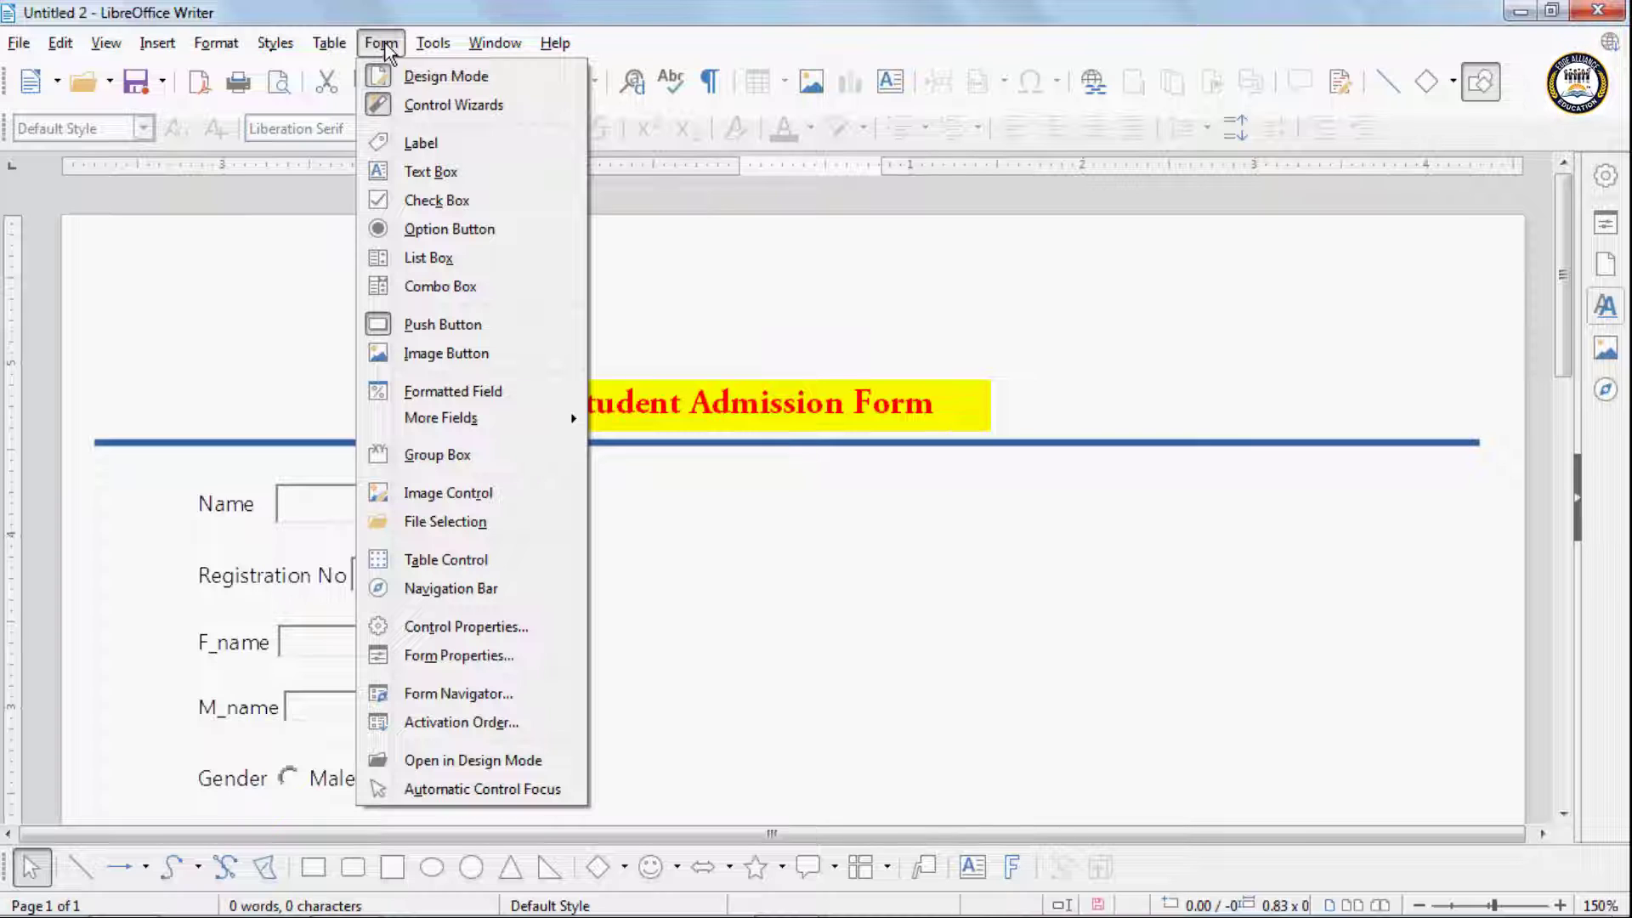
Step: Switch off design mode and scroll the form to check live record 1 of 4
left_click(379, 75)
scroll(482, 558, "down", 3)
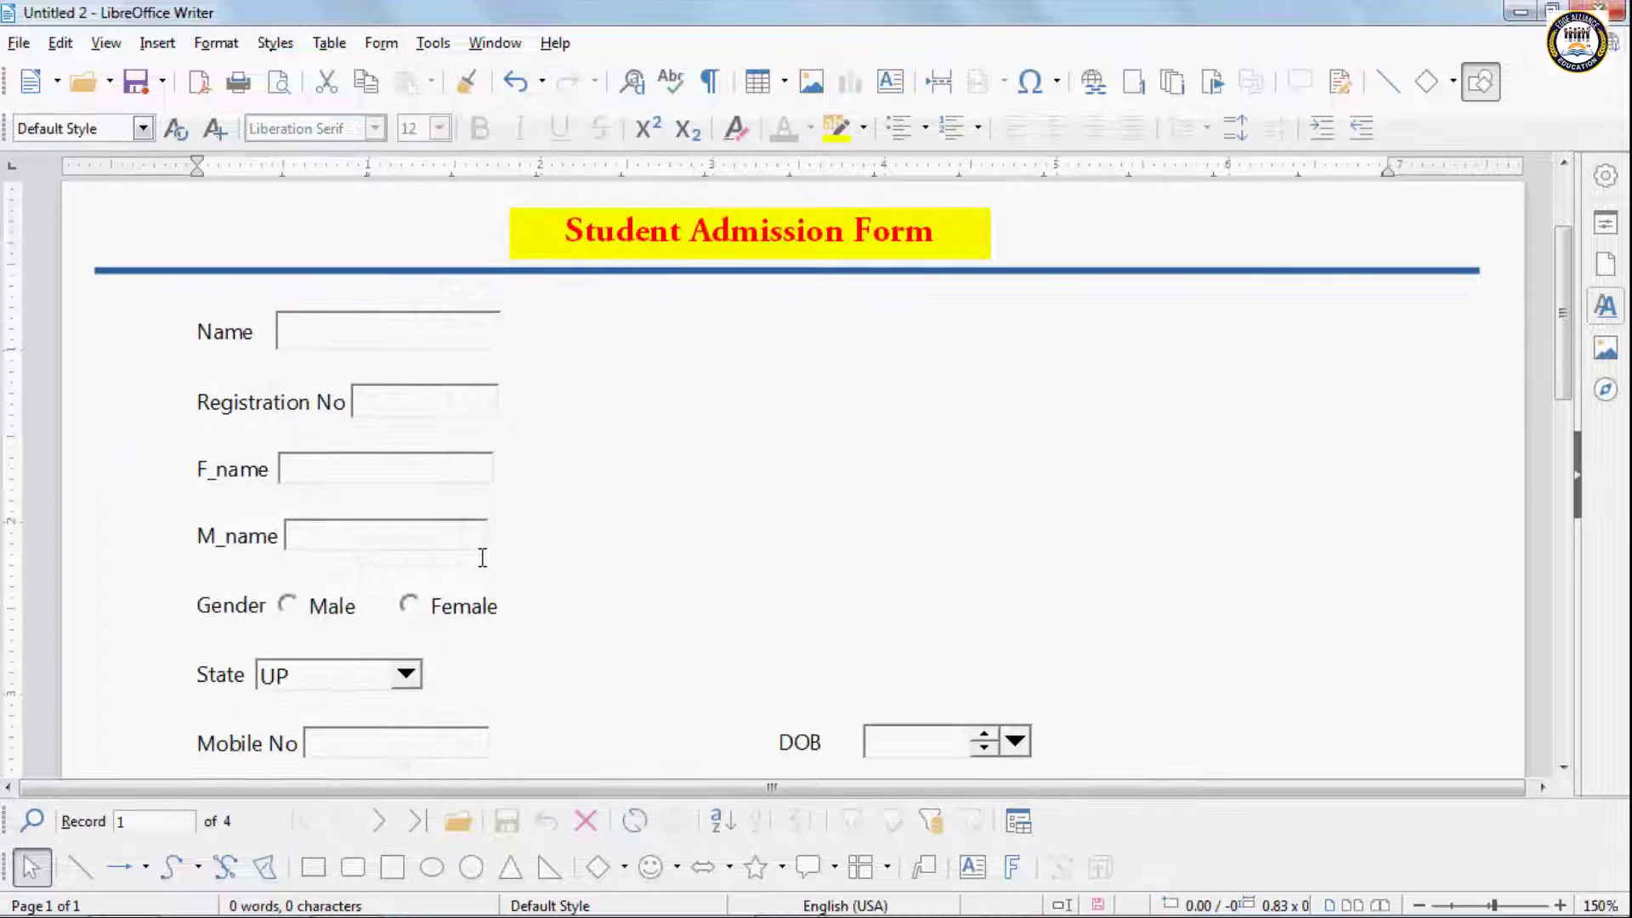
scroll(482, 558, "down", 5)
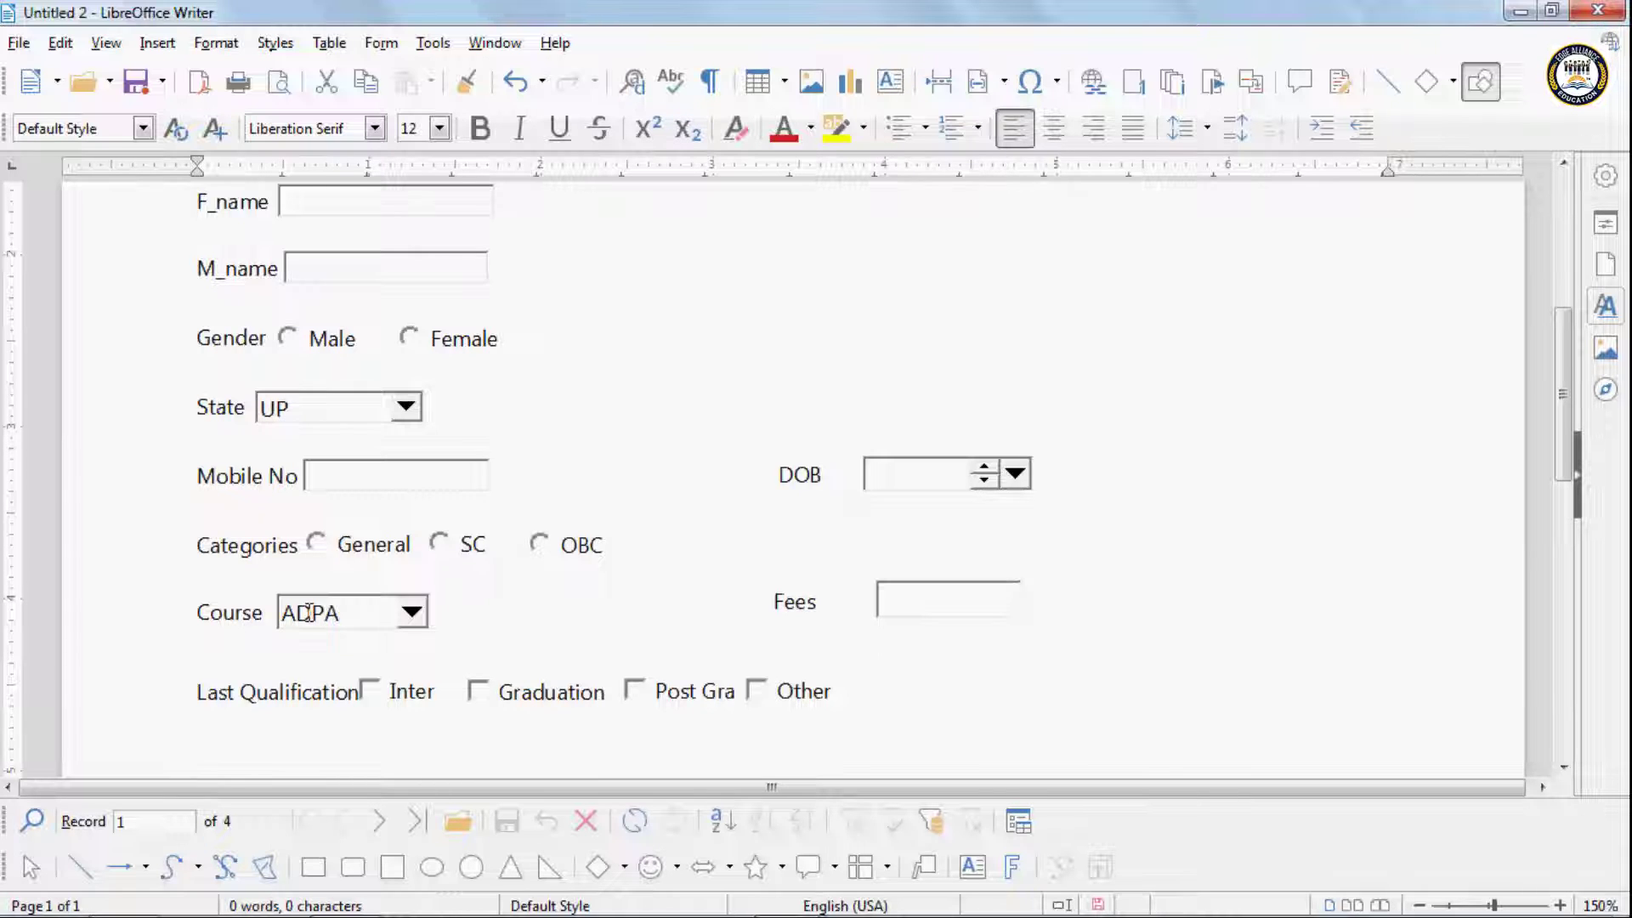
scroll(309, 612, "up", 5)
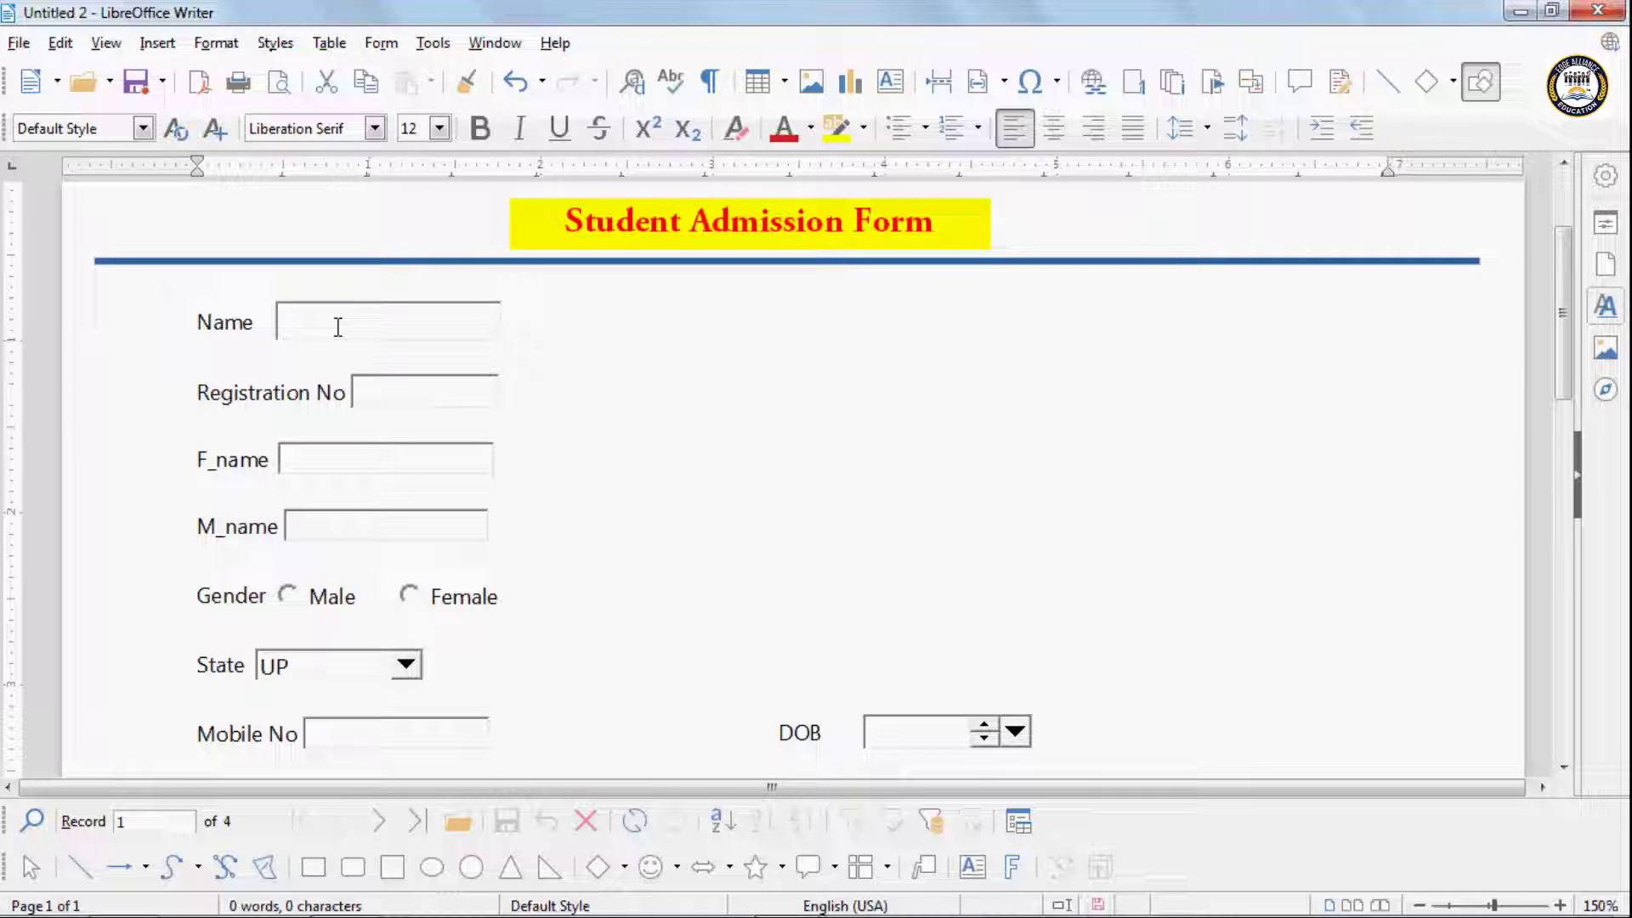
Step: Turn design mode back on and scroll down to the row of push buttons
left_click(382, 44)
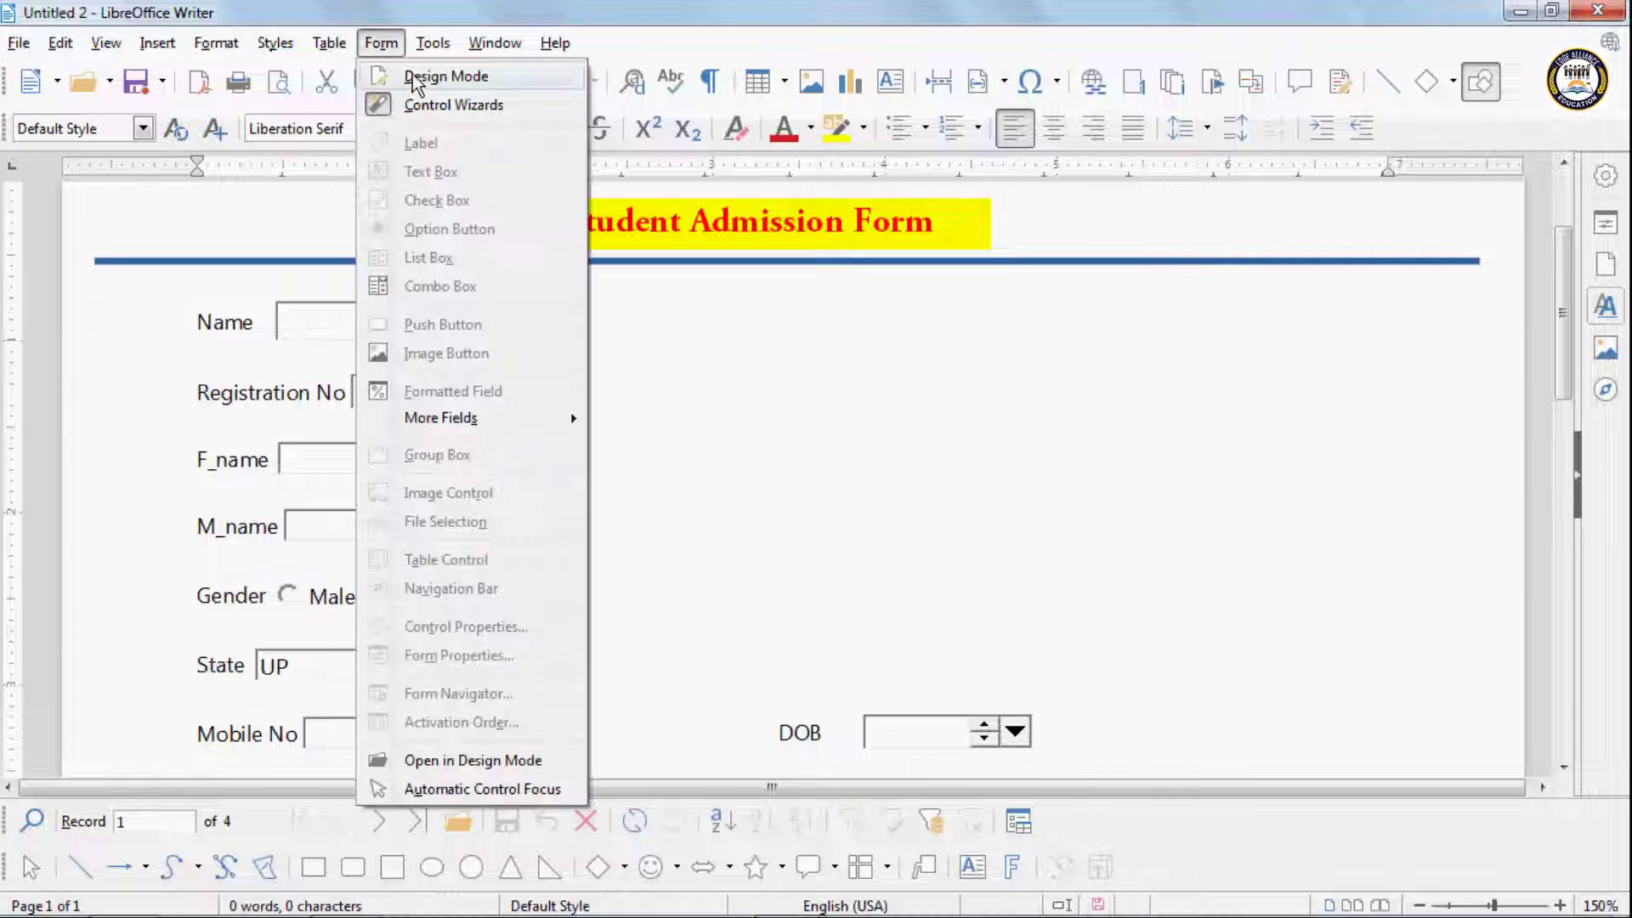
left_click(413, 74)
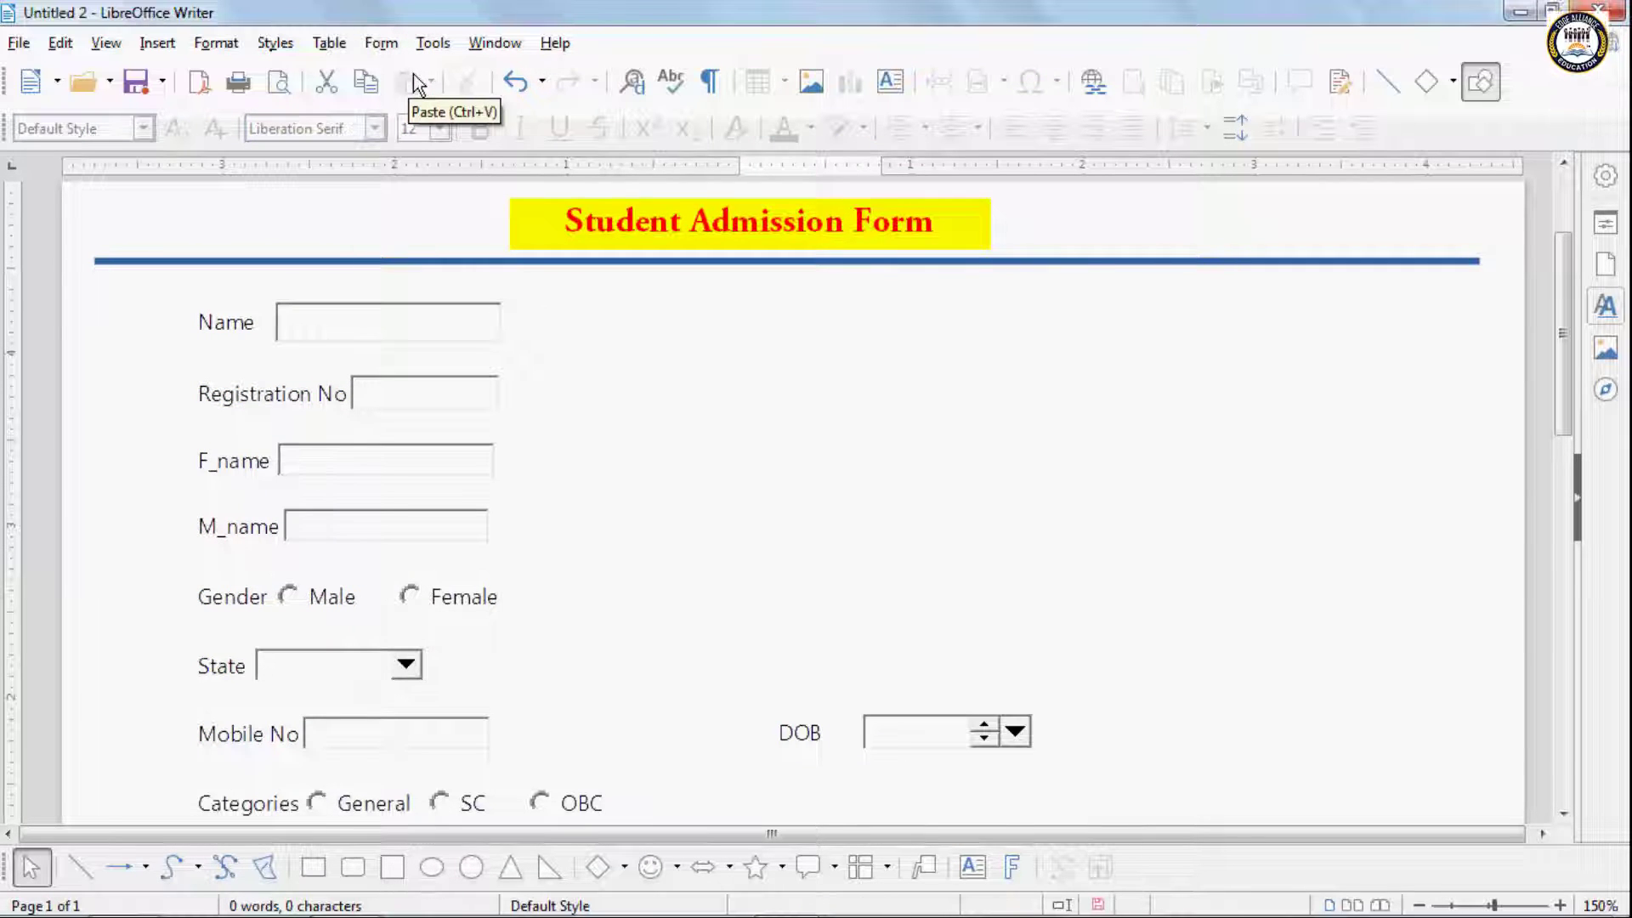
scroll(470, 323, "down", 3)
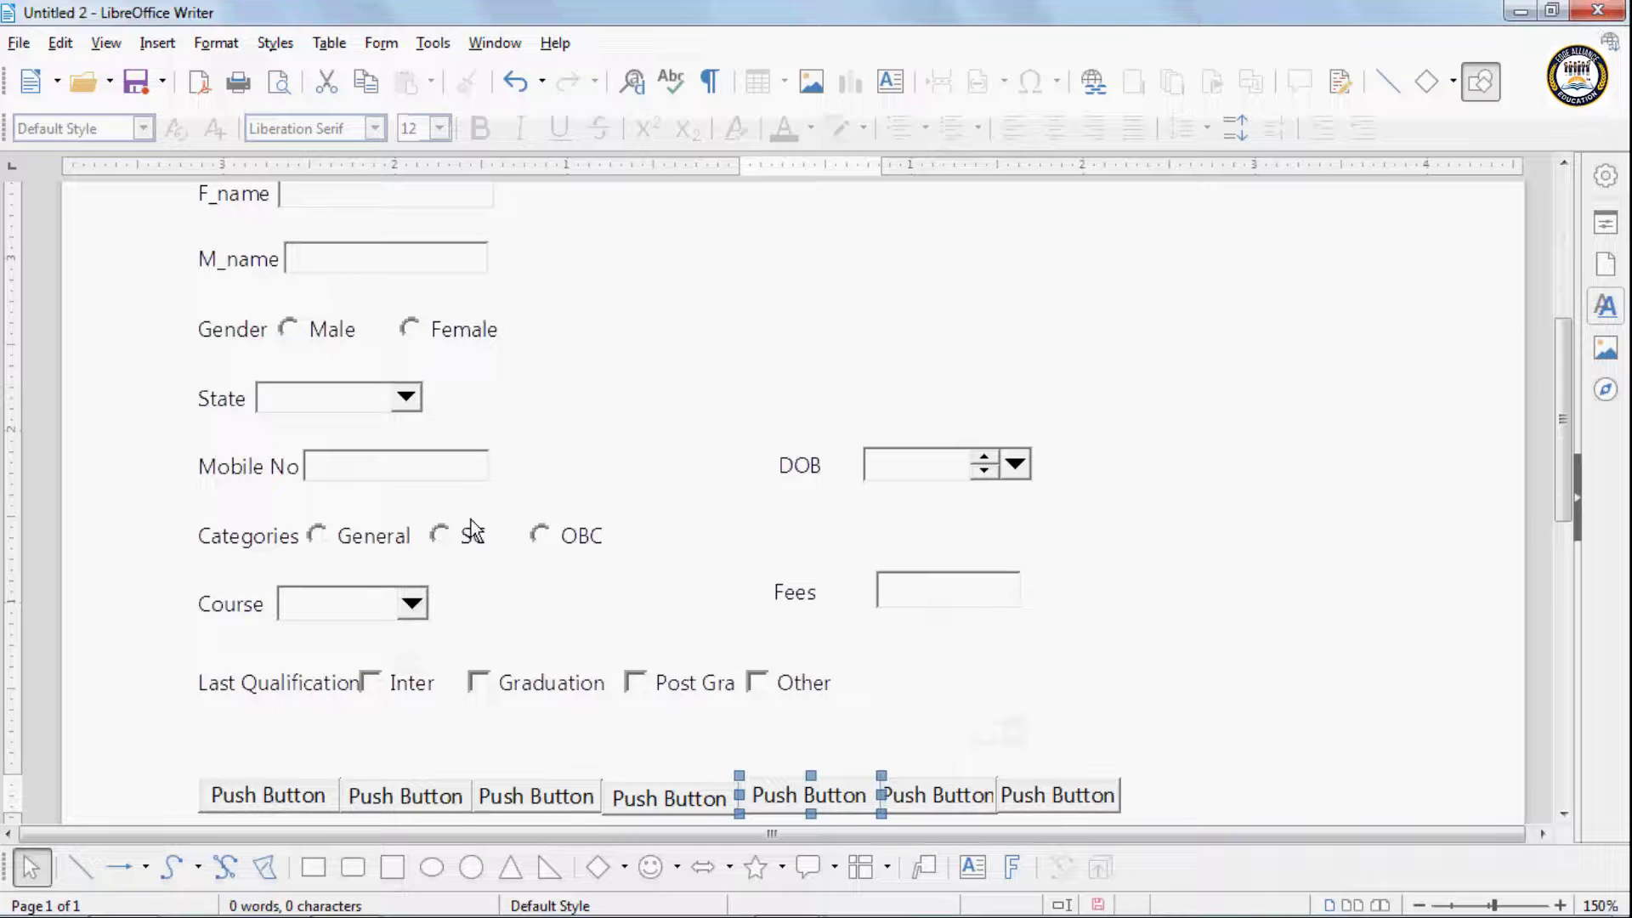
scroll(467, 625, "down", 4)
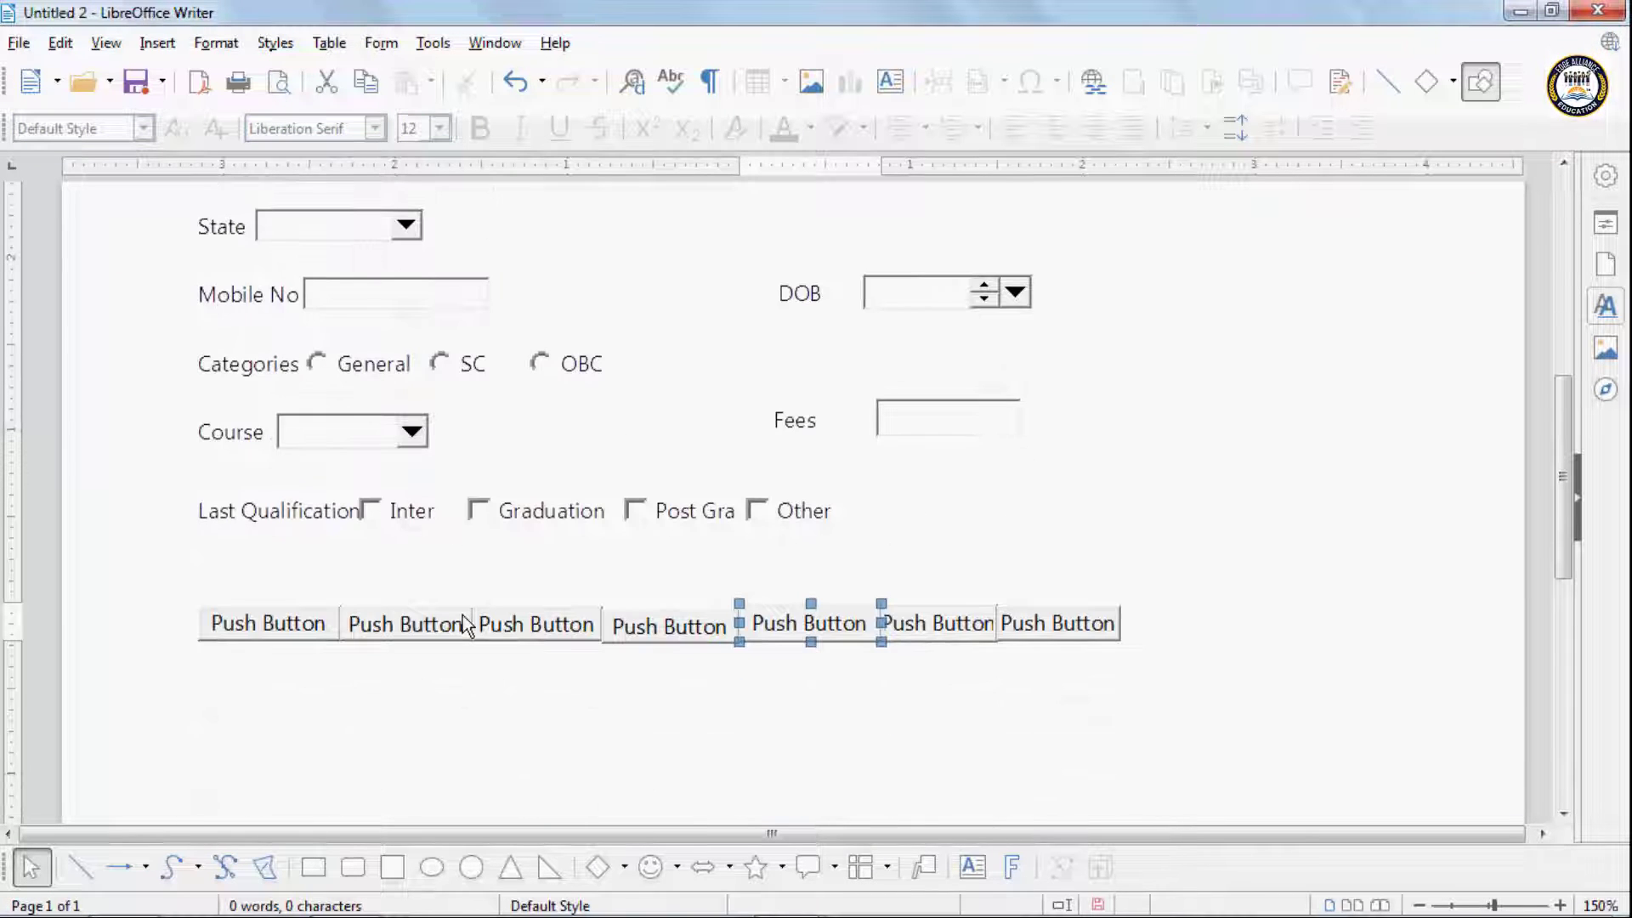
Step: Set the first push button's Label to 'Next Record'
double_click(313, 444)
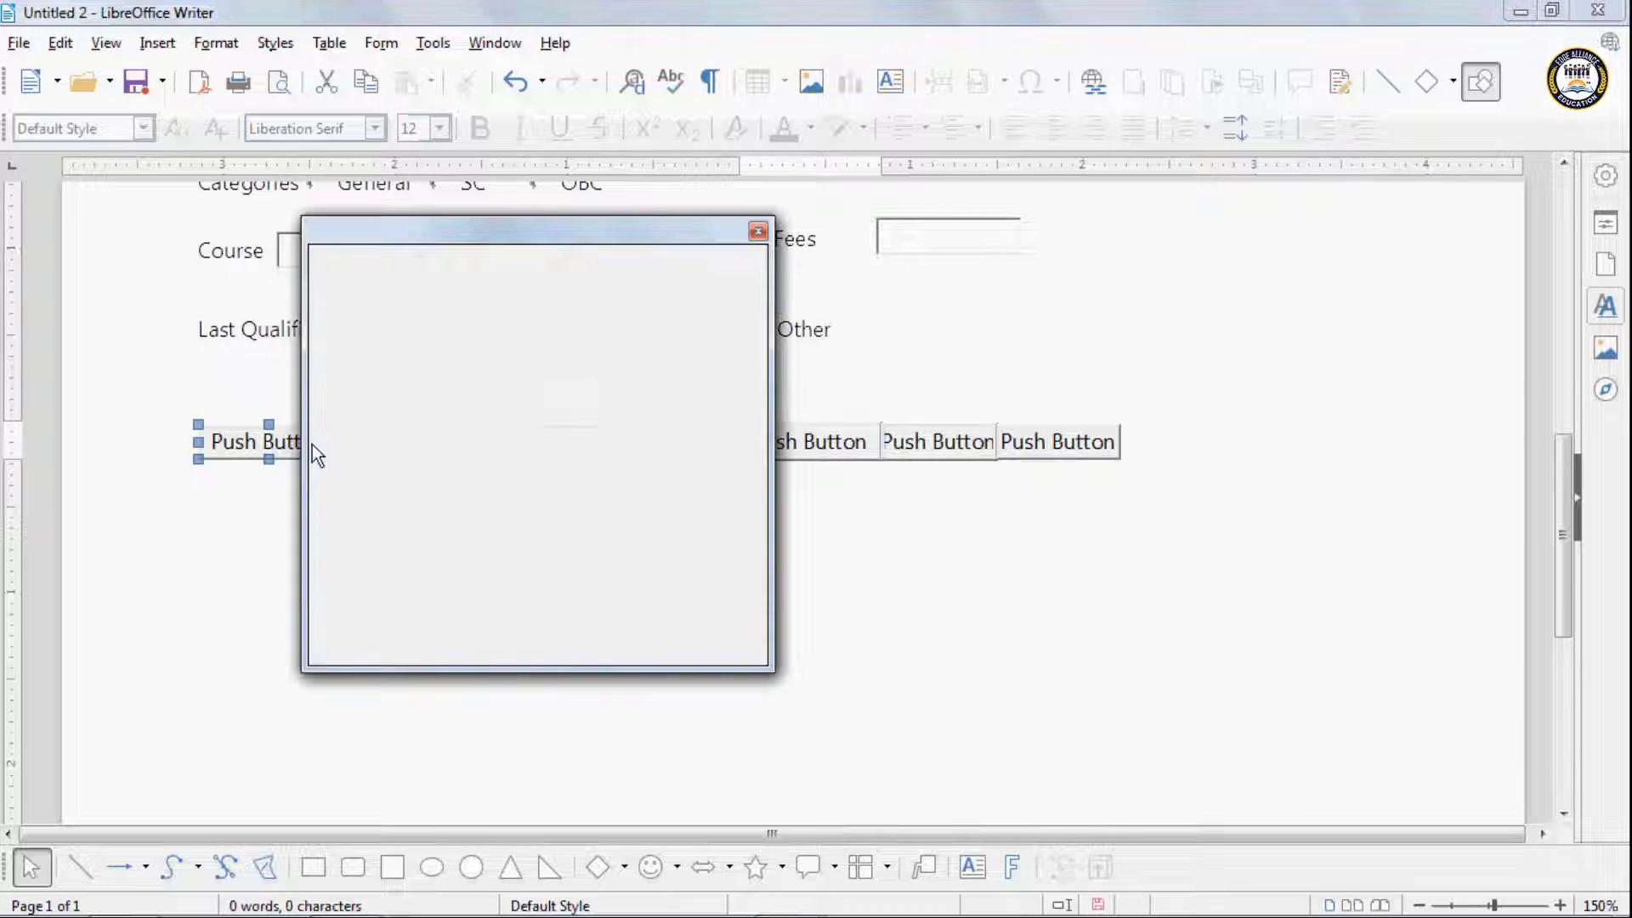
left_click_drag(565, 332, 406, 313)
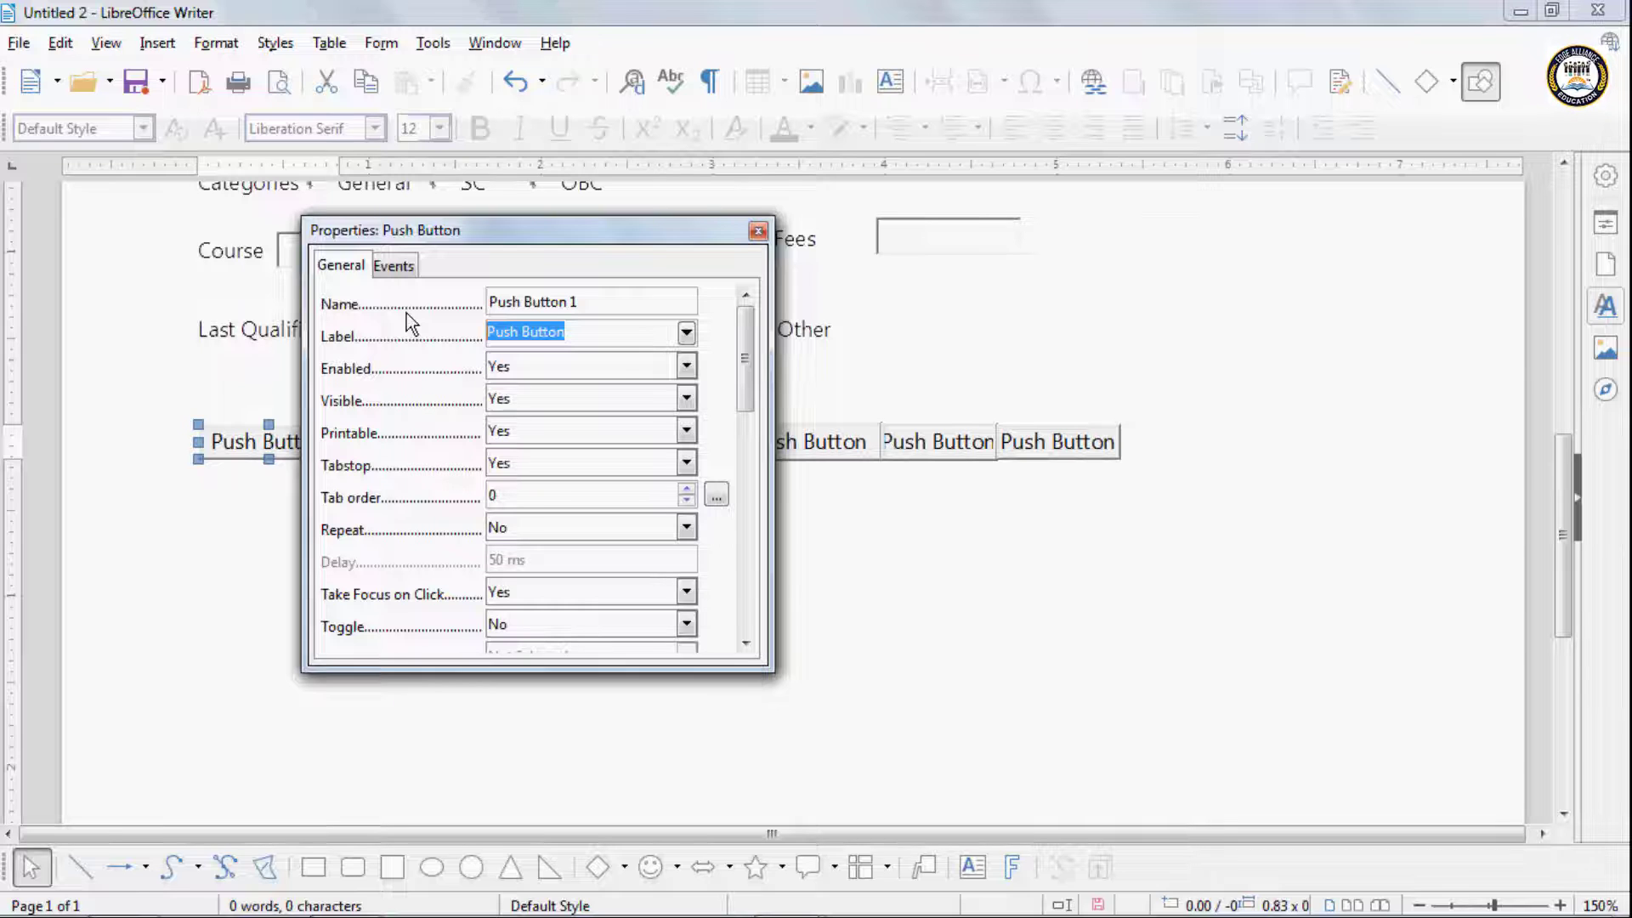
type("Next")
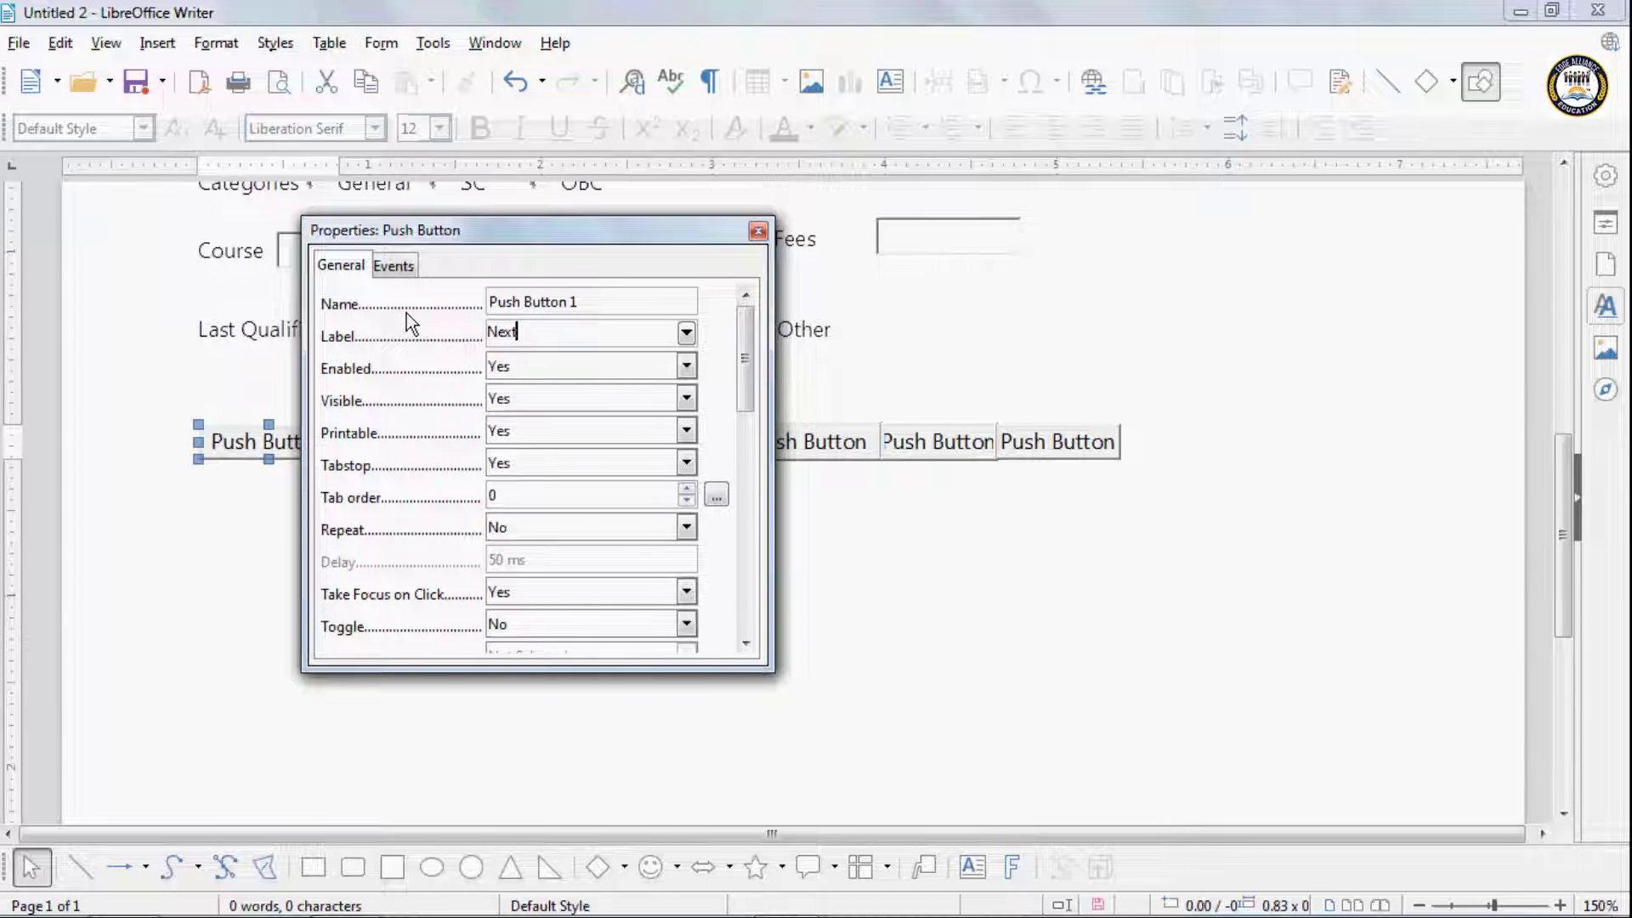
type(" Record")
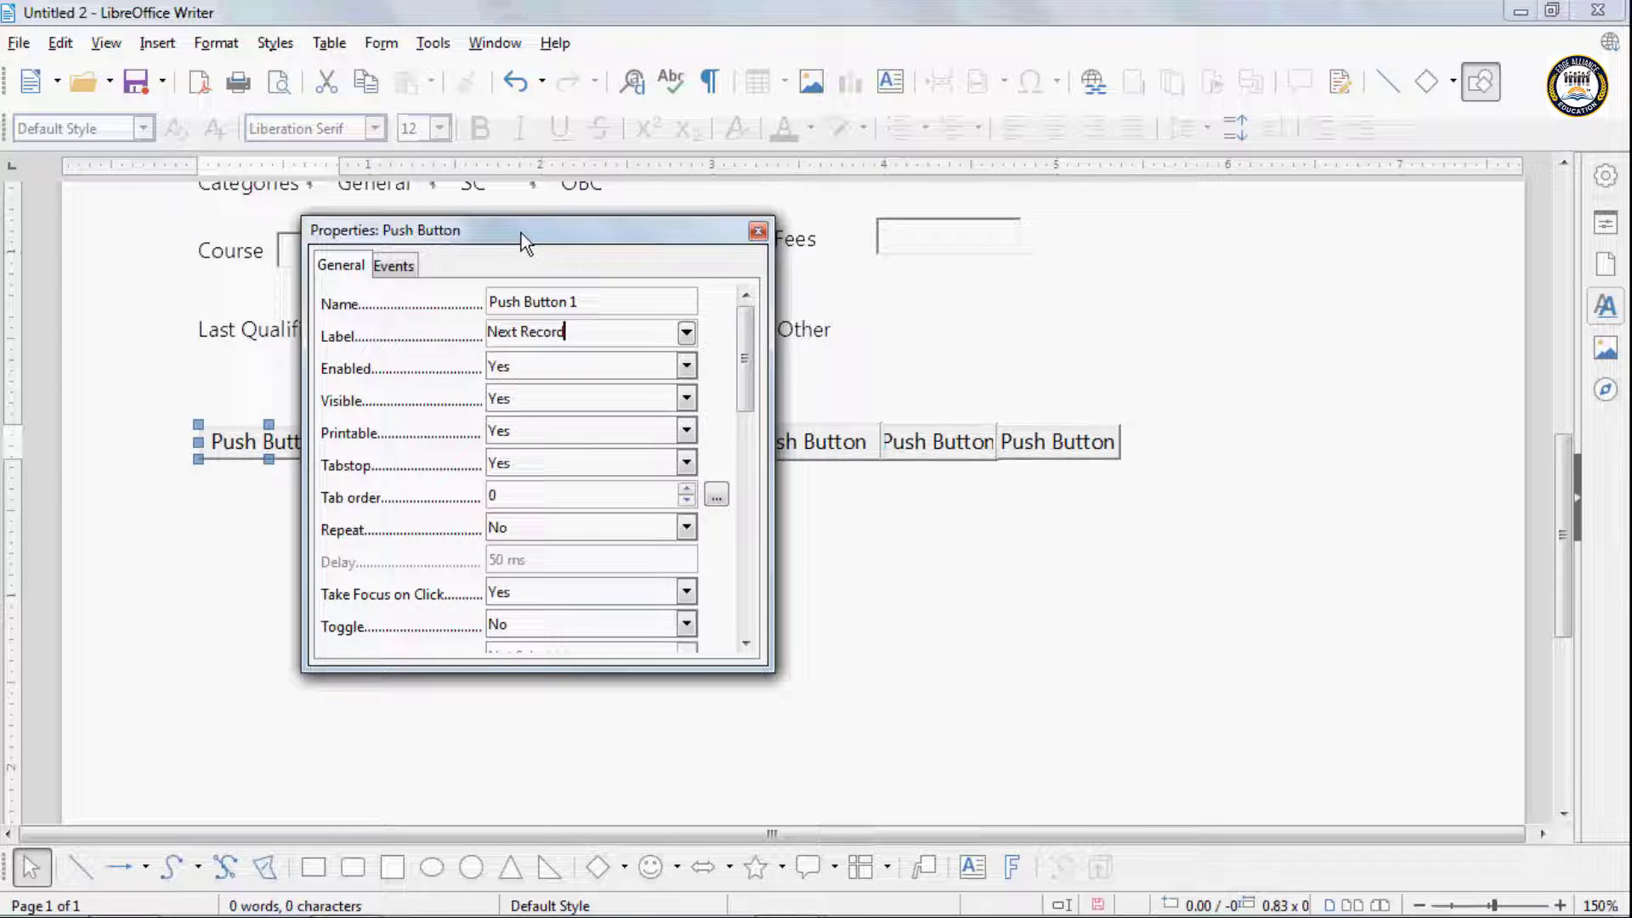
left_click_drag(522, 232, 707, 545)
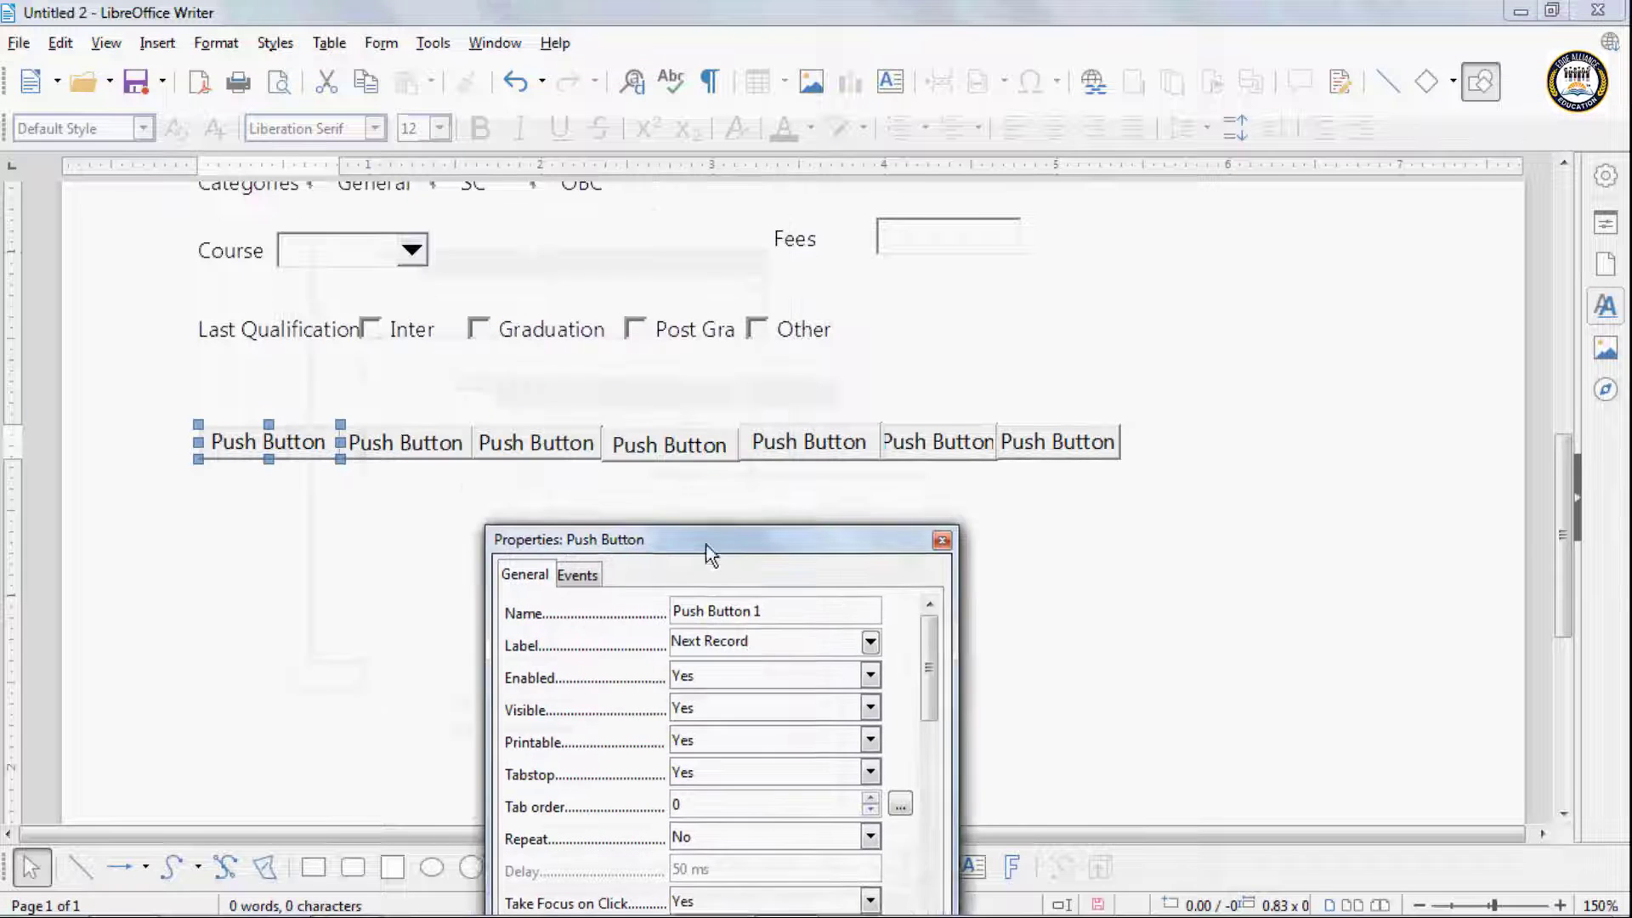
left_click(404, 443)
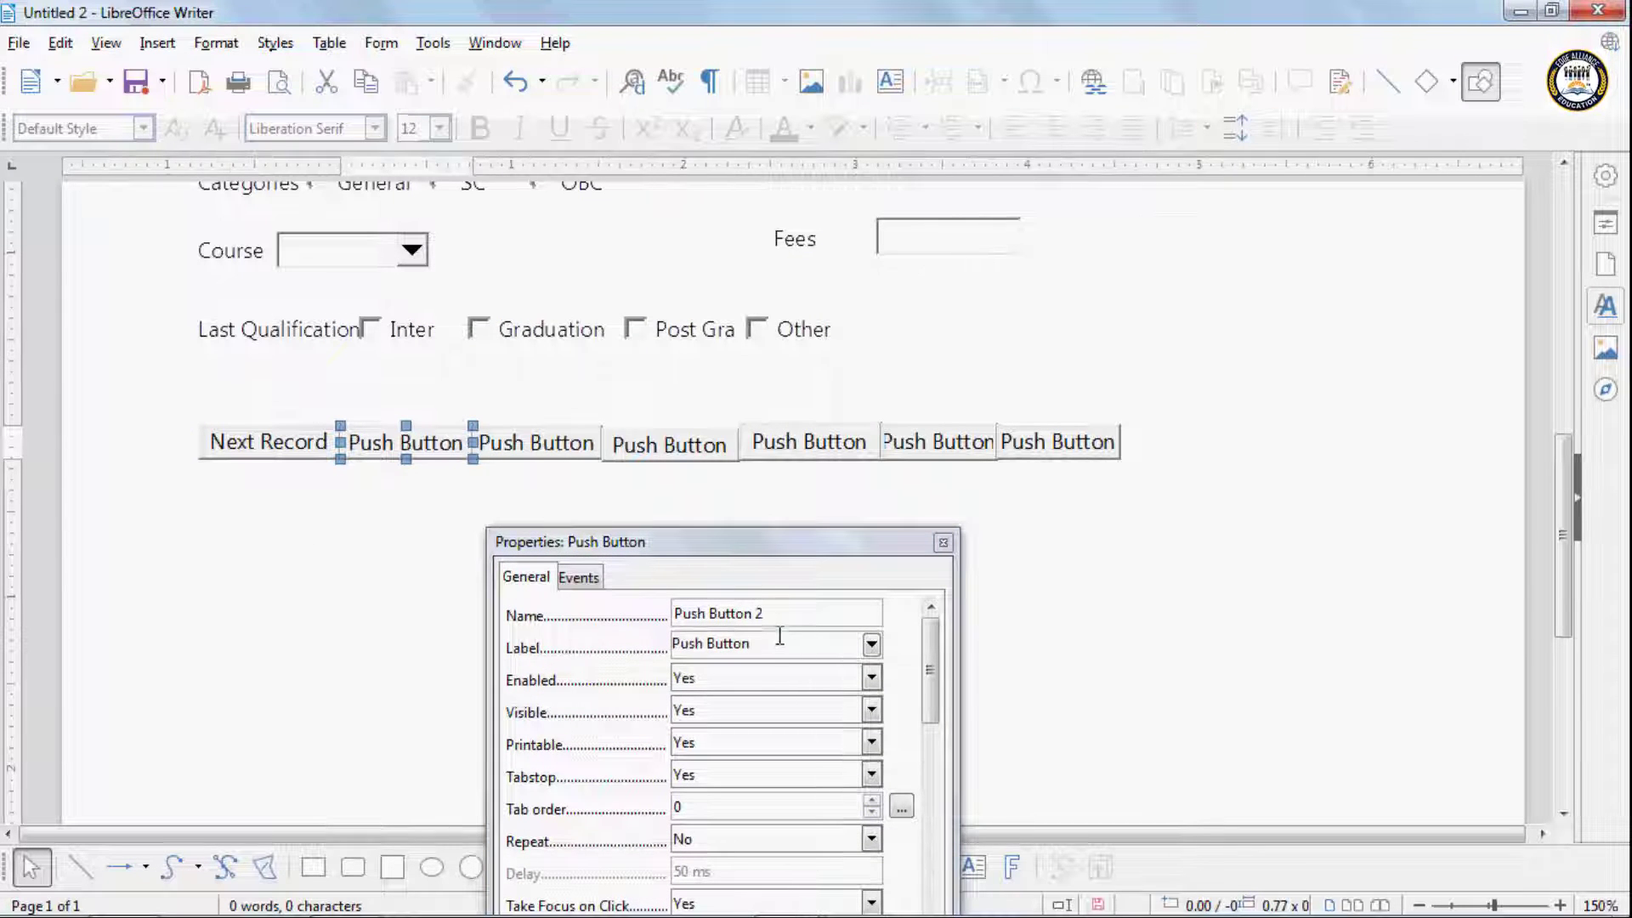
Step: Relabel the second and third buttons 'First Record' and 'Previous Record'
left_click_drag(751, 644, 628, 650)
type("First R")
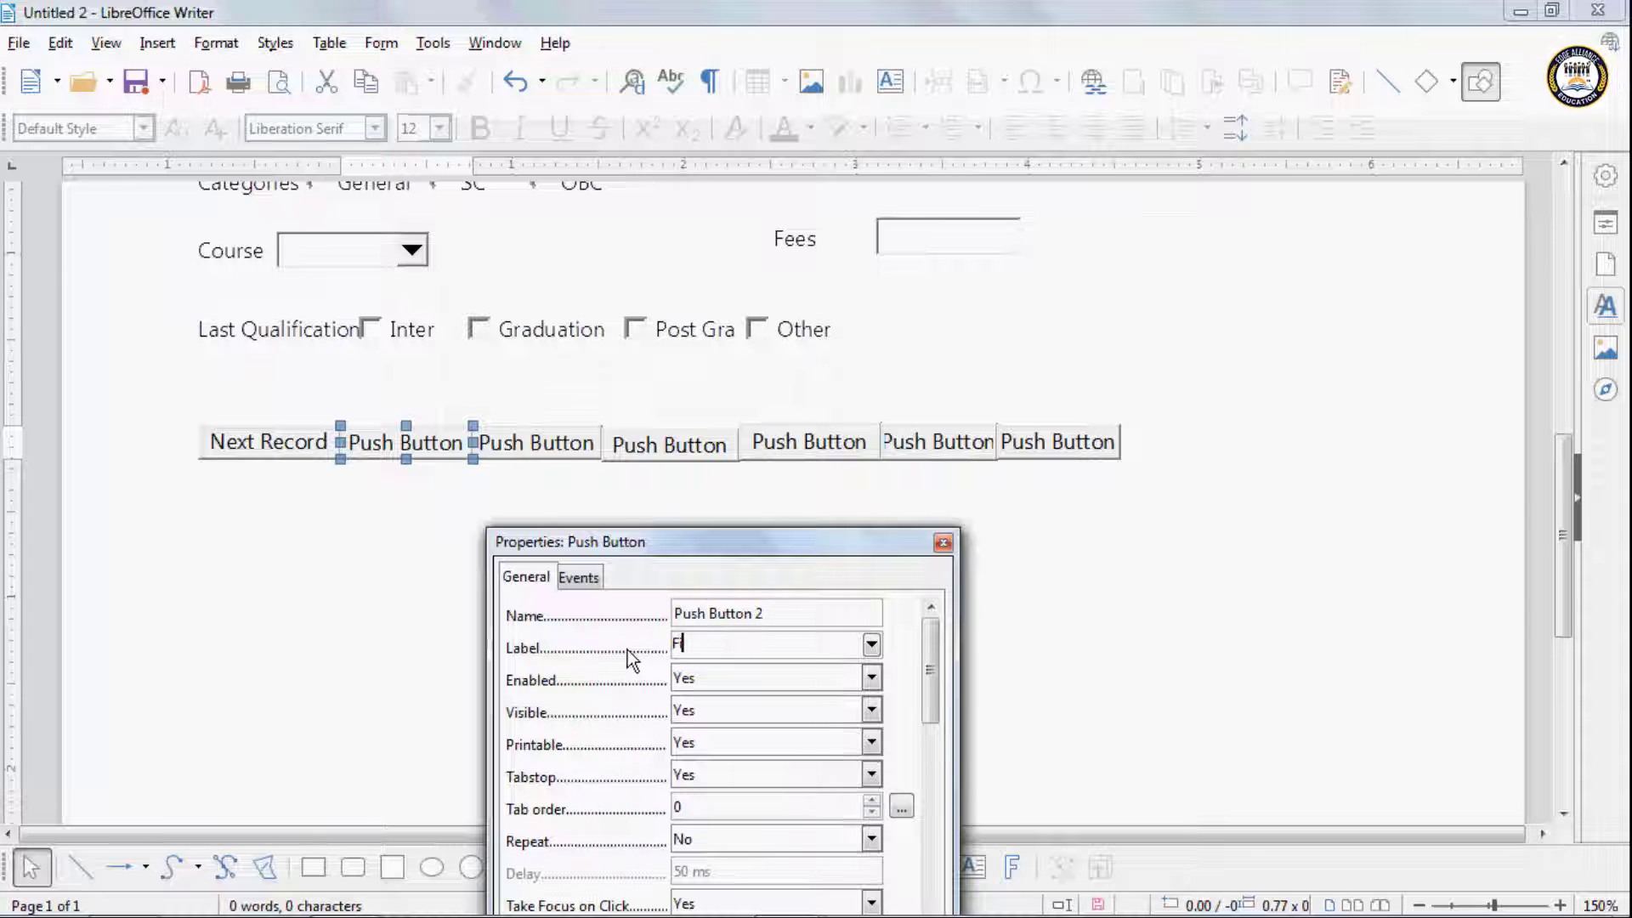
type("ecord")
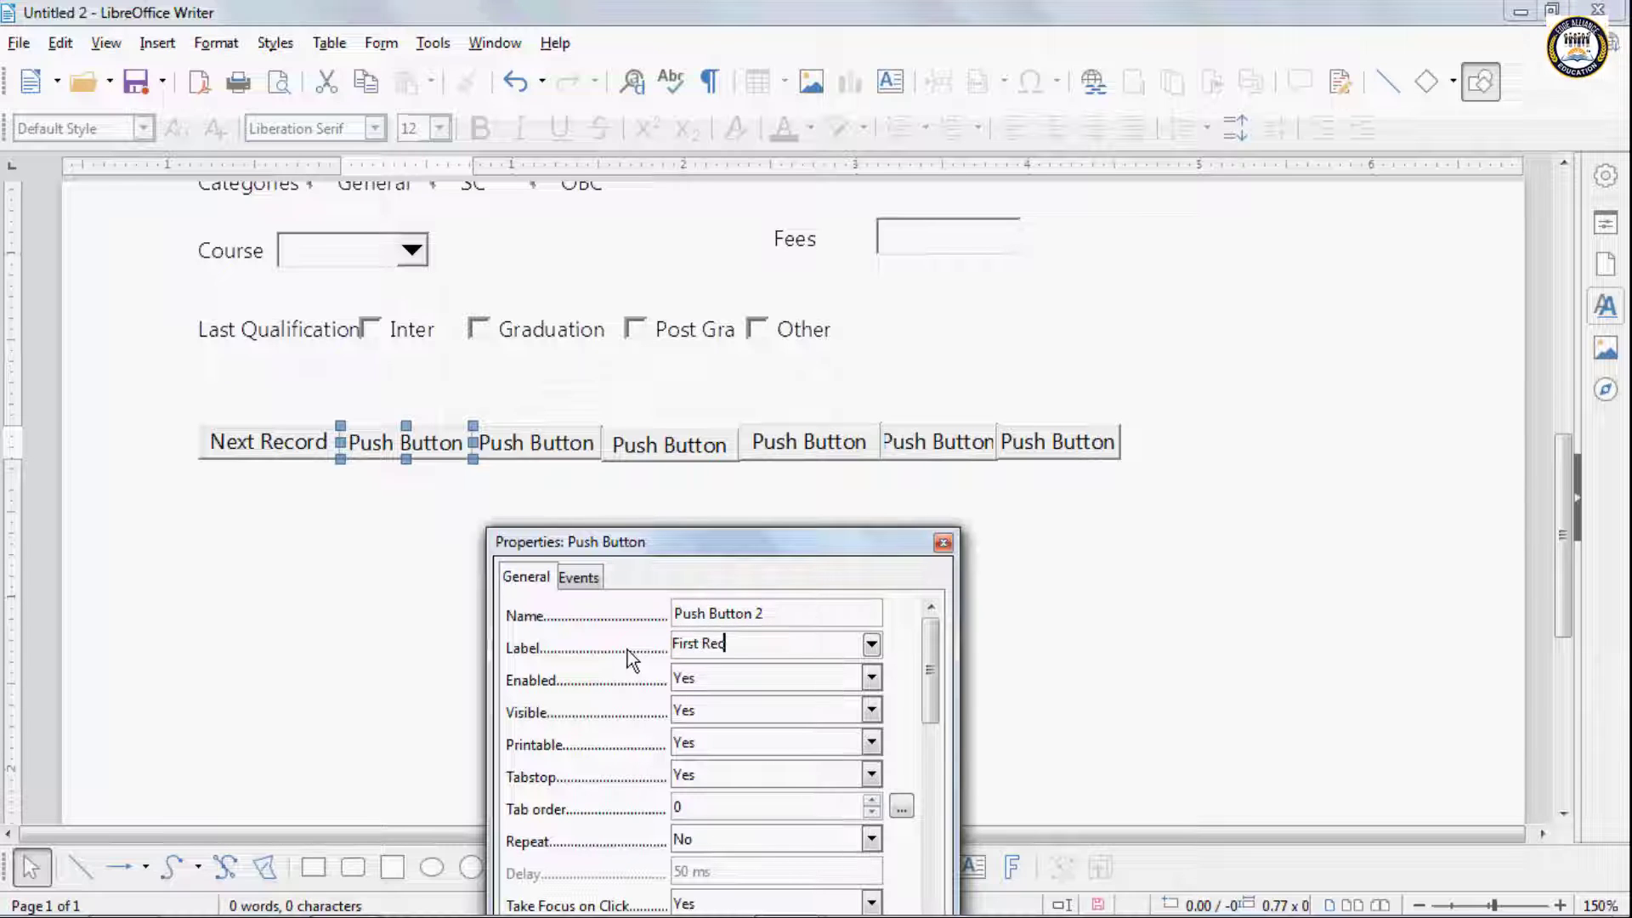
left_click(510, 446)
left_click_drag(780, 651, 593, 642)
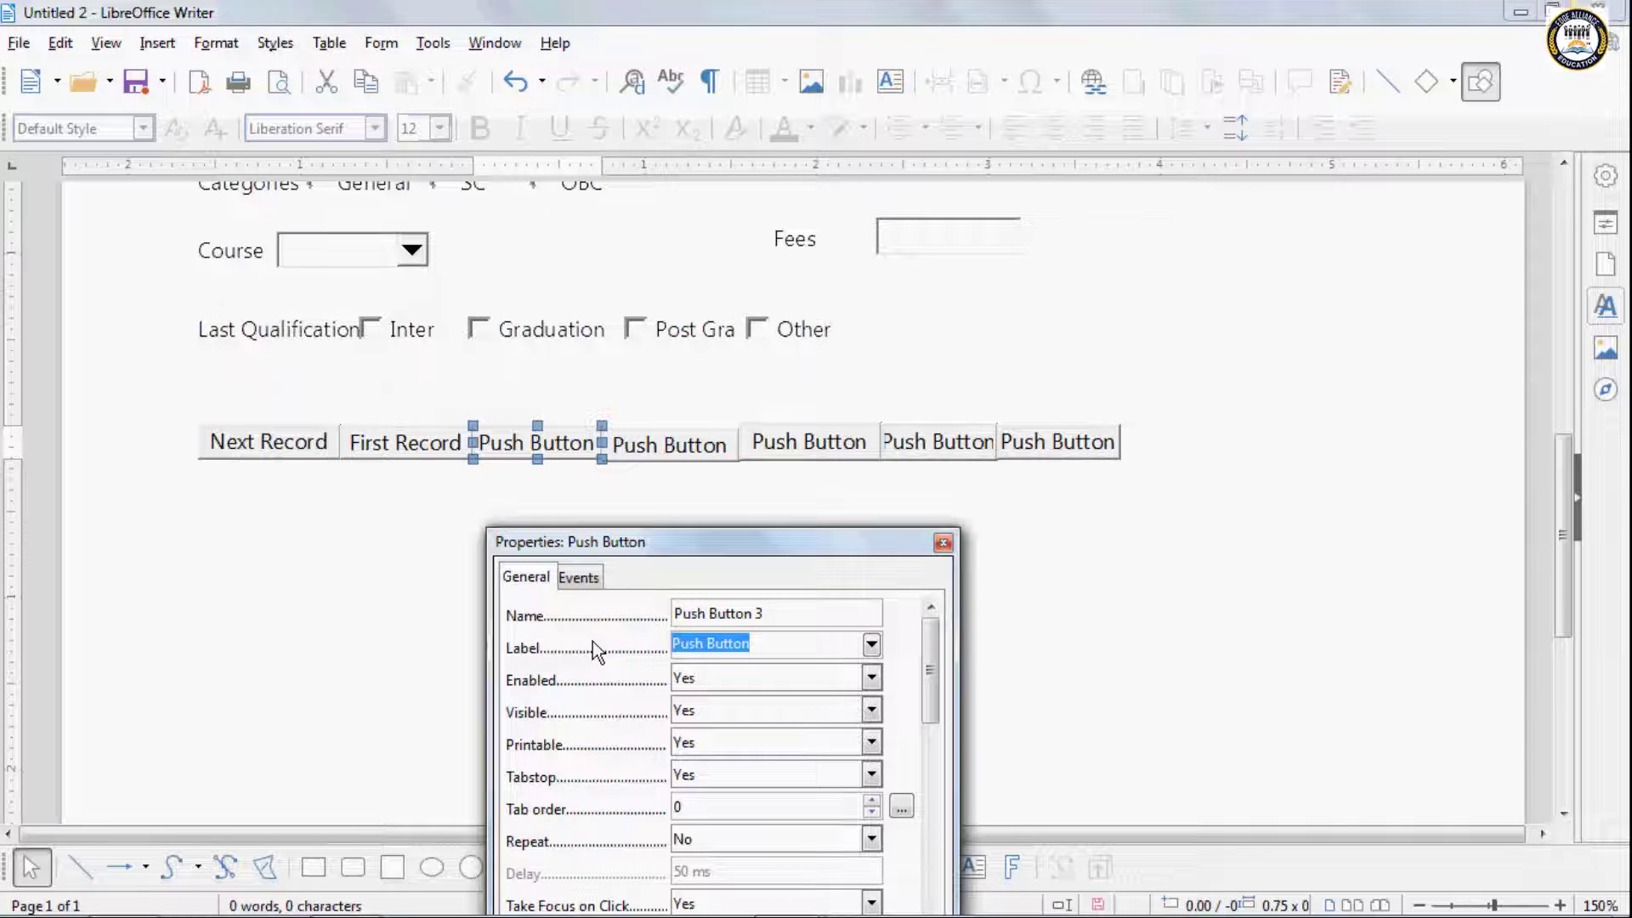
type("Prev")
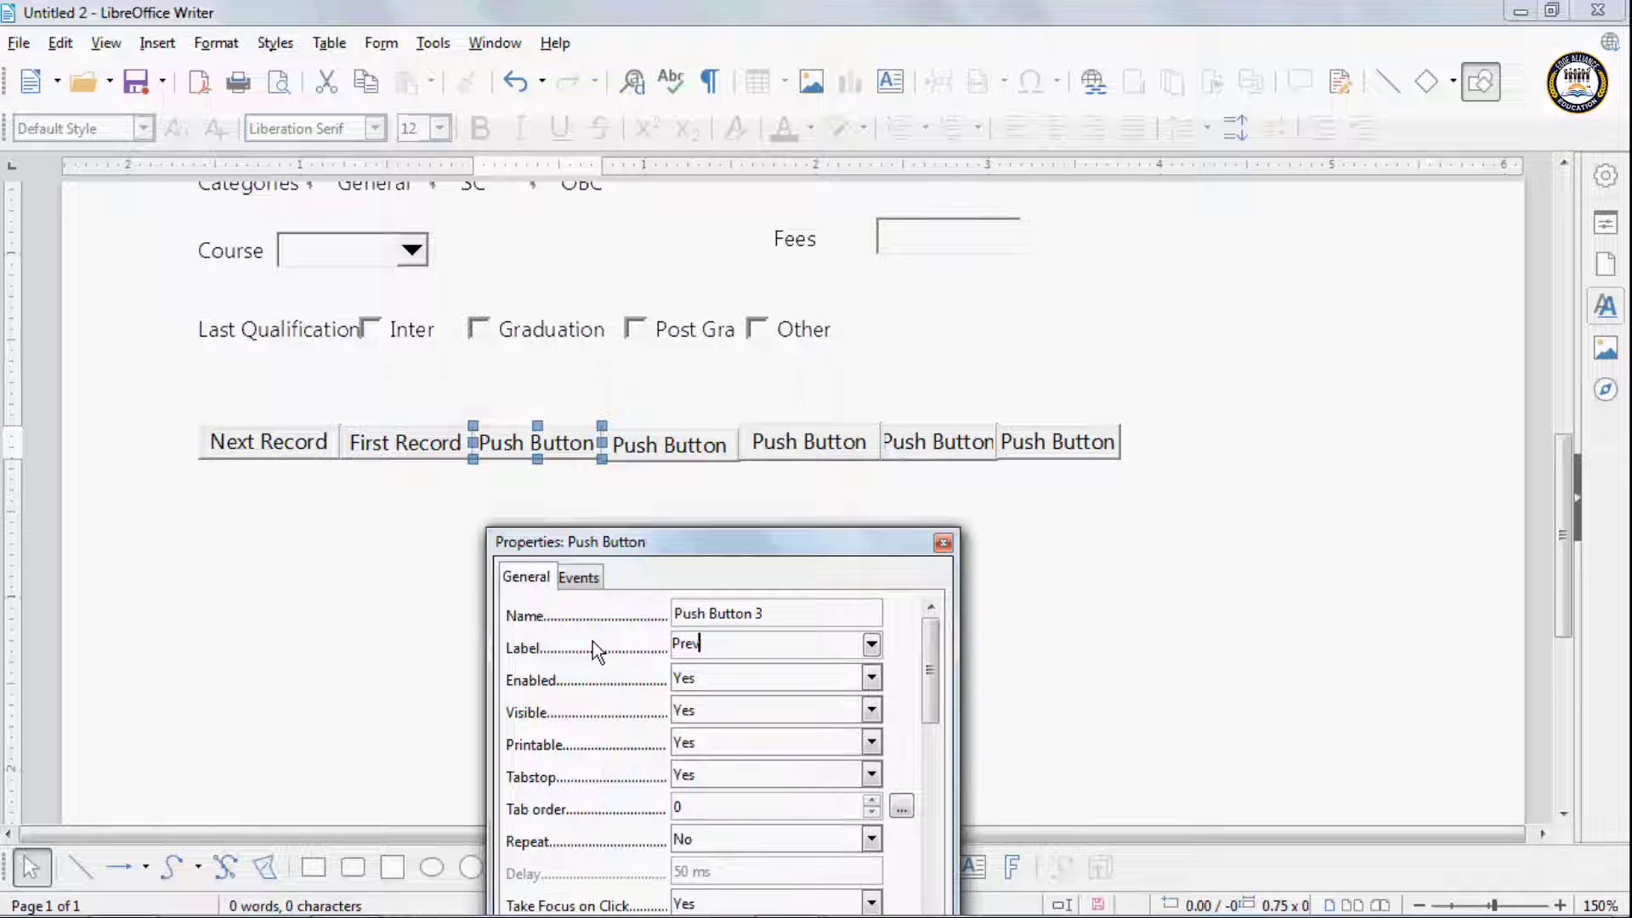
type("ious recor")
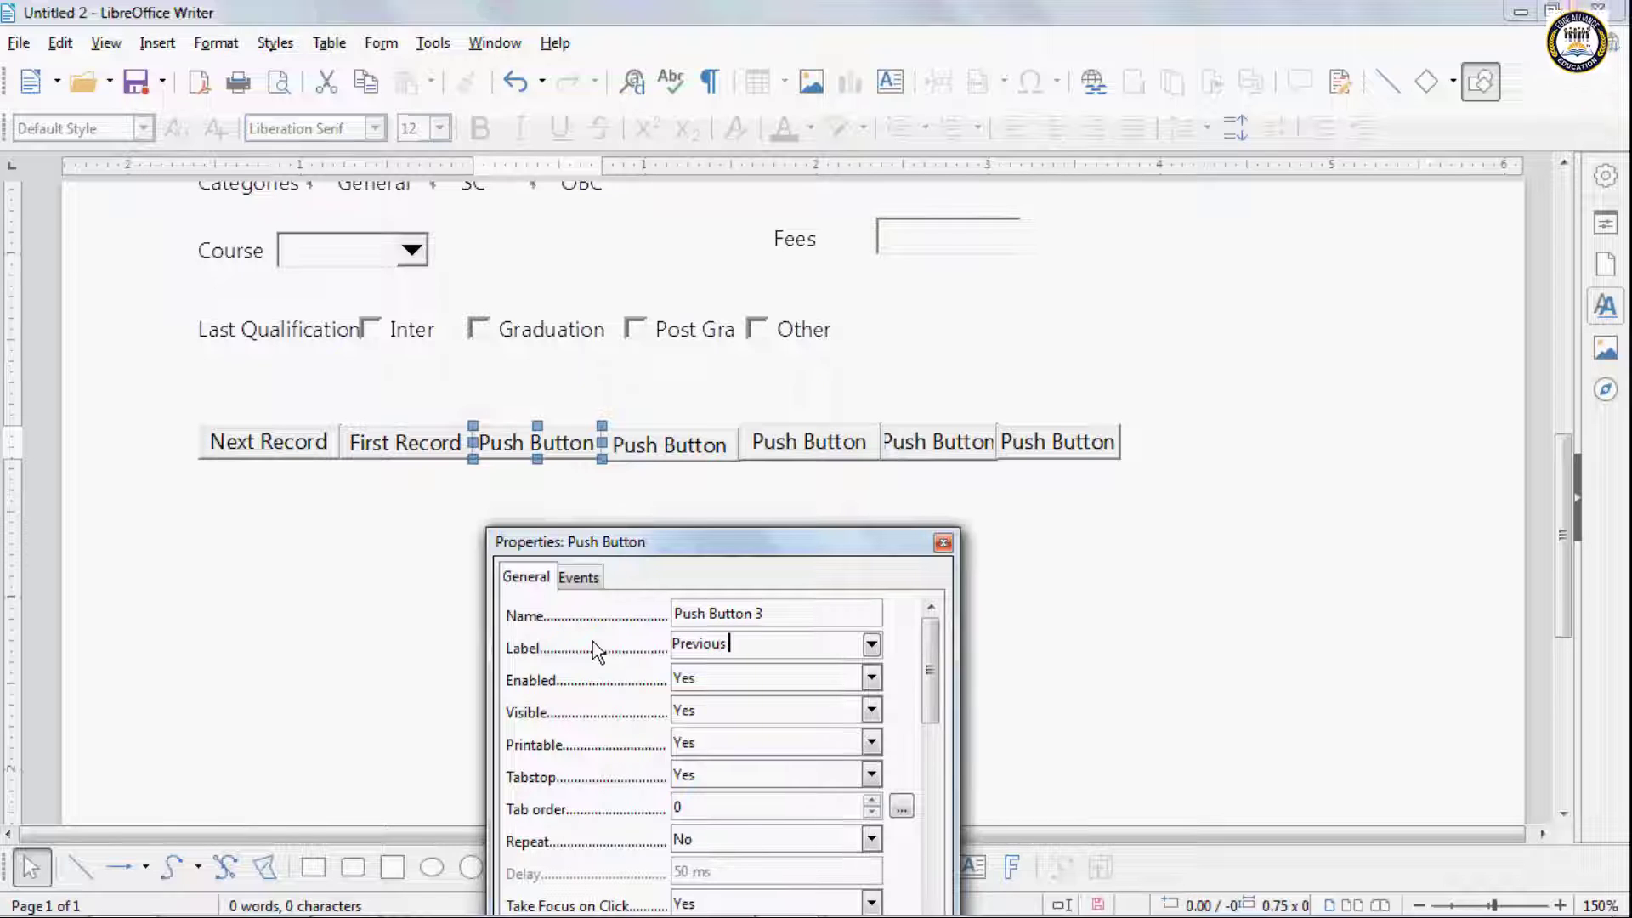
type("d")
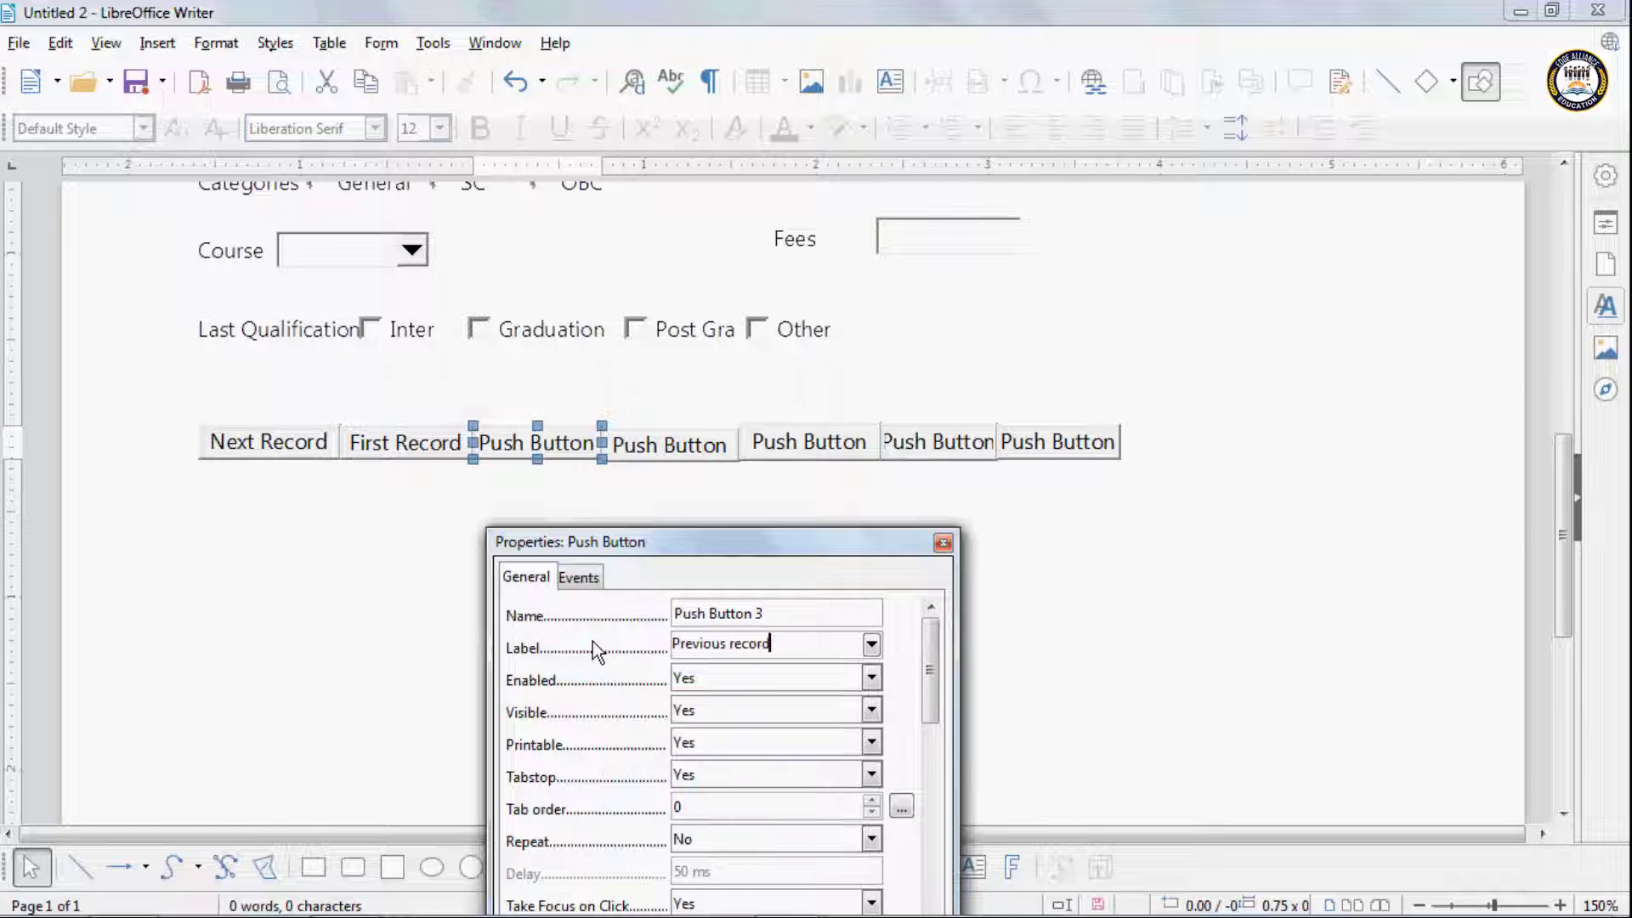
double_click(736, 643)
type("Record")
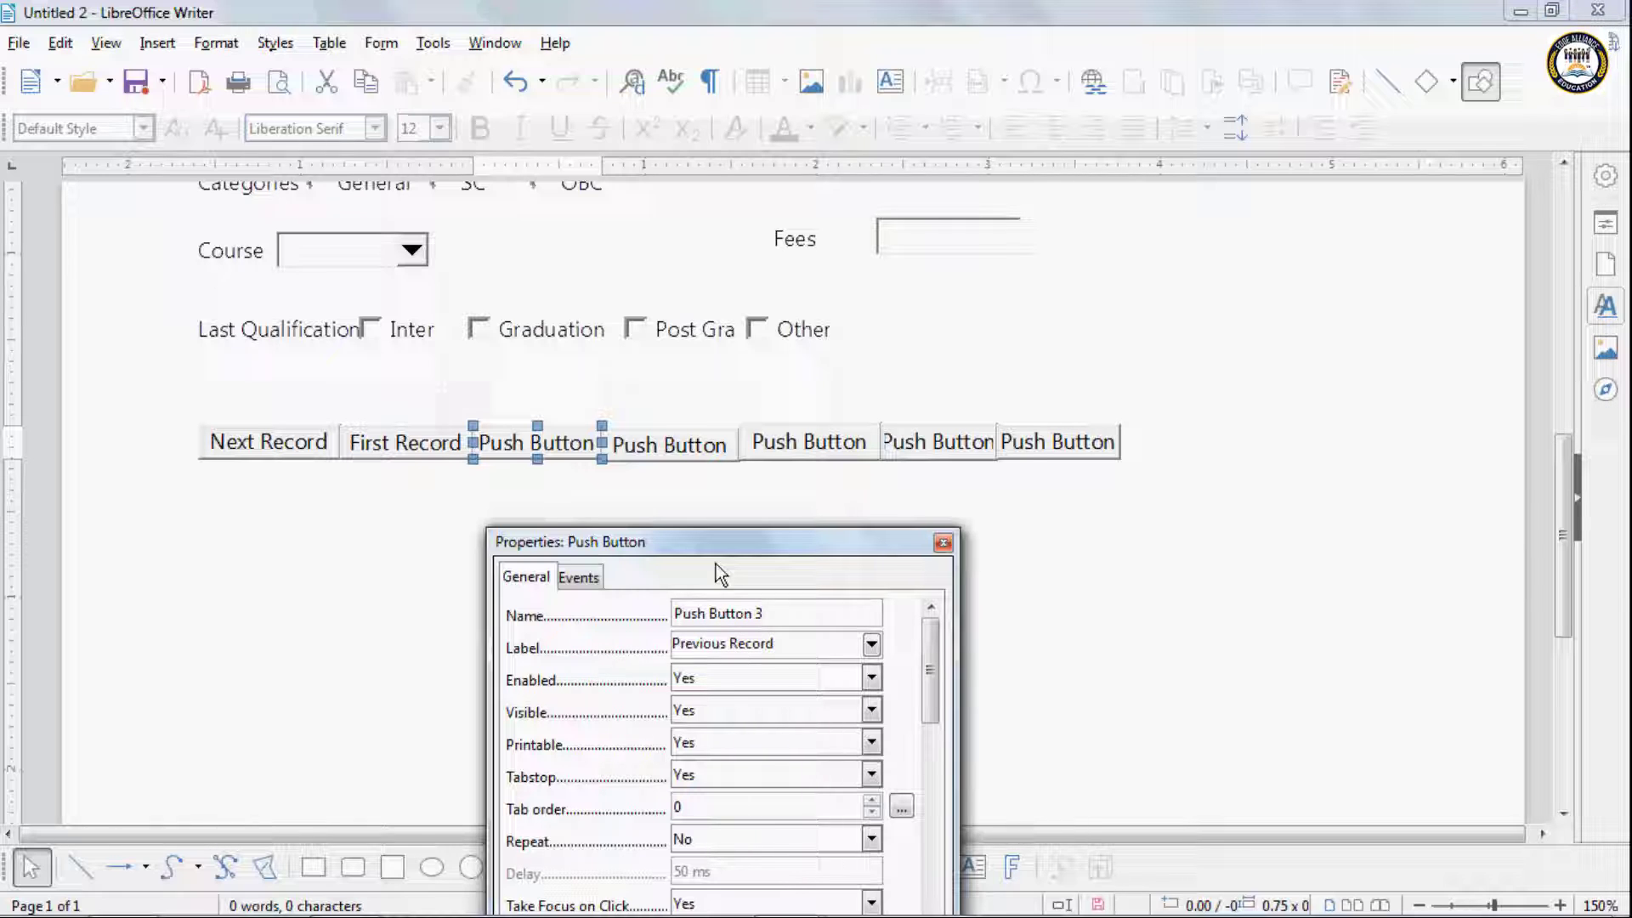
left_click(699, 449)
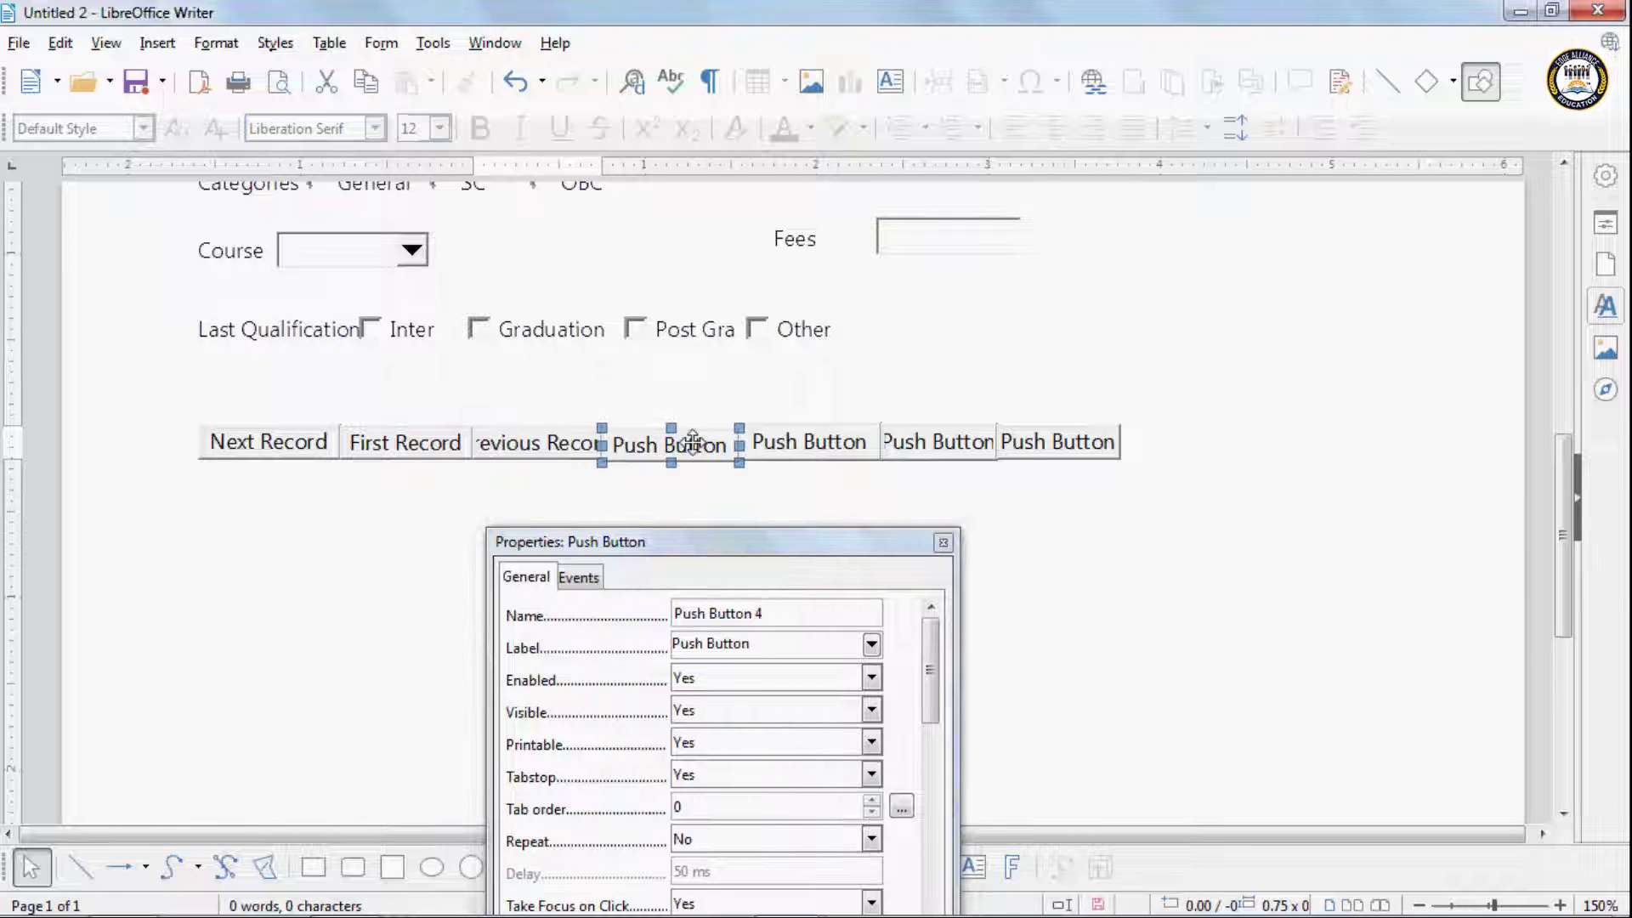
Step: Relabel the fourth button 'Last Record', correcting the typing slips
triple_click(763, 646)
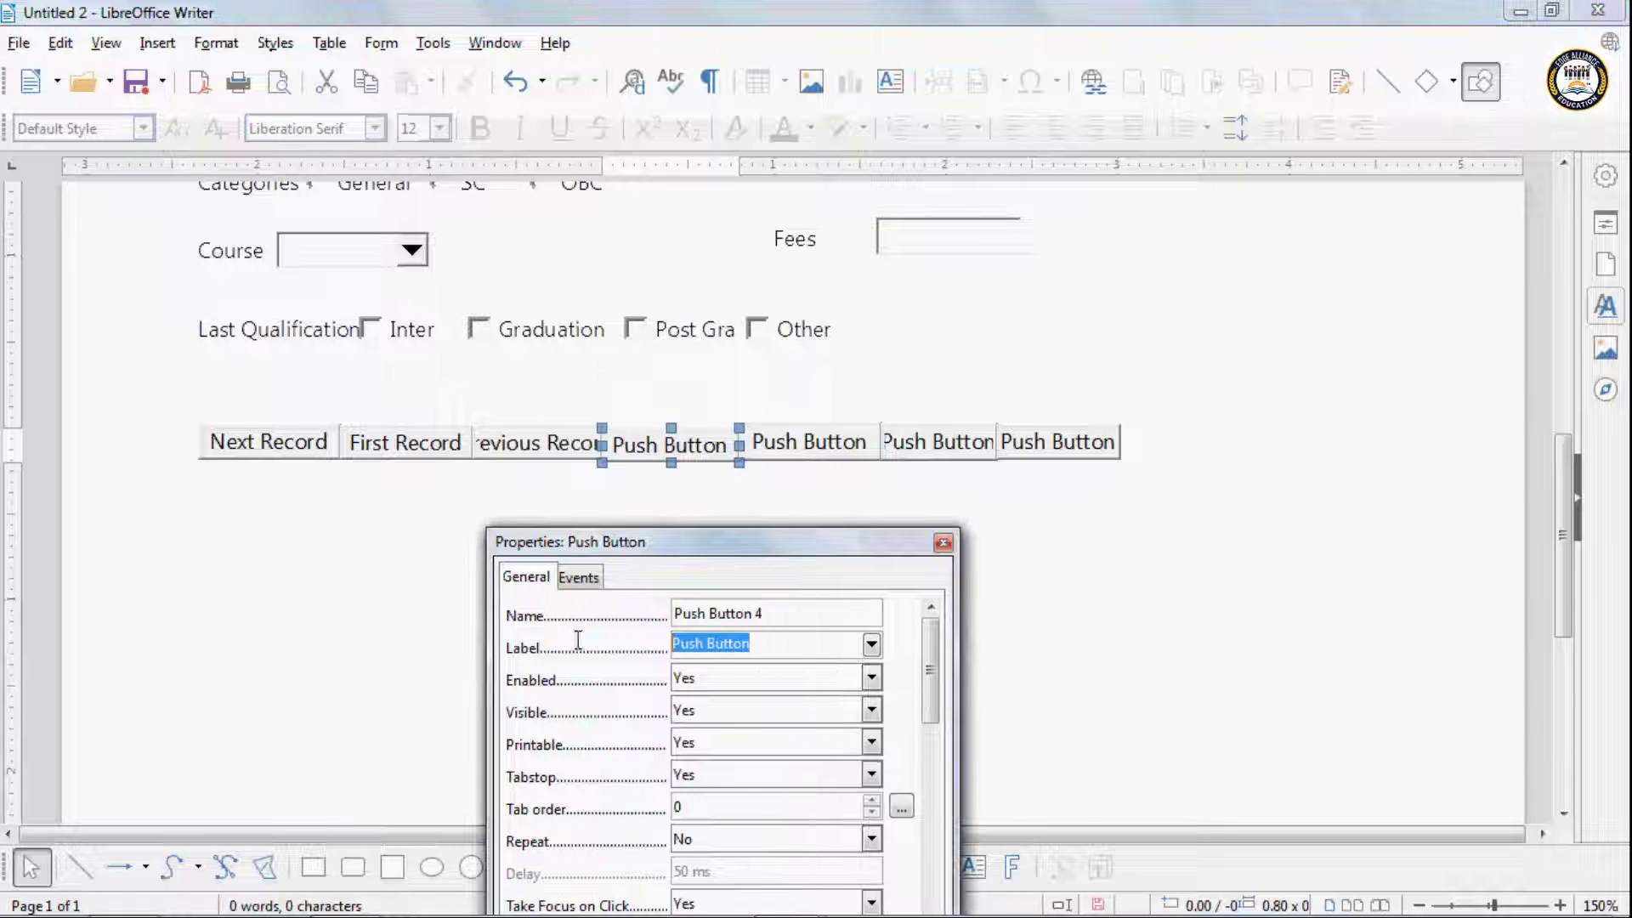
type("4ast T")
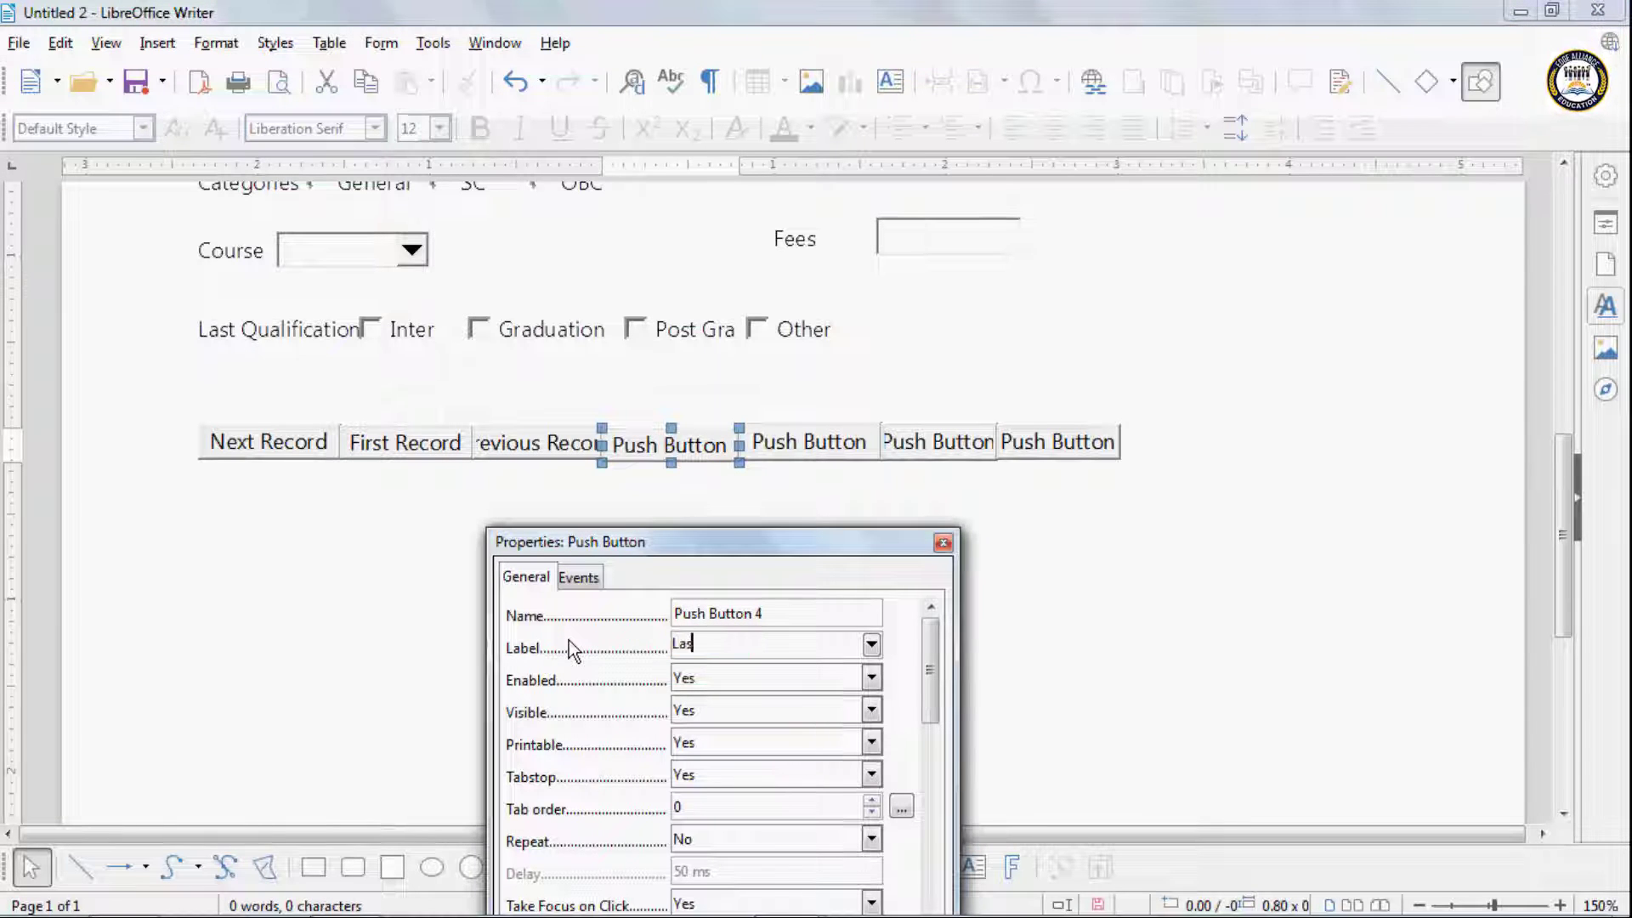
key("BackSpace")
type("record")
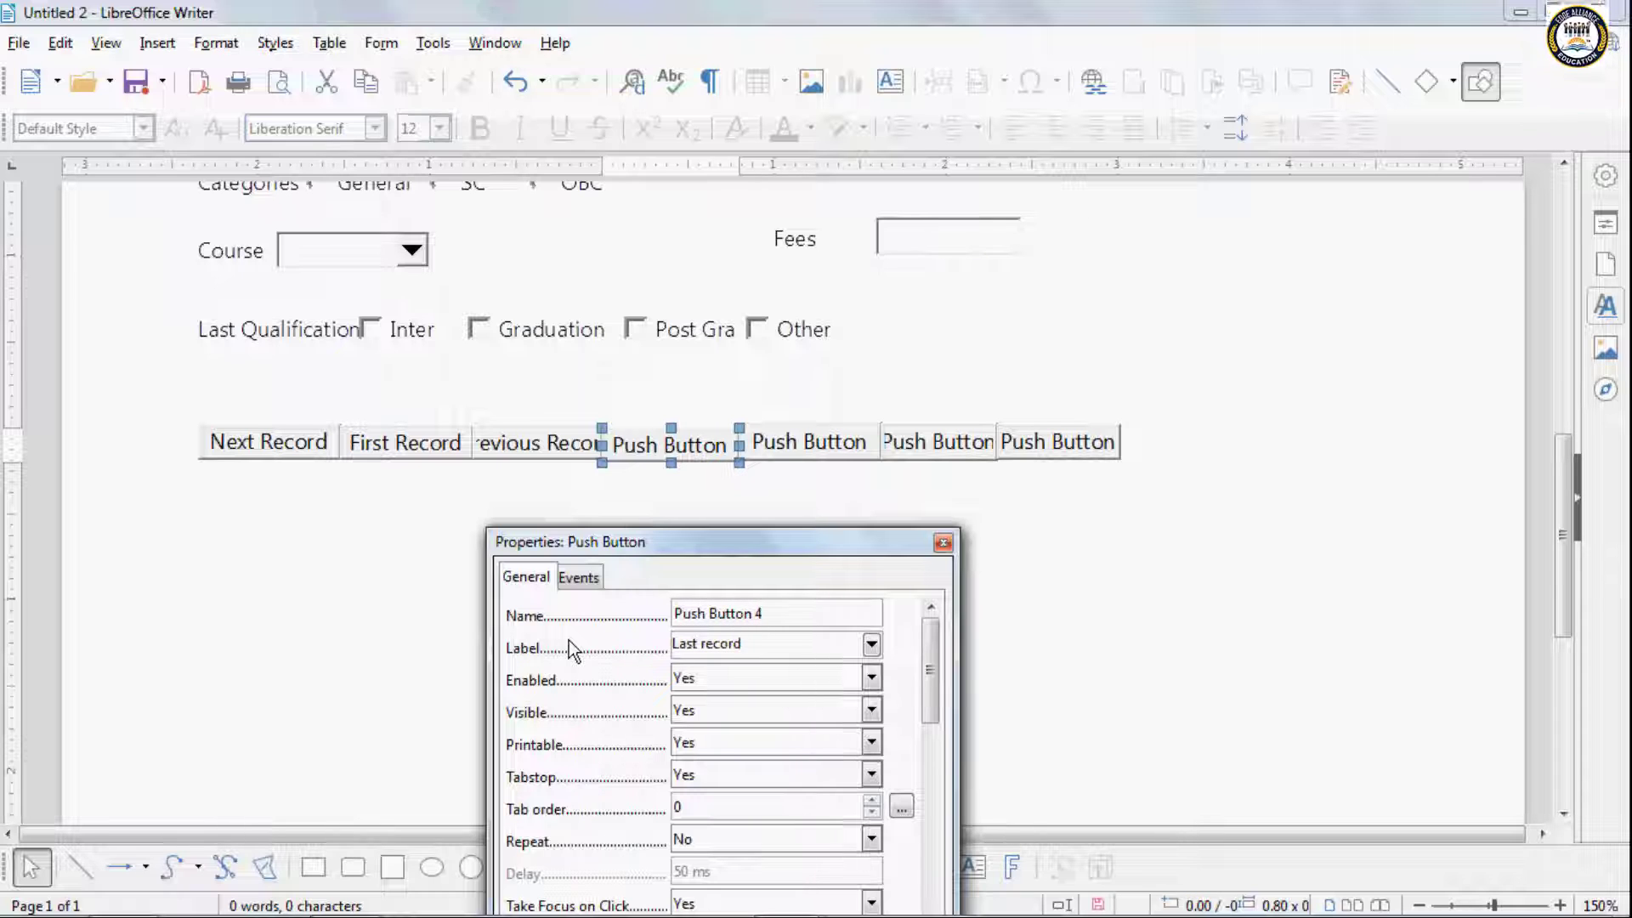
left_click(705, 646)
key("BackSpace")
type("R")
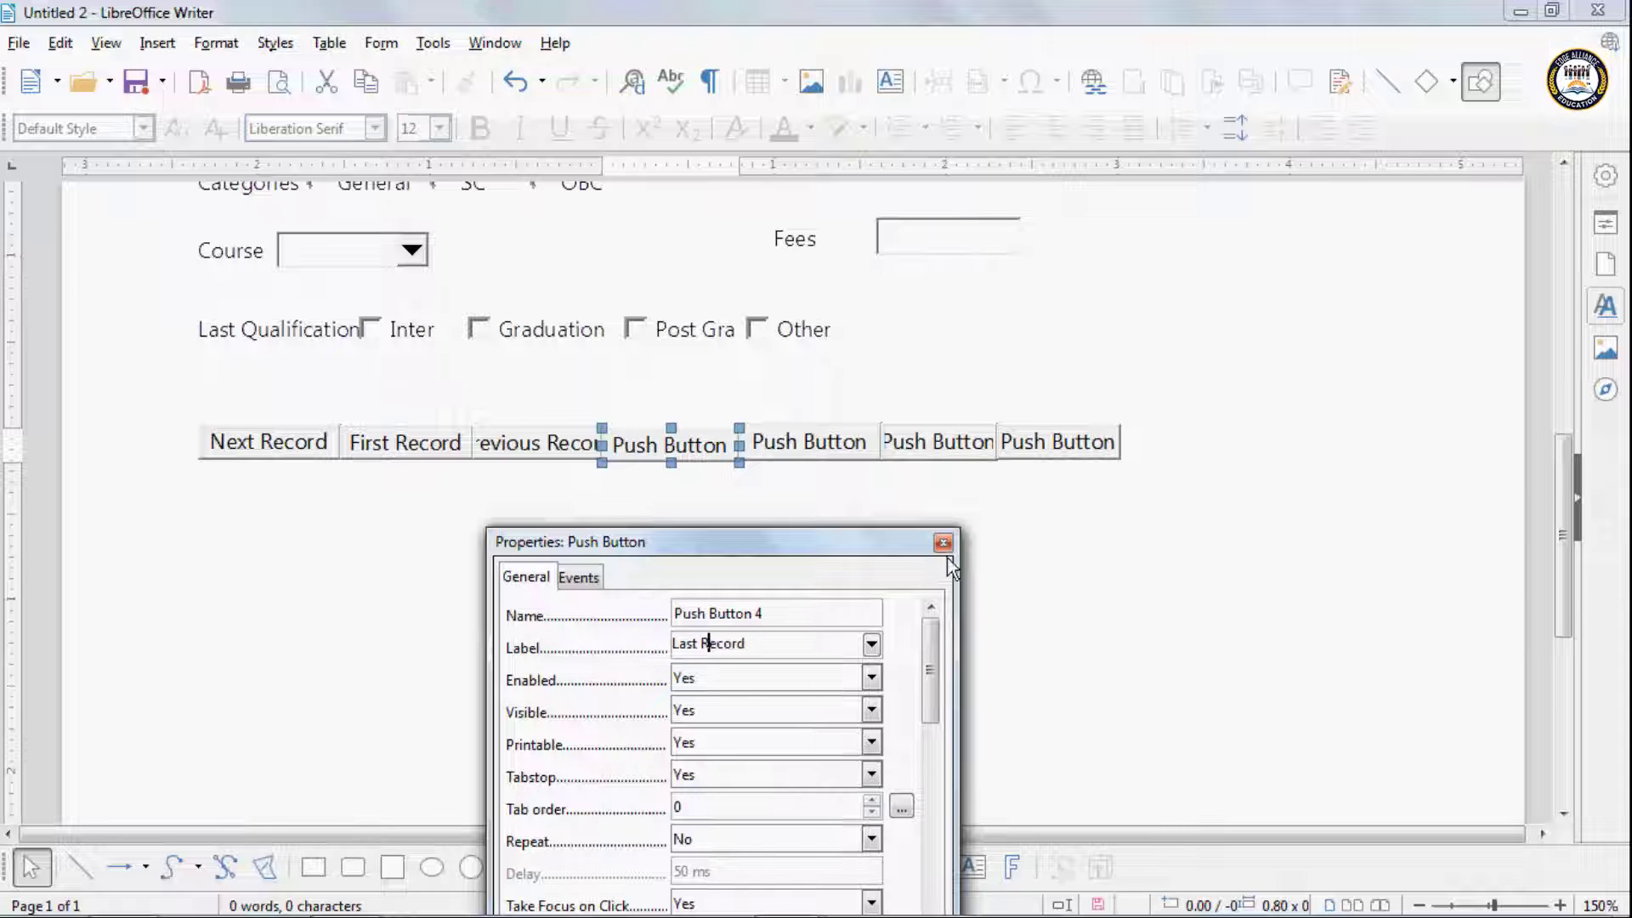
left_click(816, 442)
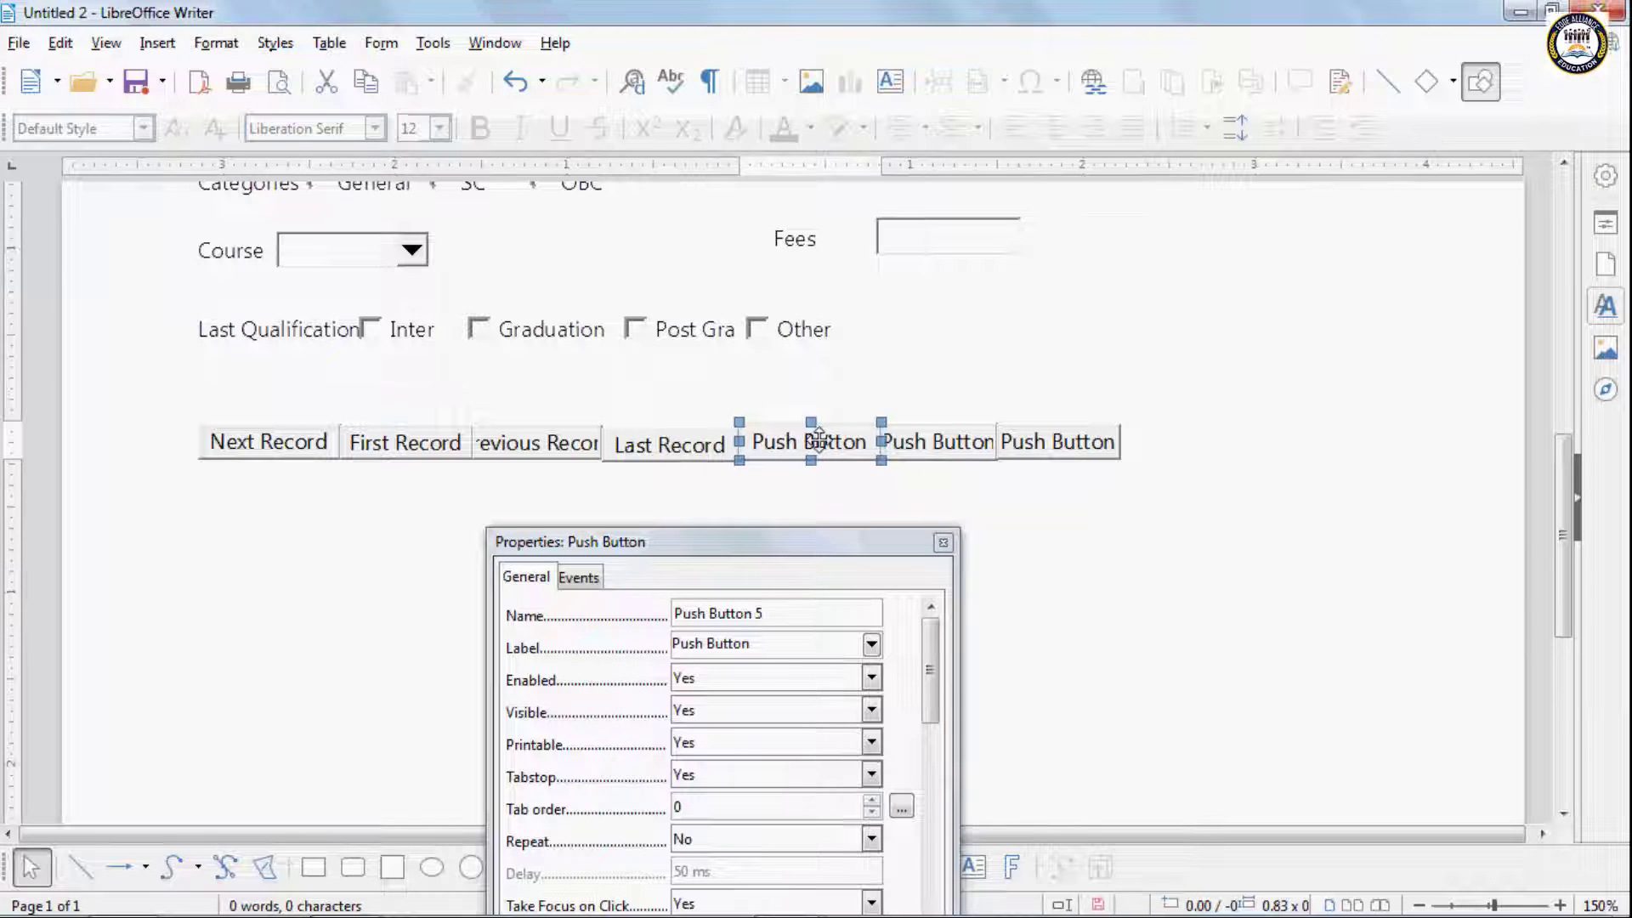
Step: Label the fifth and sixth buttons 'New Record' and 'Save Record'
left_click(753, 644)
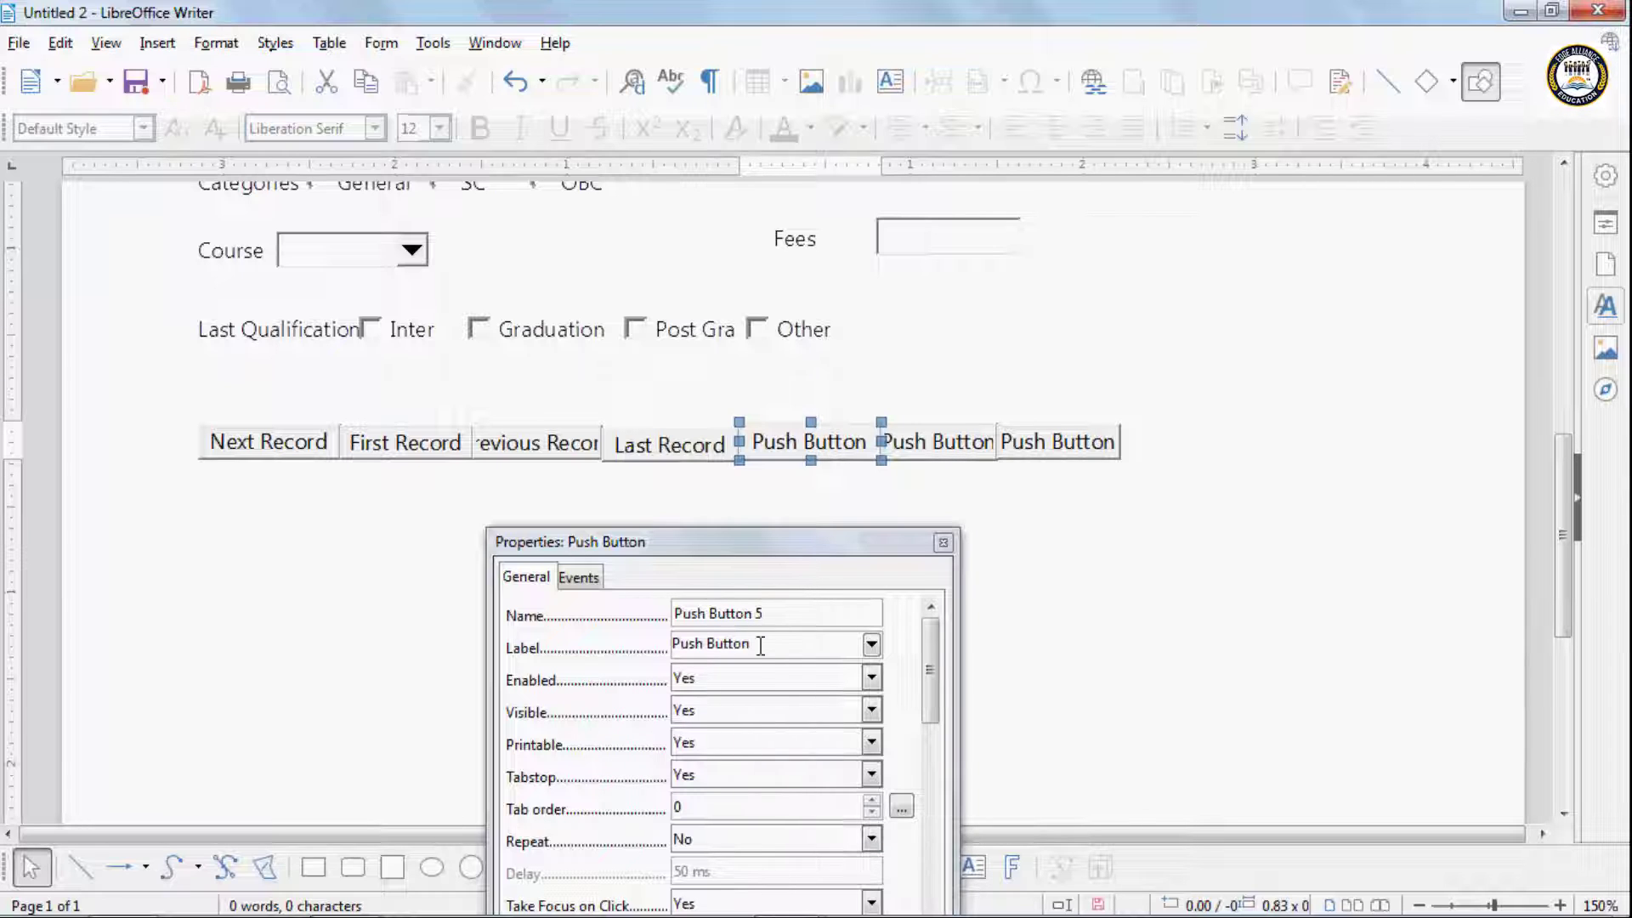
left_click_drag(762, 637, 579, 638)
type("N")
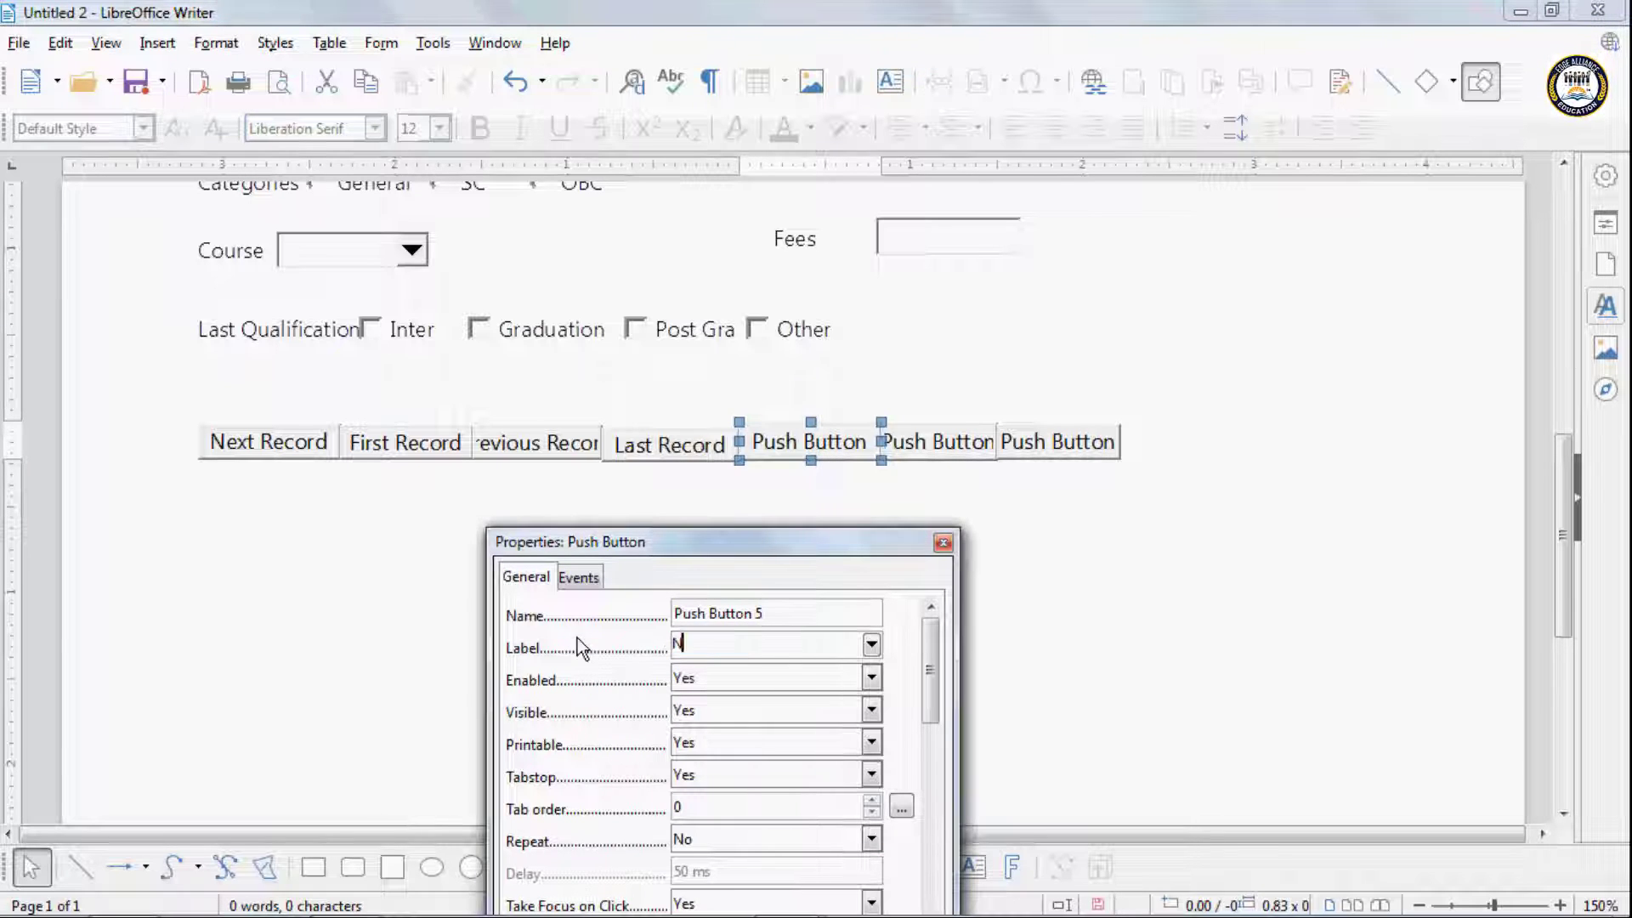
type("ew Record")
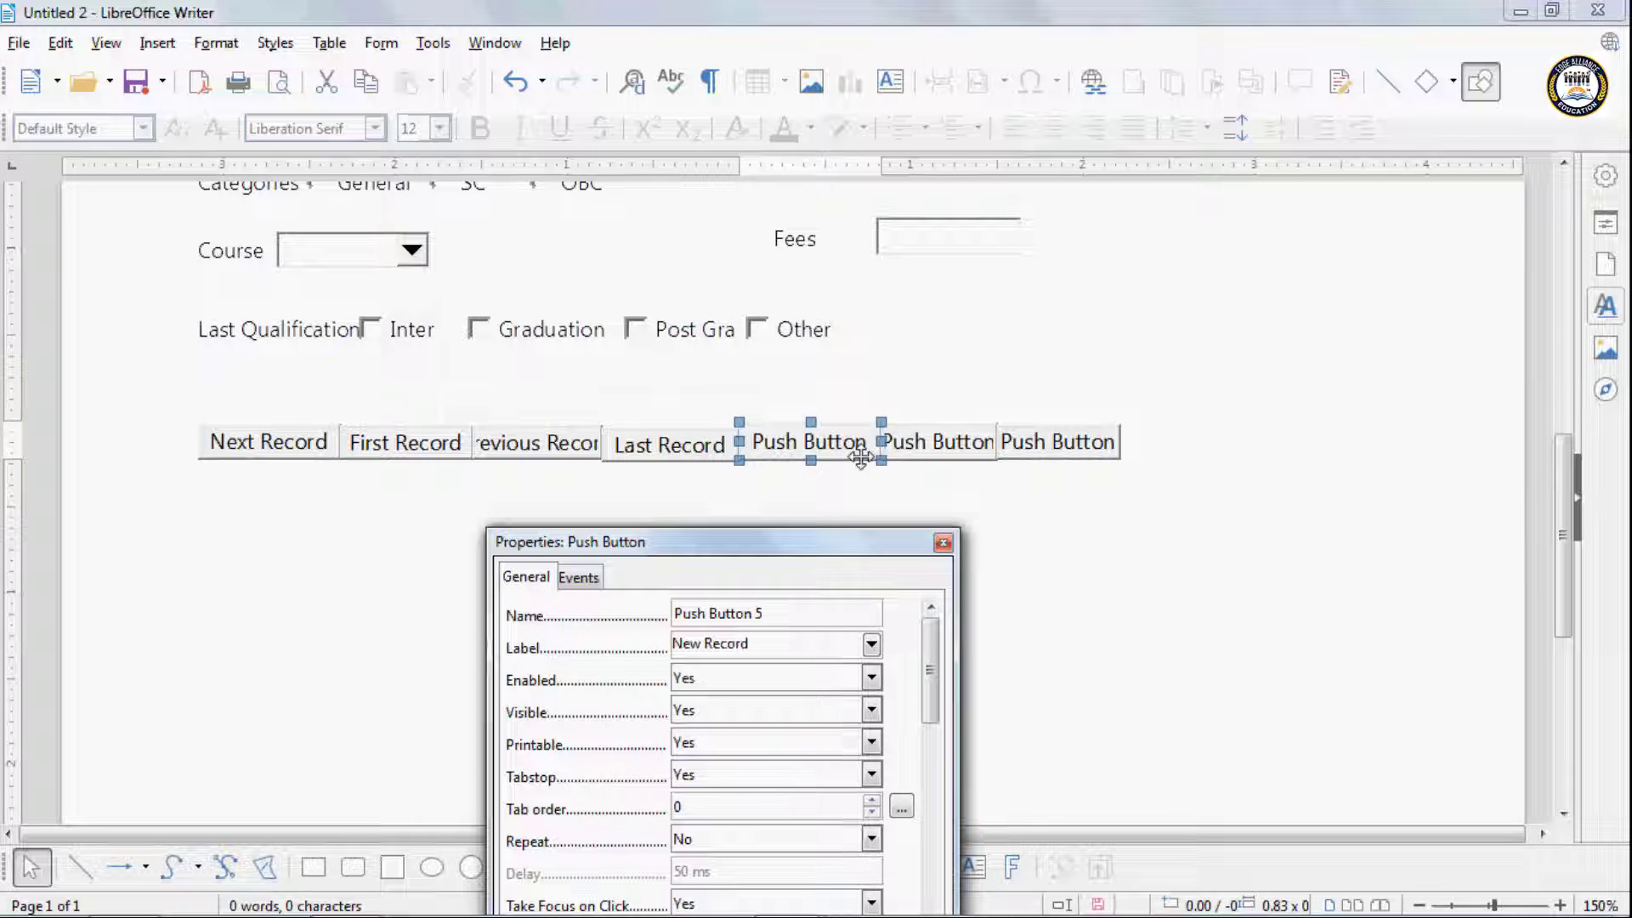
left_click(917, 447)
left_click_drag(757, 644, 645, 643)
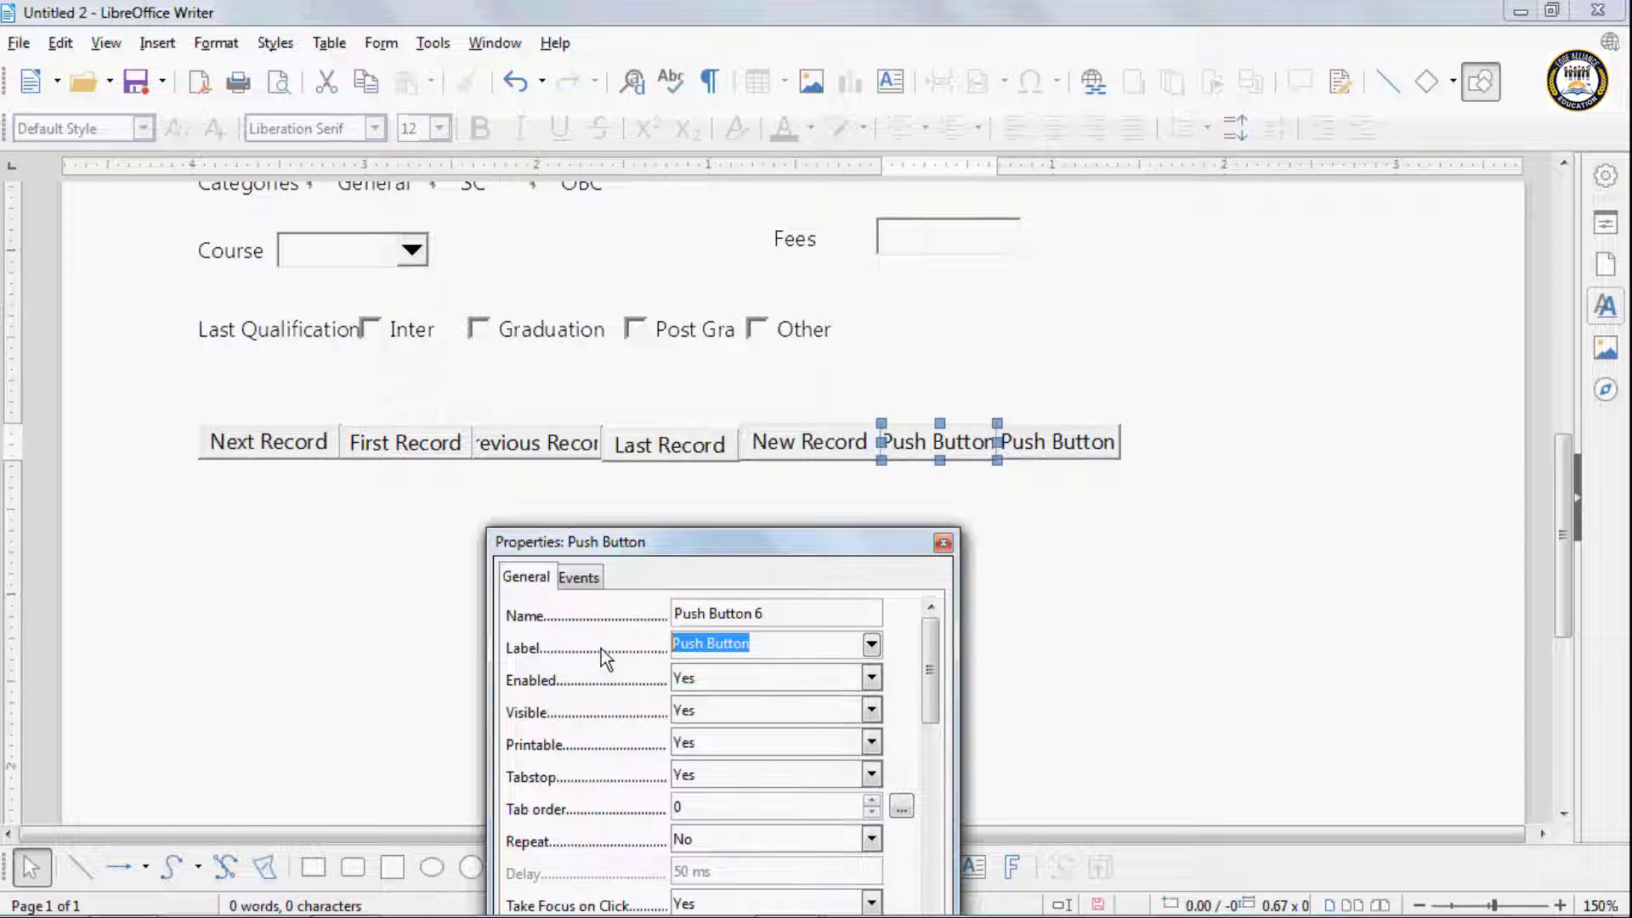
type("Save Recor")
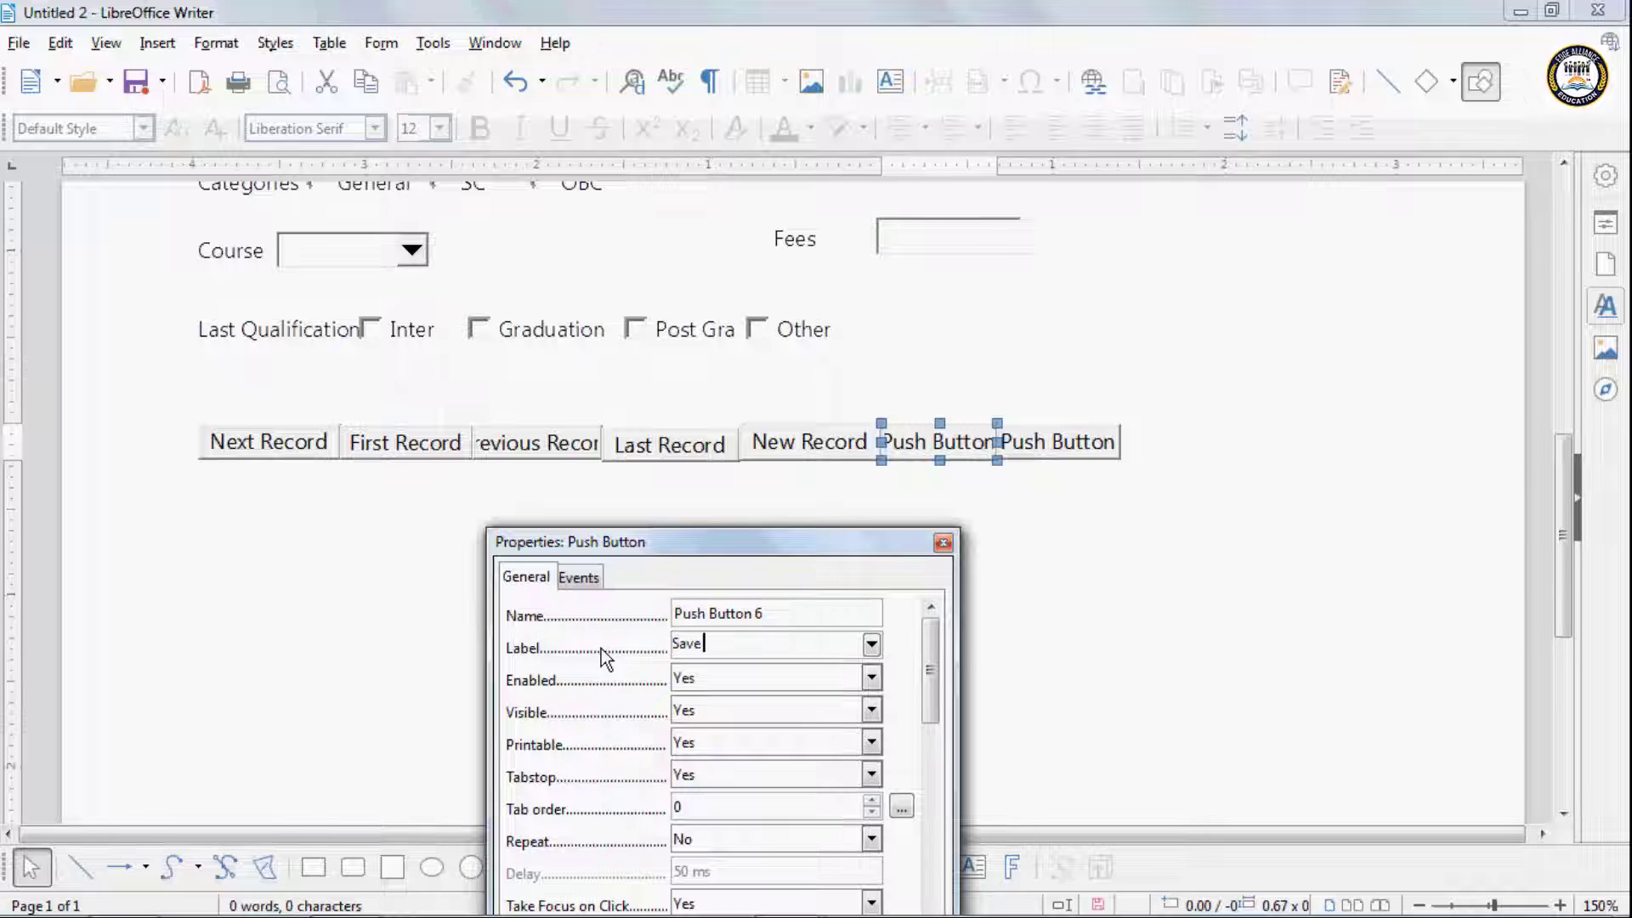
type("d")
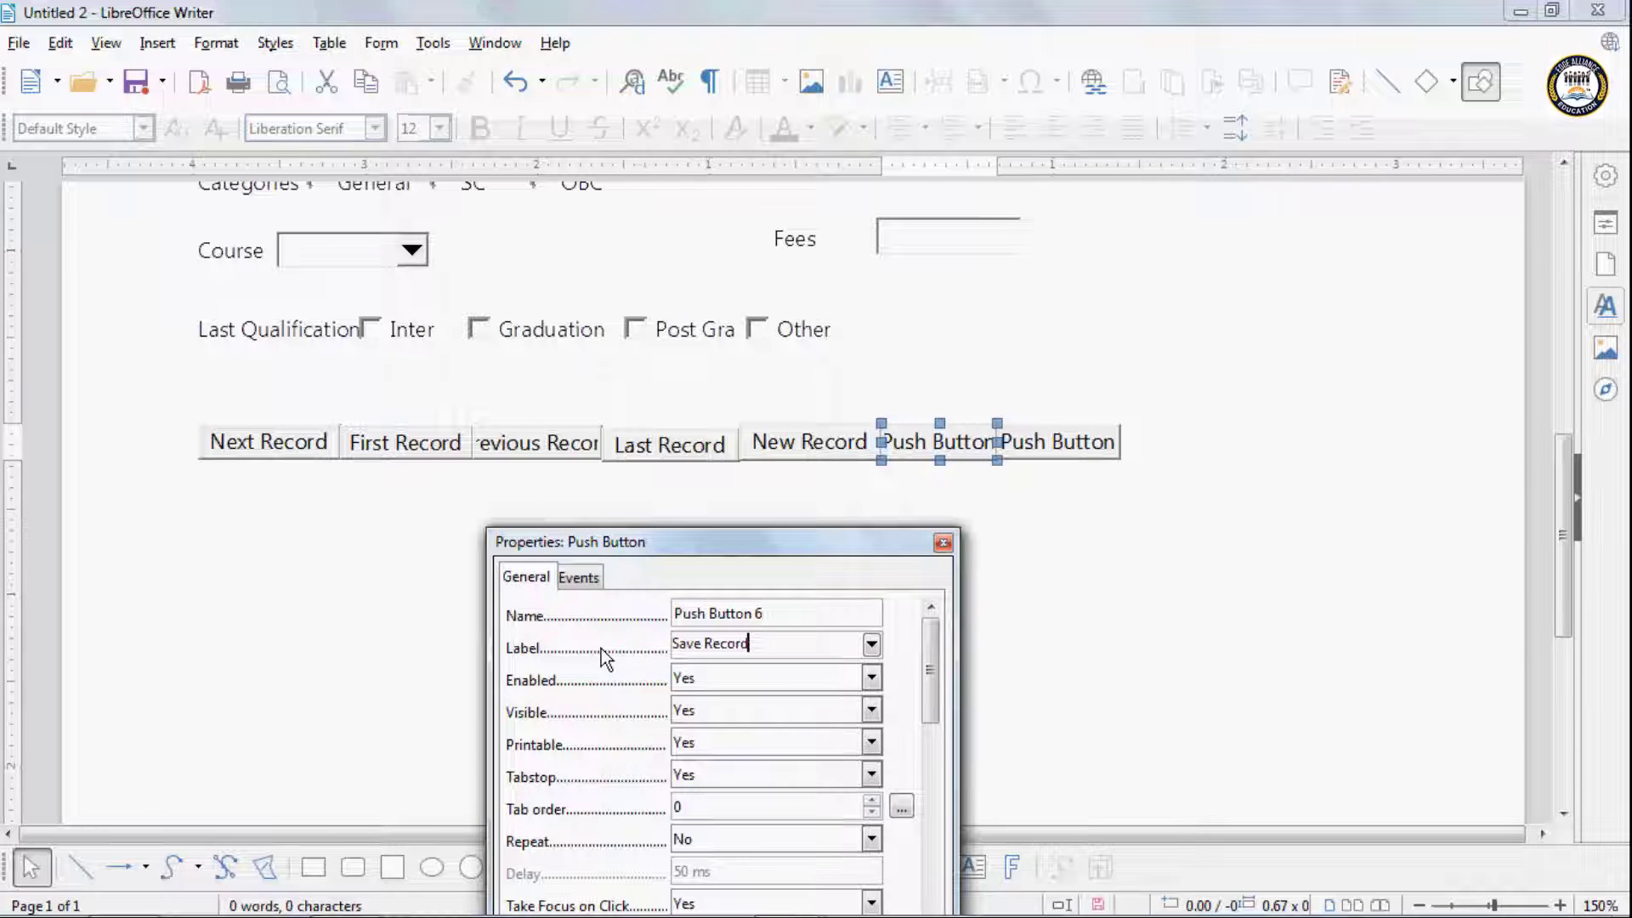
Step: Label the last push button 'Delete Record' and close its properties
left_click(1047, 451)
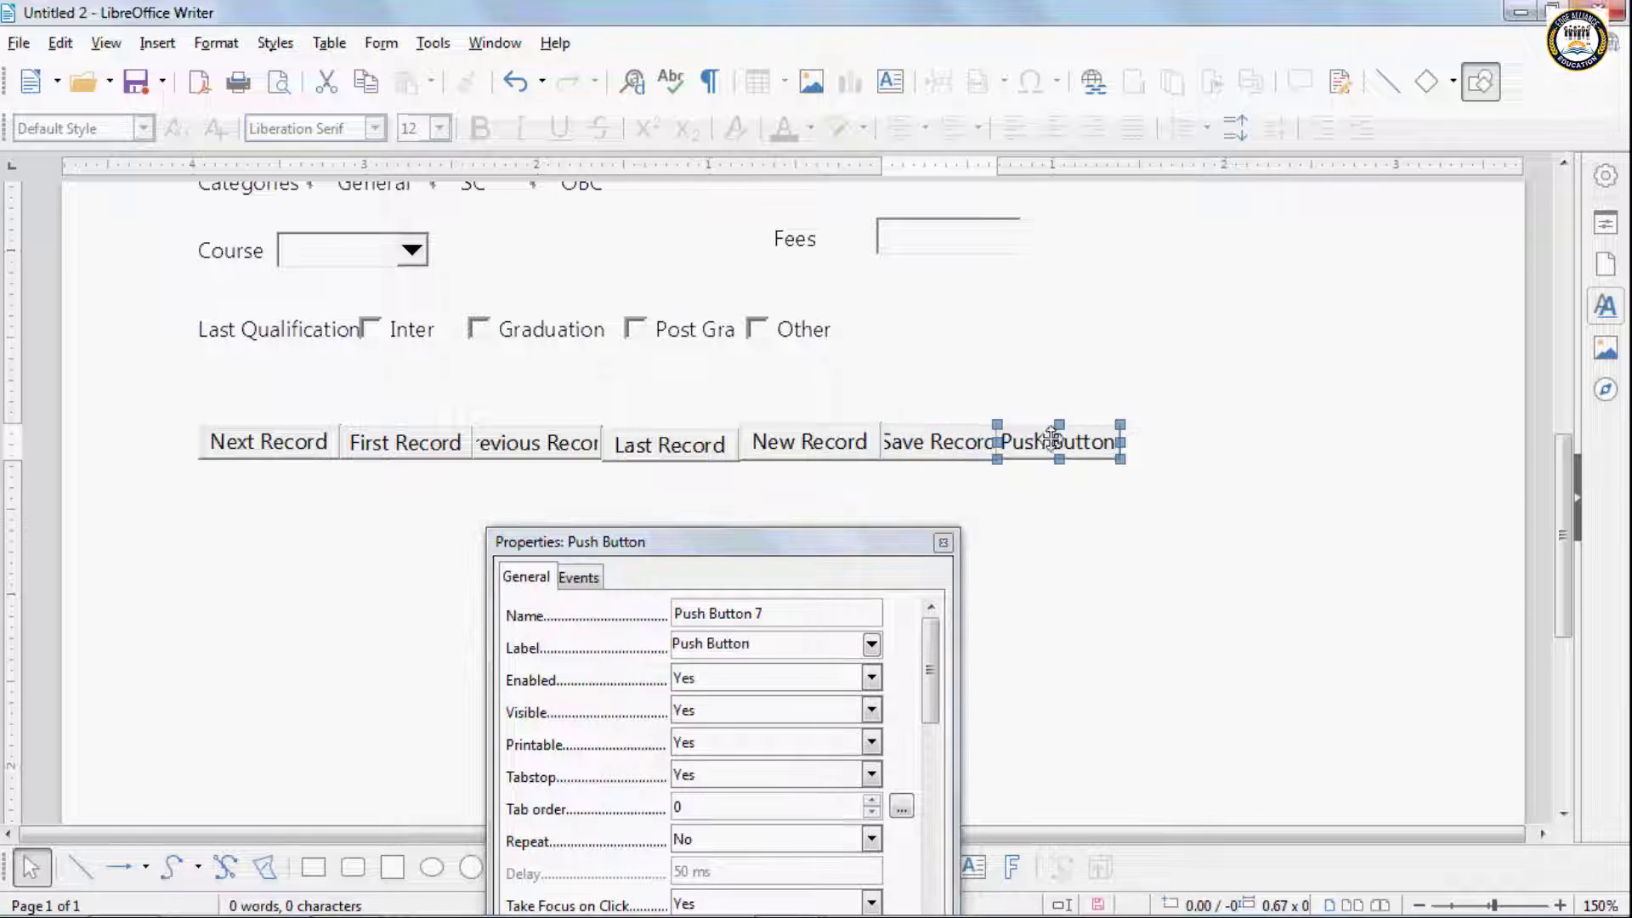
left_click(580, 646)
type("D")
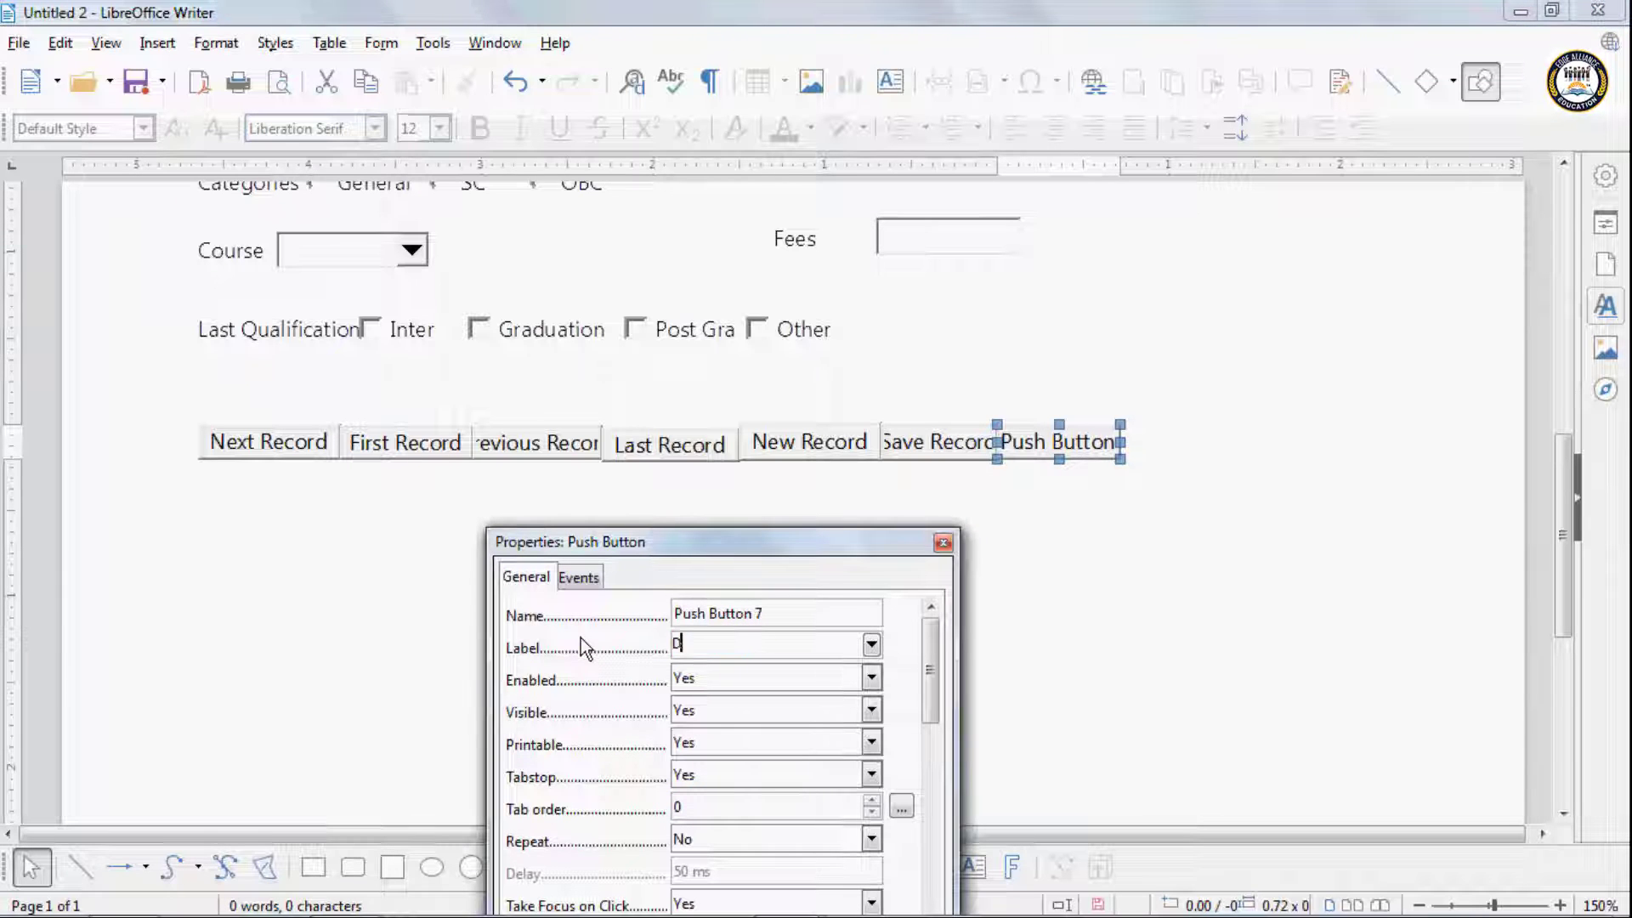
type("elete")
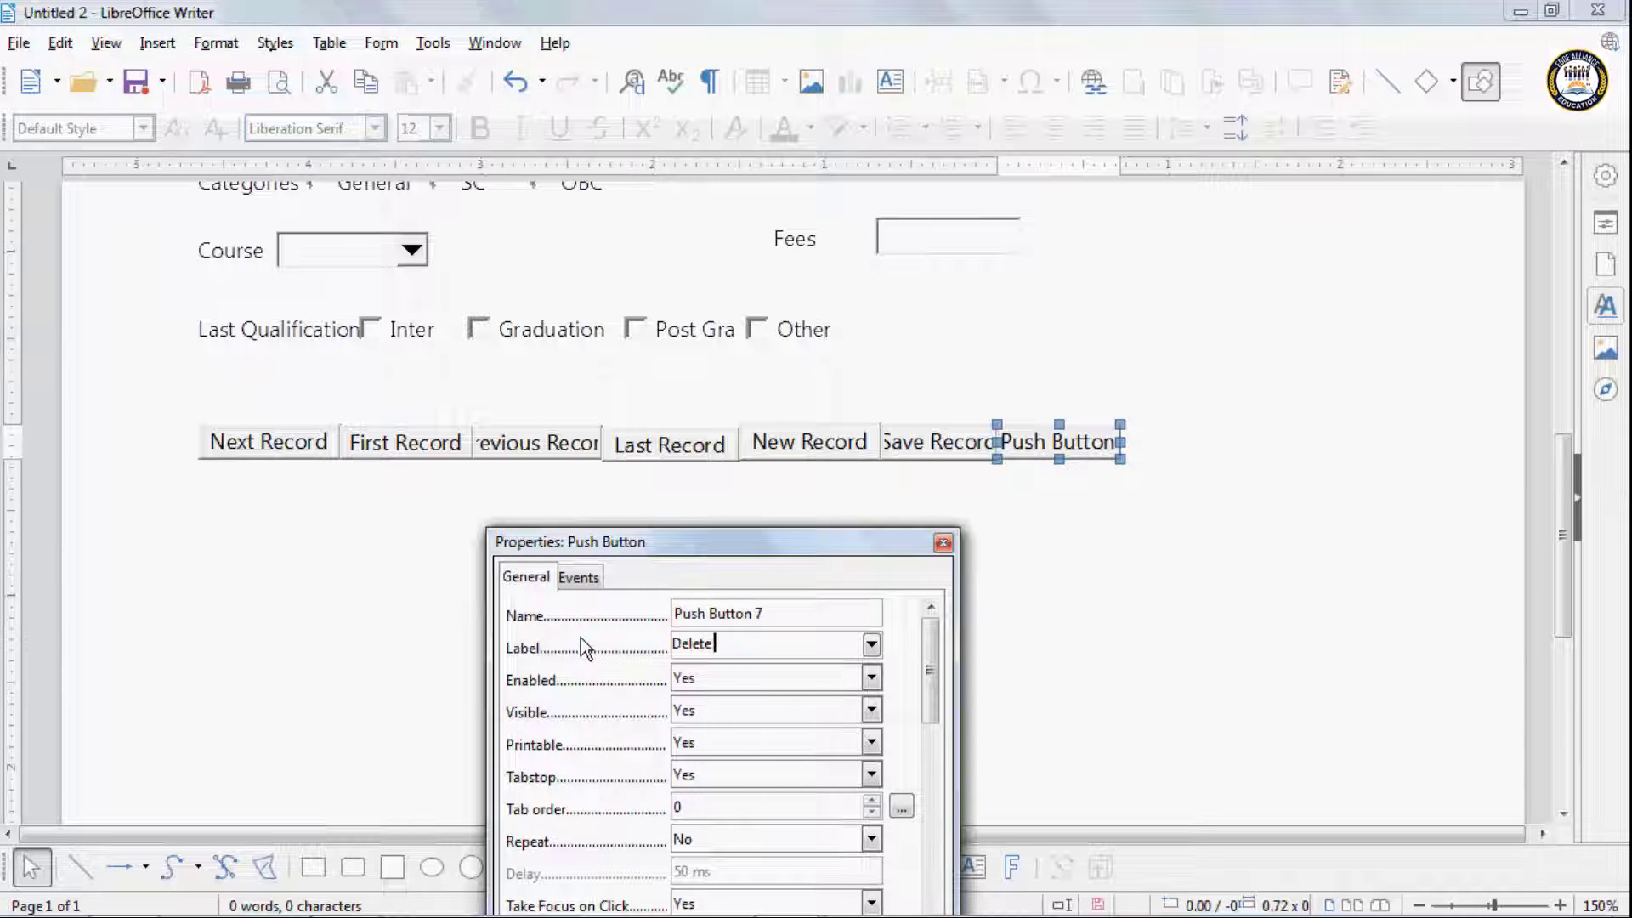
type(" Record")
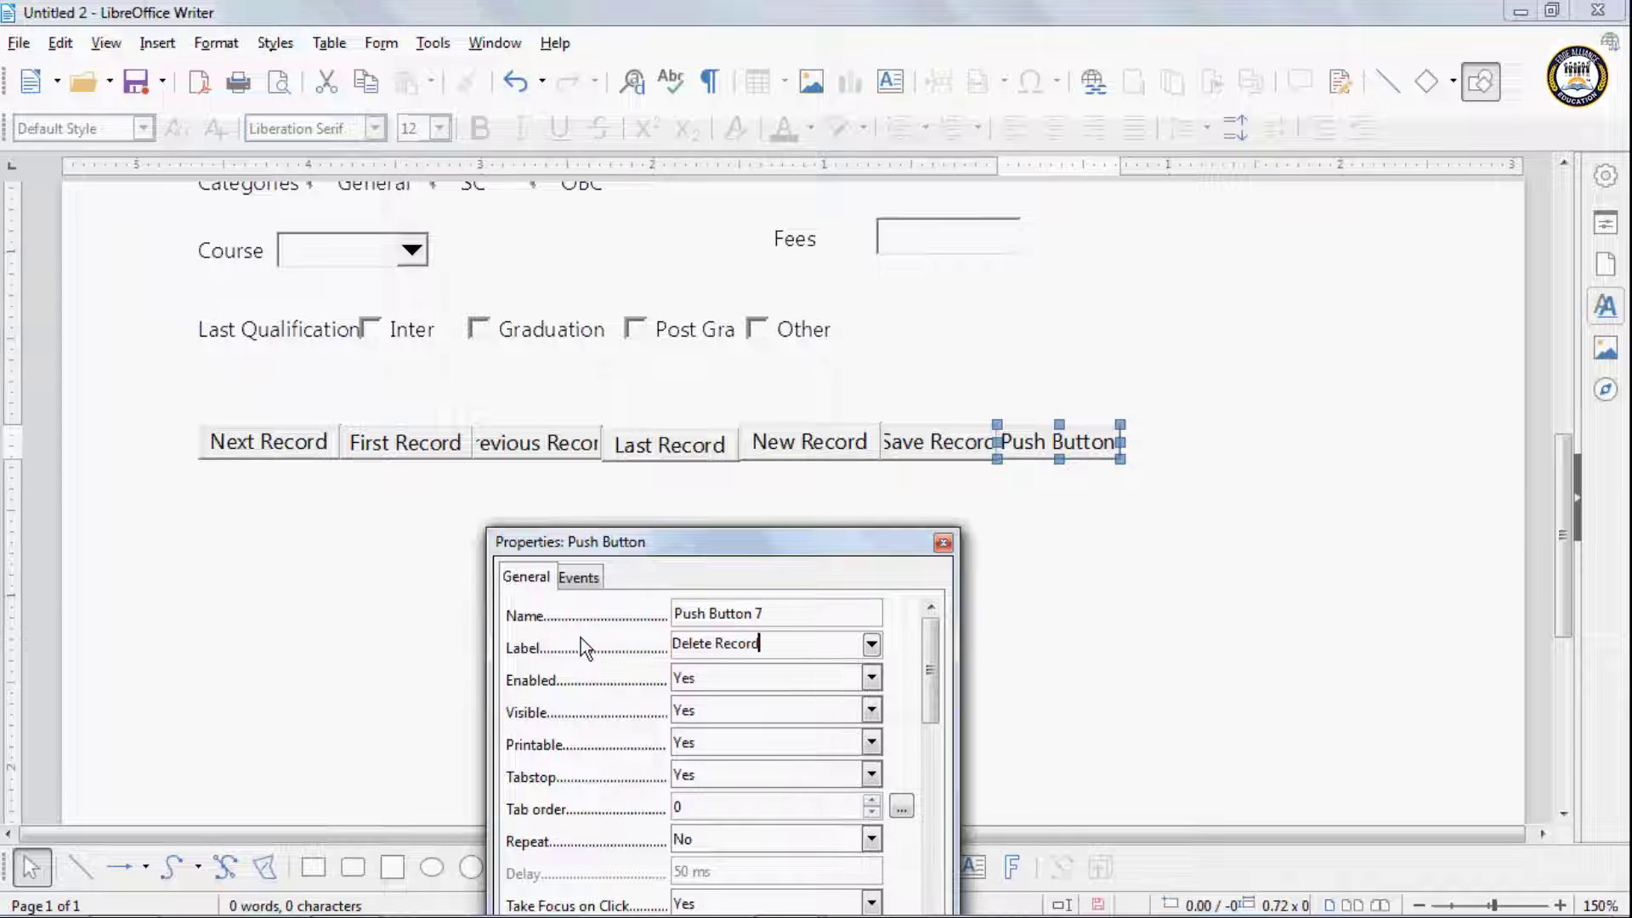
left_click(943, 543)
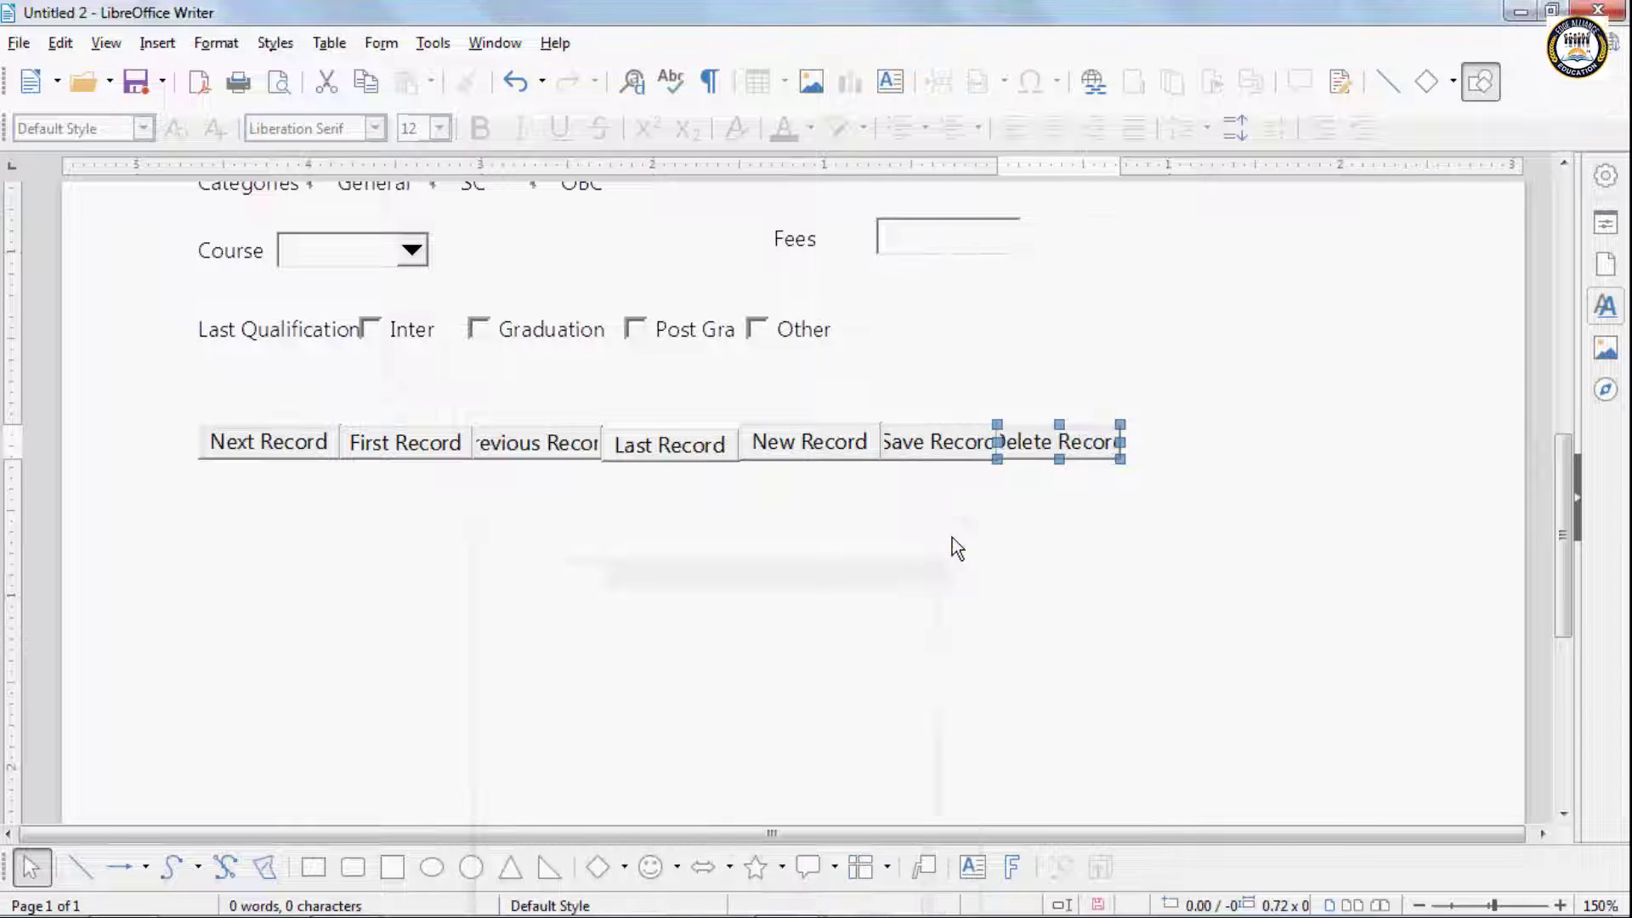
Step: Widen the Delete Record and Previous Record buttons, undoing an accidental move
left_click_drag(1126, 441, 1152, 441)
left_click(583, 455)
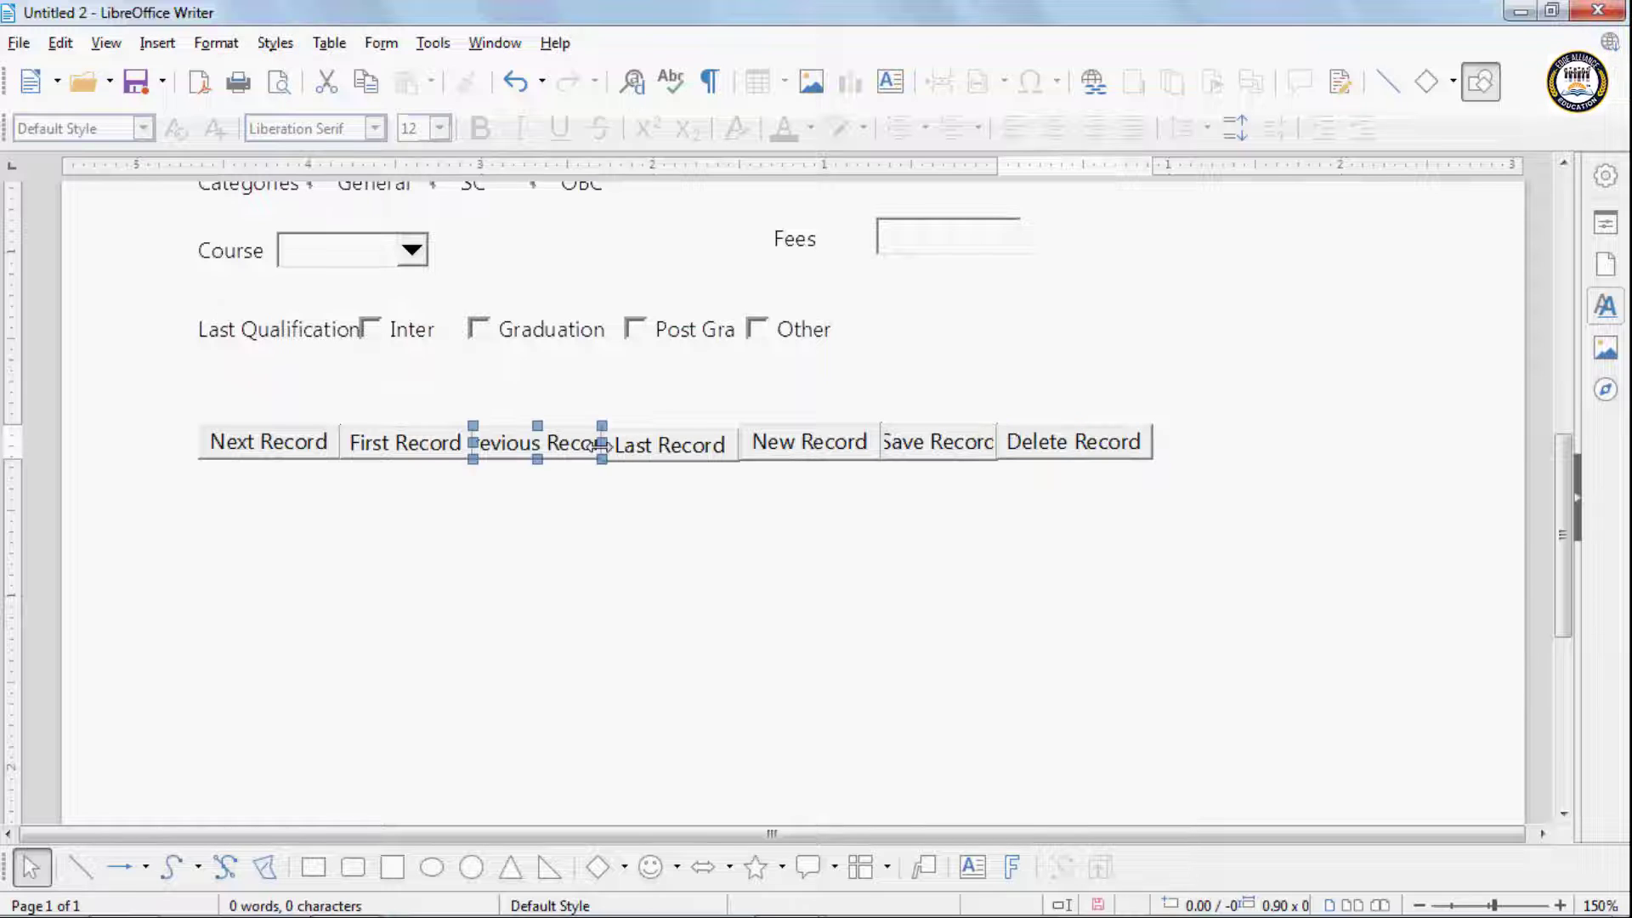
left_click_drag(601, 450, 617, 450)
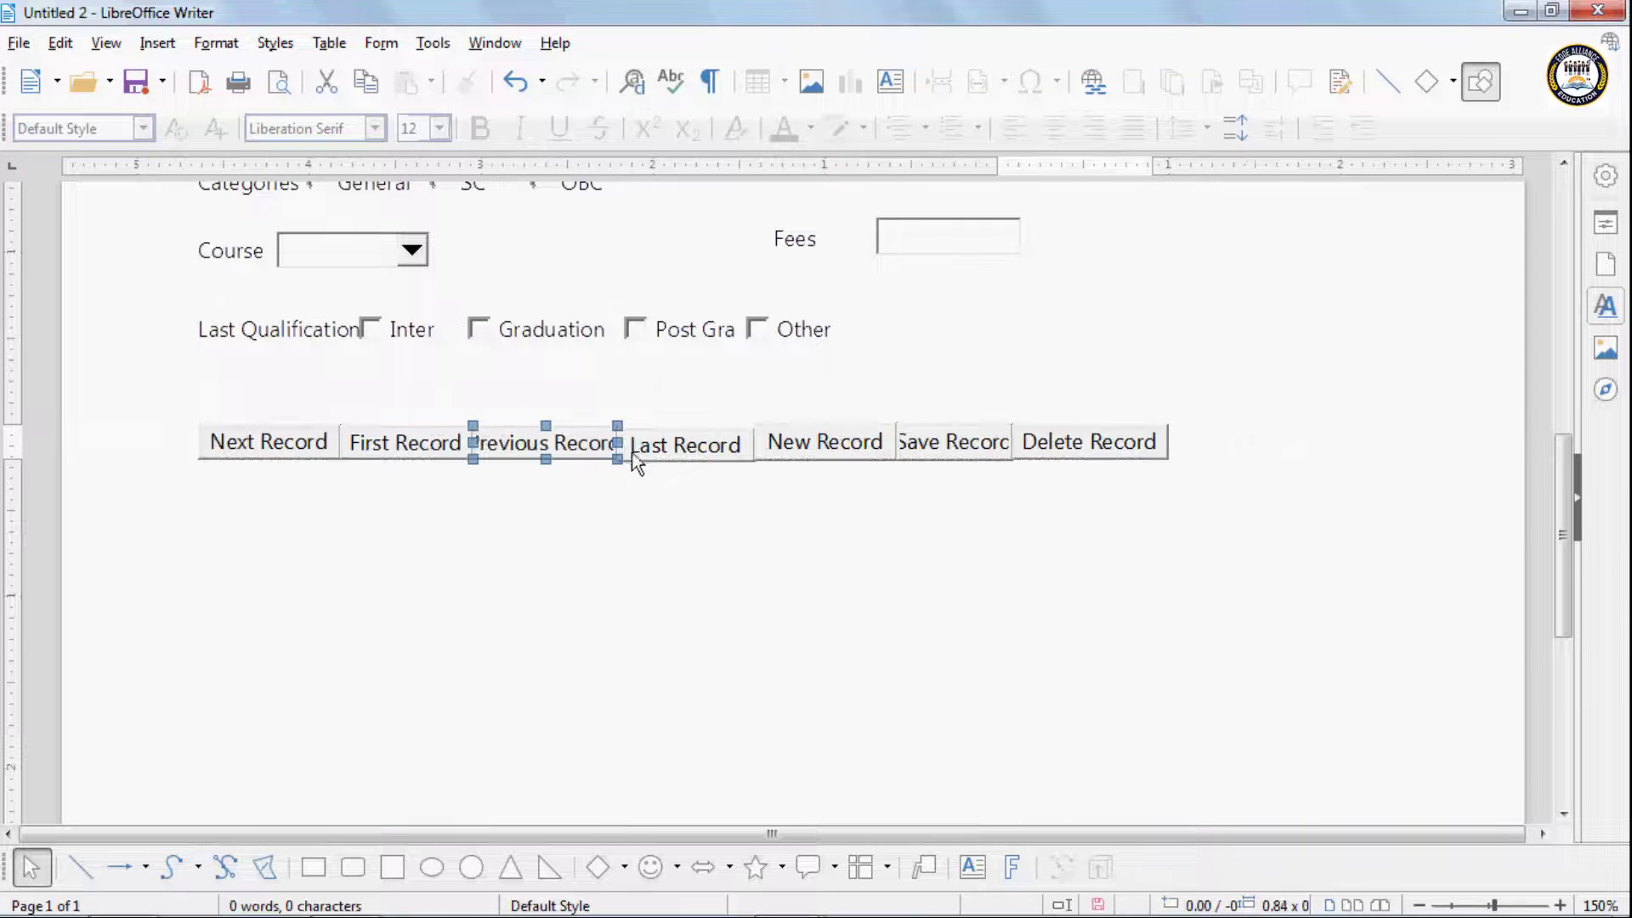
left_click(1082, 444)
left_click_drag(1167, 442, 1223, 445)
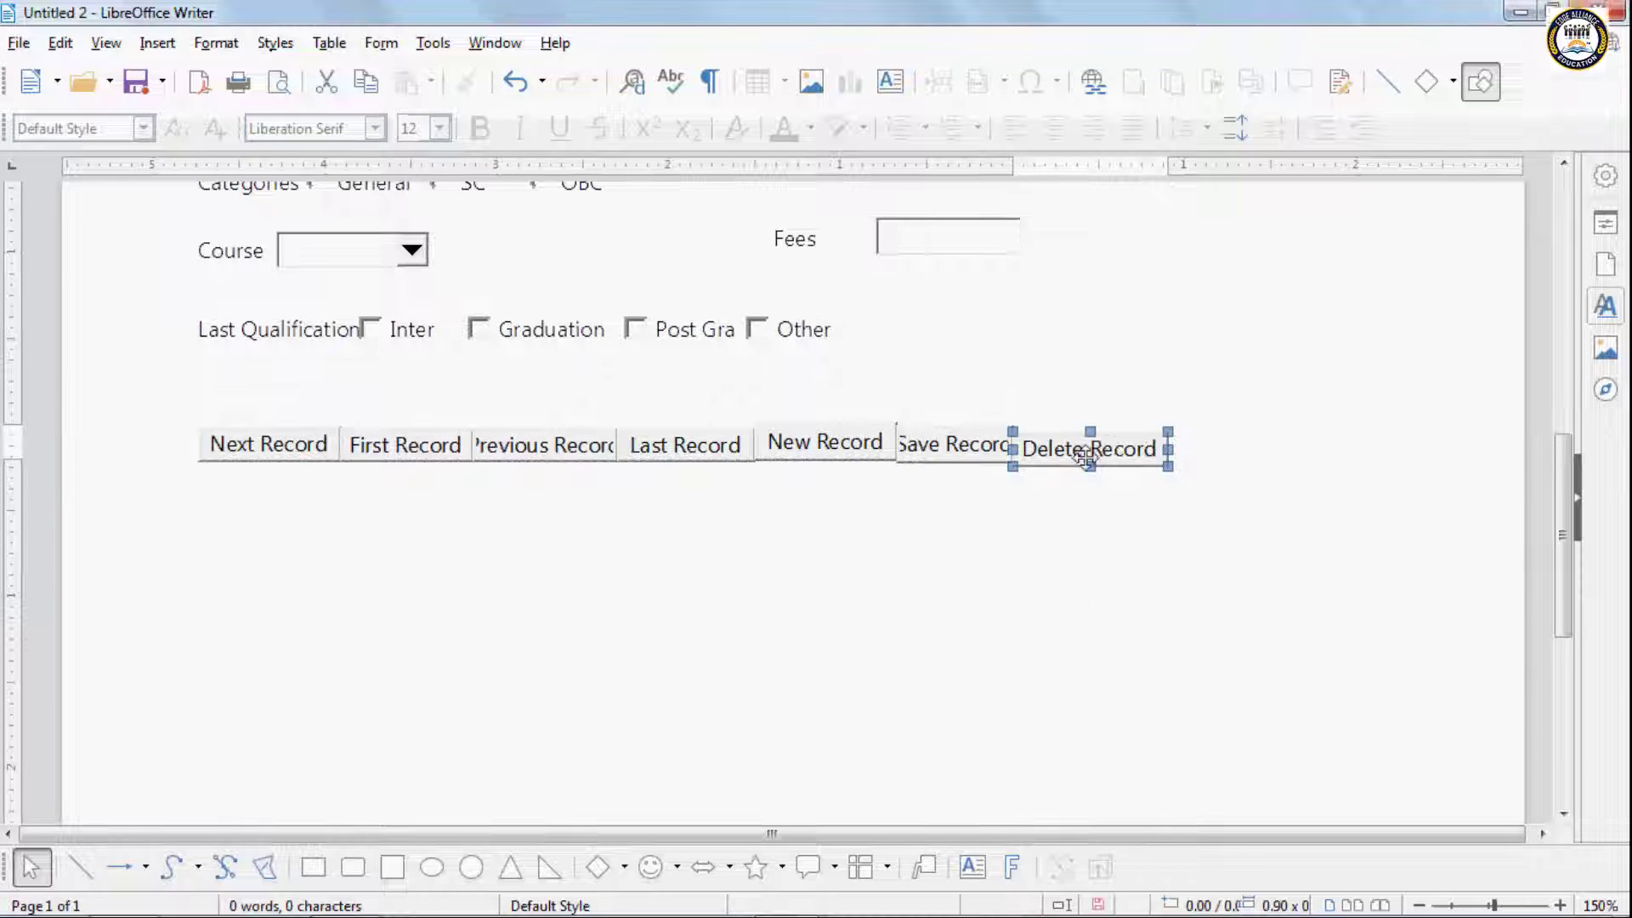
key("ctrl+z")
left_click(971, 481)
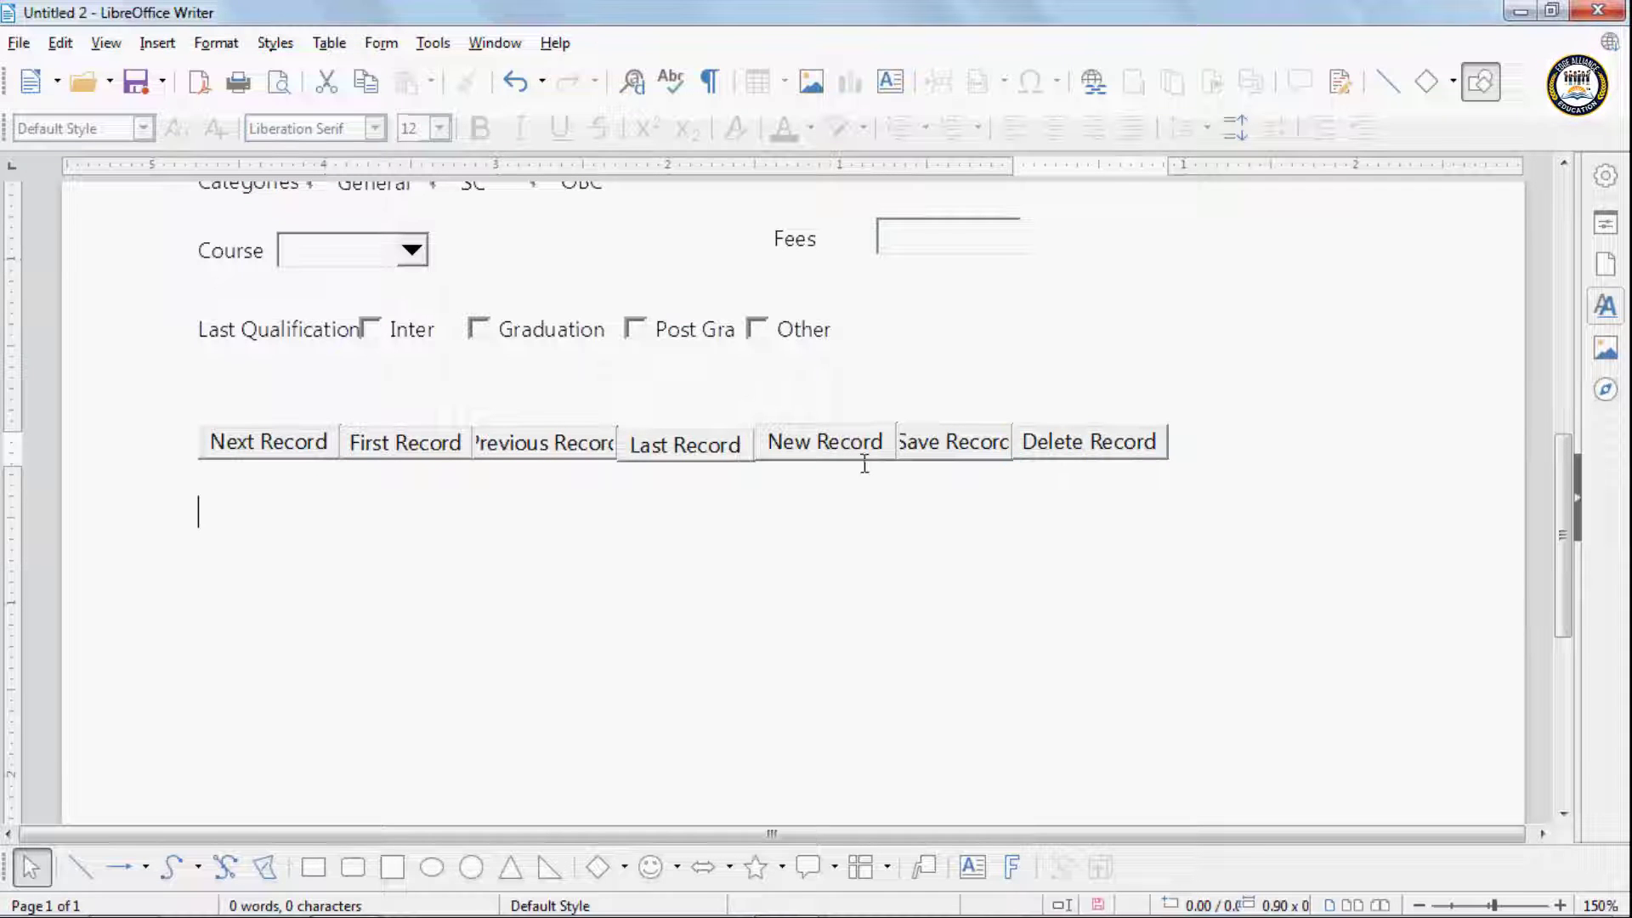
Step: Shorten the Save Record button's label to 'Save Rec'
double_click(954, 441)
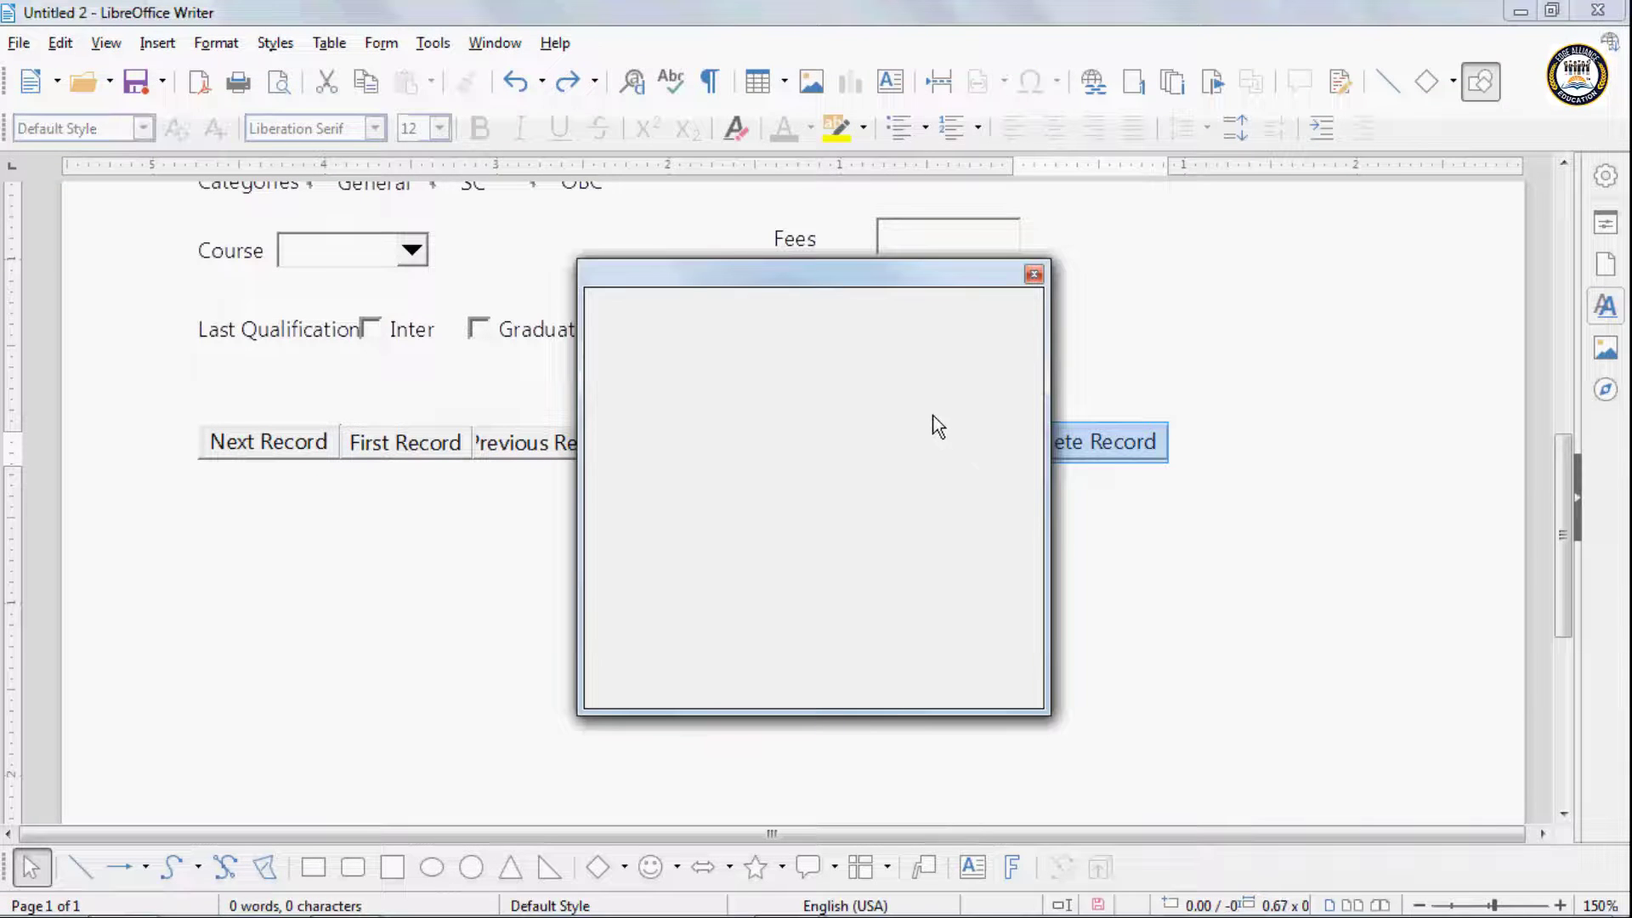
left_click(873, 375)
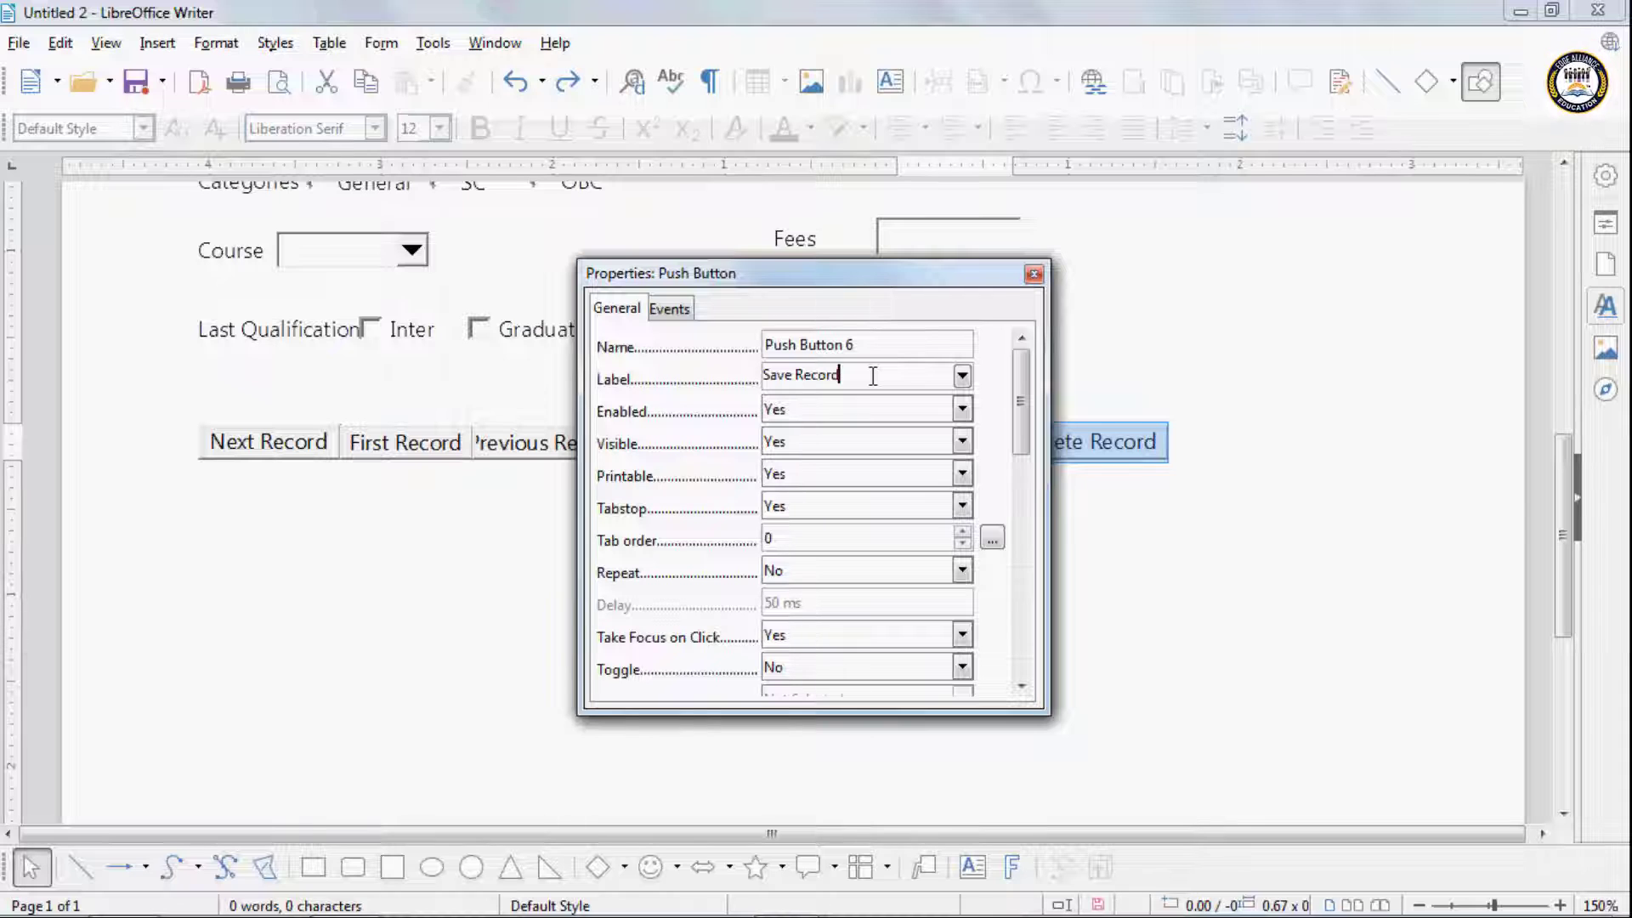
key("BackSpace")
key("BackSpace")
key("BackSpace")
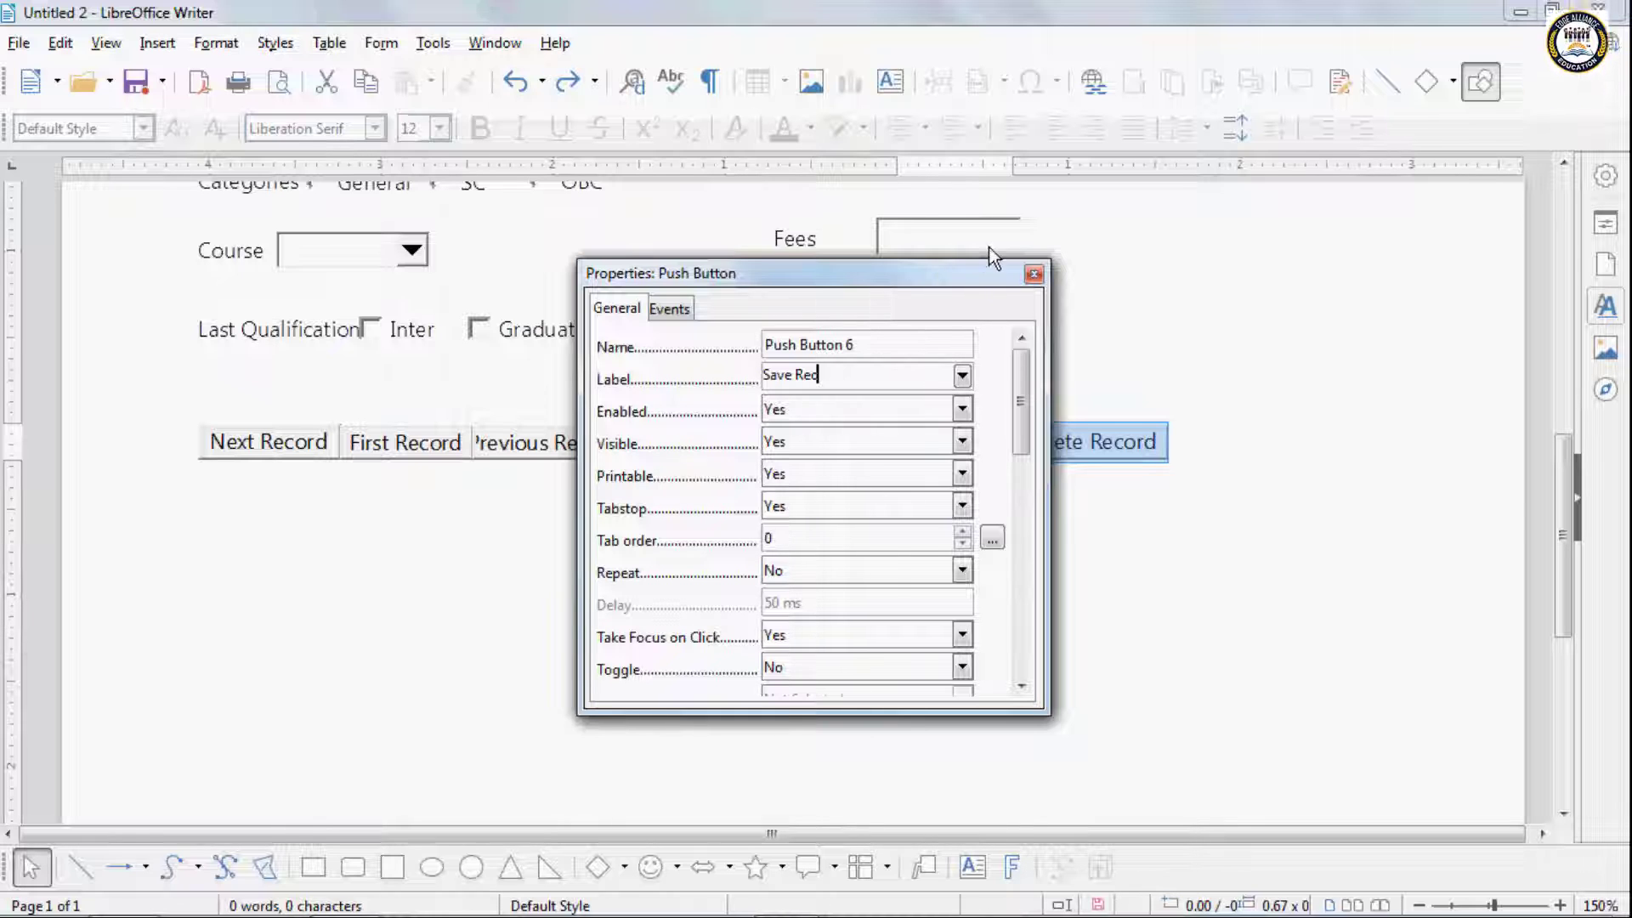
left_click(1034, 273)
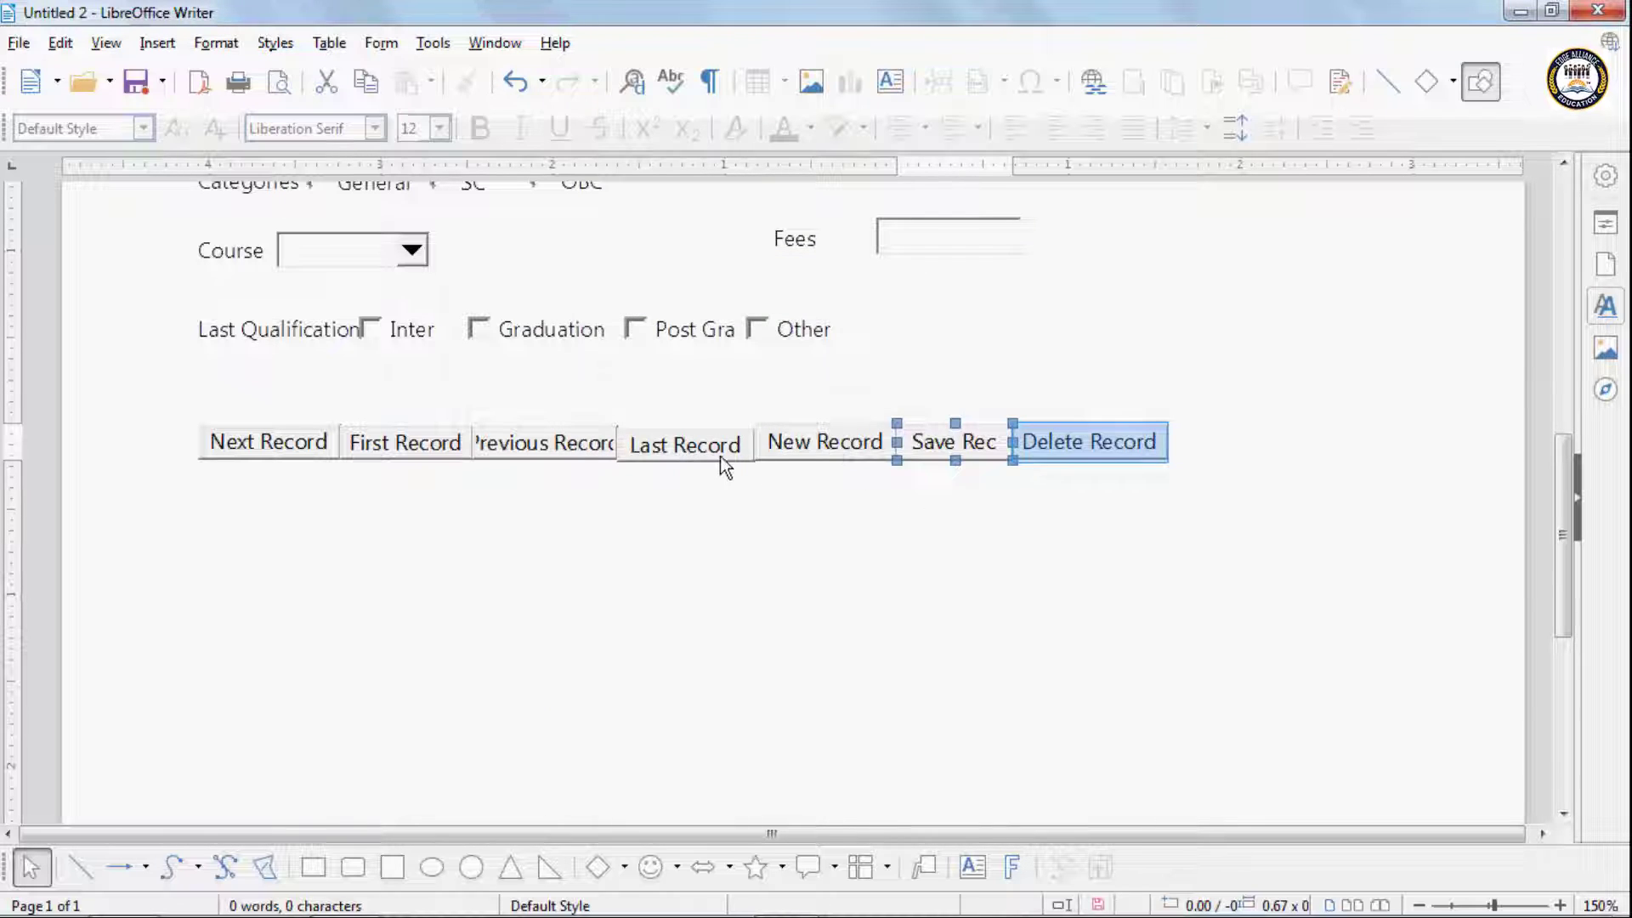
Step: Shorten the Previous Record button's label to 'Prev Record'
double_click(530, 438)
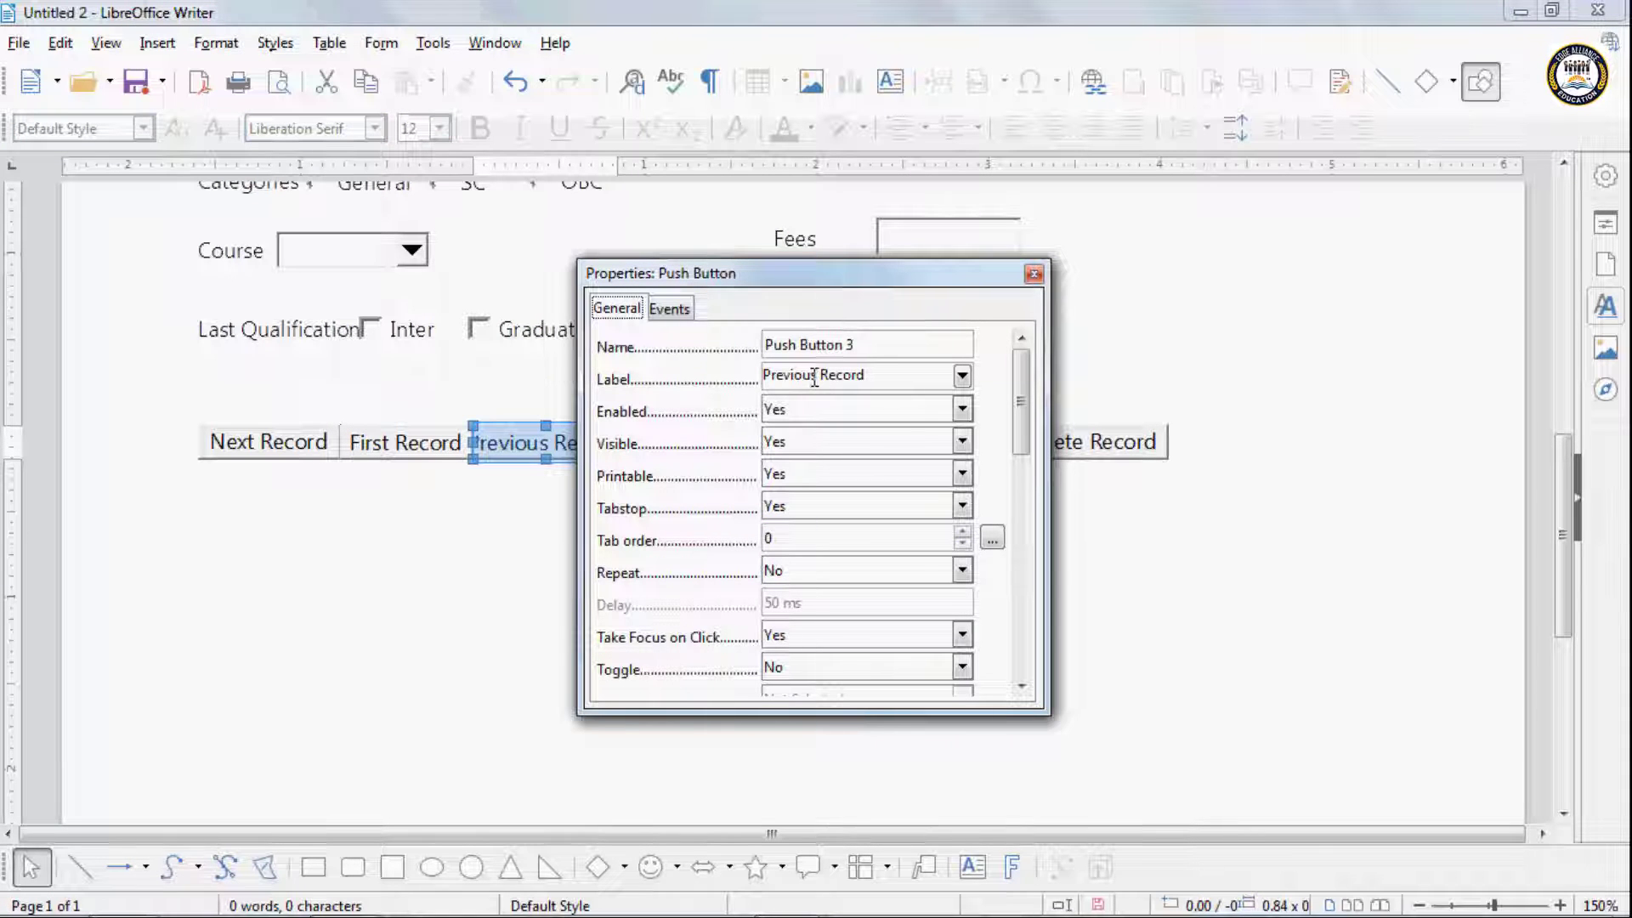
left_click(819, 375)
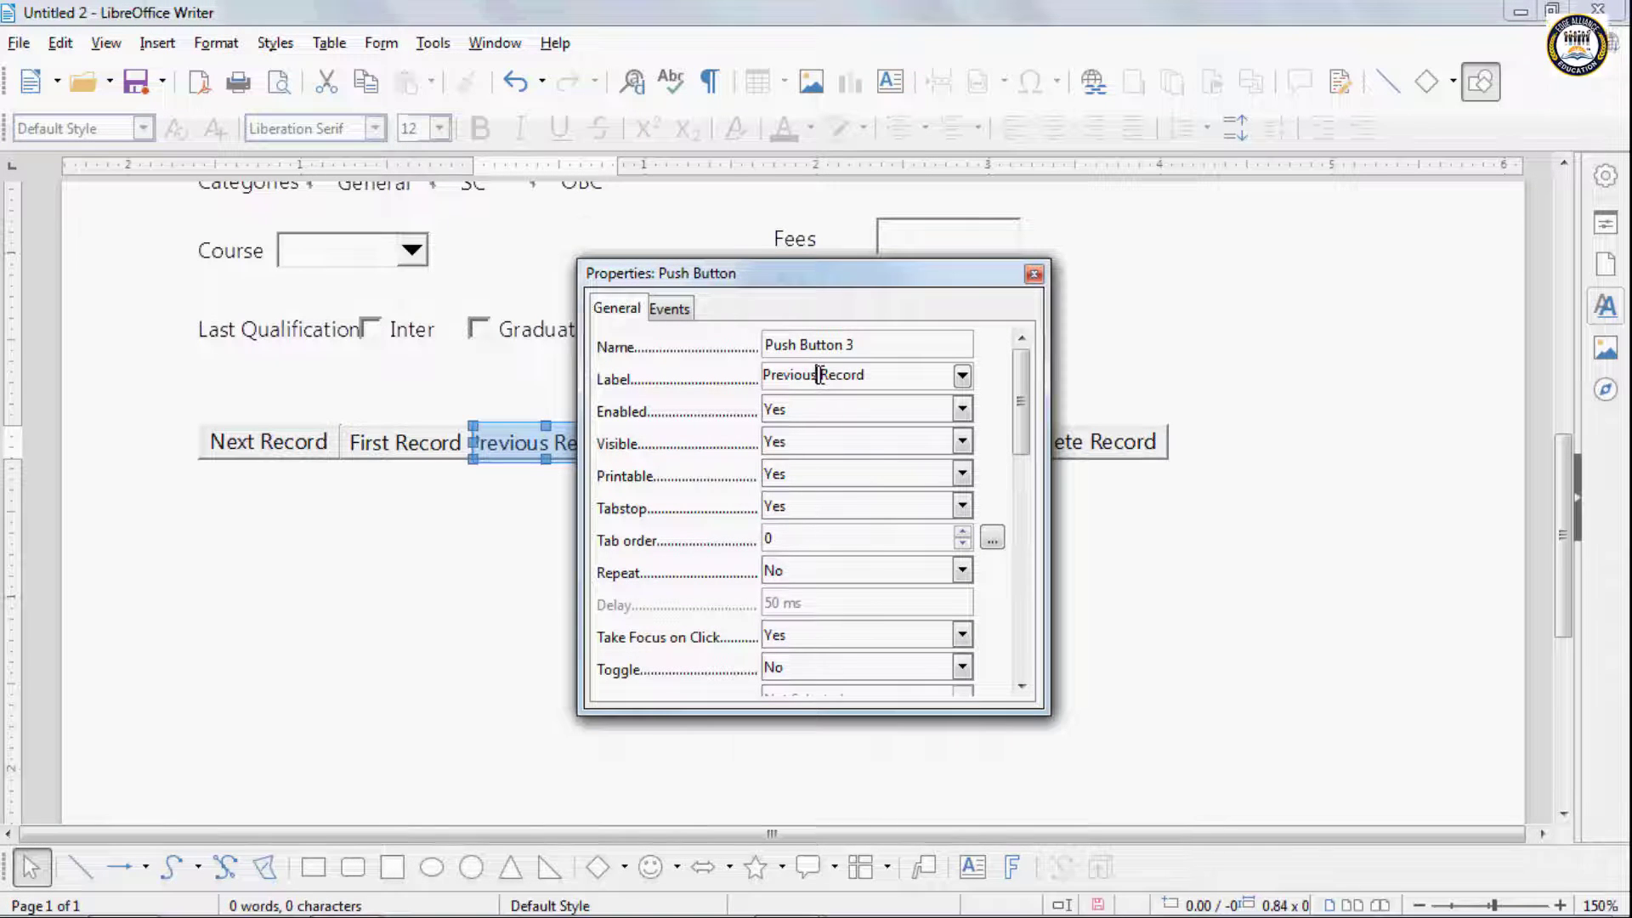
key("BackSpace")
key("BackSpace")
key("BackSpace")
key("BackSpace")
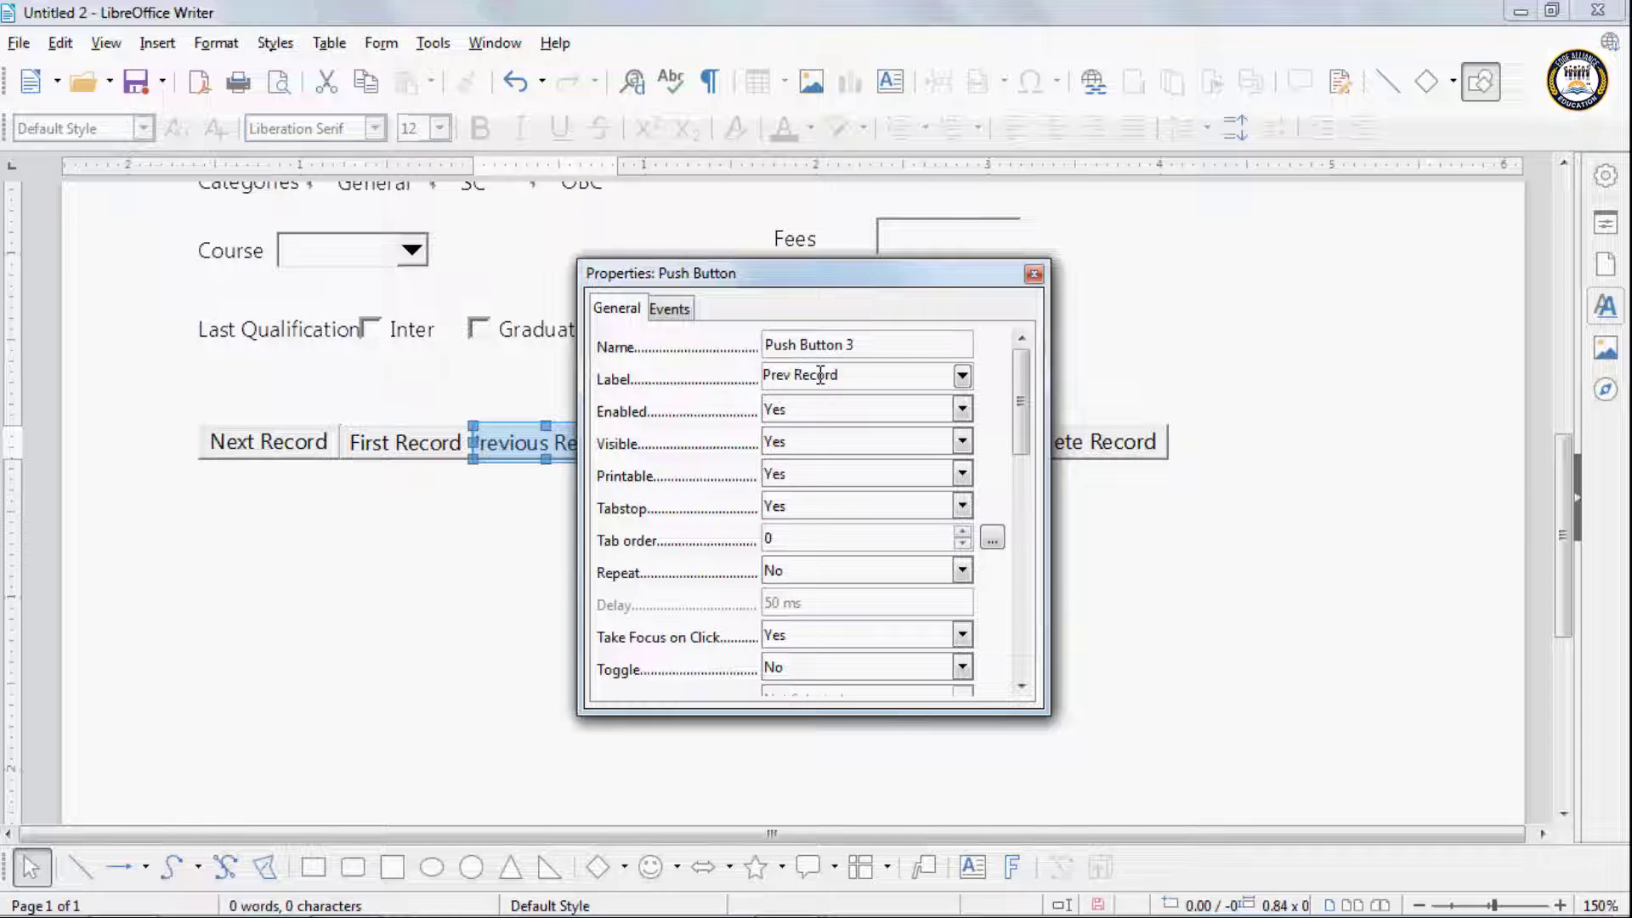
left_click(1033, 273)
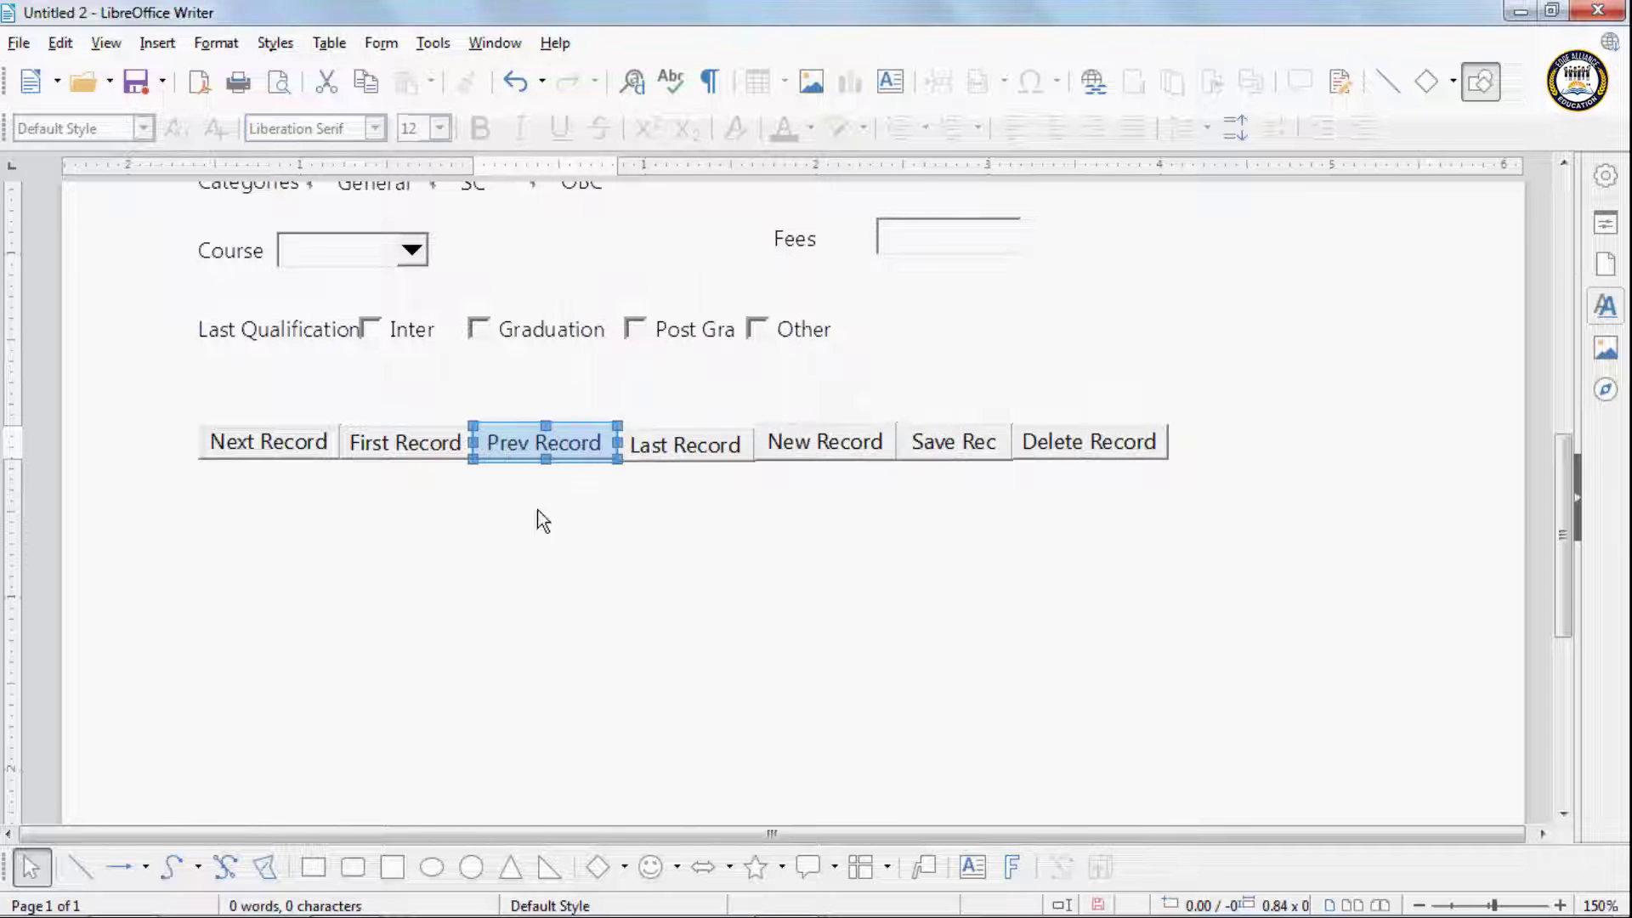
left_click(549, 476)
left_click(546, 444)
Step: Stretch the Last Record button taller from its top edge, then scroll up to the form title
left_click(674, 438)
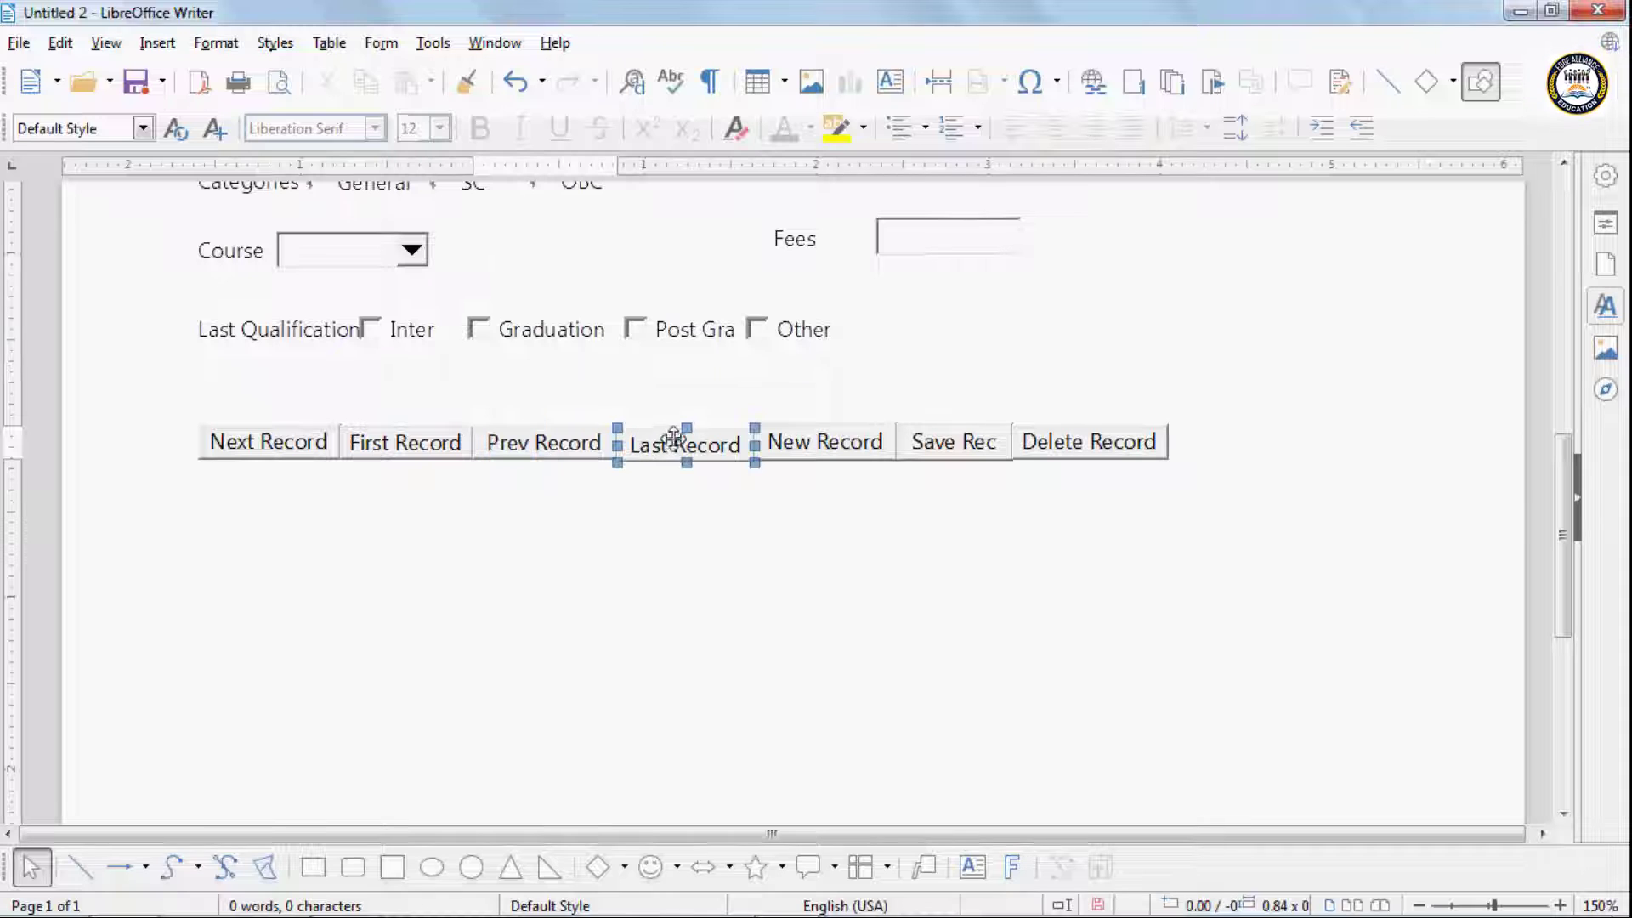
left_click_drag(687, 428, 690, 410)
scroll(693, 434, "up", 6)
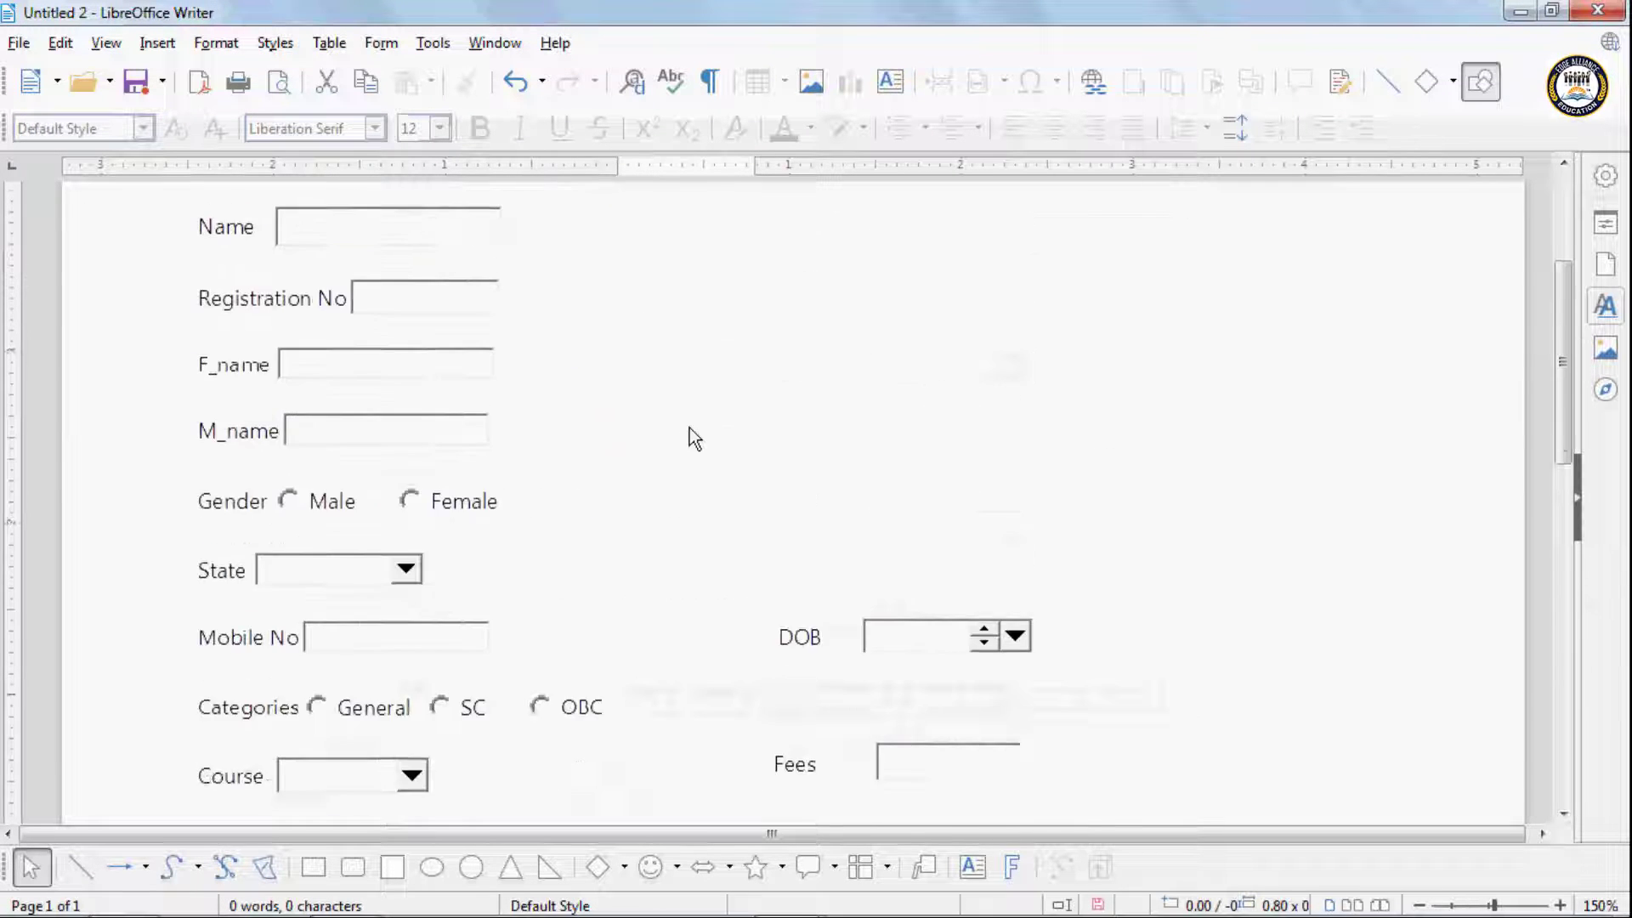
scroll(690, 438, "up", 3)
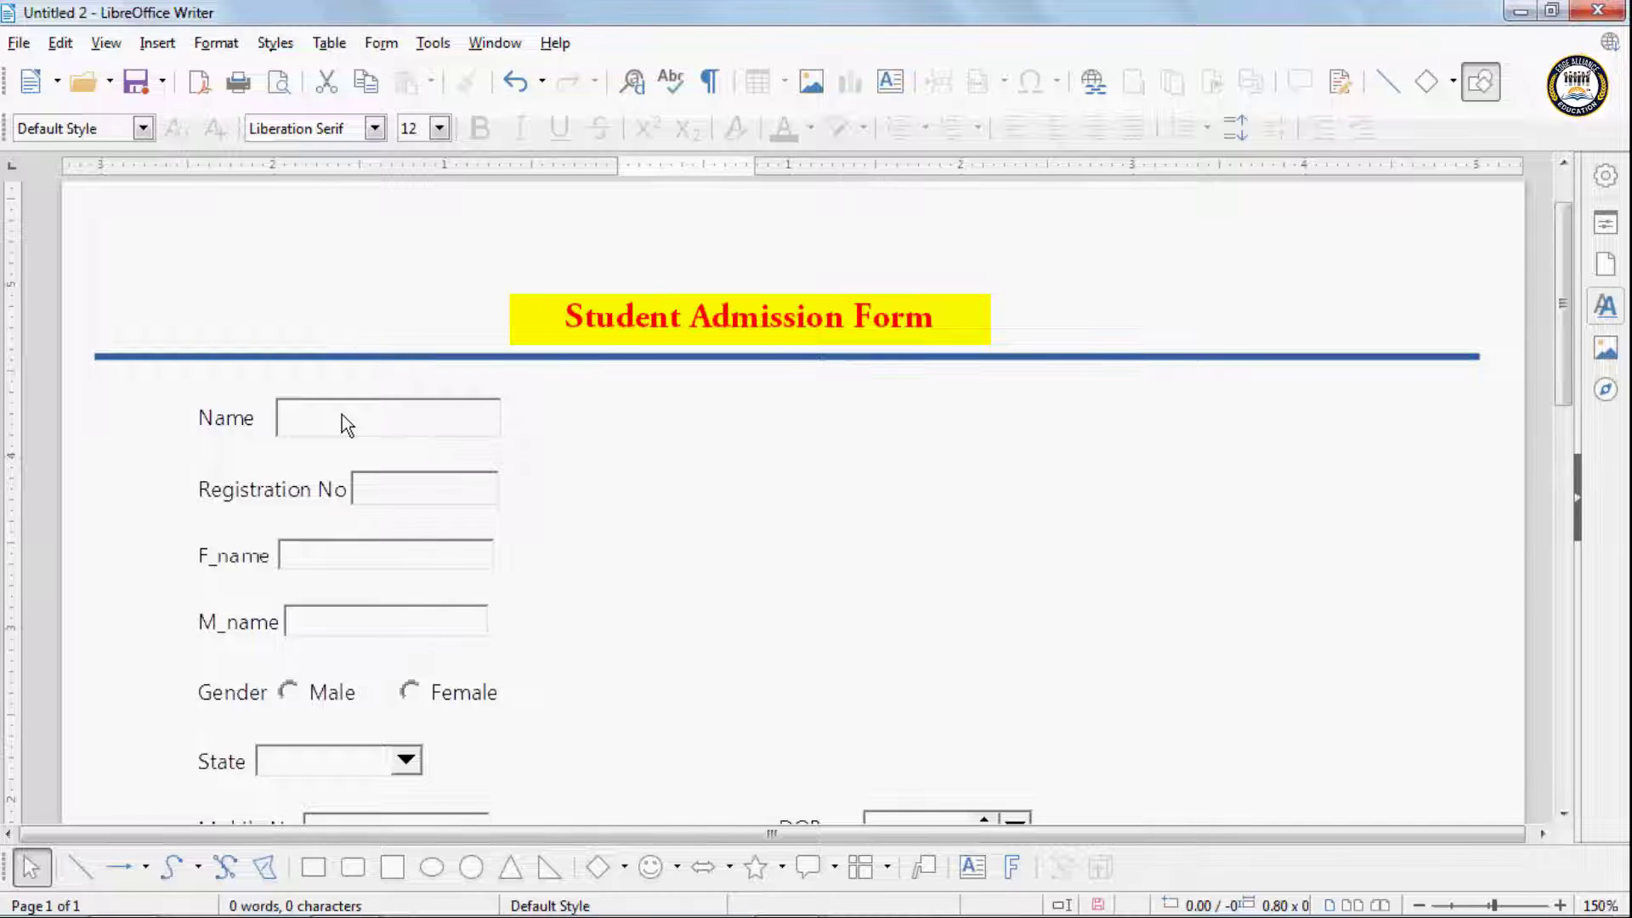
Step: Apply a Yellow page area colour in Page settings, then undo it
right_click(652, 452)
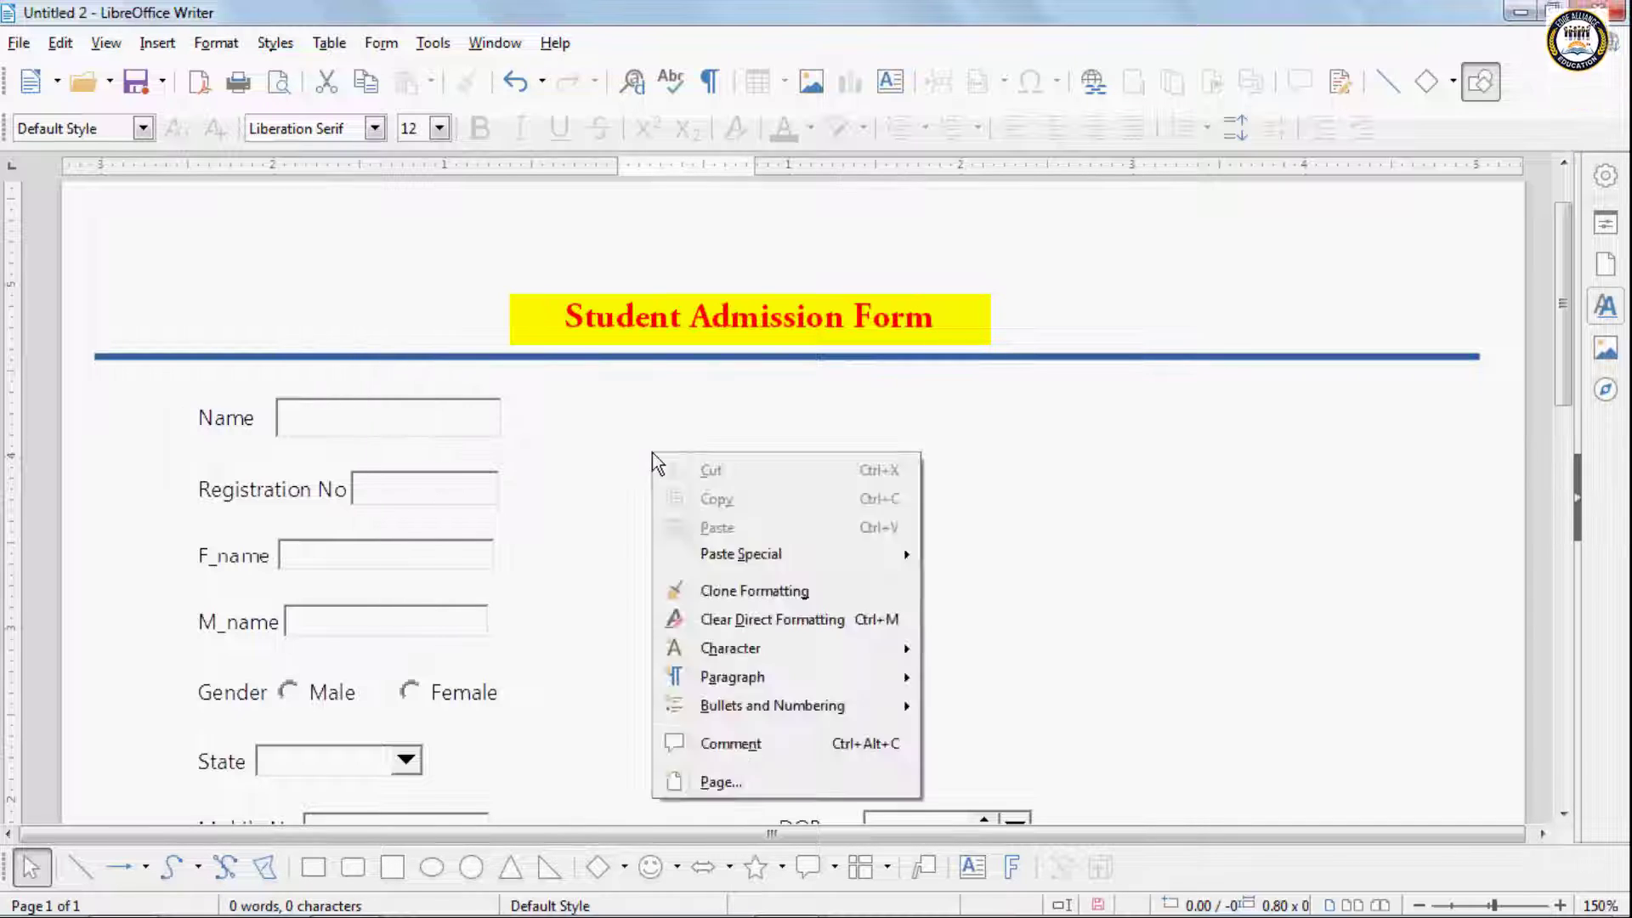
left_click(778, 791)
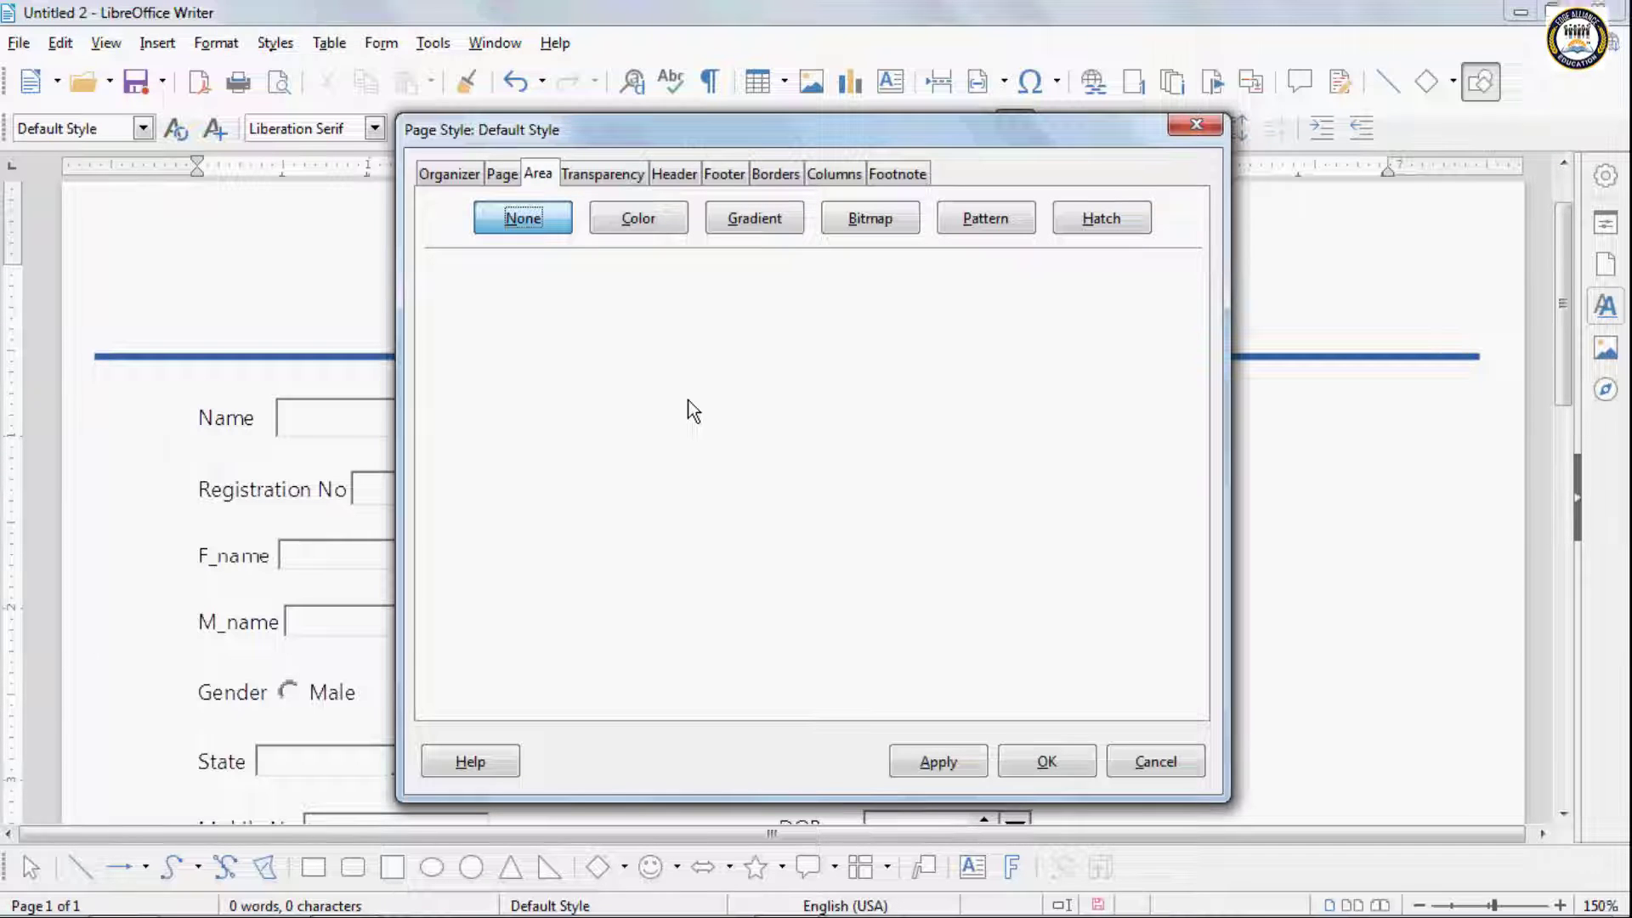
left_click(646, 214)
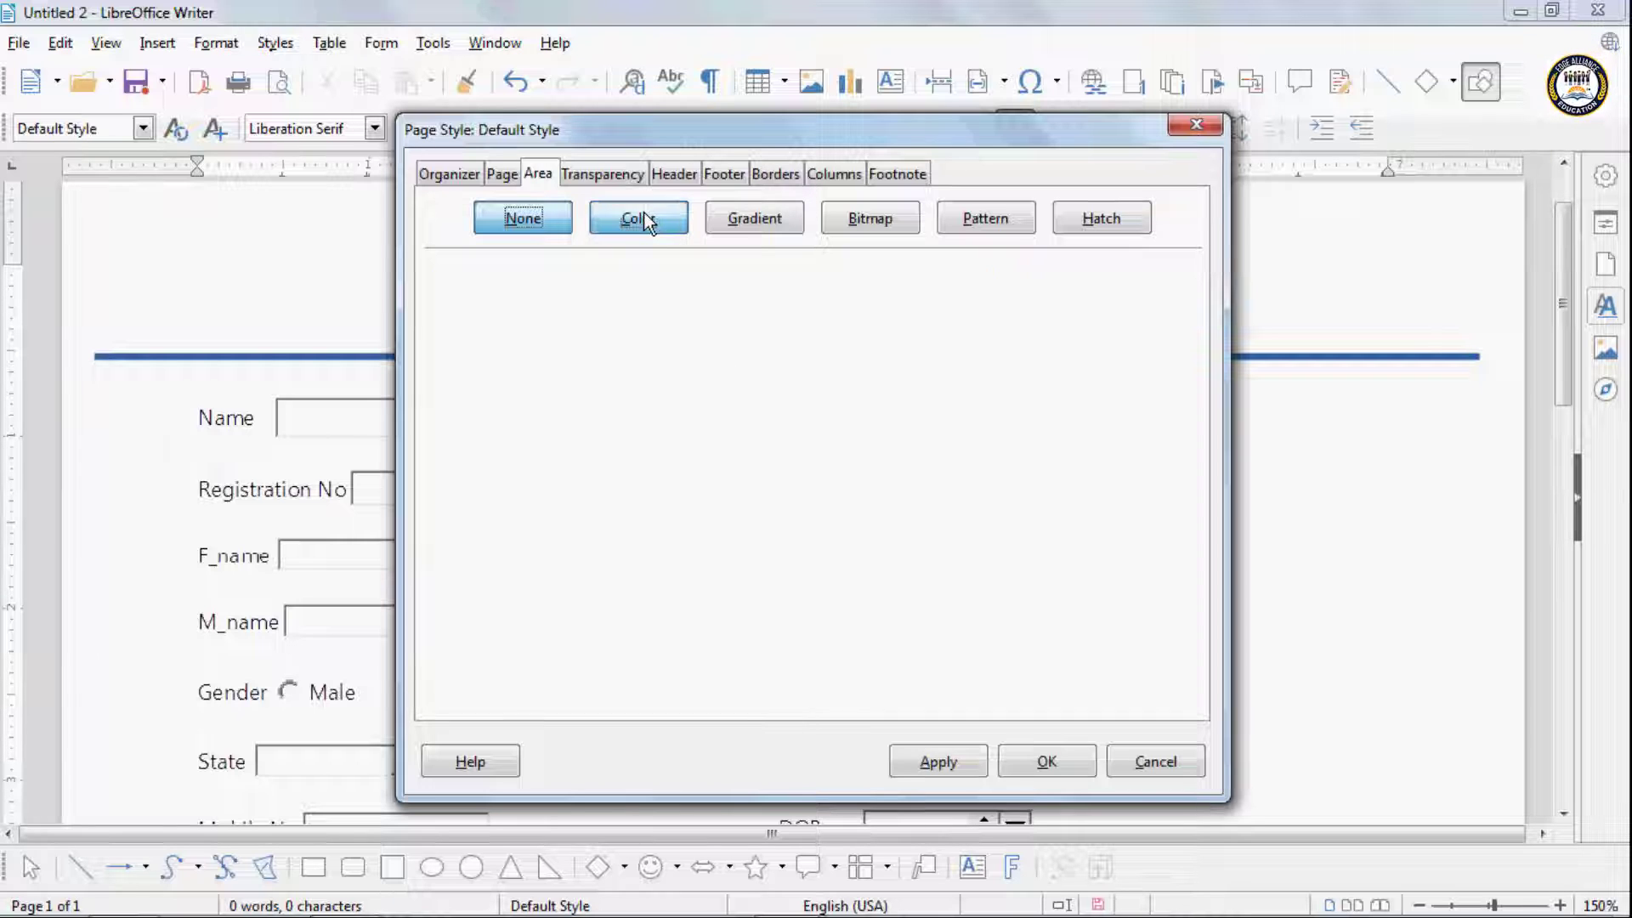
left_click(467, 359)
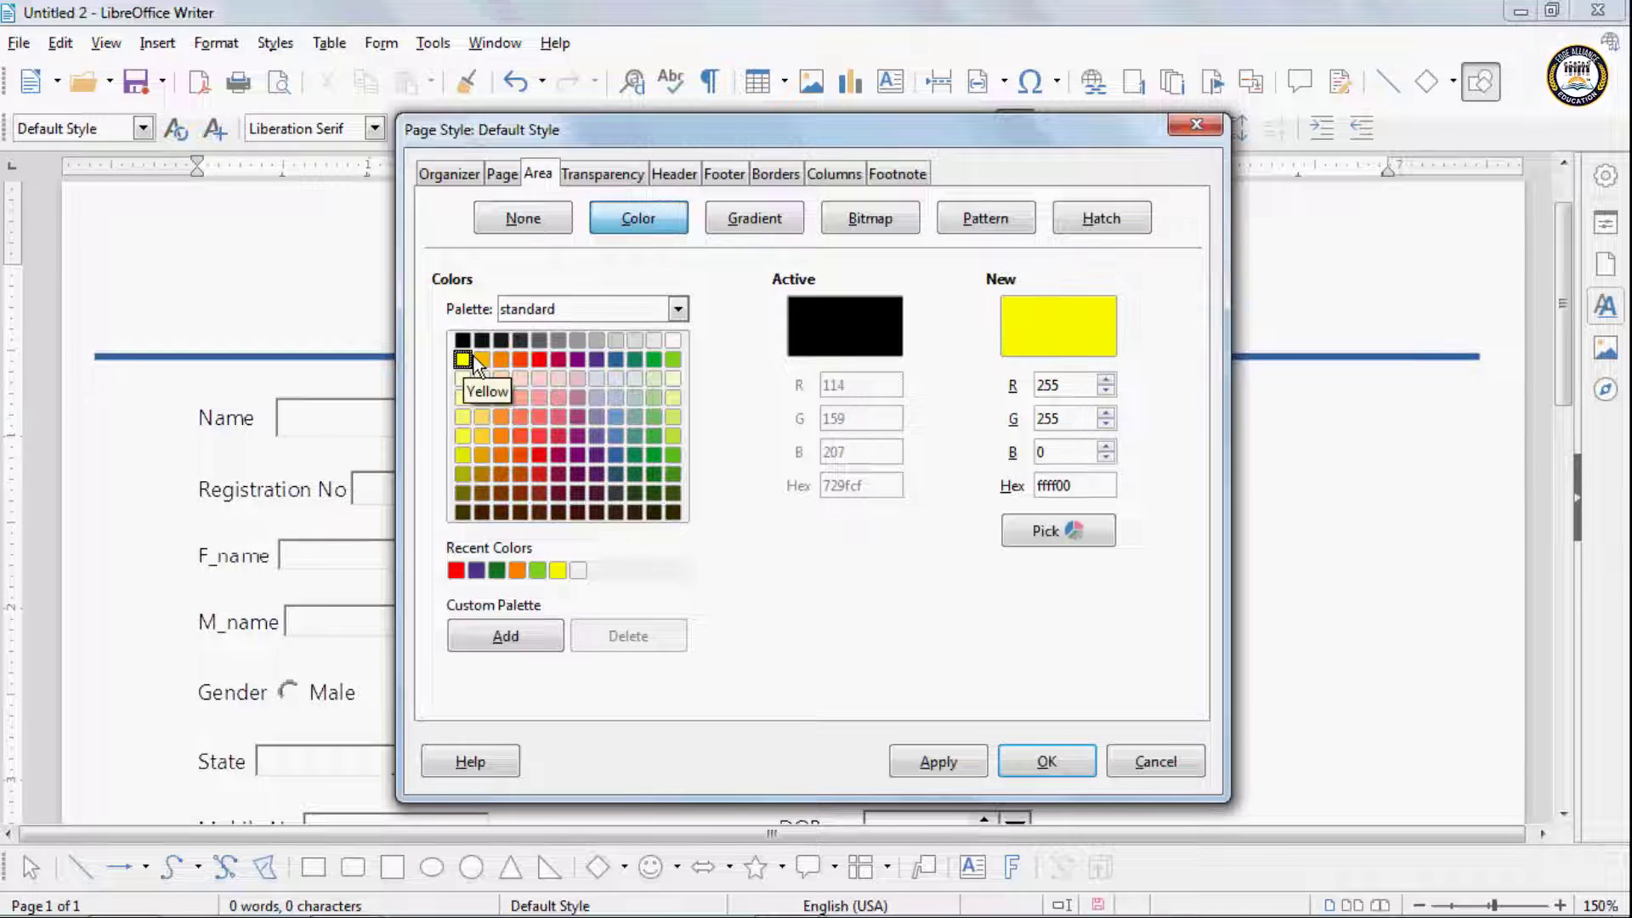
left_click(929, 761)
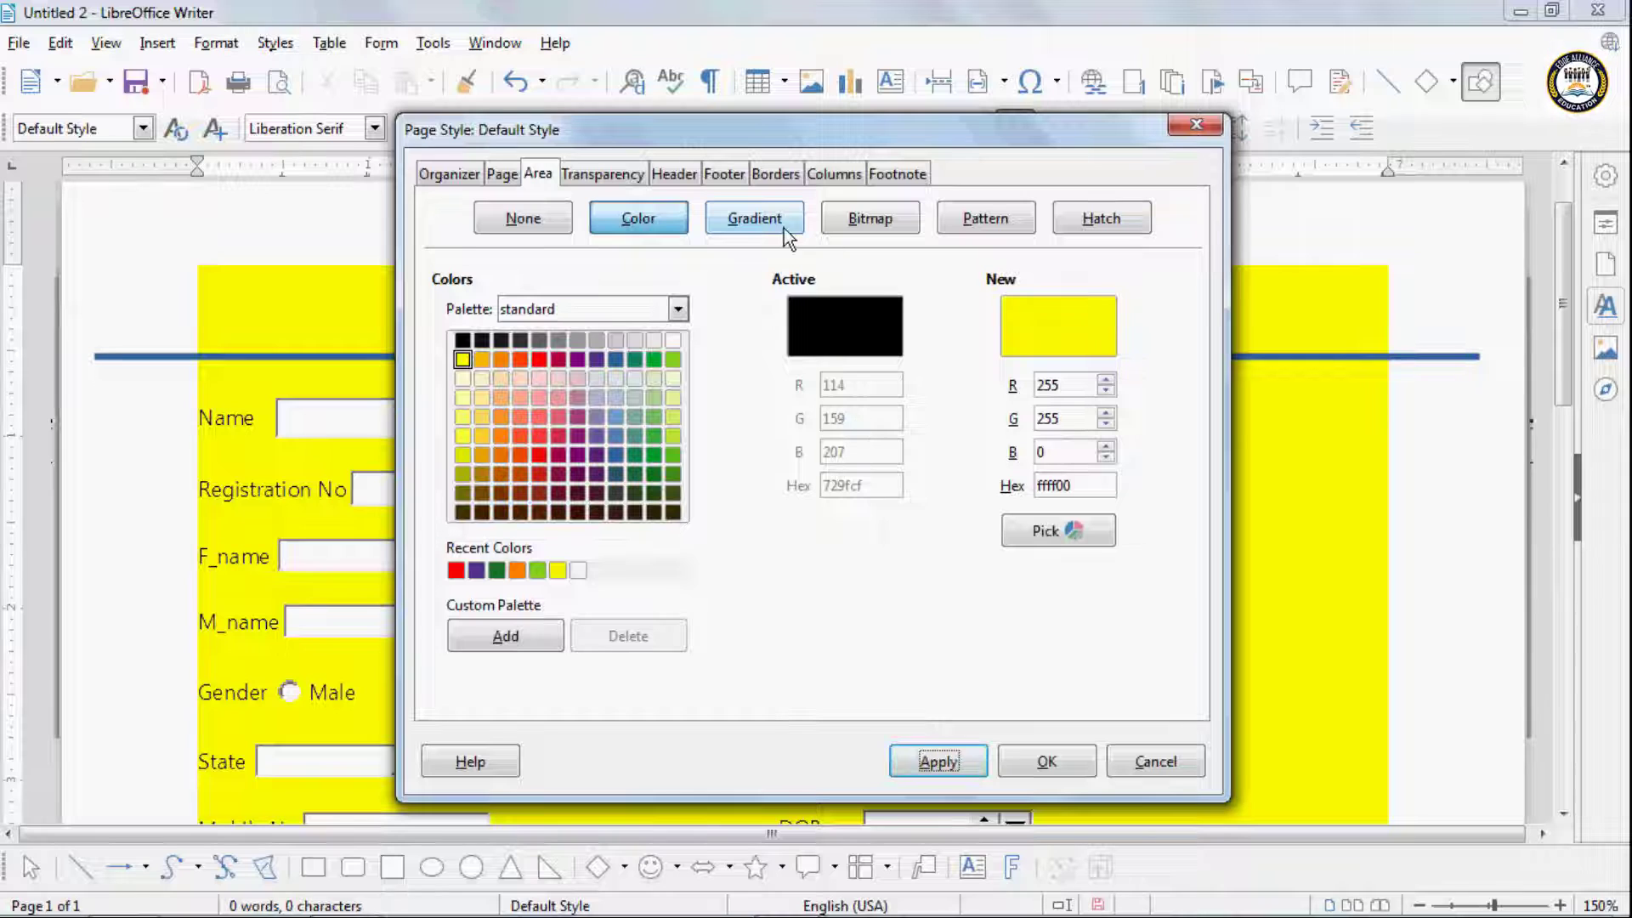
left_click(1186, 132)
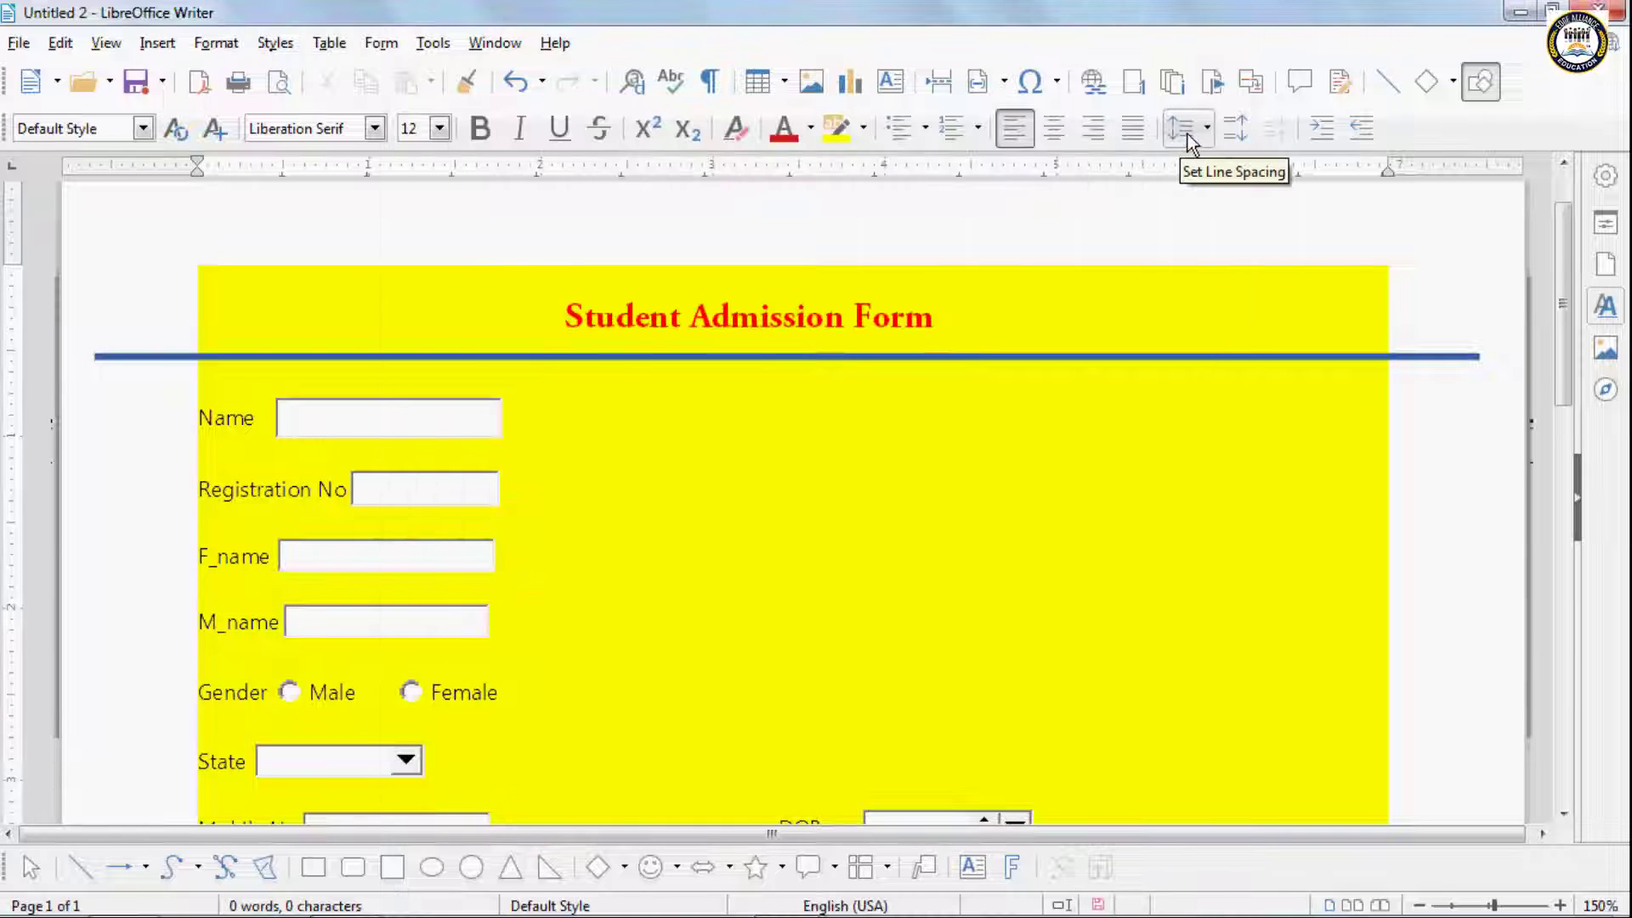
key("ctrl+z")
Step: Reapply the Yellow page background and confirm it with OK
right_click(769, 385)
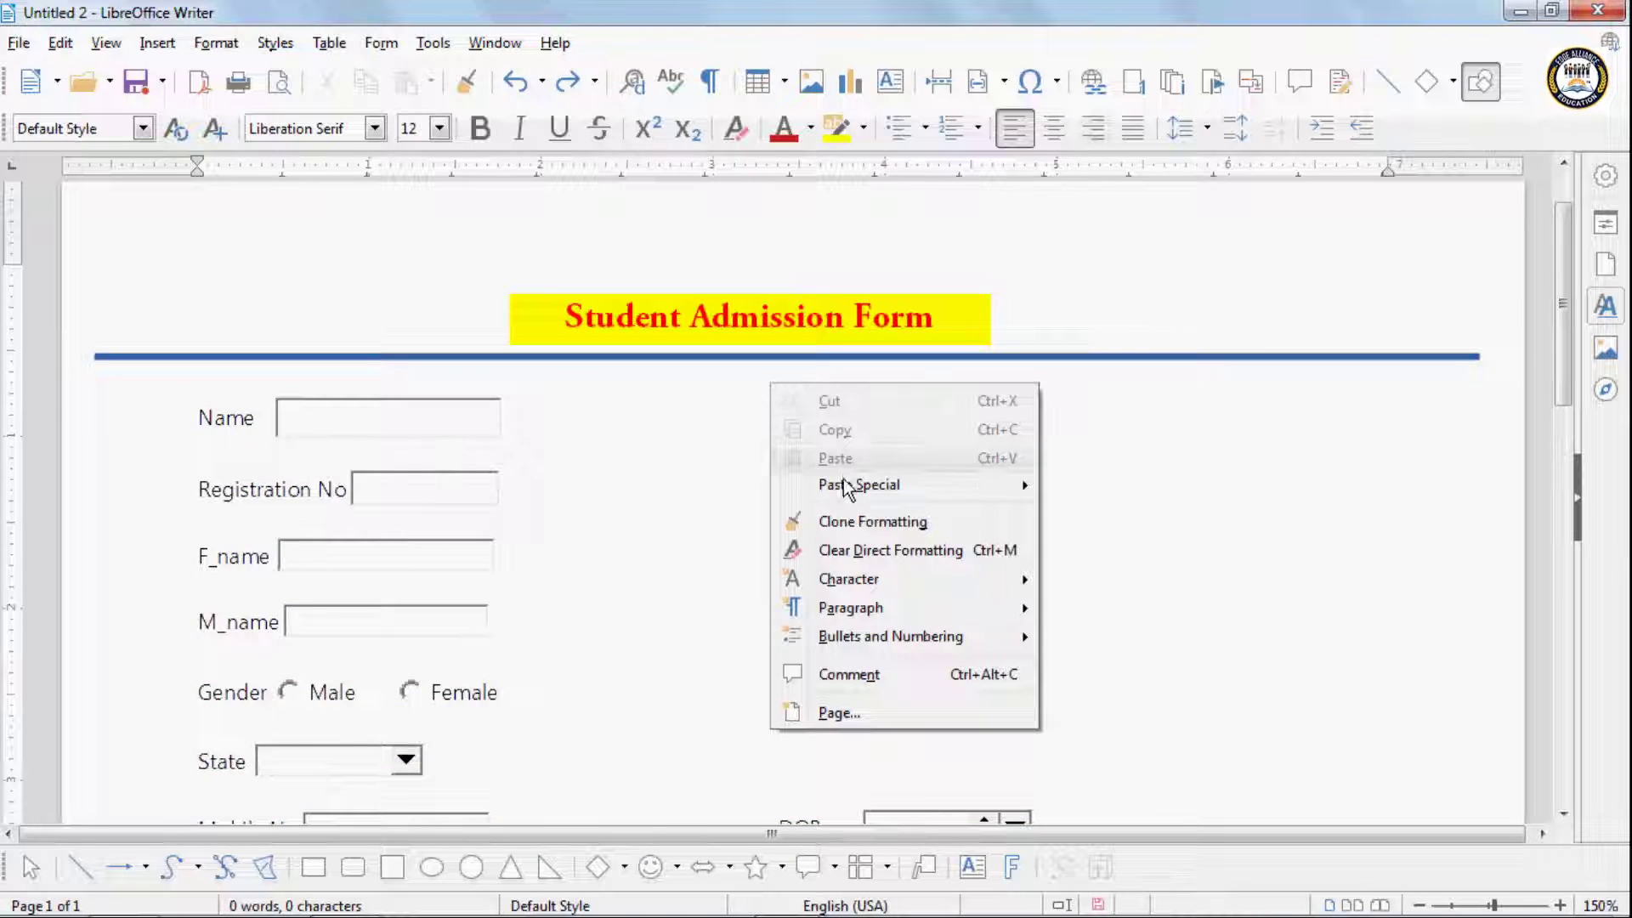
left_click(830, 711)
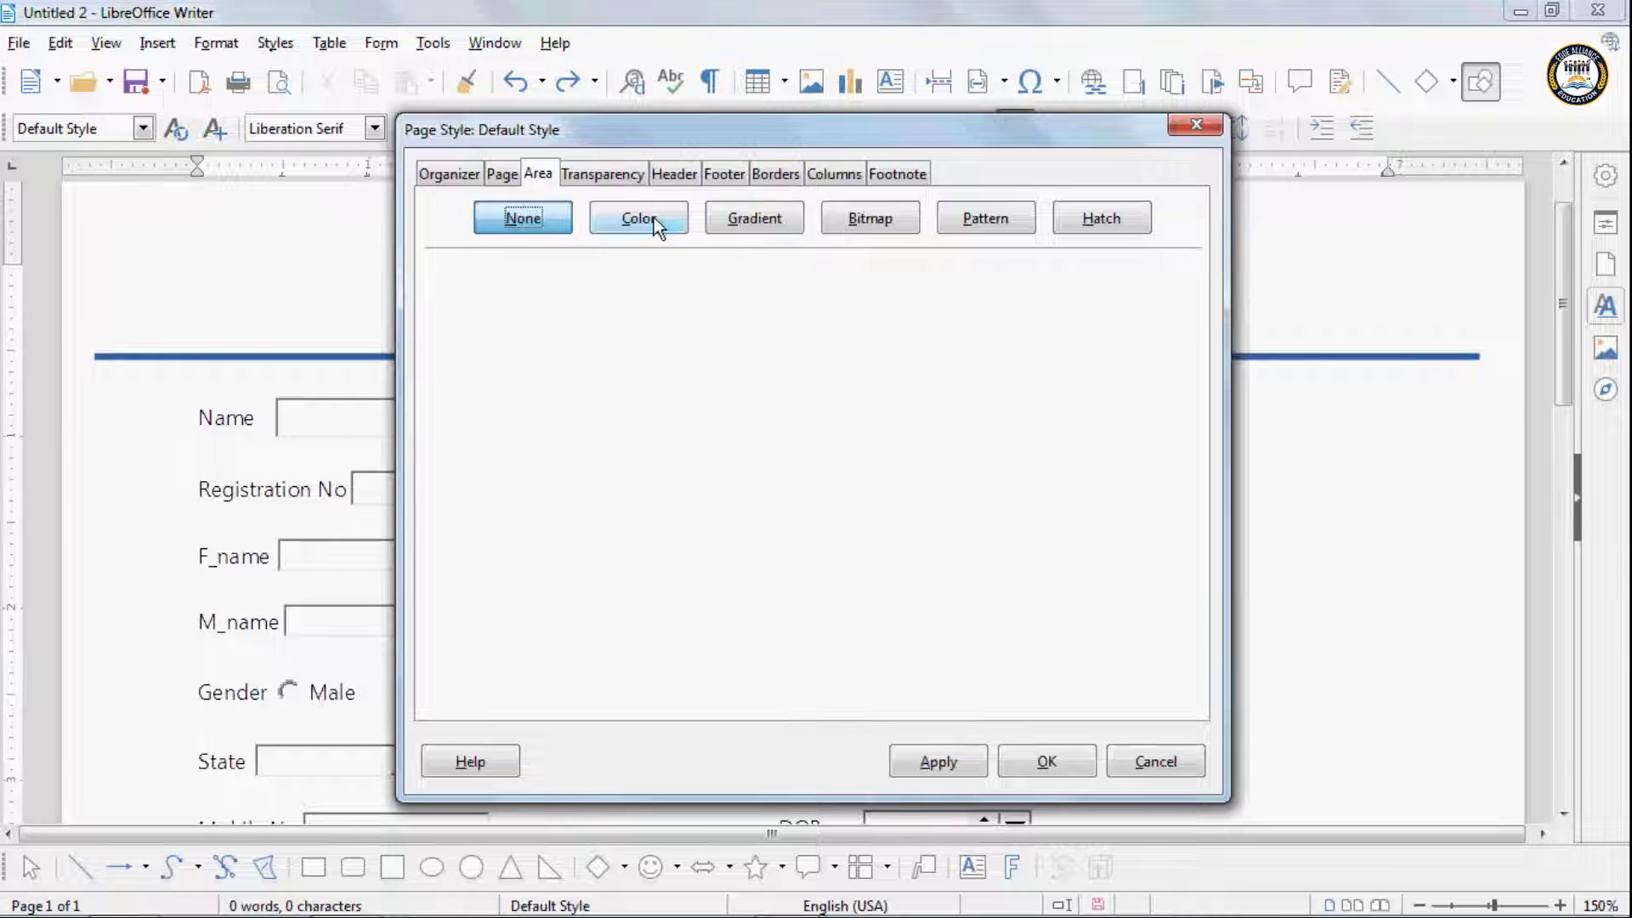
left_click(652, 217)
left_click(462, 360)
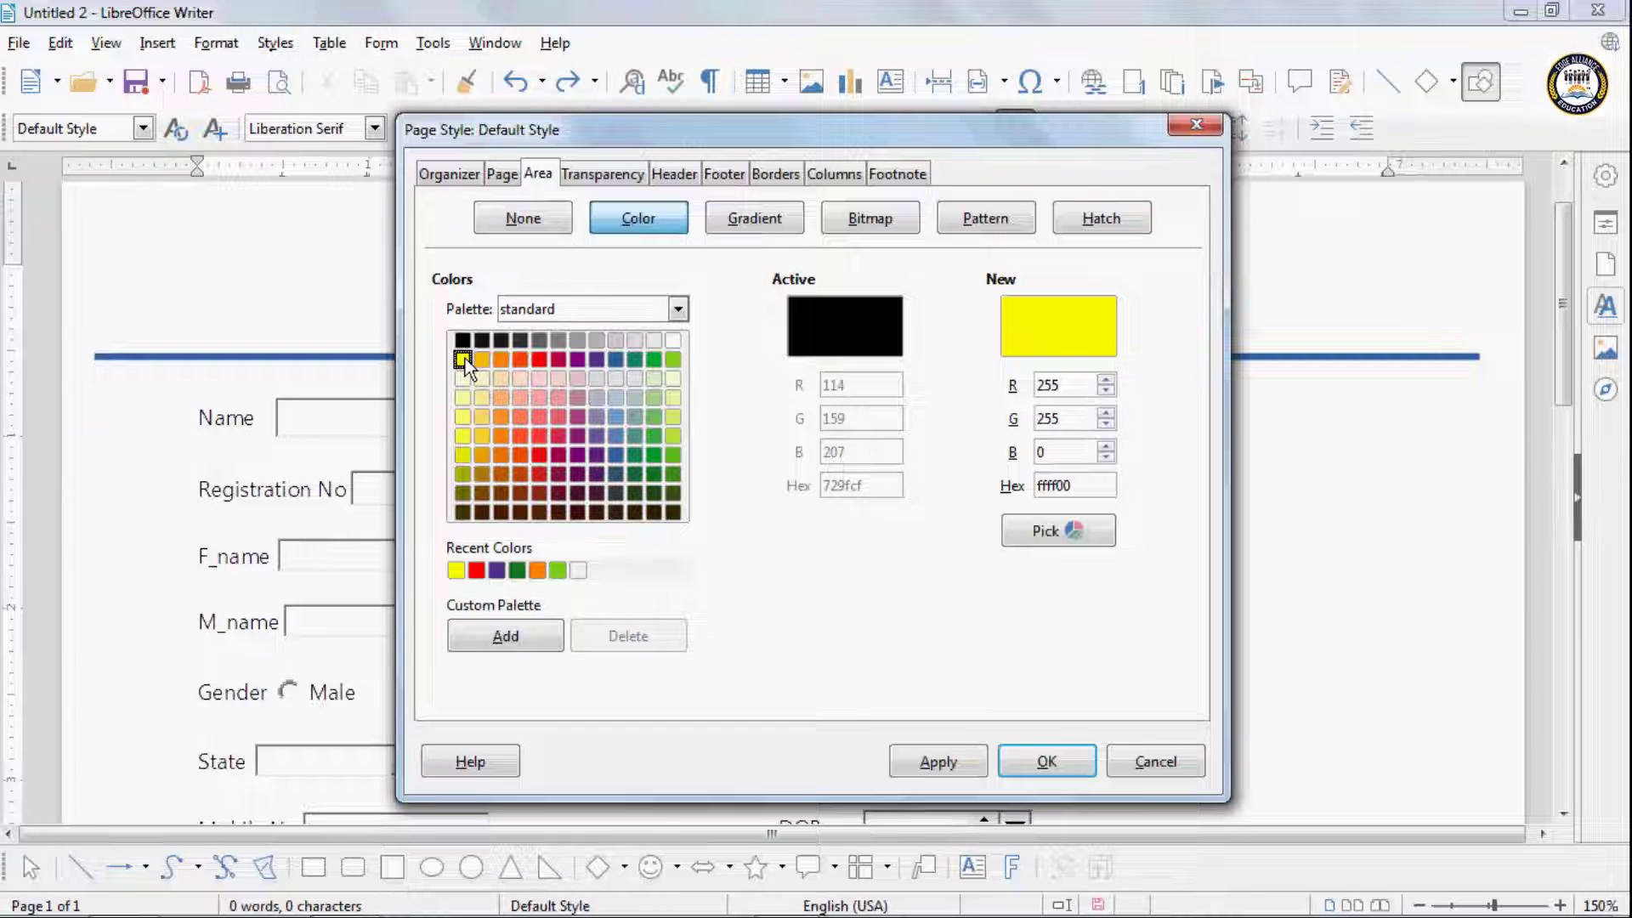
left_click(946, 752)
left_click(1074, 764)
scroll(876, 707, "down", 8)
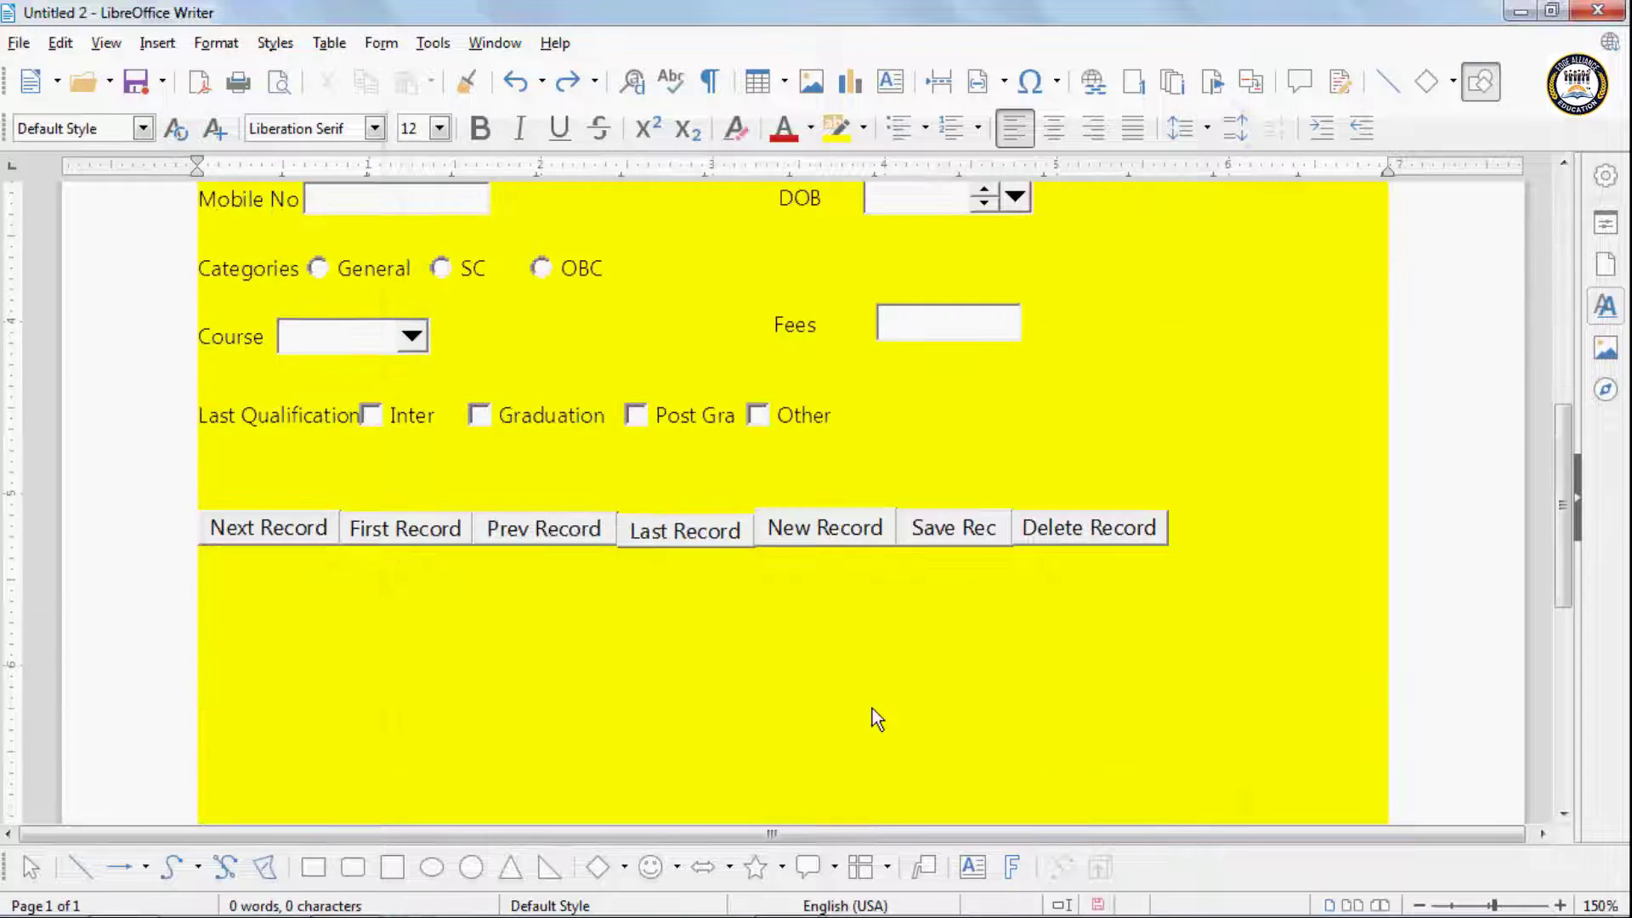
left_click(265, 529)
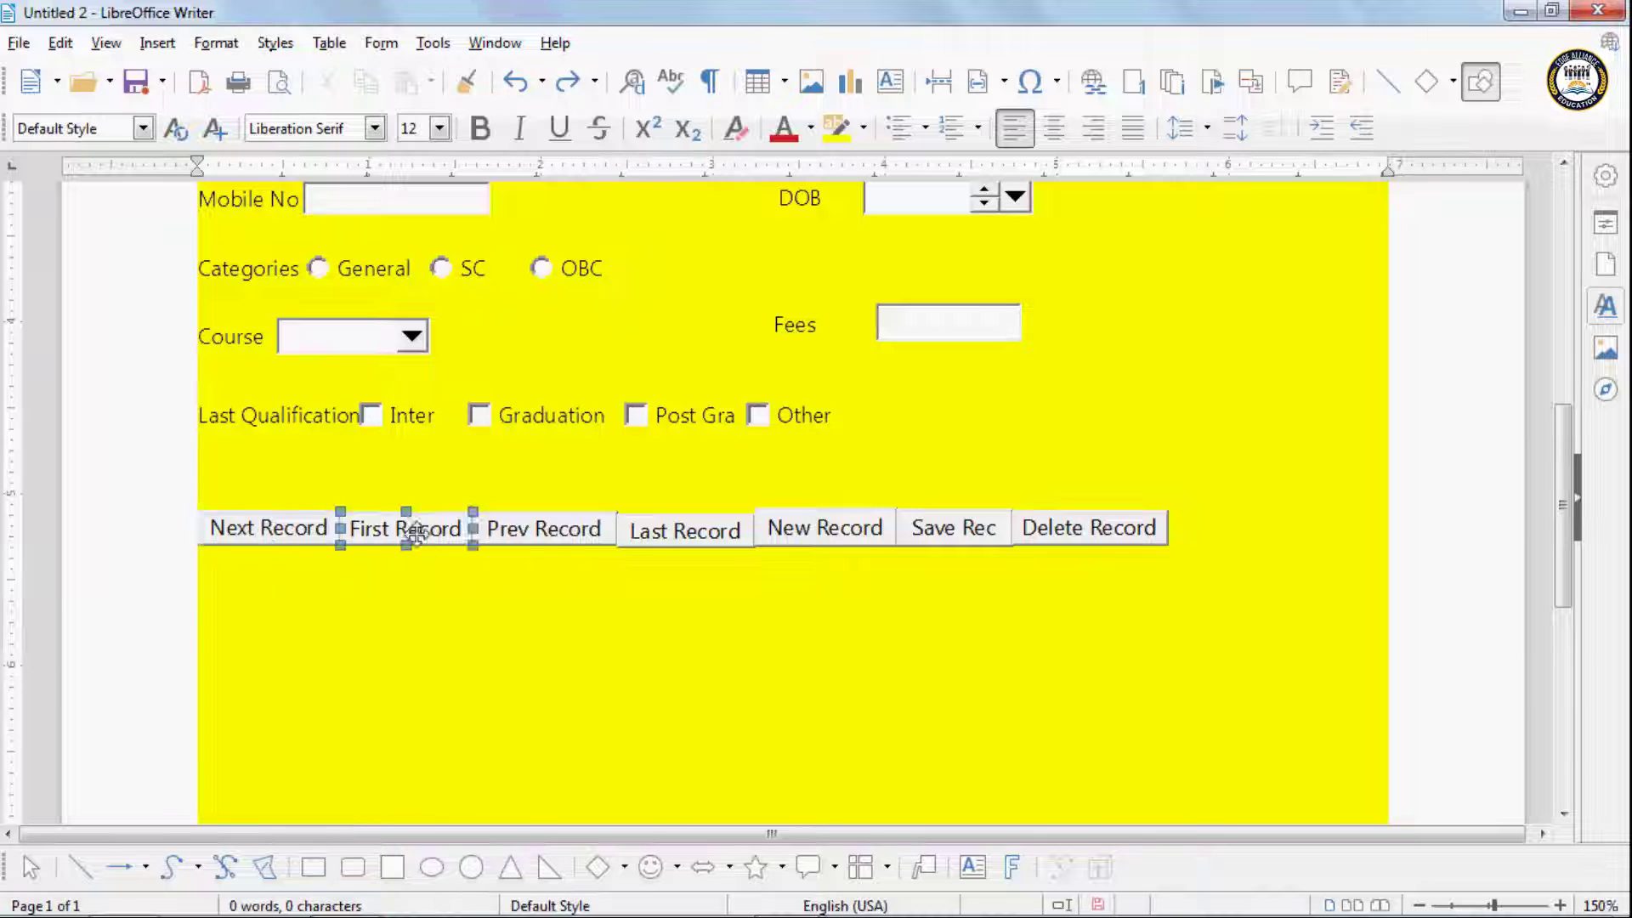
Step: Select the record buttons together and open their Control properties
mouse_move(171, 493)
left_mouse_down()
mouse_move(824, 568)
mouse_move(1192, 554)
left_mouse_up()
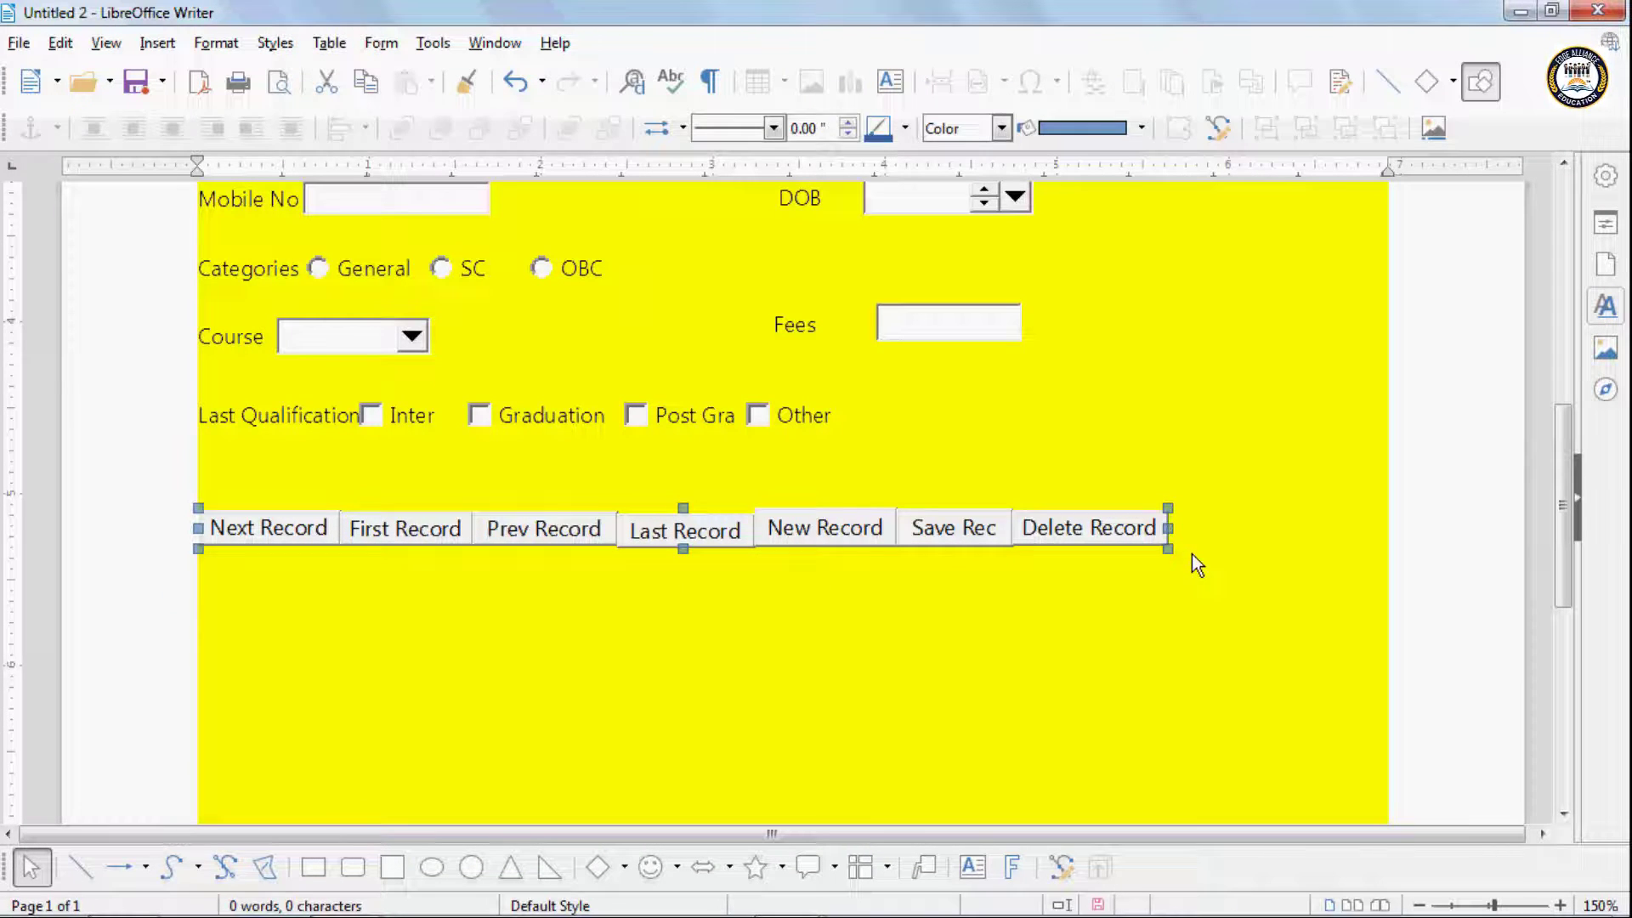
right_click(584, 528)
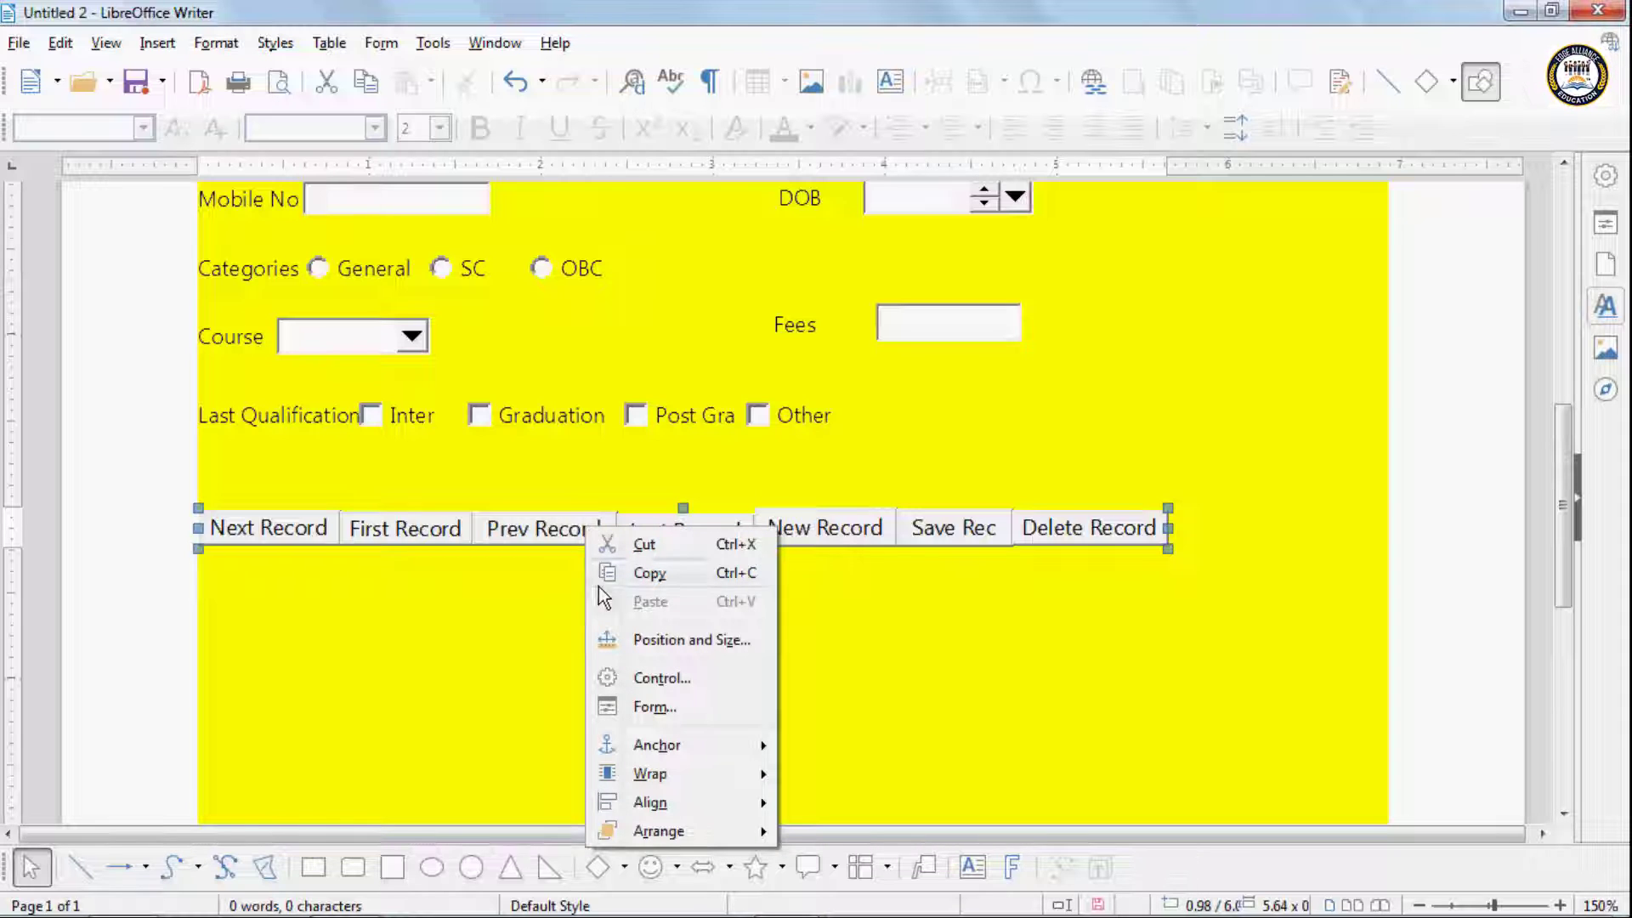
left_click(655, 676)
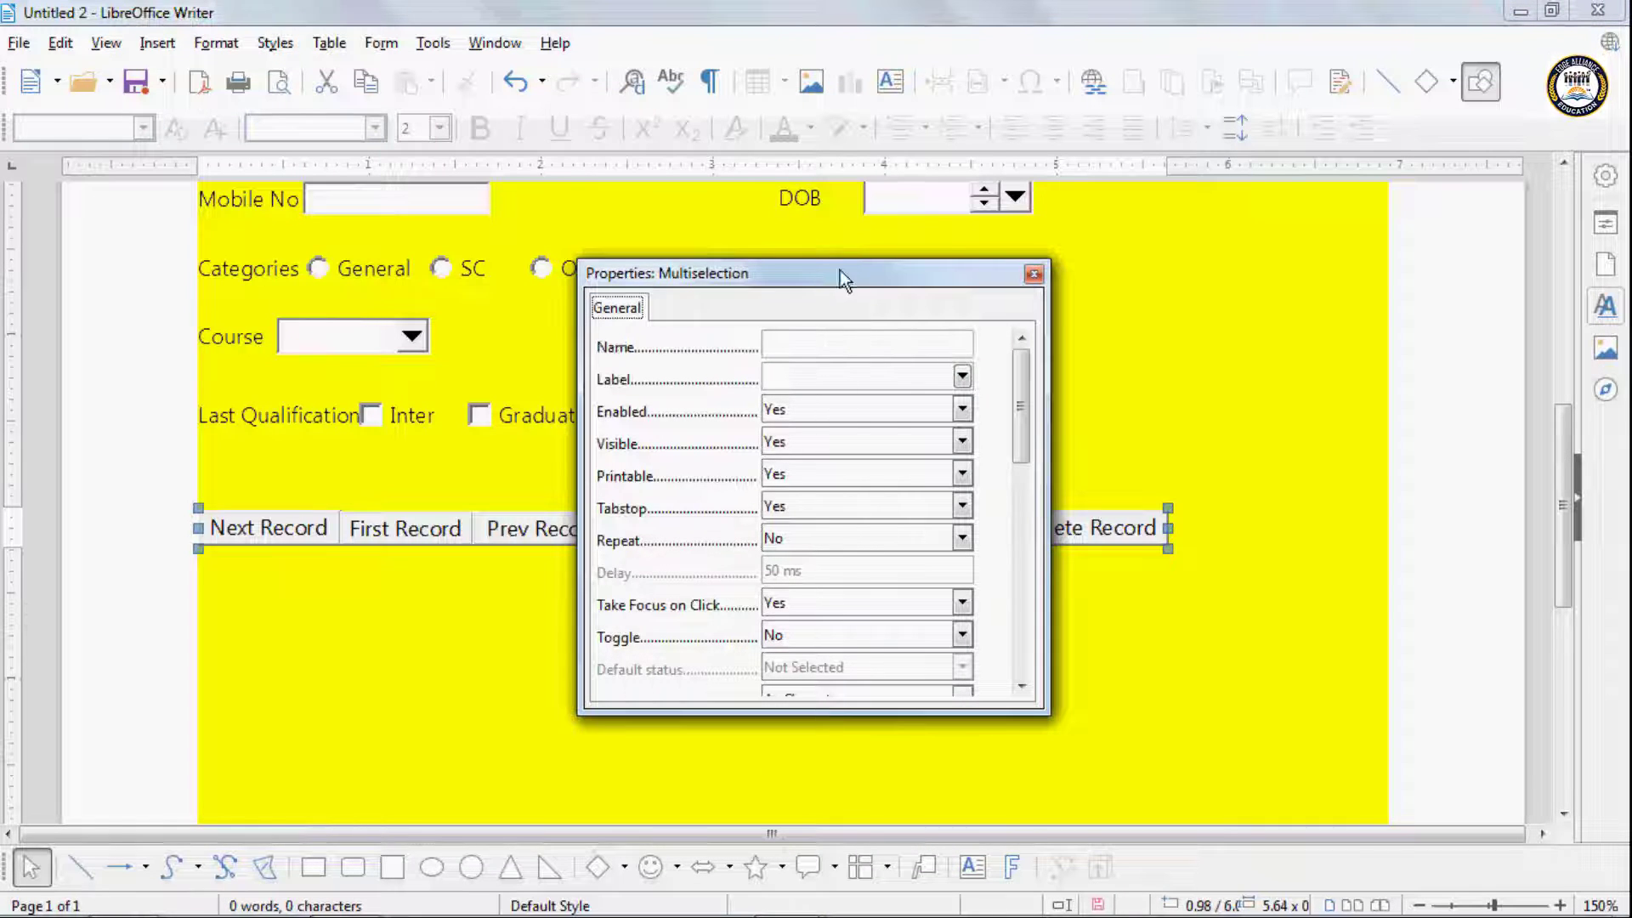
left_click_drag(839, 272, 1345, 163)
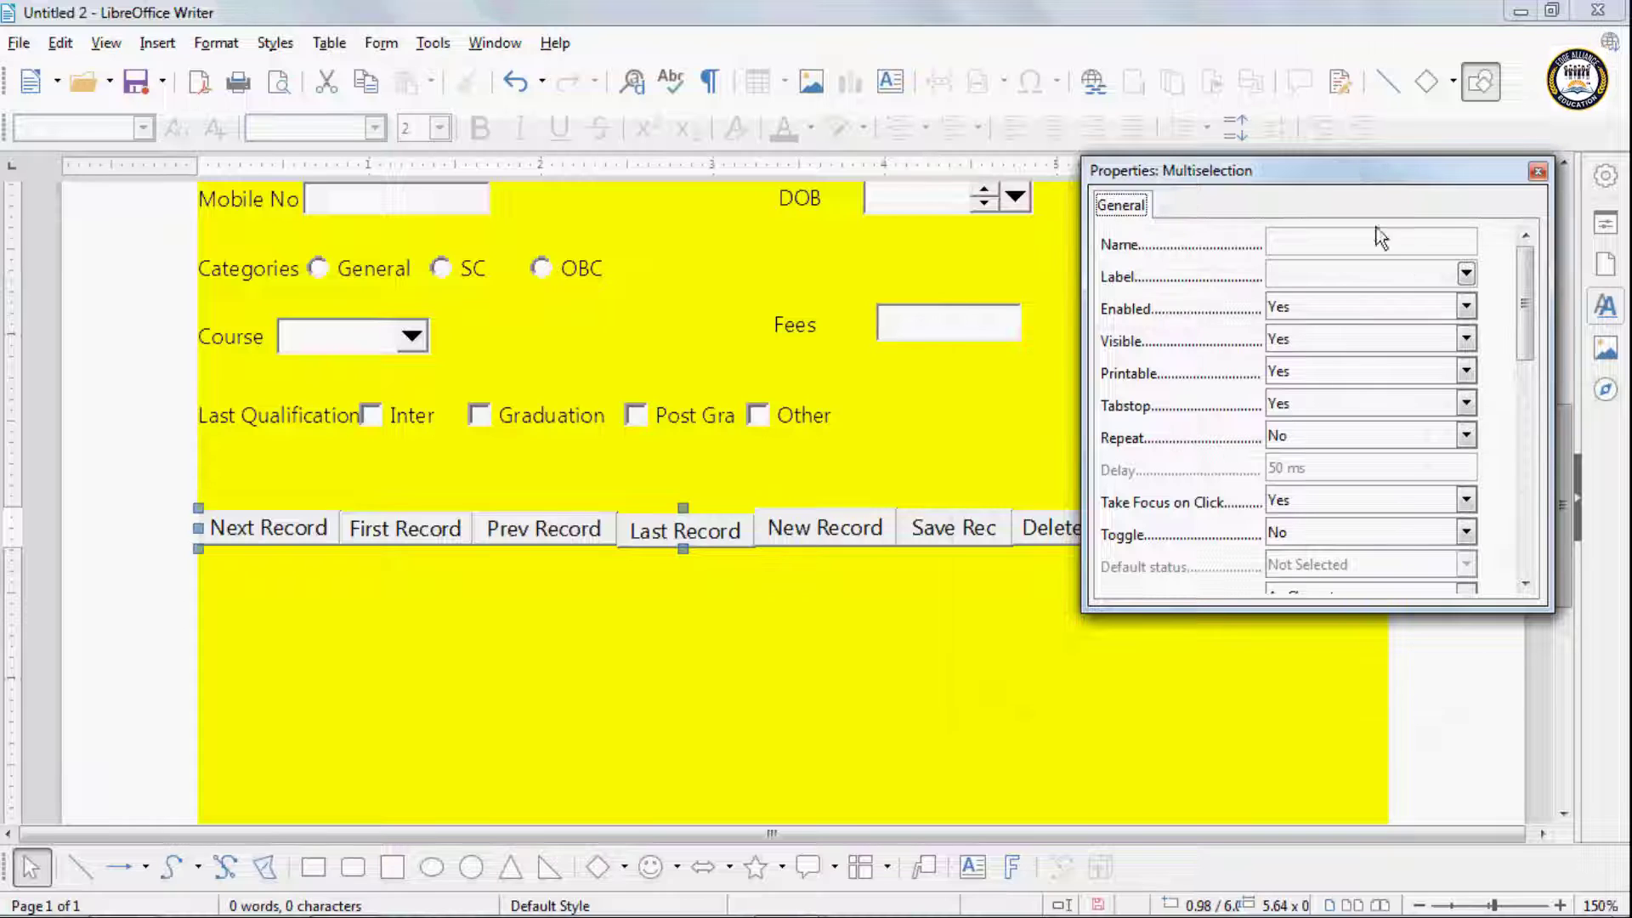
left_click_drag(1530, 330, 1527, 436)
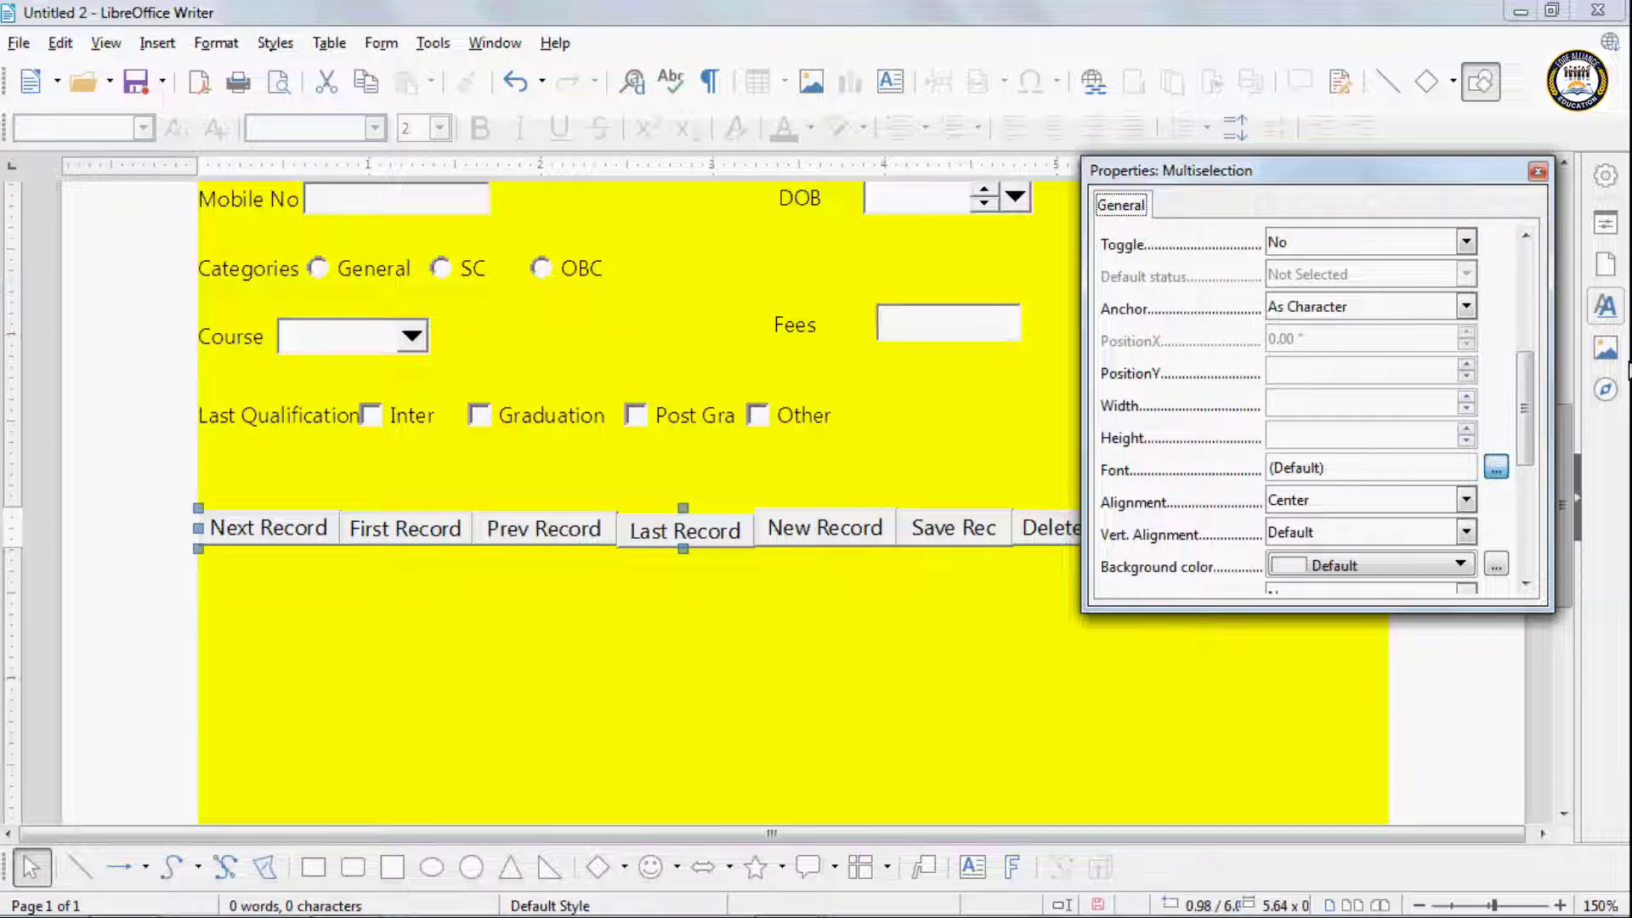
Step: Try several fonts in the Character dialog and apply .VnAvantH to the buttons
left_click(1496, 467)
left_click(1152, 323)
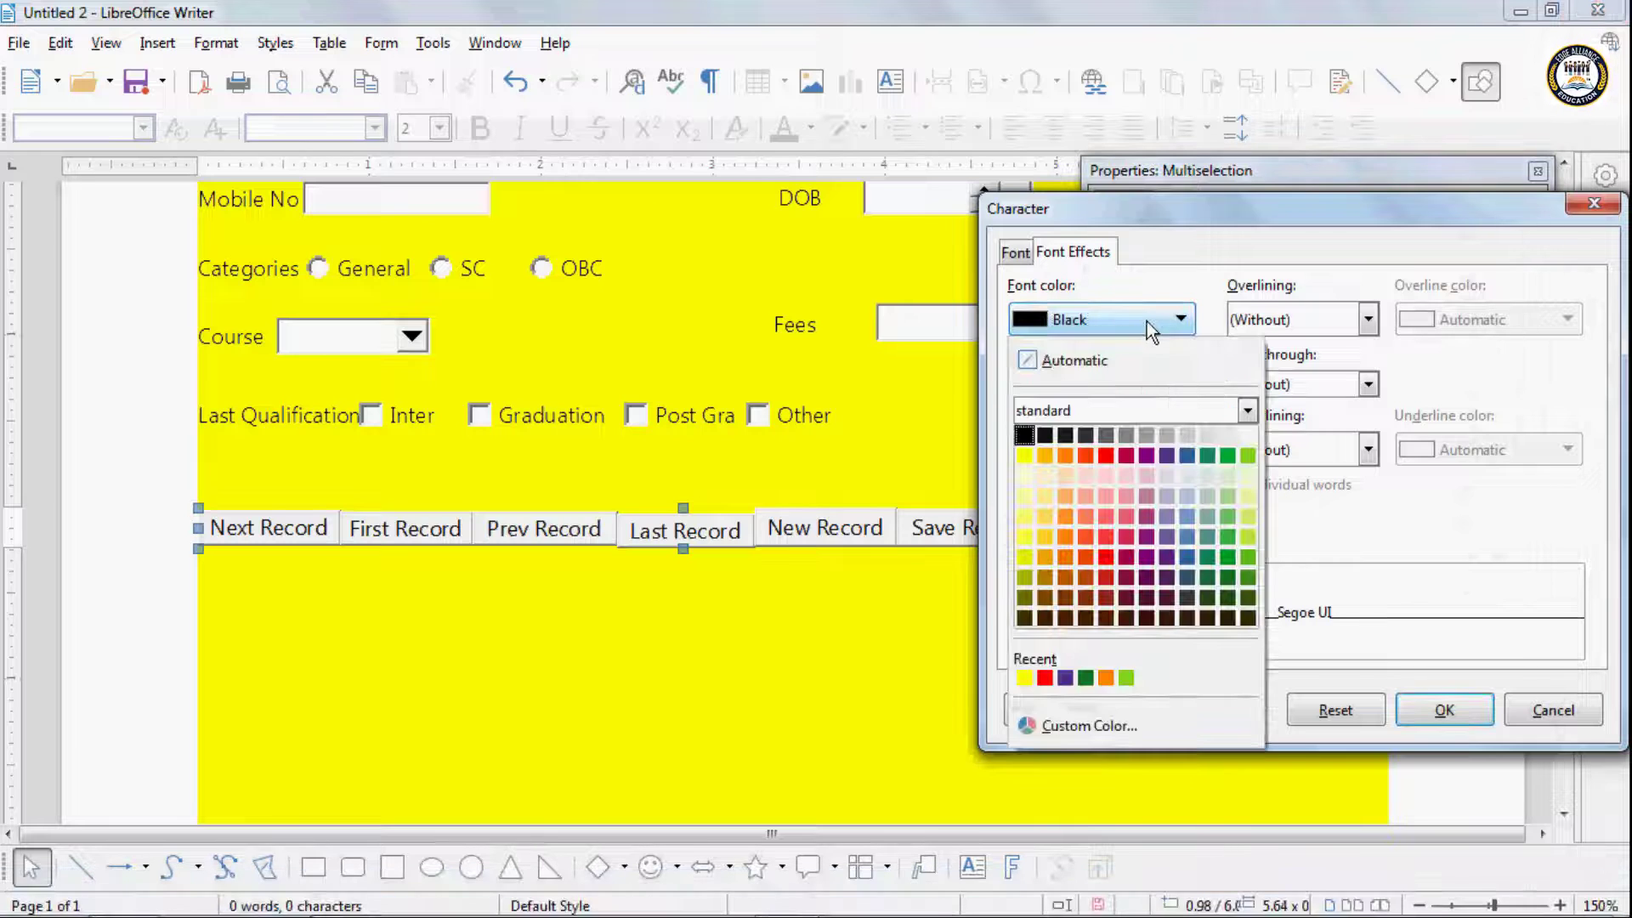
left_click(1021, 250)
left_click(1021, 250)
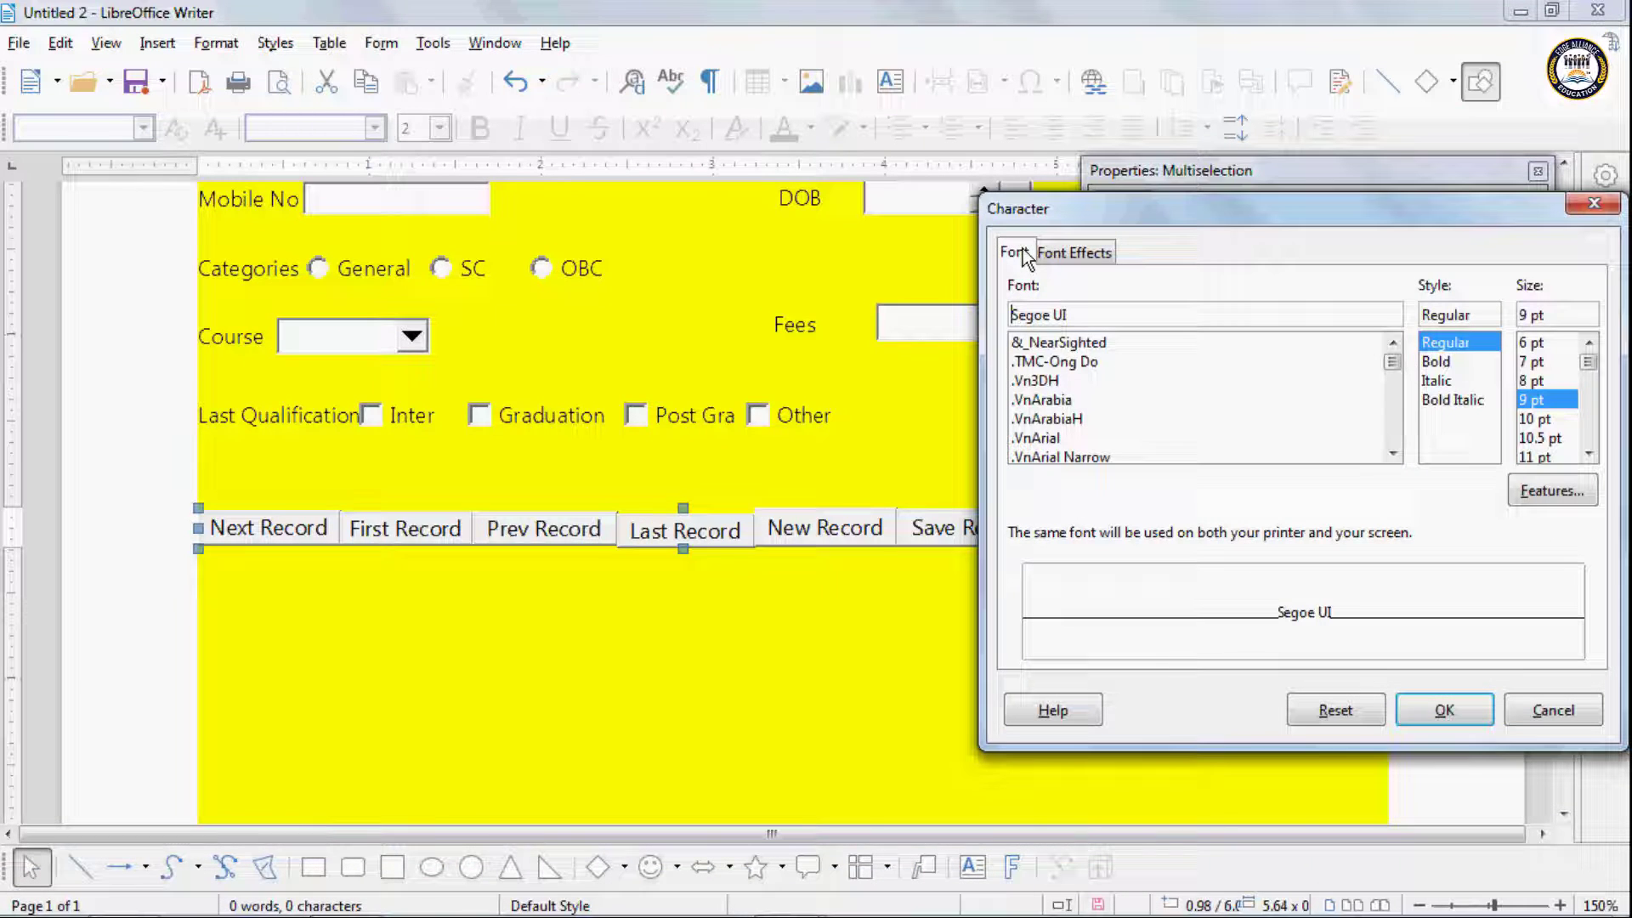
left_click(1052, 364)
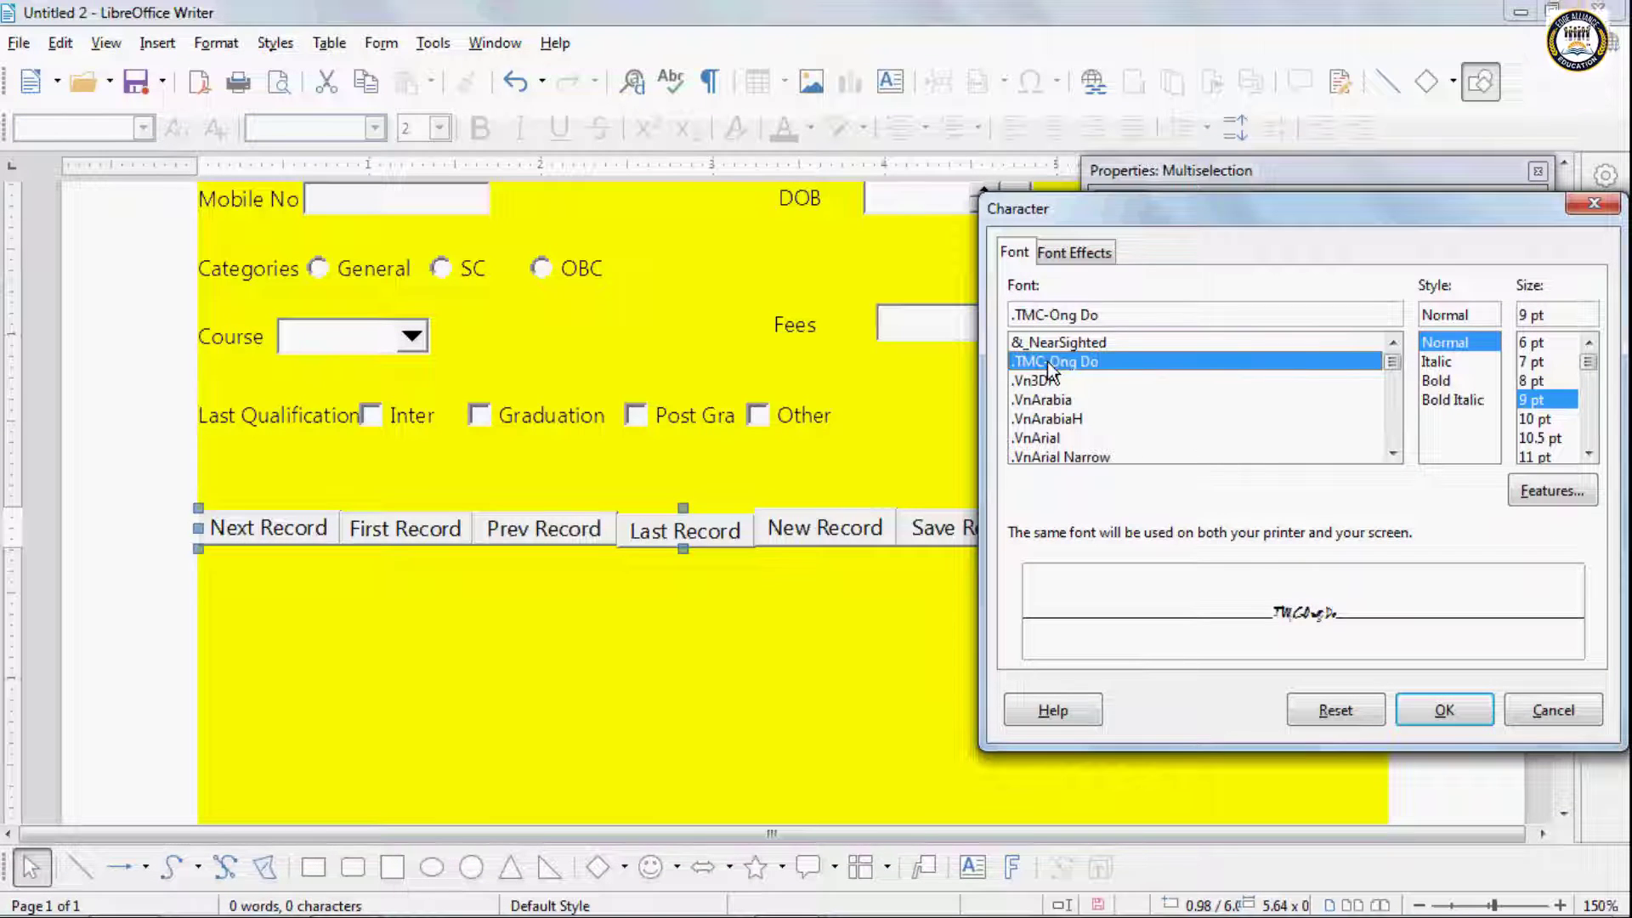
left_click(1047, 380)
left_click(1047, 401)
left_click(1047, 420)
left_click(1048, 459)
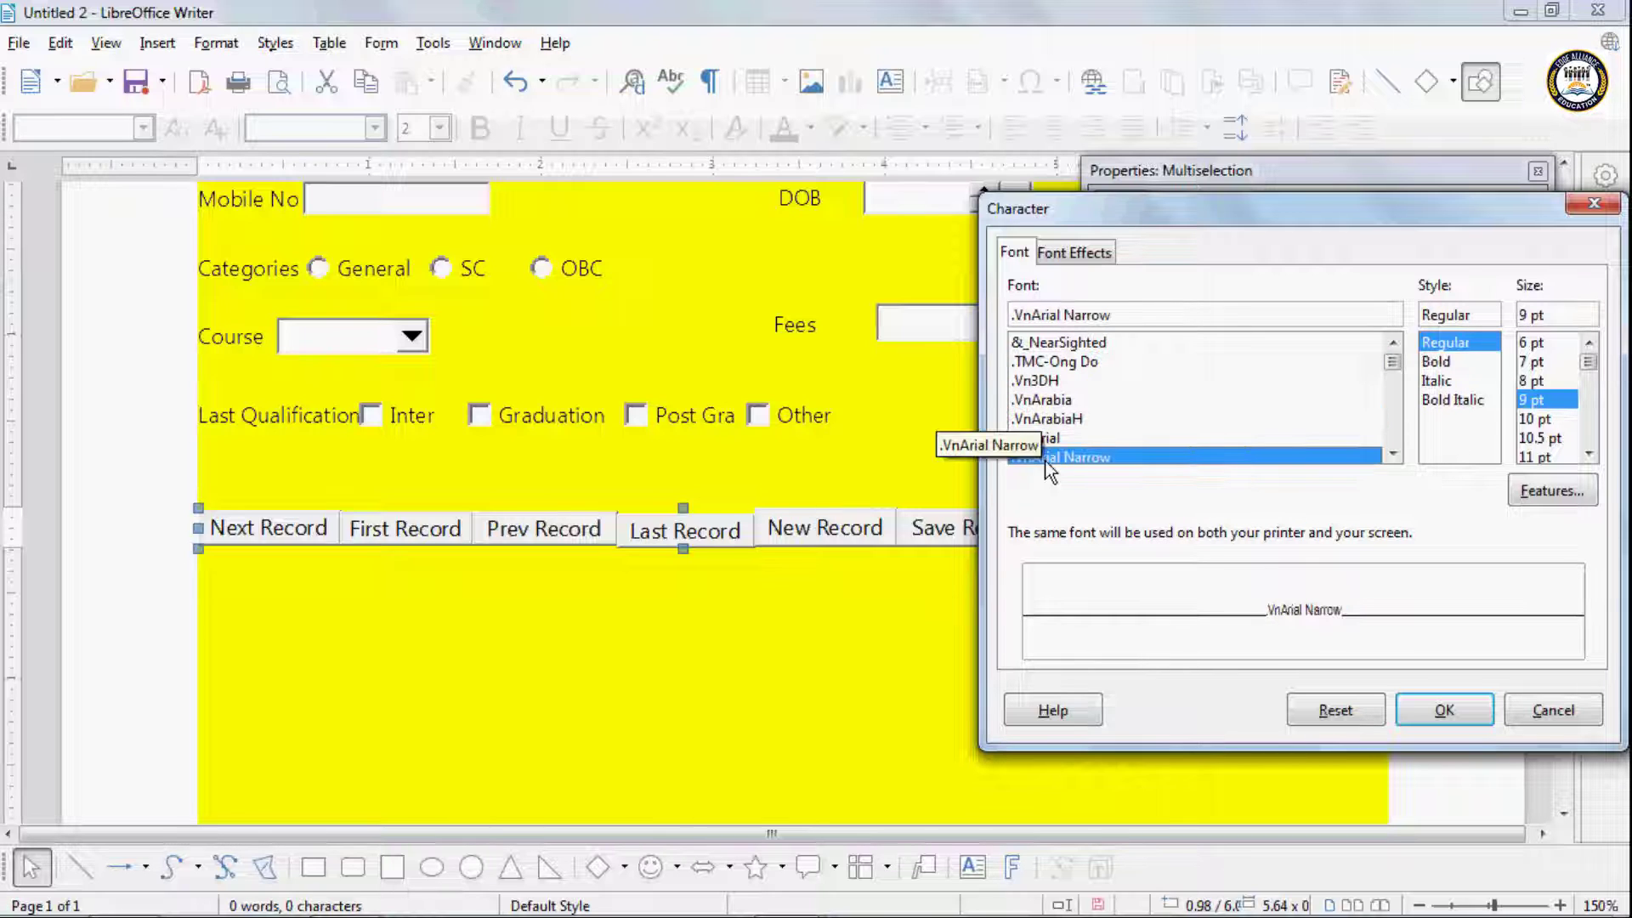
scroll(1065, 453, "down", 2)
left_click(1066, 456)
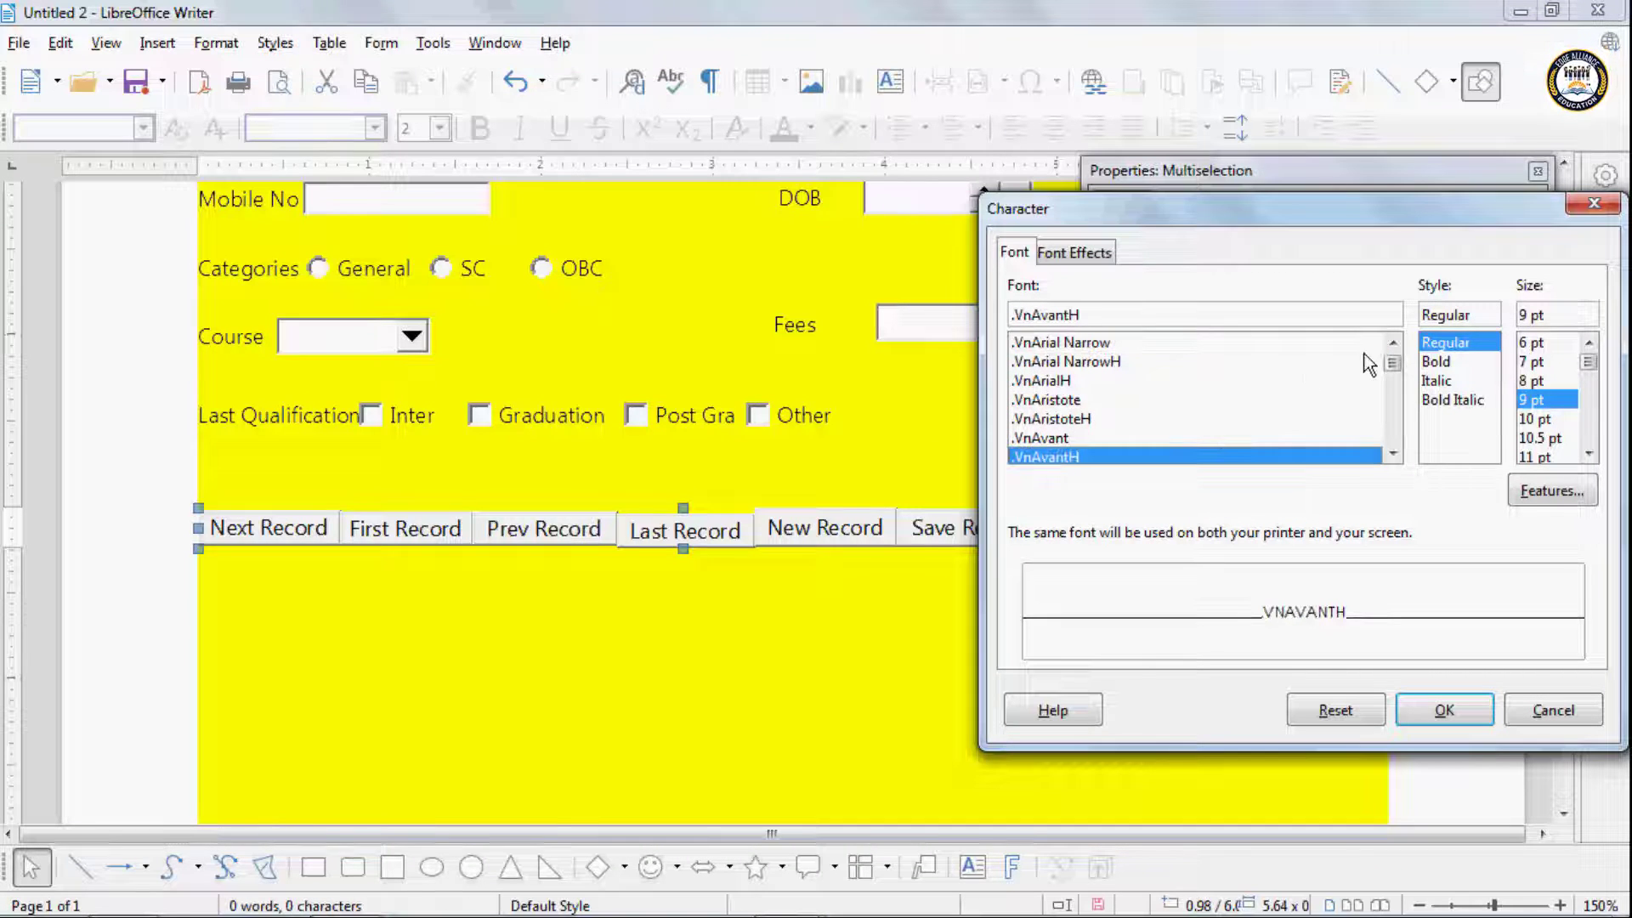
left_click(1087, 255)
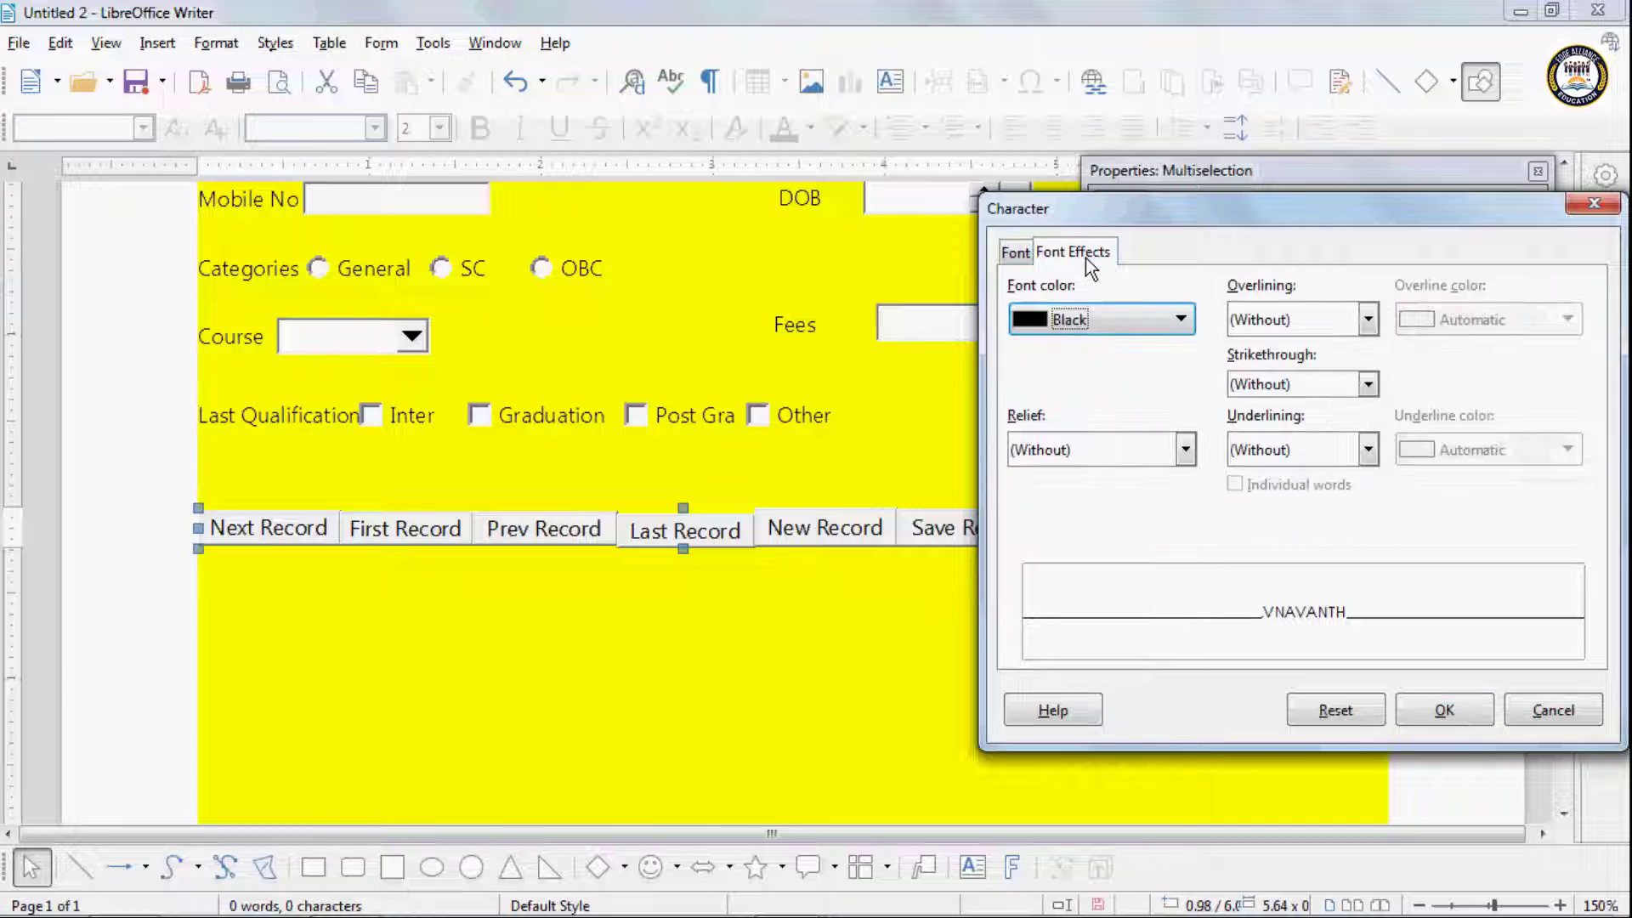
left_click(1110, 311)
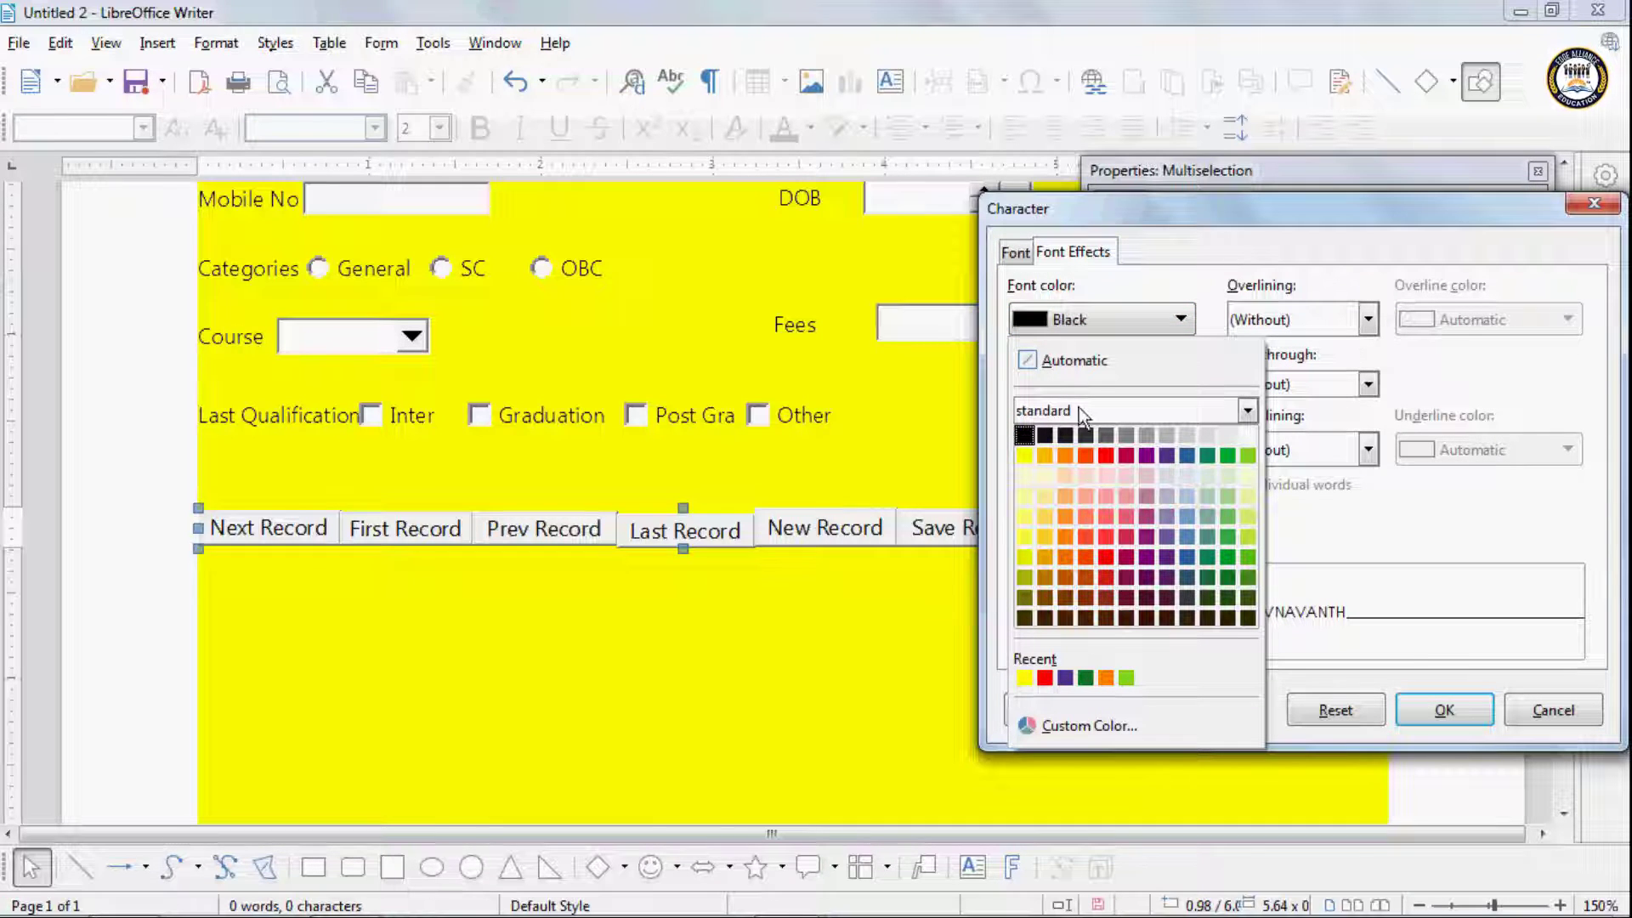
left_click(1105, 327)
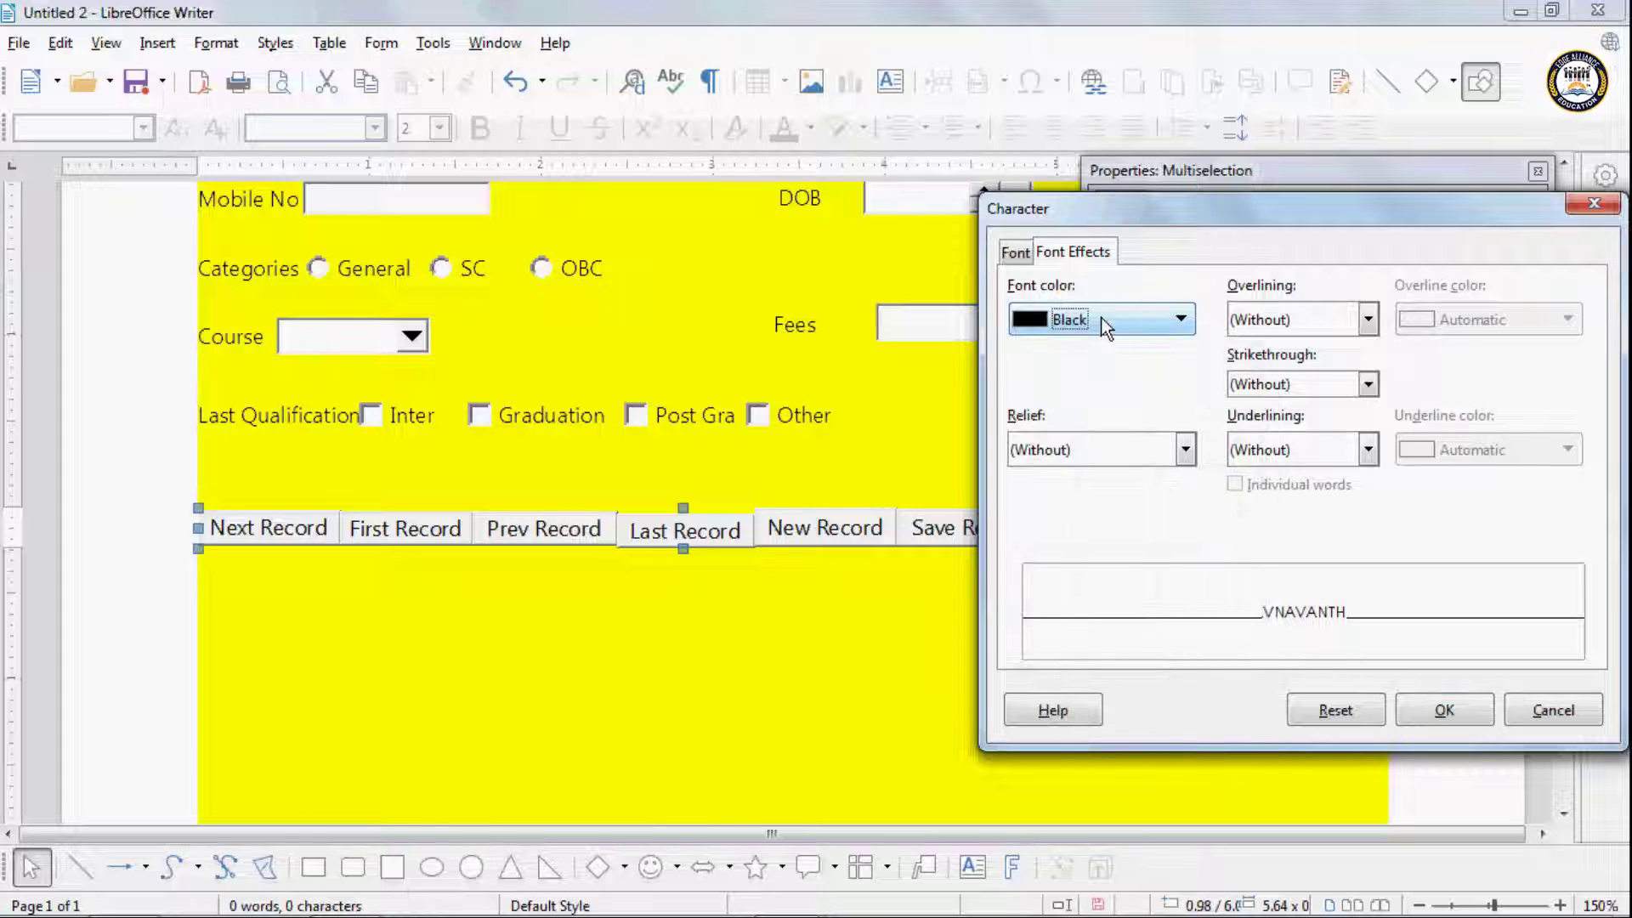
left_click(1020, 254)
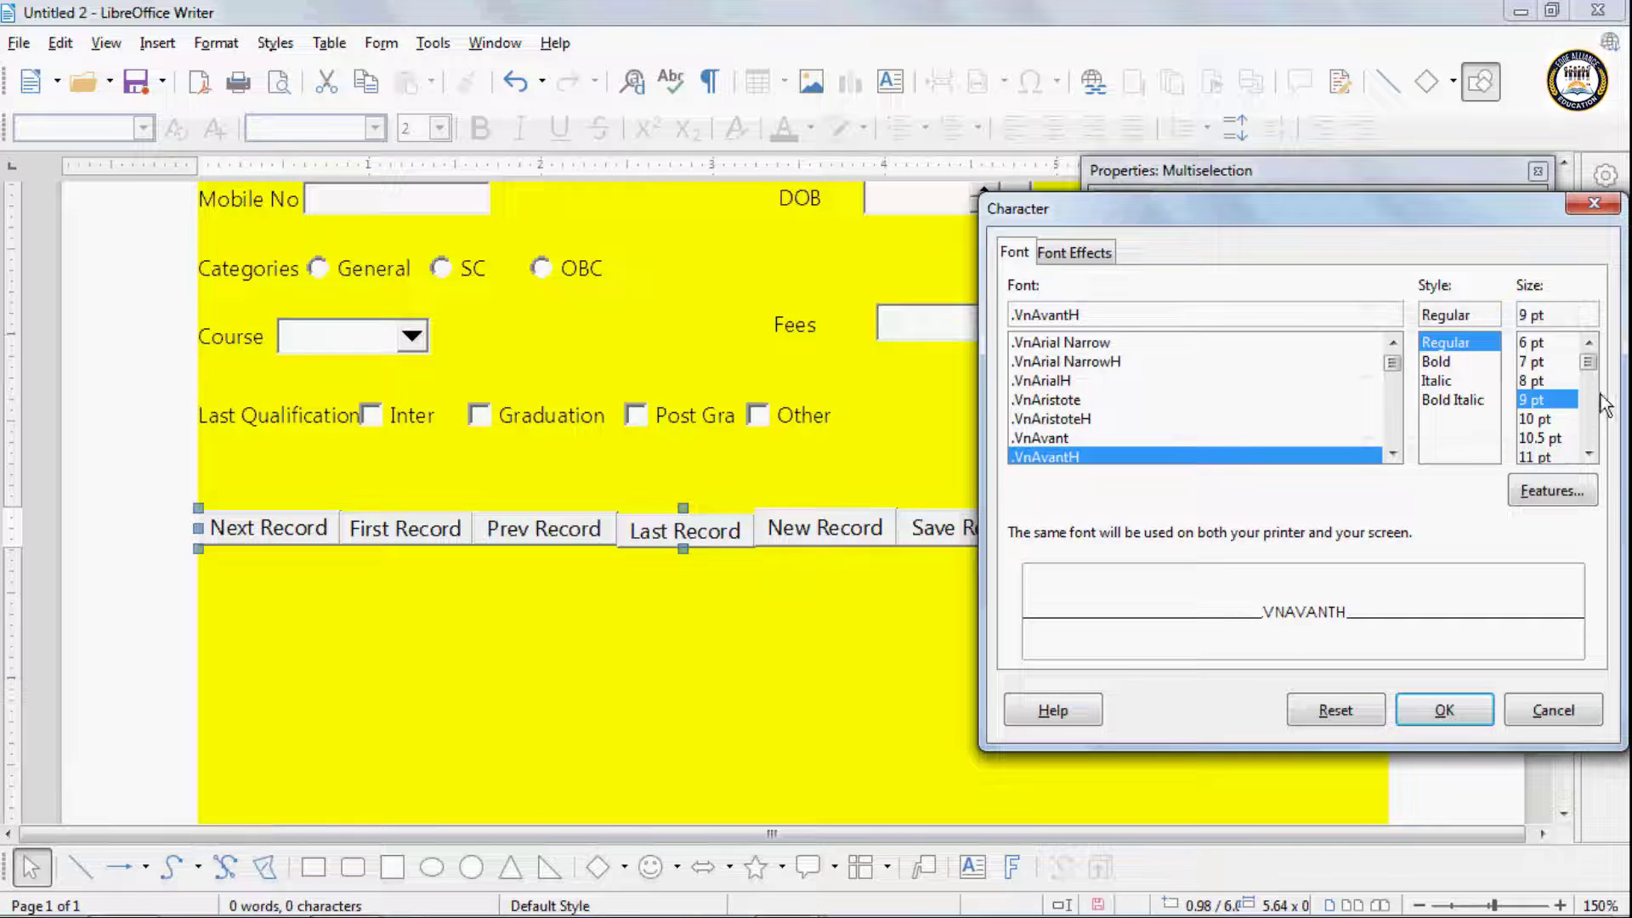
left_click(1439, 712)
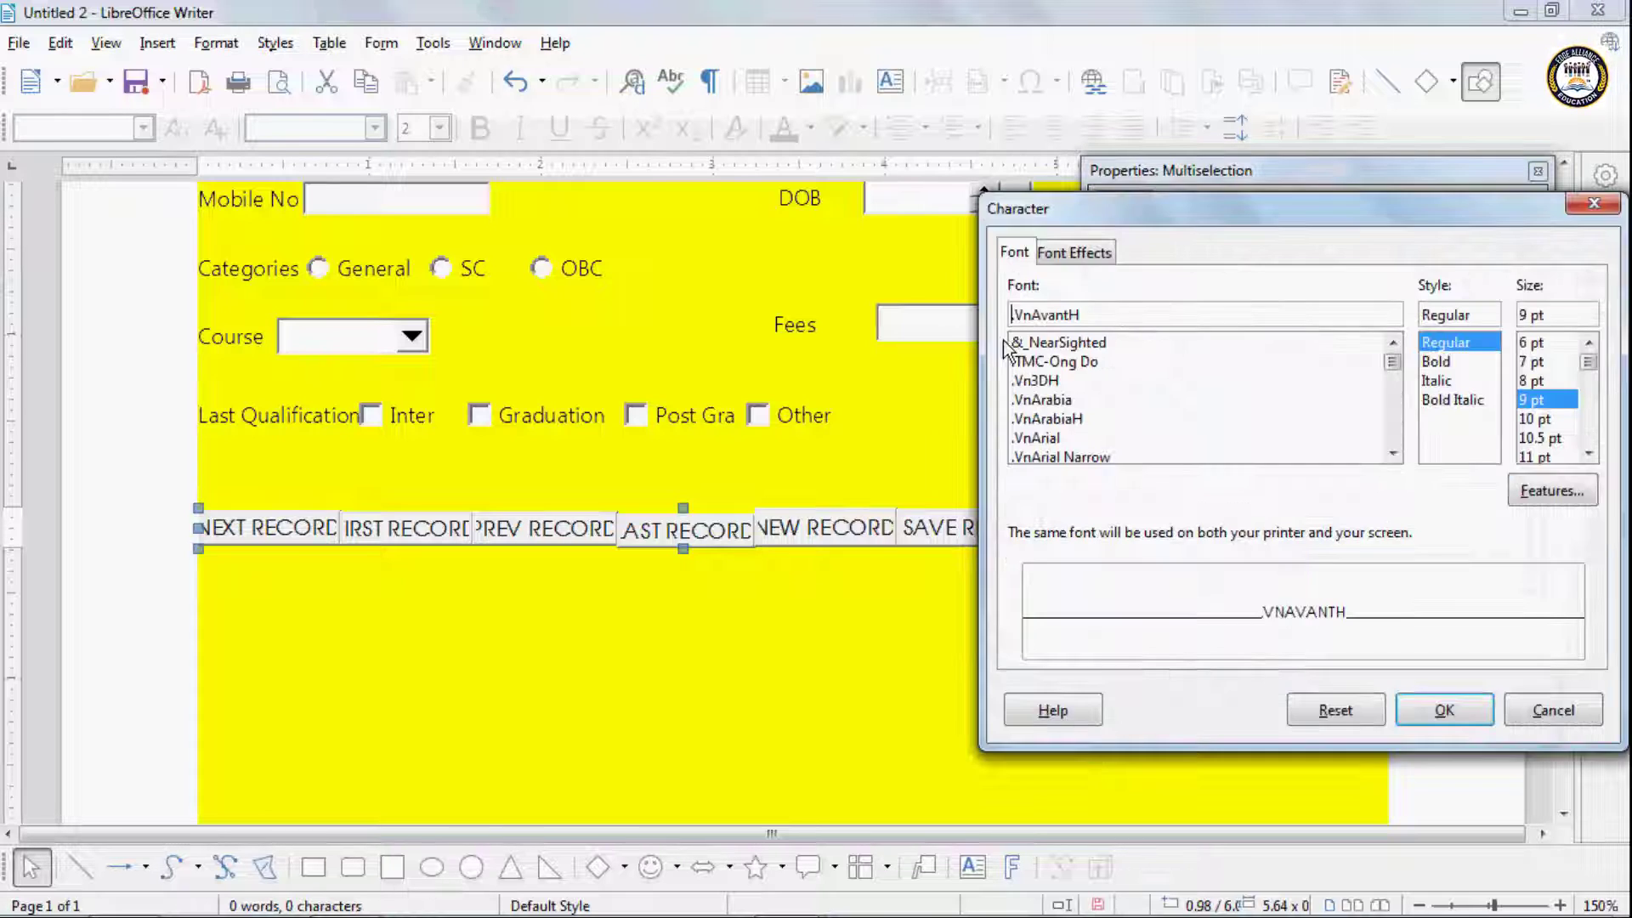
Step: Change the buttons' font to Arial
left_click_drag(1090, 319, 994, 304)
type("ar")
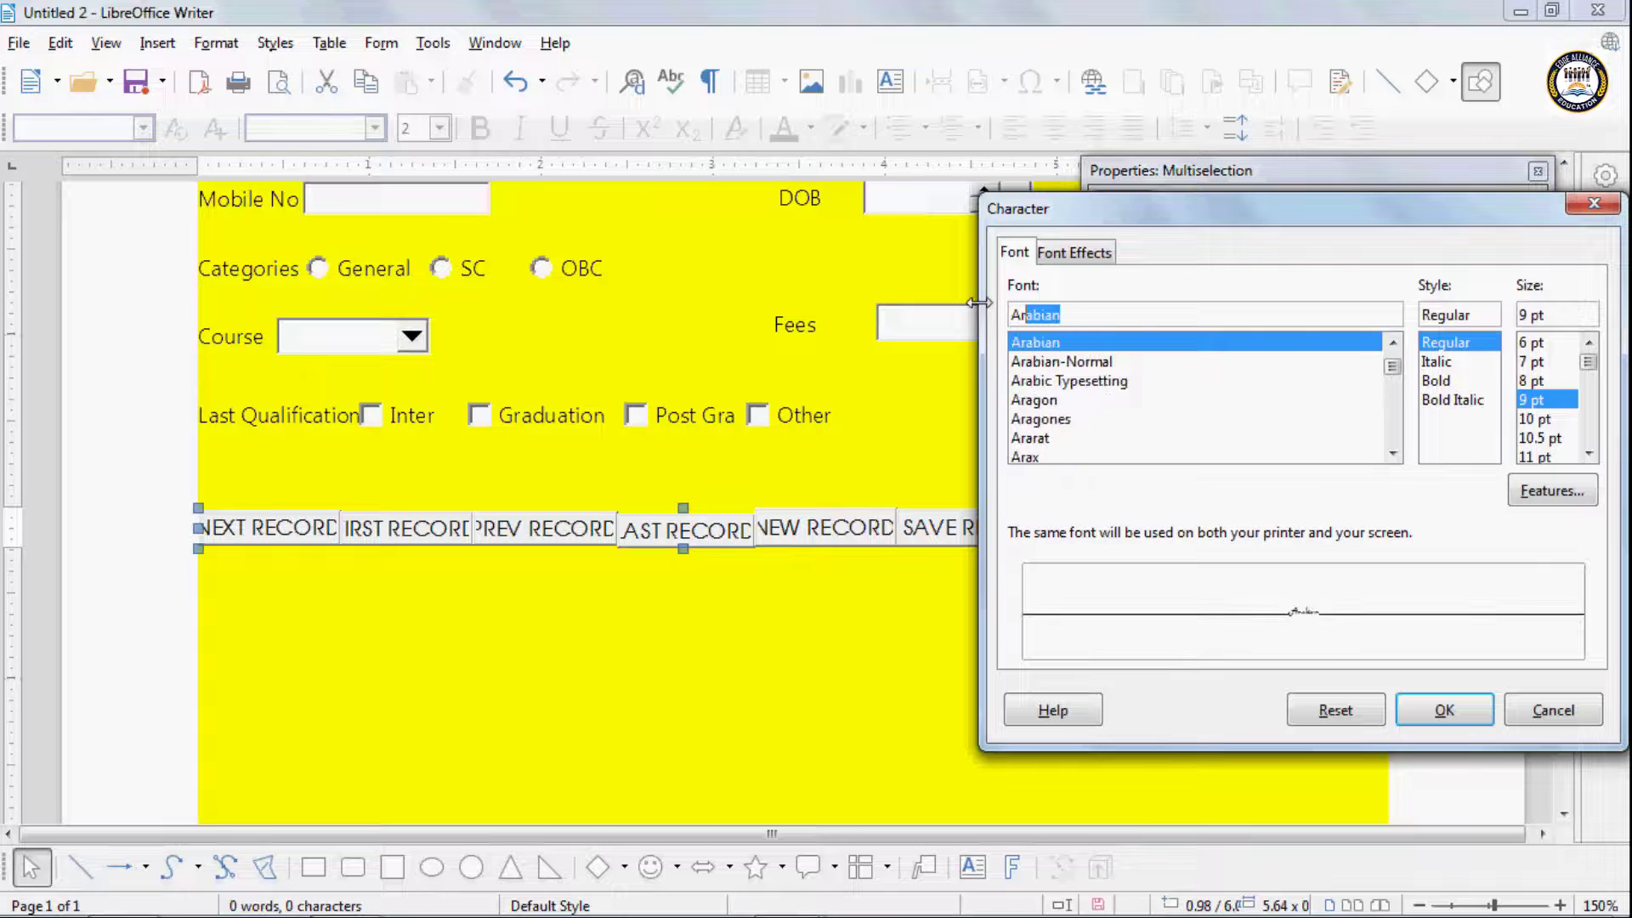
type("i")
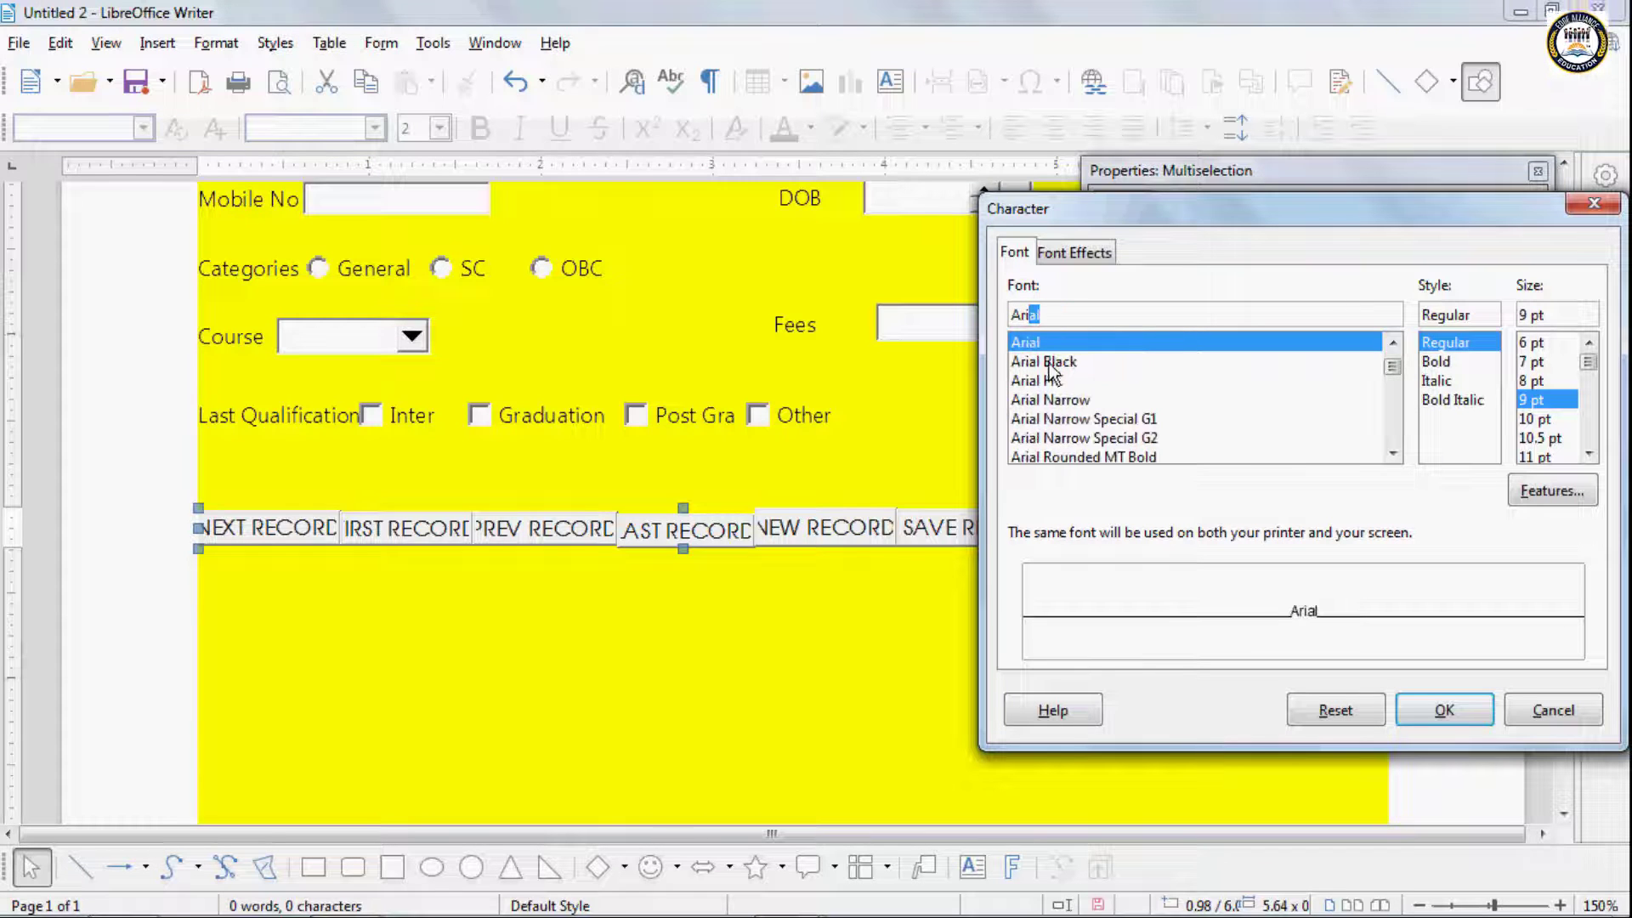
left_click(1438, 712)
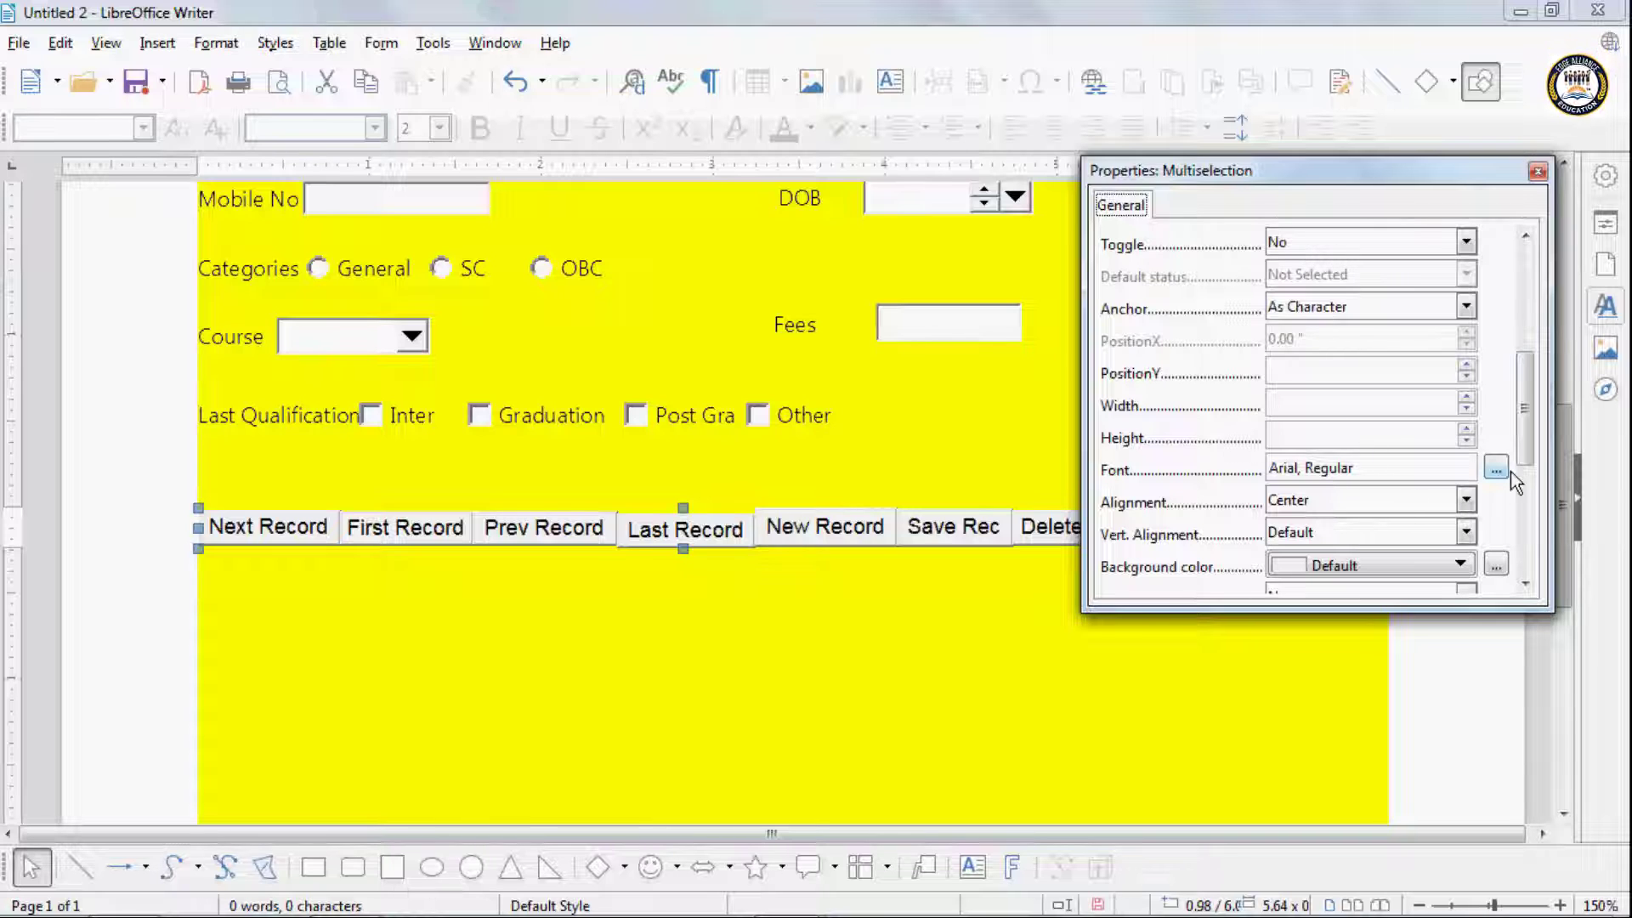
Step: Set the buttons' Background color to Blue, replacing a dark green first pick
scroll(1521, 459, "down", 2)
left_click(1401, 498)
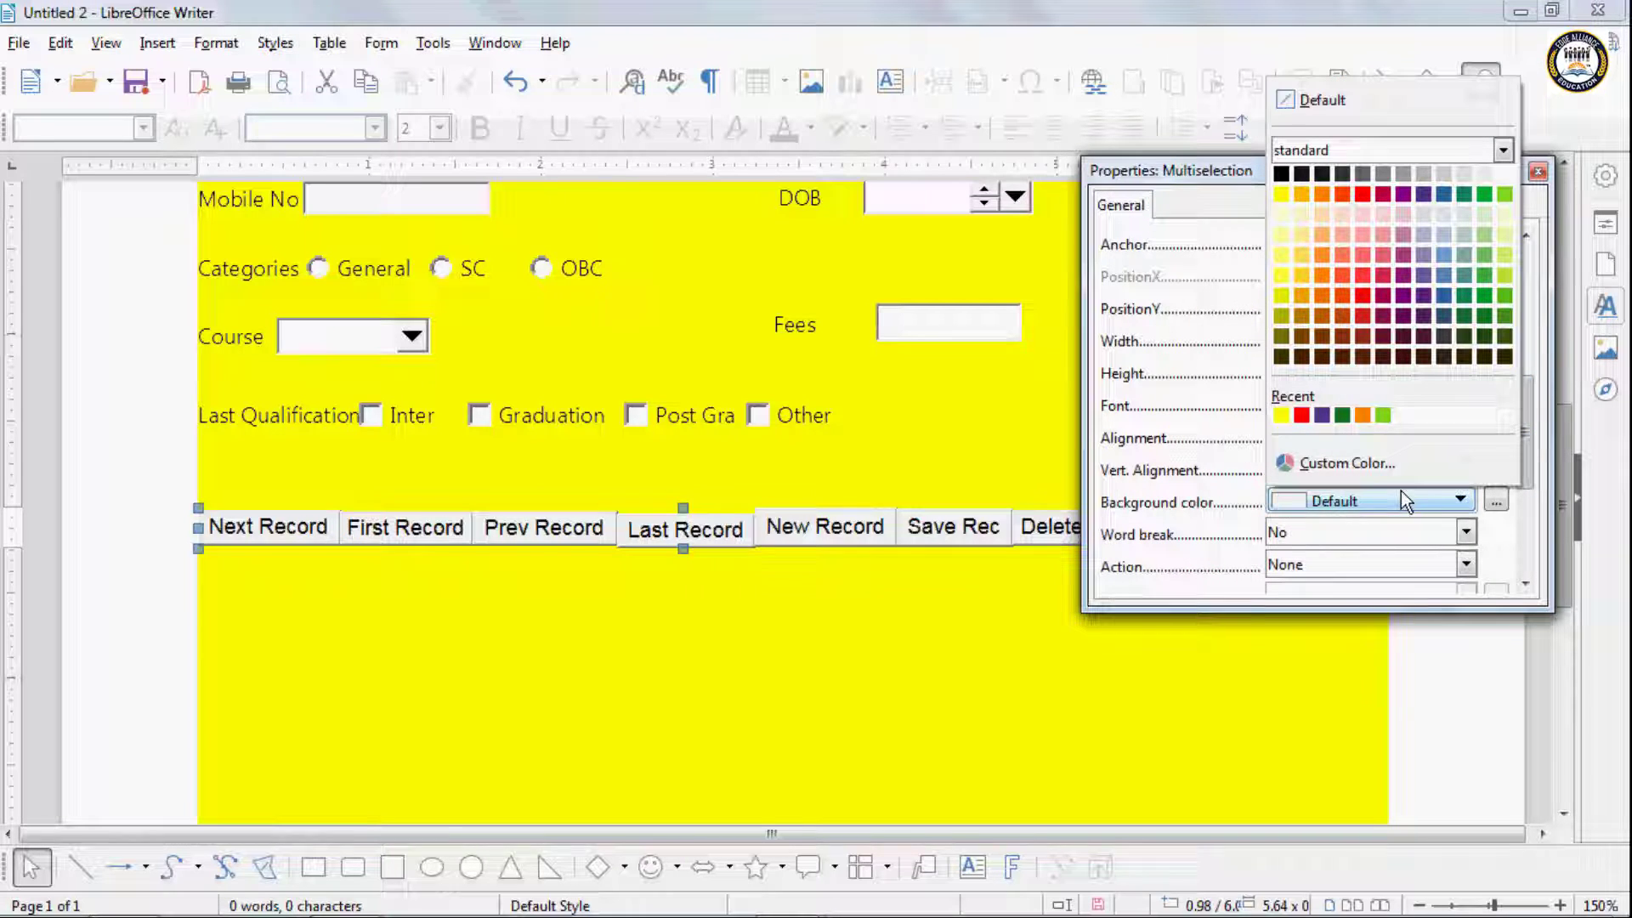
left_click(1344, 417)
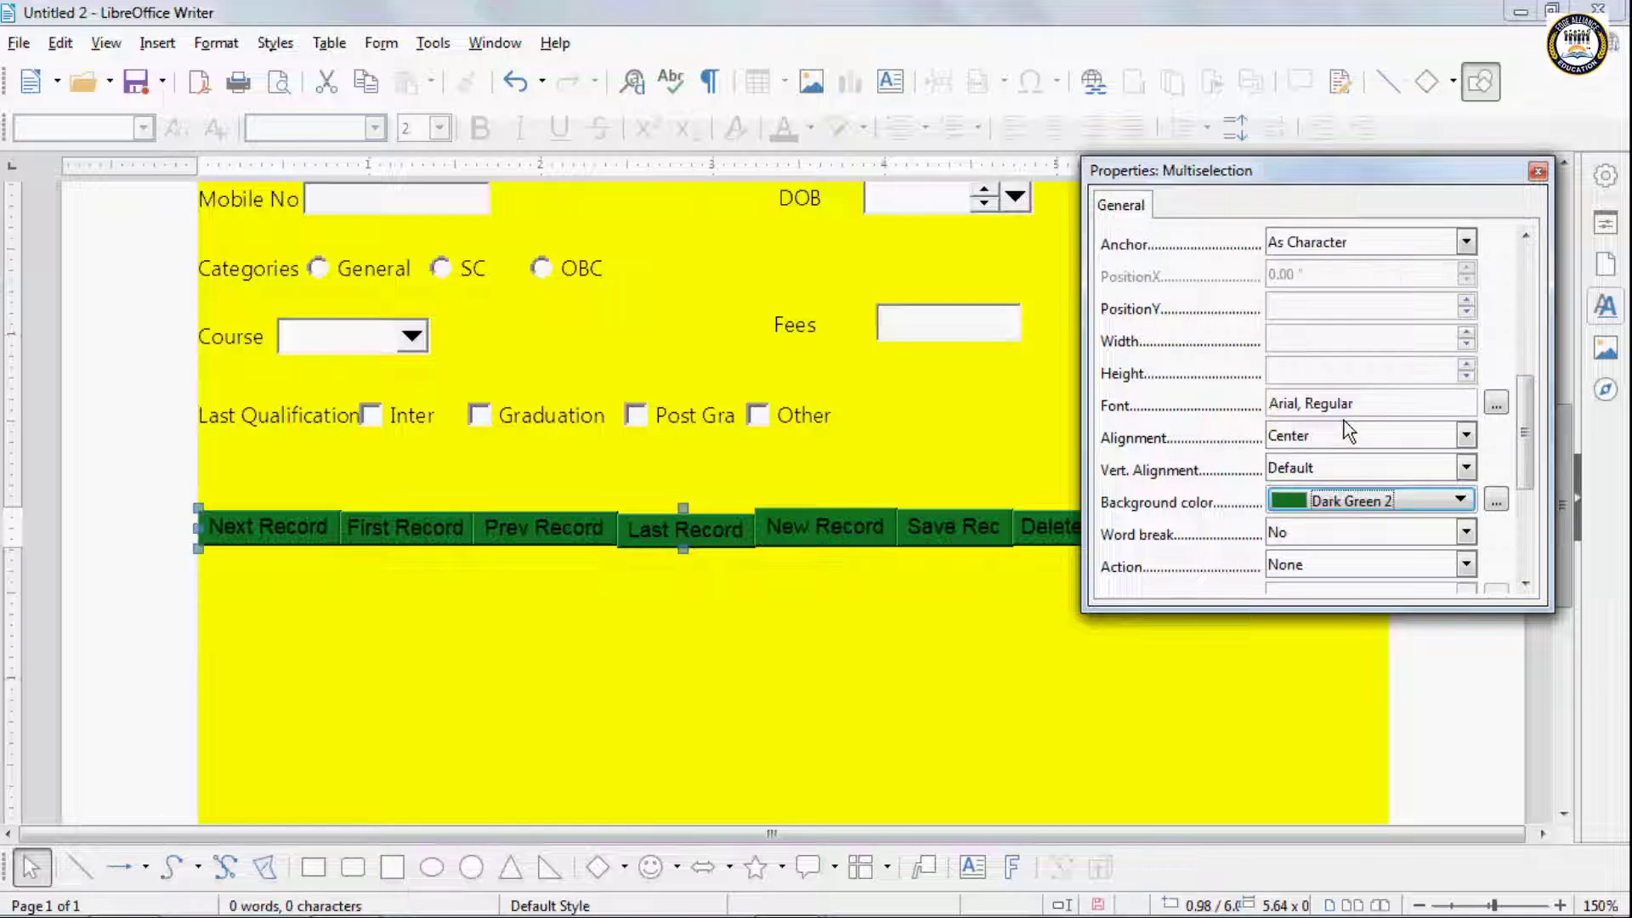
left_click(1349, 505)
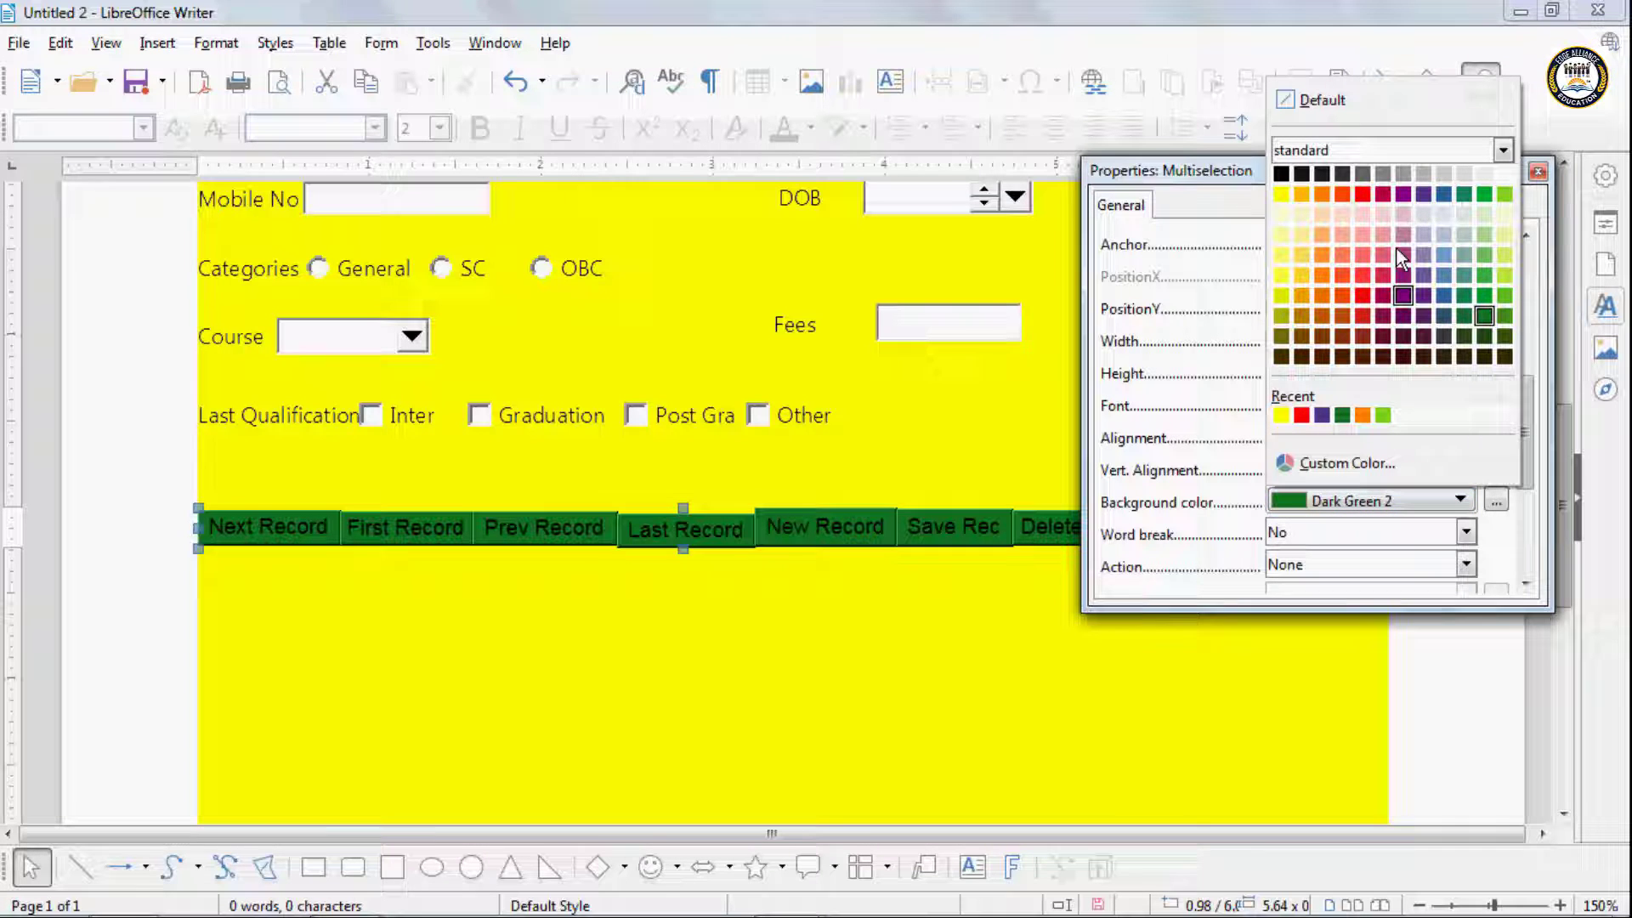
left_click(1436, 196)
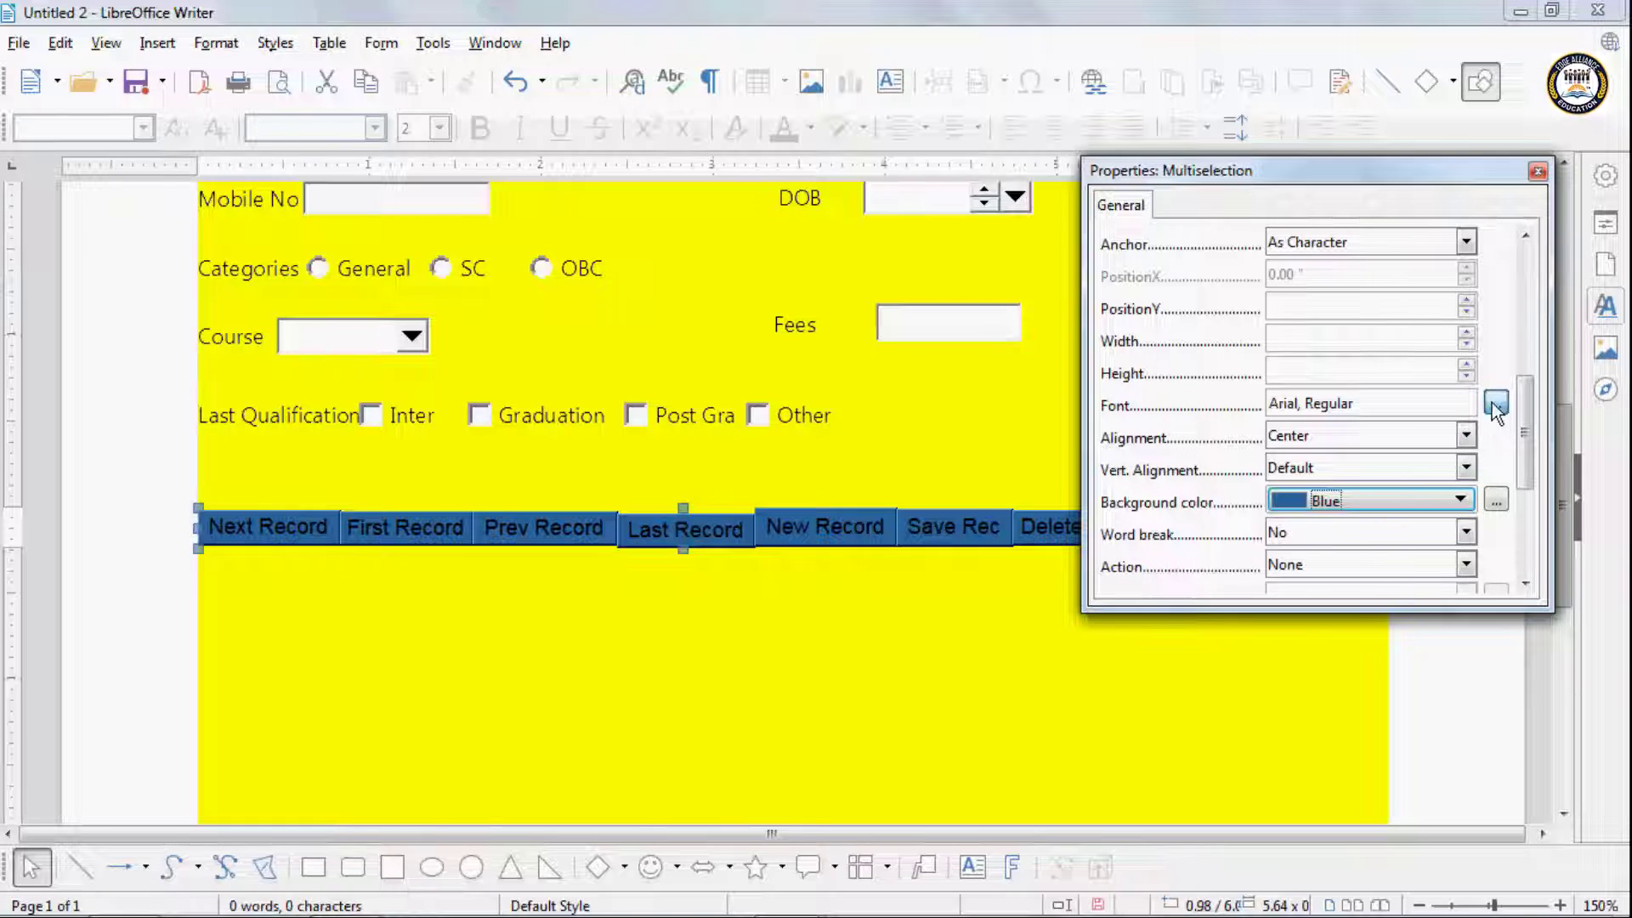
Step: Make the button label font color White and close the Properties window
left_click(1076, 251)
left_click(1086, 319)
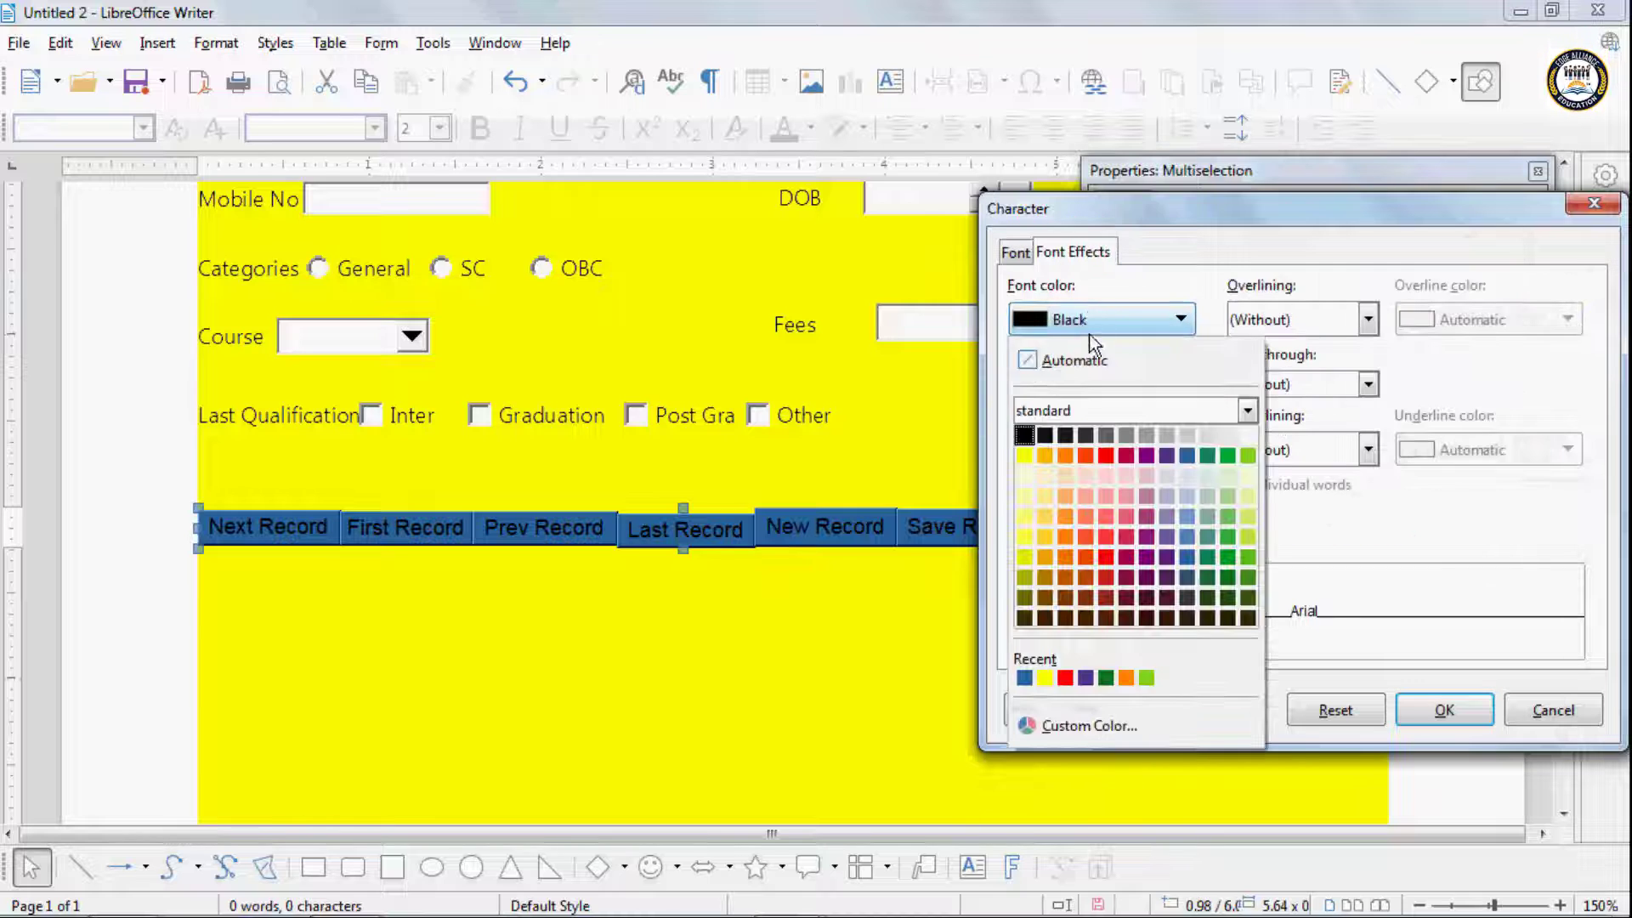
left_click(1247, 436)
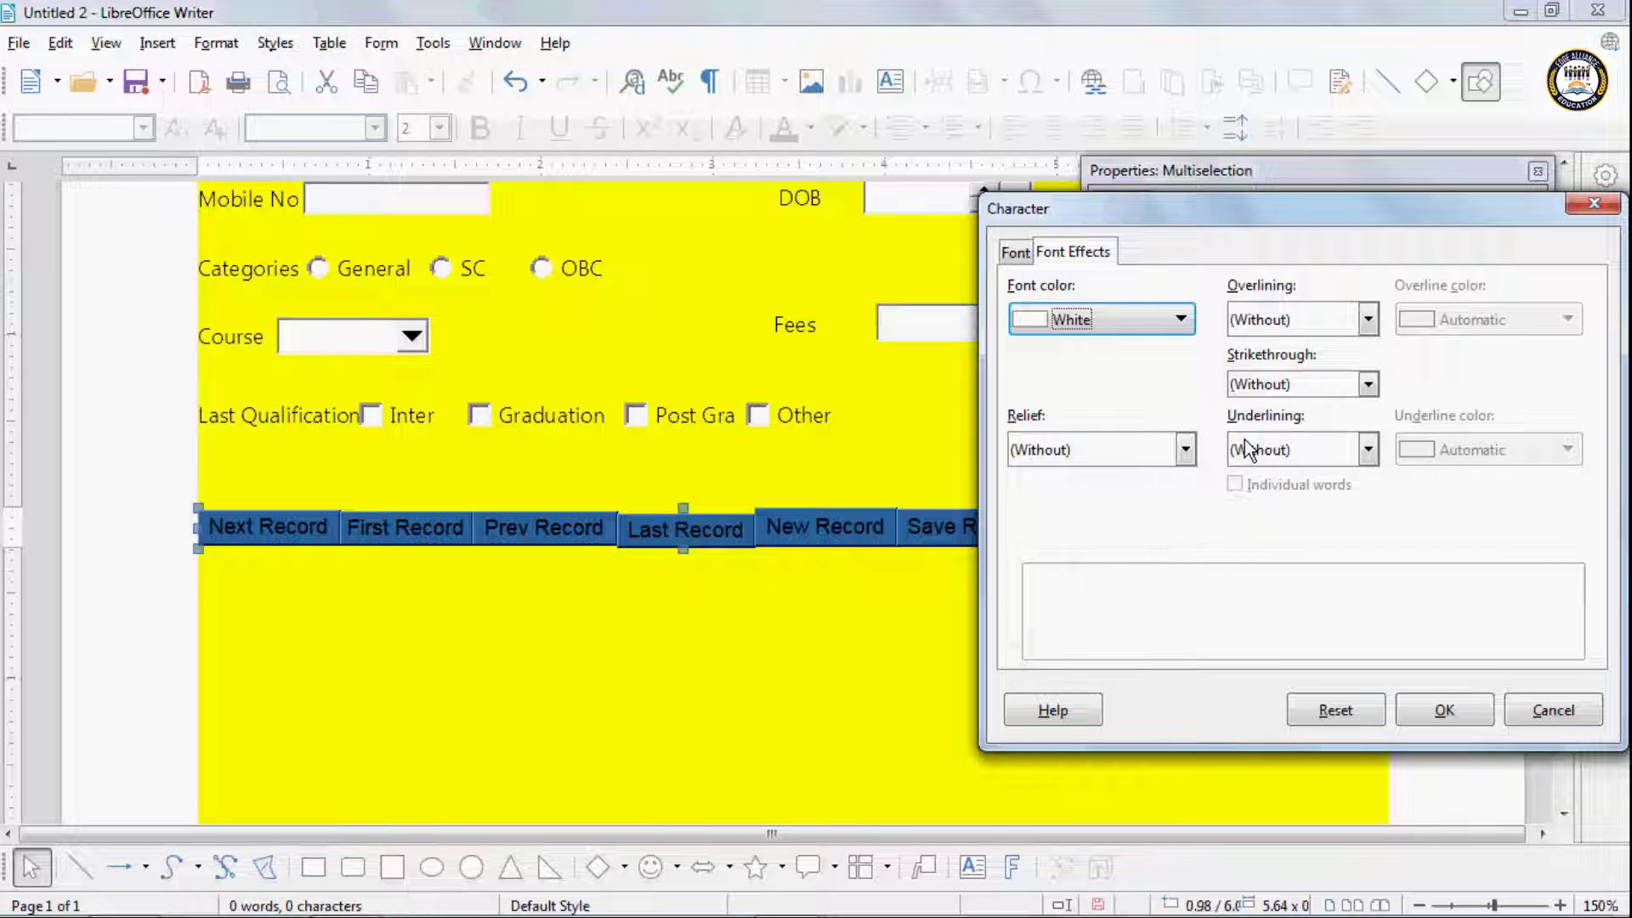
left_click(1427, 714)
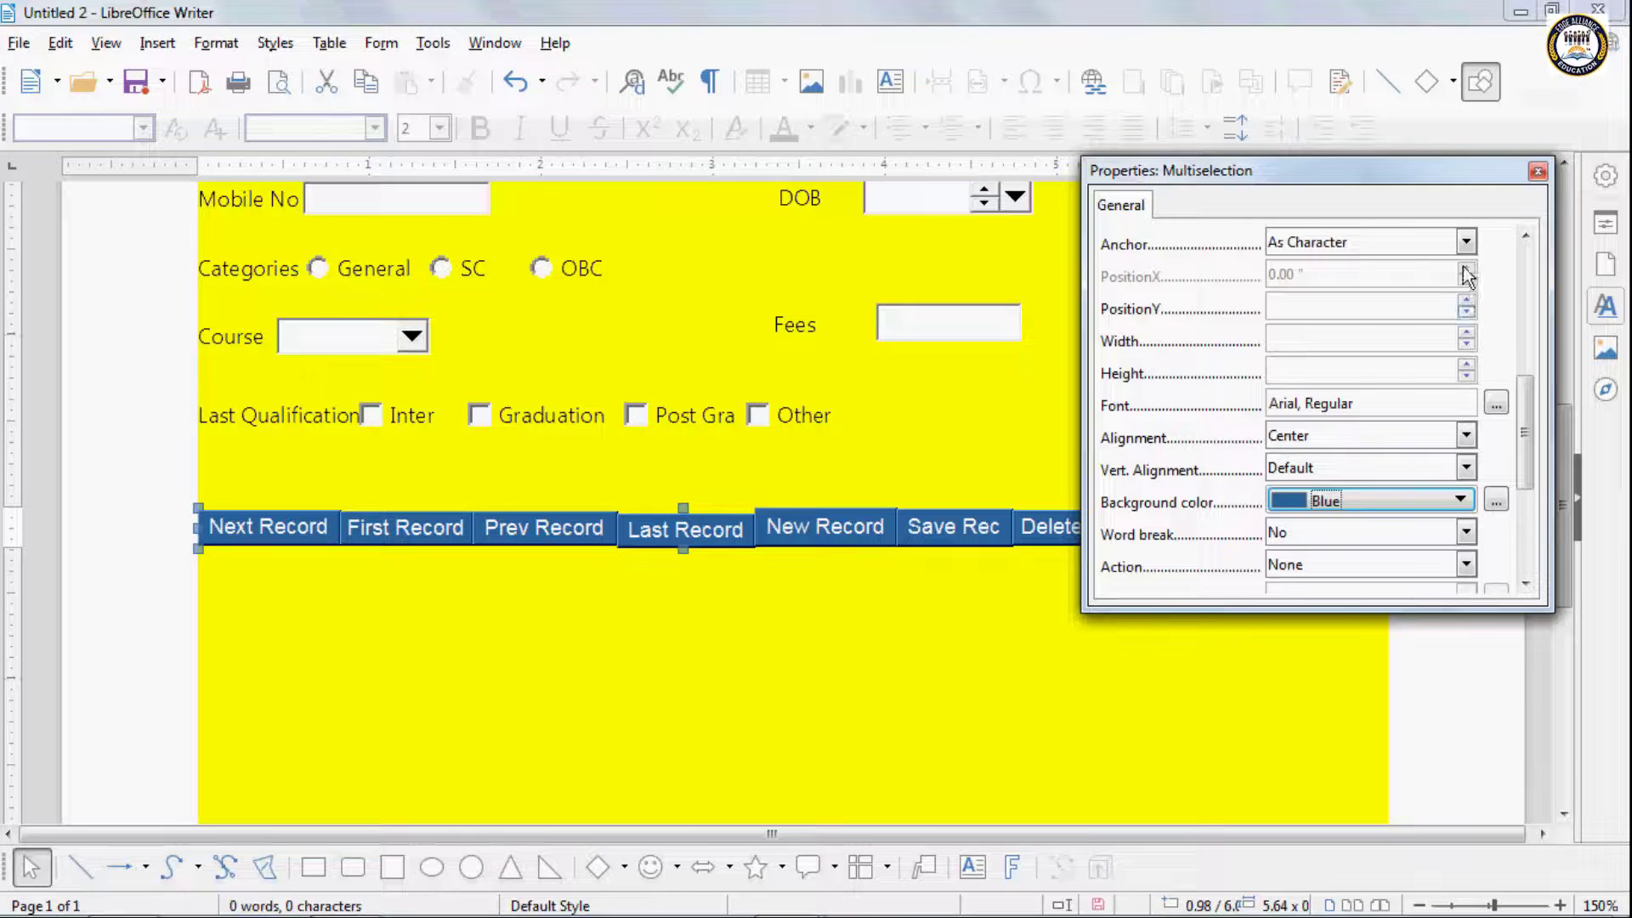
left_click(1537, 173)
left_click(887, 606)
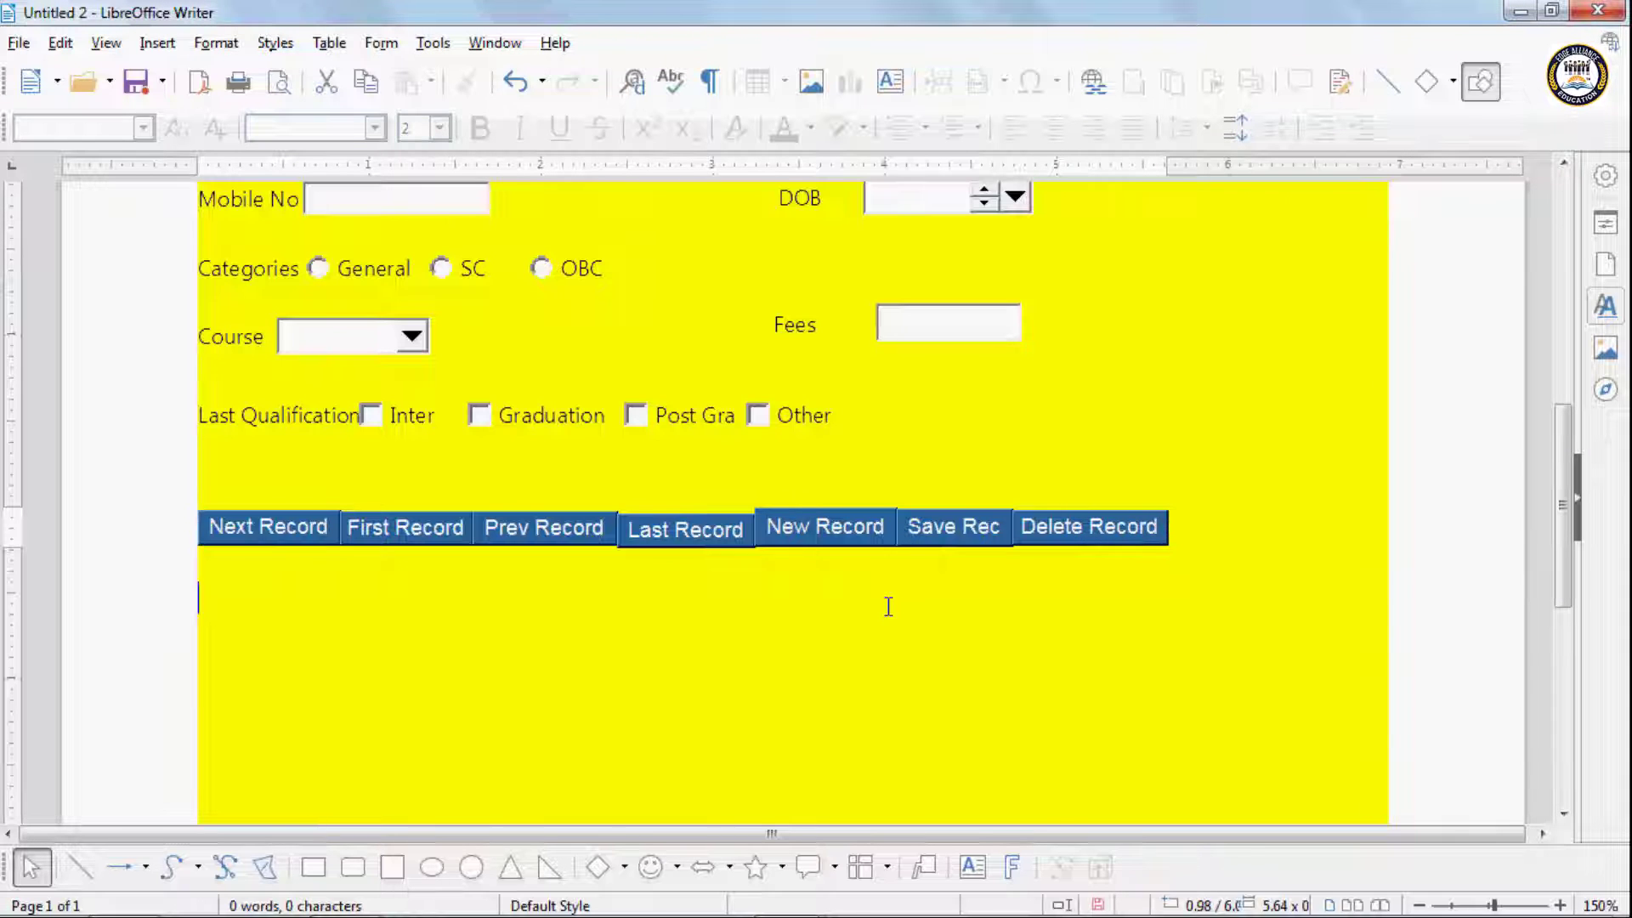
scroll(888, 606, "up", 3)
scroll(888, 606, "up", 5)
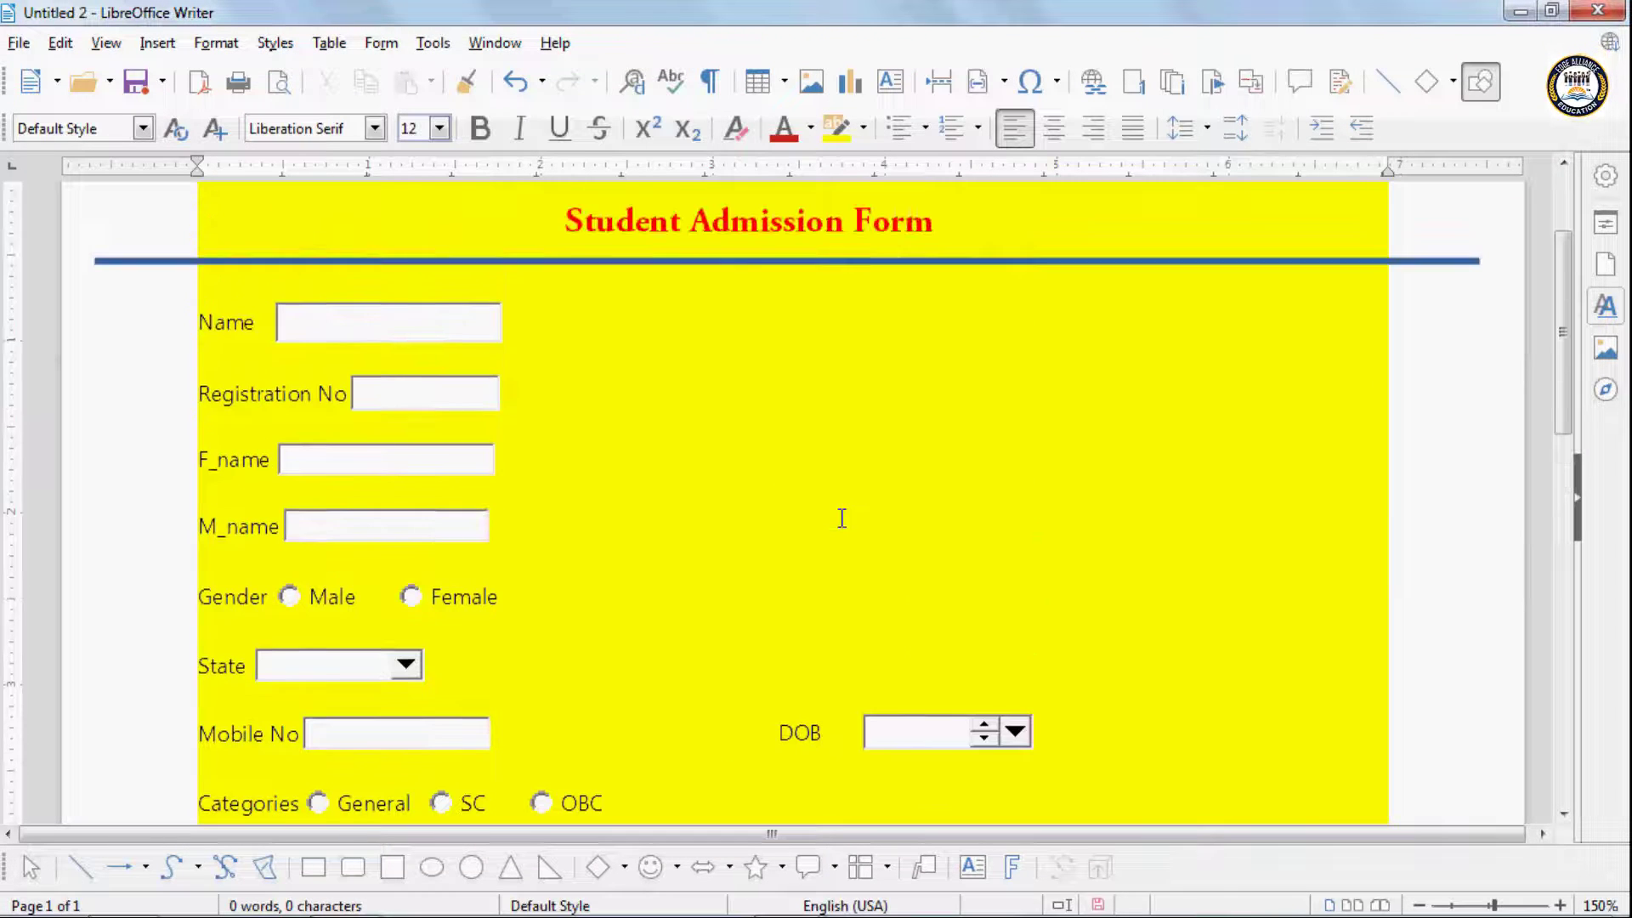
left_click(242, 324)
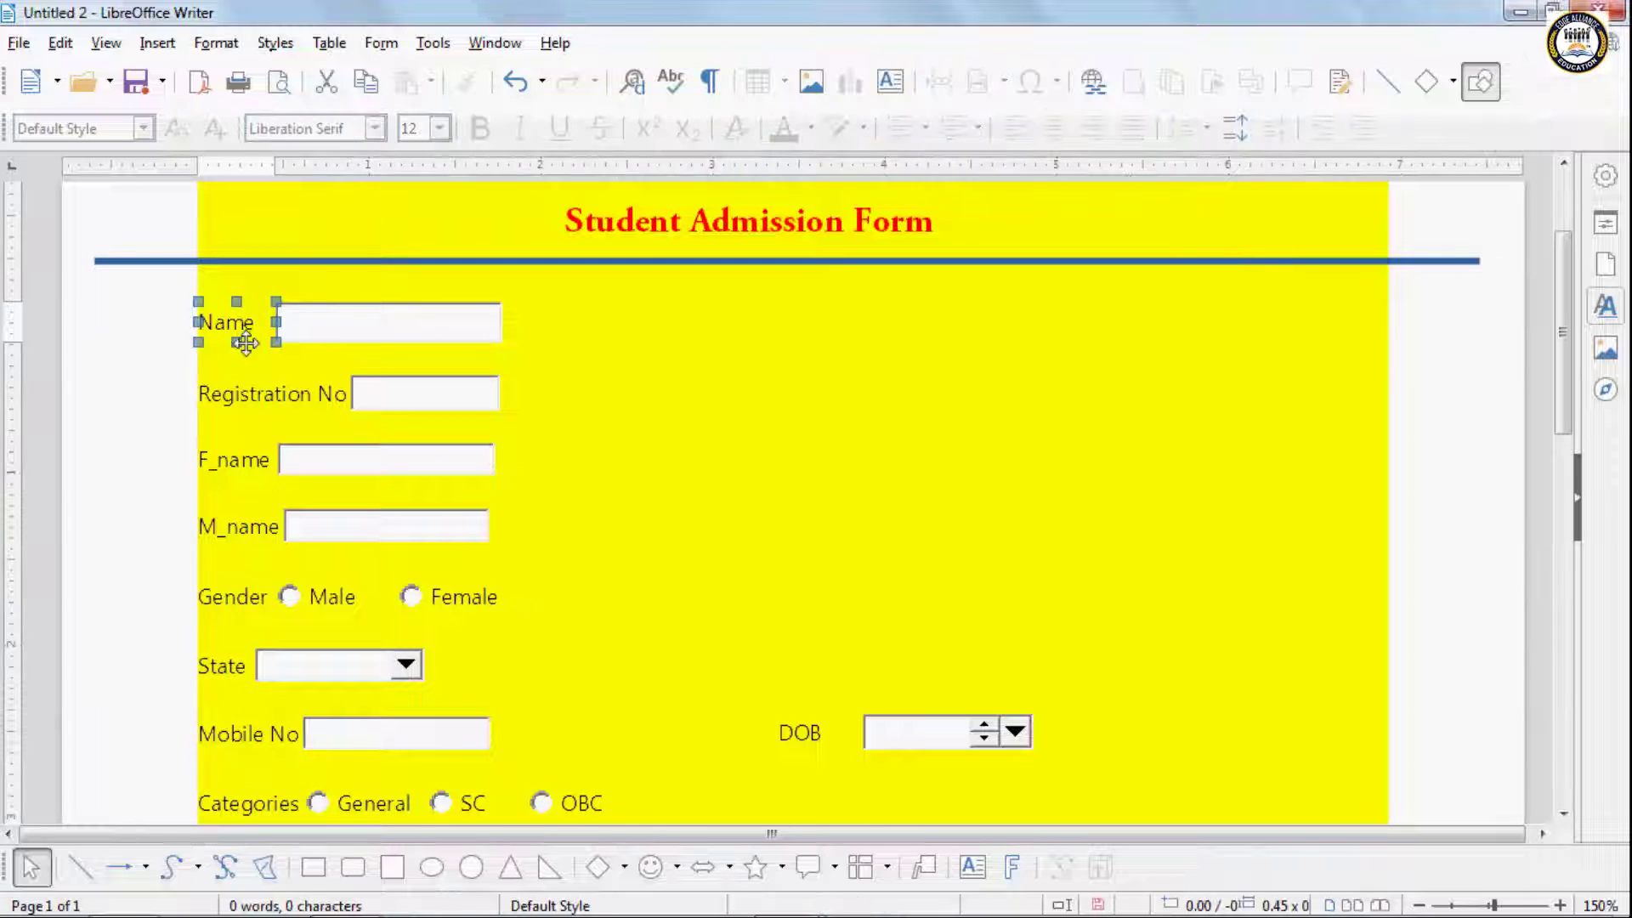
left_click(271, 398, "shift")
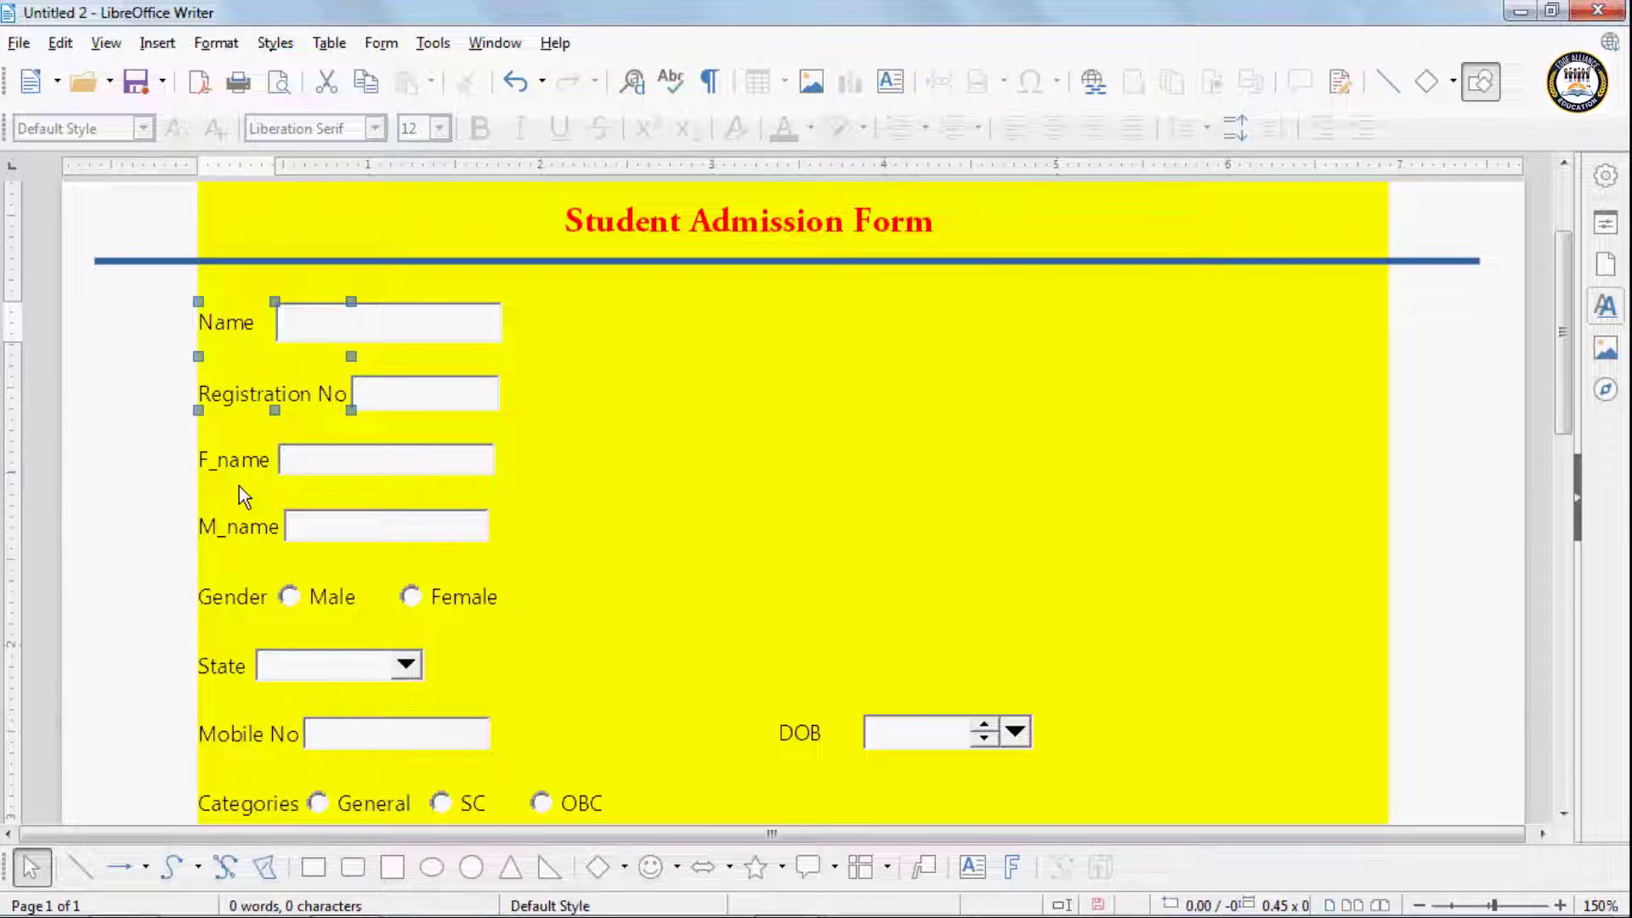
left_click(254, 461, "shift")
left_click(253, 537, "shift")
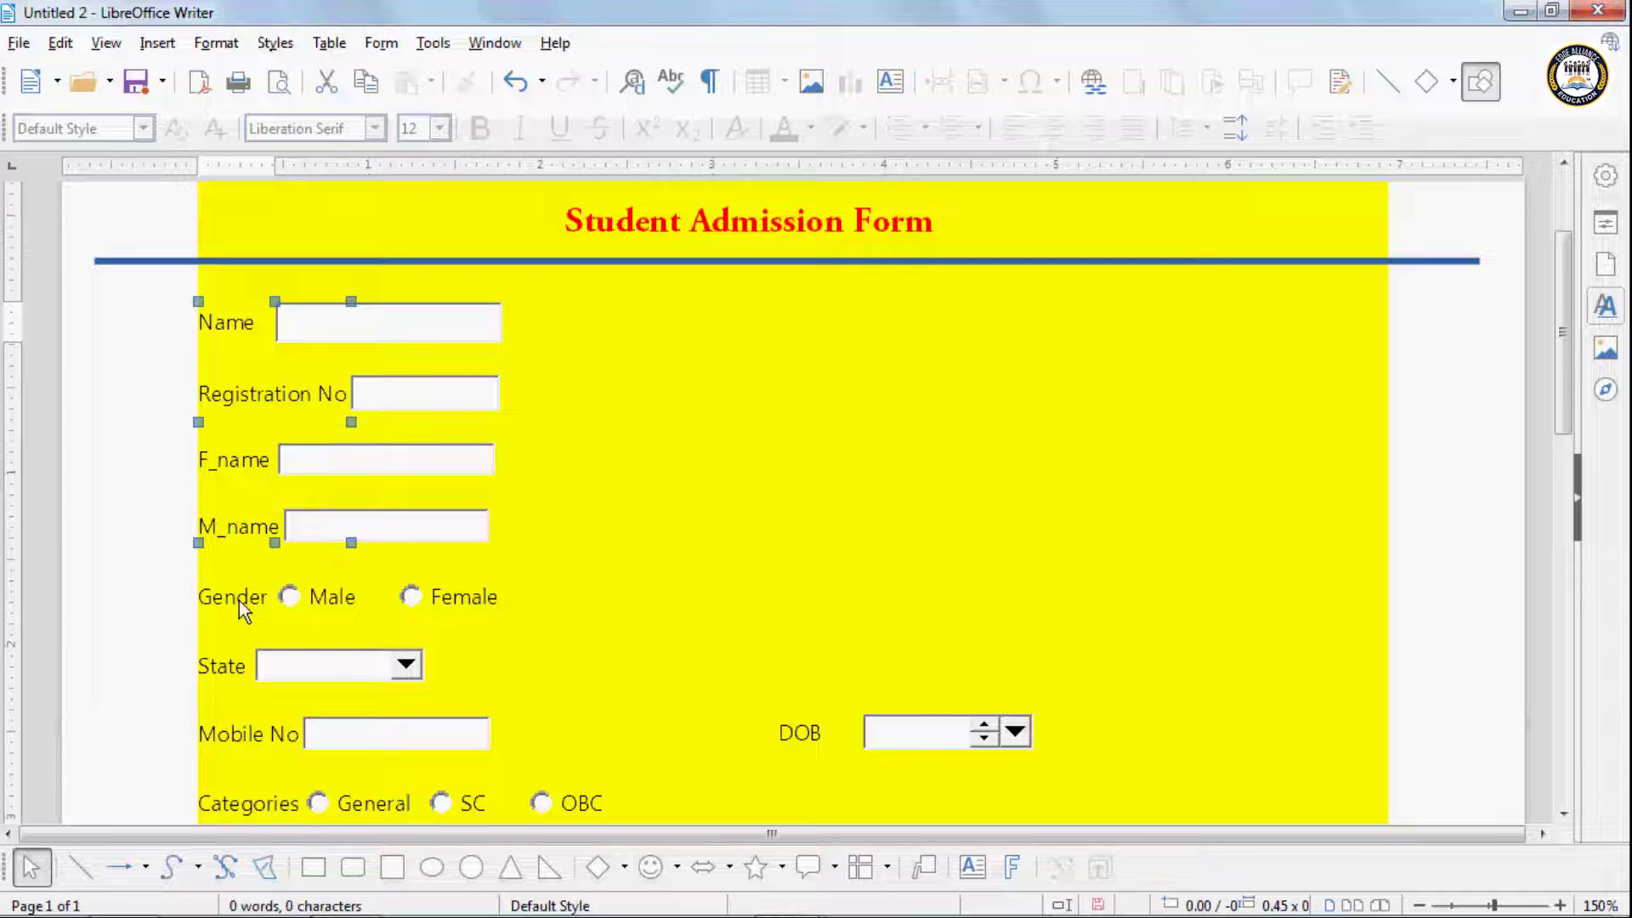
left_click(380, 41)
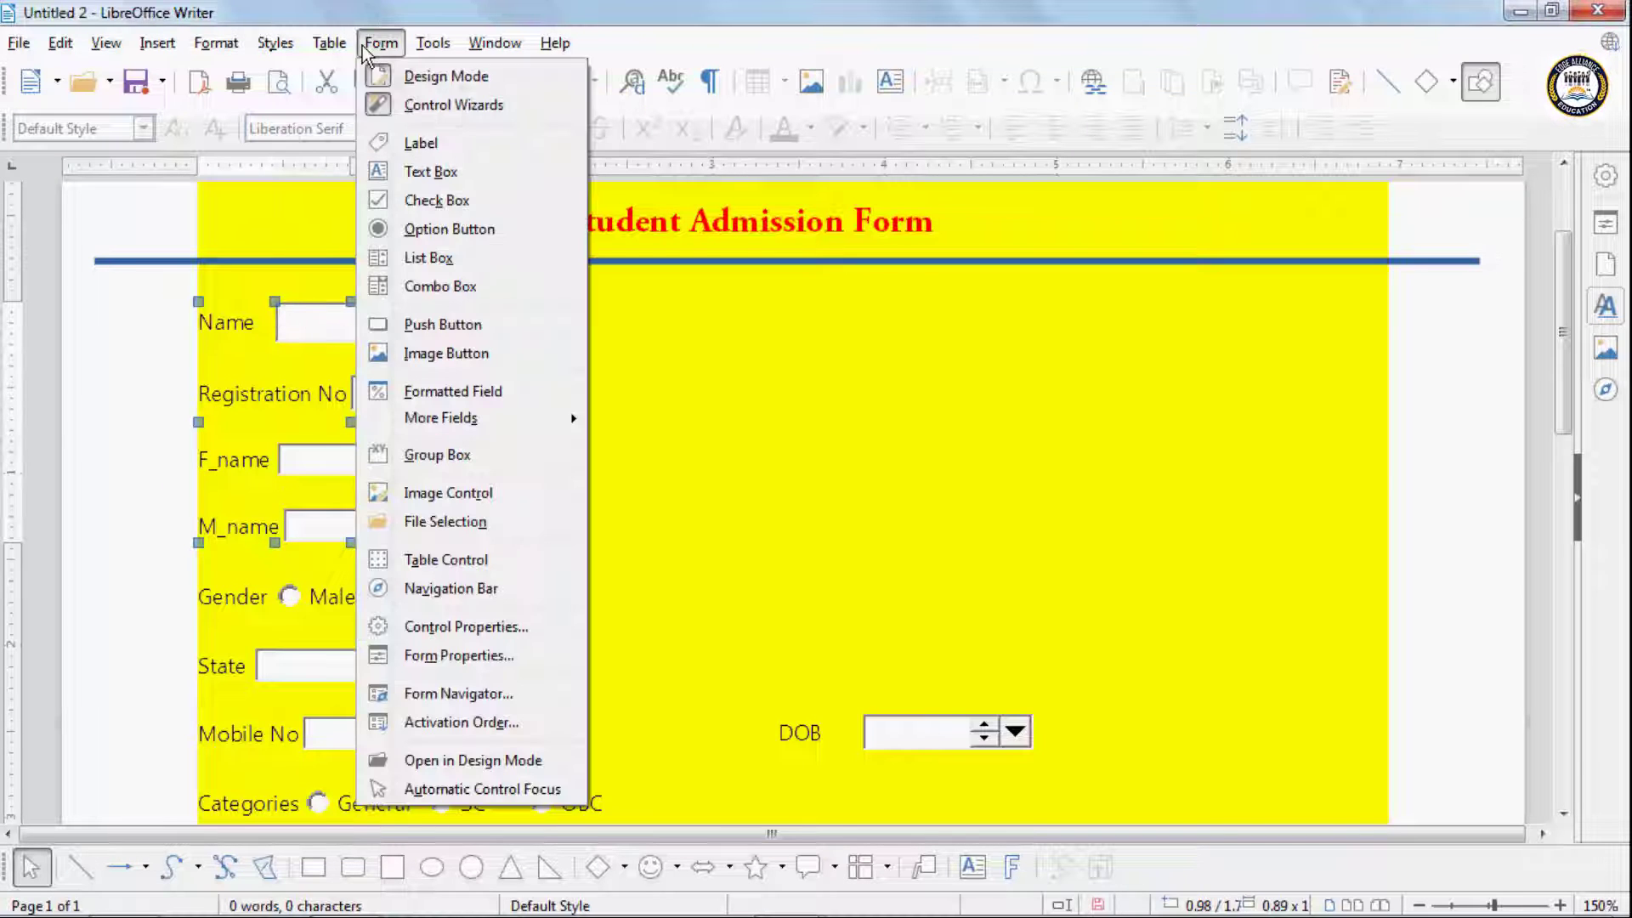
left_click(246, 324)
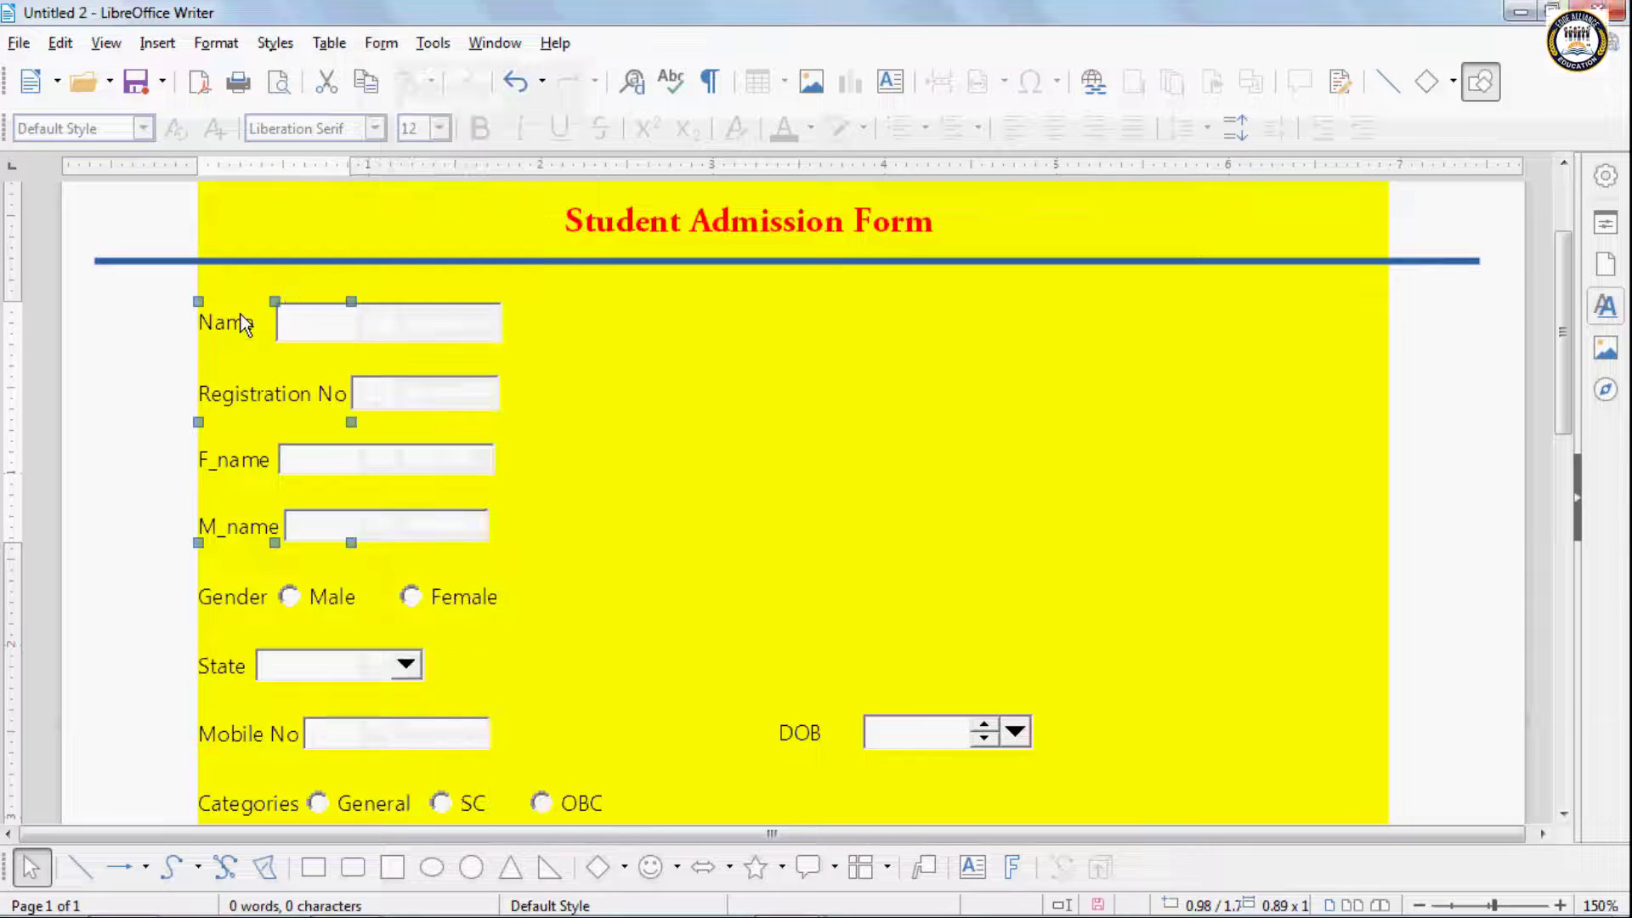
right_click(233, 323)
right_click(233, 327)
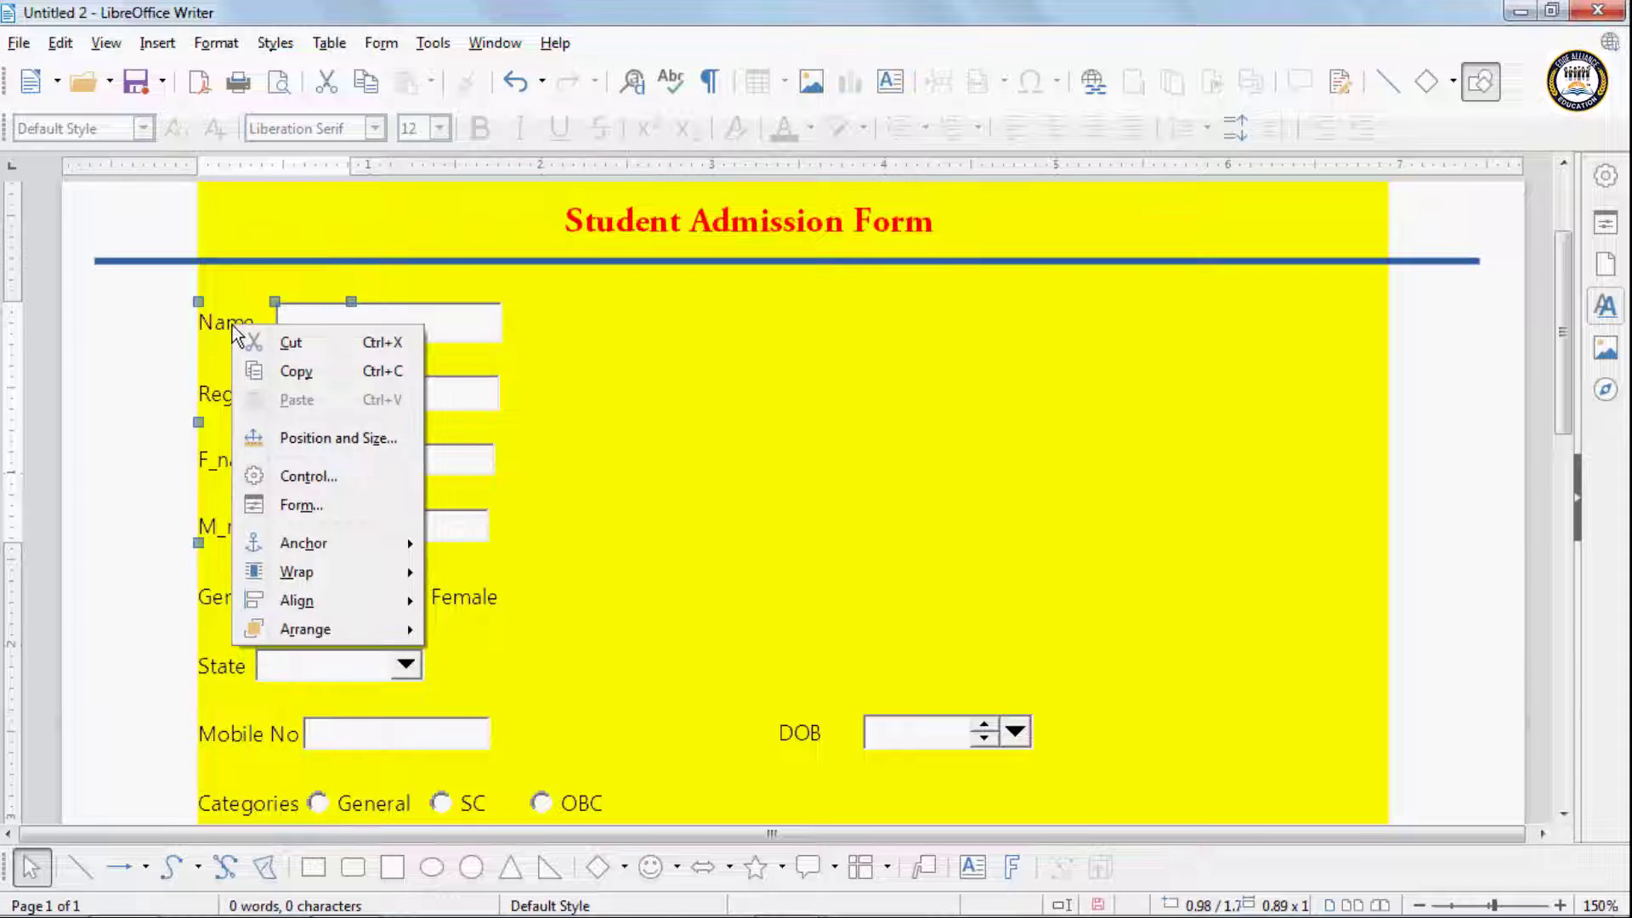
left_click(302, 476)
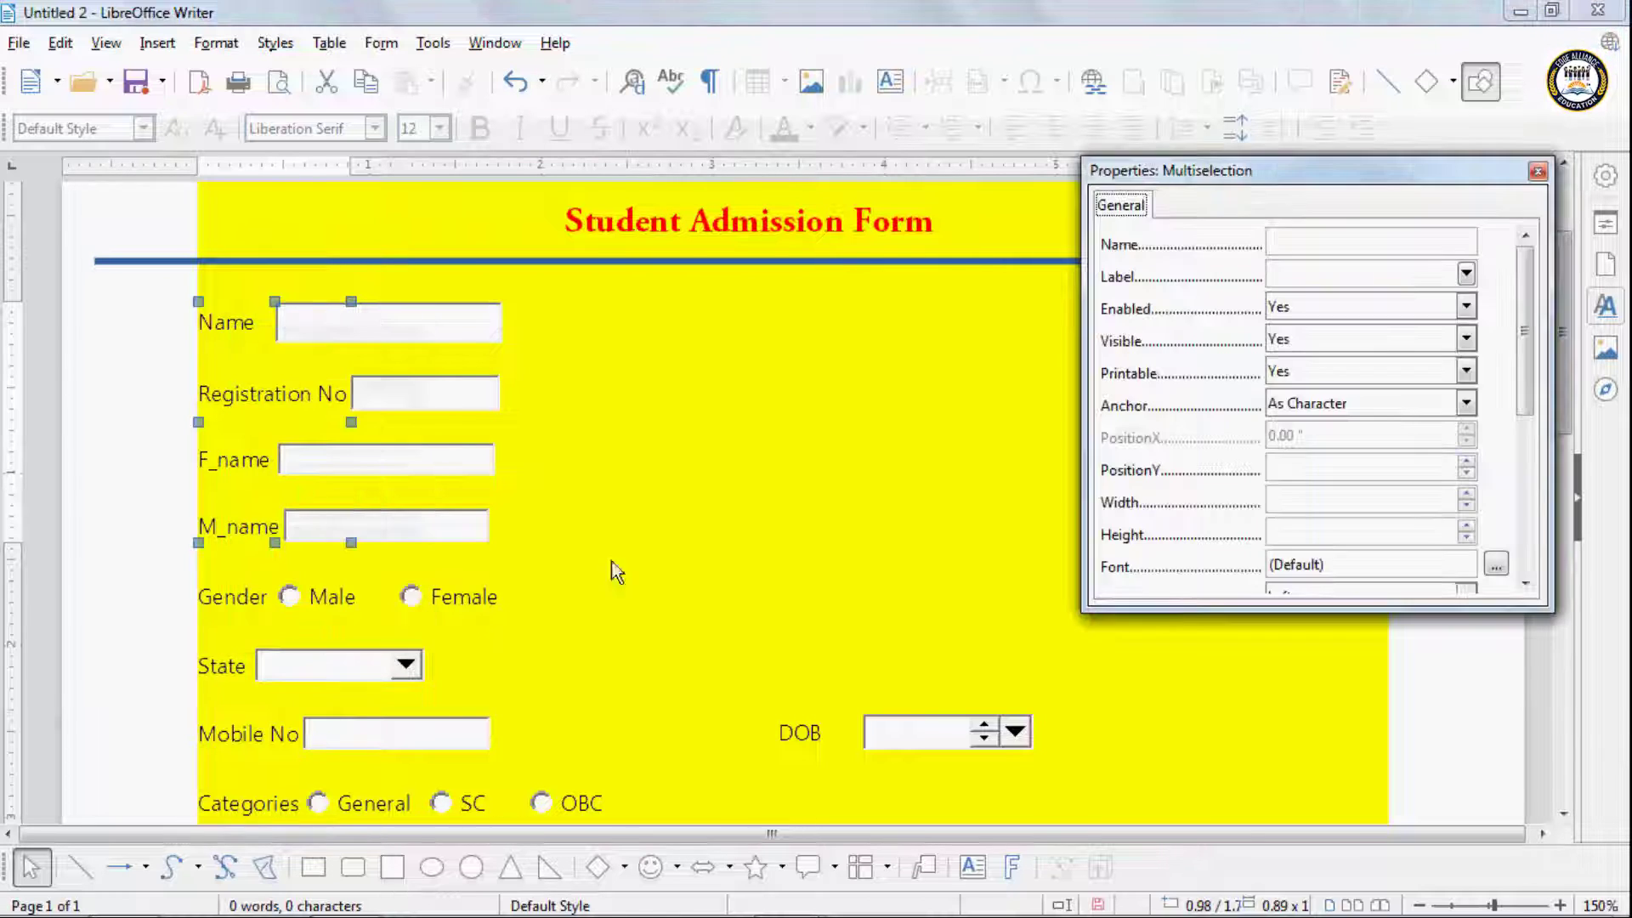
left_click_drag(1526, 385, 1530, 493)
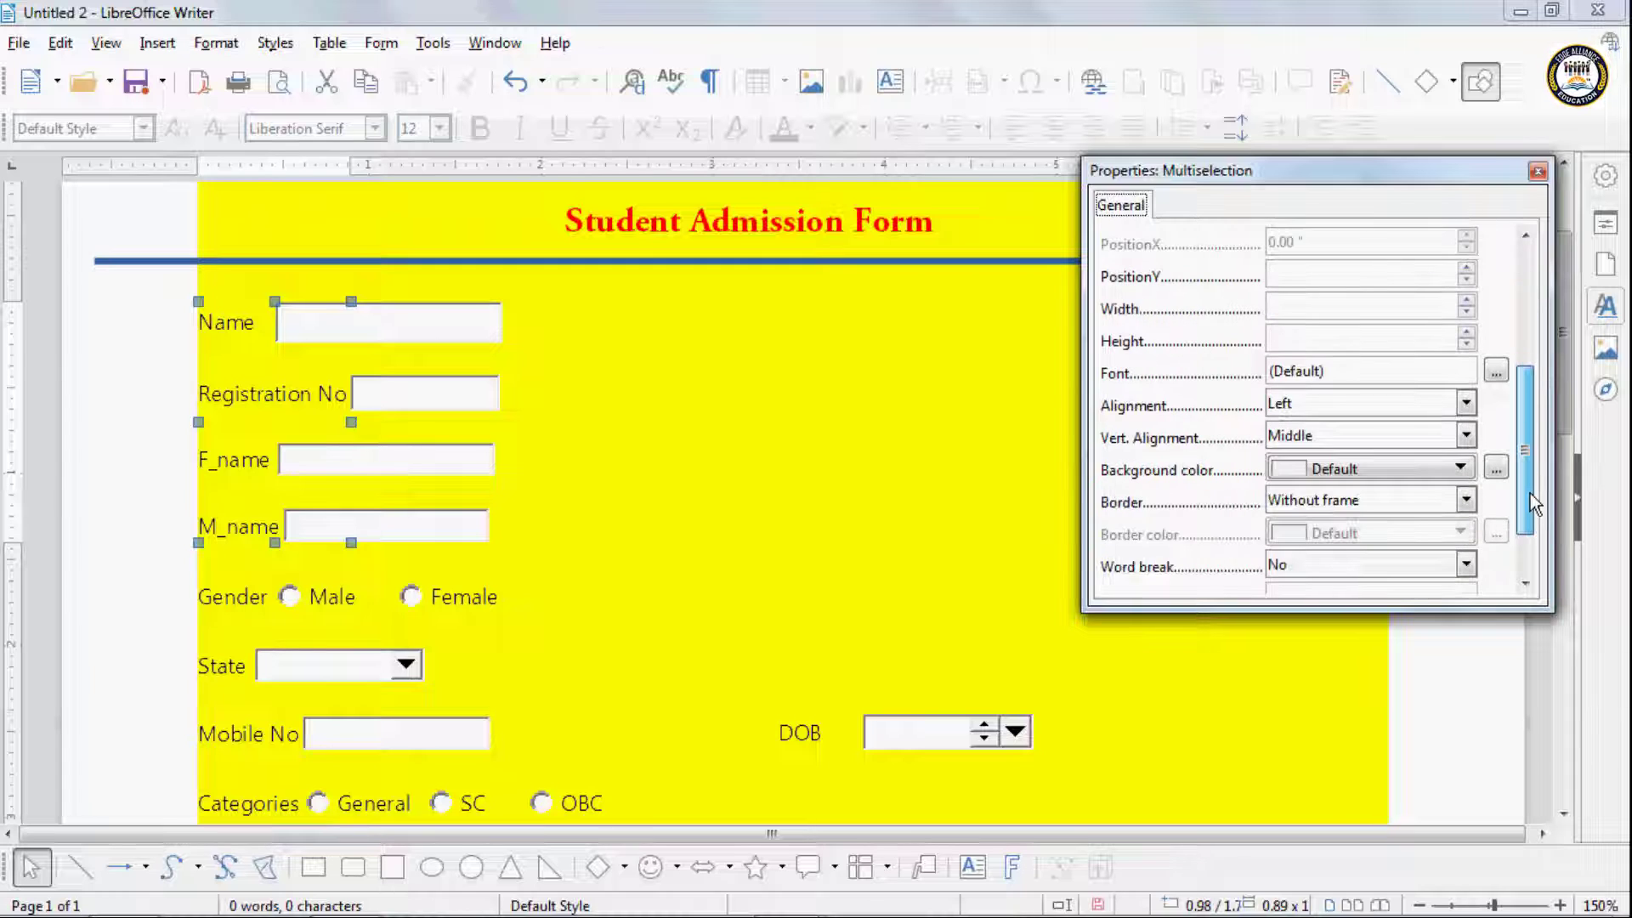
left_click(1538, 171)
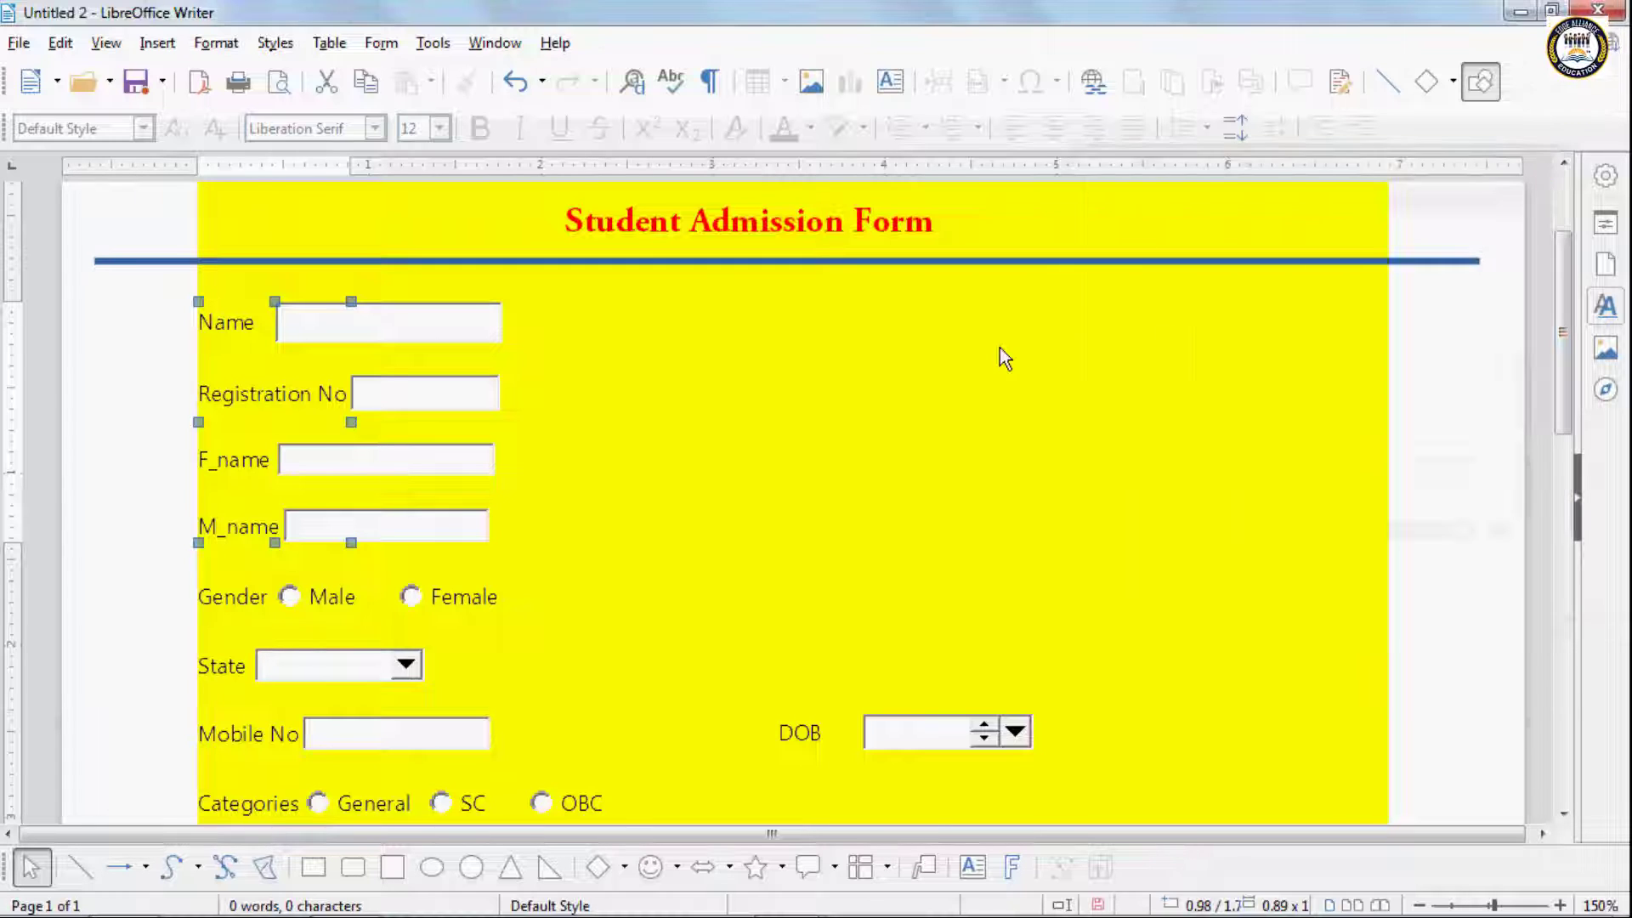
left_click(999, 347)
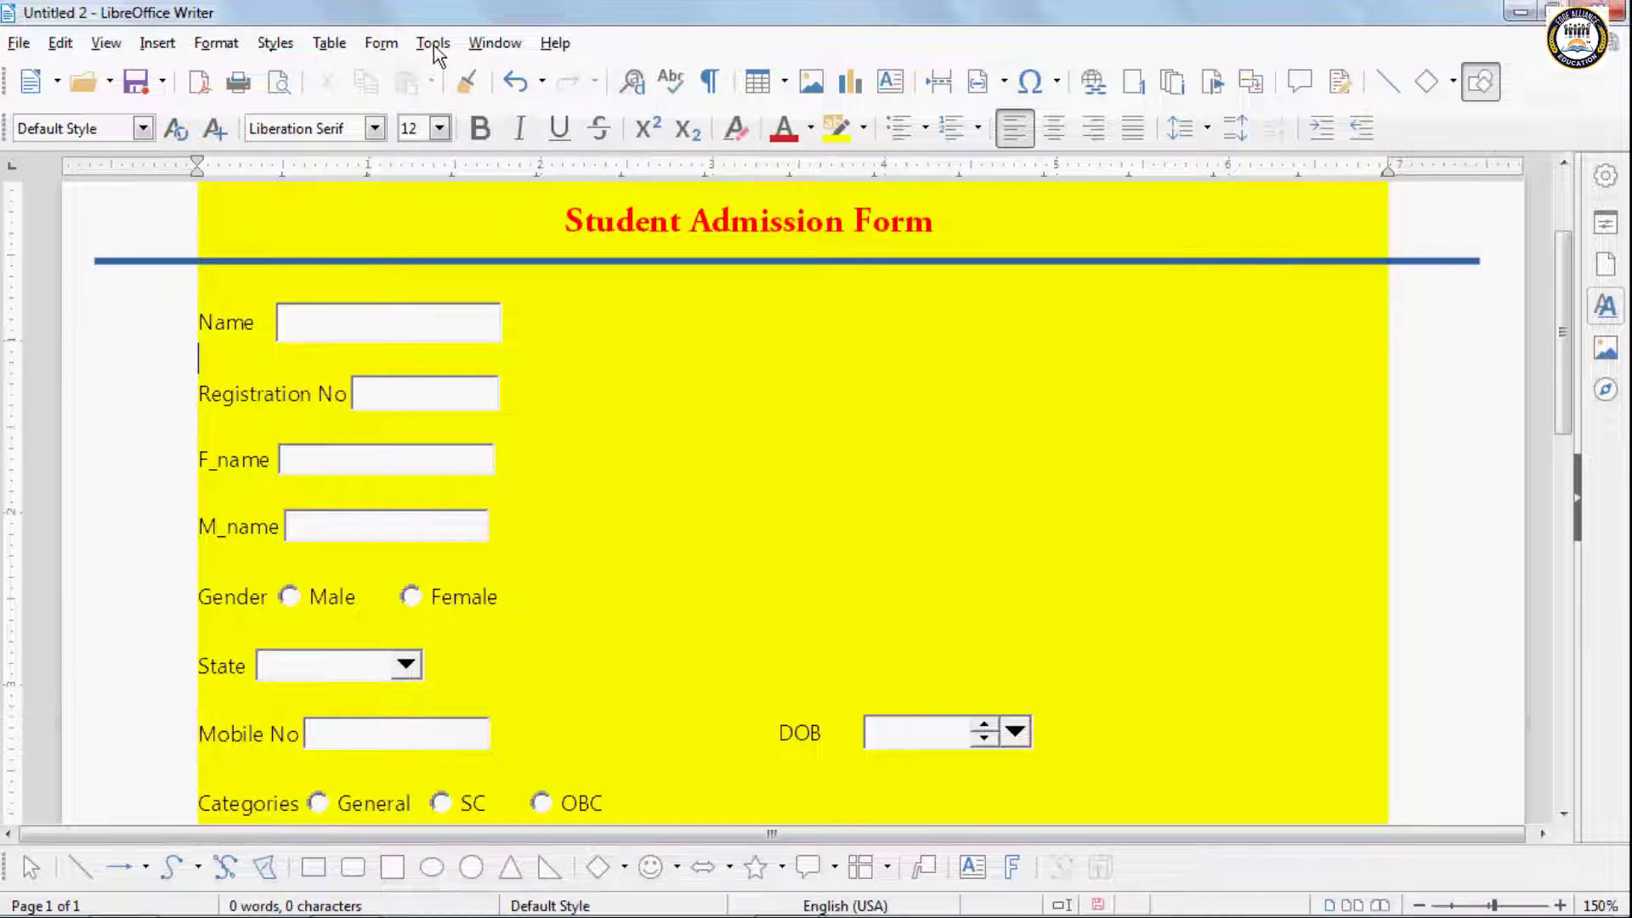
Step: Draw Label Field 14 at the form's top right, redrawing it once, and open its Properties
left_click(382, 44)
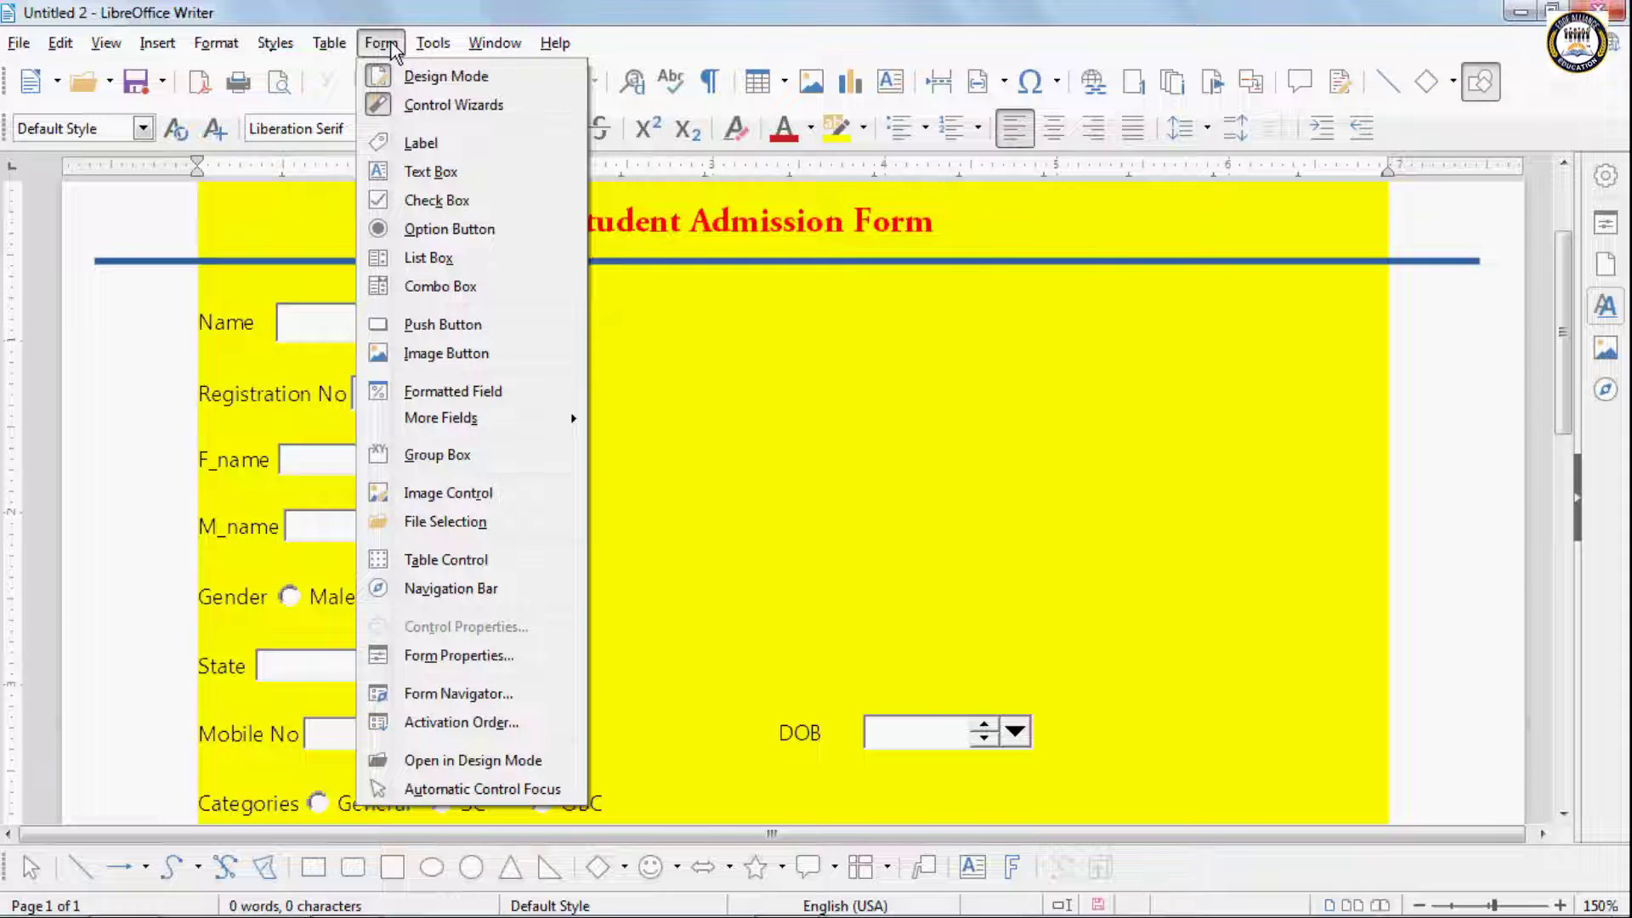
left_click(416, 145)
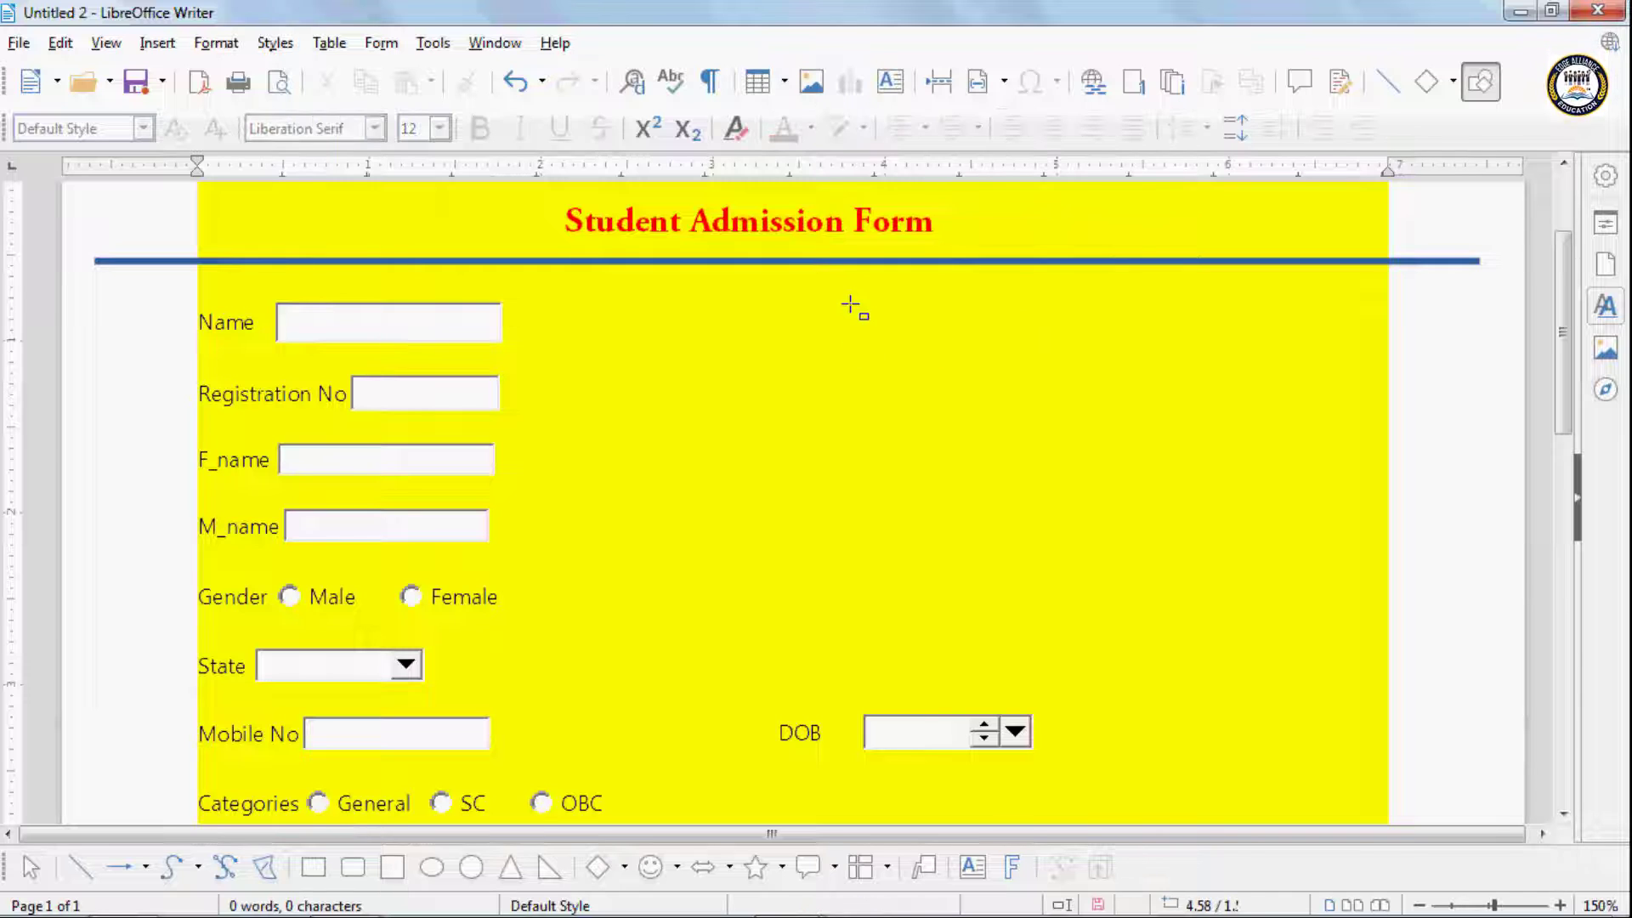
left_click_drag(998, 299, 1173, 337)
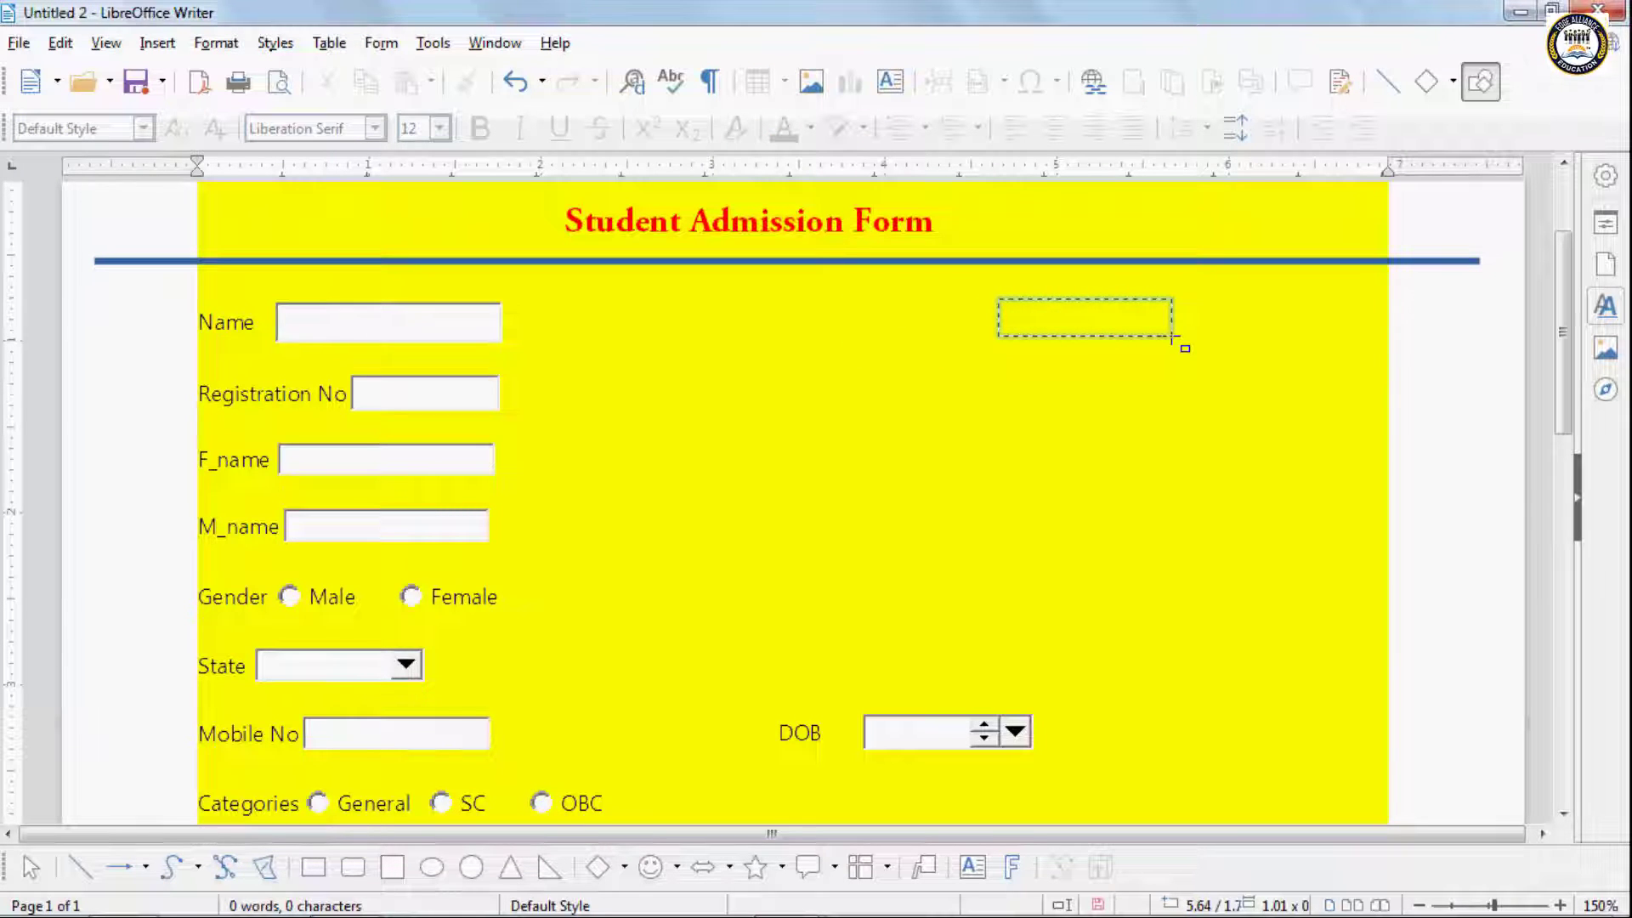
left_click_drag(1173, 338, 1218, 489)
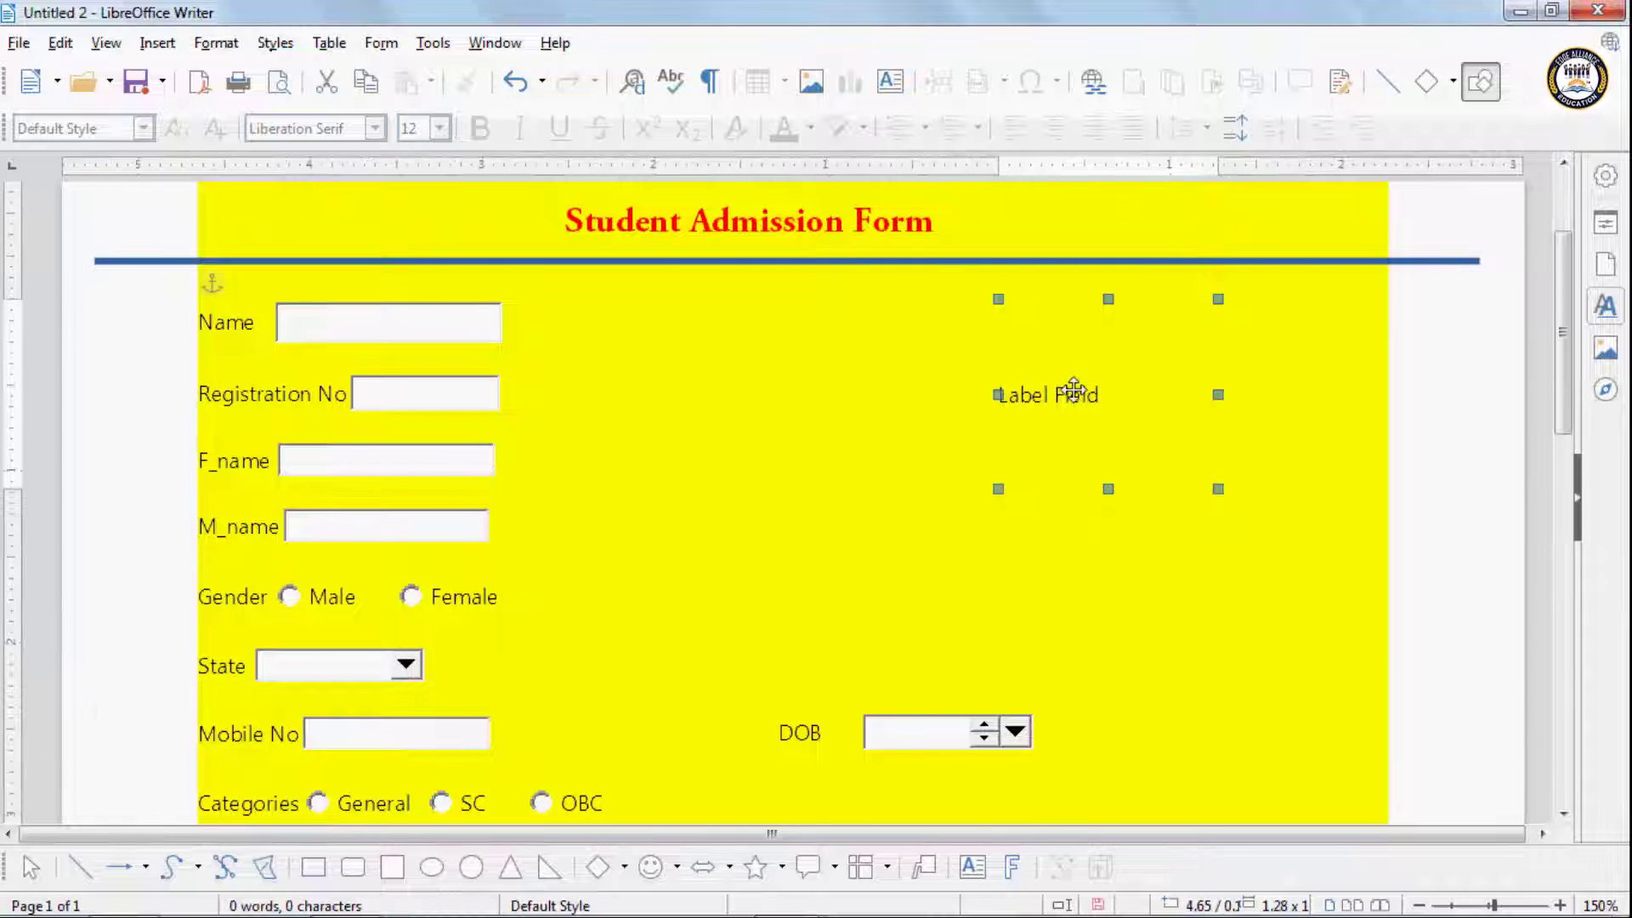
key("Delete")
left_click_drag(1043, 308, 1253, 352)
double_click(1152, 325)
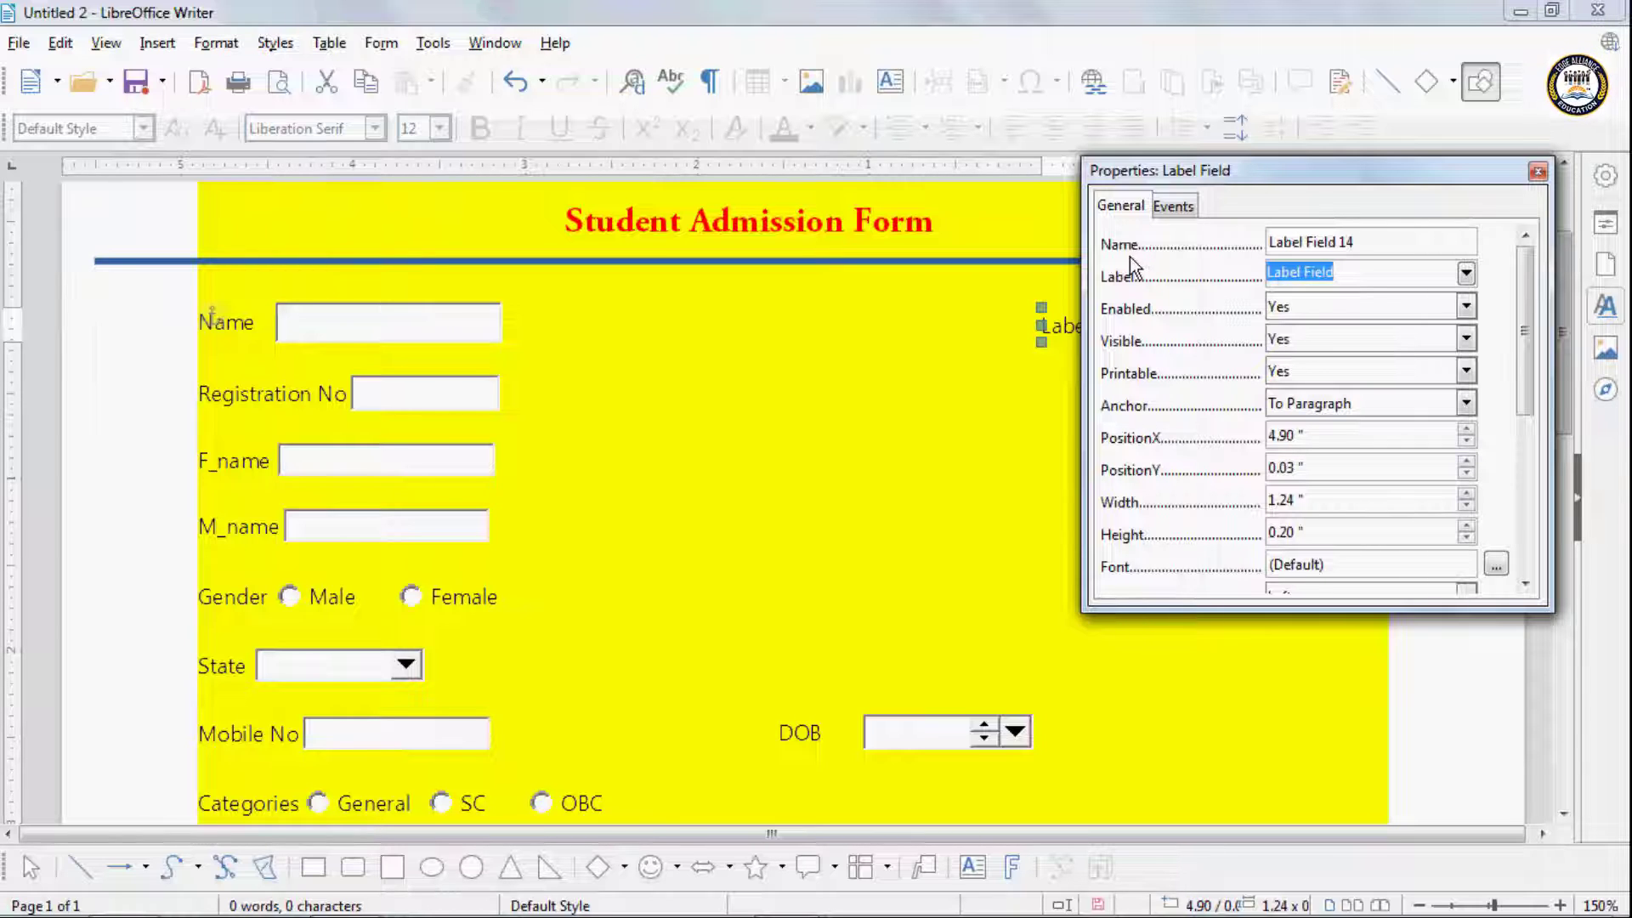
Step: Stretch the new label taller and change its text to 'Passport Size Photo'
left_click(1538, 171)
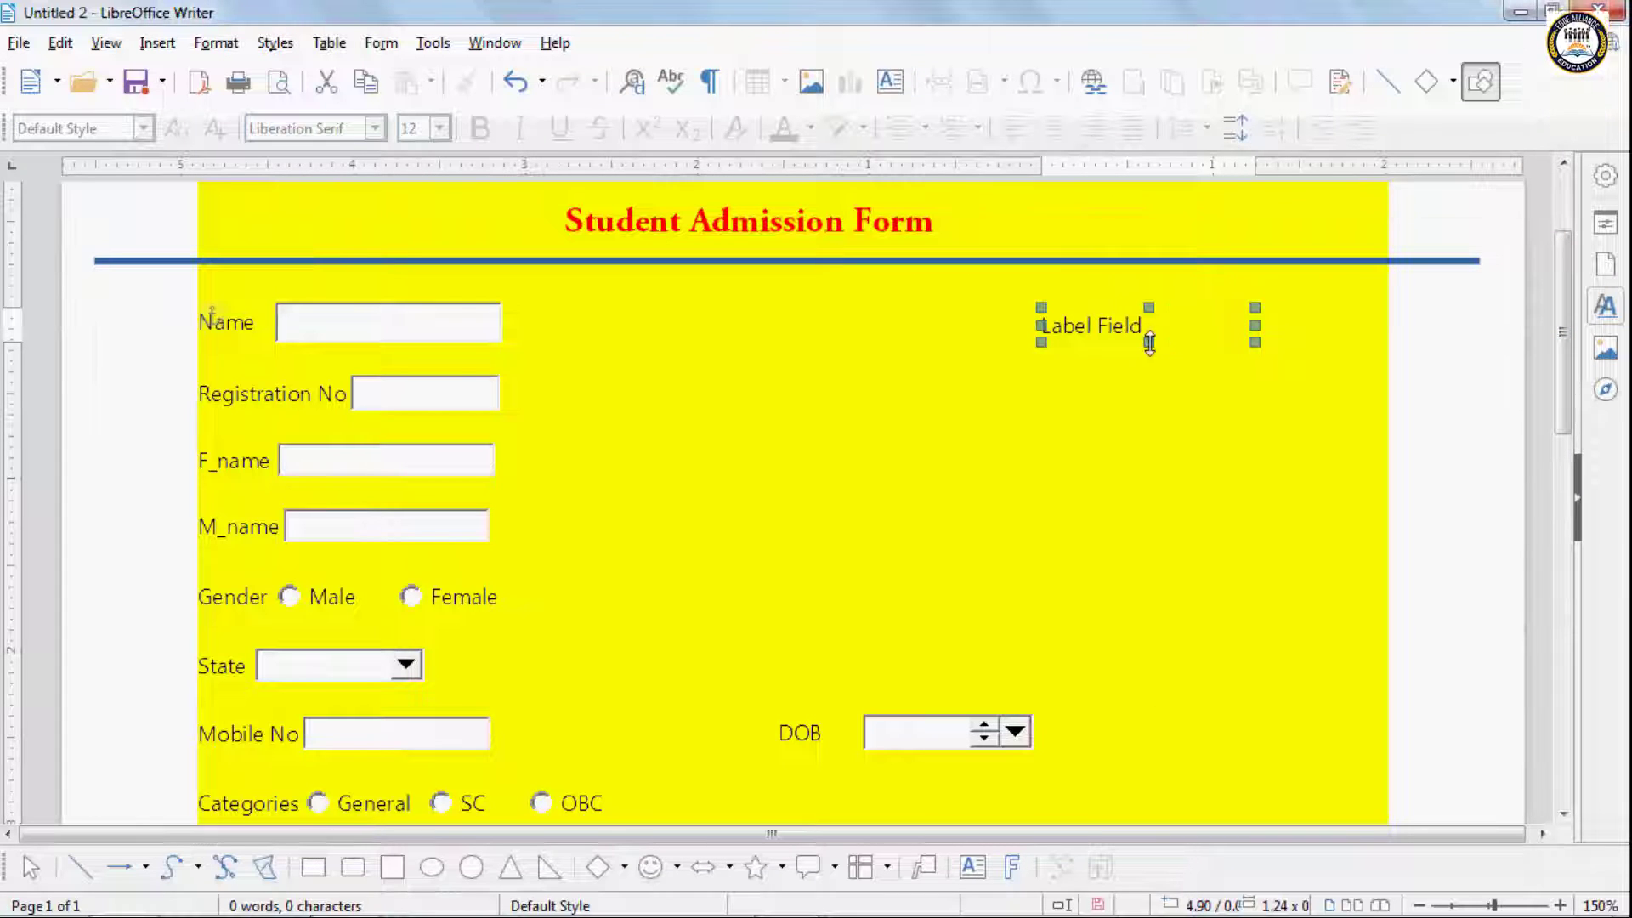
left_click_drag(1160, 348, 1148, 469)
right_click(1115, 387)
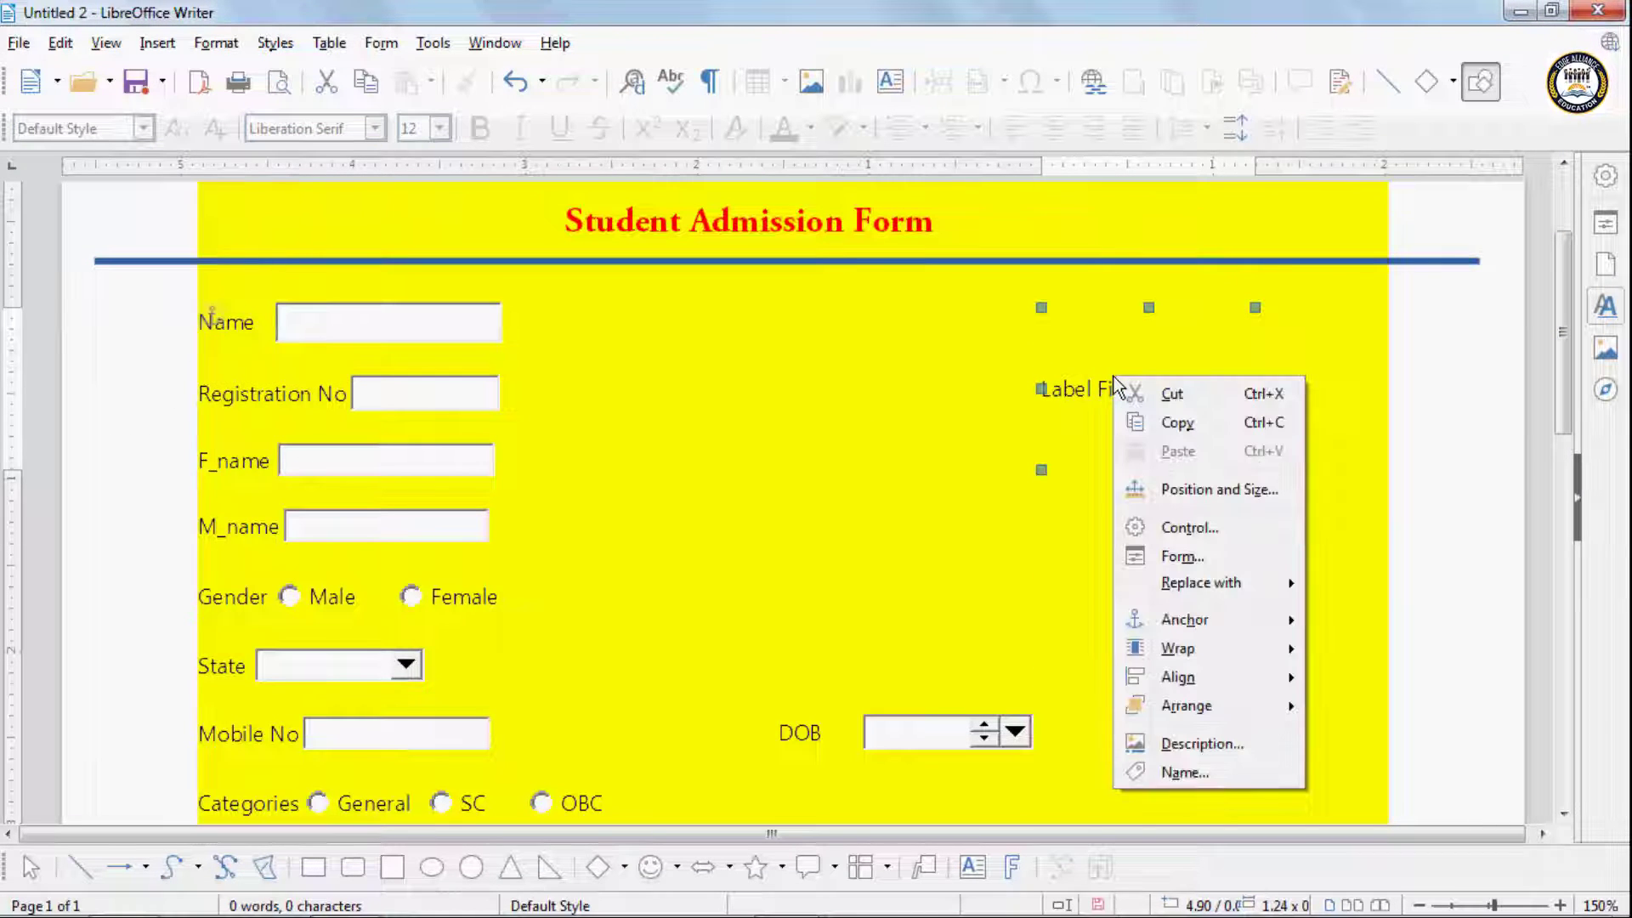
left_click(1180, 526)
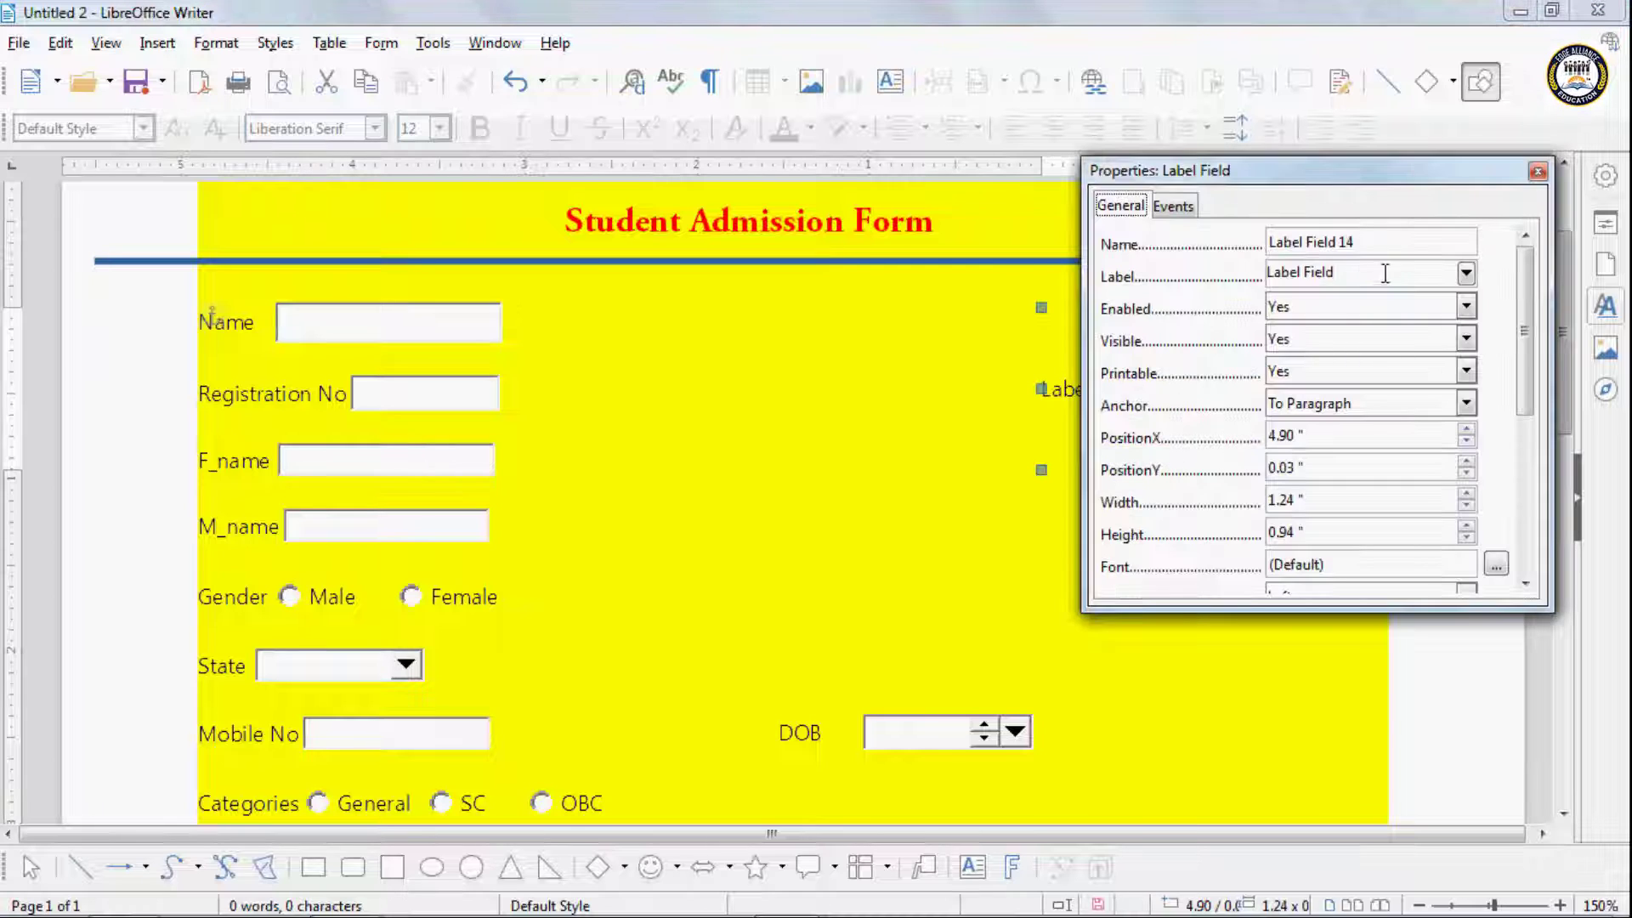
left_click_drag(1385, 273, 1032, 265)
type("Pass")
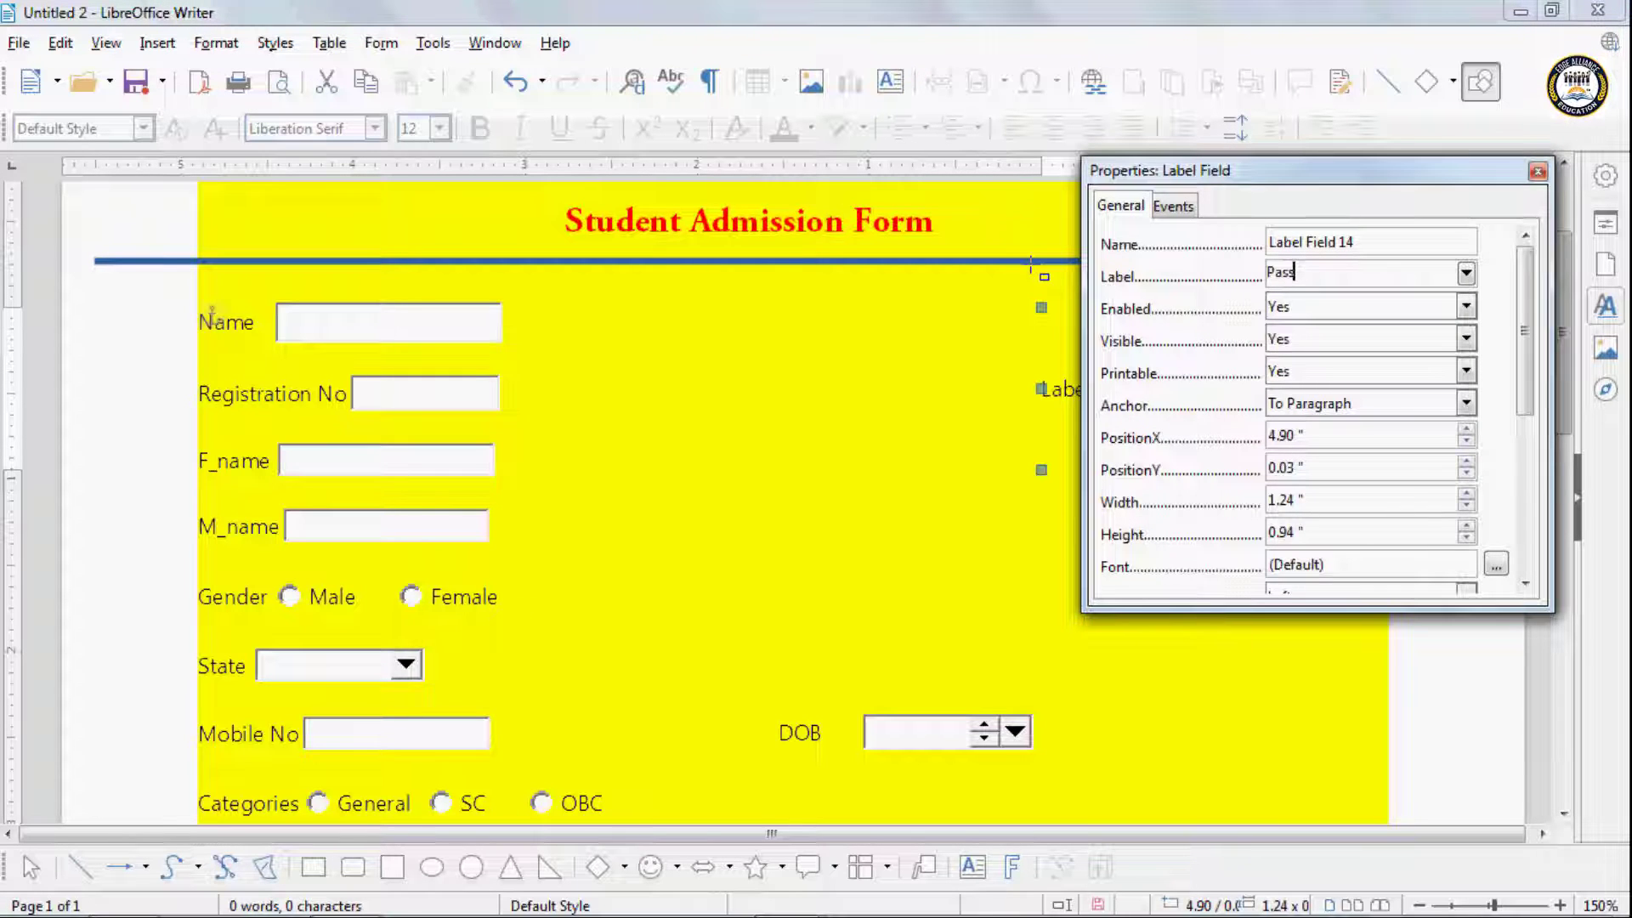
type("port S")
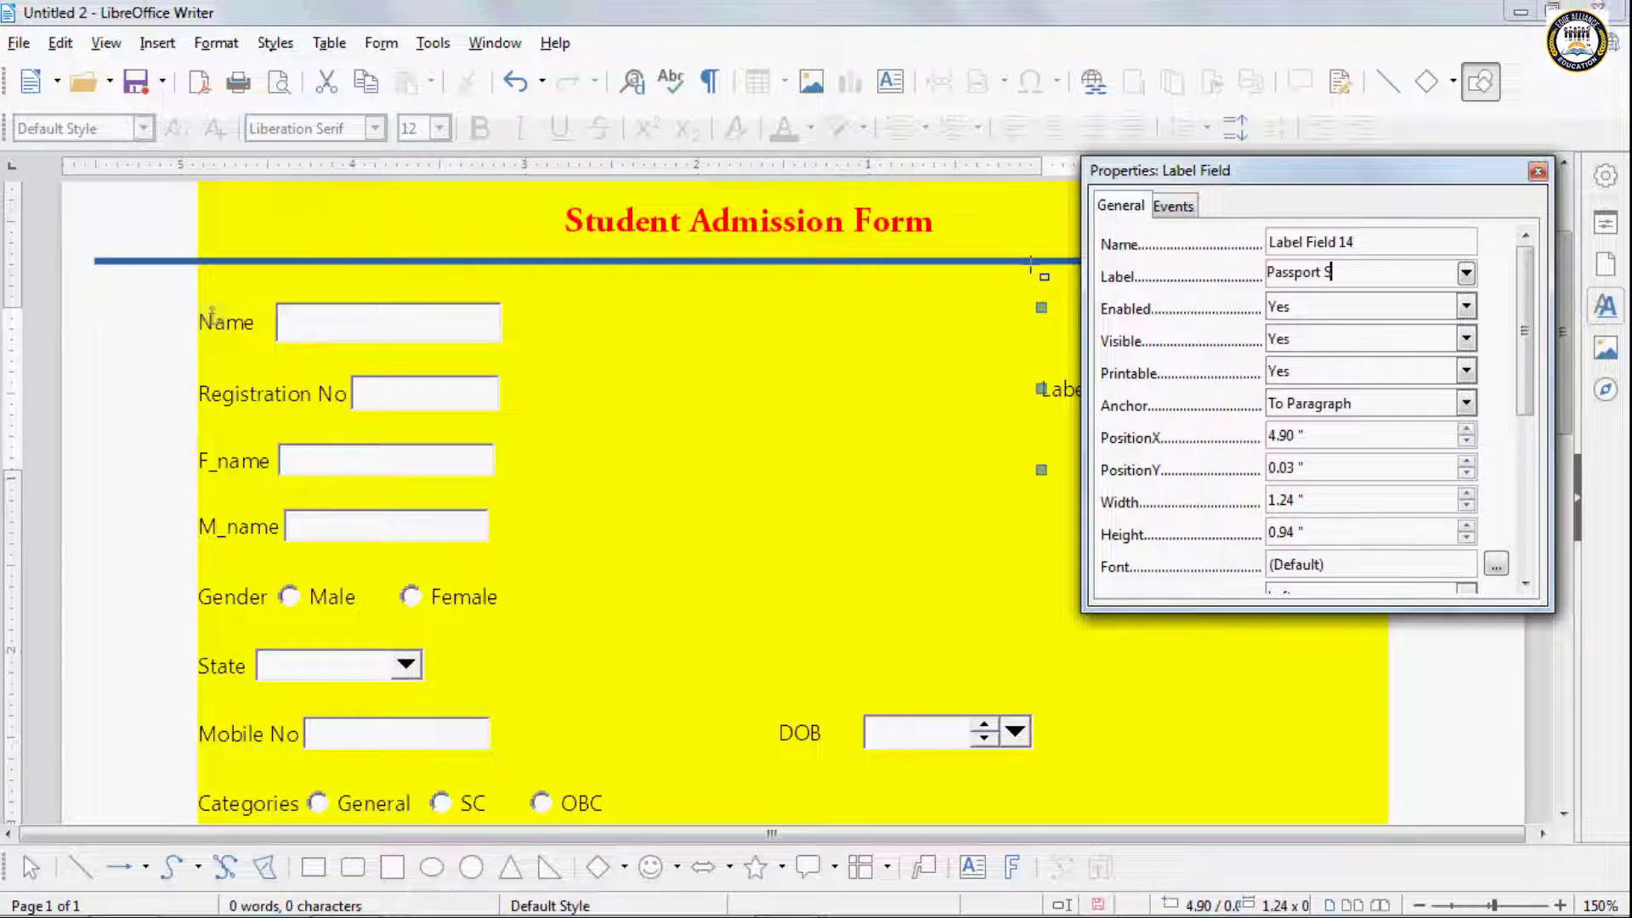
type("ize Photo")
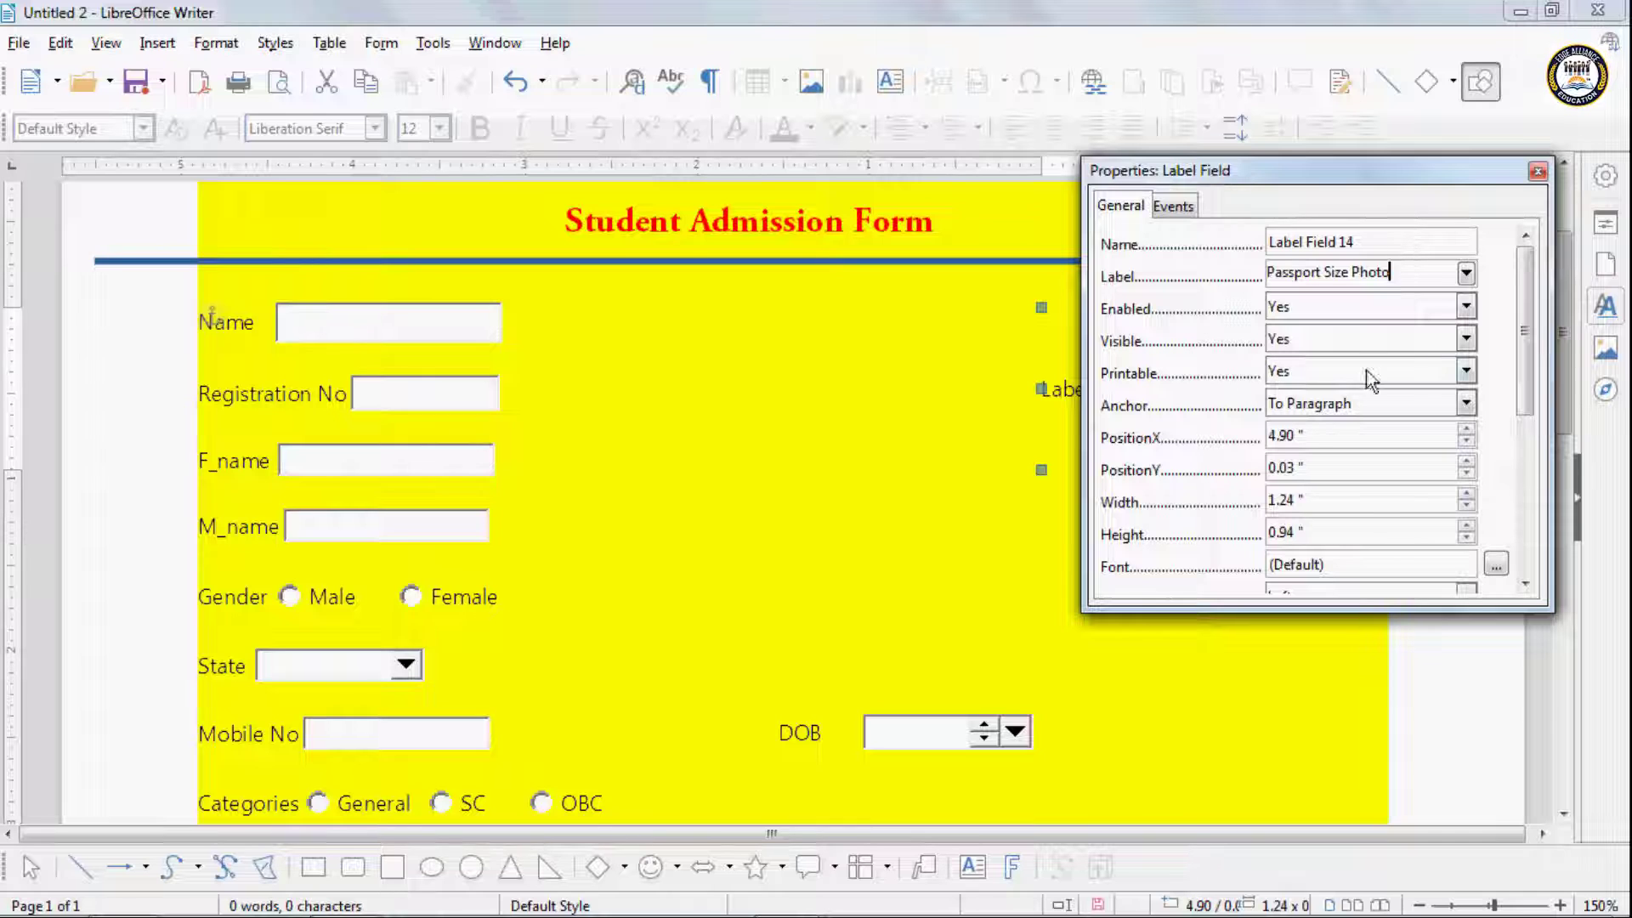
Step: Centre the label text, keeping the background colour unchanged
left_click_drag(1525, 405, 1540, 541)
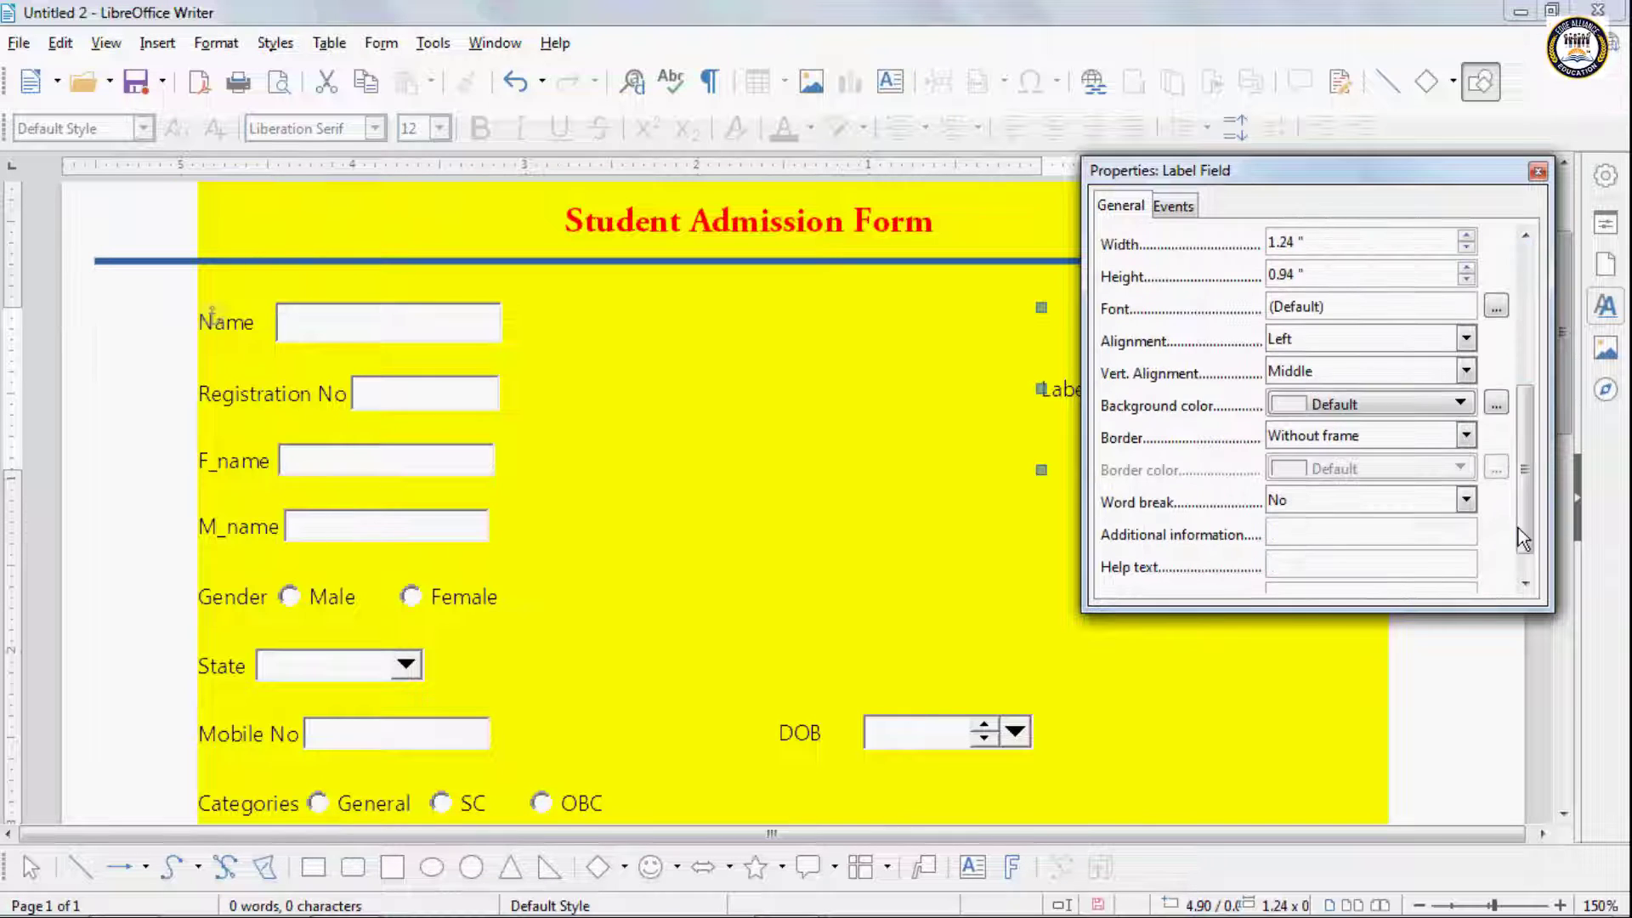
left_click(1295, 344)
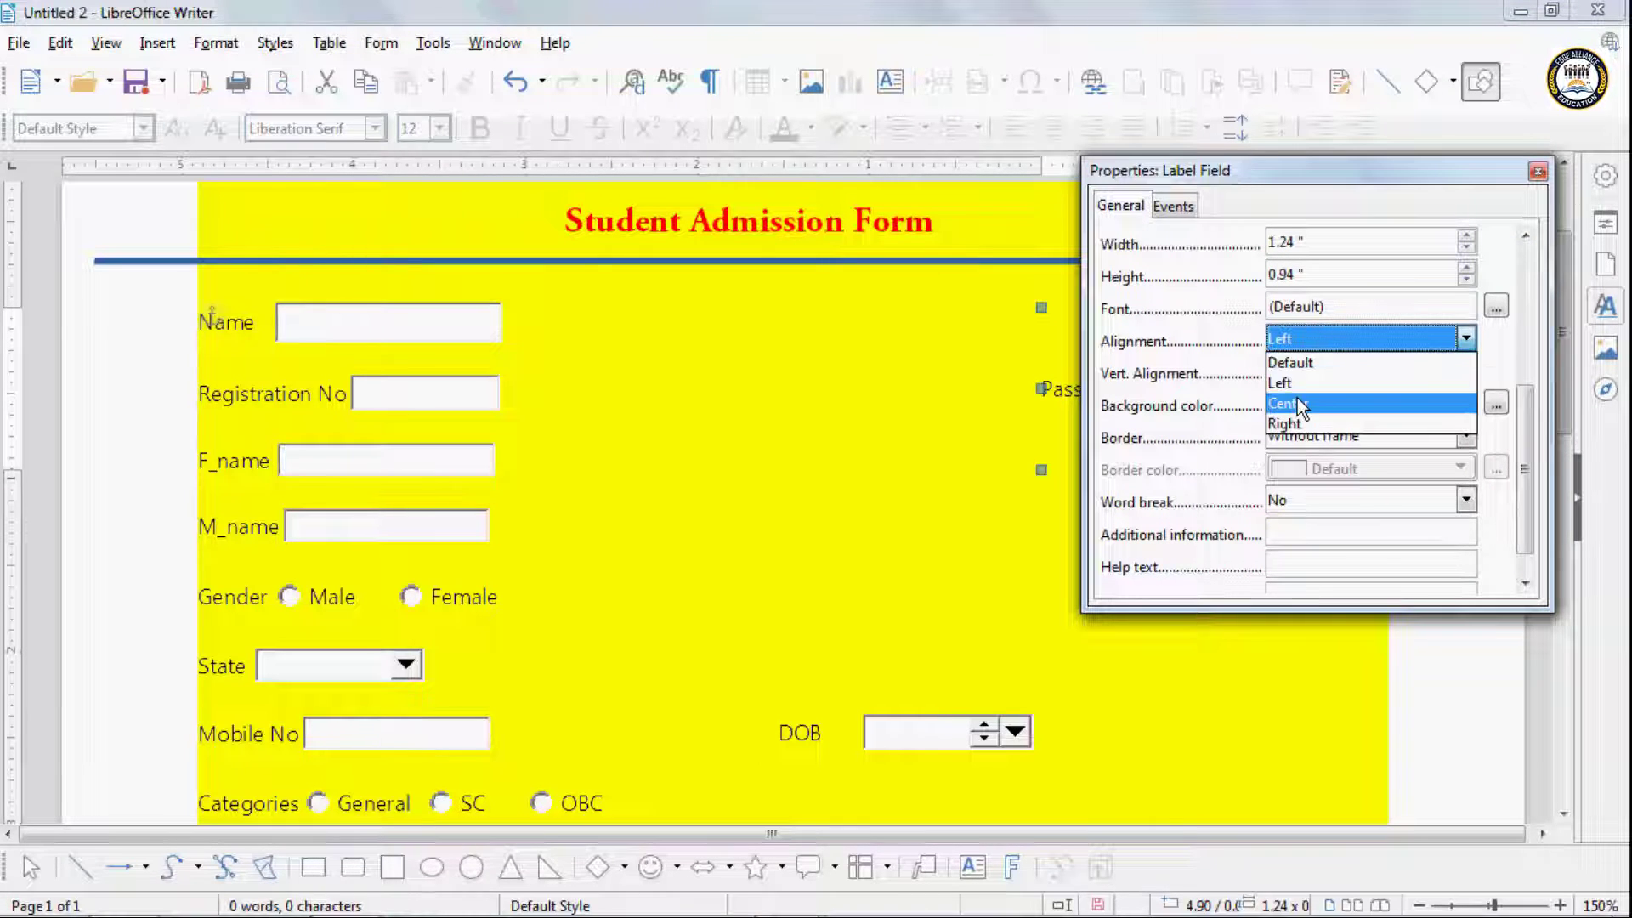
left_click(1297, 397)
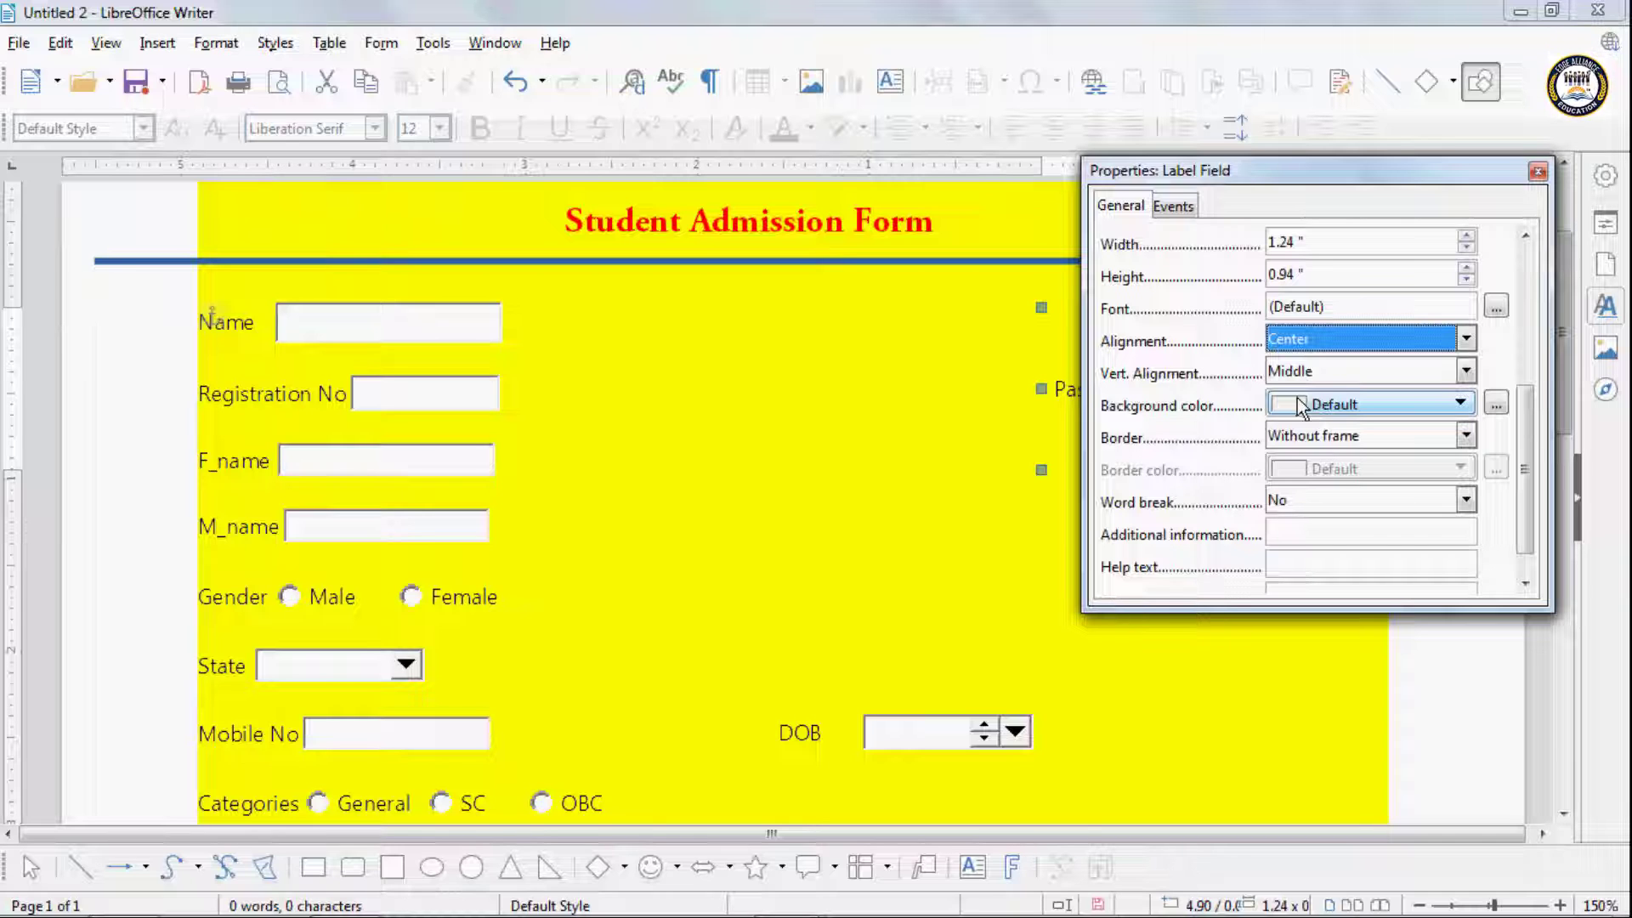
left_click_drag(1248, 162, 1356, 90)
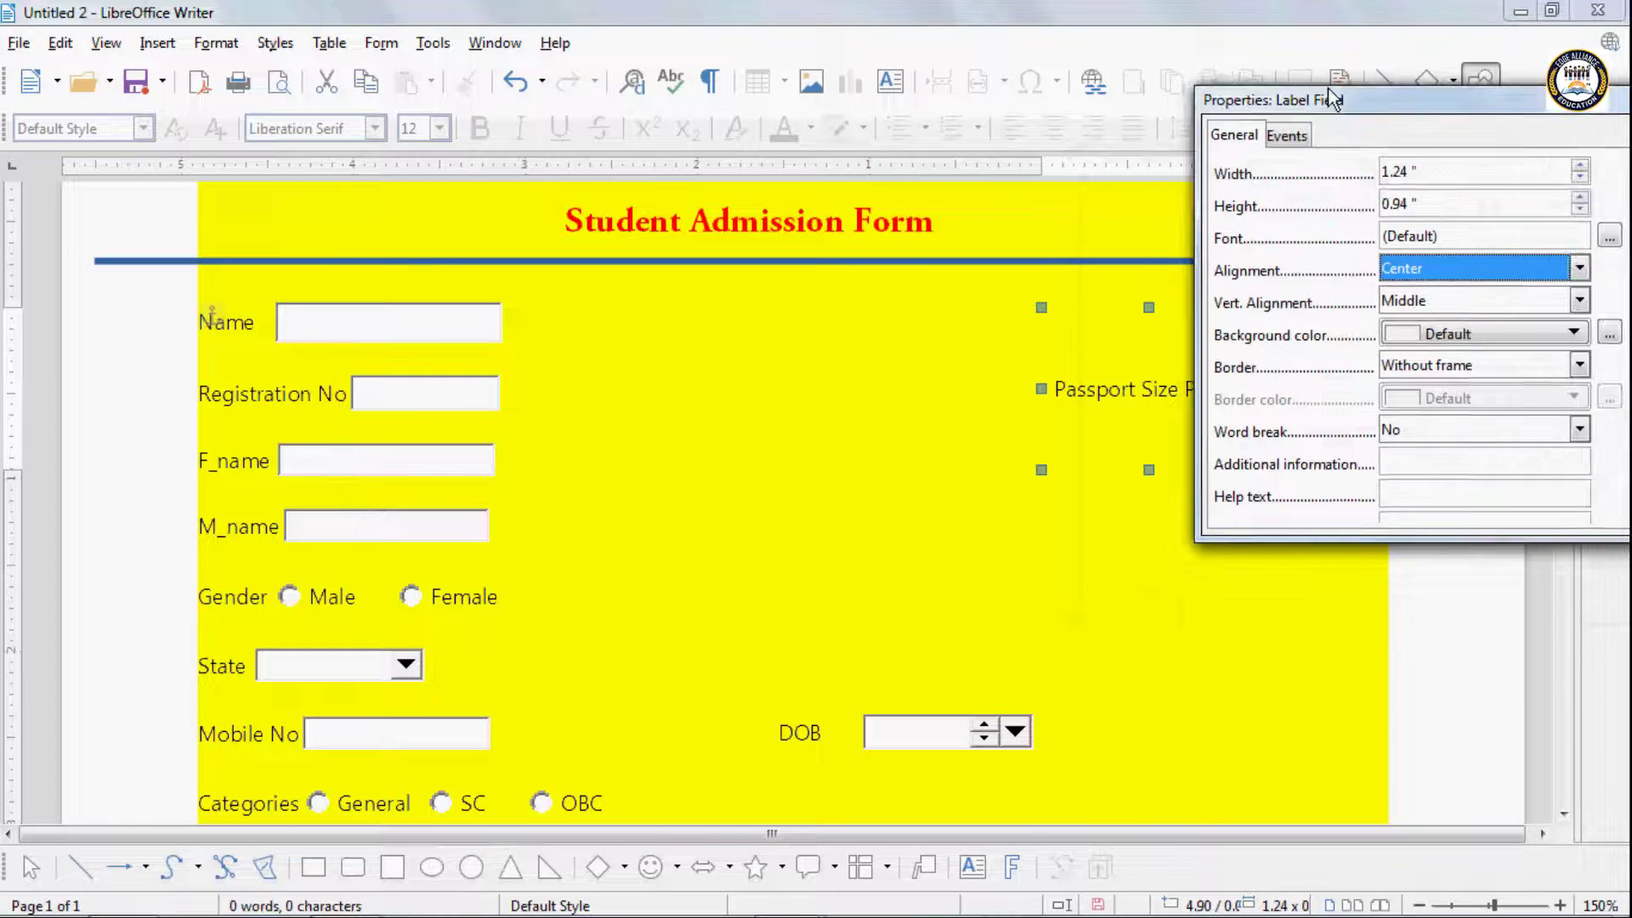
left_click(1416, 328)
left_click(1451, 338)
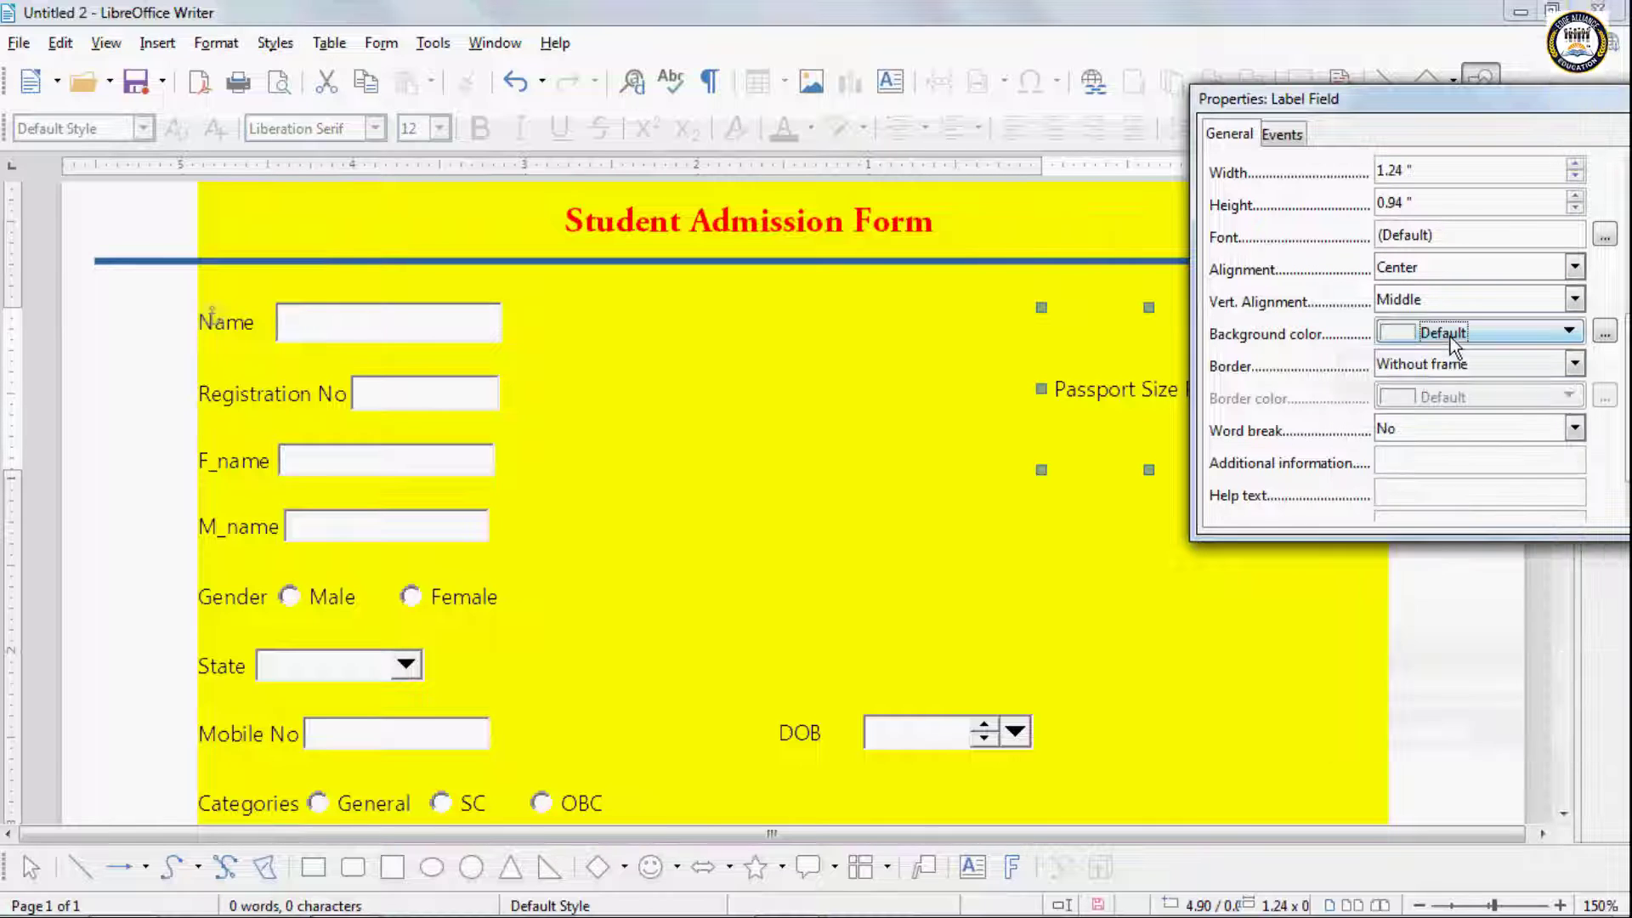
Step: Give the Passport Size Photo label a 3D look border
left_click(1445, 364)
left_click(1429, 406)
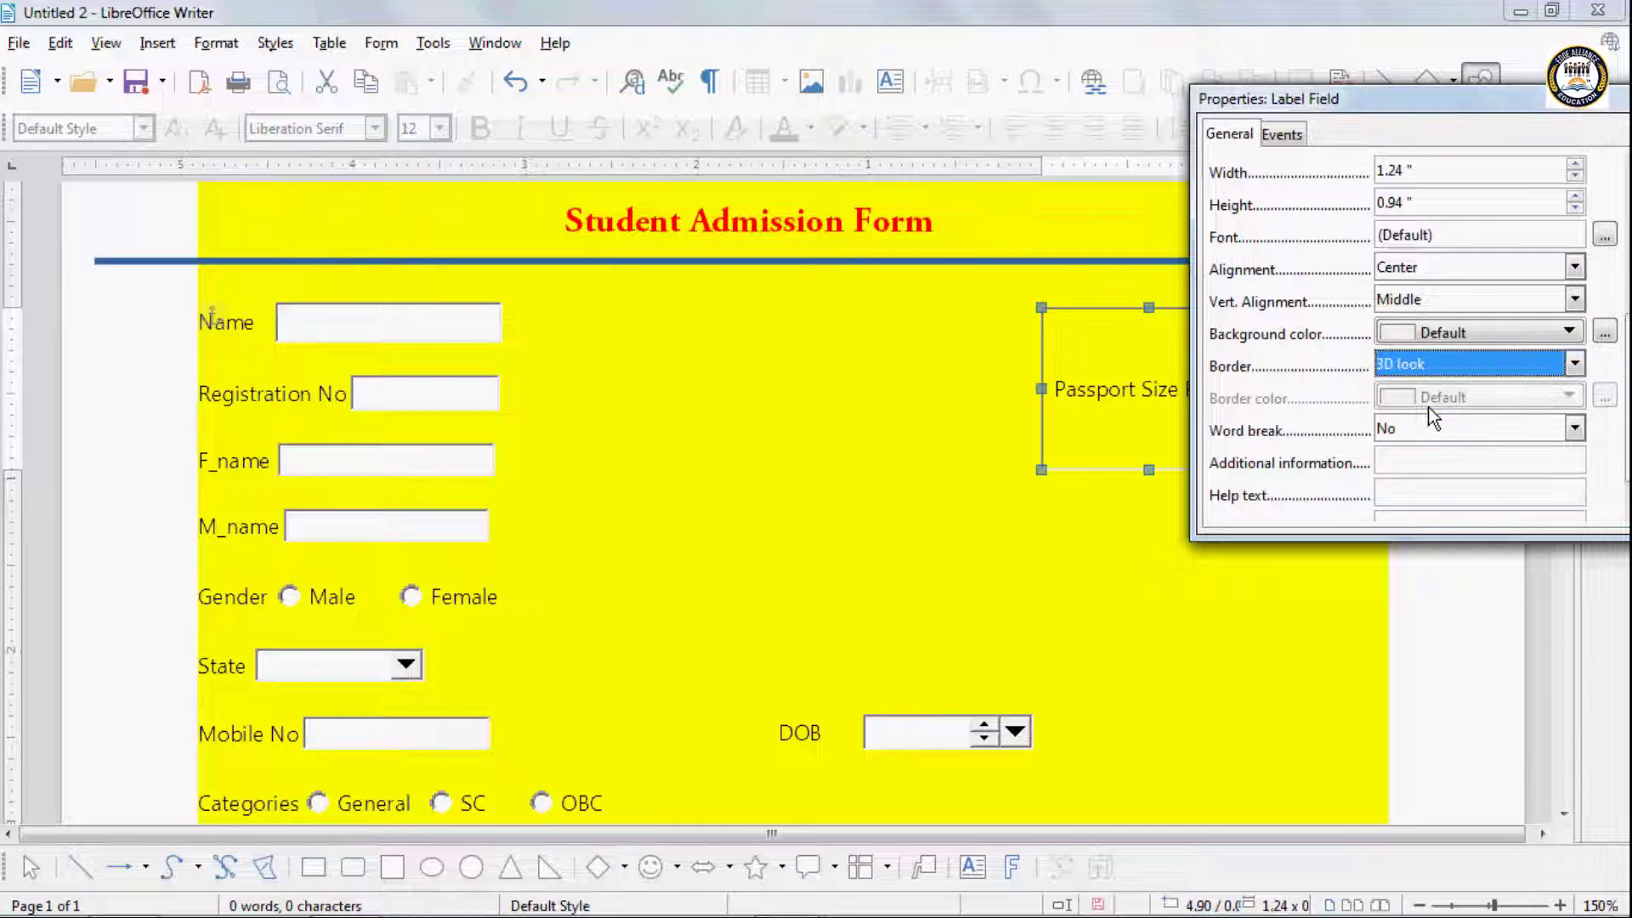
left_click(1445, 364)
left_click(1427, 441)
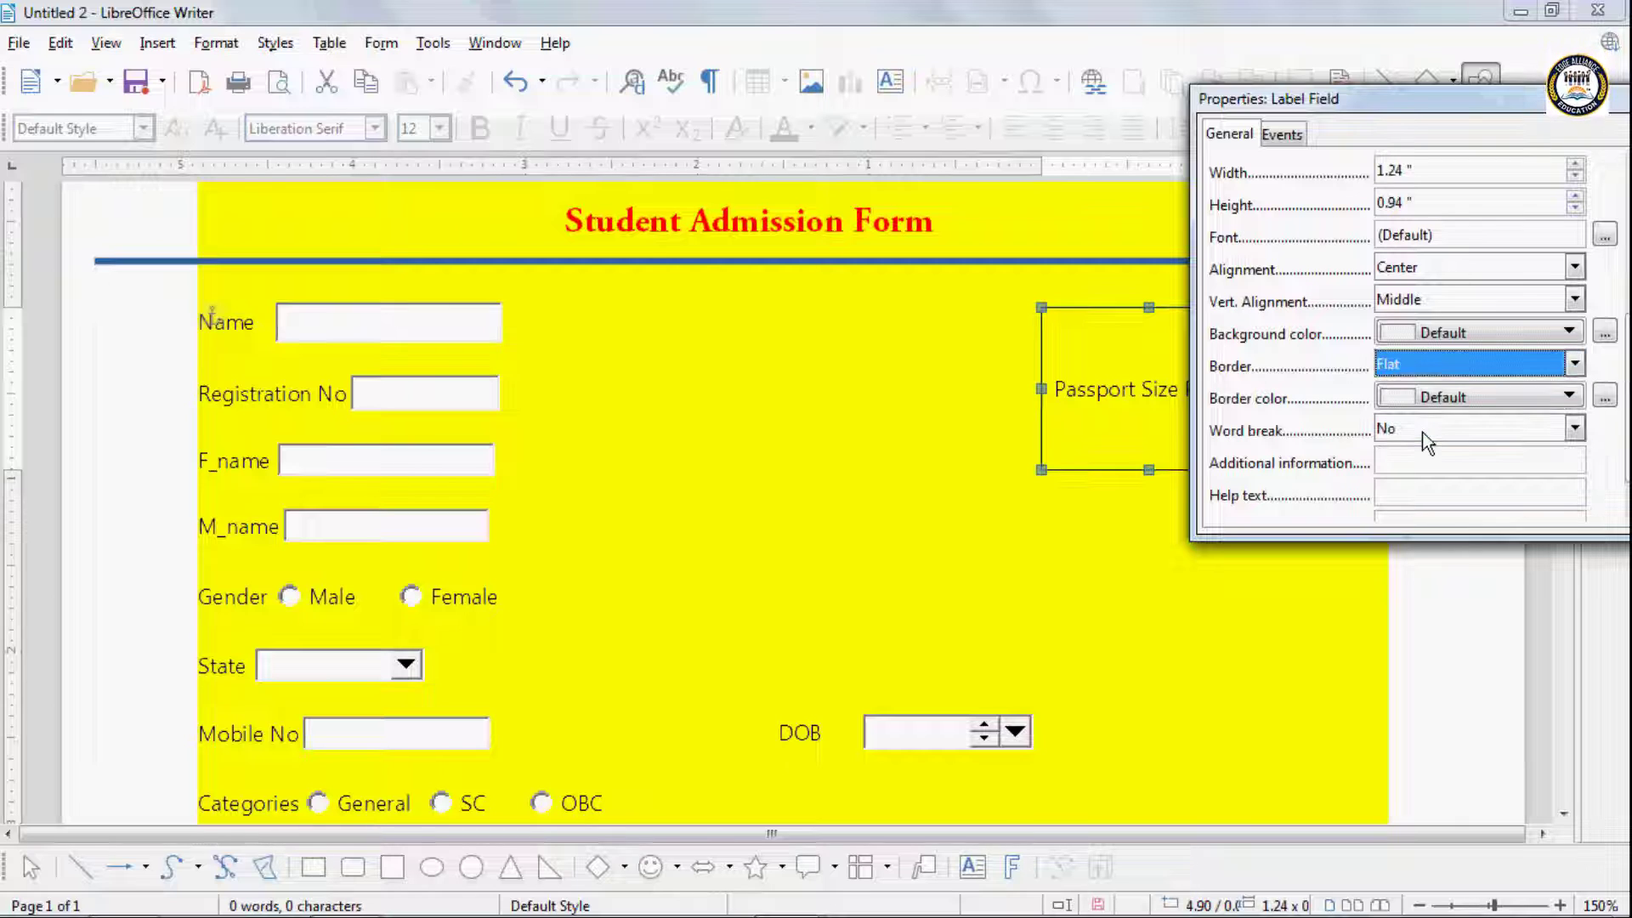
left_click(1433, 366)
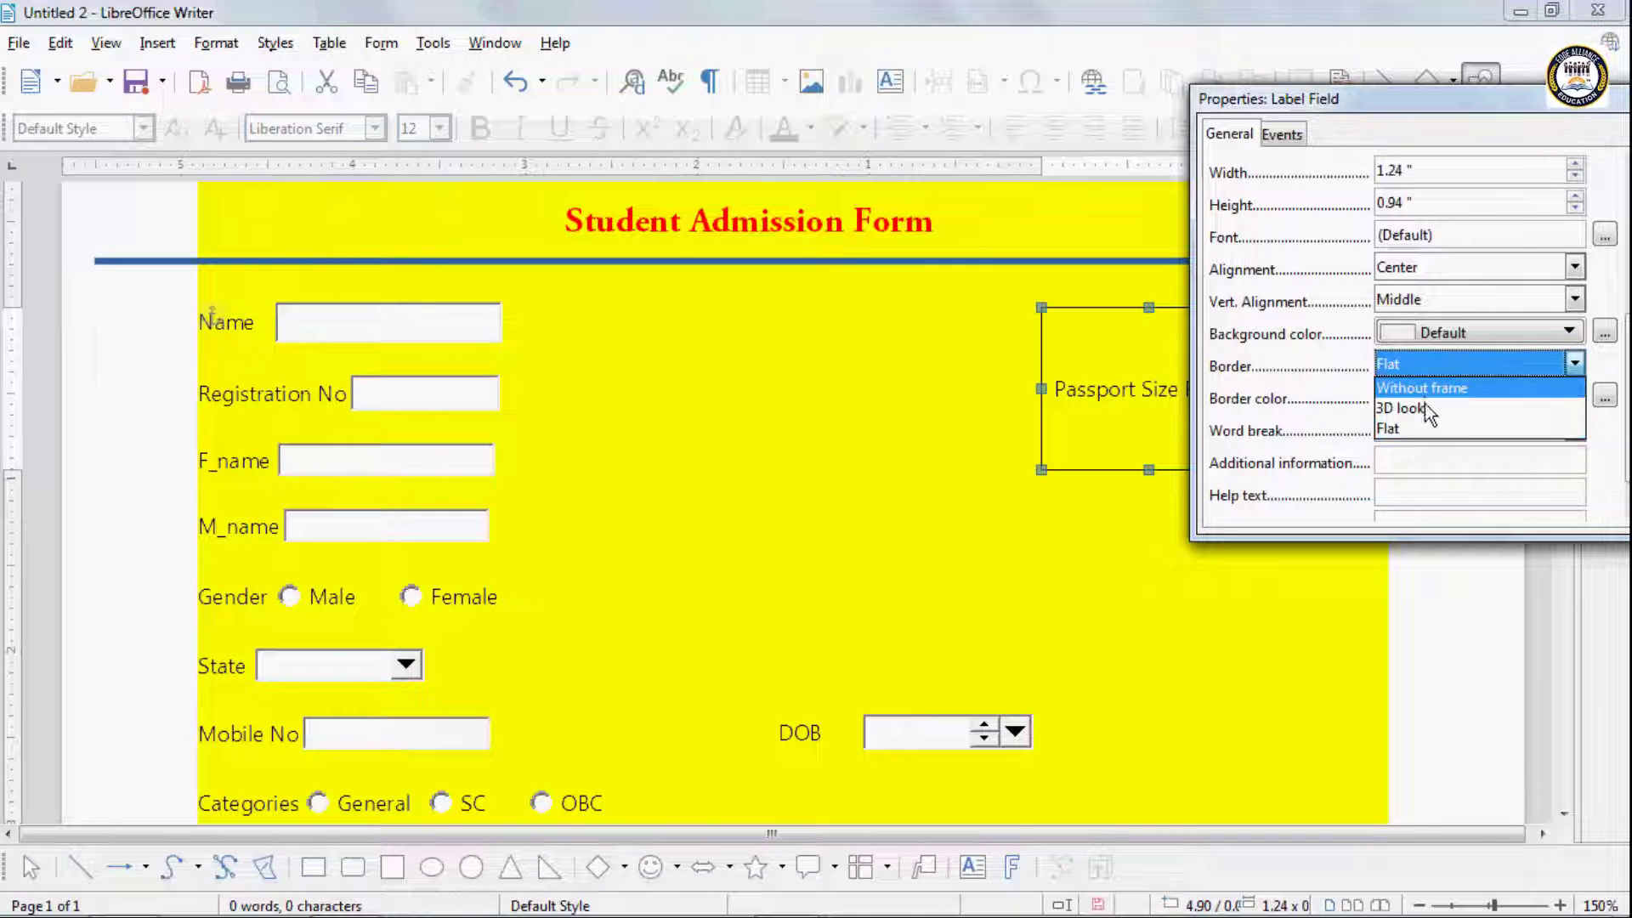
left_click(1426, 408)
Step: Close the label properties and stretch the Passport Size Photo box taller
left_click_drag(1600, 113, 1440, 130)
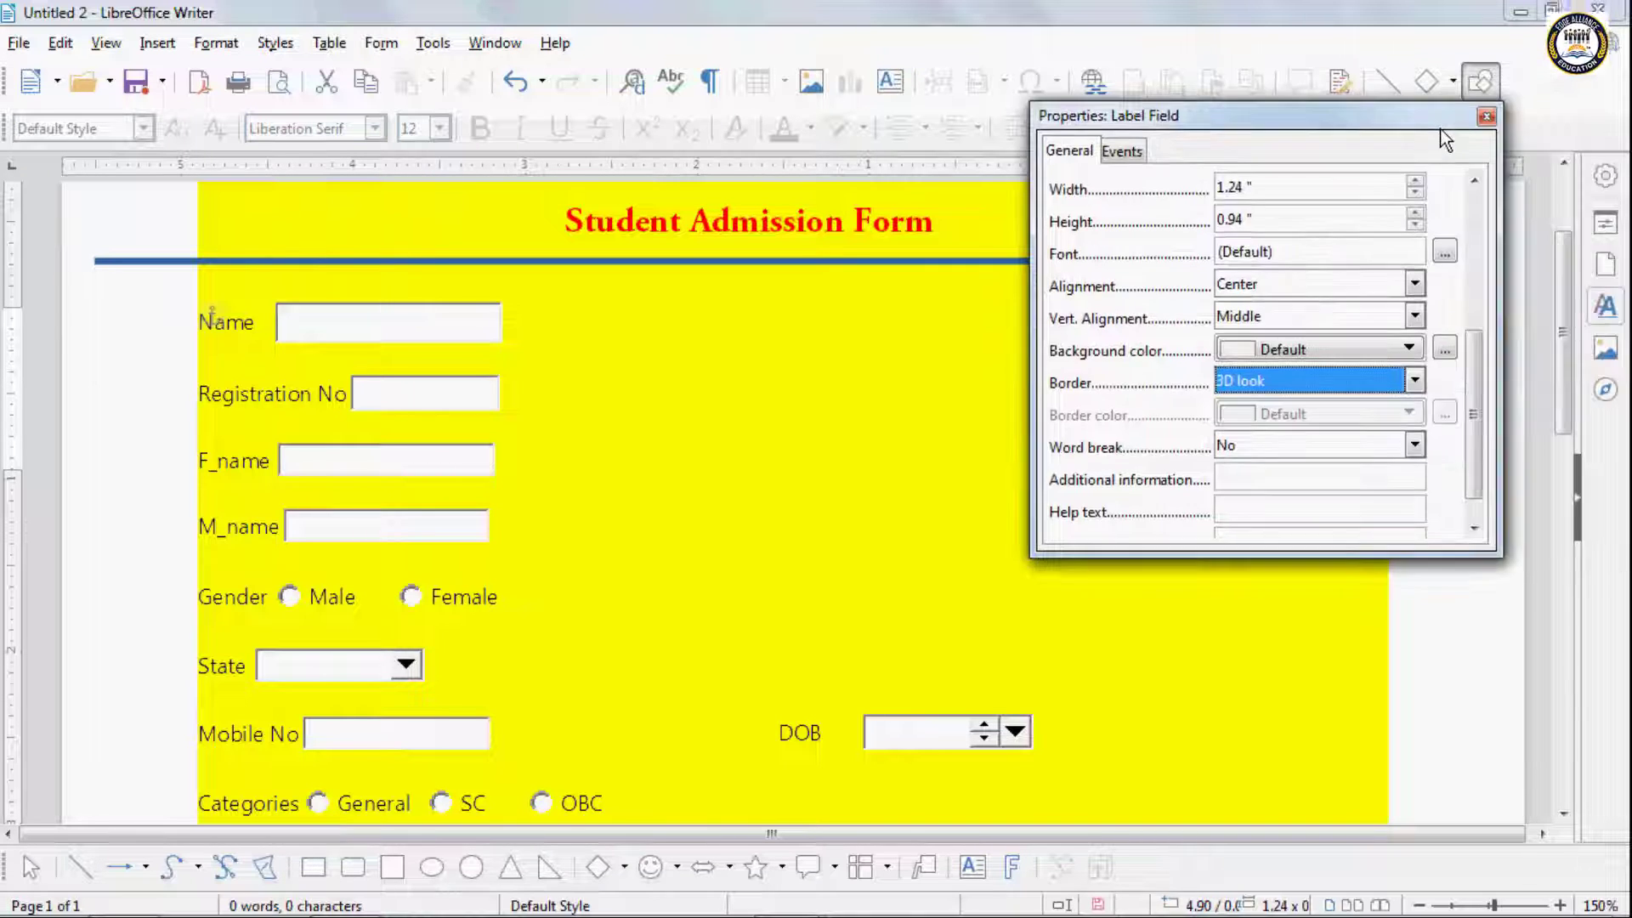
left_click(1487, 116)
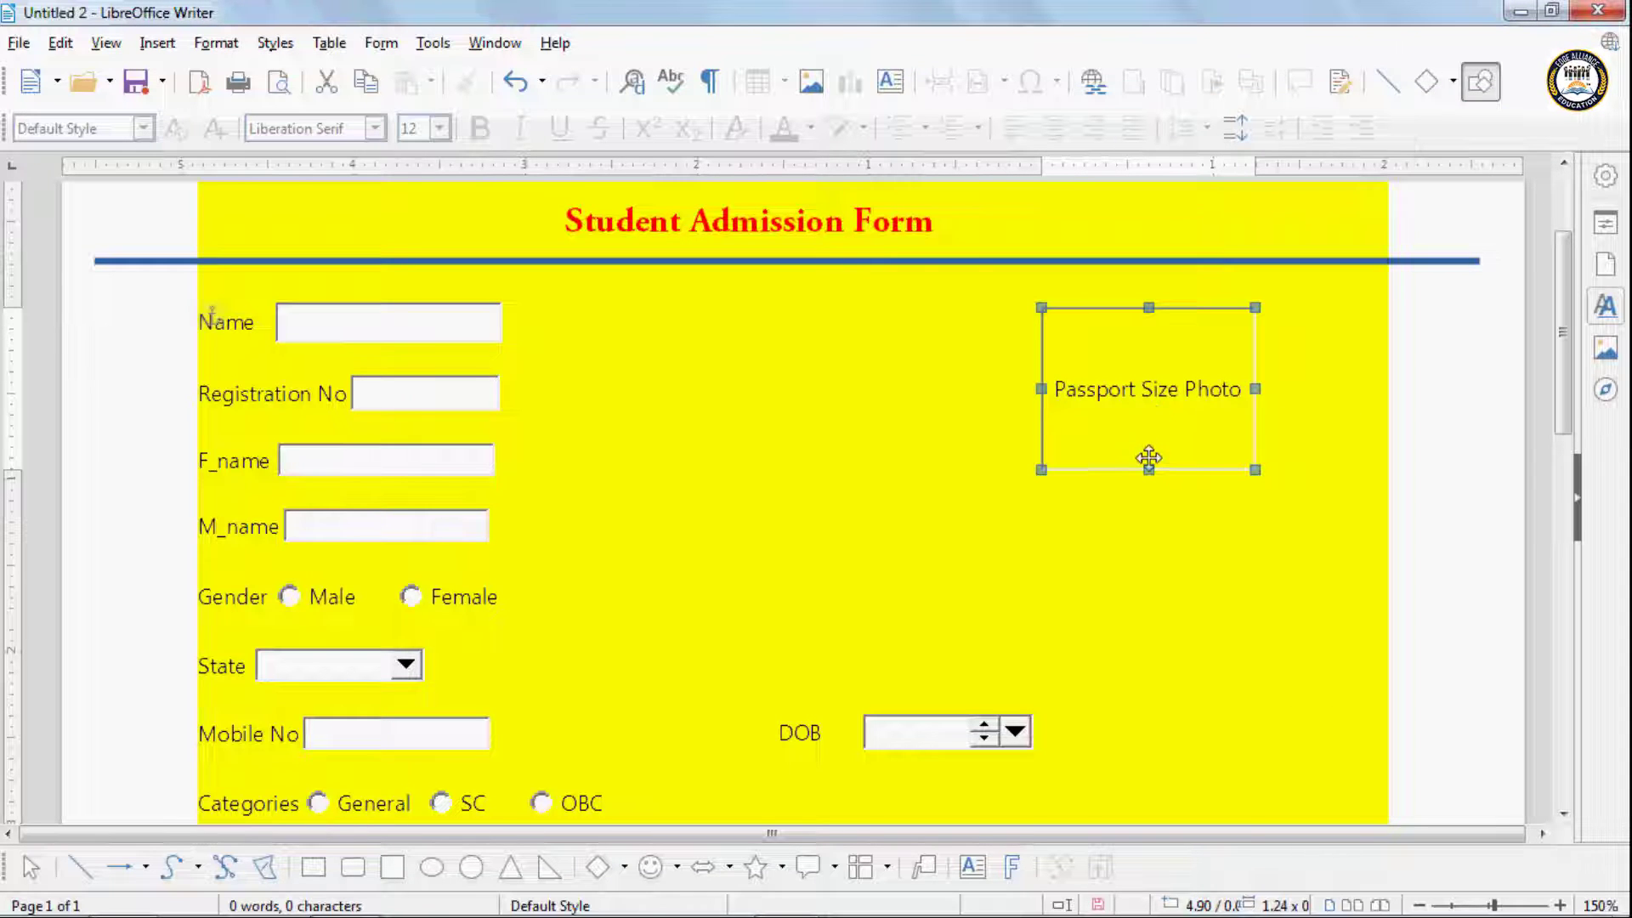
left_click(1148, 481)
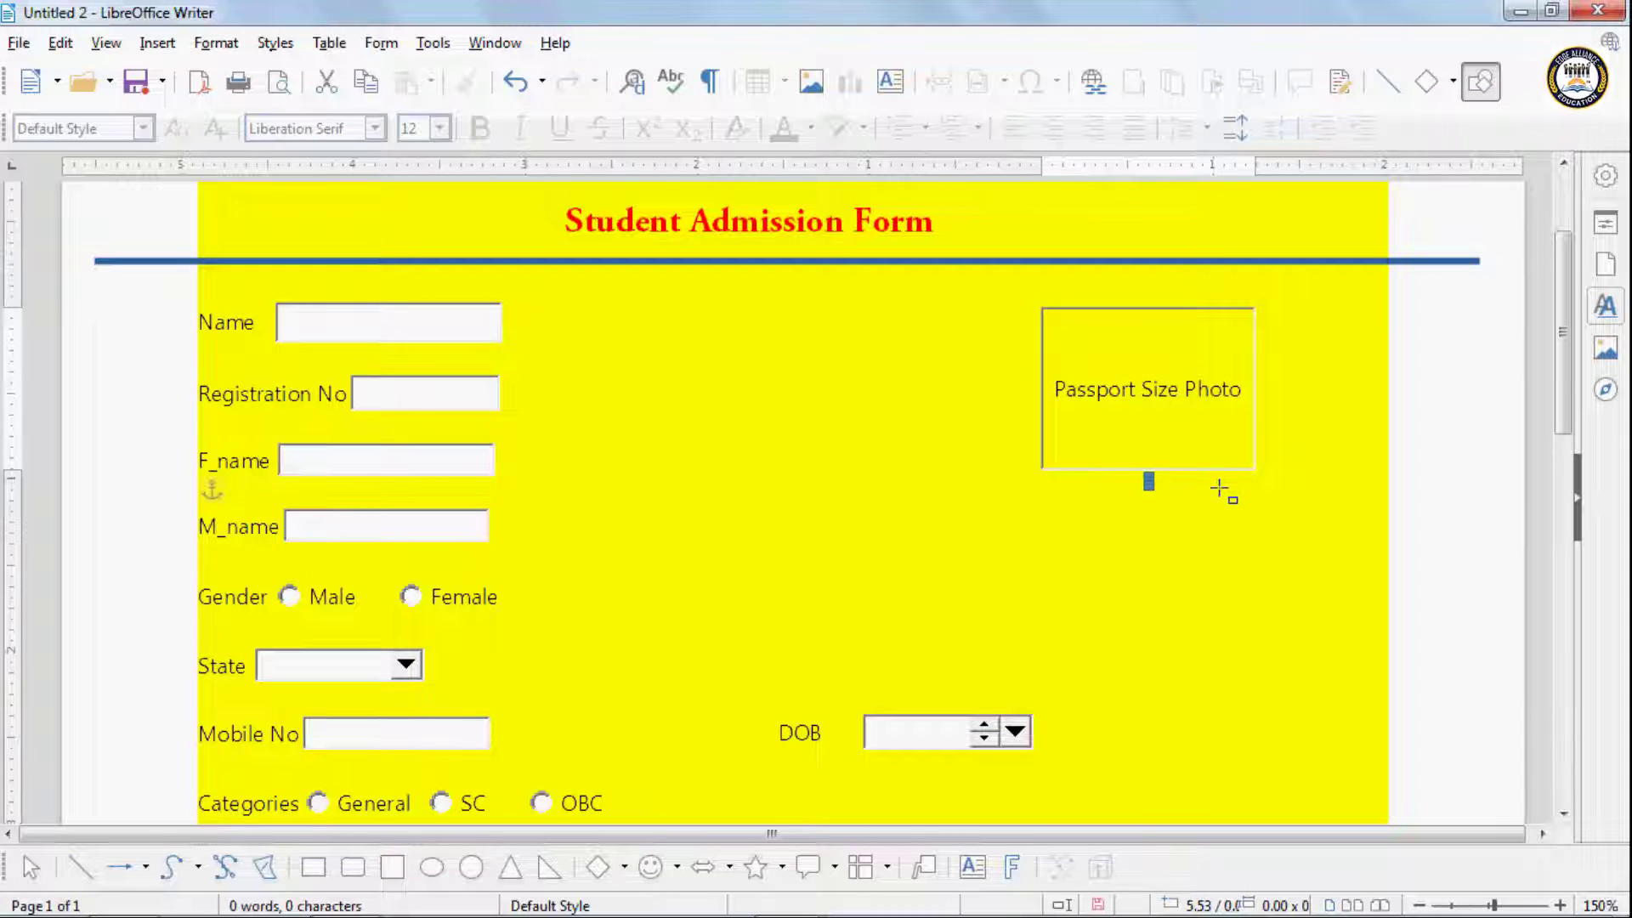
left_click(1163, 466)
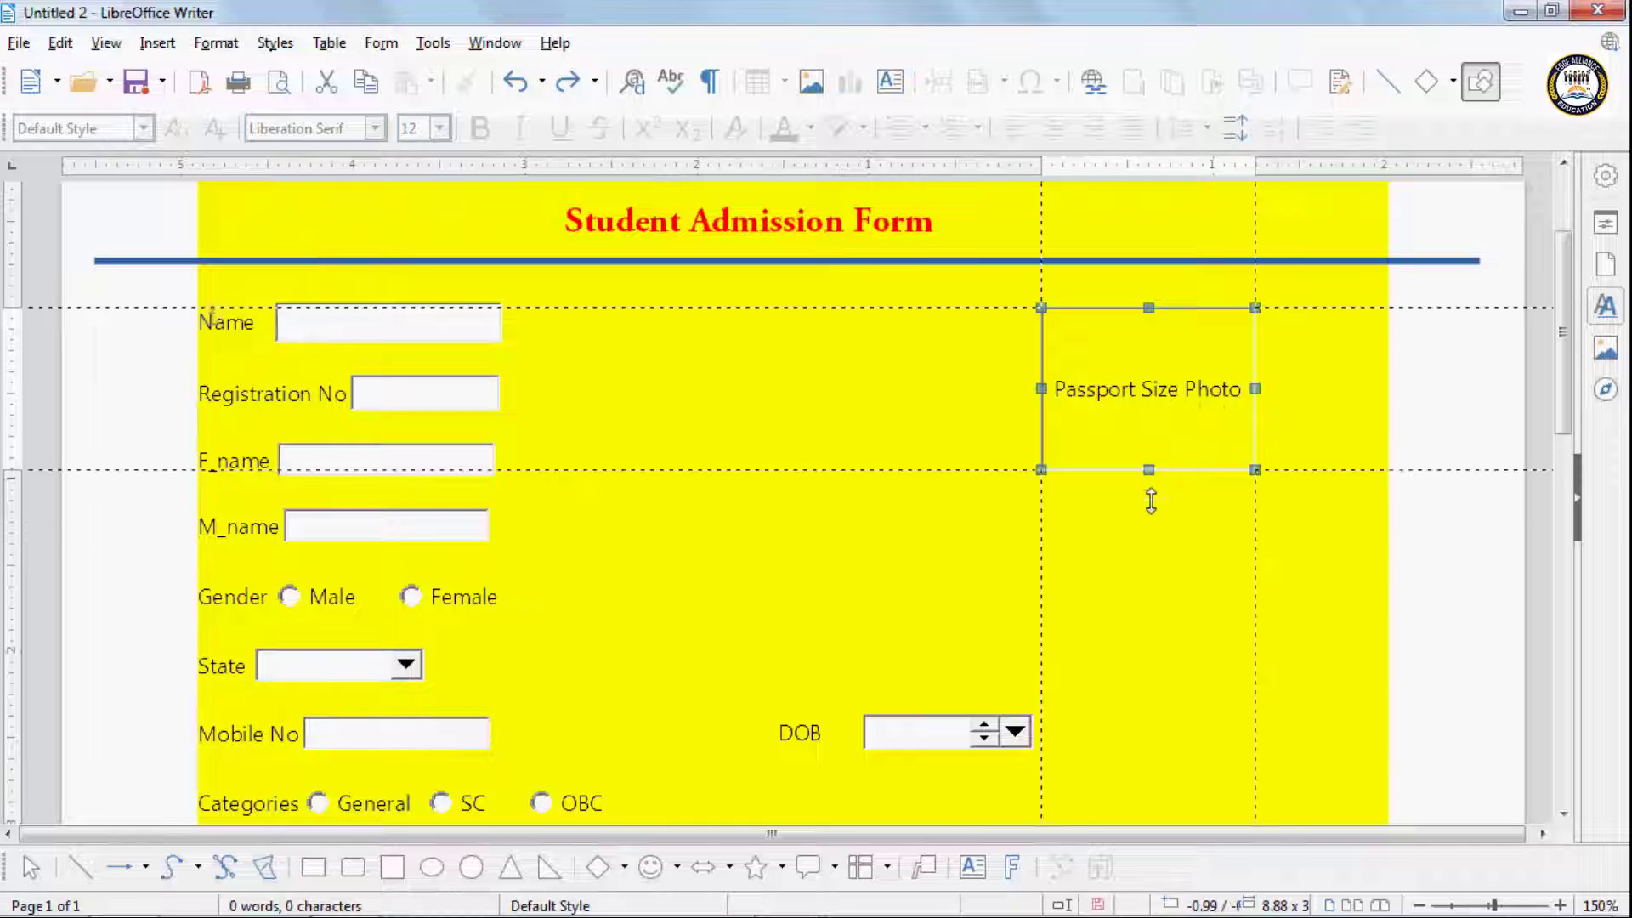
left_click_drag(1151, 500, 1150, 516)
Step: Draw an image control below the Passport Size Photo label
left_click(381, 45)
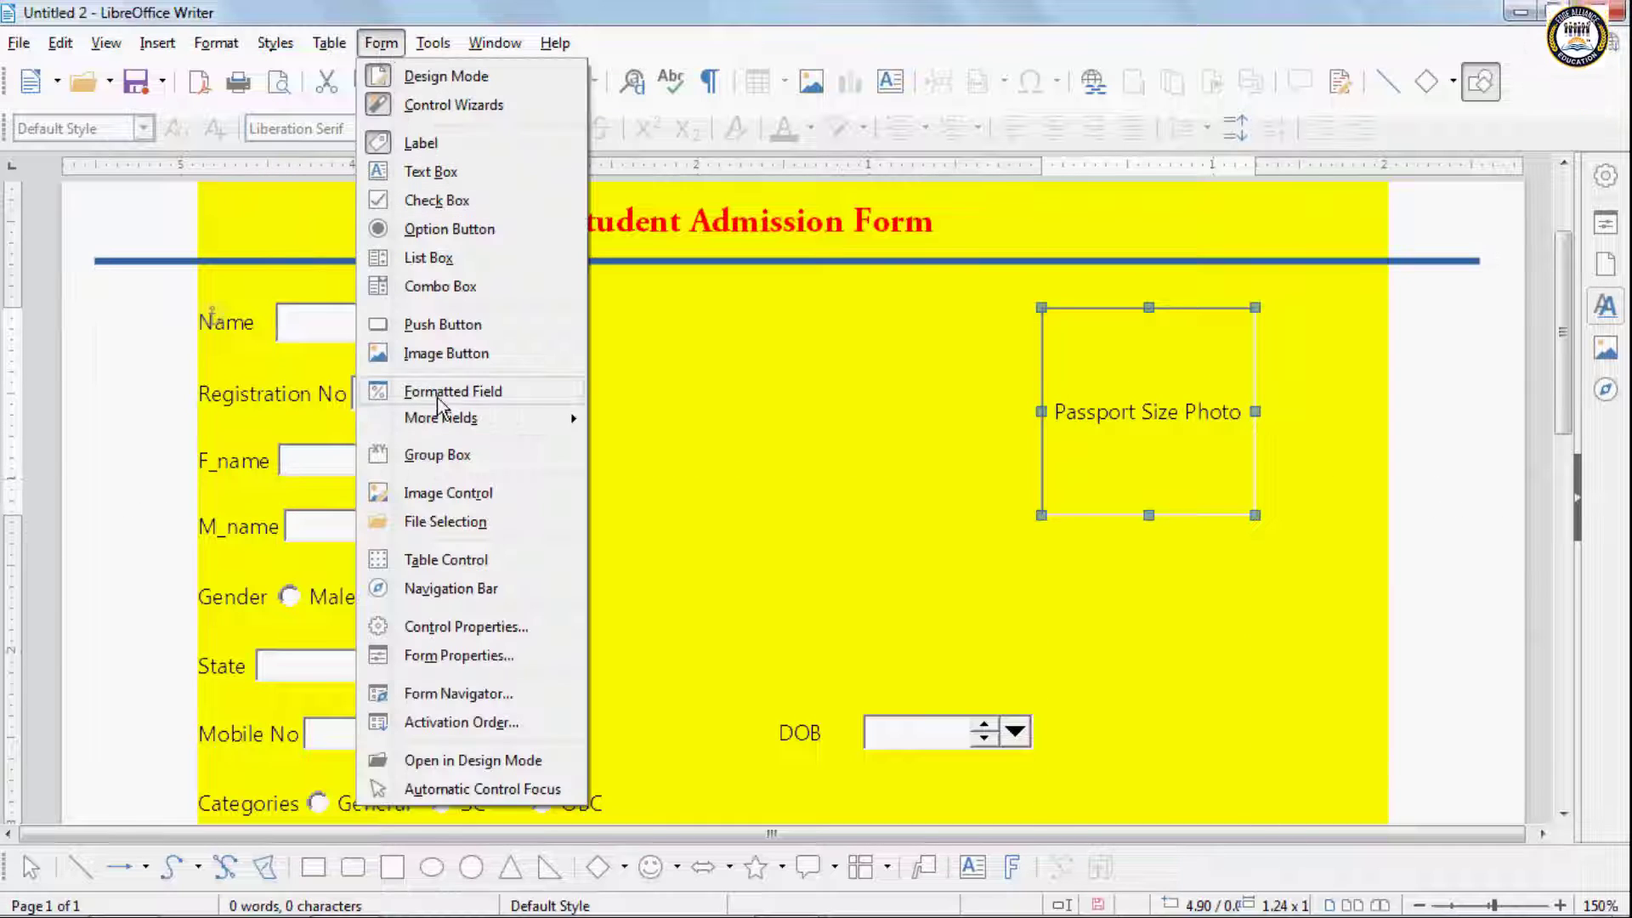
left_click(449, 495)
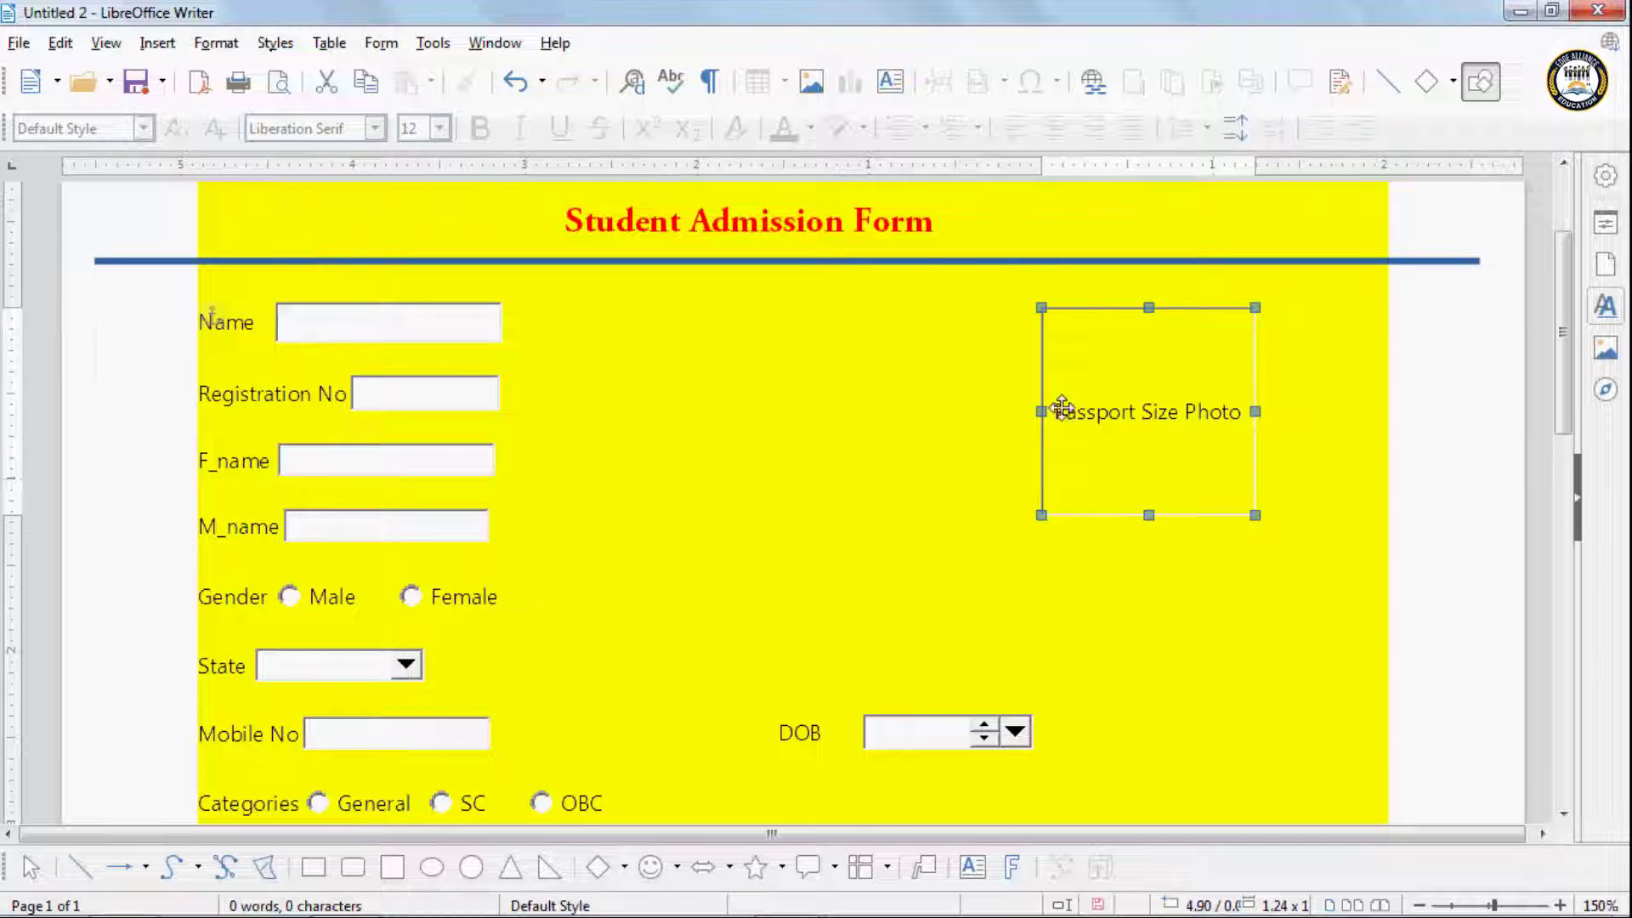
left_click_drag(1095, 545, 1283, 725)
mouse_move(1151, 553)
left_mouse_down()
mouse_move(1134, 405)
mouse_move(1143, 432)
left_mouse_up()
right_click(1131, 400)
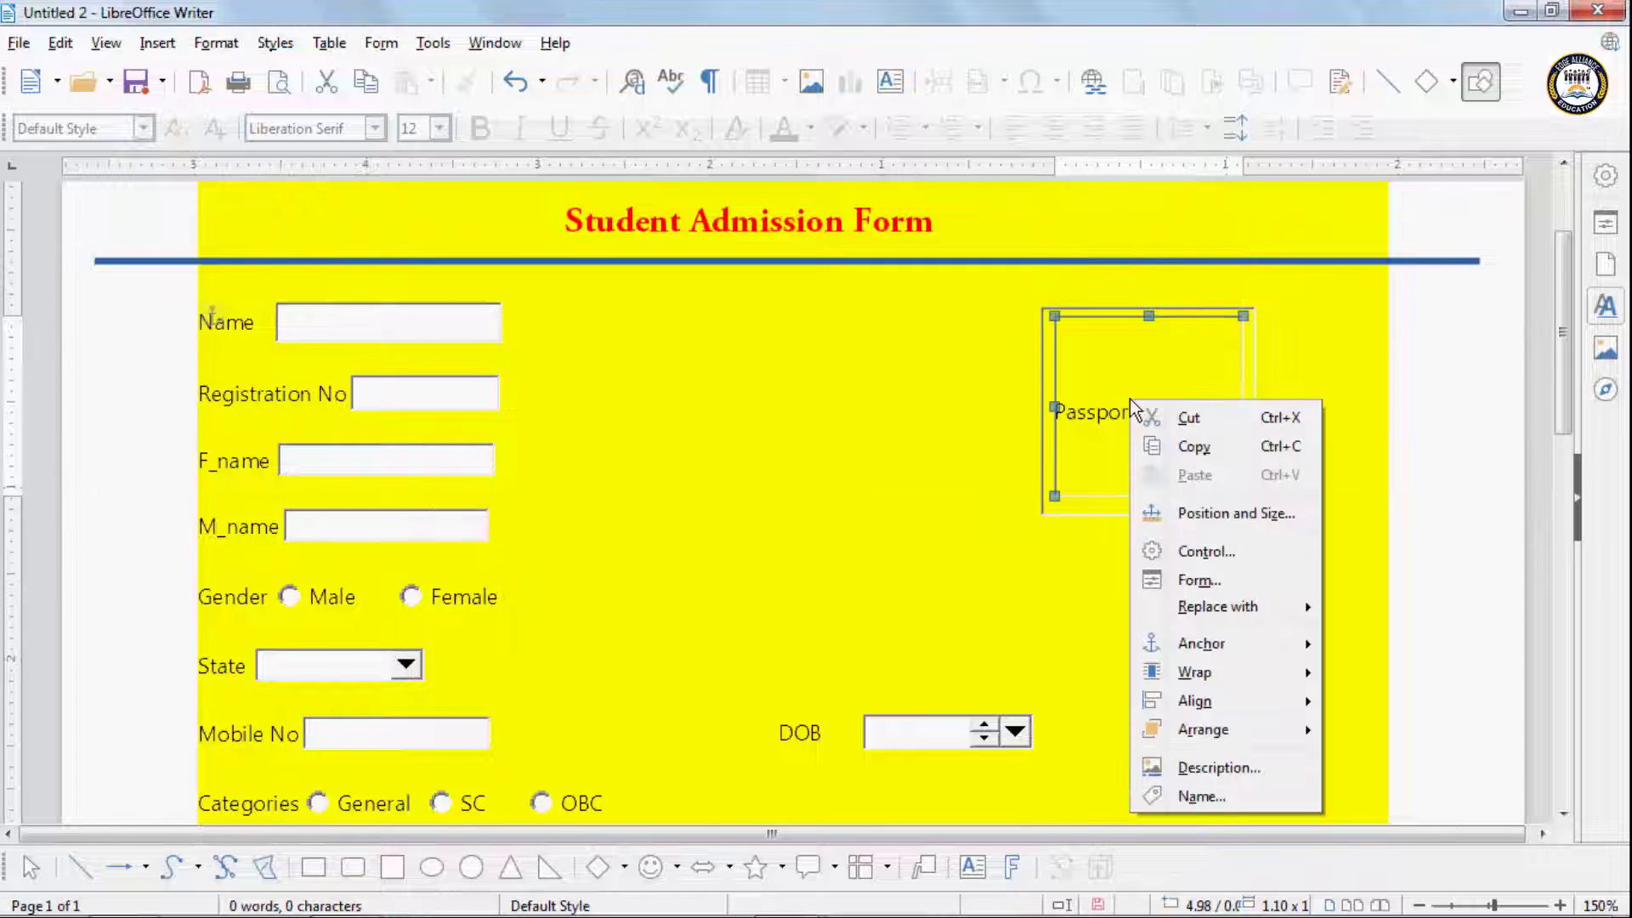
left_click(1112, 384)
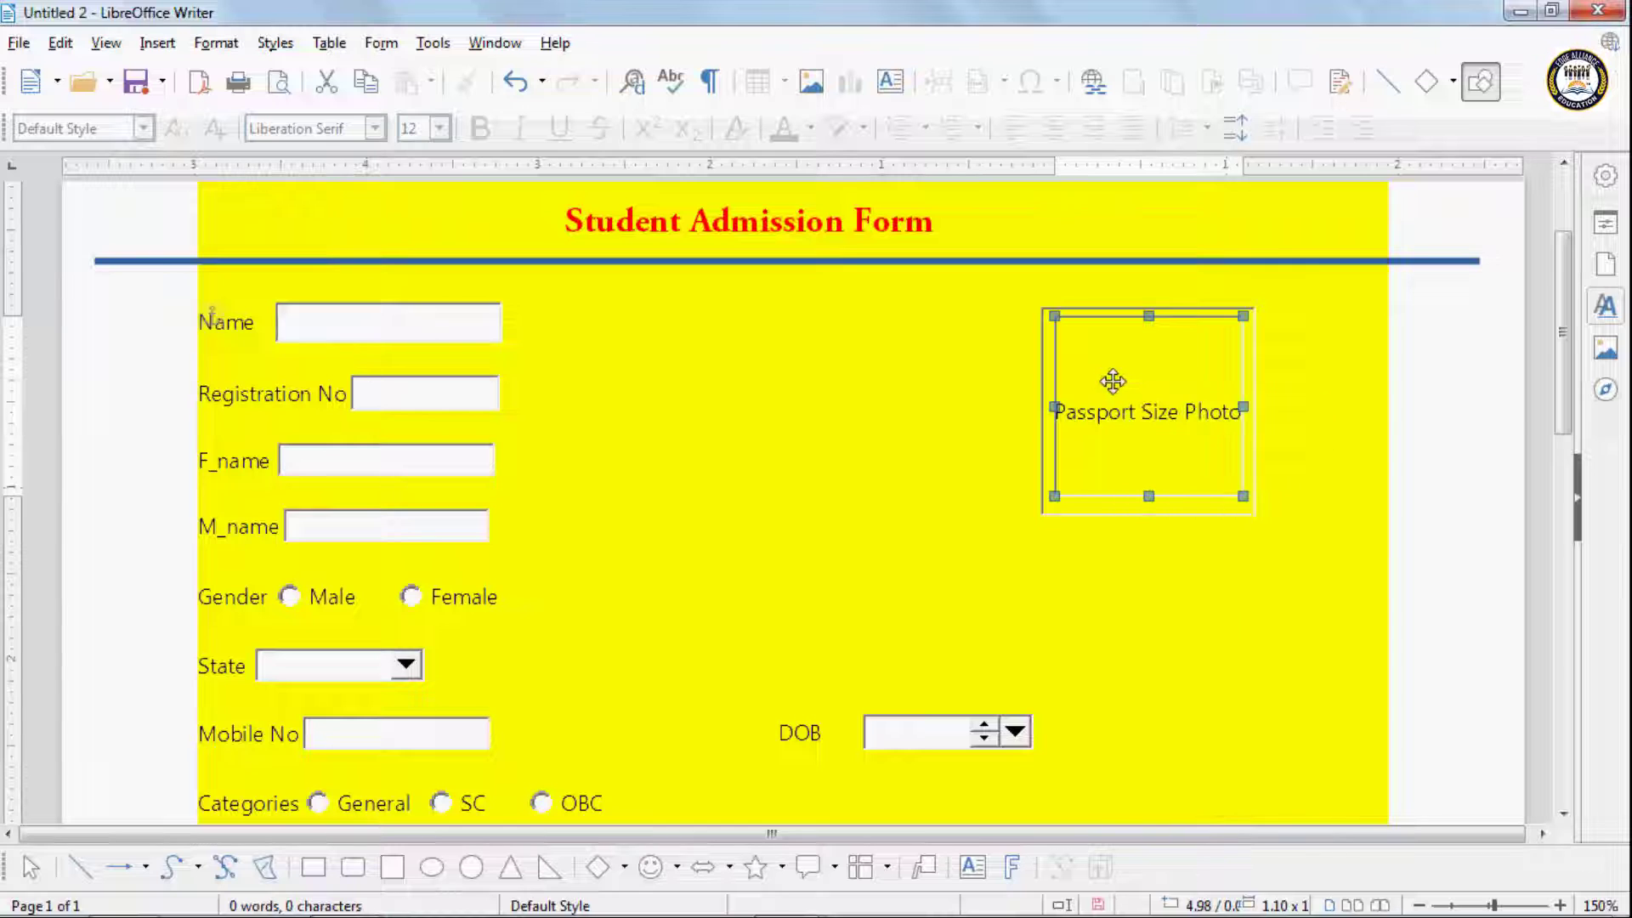
left_click_drag(1111, 380, 1152, 548)
Step: Shorten the label into a caption strip and fit the slightly enlarged image box beneath it
left_click(1143, 332)
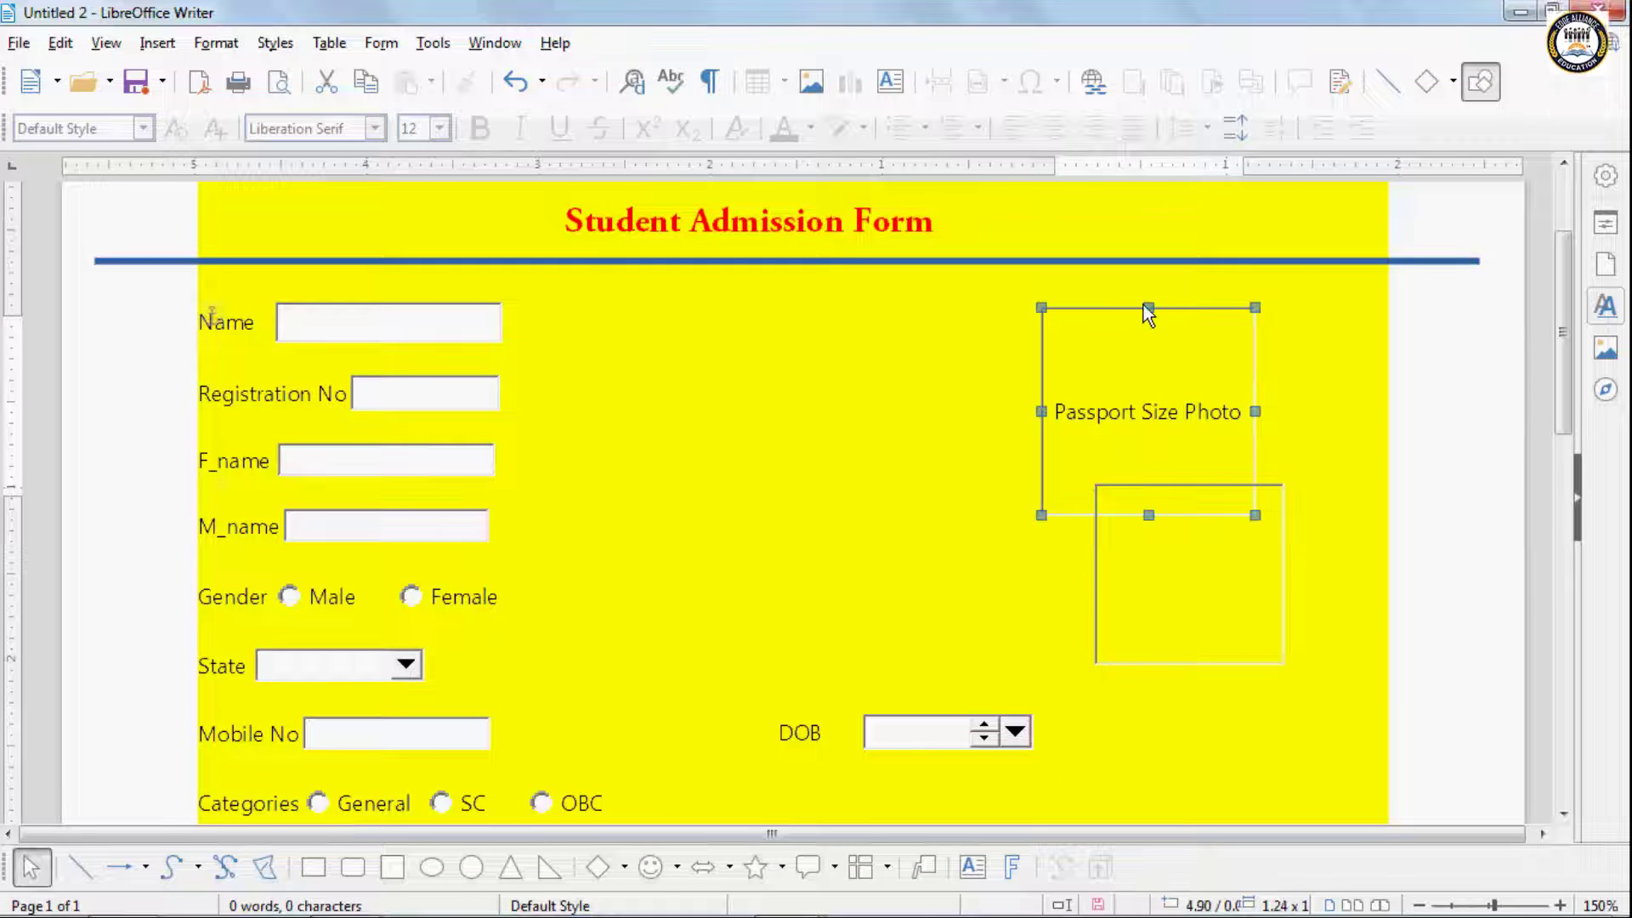
left_click_drag(1148, 309, 1149, 385)
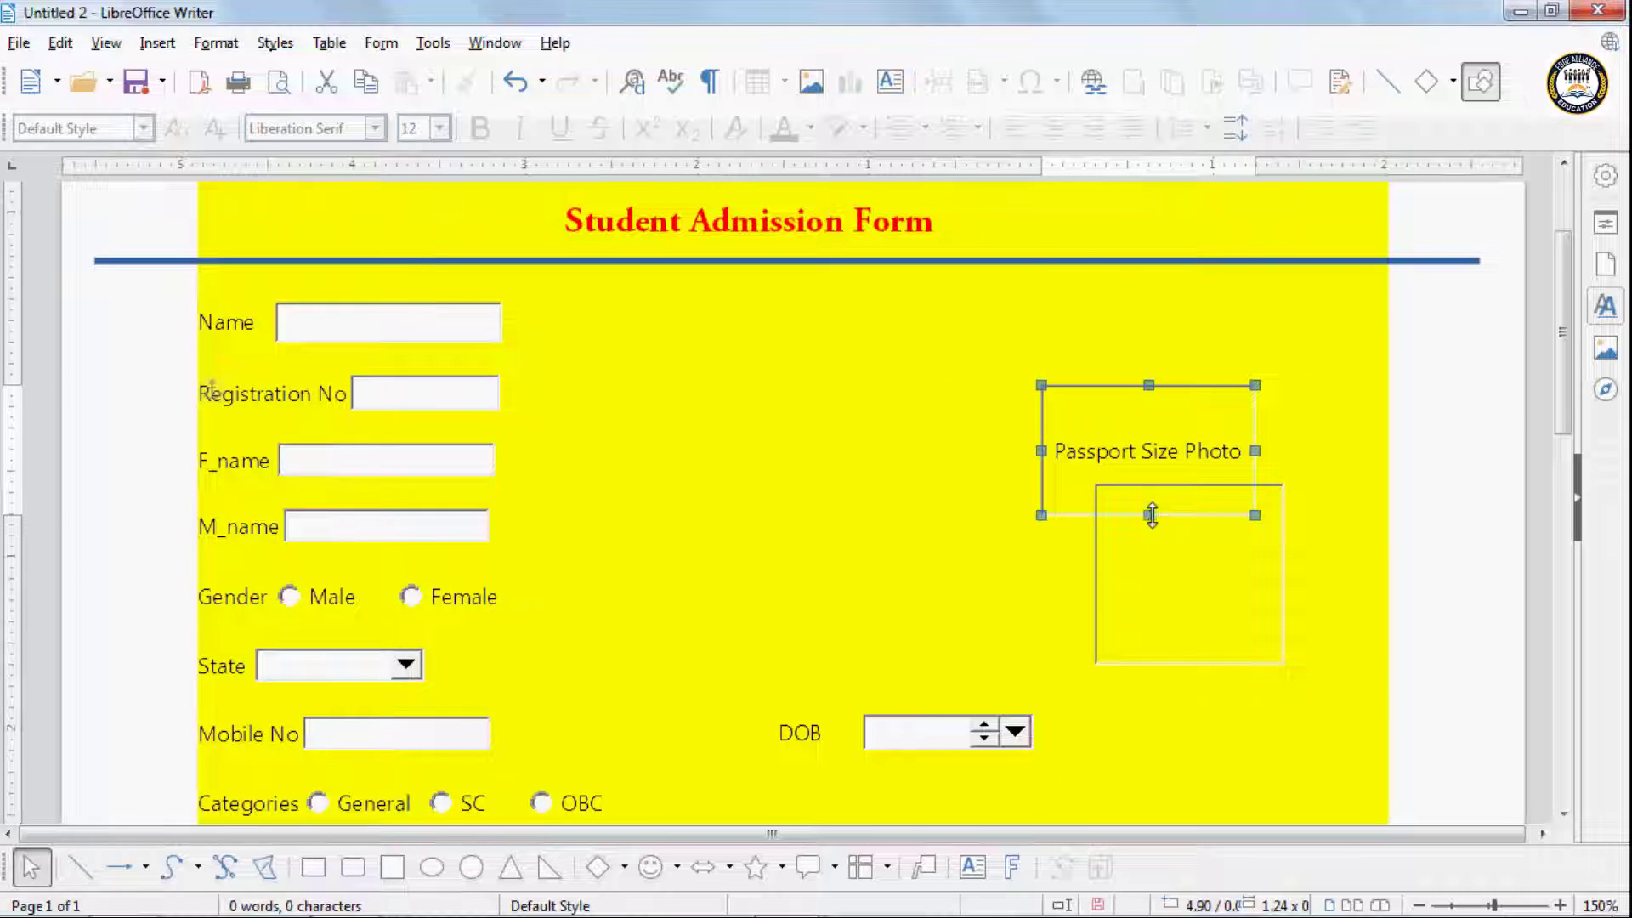
left_click_drag(1151, 514, 1149, 430)
left_click_drag(1132, 358, 1138, 340)
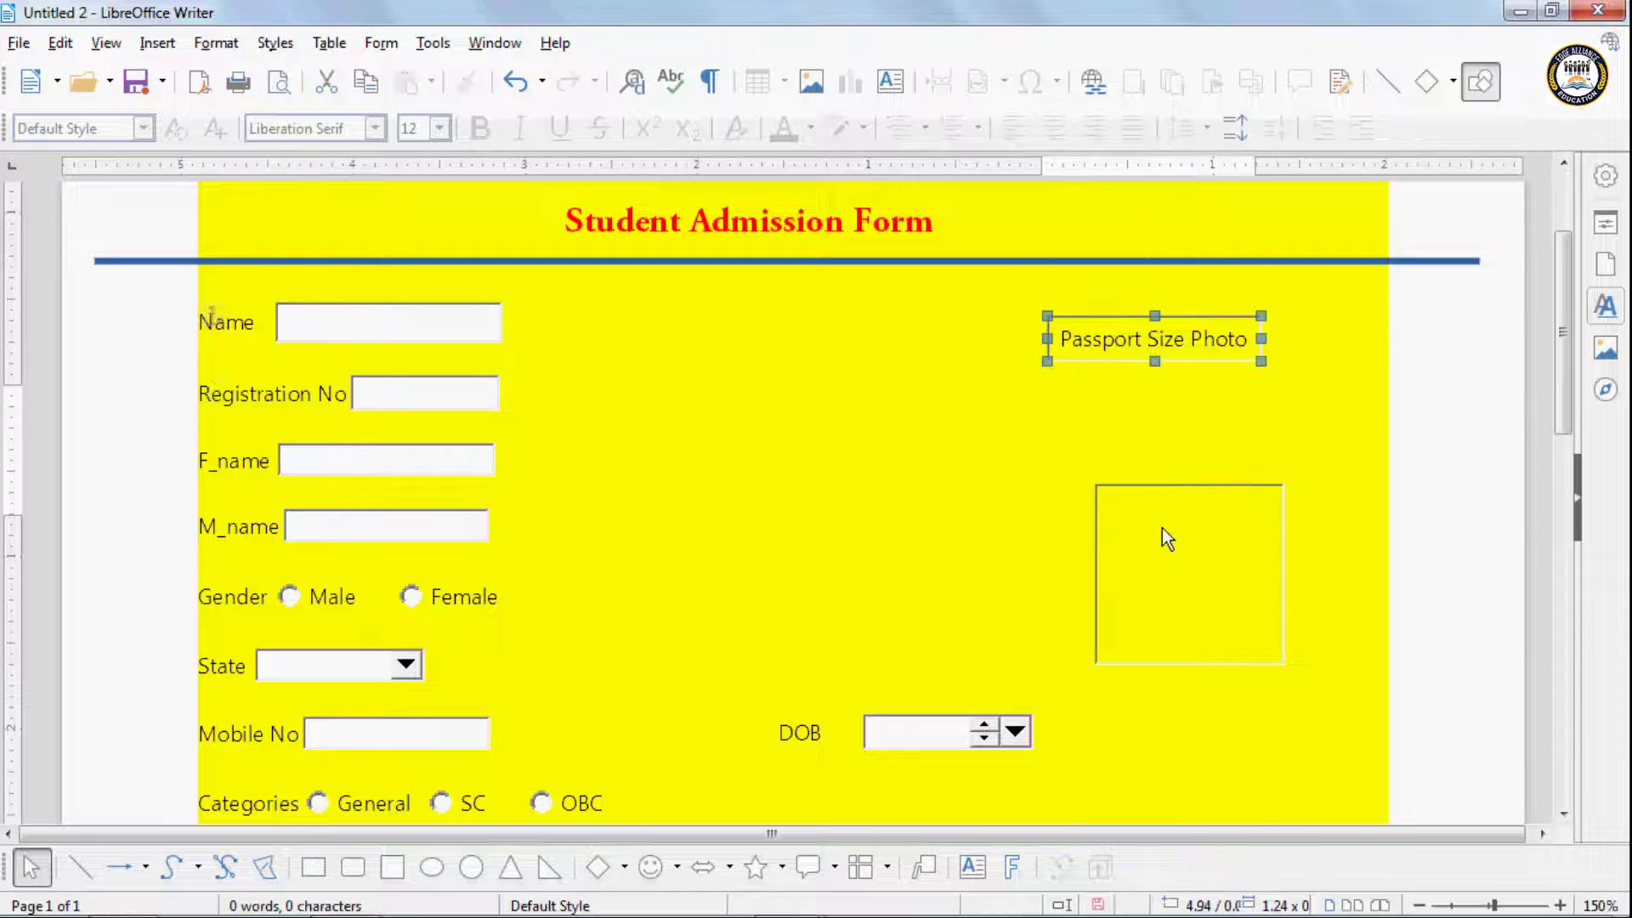
left_click_drag(1163, 567, 1125, 456)
left_click_drag(1245, 554, 1251, 563)
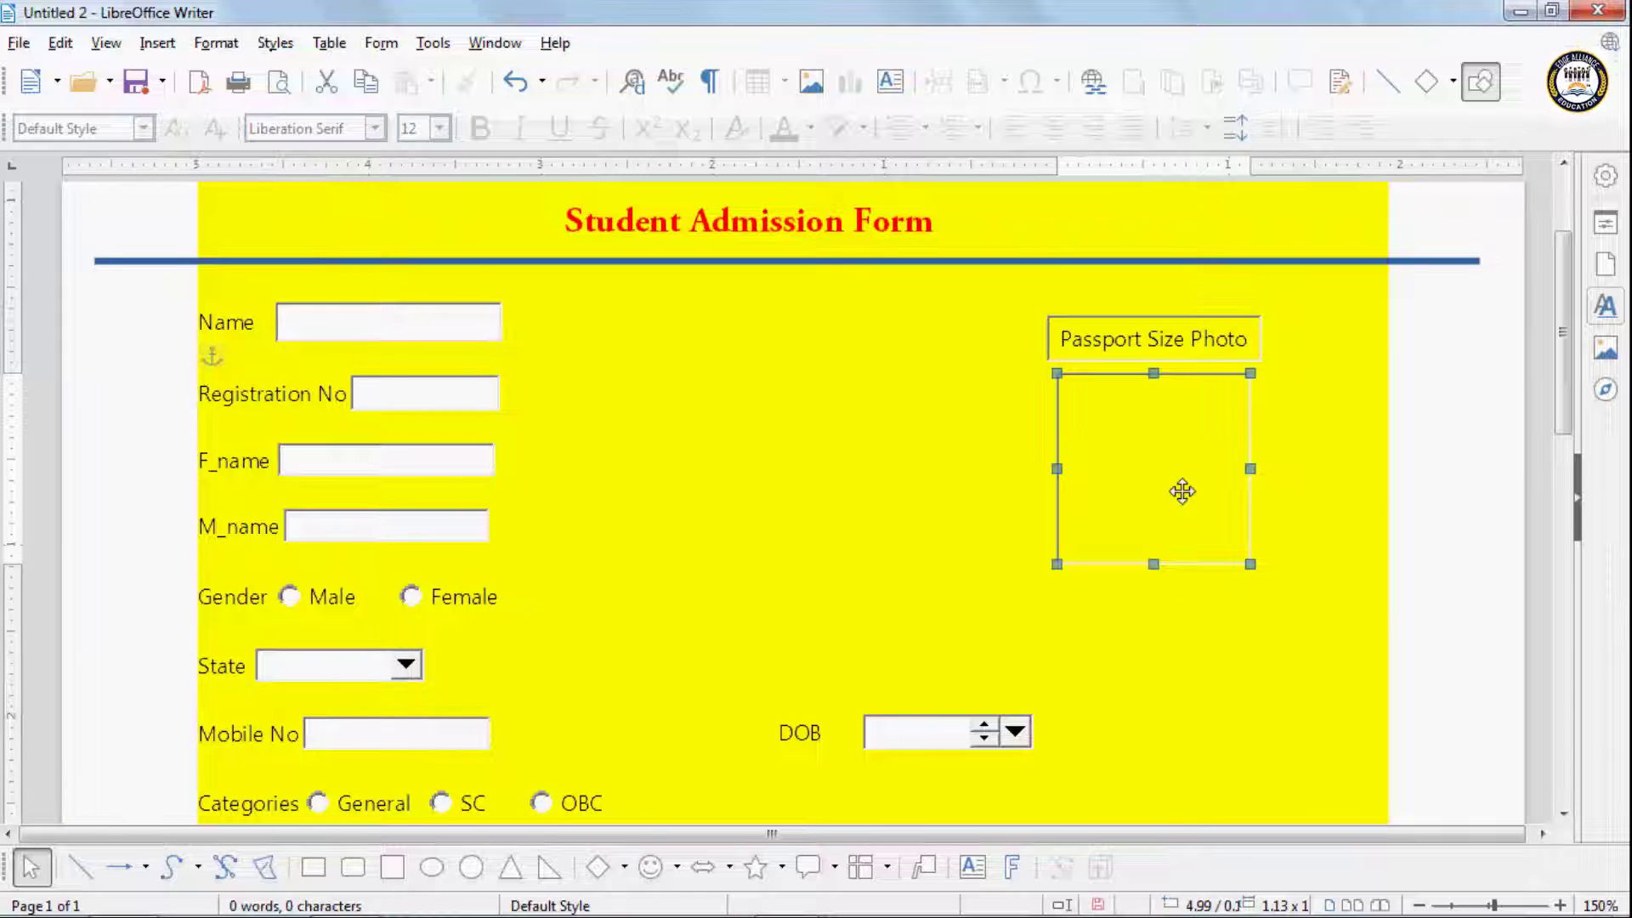
double_click(1181, 491)
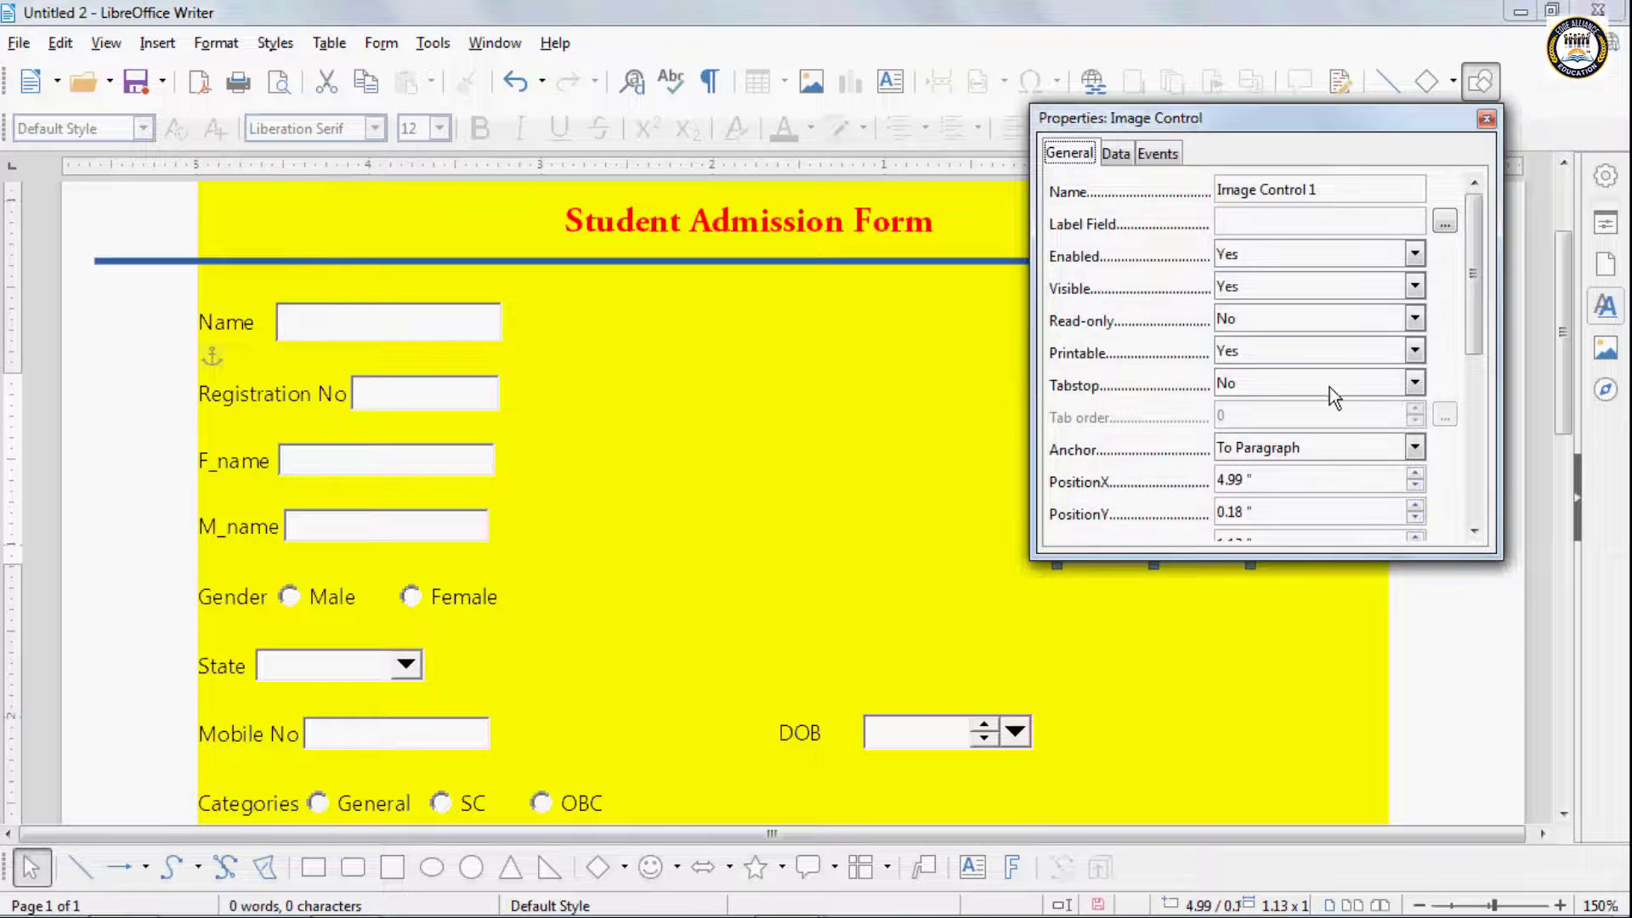
left_click_drag(1476, 314, 1484, 445)
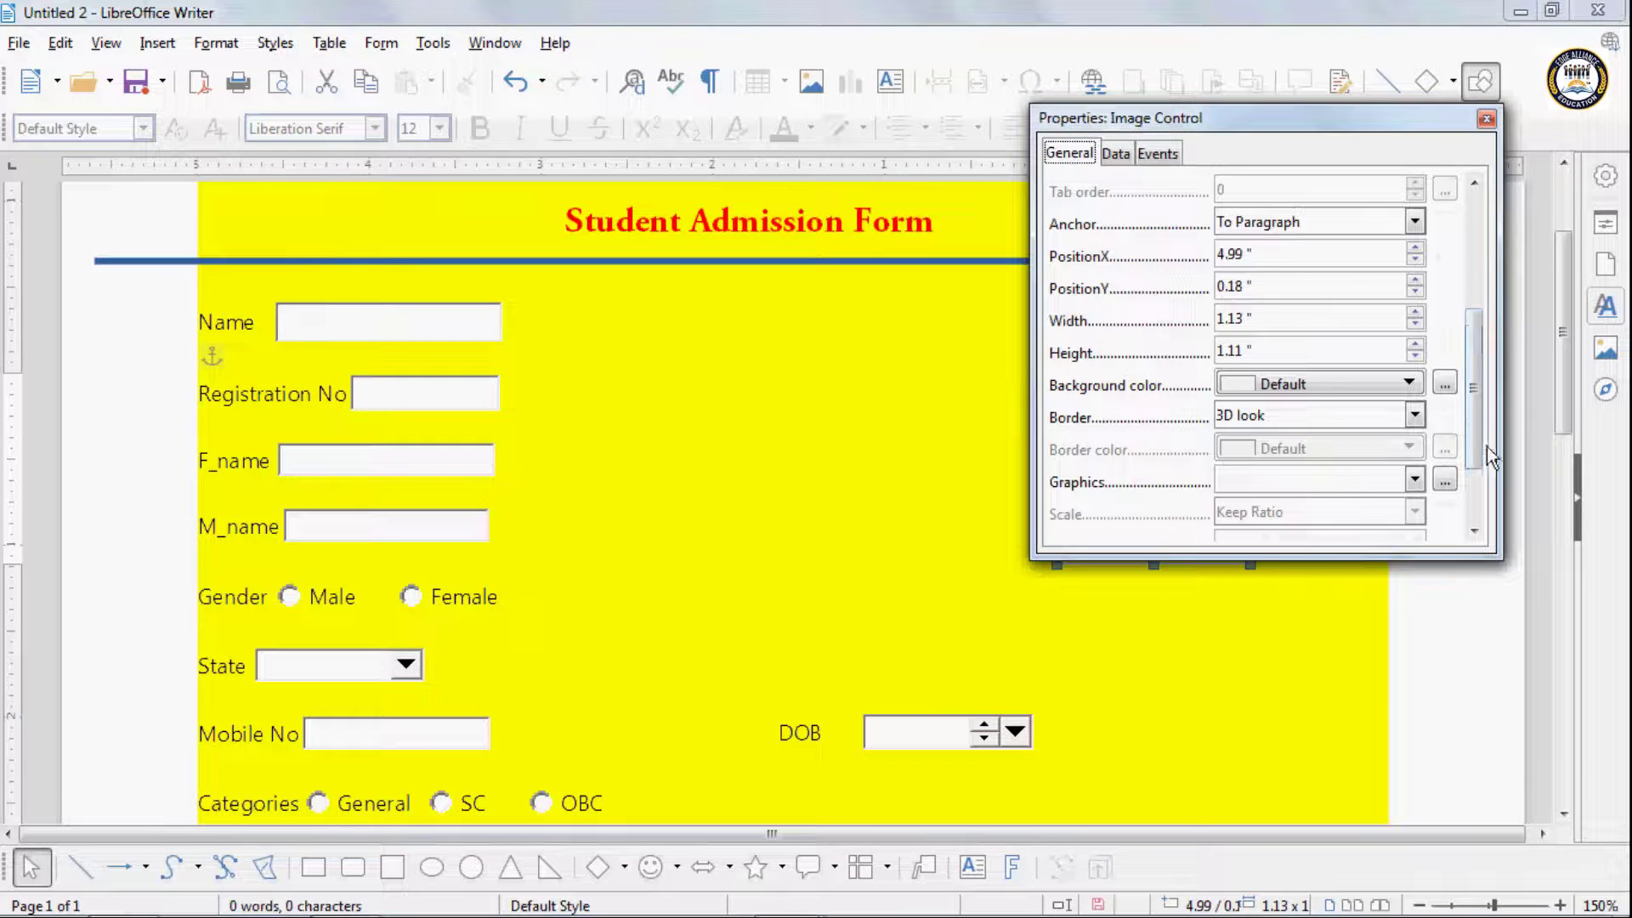
left_click(1281, 410)
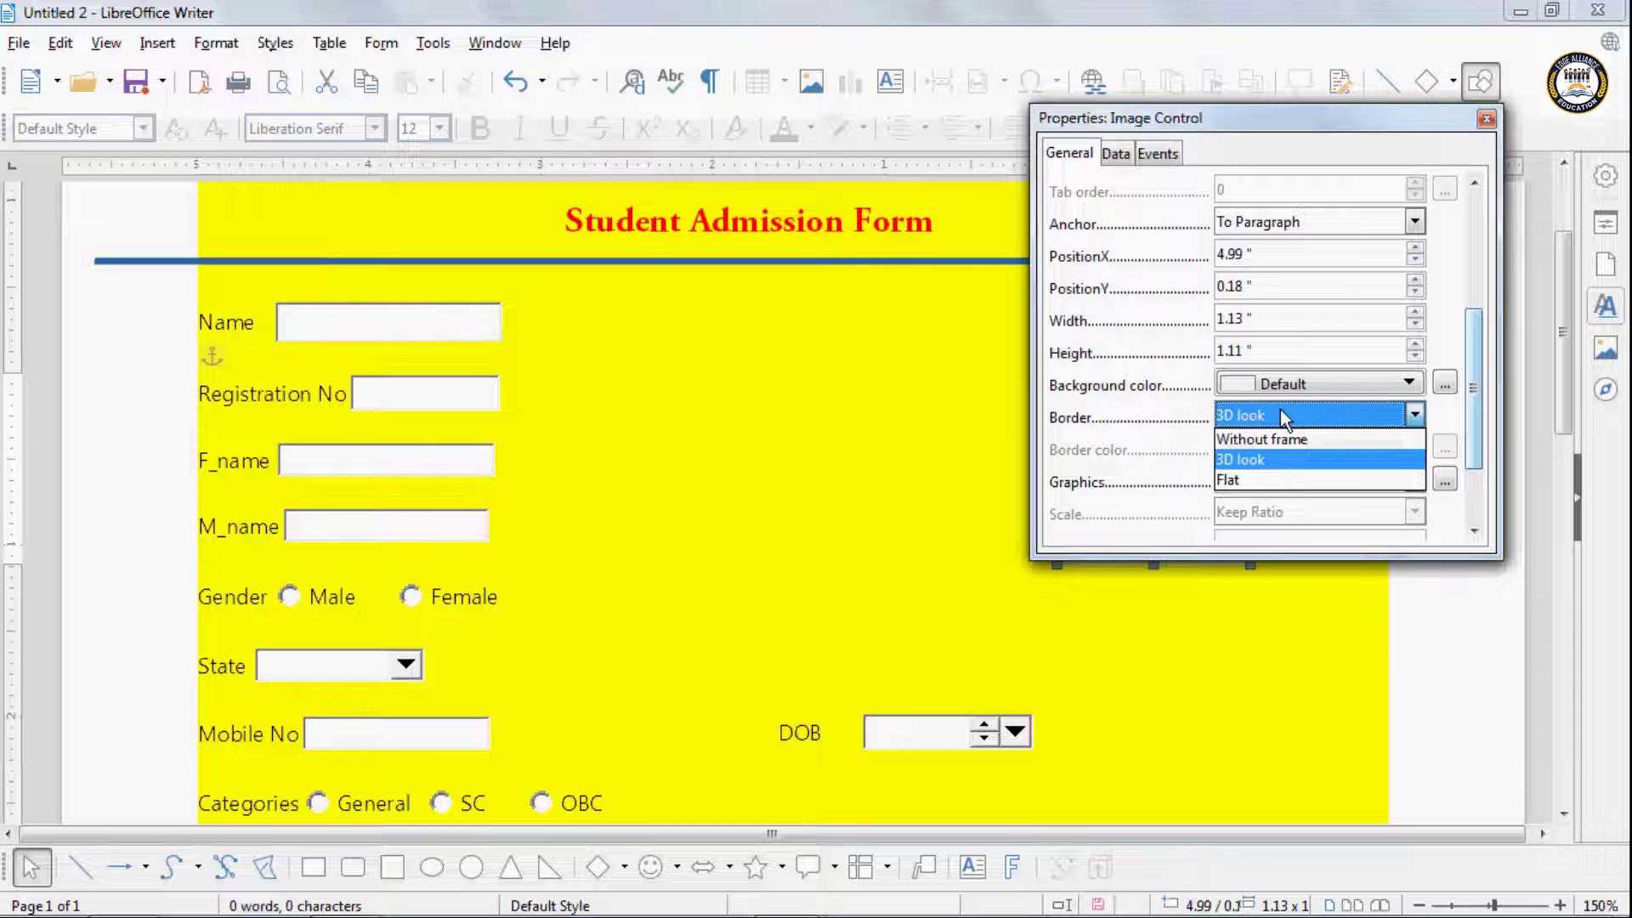
left_click(1273, 460)
left_click(1483, 120)
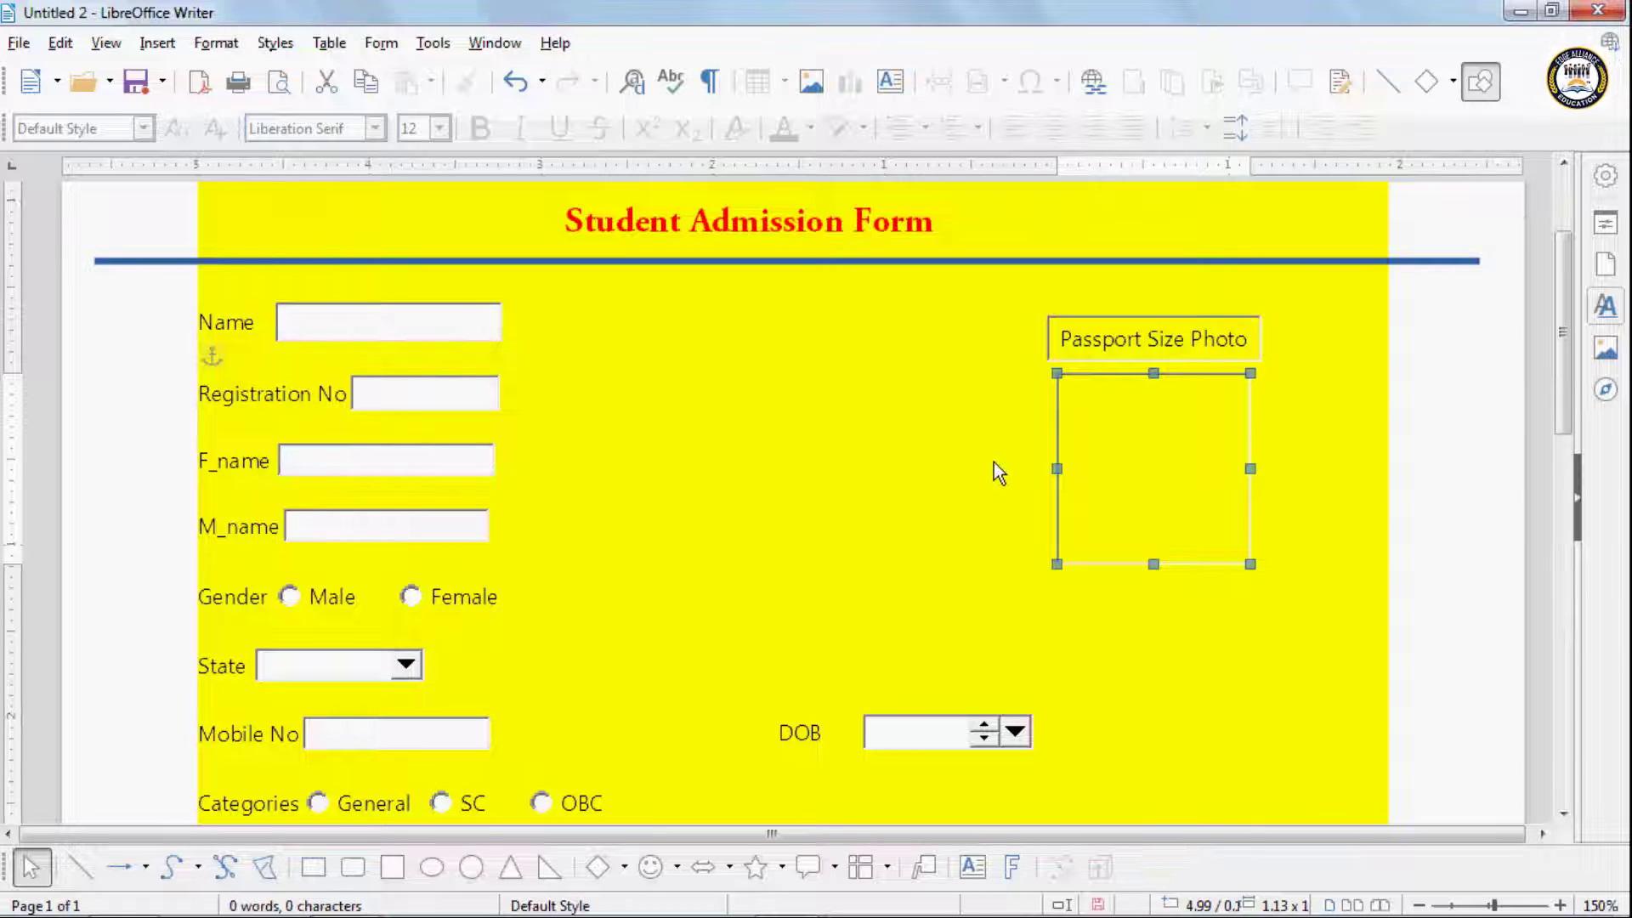
Step: Bind the Name text box to the Name data field with Input required set to Yes
right_click(1129, 456)
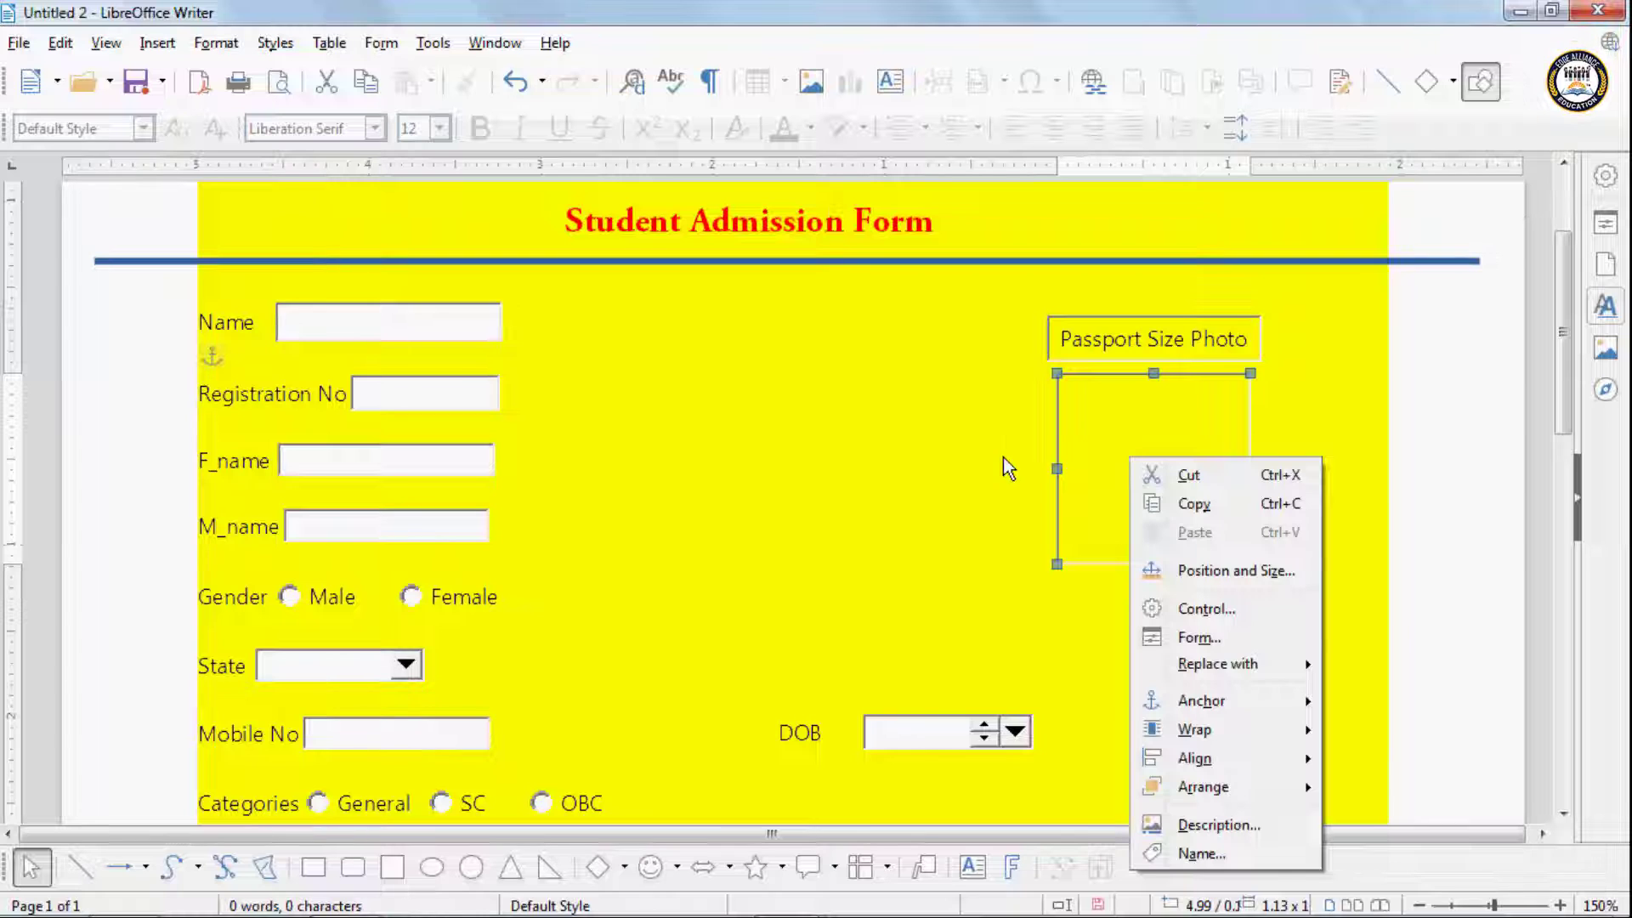
left_click(895, 483)
double_click(360, 326)
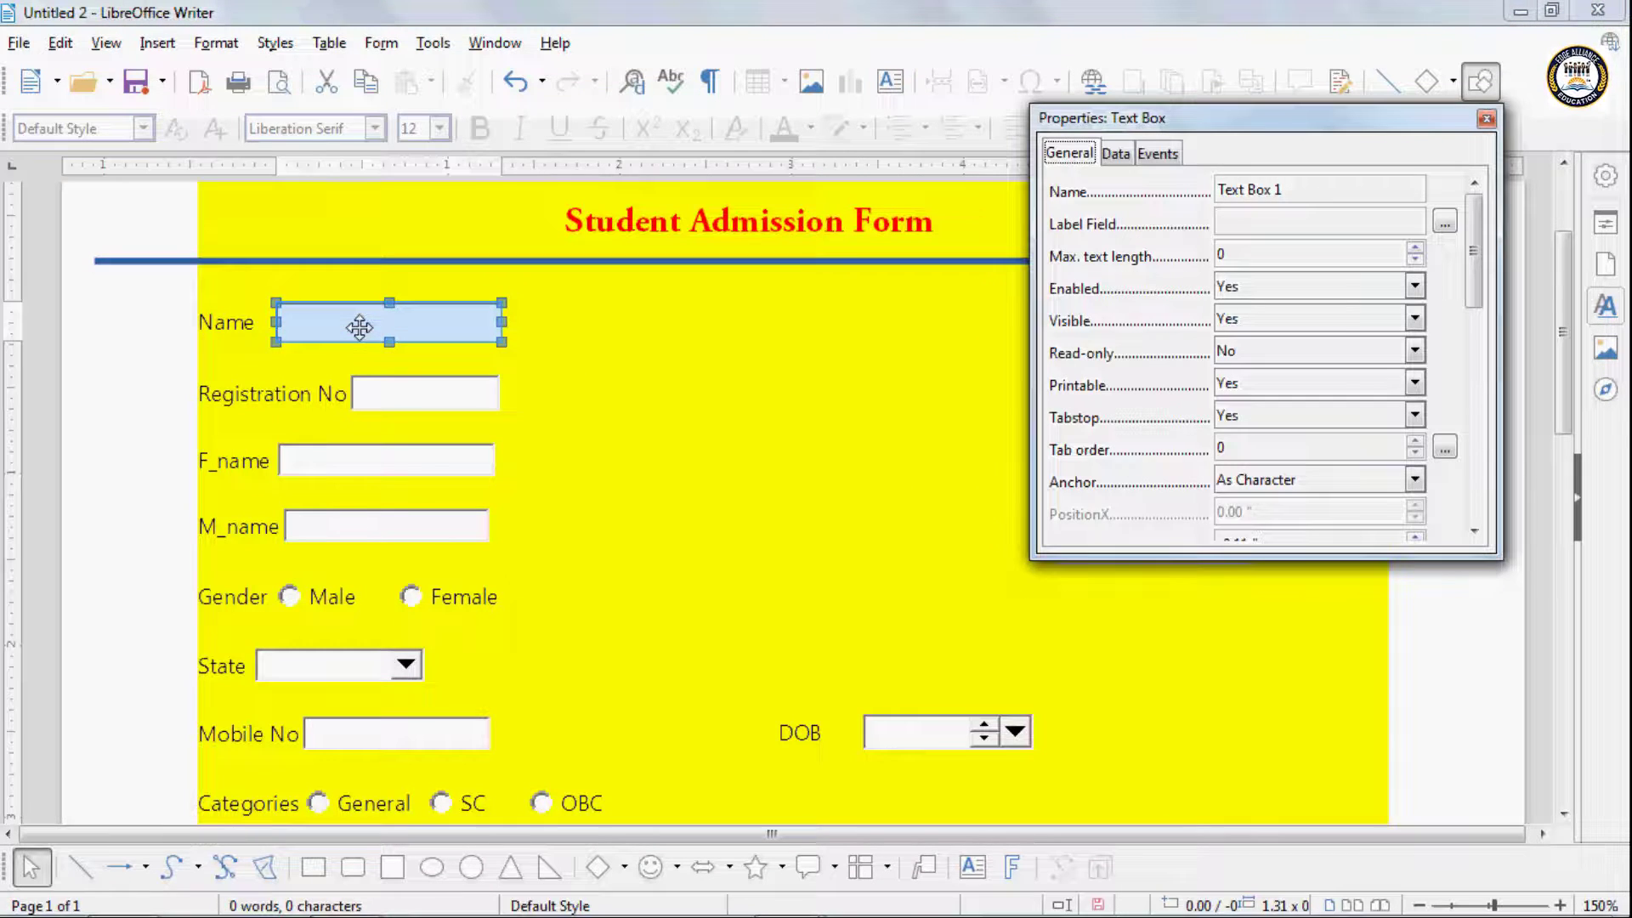
left_click(1116, 152)
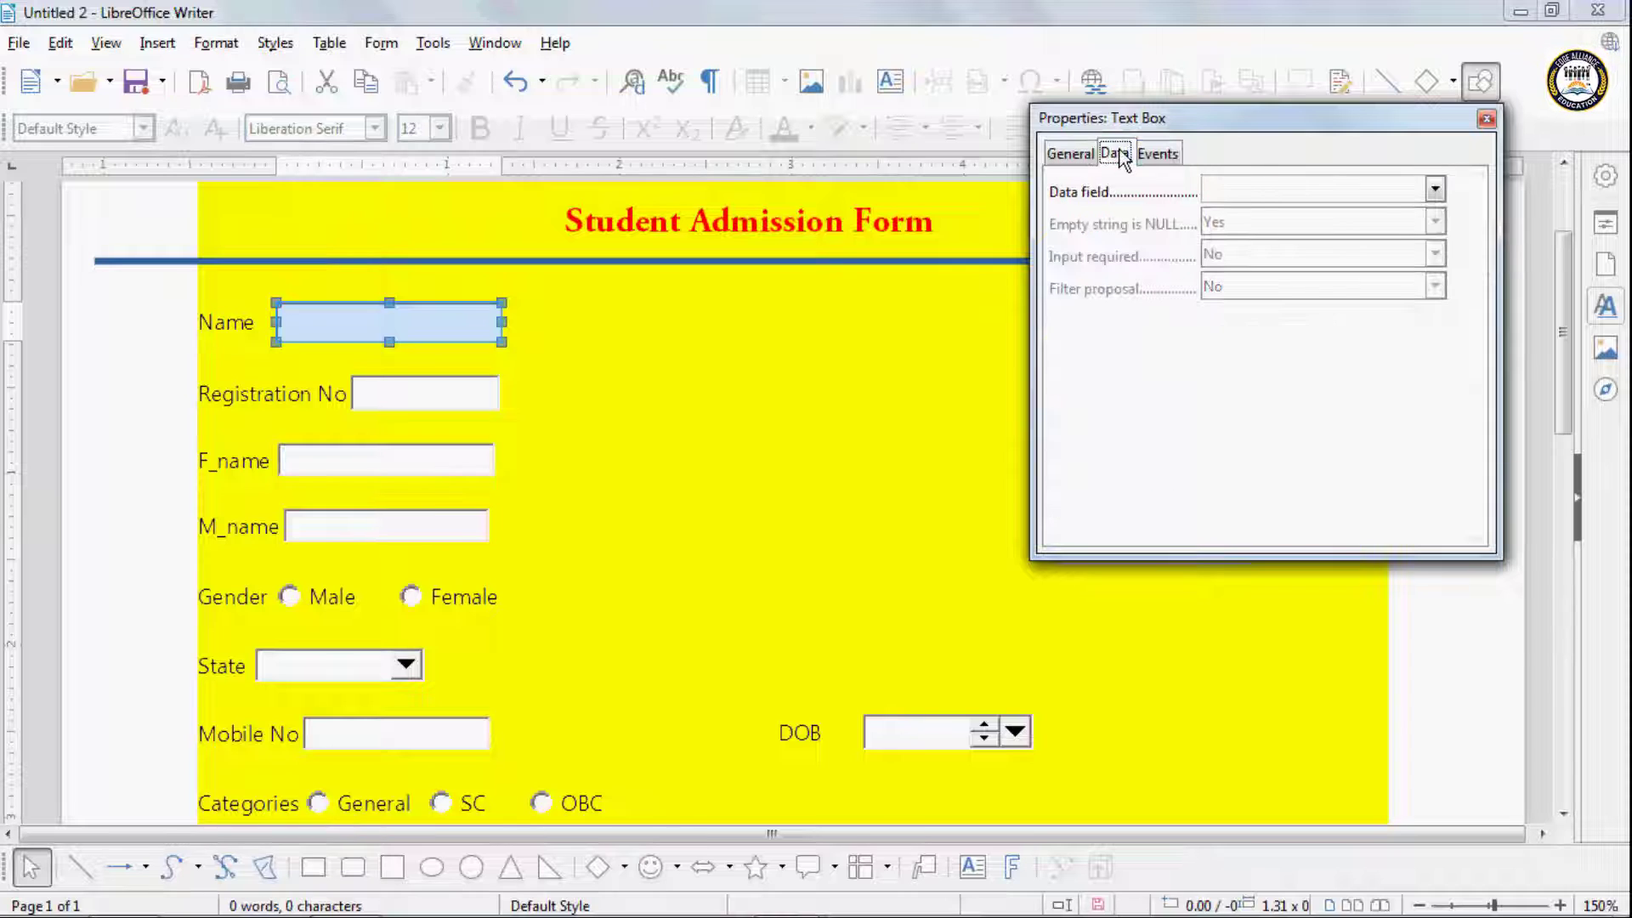
left_click(1435, 191)
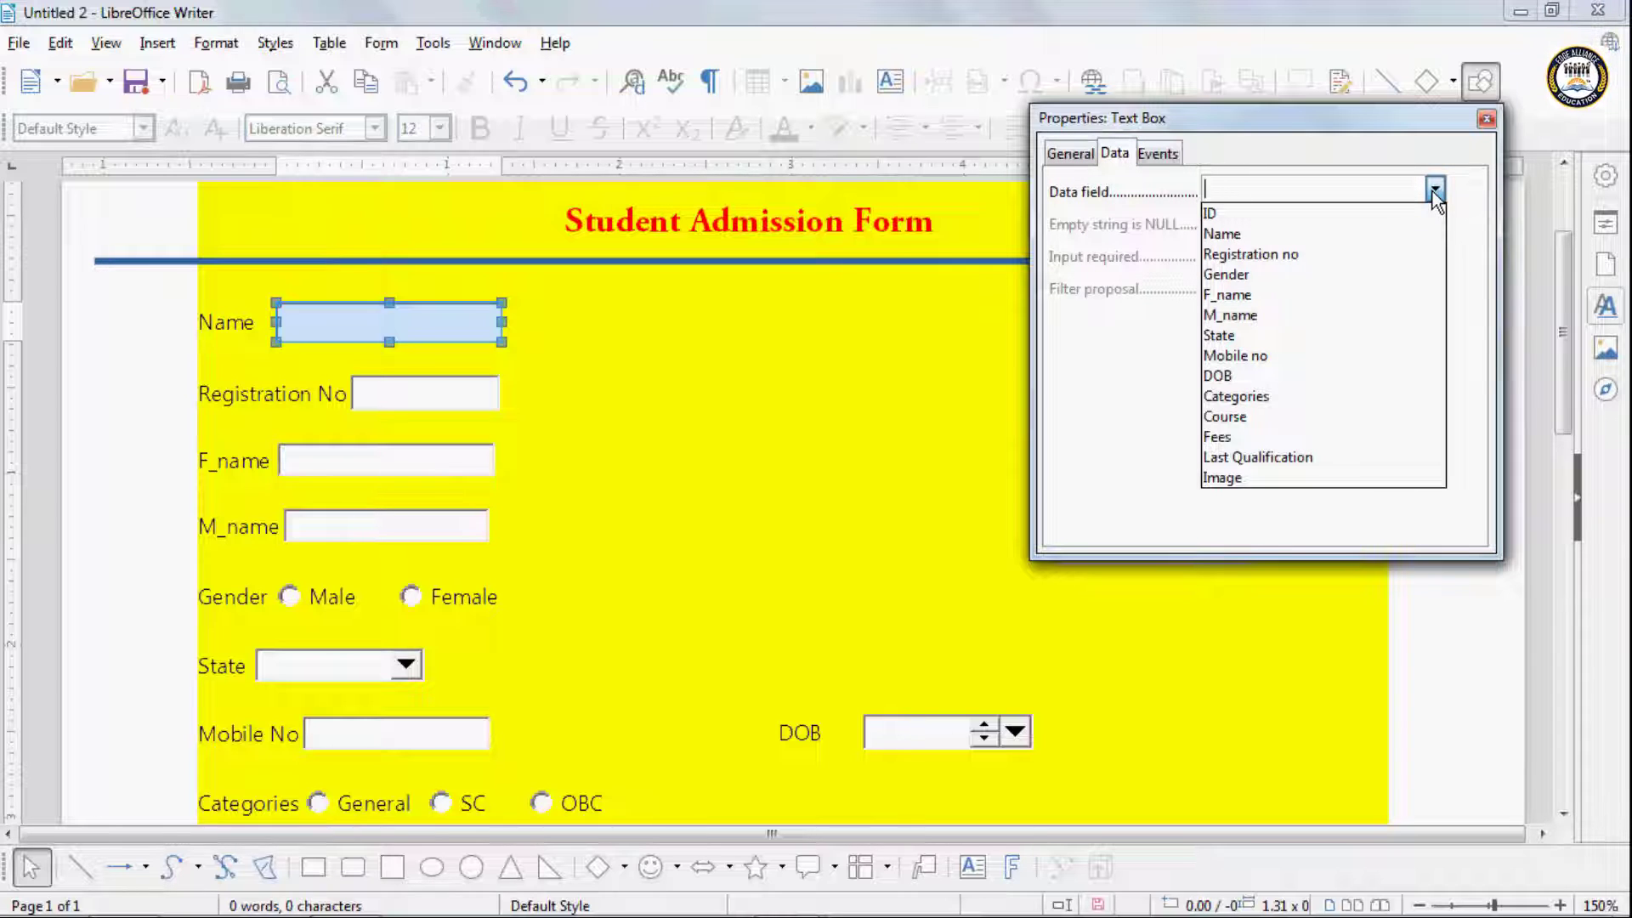
left_click(1241, 234)
left_click(1226, 258)
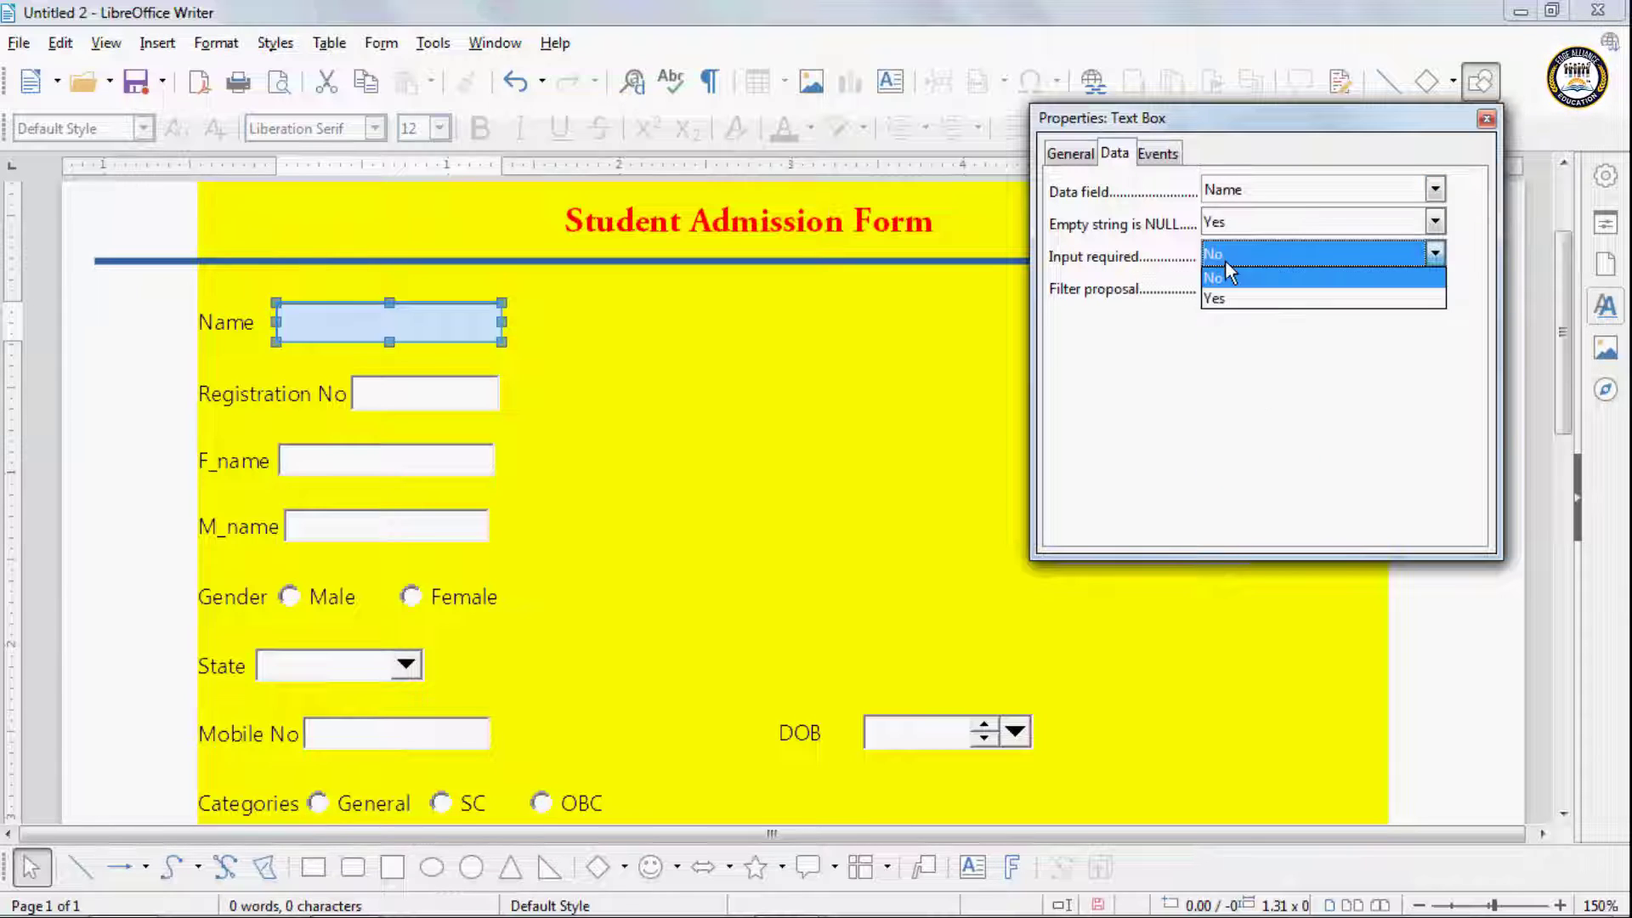
left_click(1226, 292)
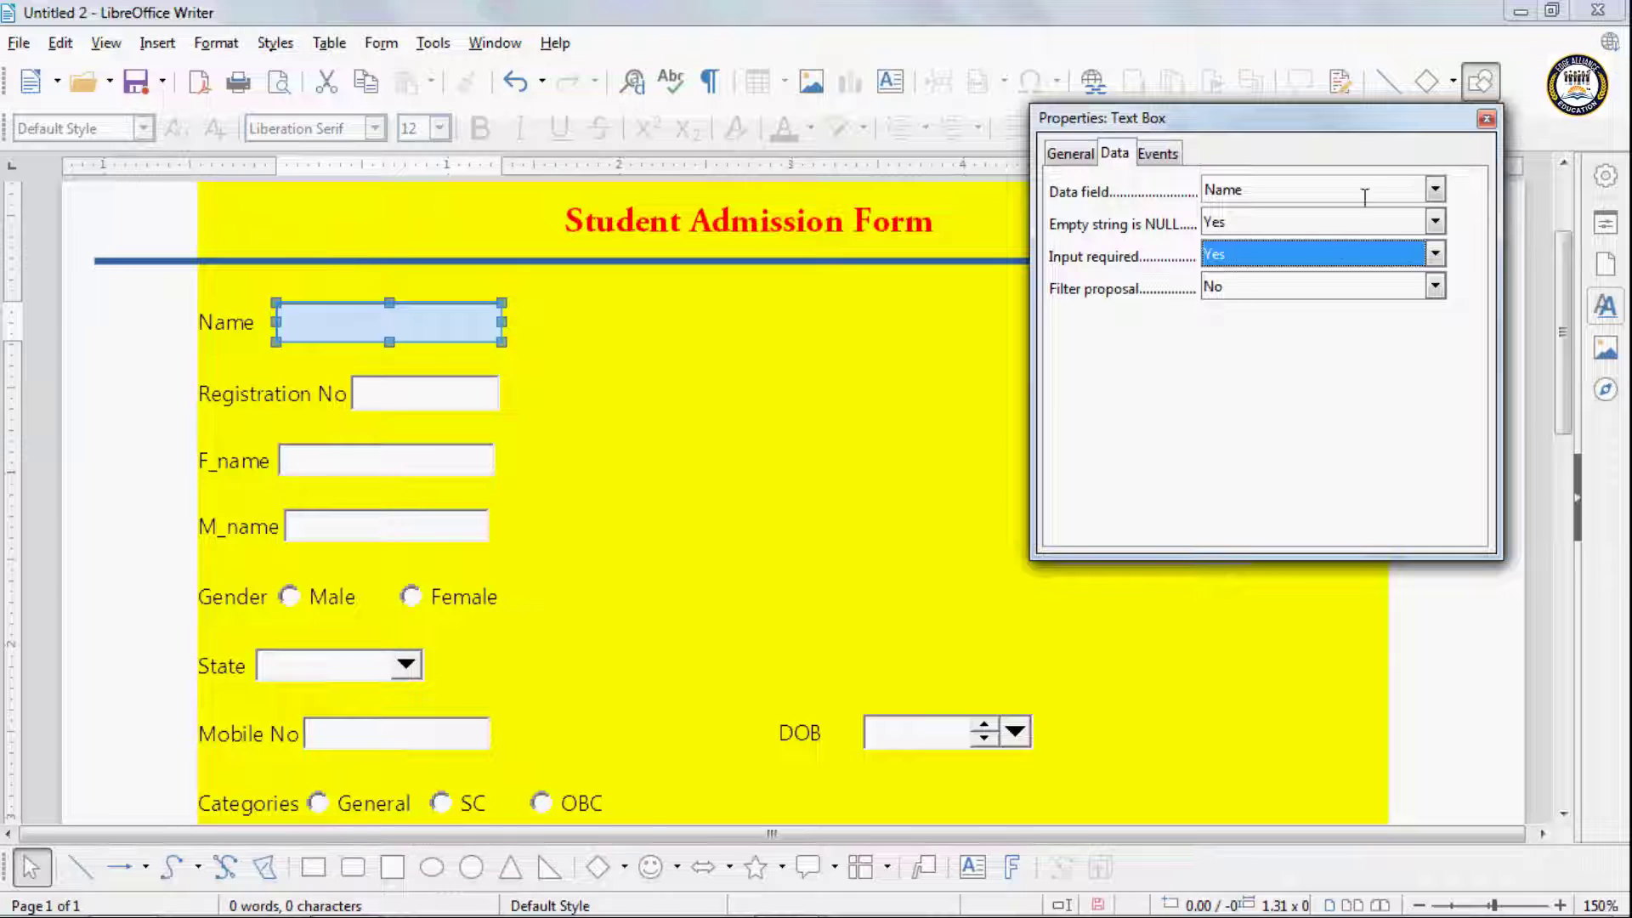
left_click(1488, 122)
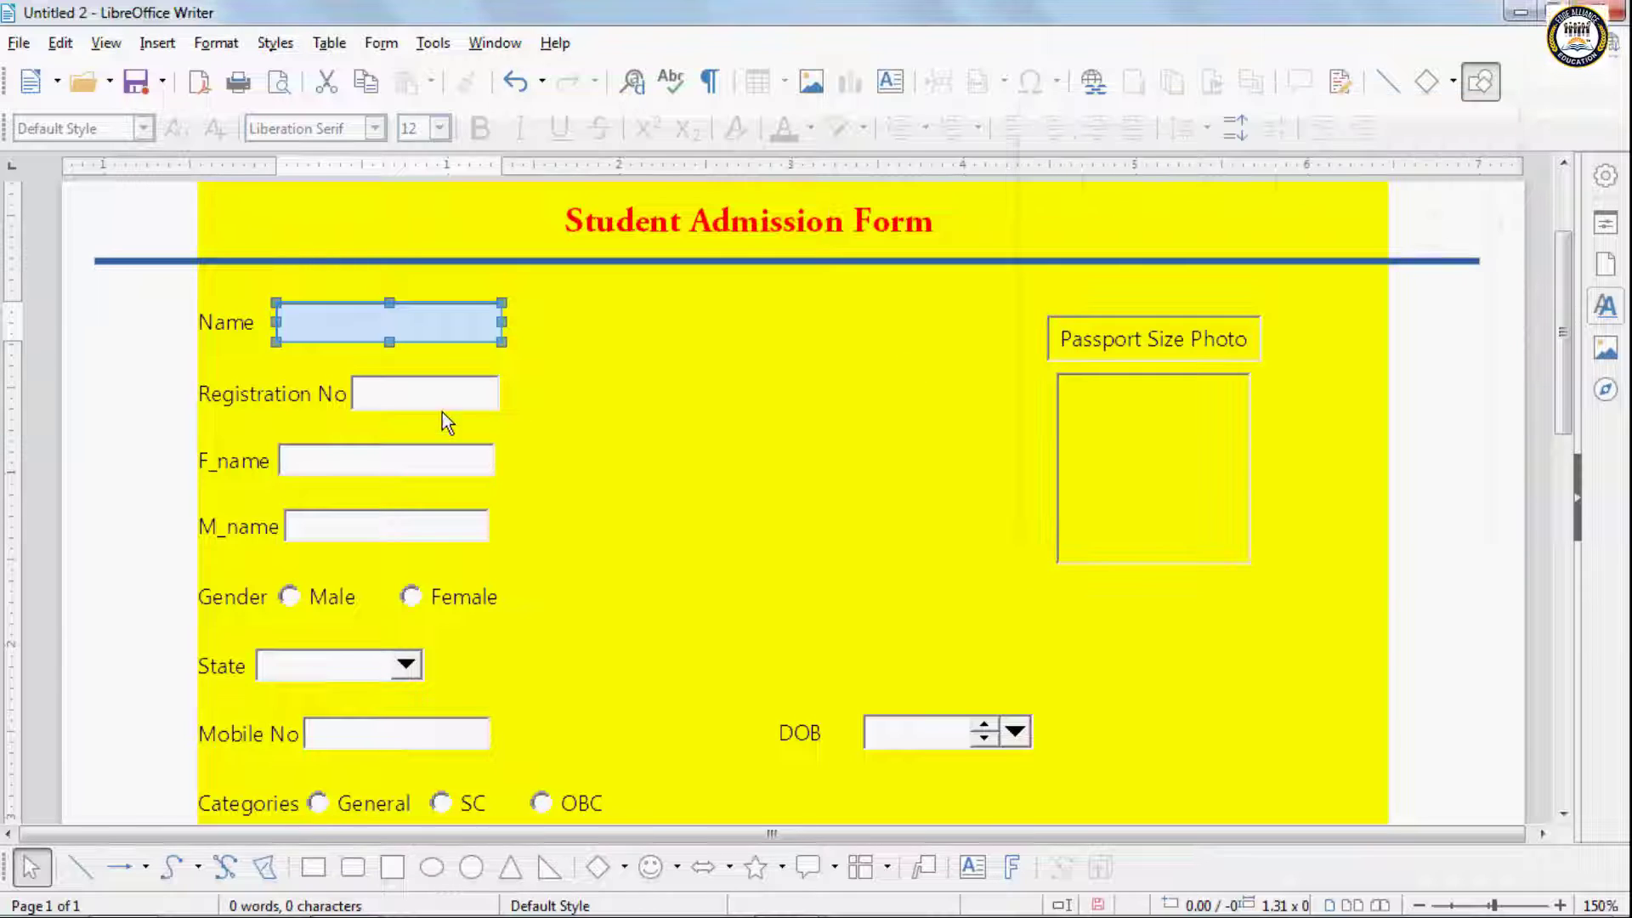
Step: Bind the Registration No box to the Registration no field as a required entry
double_click(430, 395)
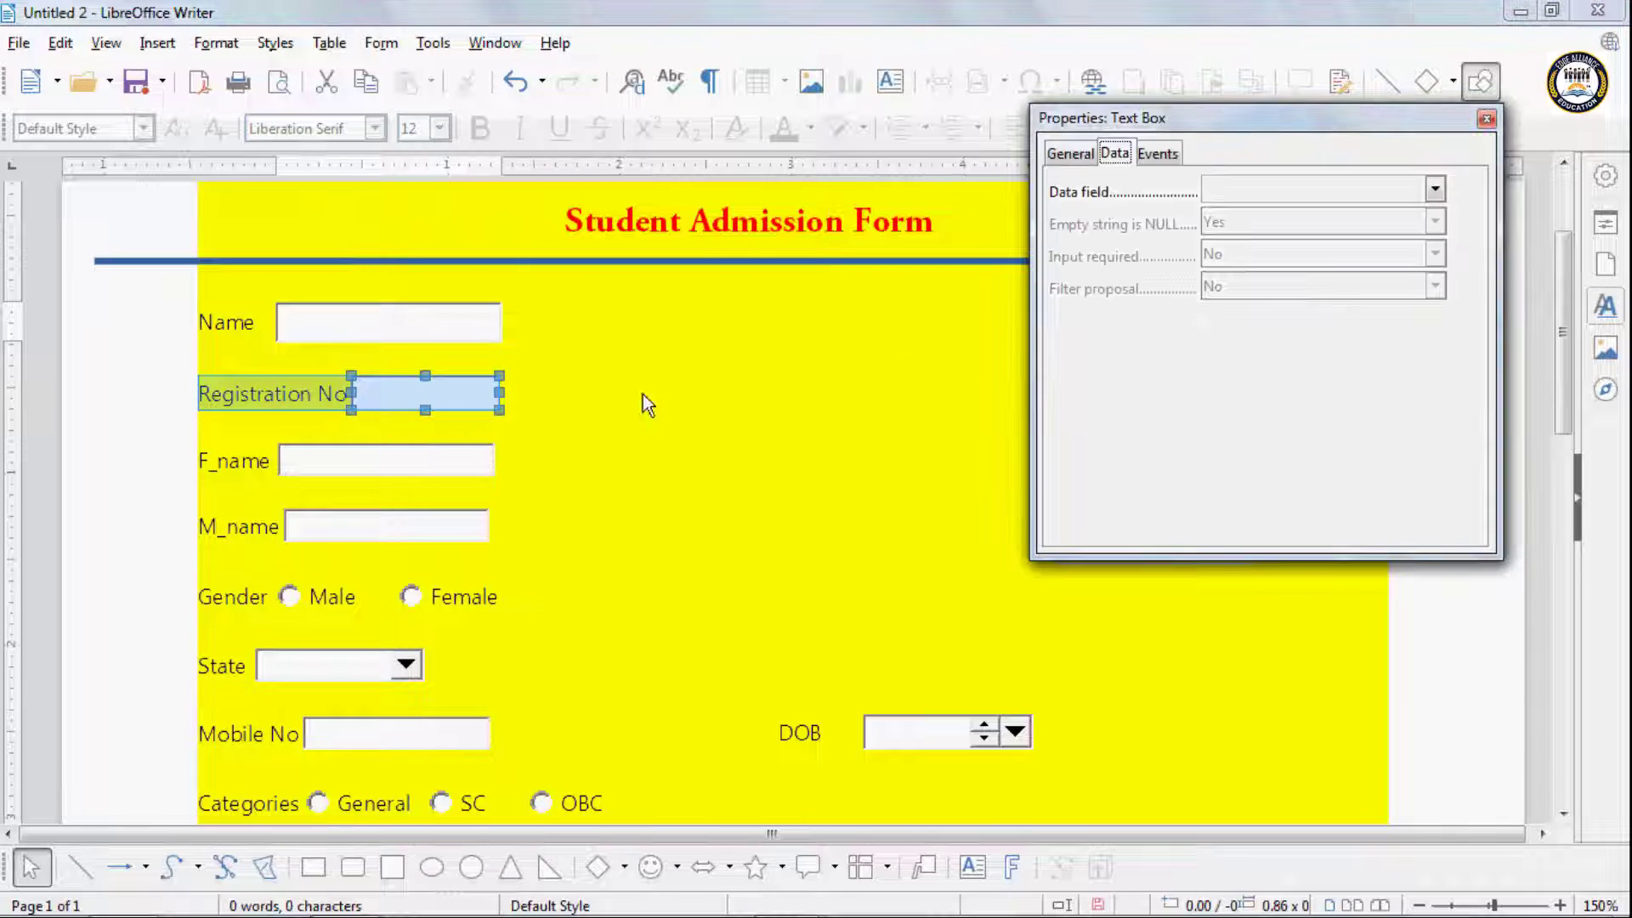
left_click(1434, 190)
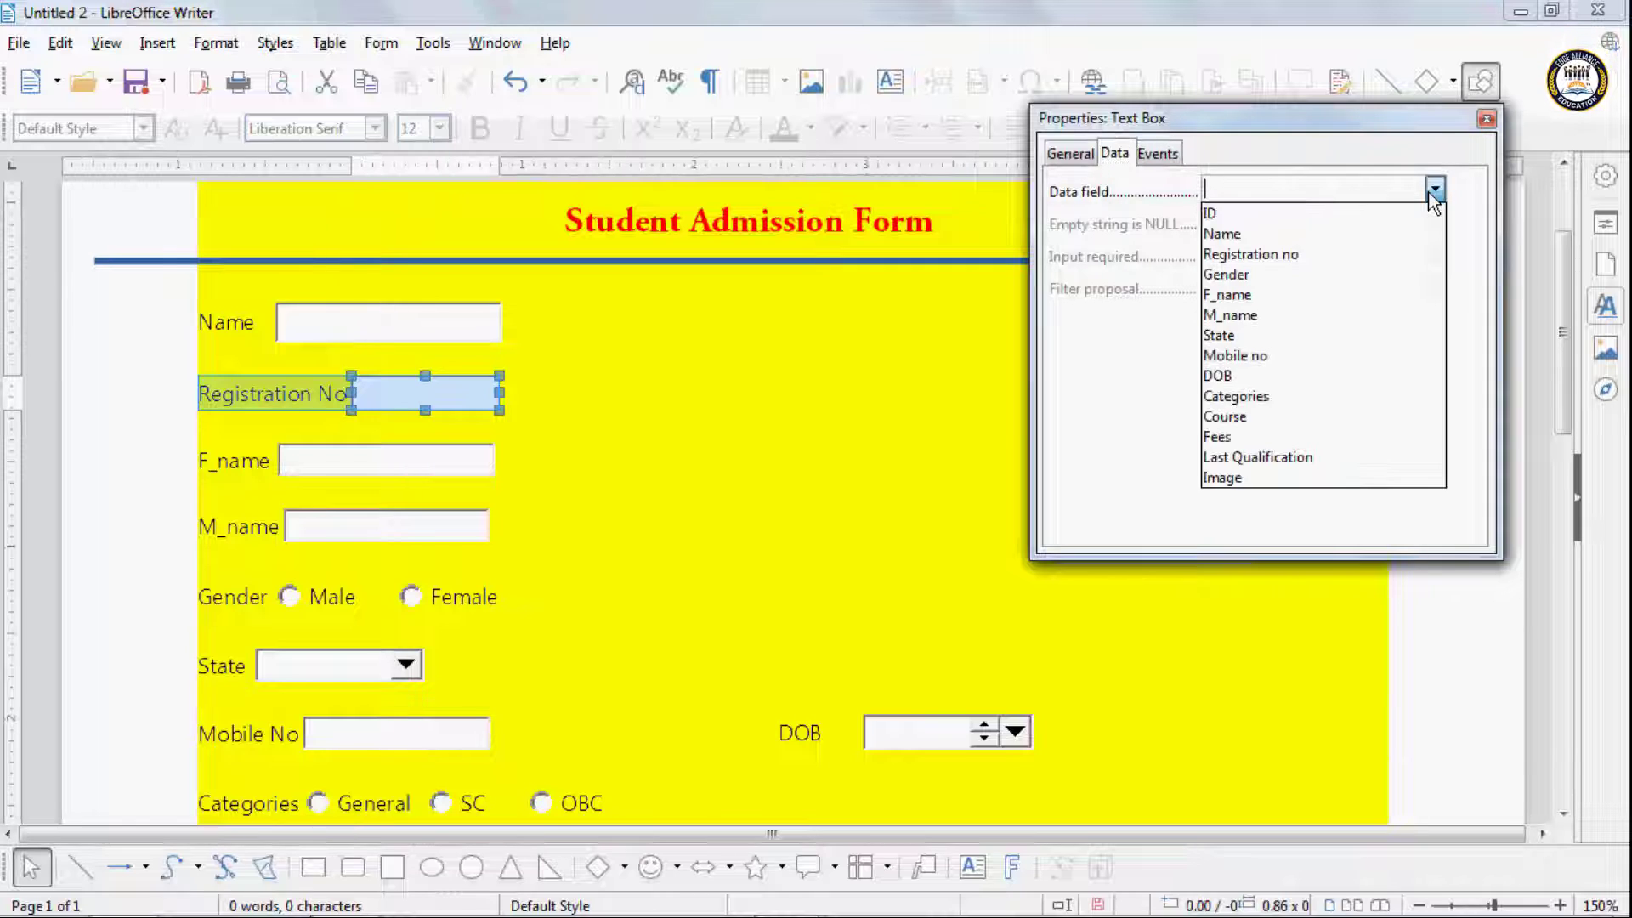
left_click(1261, 253)
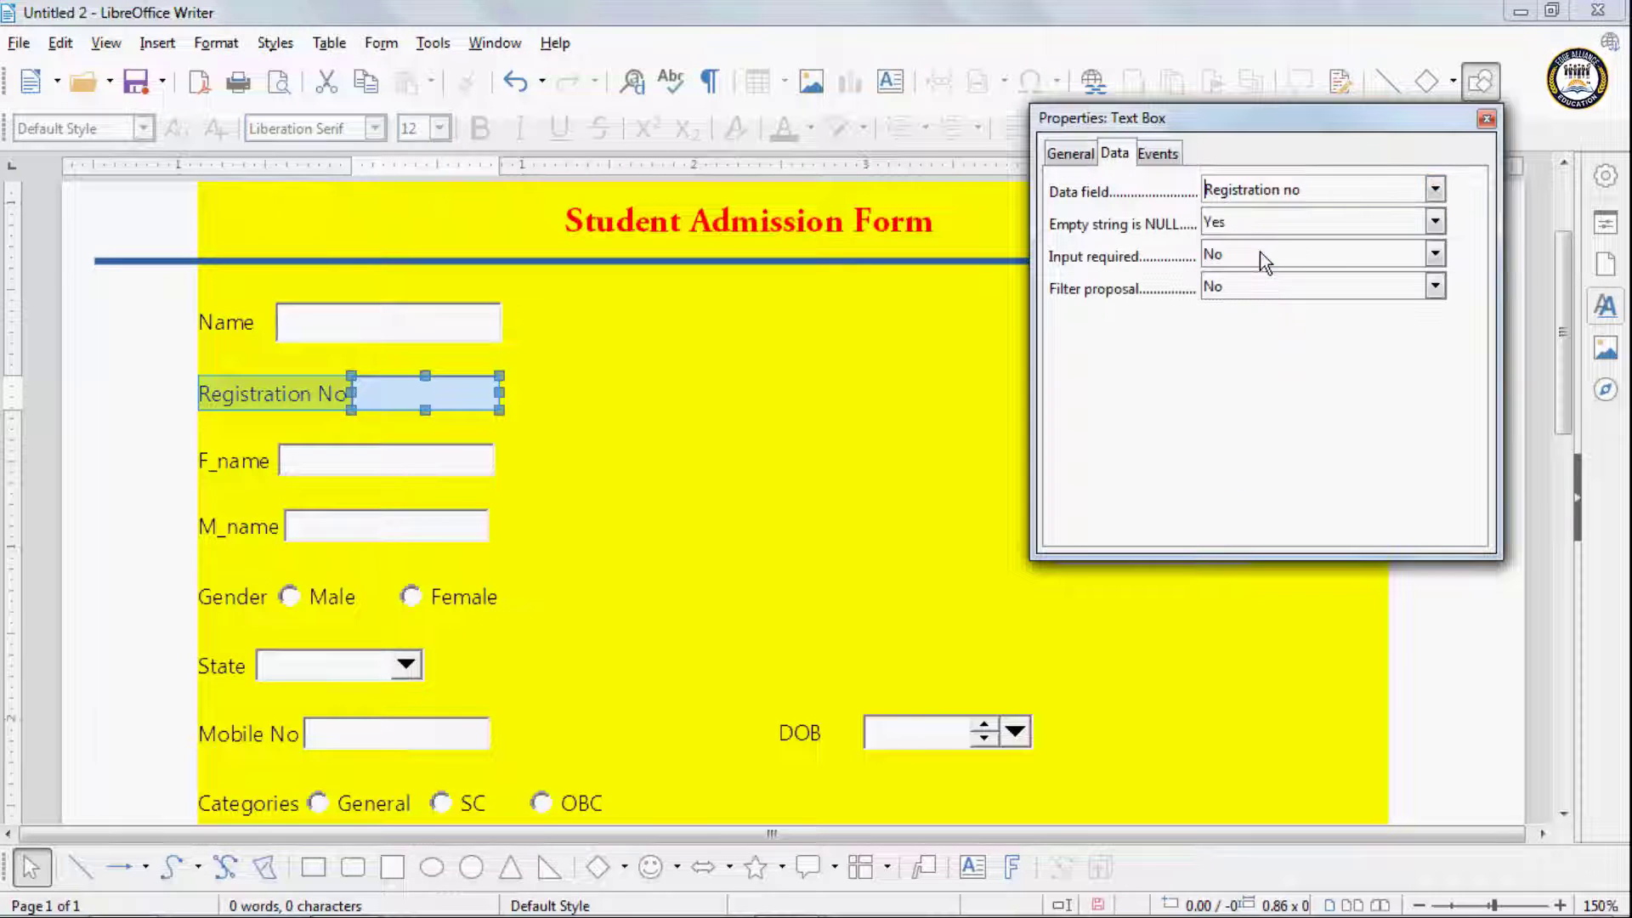
left_click(1217, 253)
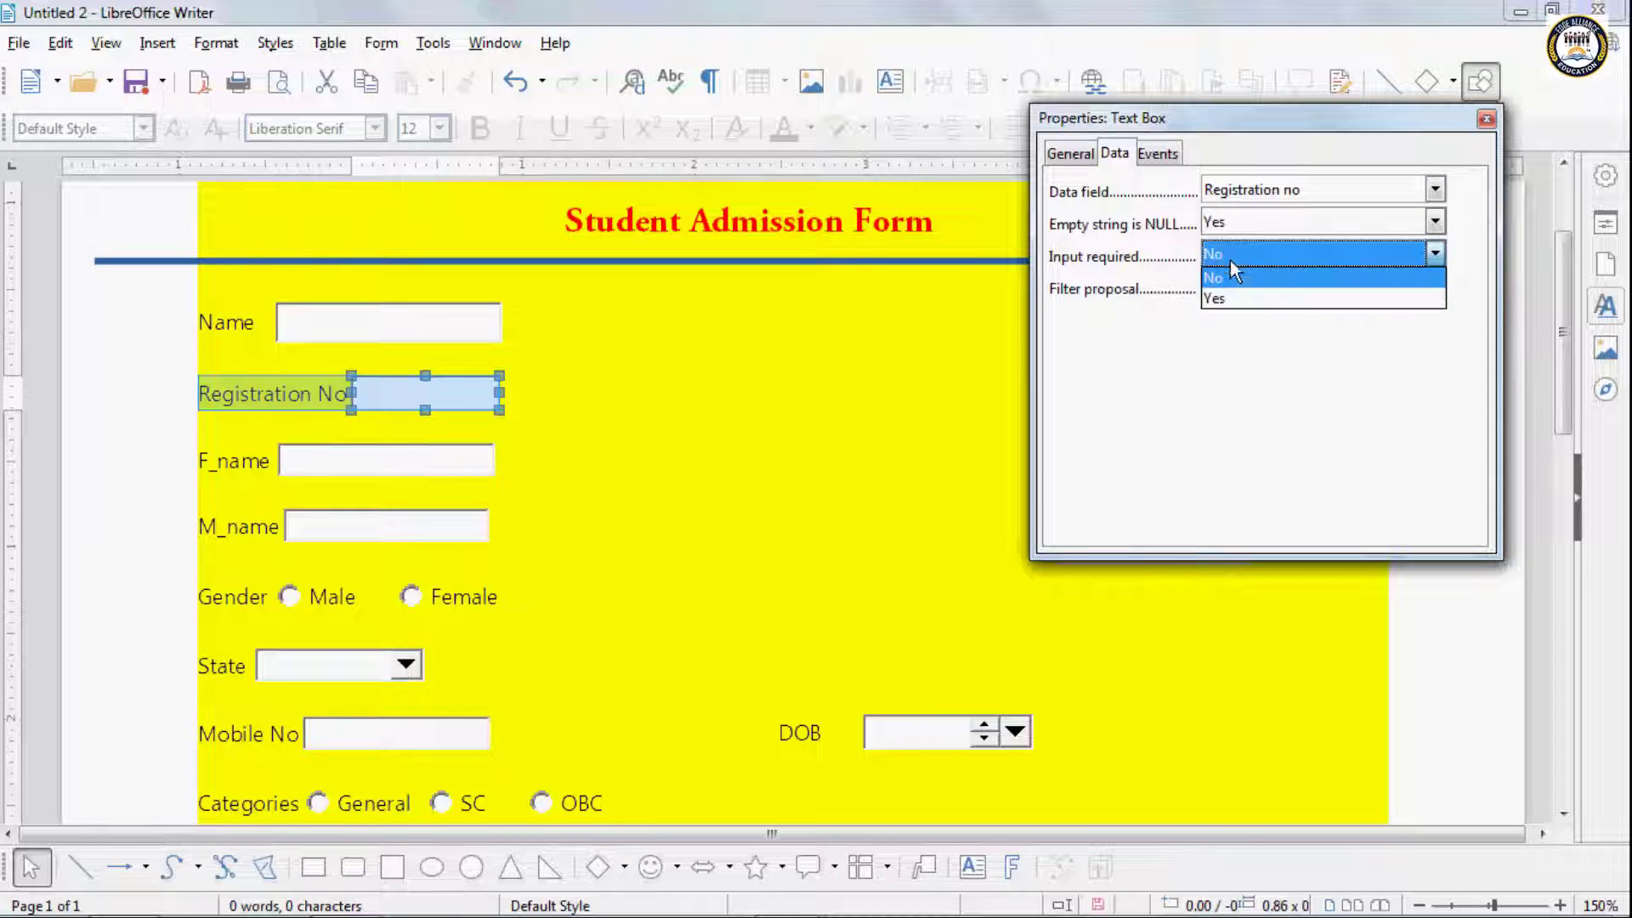
left_click(1227, 298)
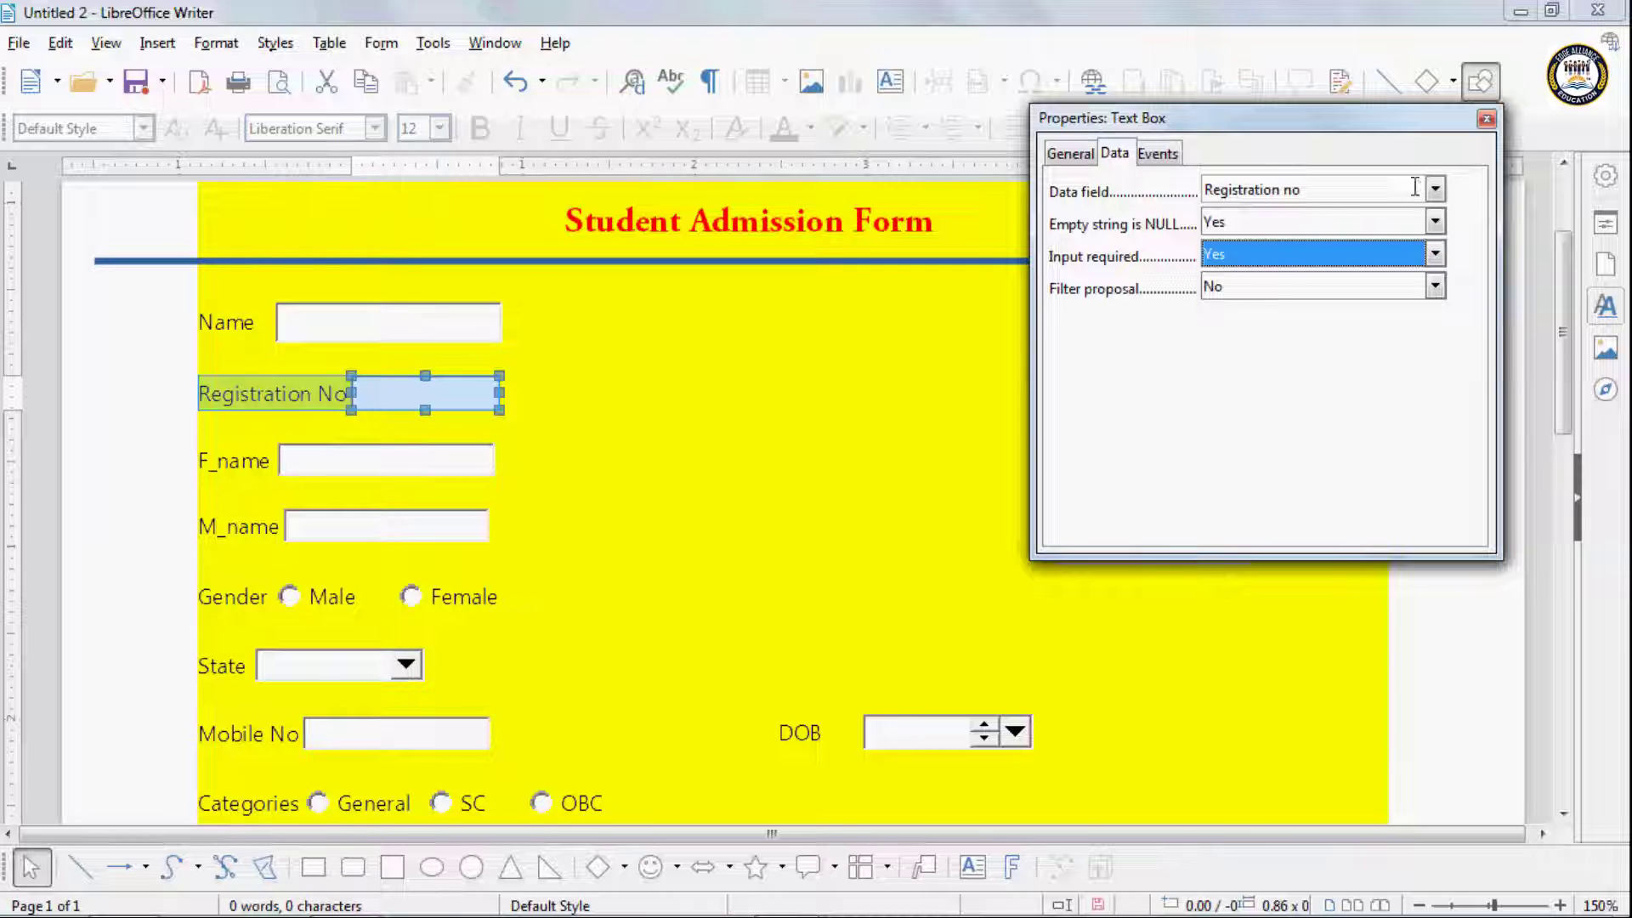
left_click(1486, 119)
Step: Bind the F_name box to the F_name field as a required entry
double_click(482, 468)
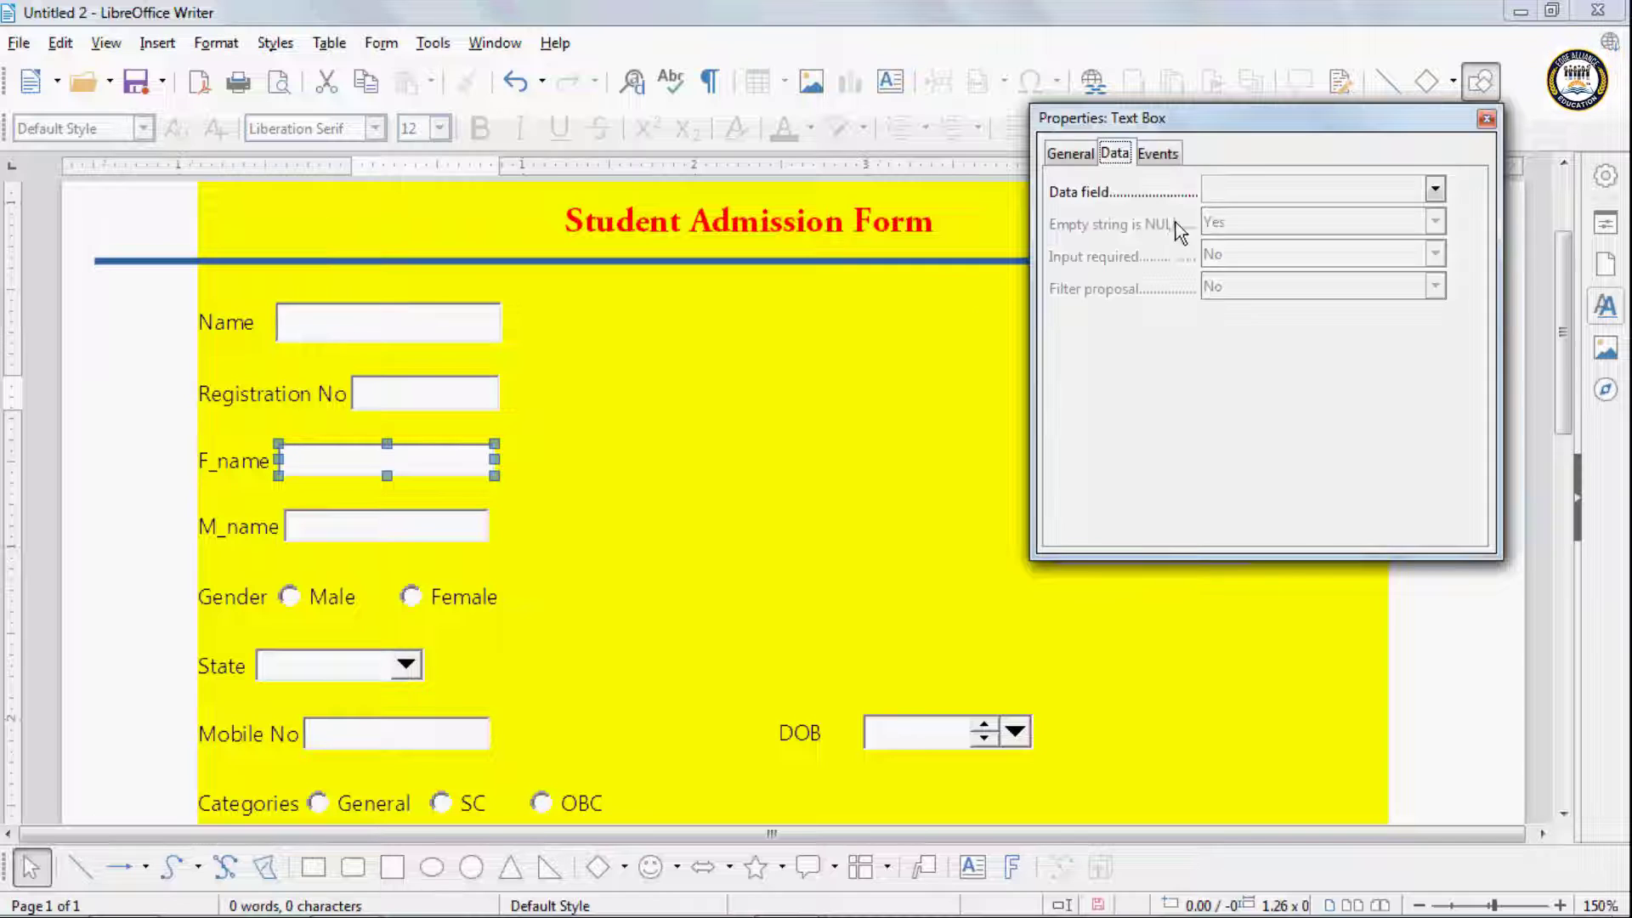
left_click(1435, 188)
left_click(1252, 289)
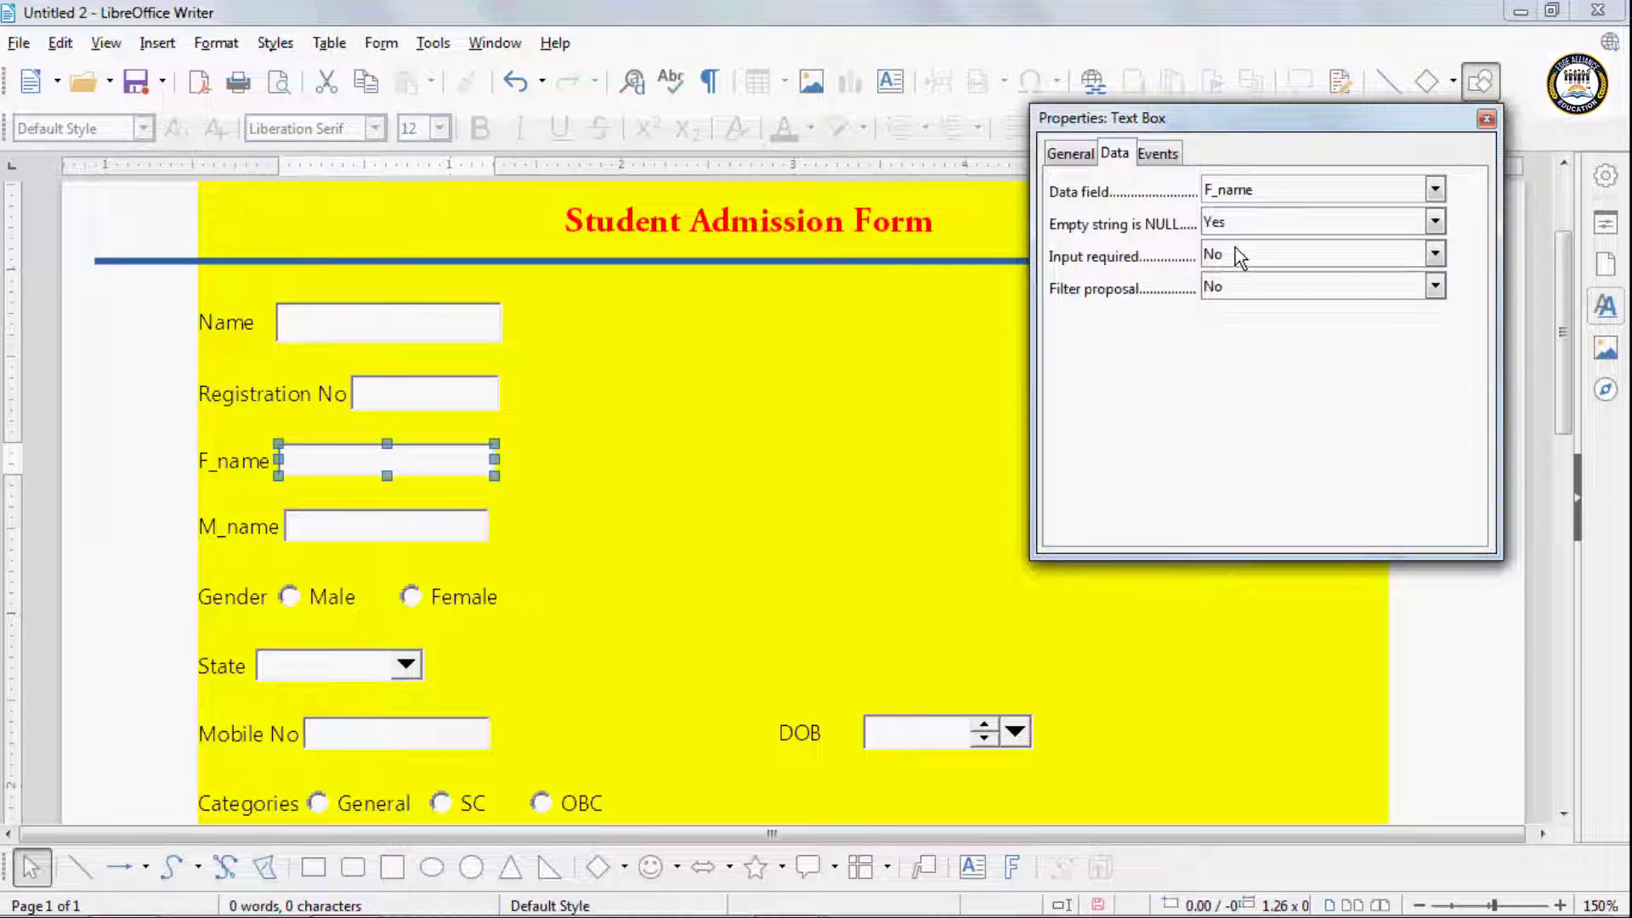
left_click(1236, 248)
left_click(1222, 296)
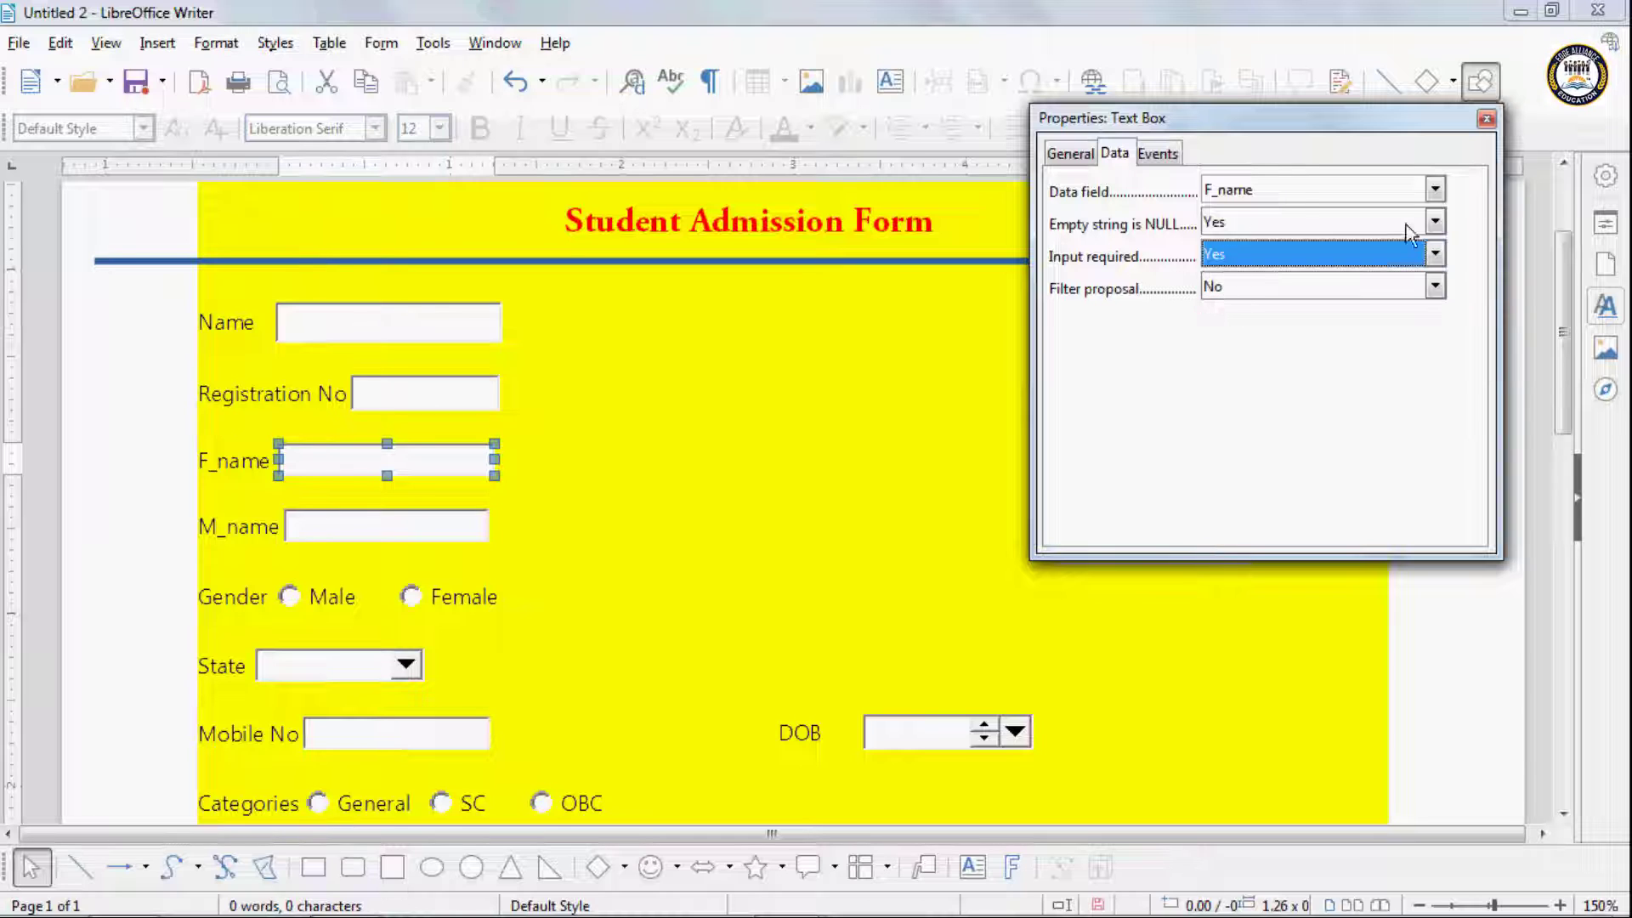
left_click(1486, 118)
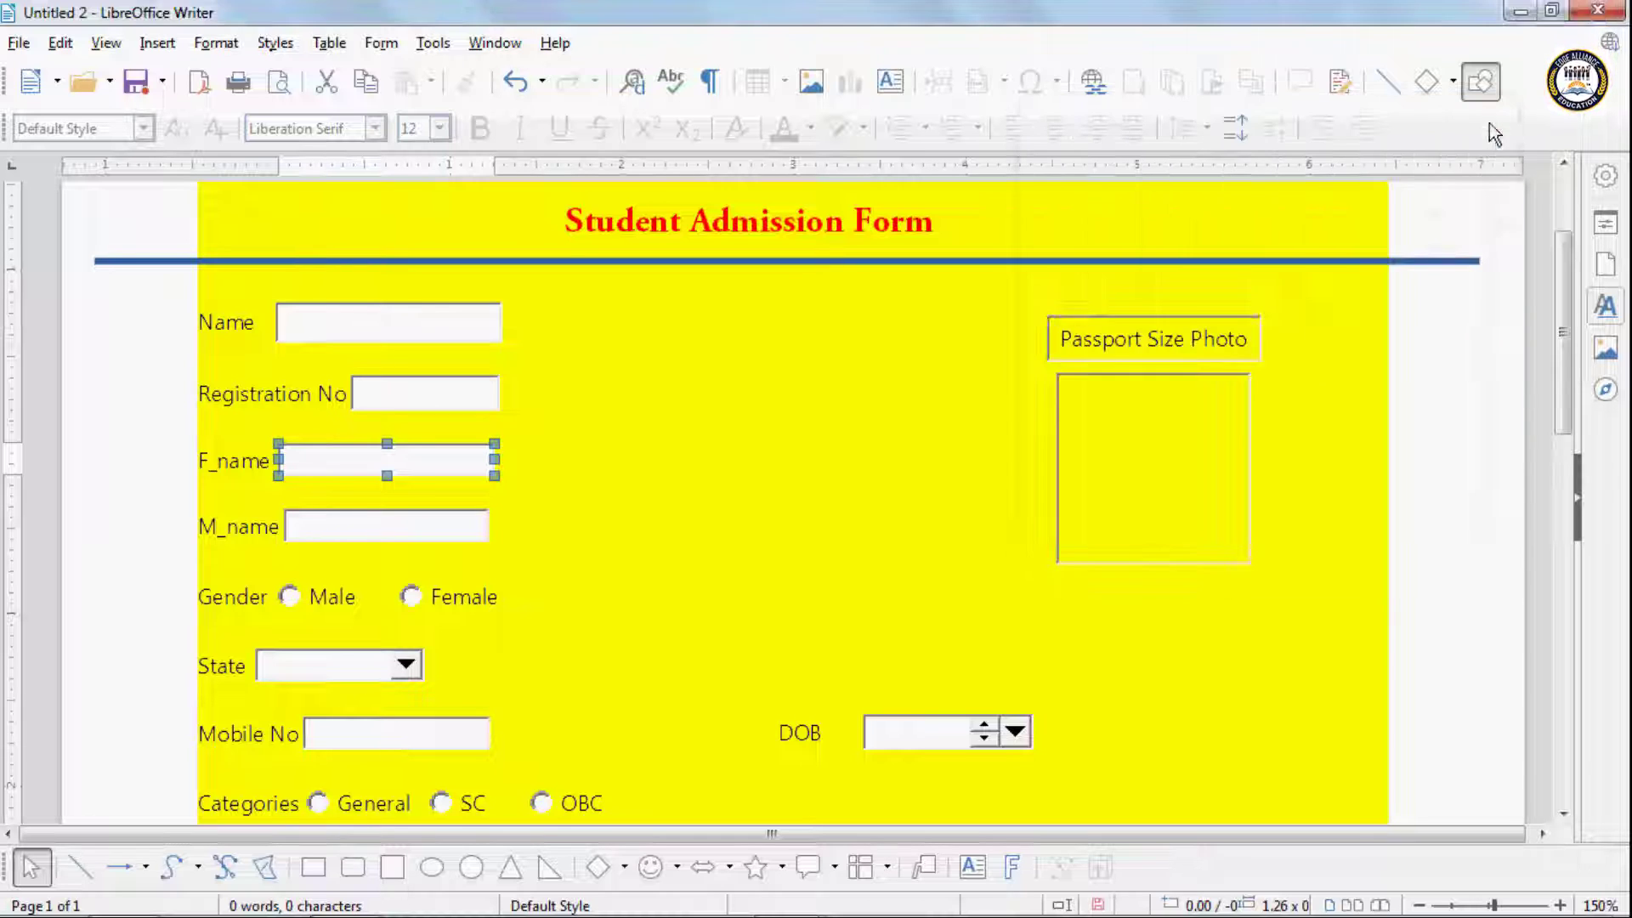
Step: Bind the M_name box to the M_name field as a required entry
double_click(480, 519)
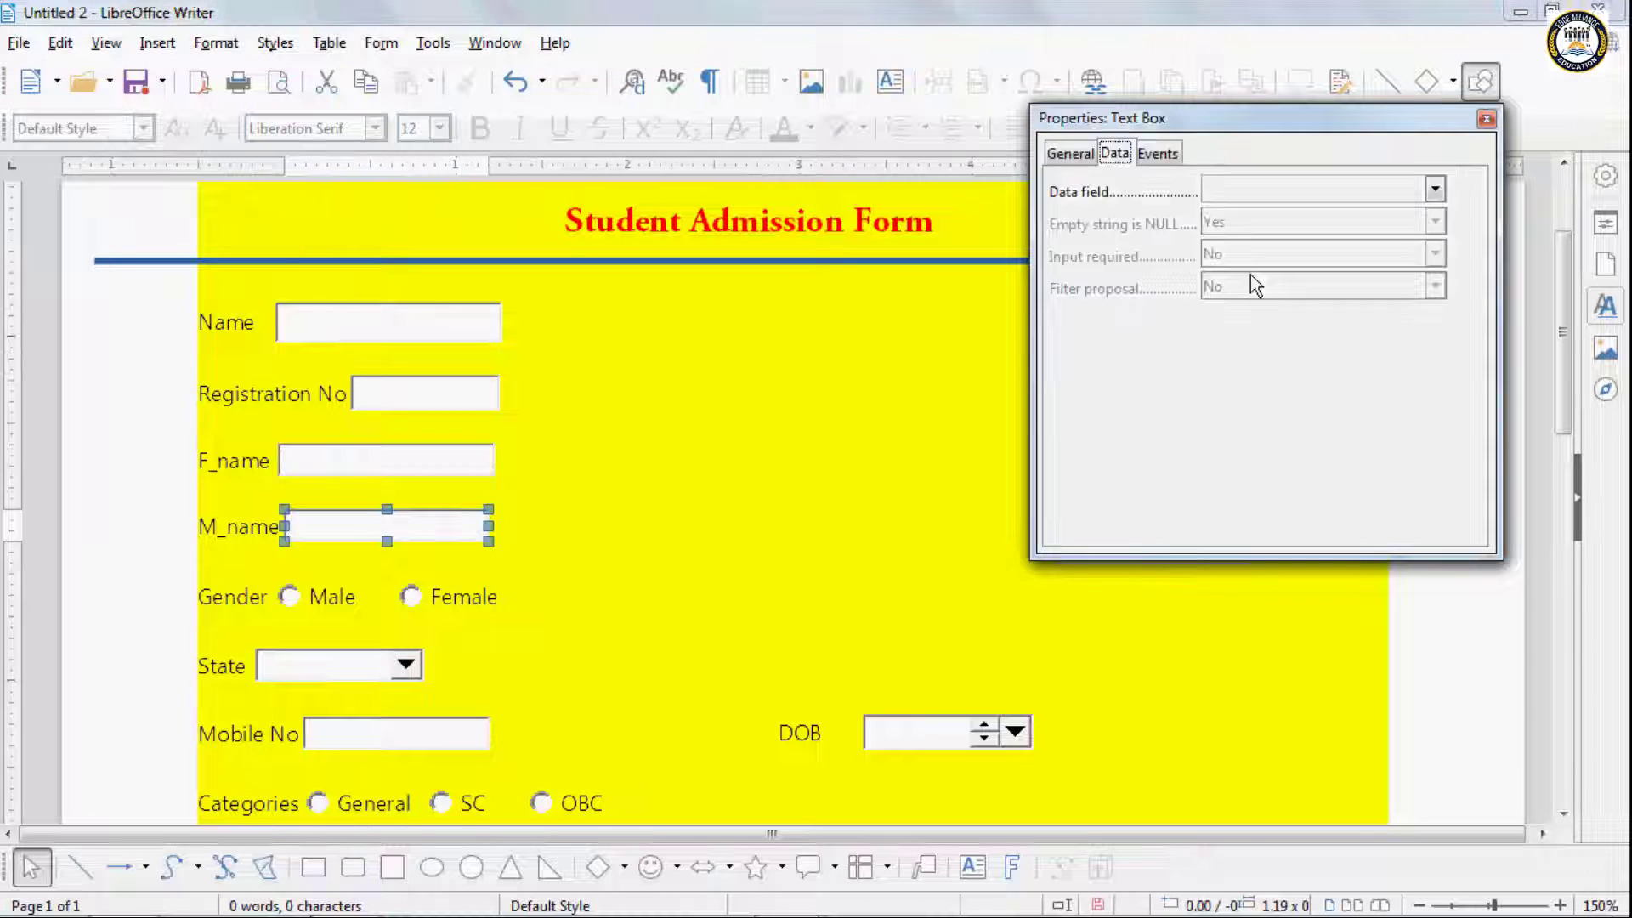
left_click(1434, 190)
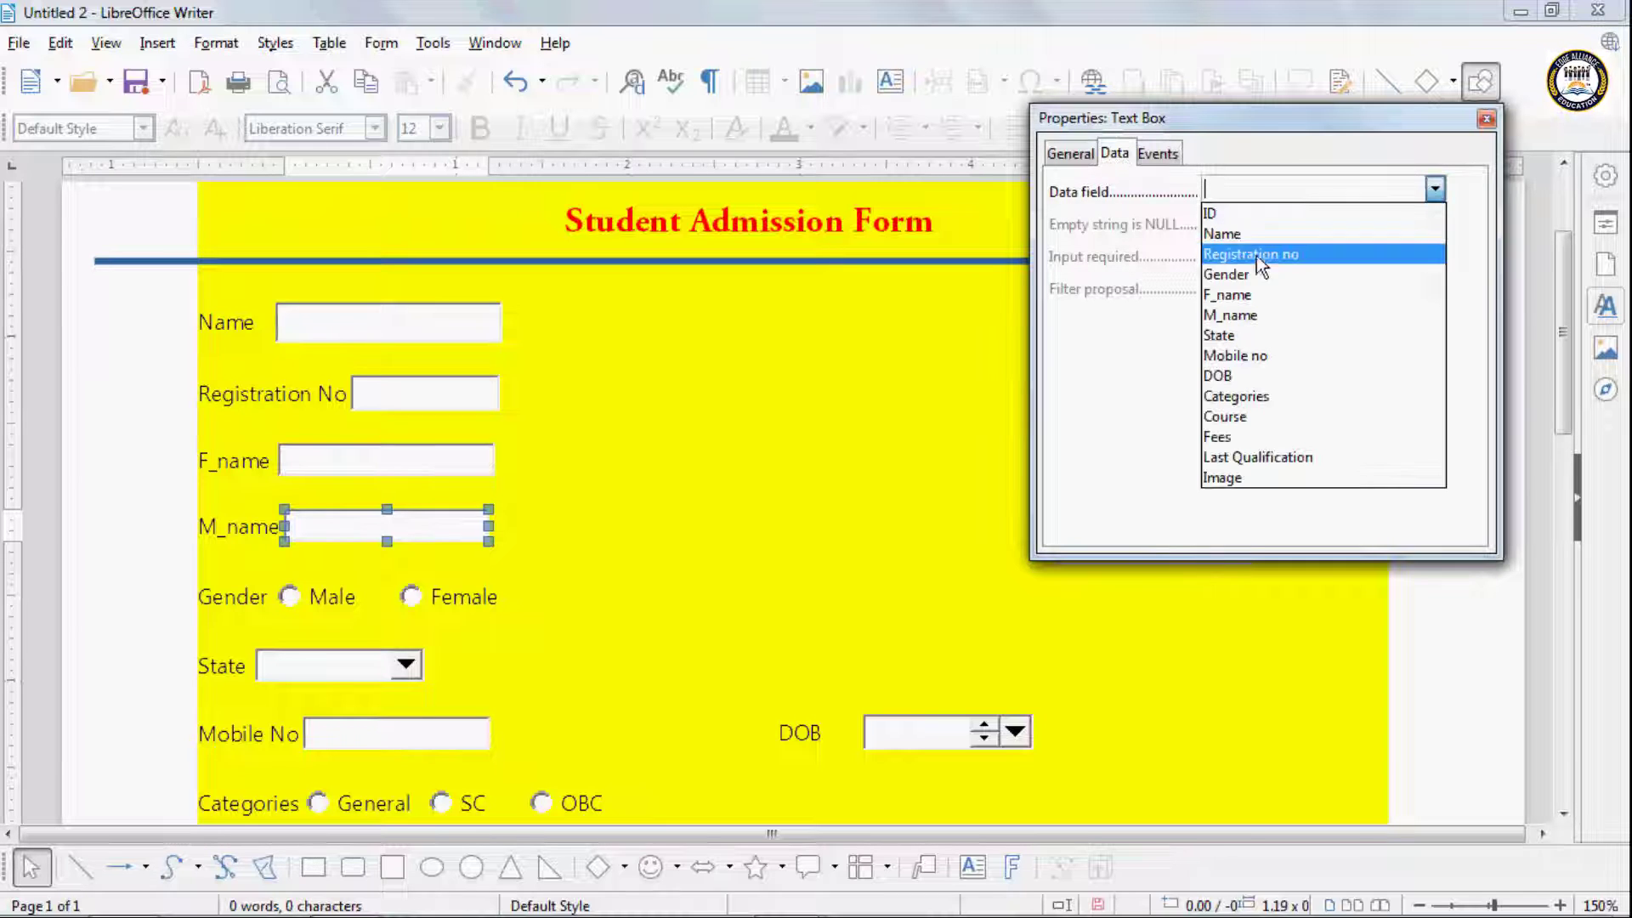
left_click(1237, 314)
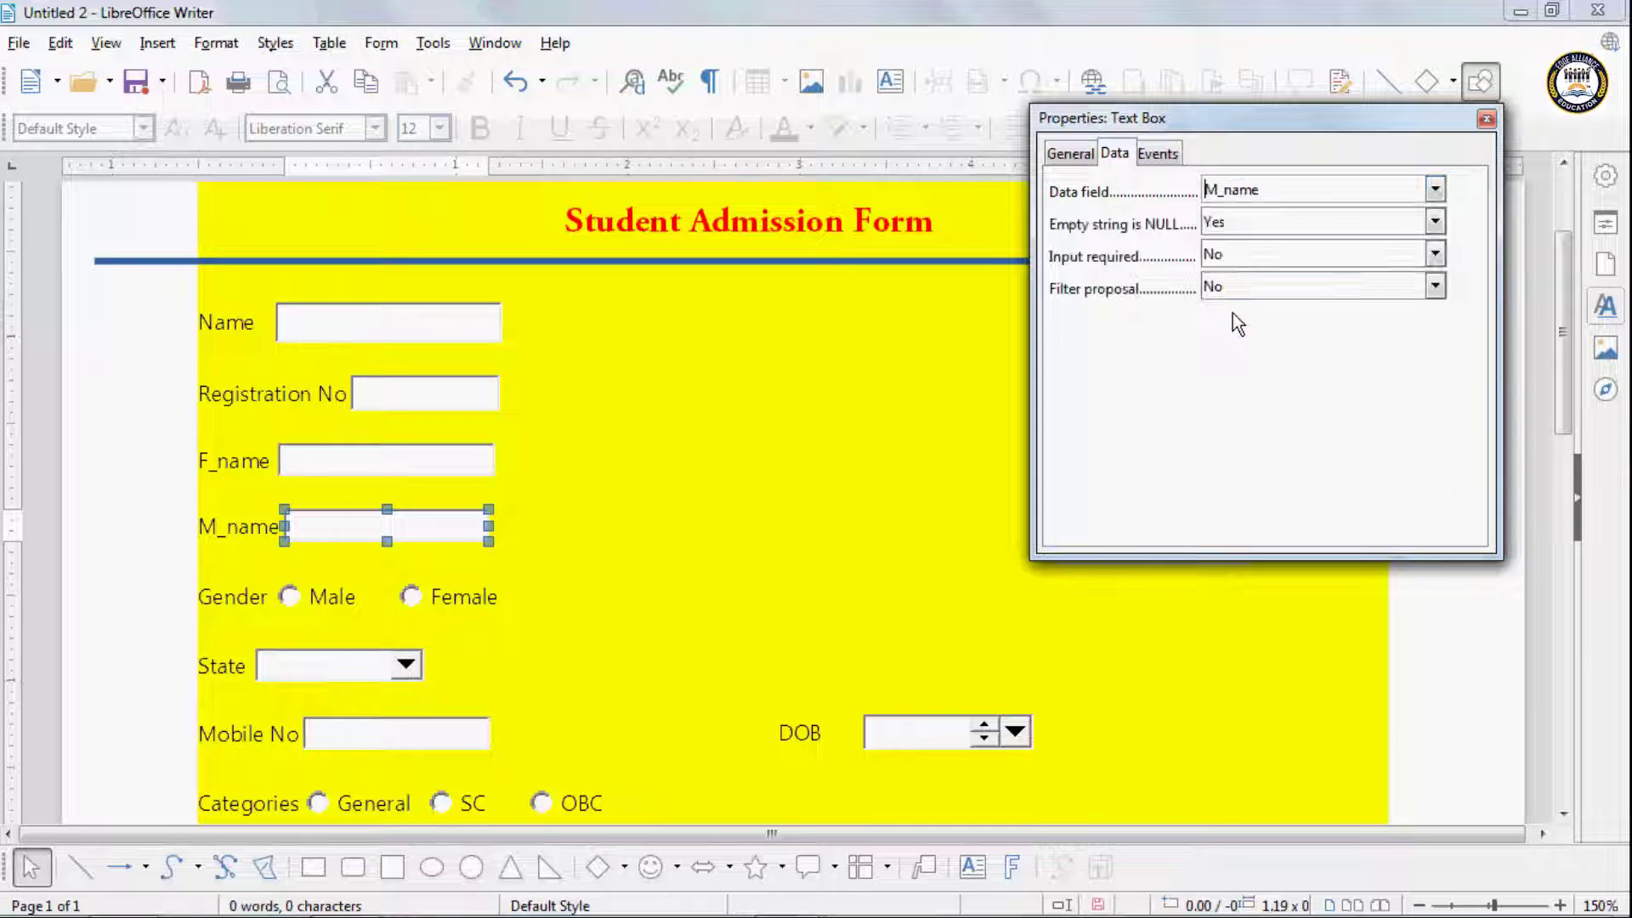
left_click(1227, 253)
left_click(1215, 298)
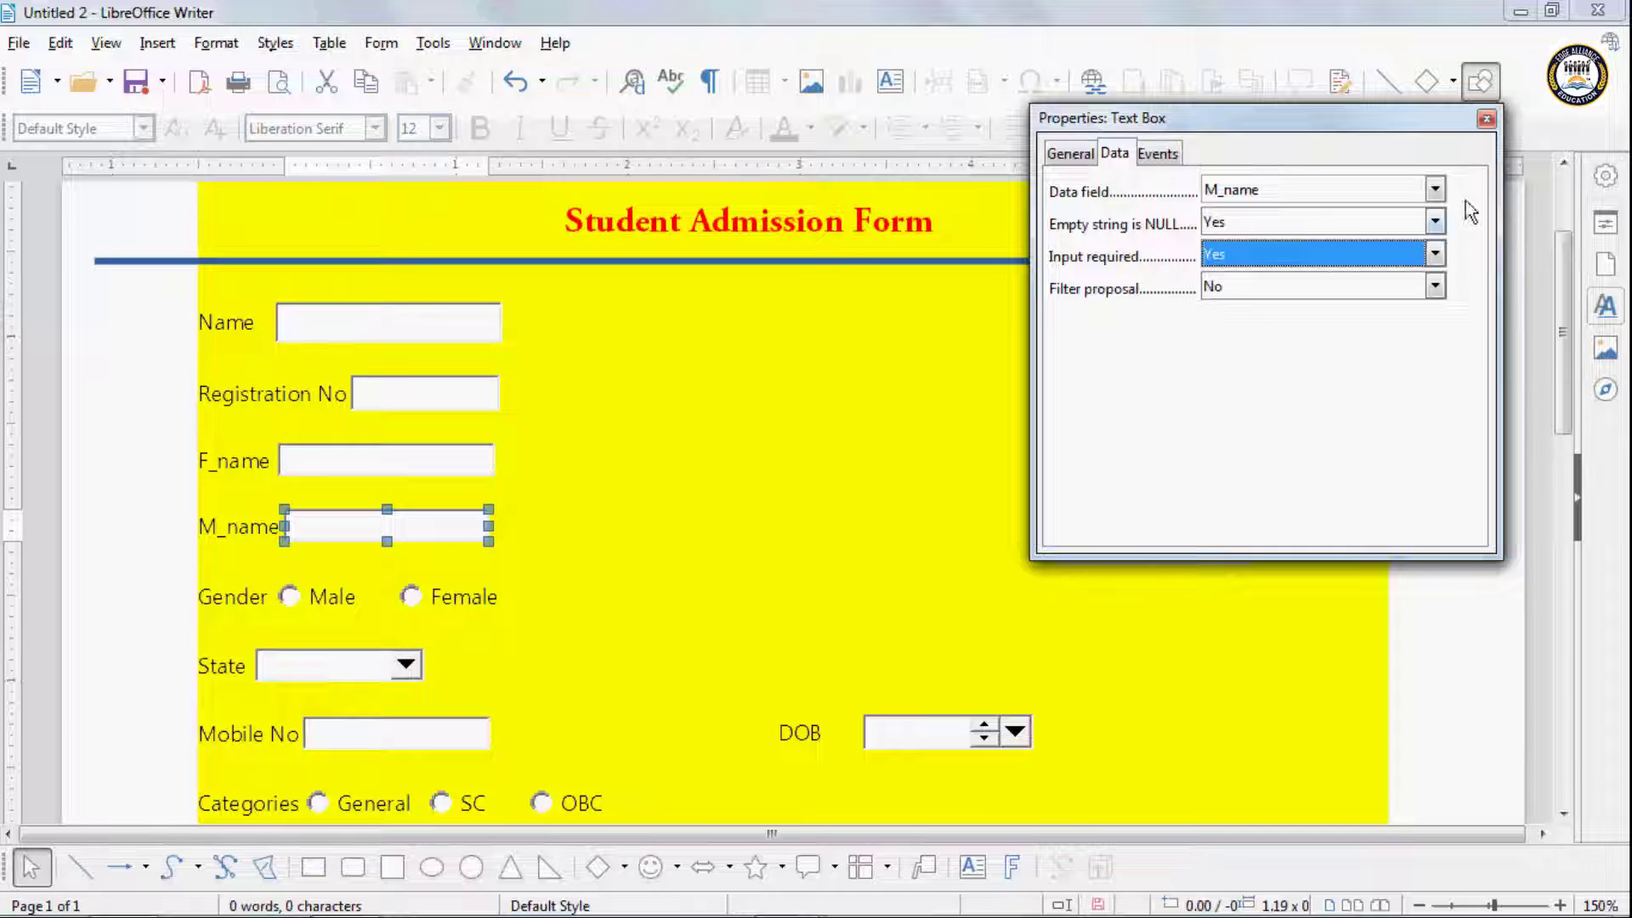
left_click(1490, 120)
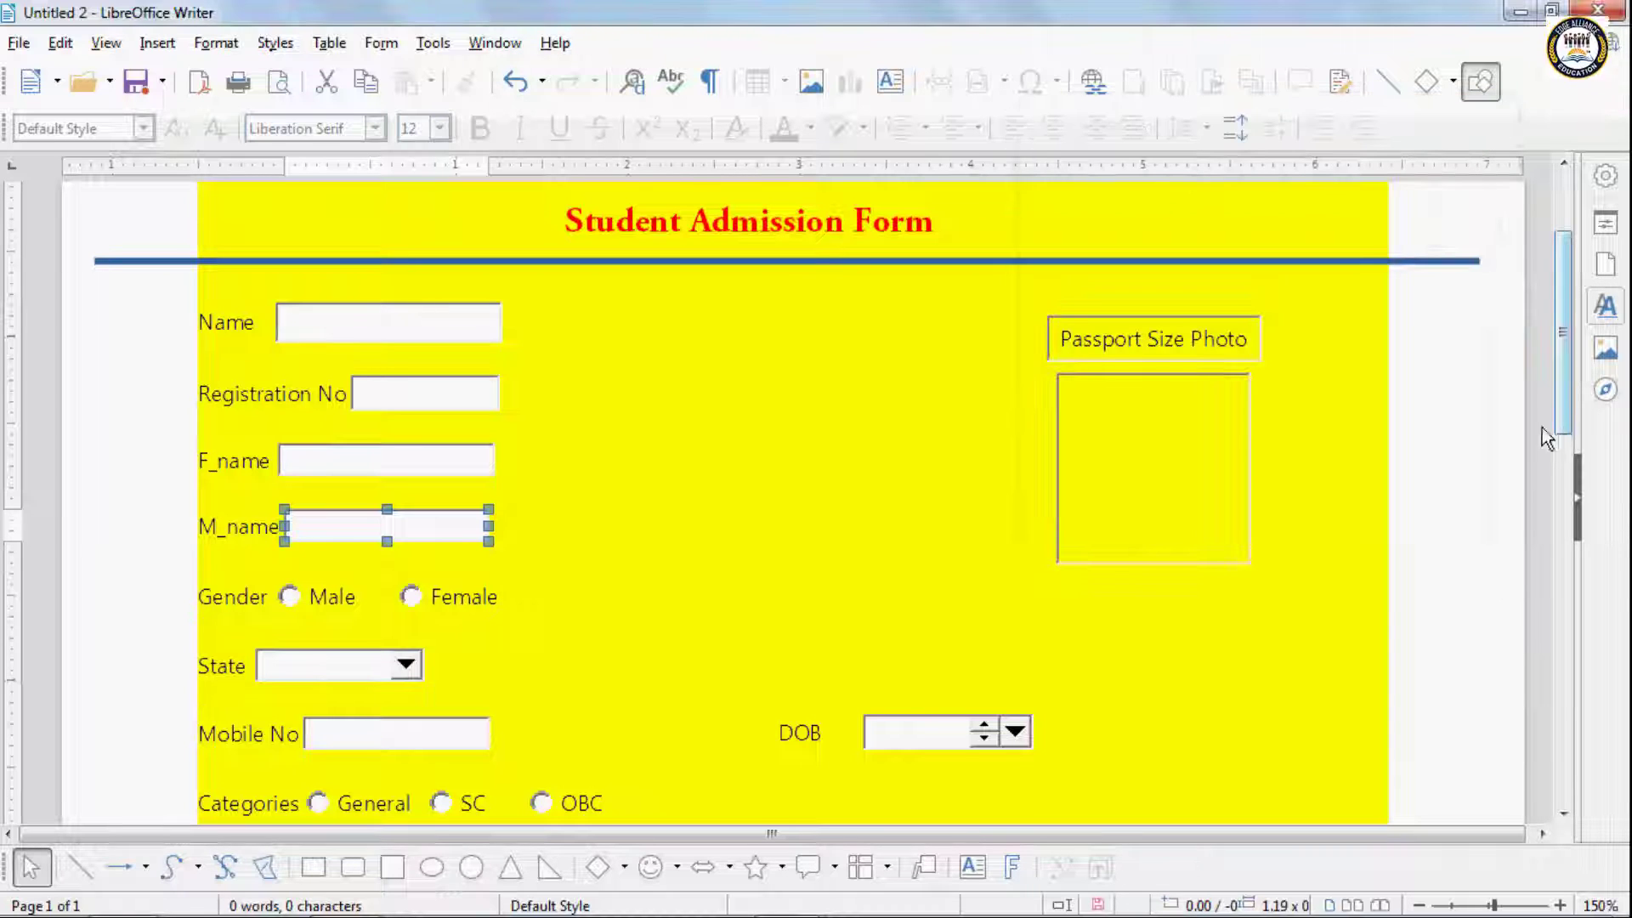
Step: Bind the Male option to the Gender field, required, with reference value 'Male'
double_click(350, 607)
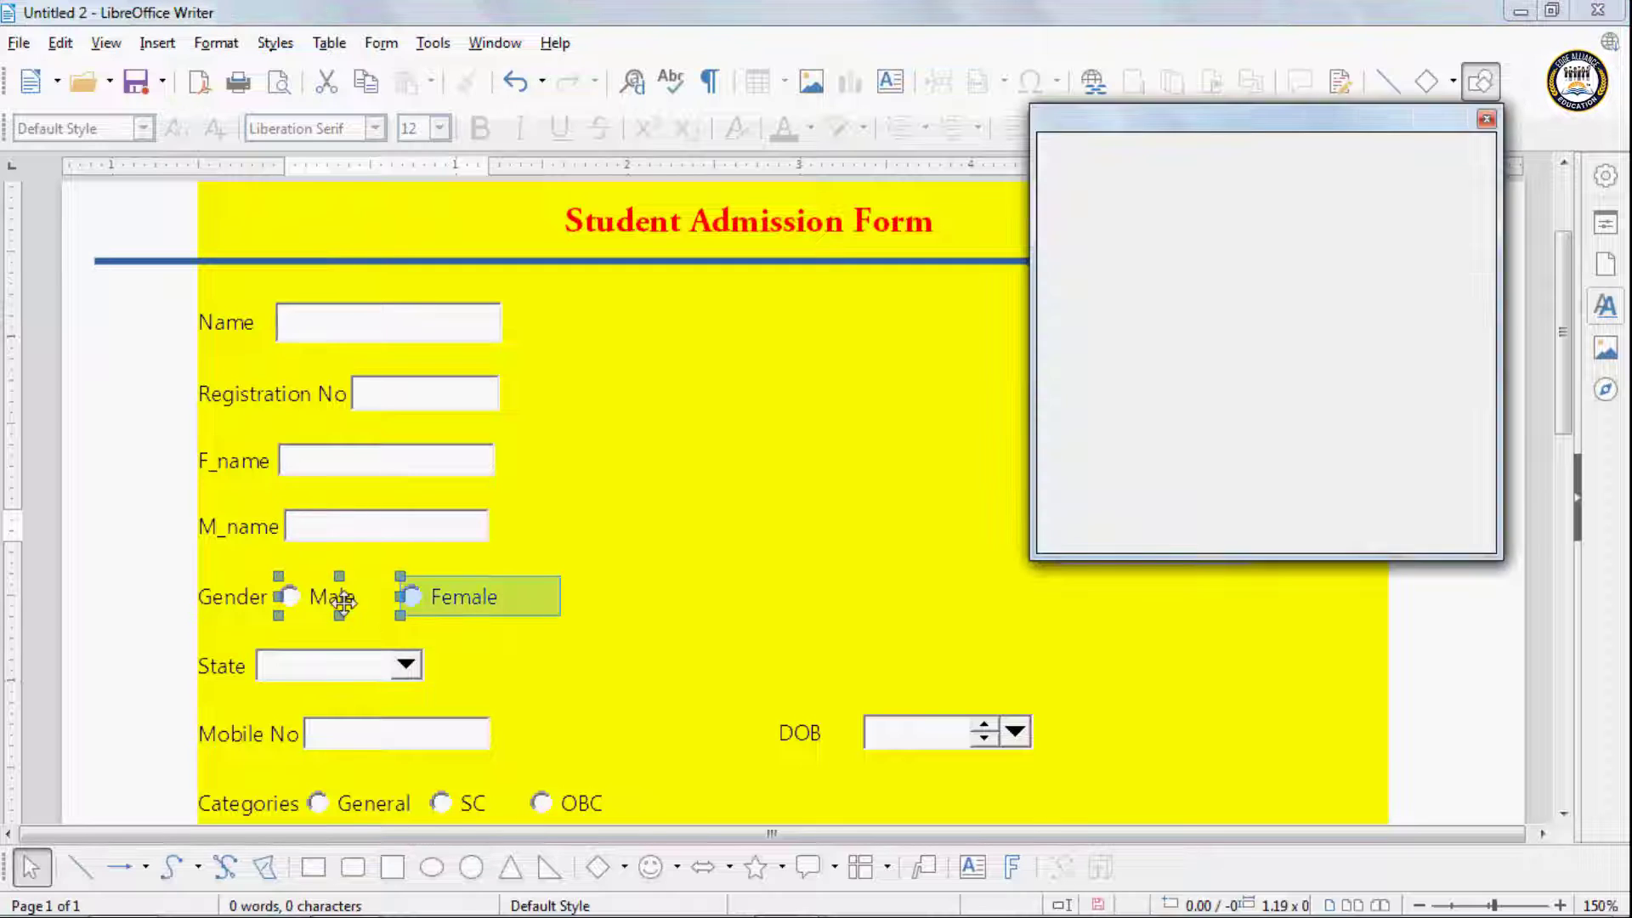
left_click(1435, 188)
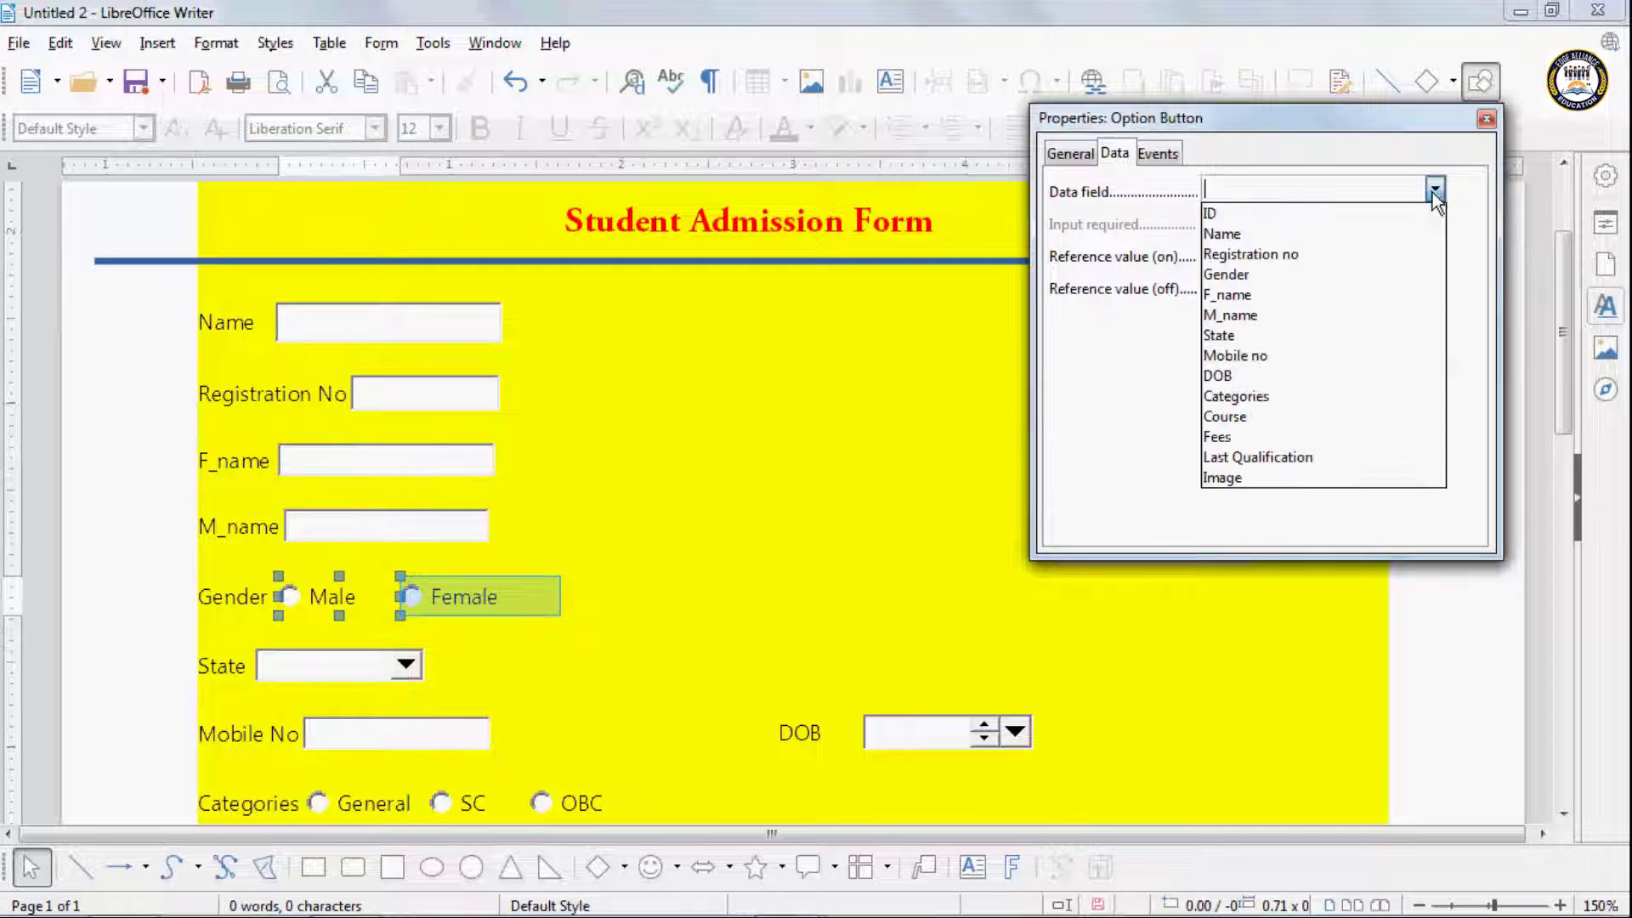
left_click(1267, 274)
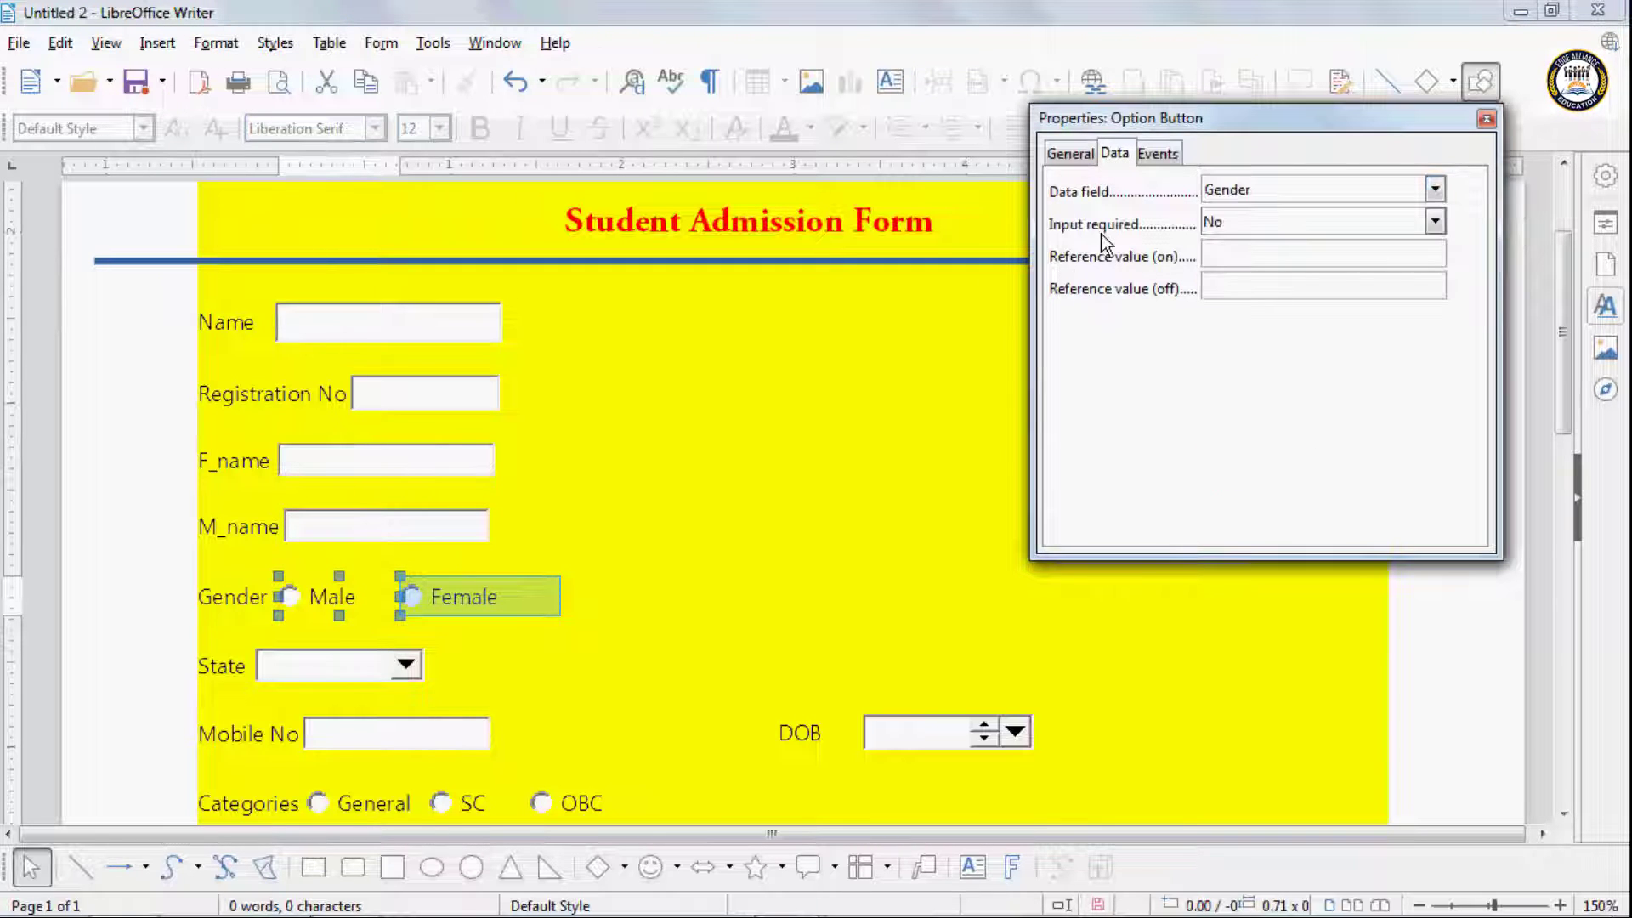
left_click(1253, 220)
left_click(1241, 268)
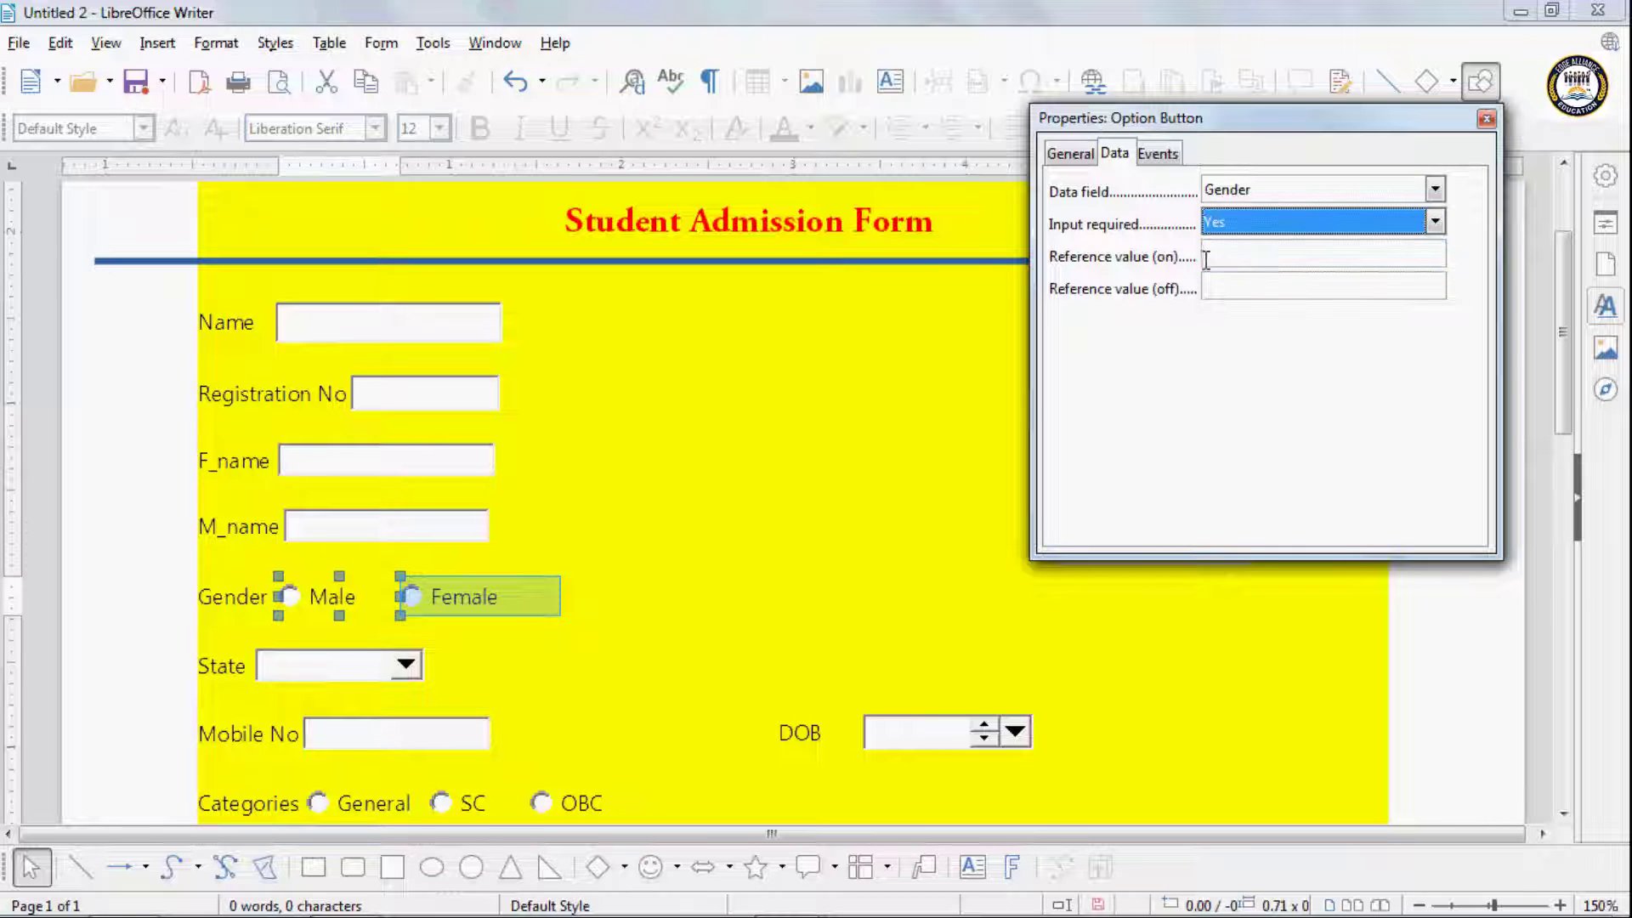
left_click(1246, 254)
type("male")
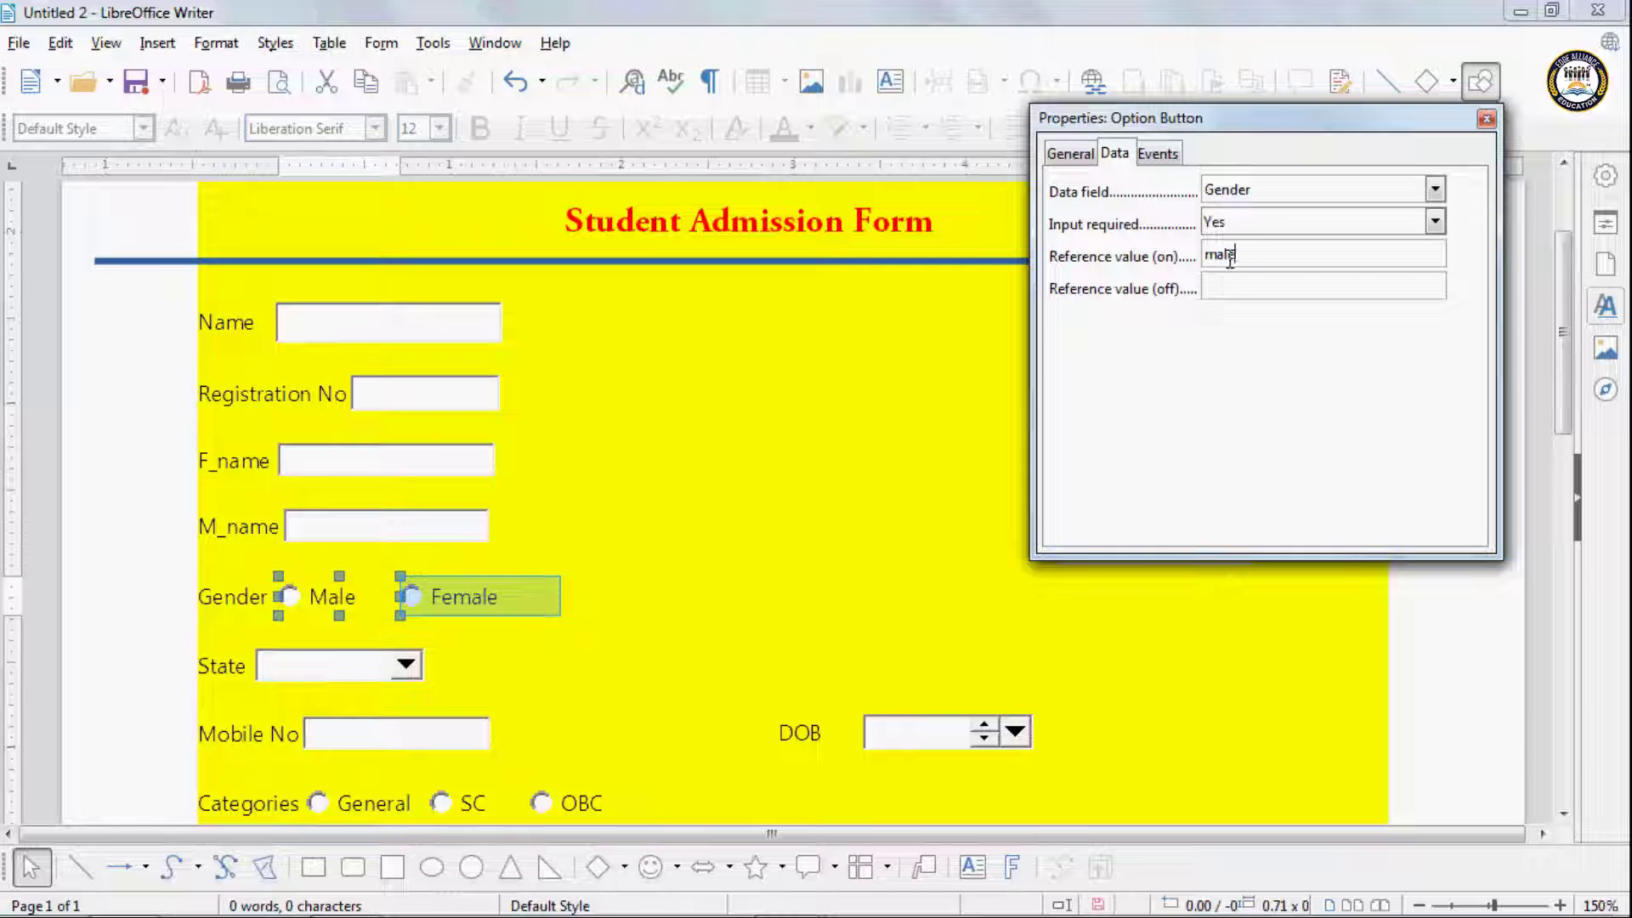
left_click(1218, 261)
key("BackSpace")
type("M")
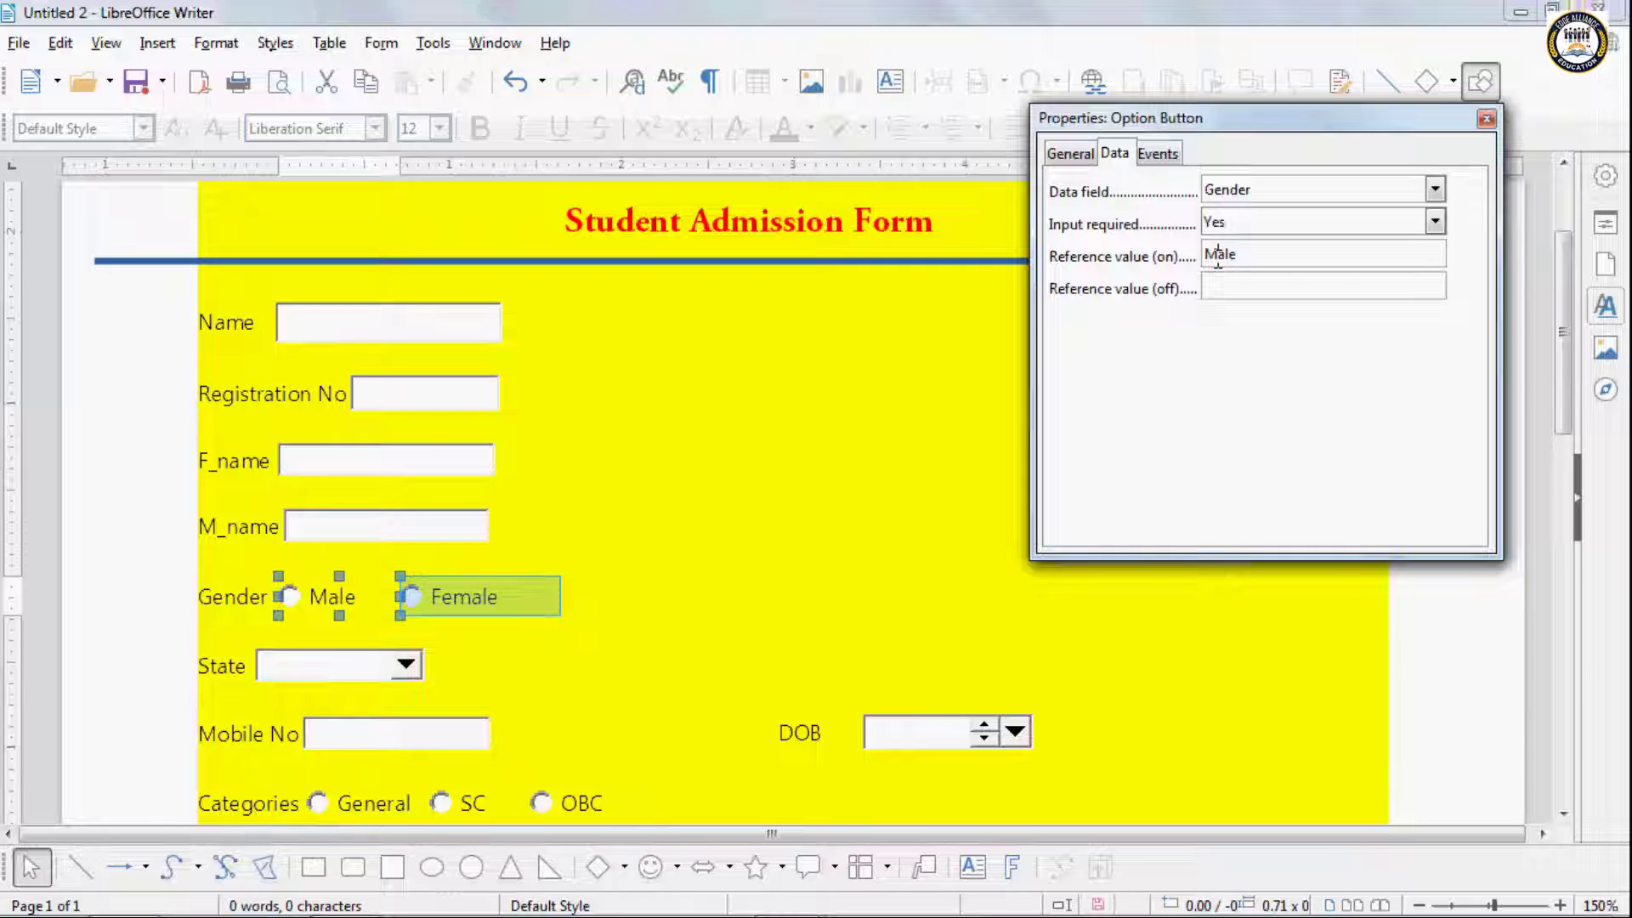
Step: Bind the Female option to the Gender field, required, with reference value 'Female'
left_click(473, 606)
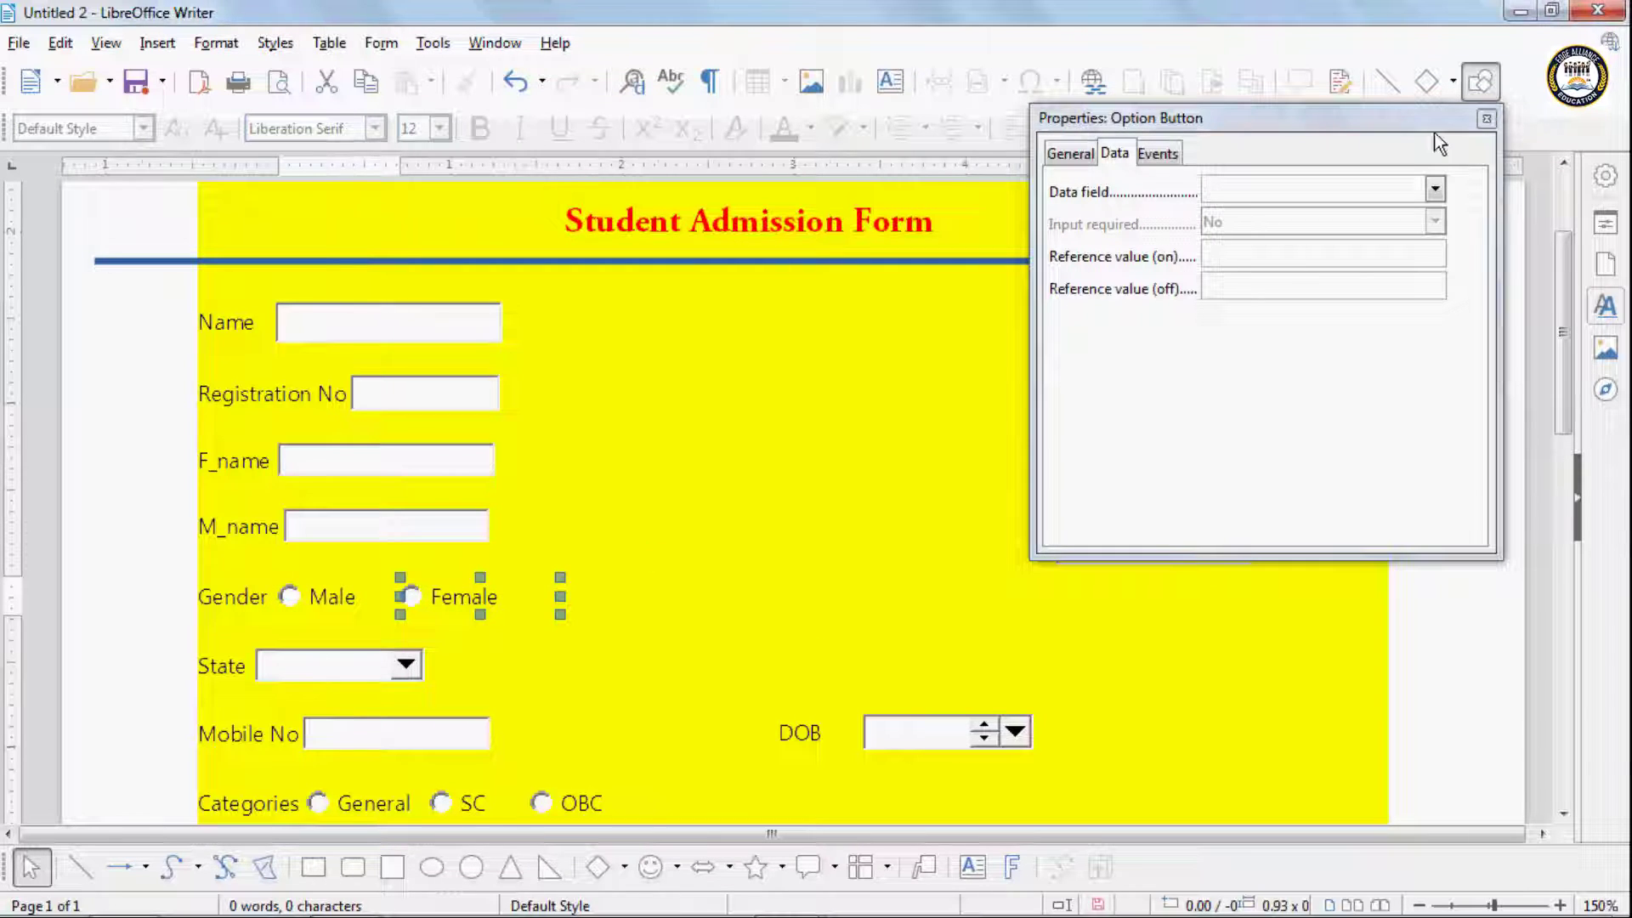
left_click(1435, 189)
left_click(1273, 278)
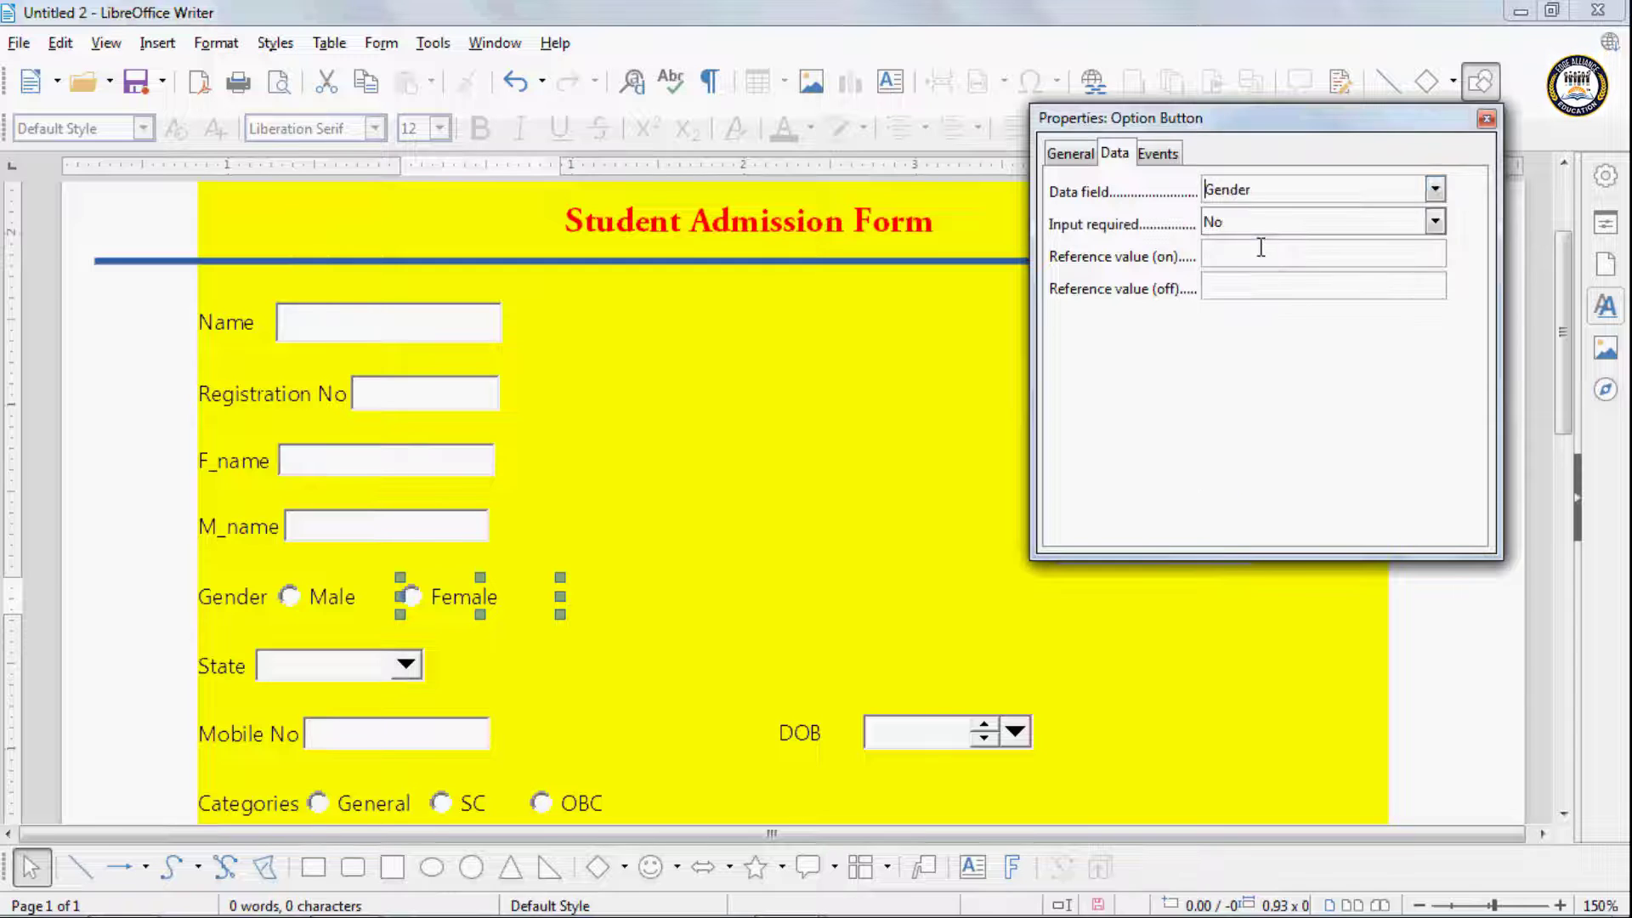
left_click(1247, 223)
left_click(1245, 267)
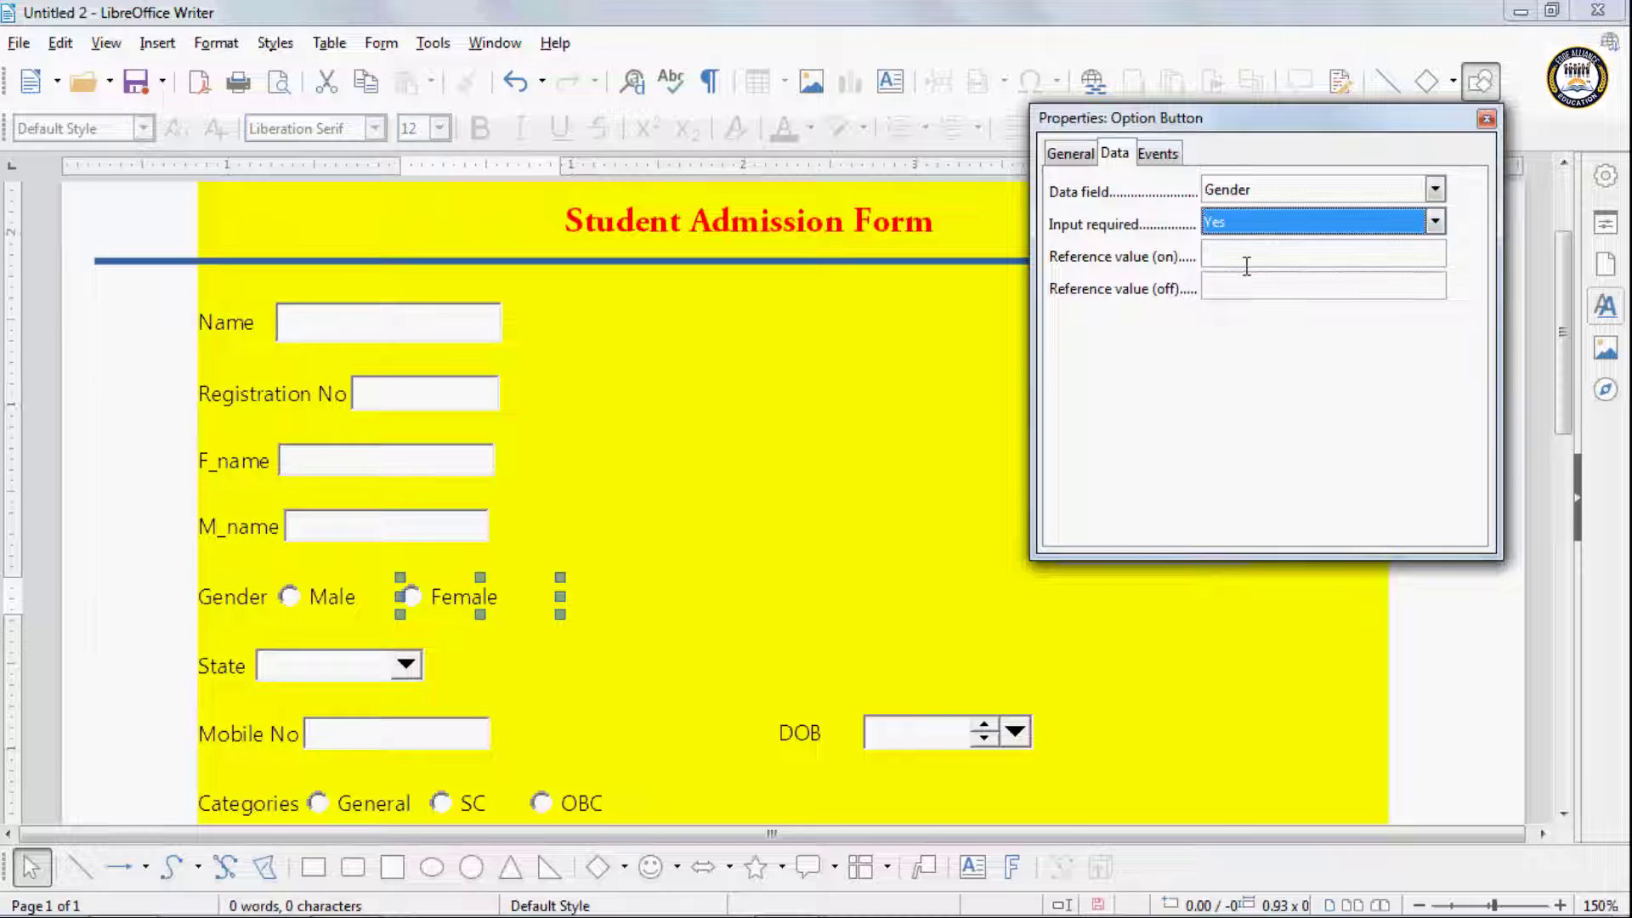
left_click(1245, 266)
type("Fe")
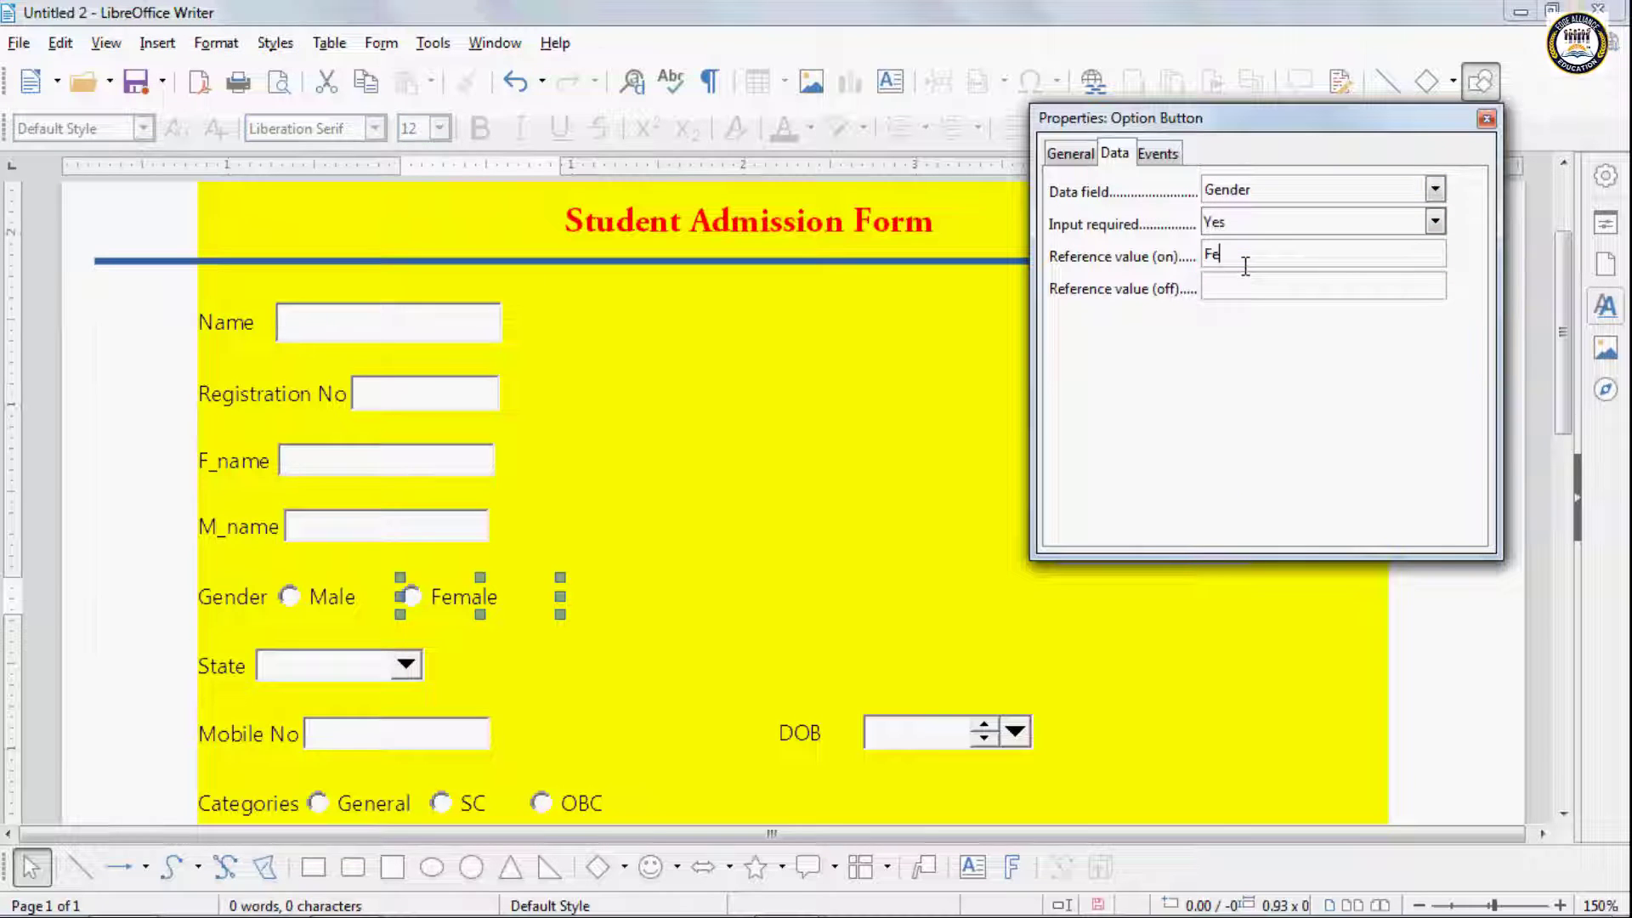
type("male")
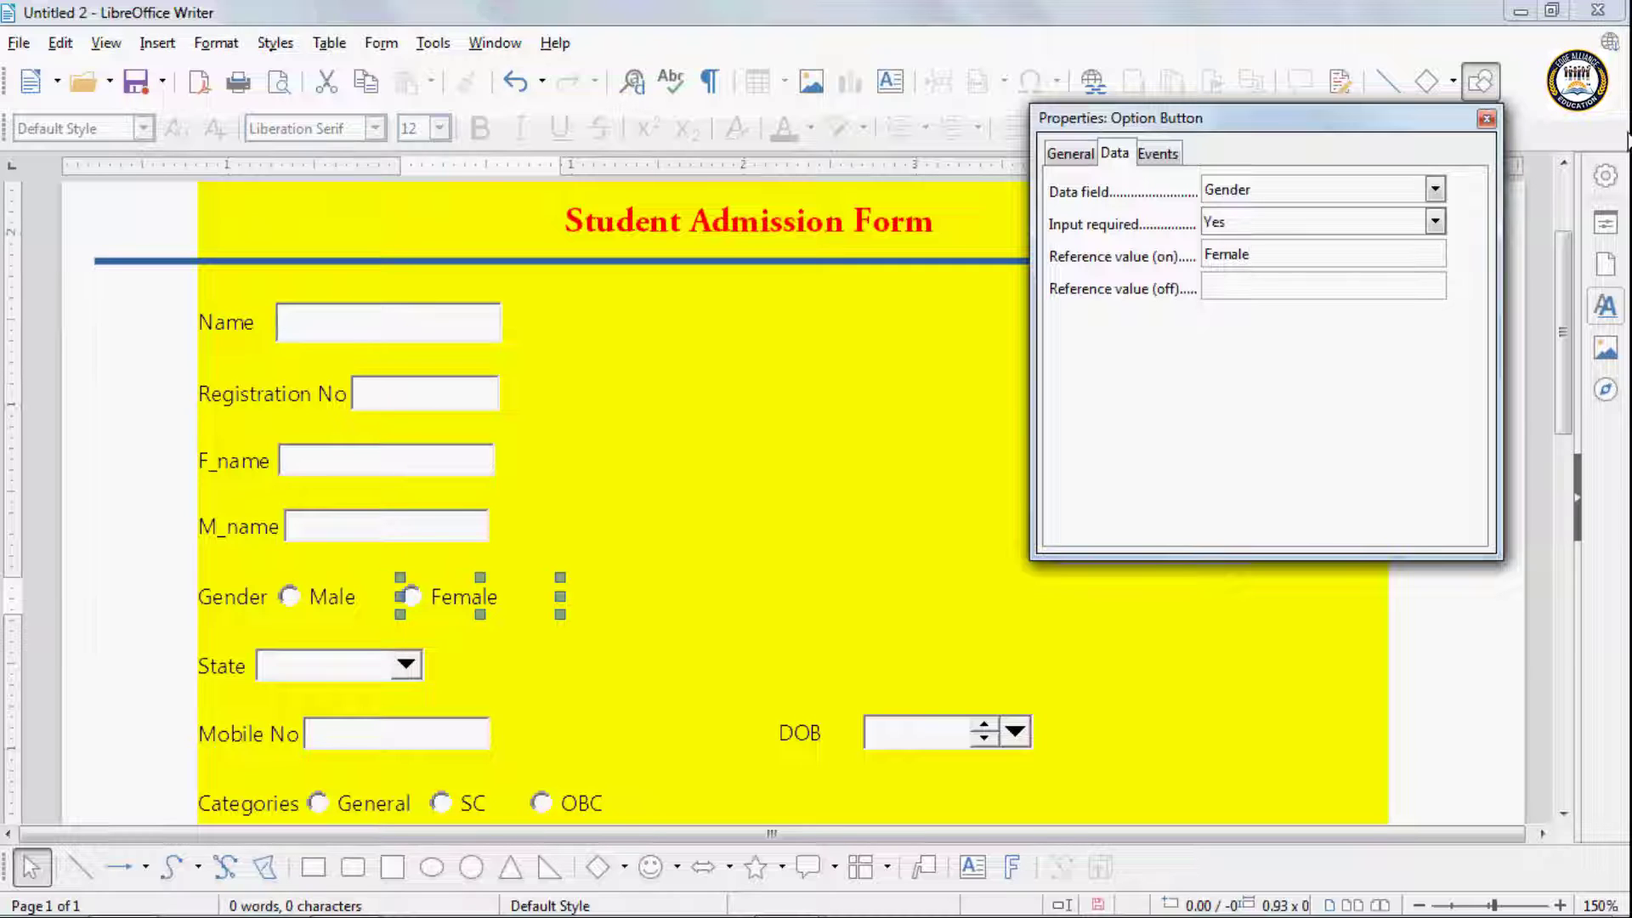
left_click(1487, 118)
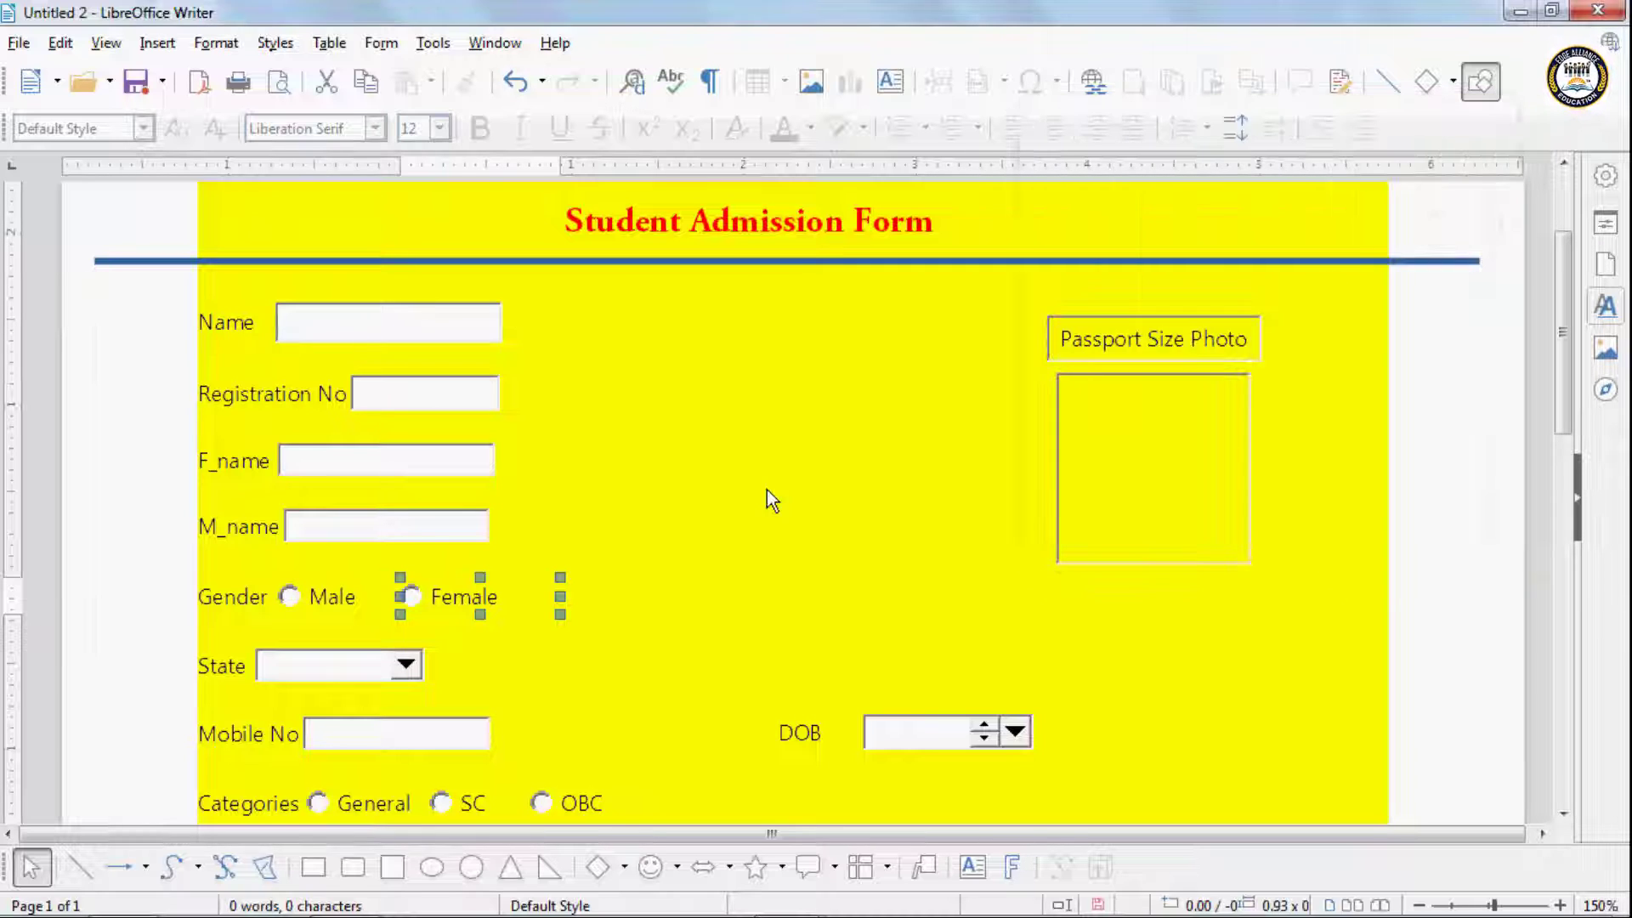
Step: Set the State combo box to Input required Yes, with Table list contents from Student Admission Form
scroll(656, 610, "down", 4)
double_click(366, 494)
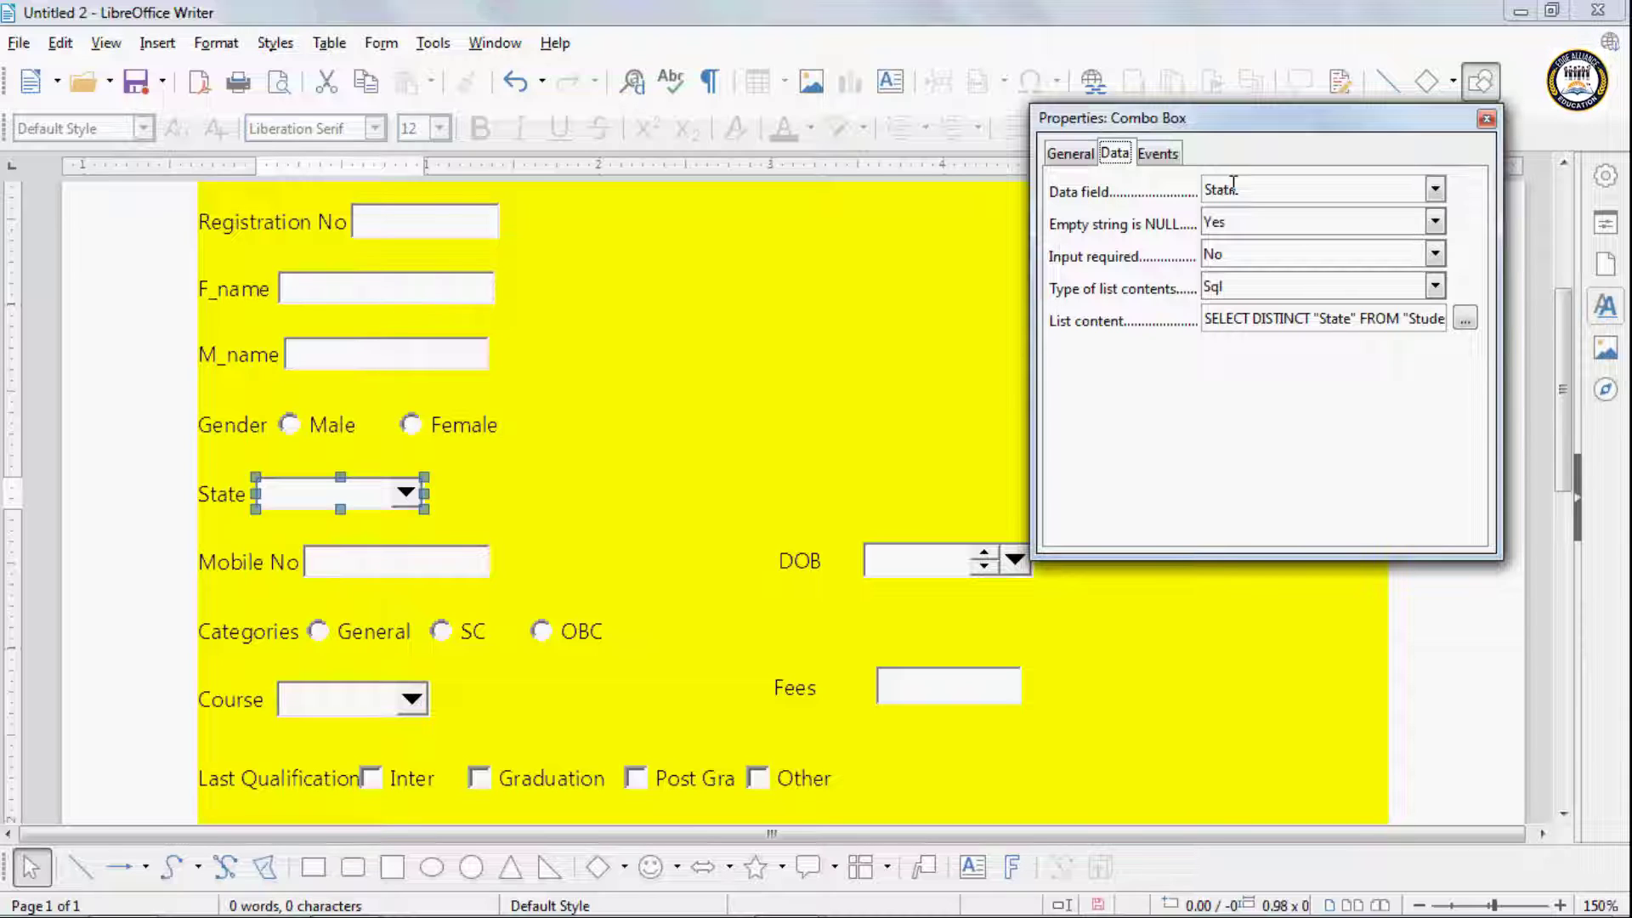
left_click(1232, 251)
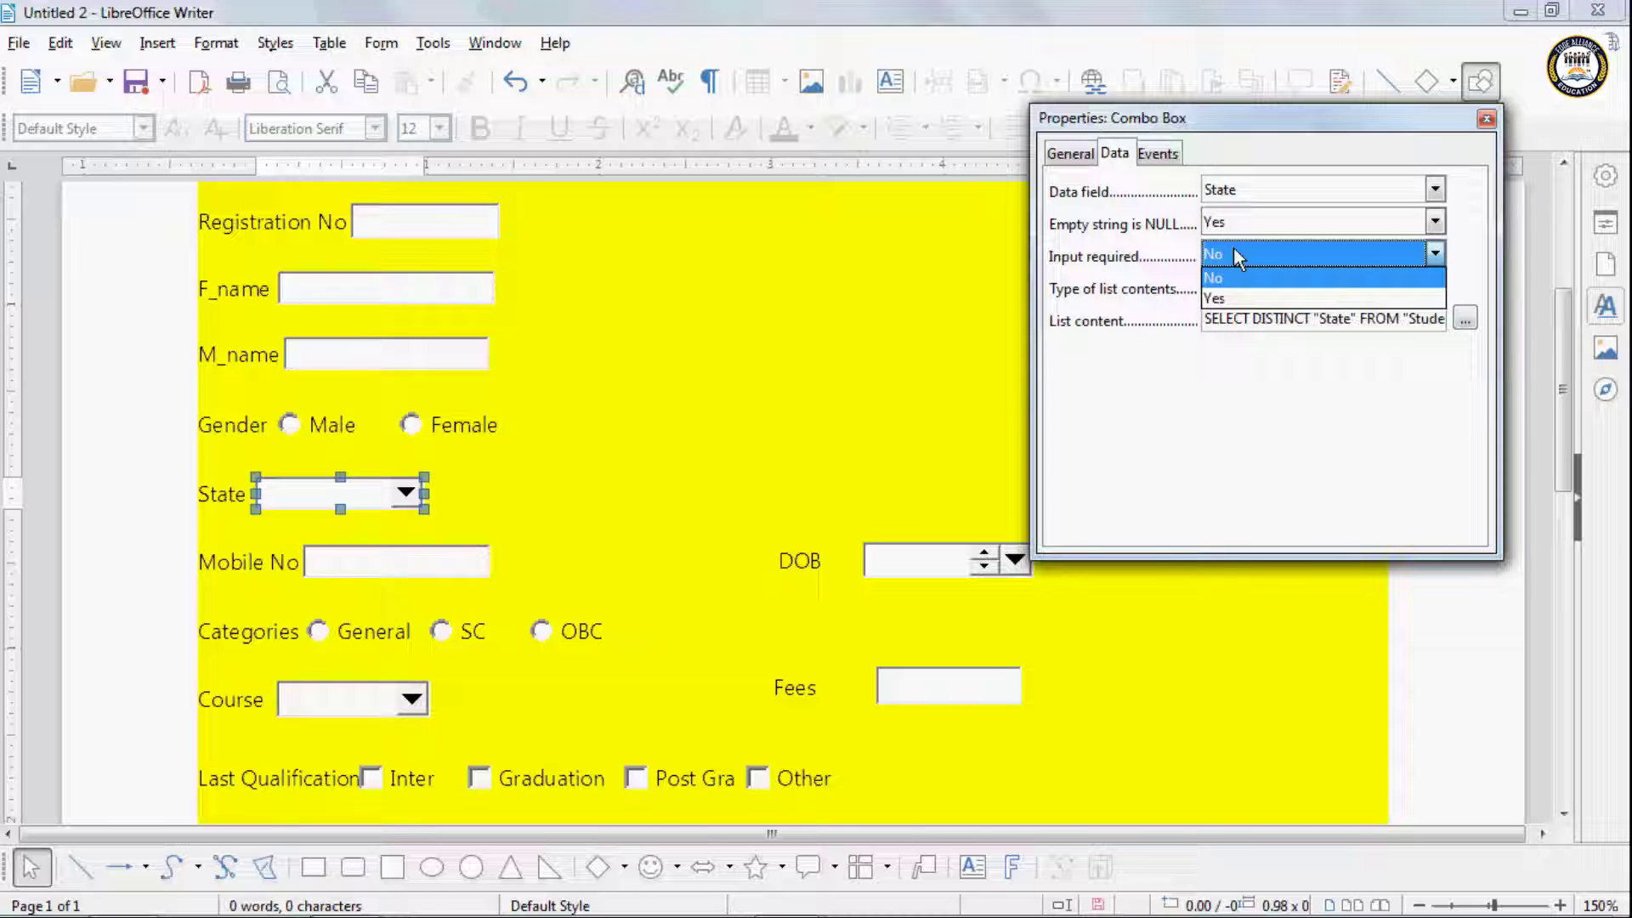
left_click(1231, 299)
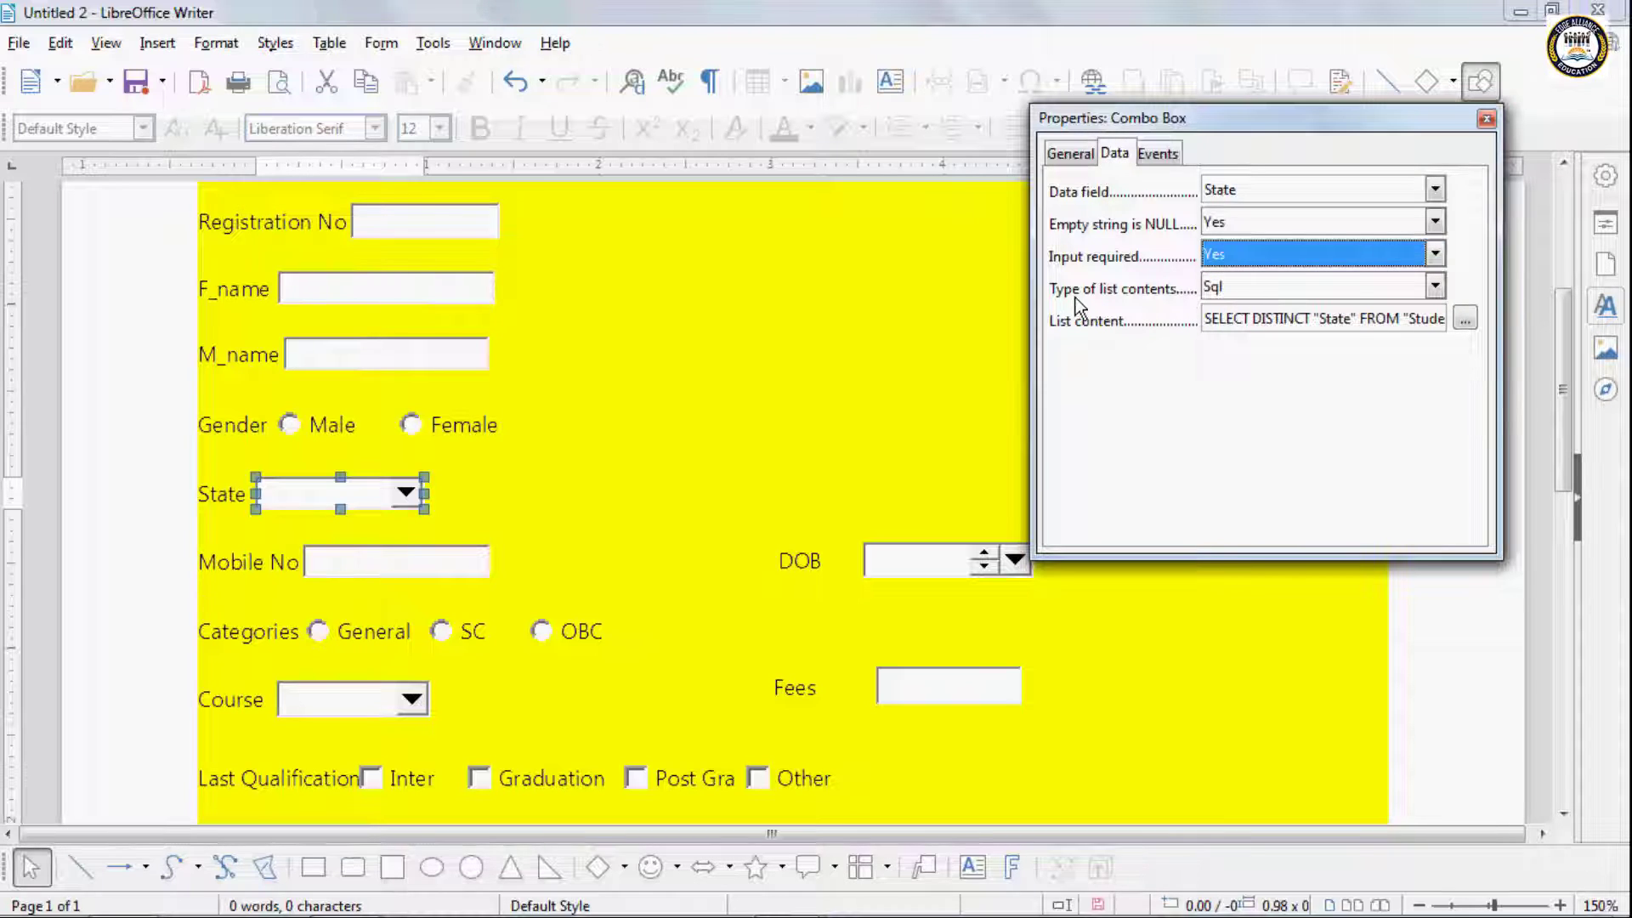
left_click(1253, 289)
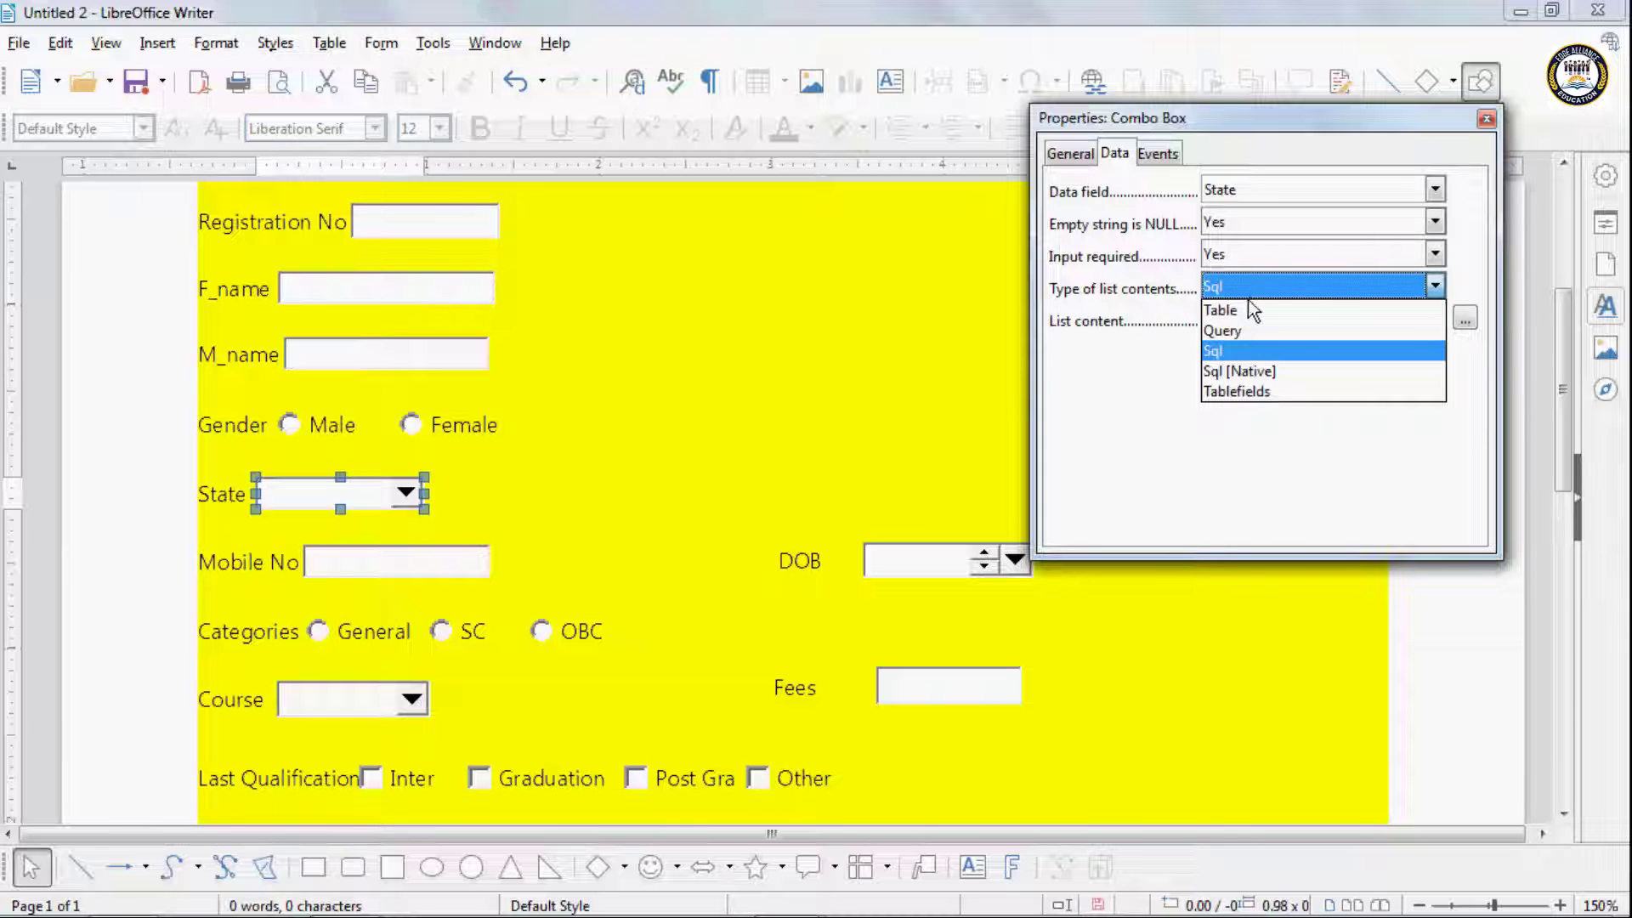
left_click(1246, 309)
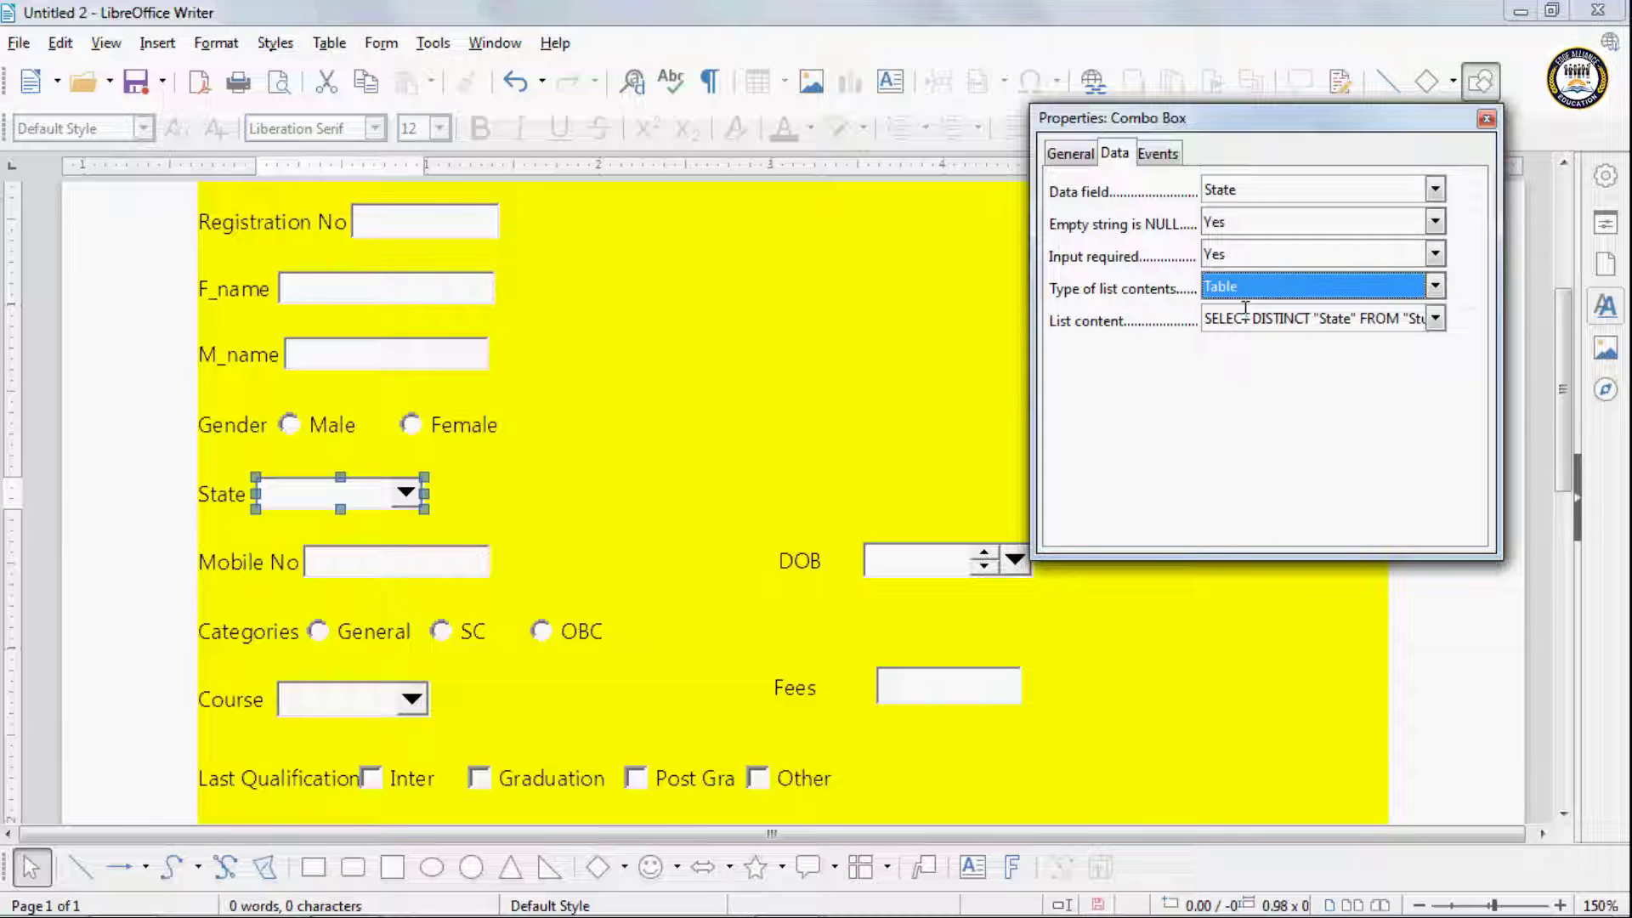
left_click(1434, 318)
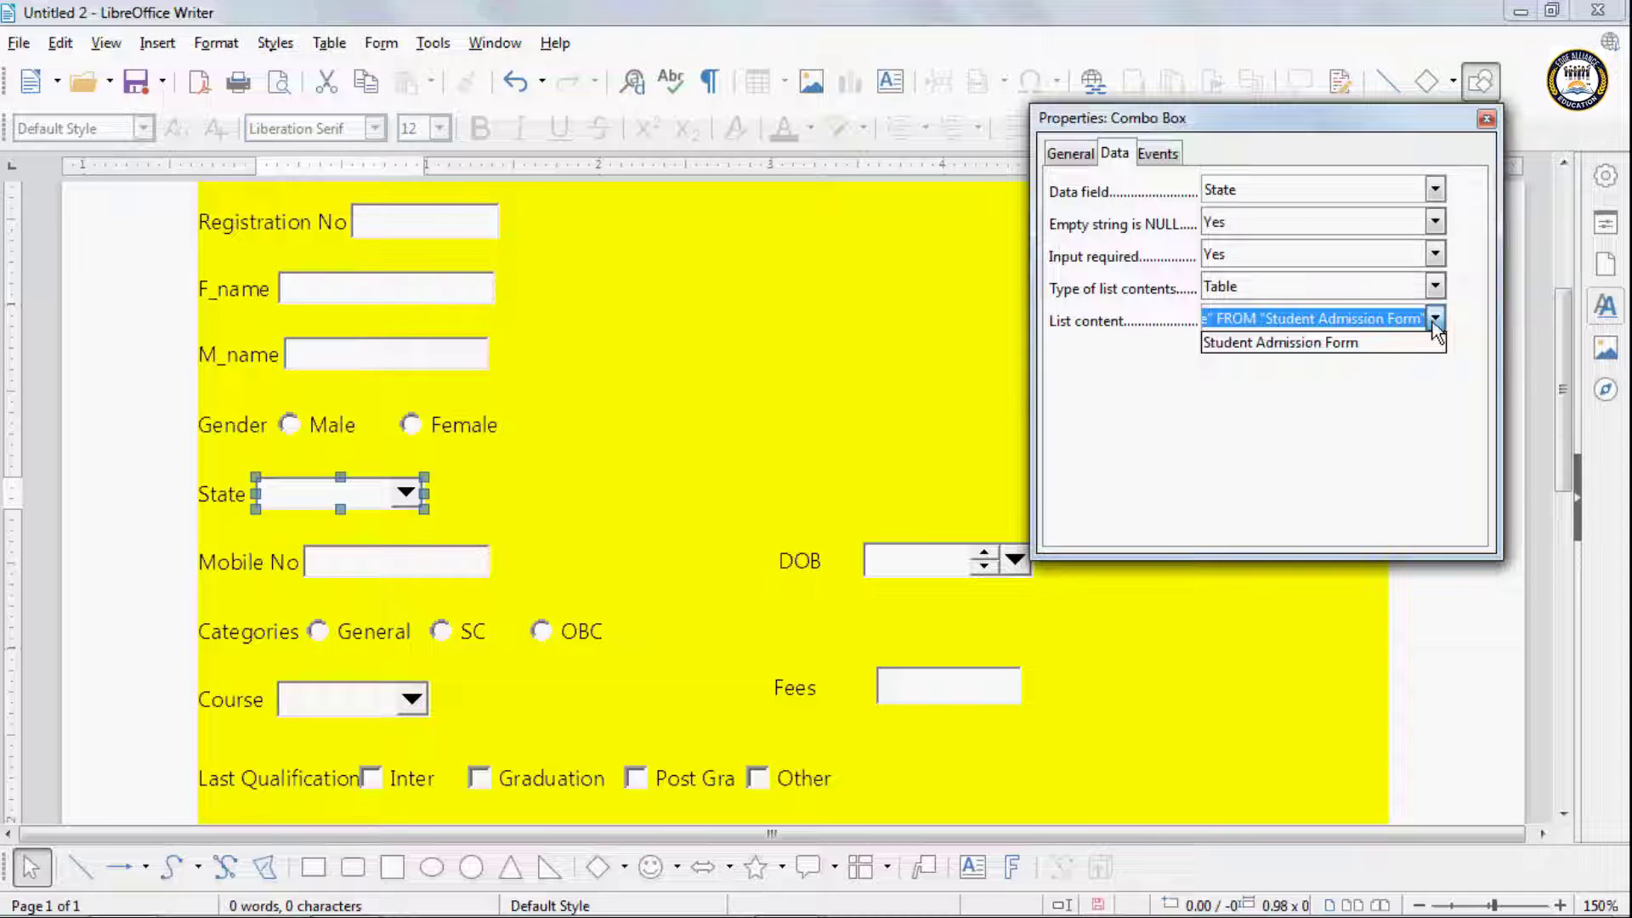
left_click(1282, 344)
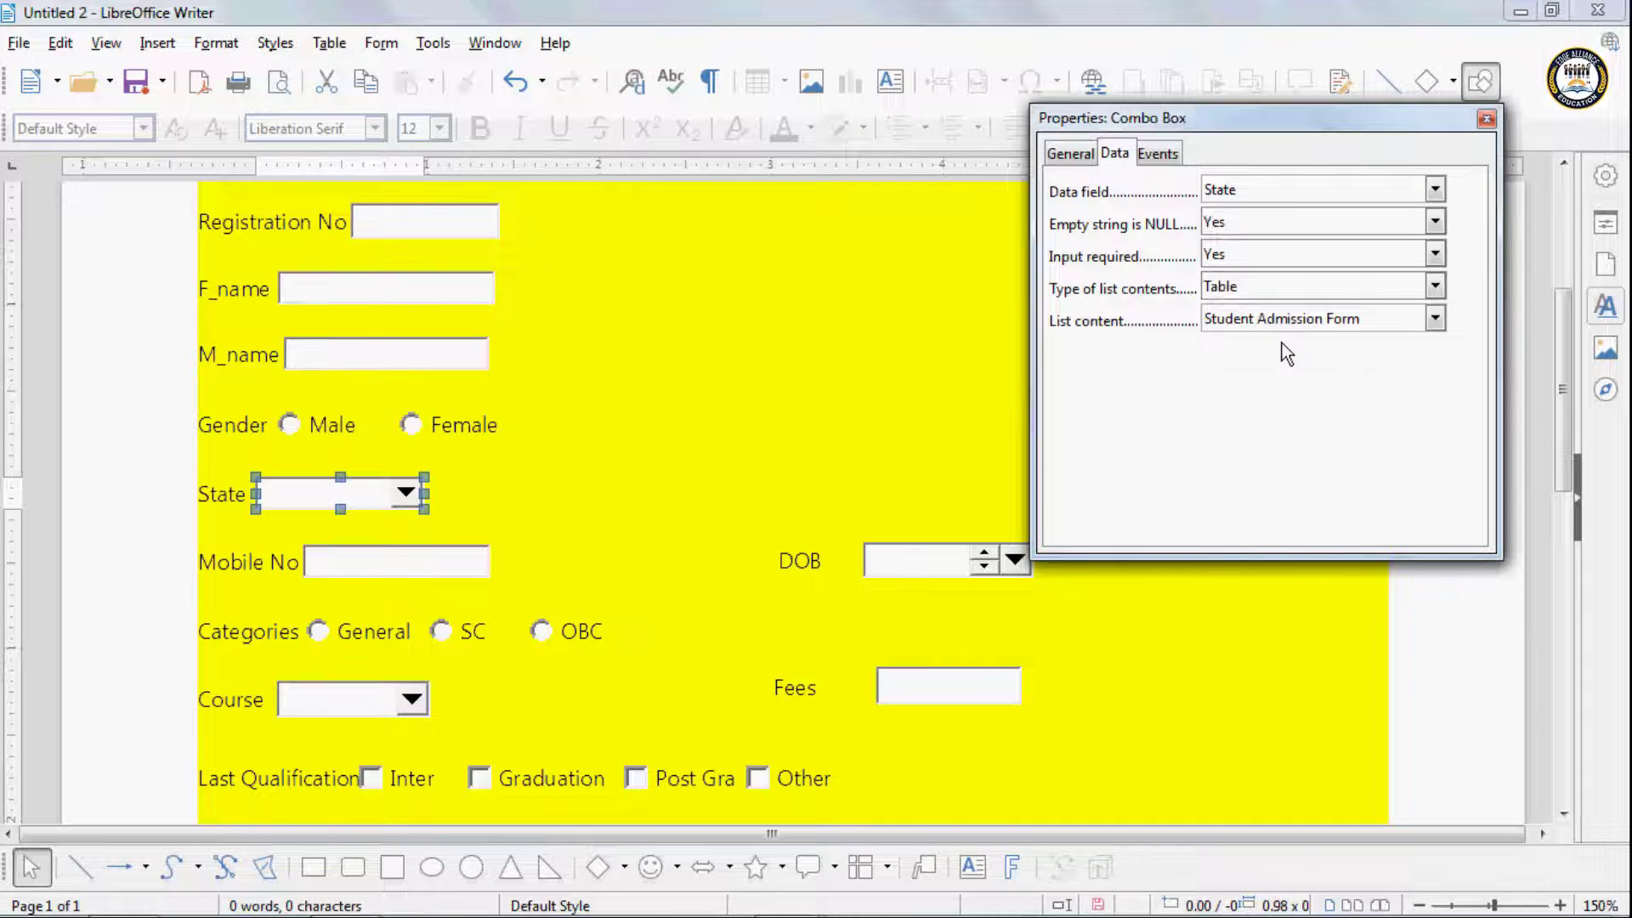
left_click(1487, 118)
scroll(535, 812, "down", 2)
Step: Bind the Mobile No field to the Mobile no column as a required entry
scroll(535, 816, "down", 2)
double_click(390, 380)
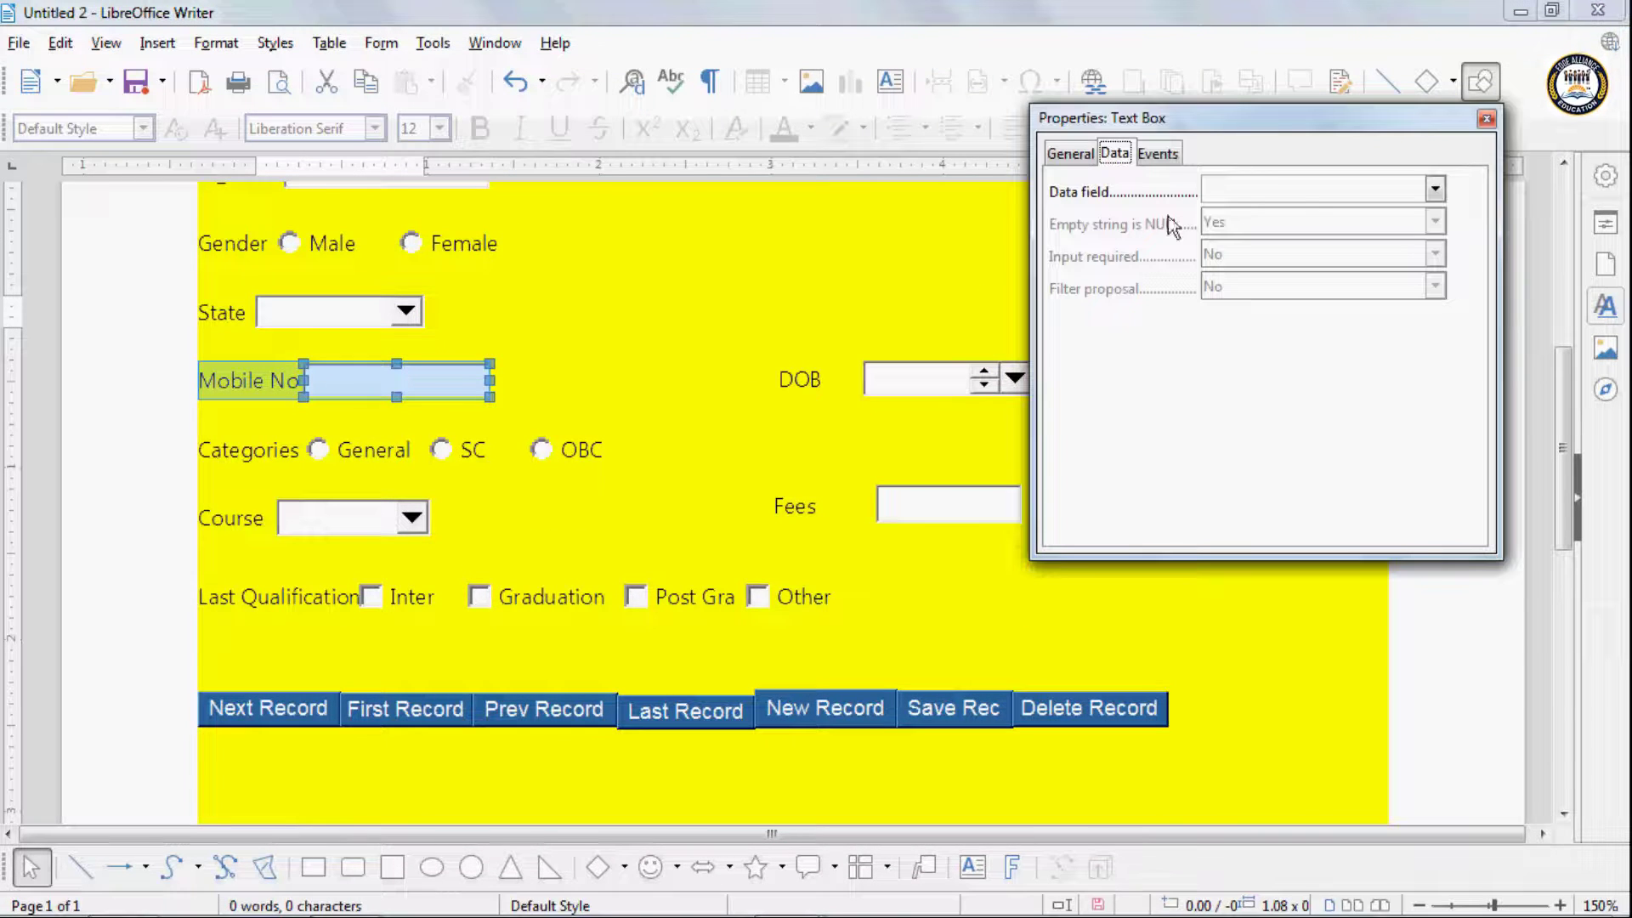
left_click(1437, 190)
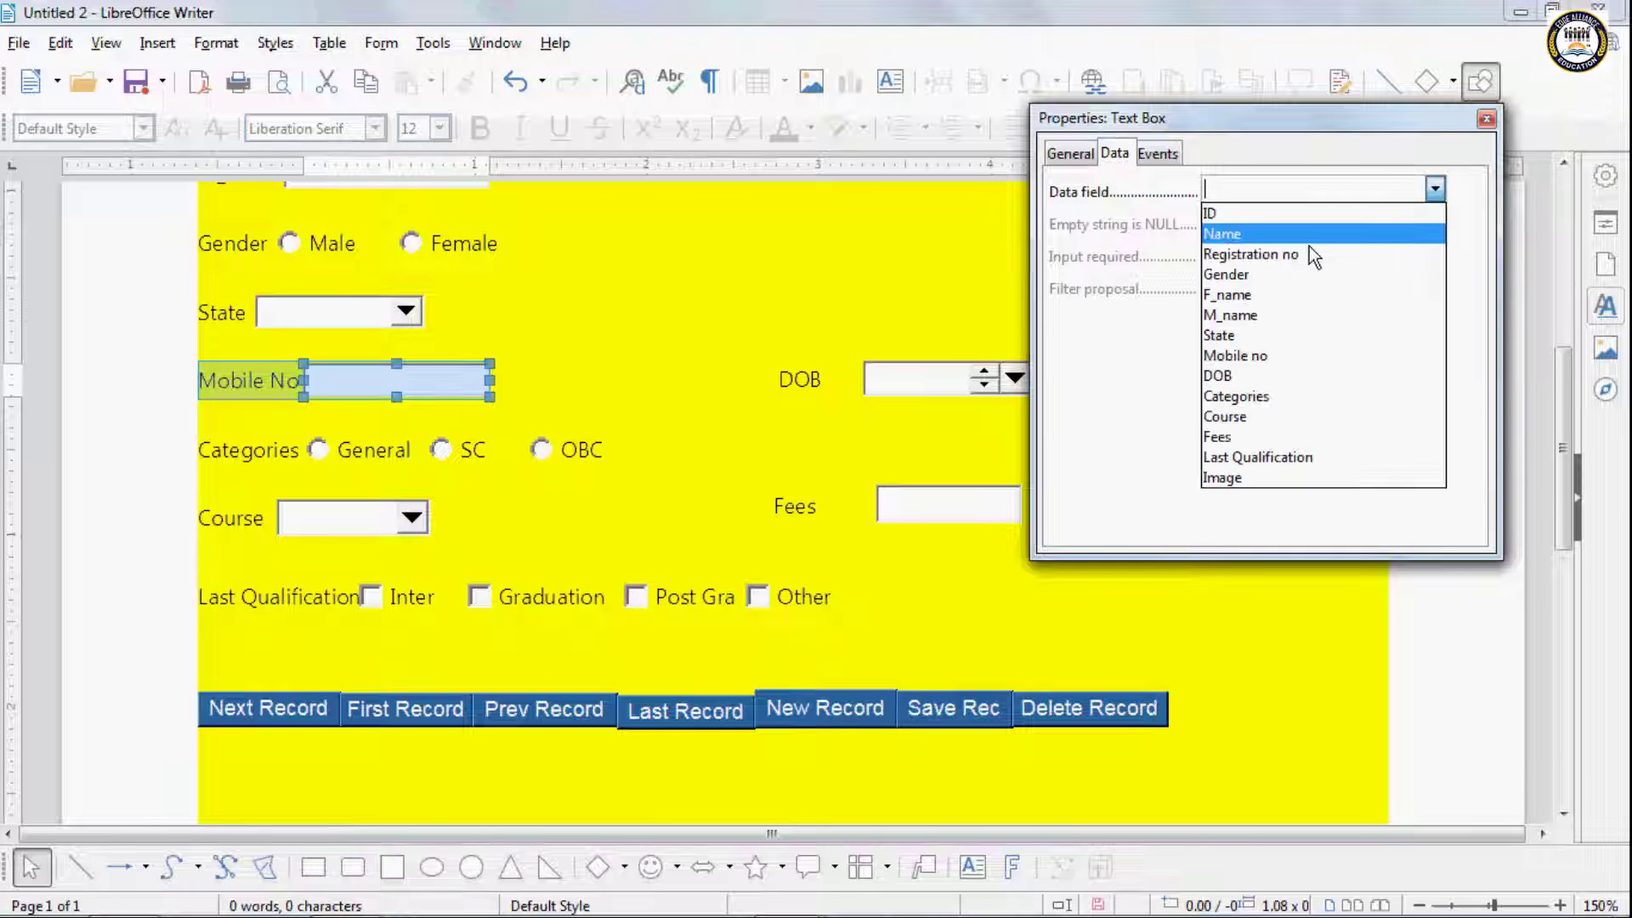
left_click(1240, 356)
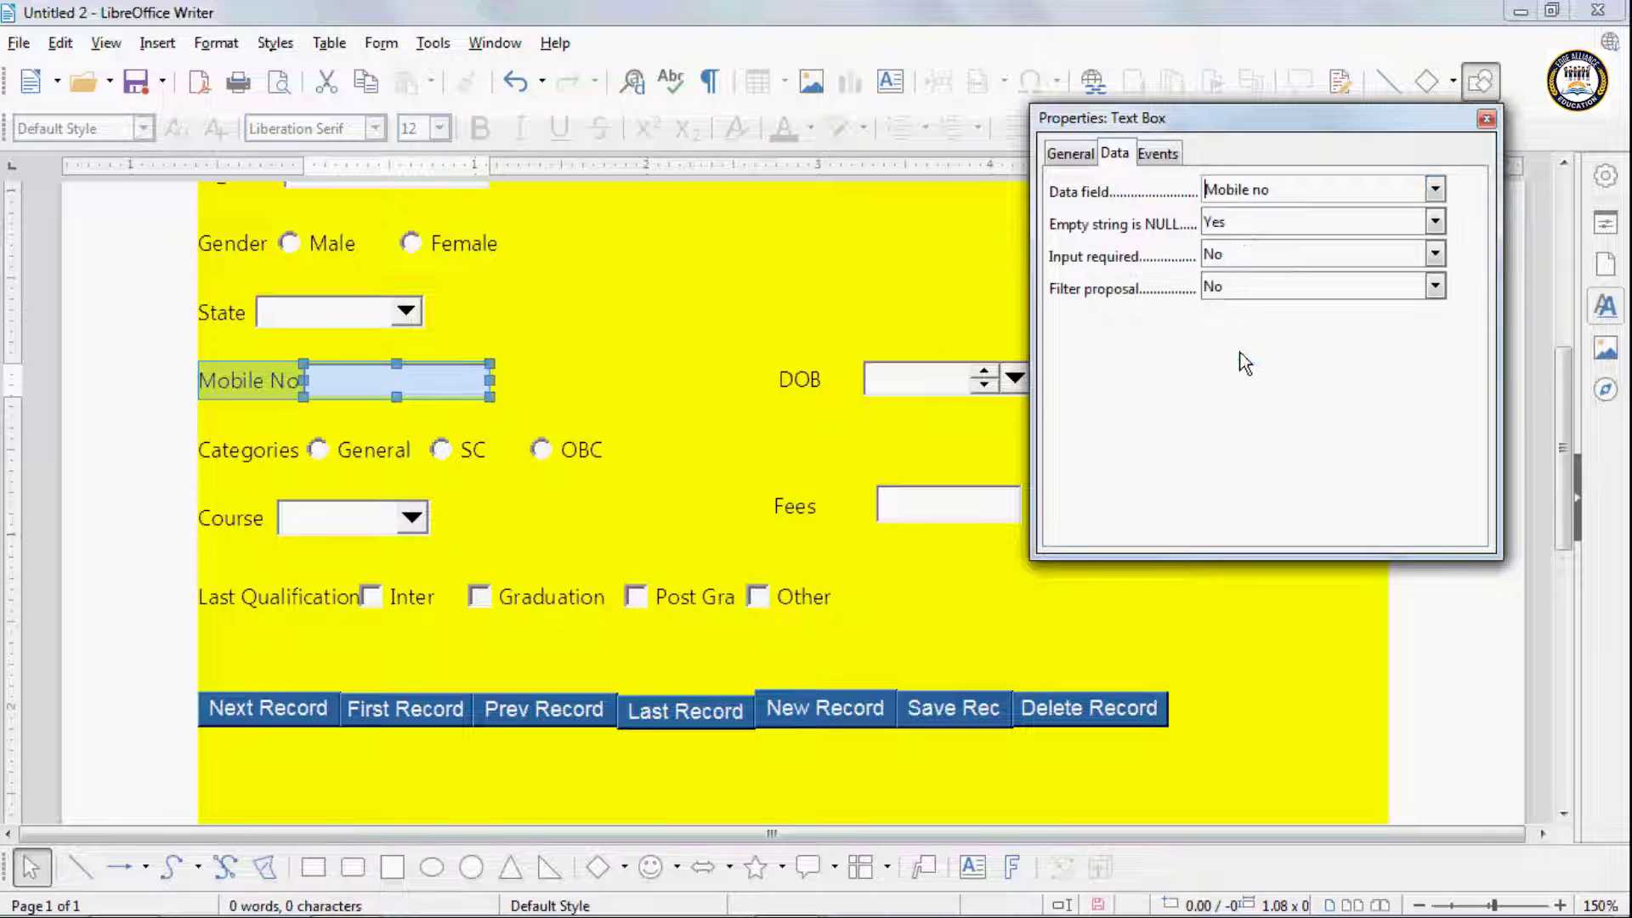
left_click(1228, 253)
left_click(1232, 299)
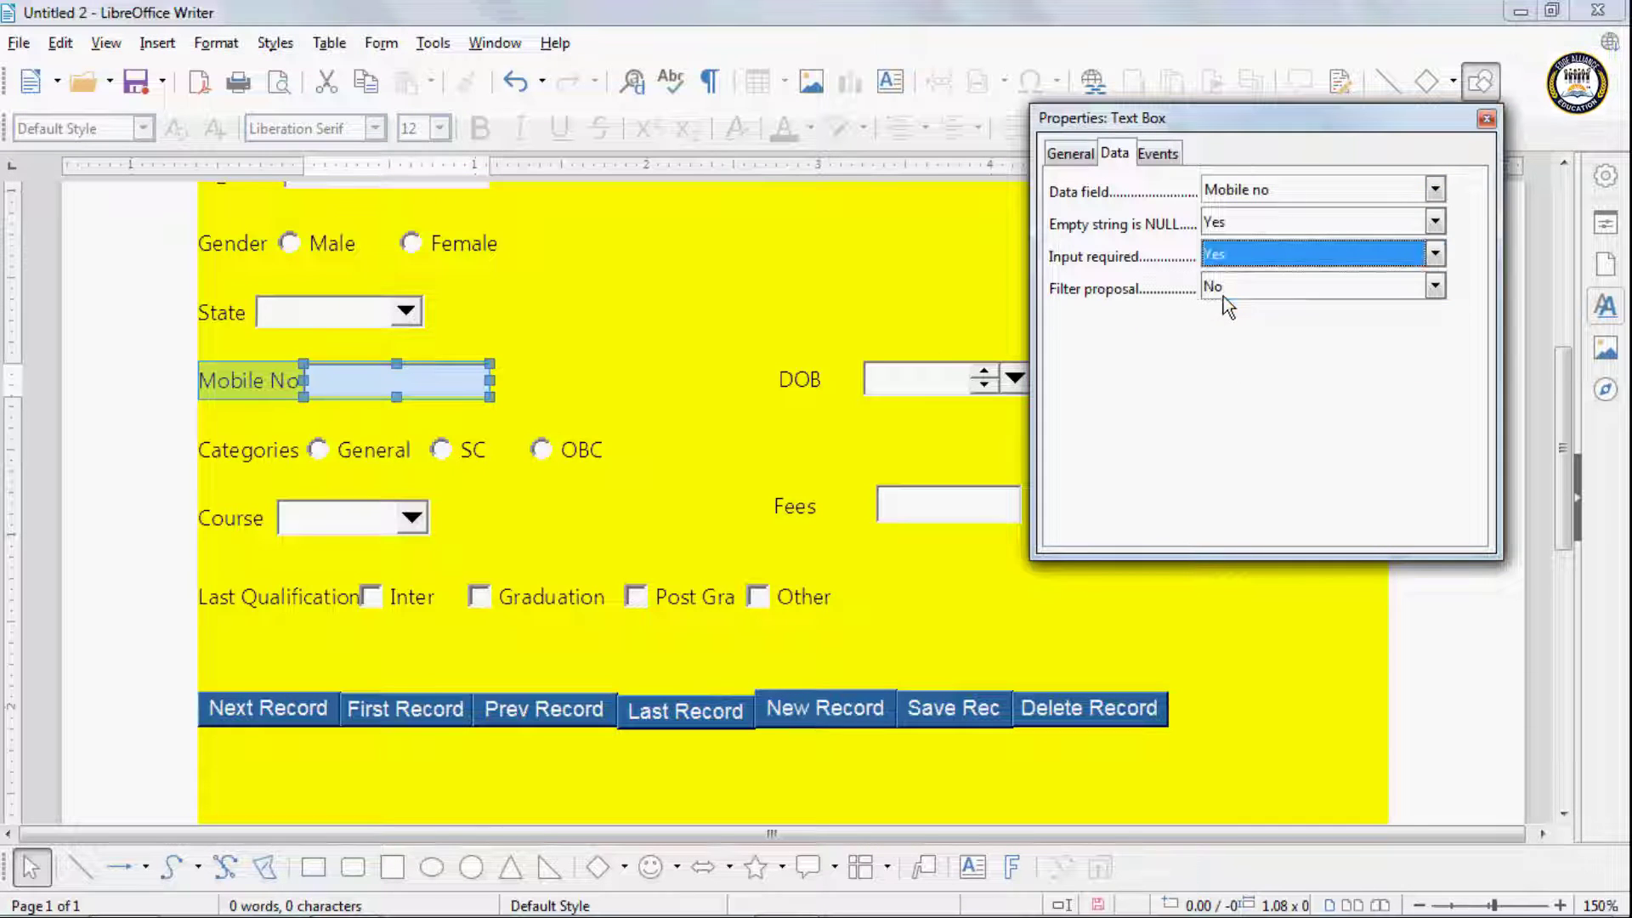
left_click(1486, 119)
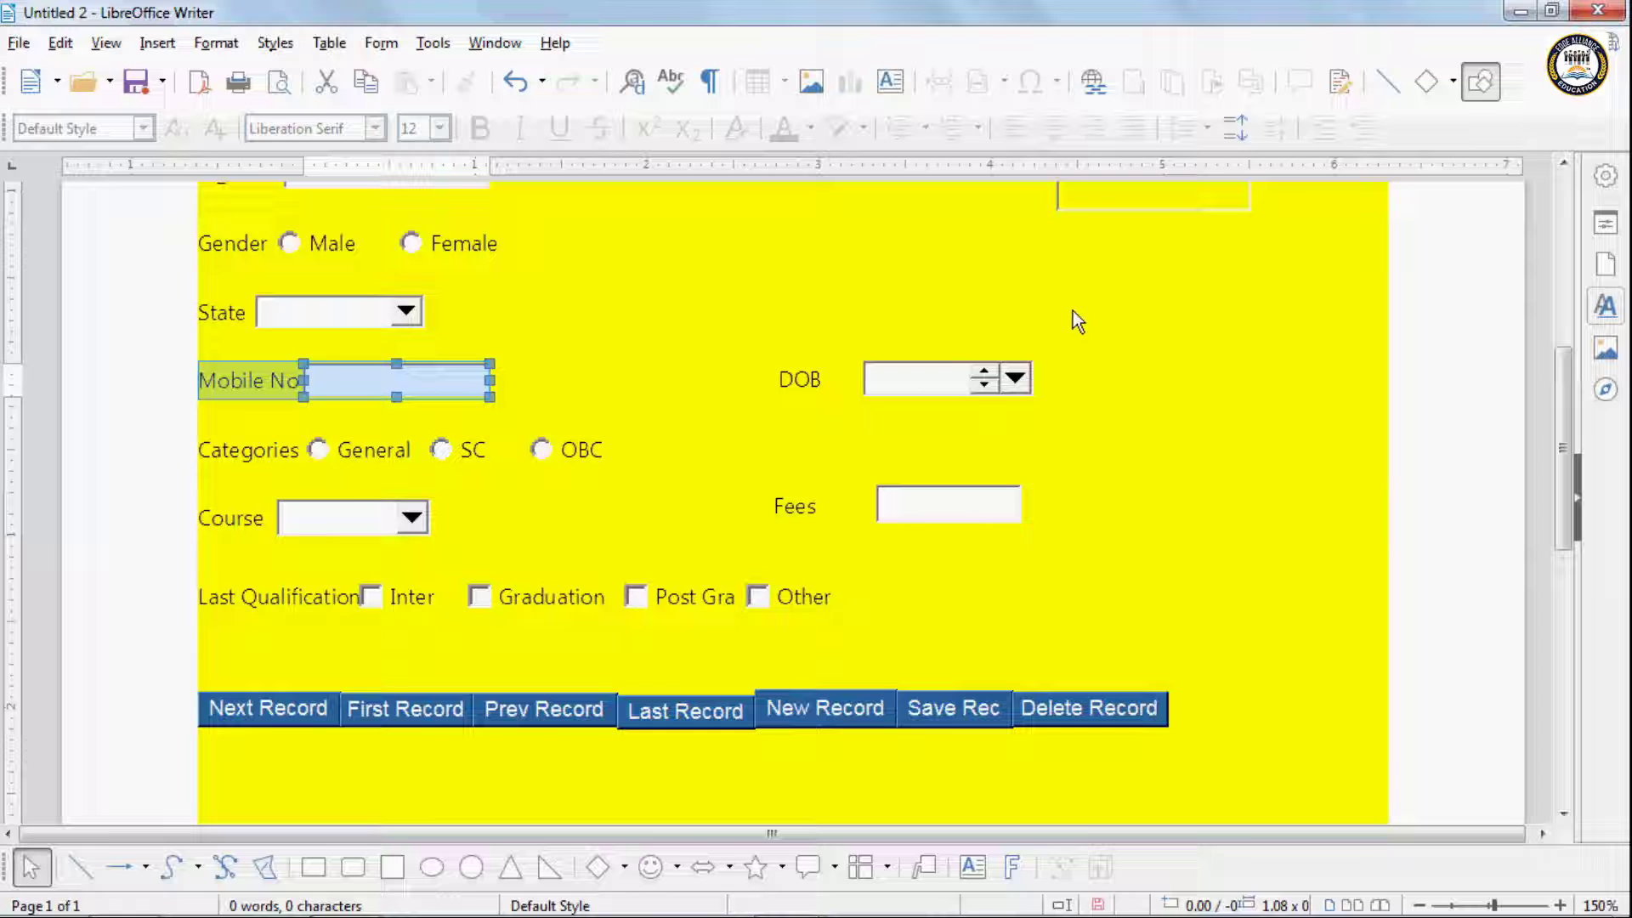
Step: Bind the General category option to the Categories field as required
double_click(357, 446)
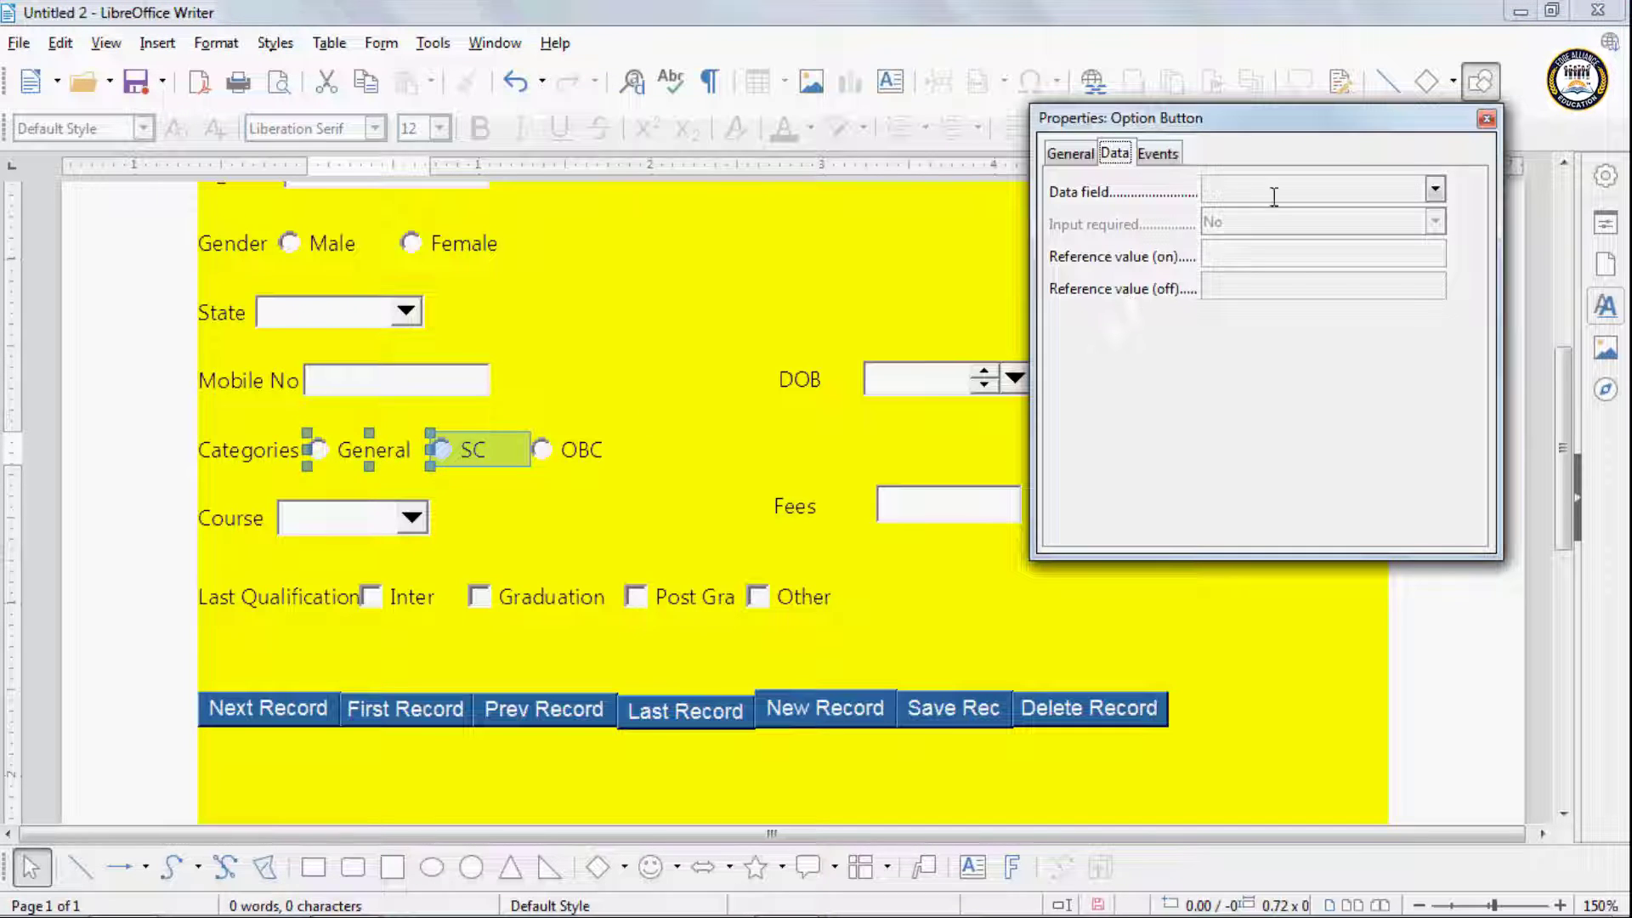
left_click(1435, 189)
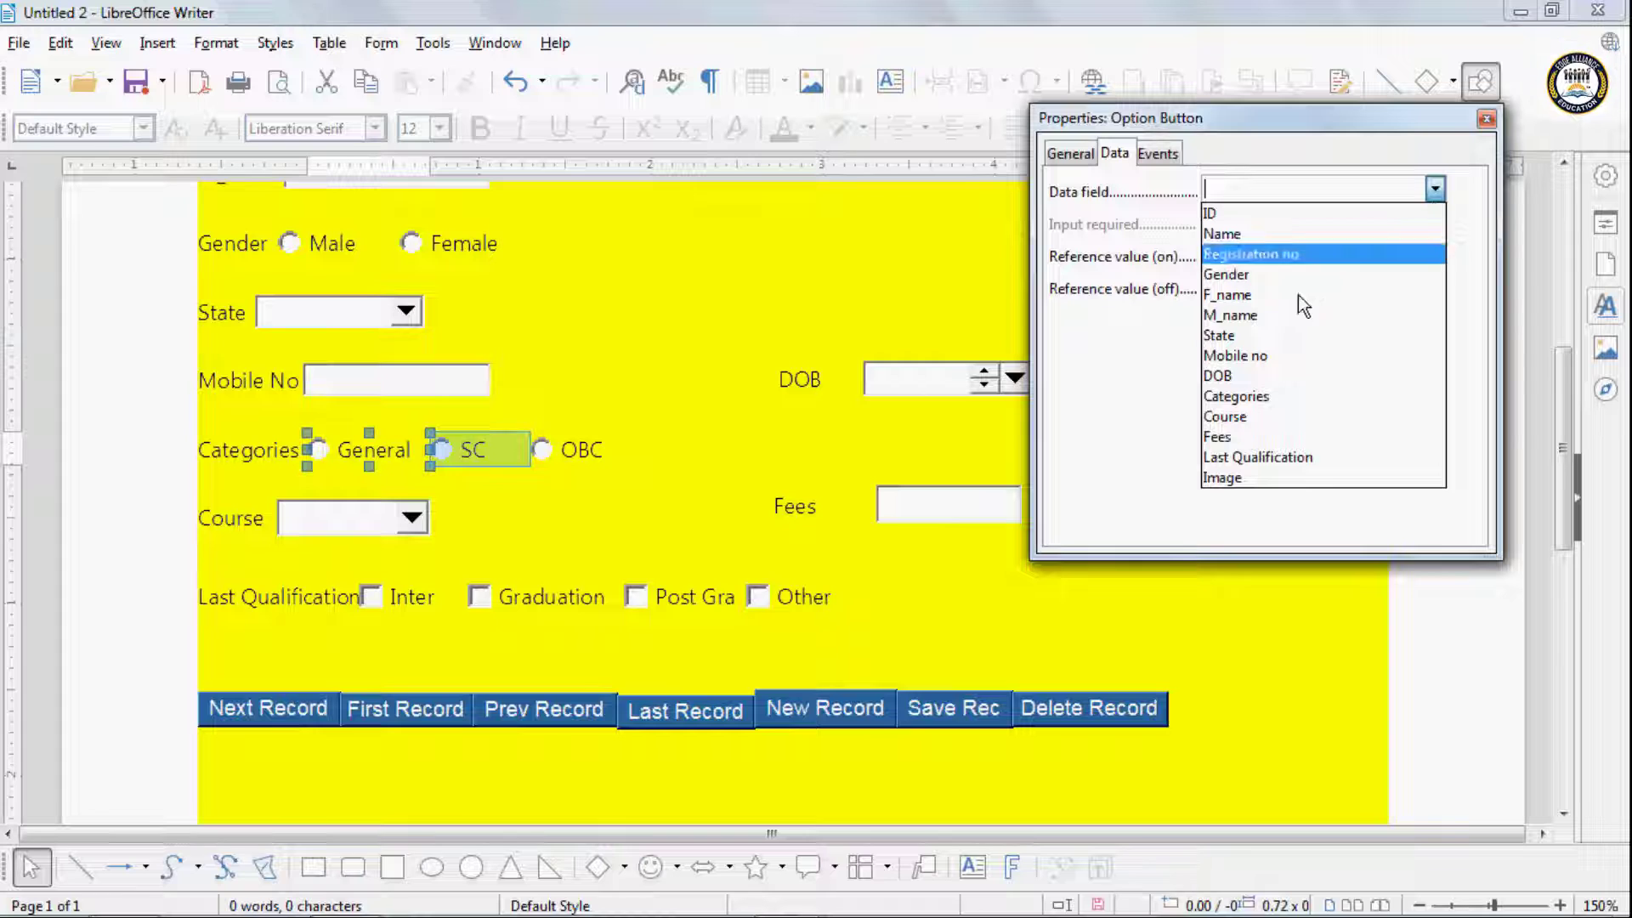
left_click(1239, 397)
left_click(1227, 223)
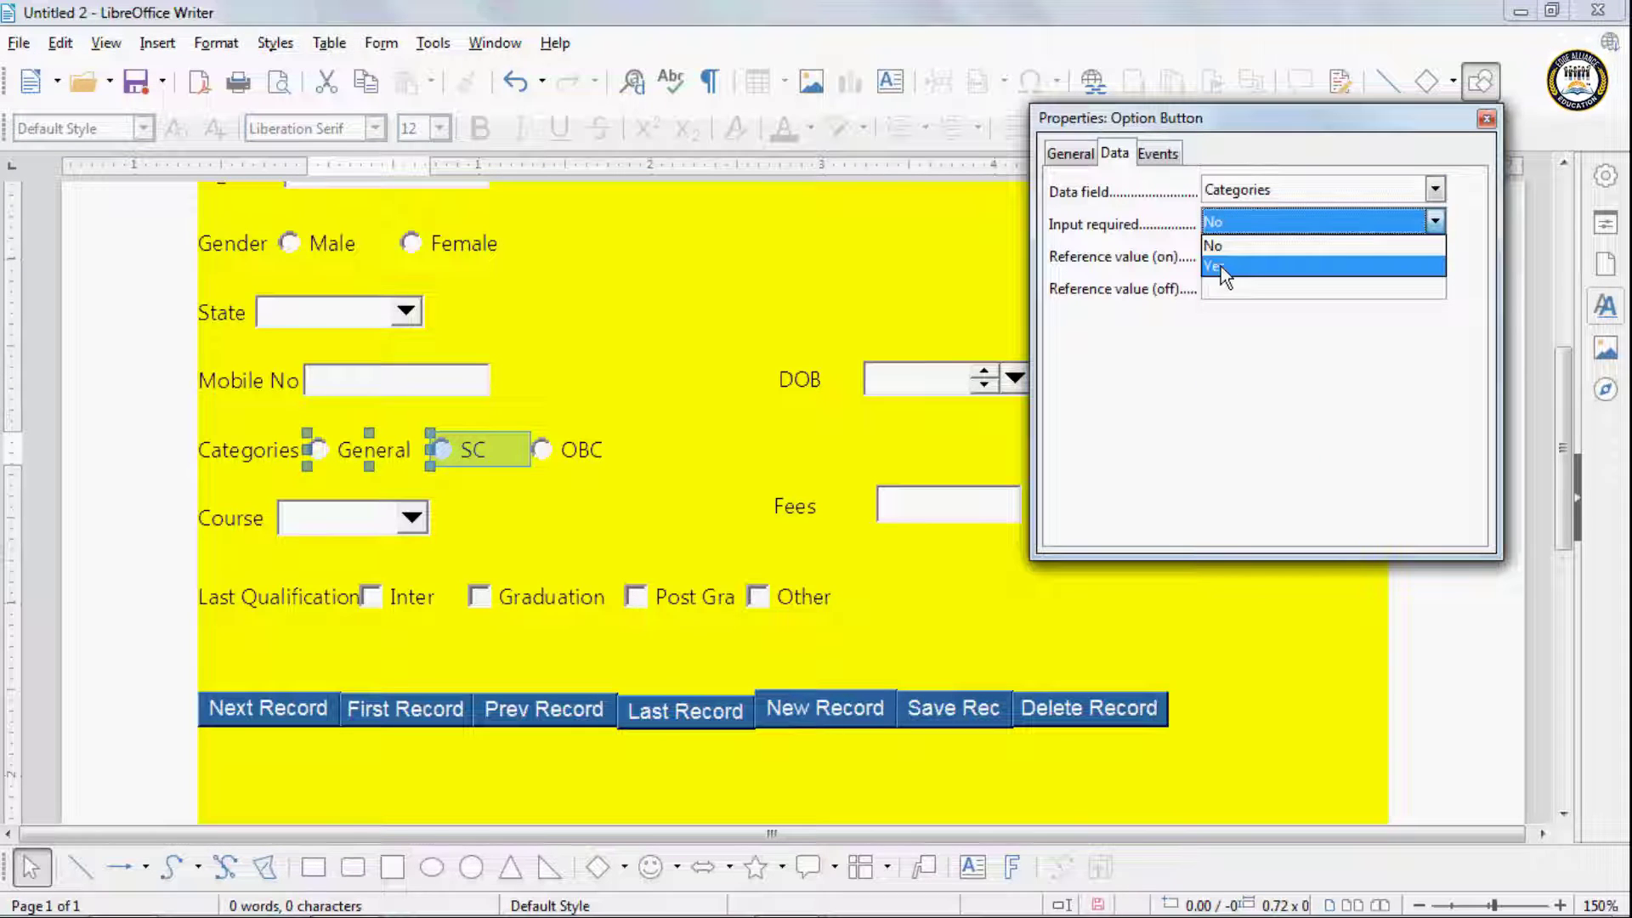
left_click(1221, 267)
left_click(1221, 257)
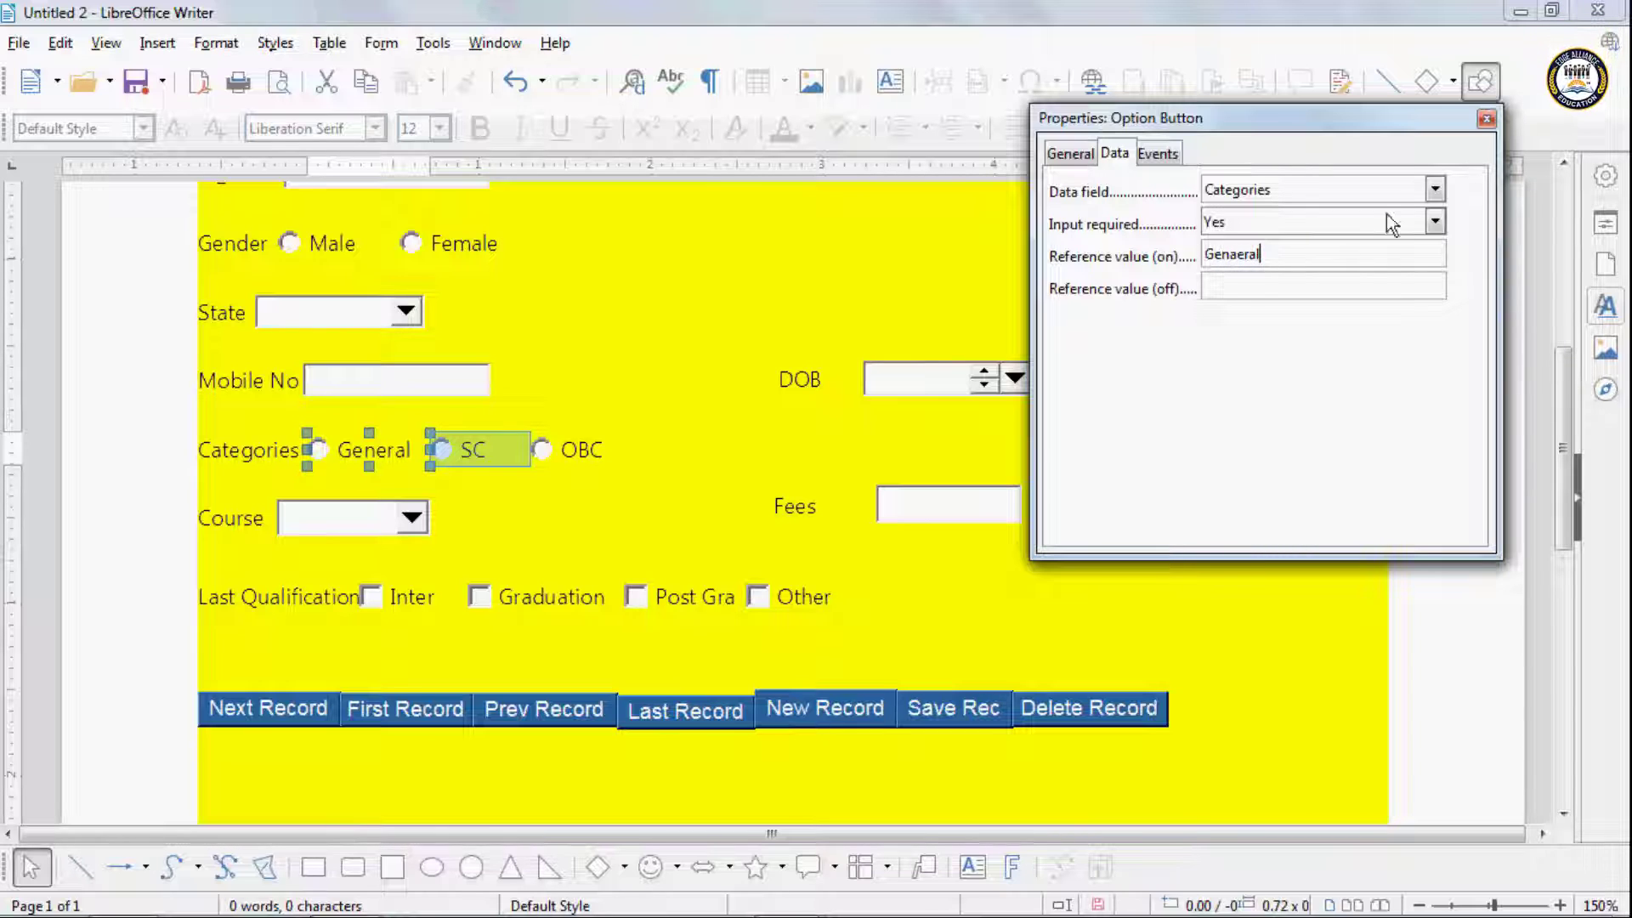
Step: Bind the SC option to Categories as required, with reference value 'SC'
left_click(482, 453)
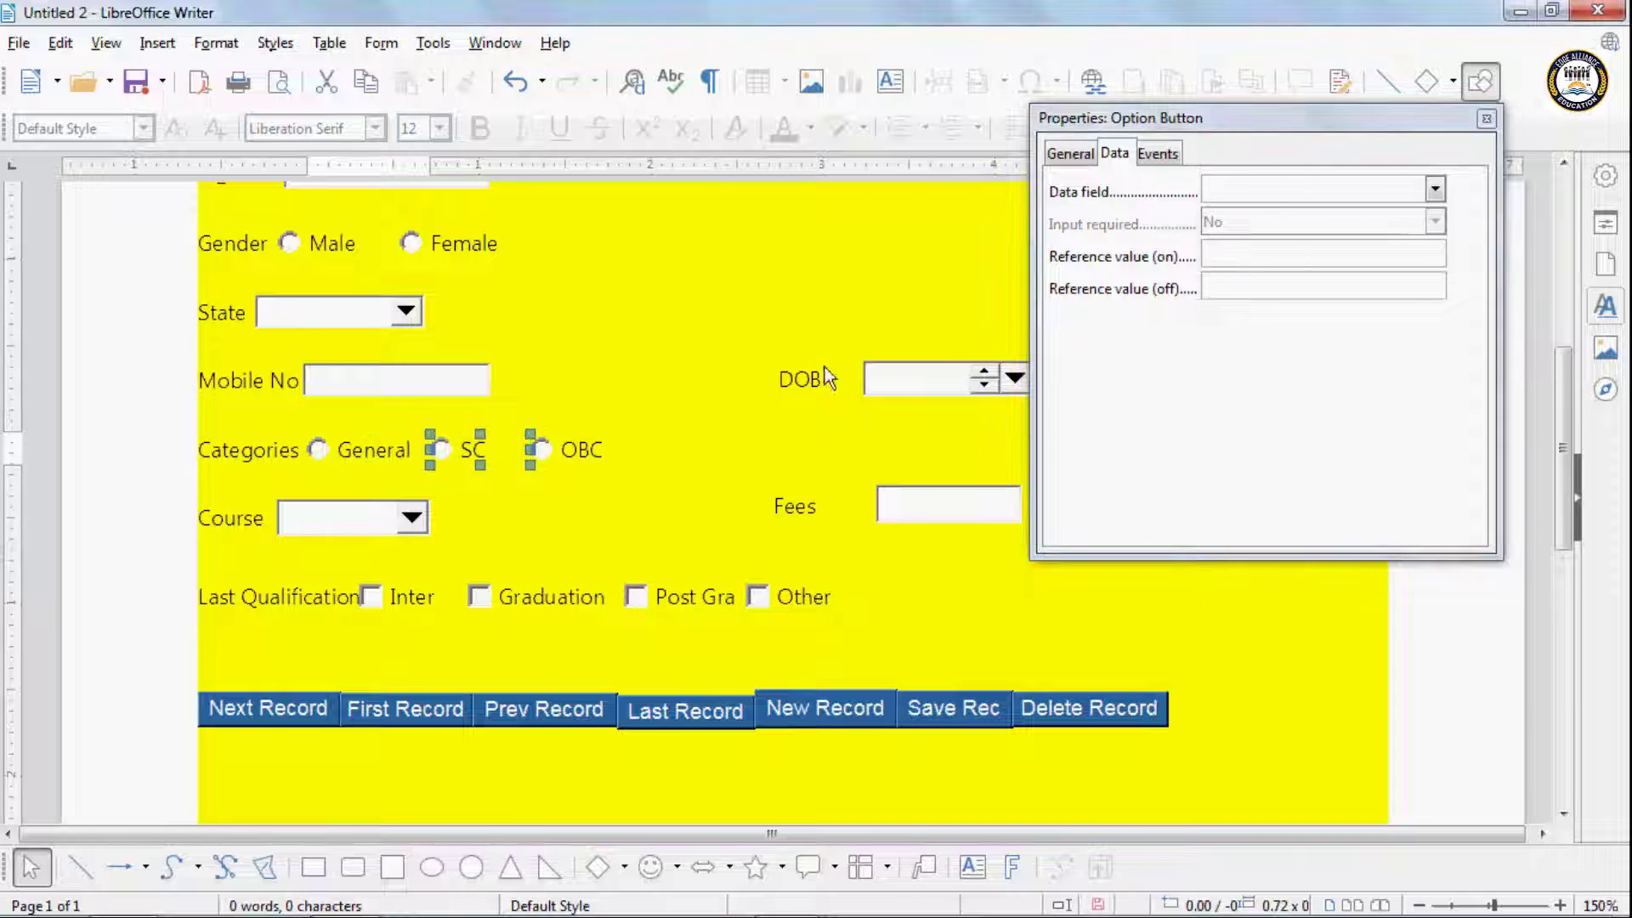
left_click(1435, 188)
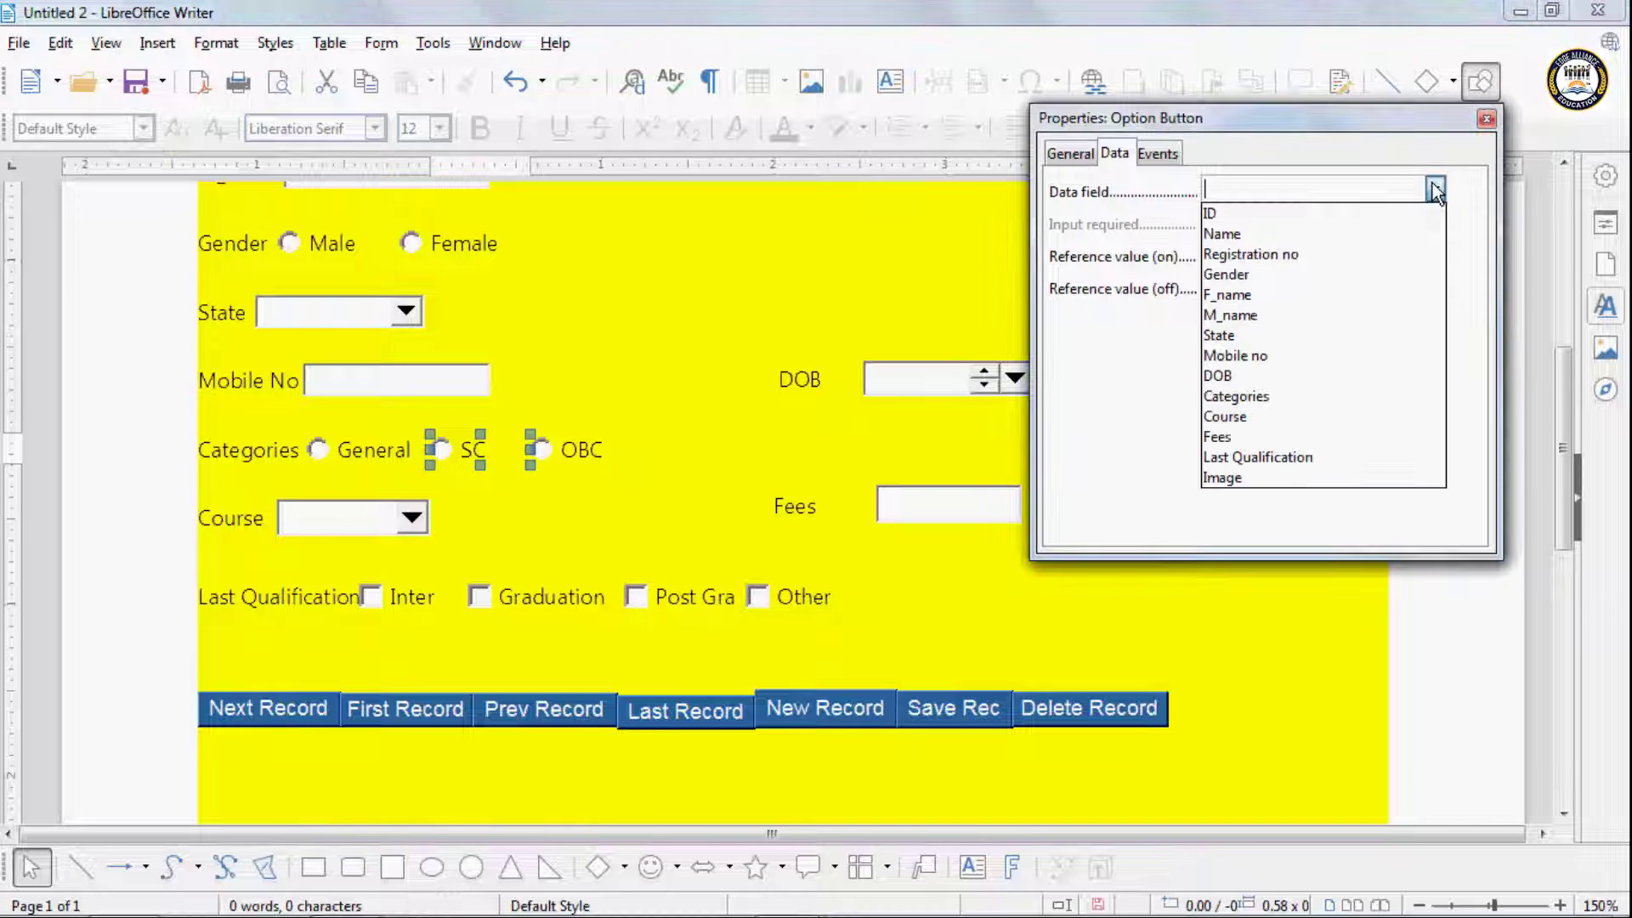
left_click(1298, 395)
left_click(1233, 224)
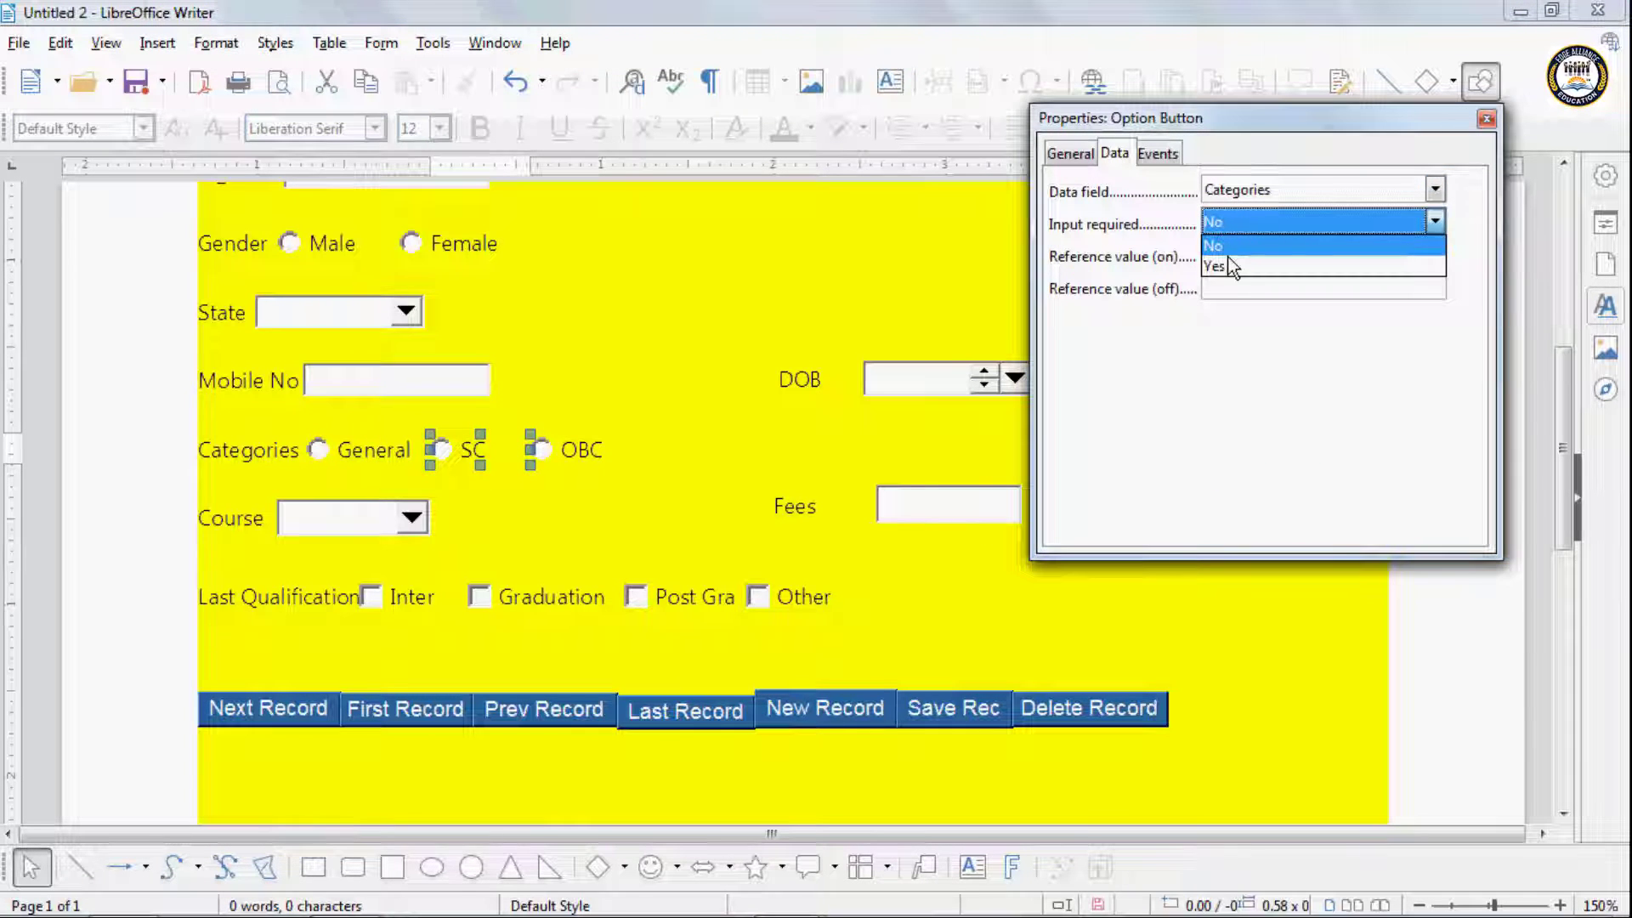
left_click(1226, 267)
left_click(1229, 255)
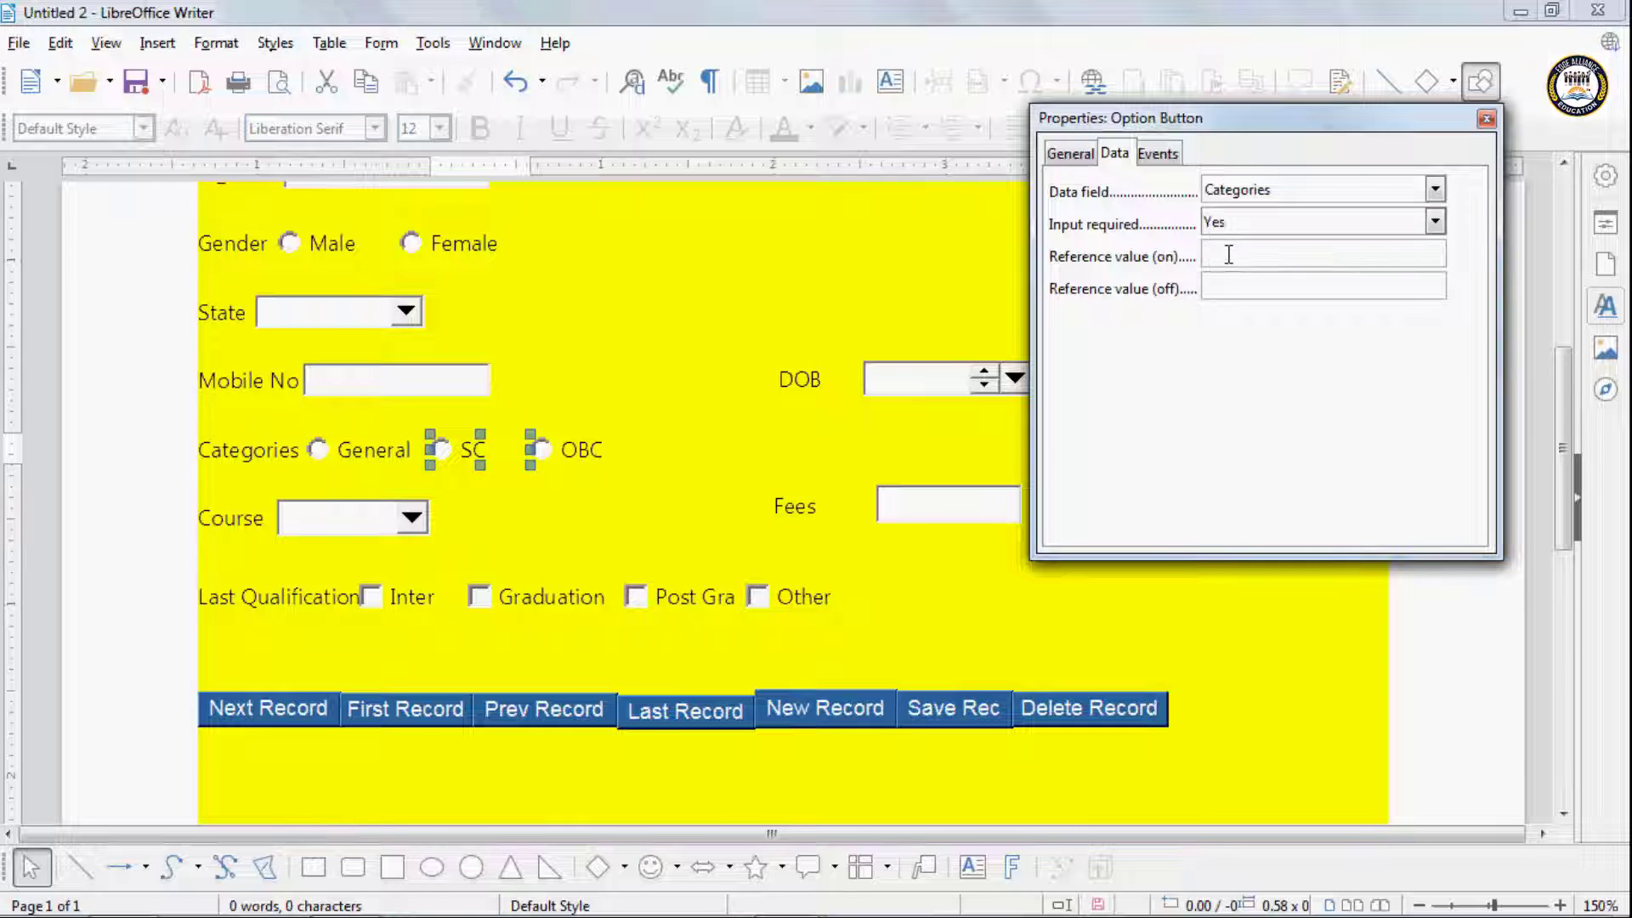
type("SC")
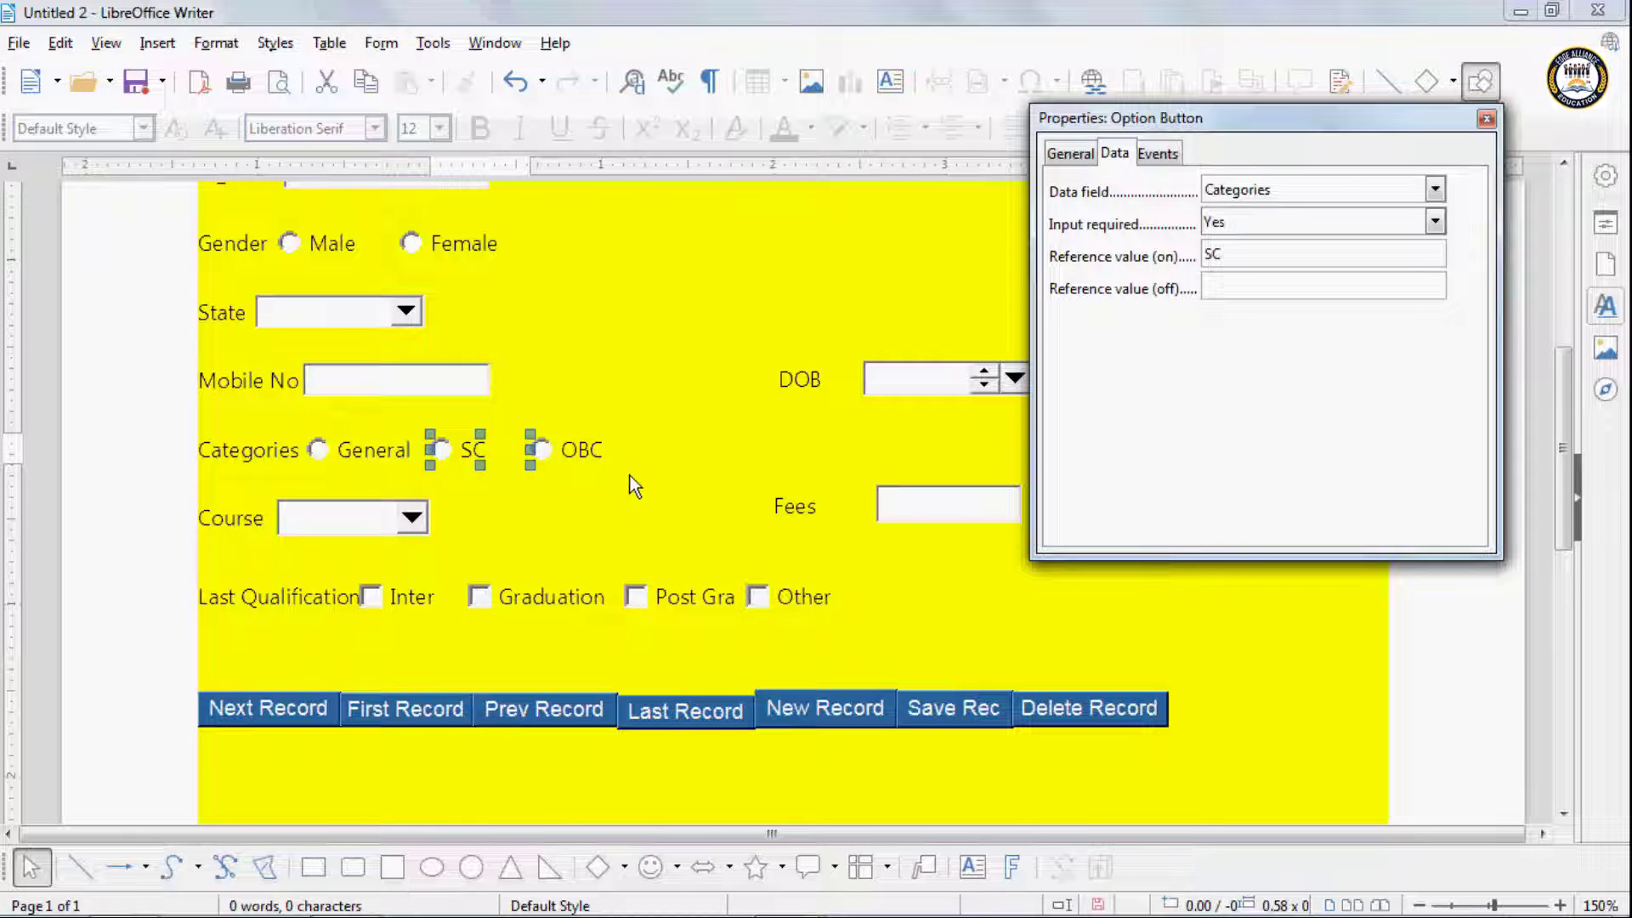
Step: Bind the OBC option to Categories as required with reference value 'OBC', then open the DOB date field's properties
left_click(589, 447)
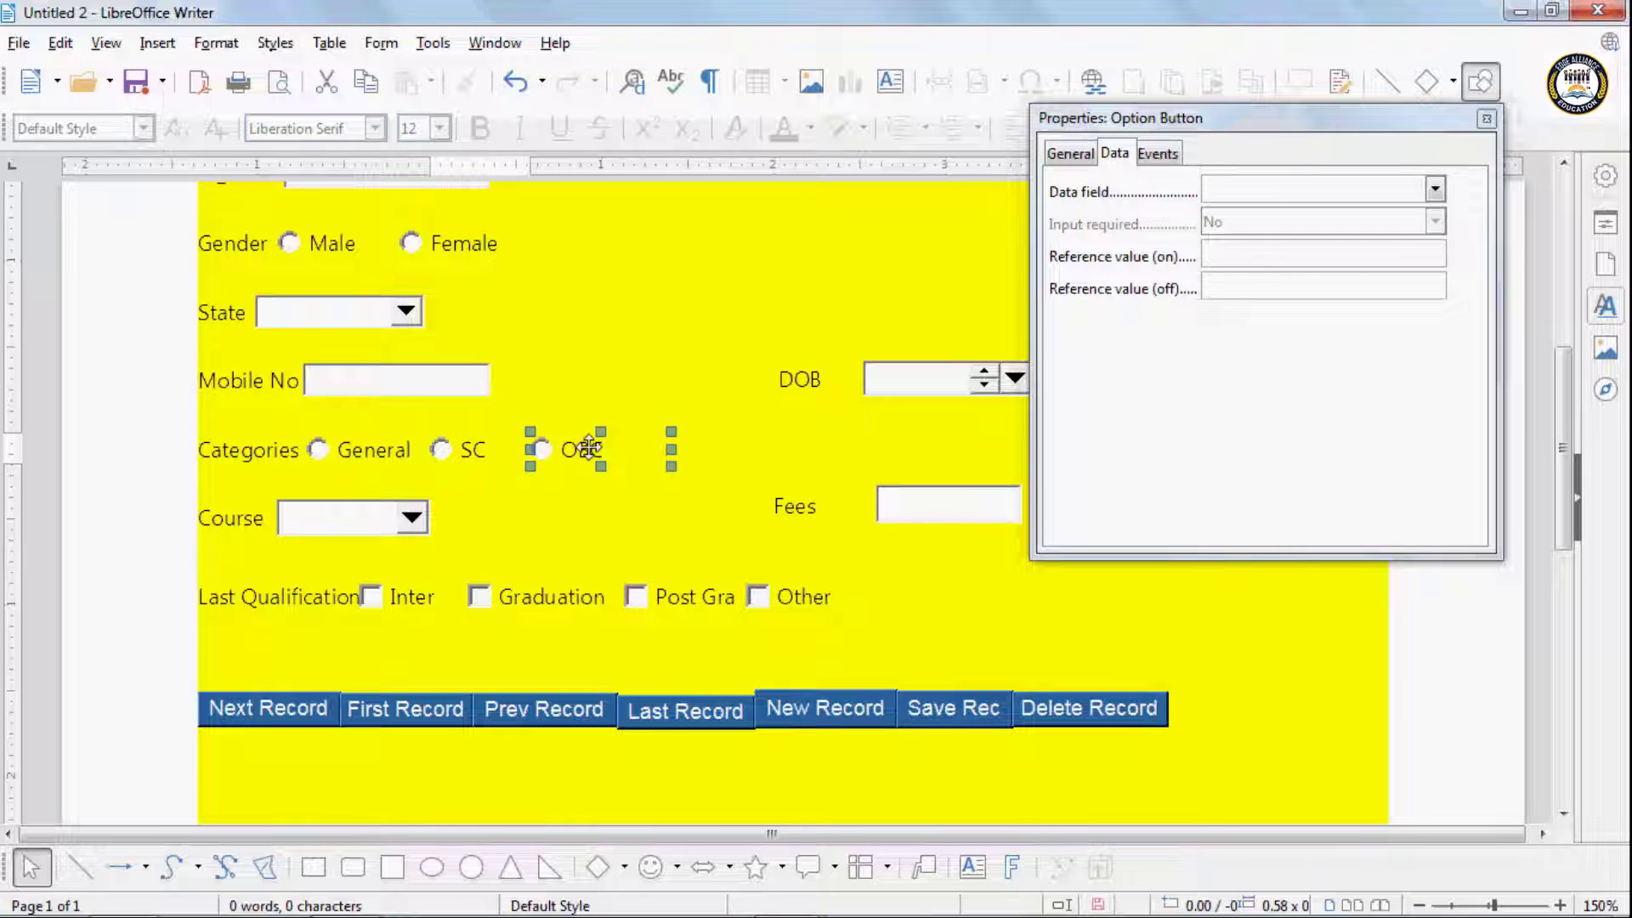
left_click(1435, 188)
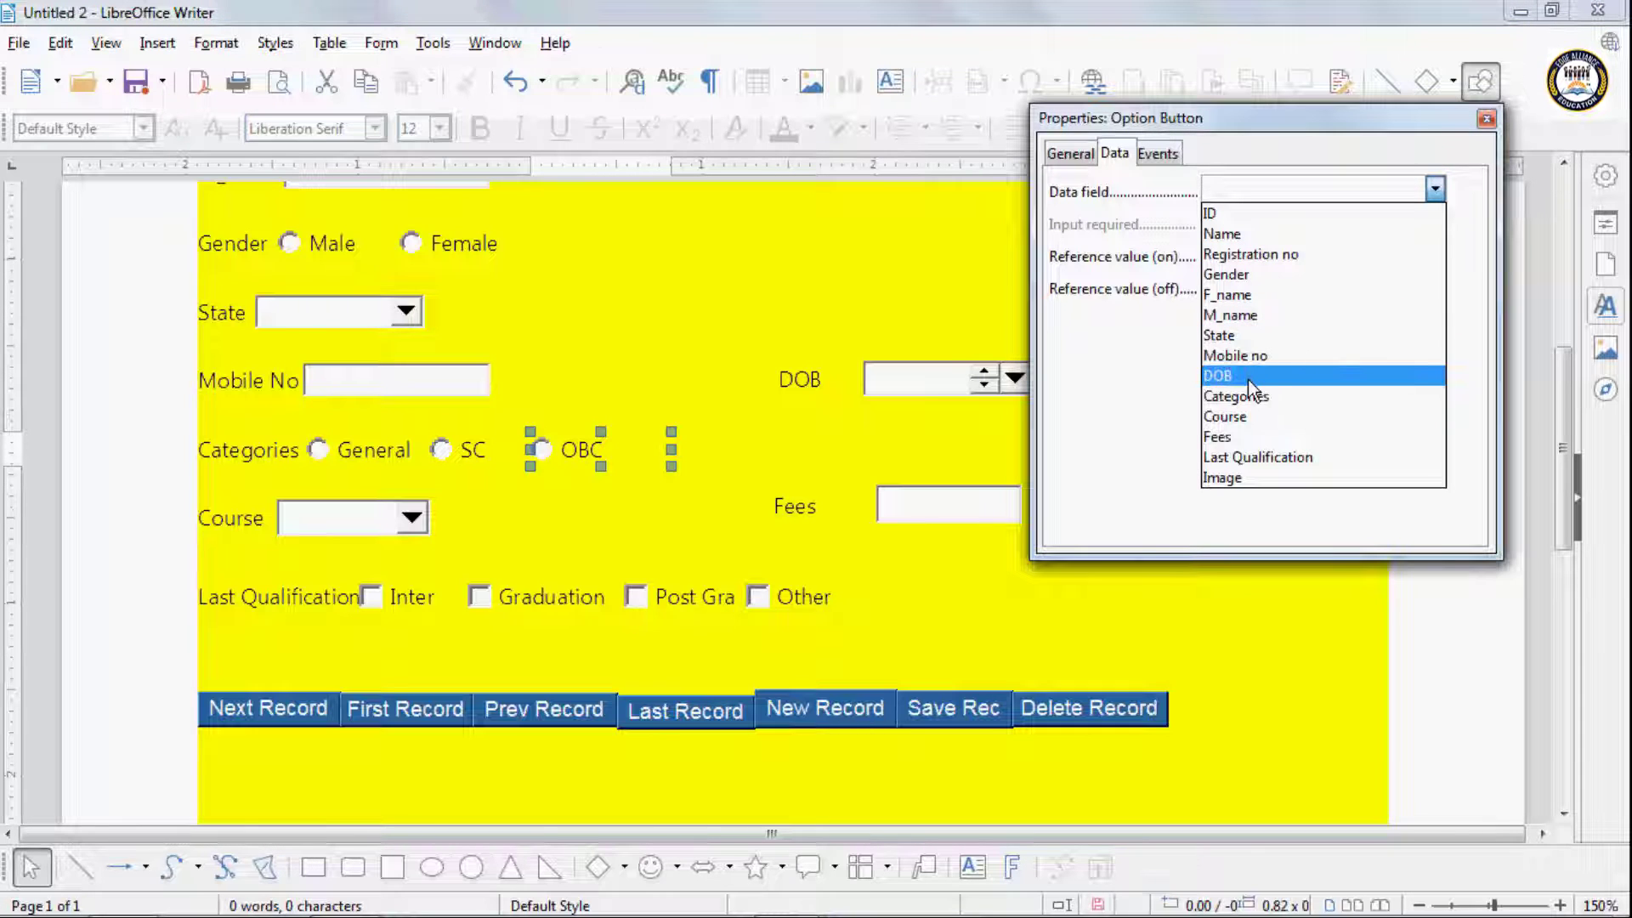
left_click(1246, 403)
left_click(1221, 226)
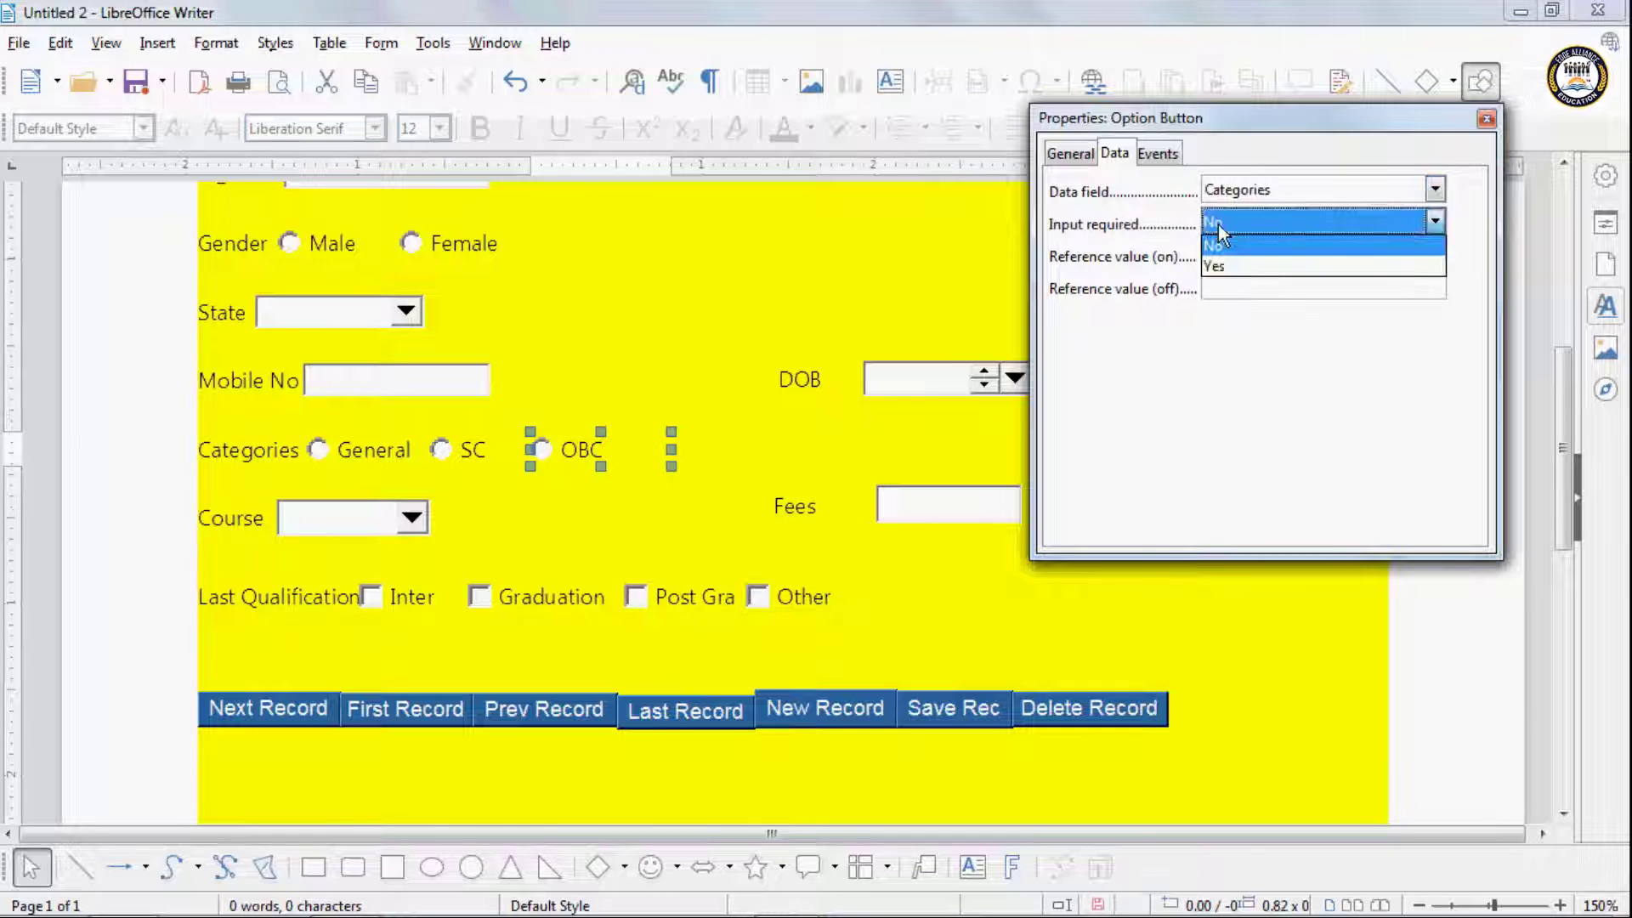
left_click(1218, 265)
left_click(1219, 266)
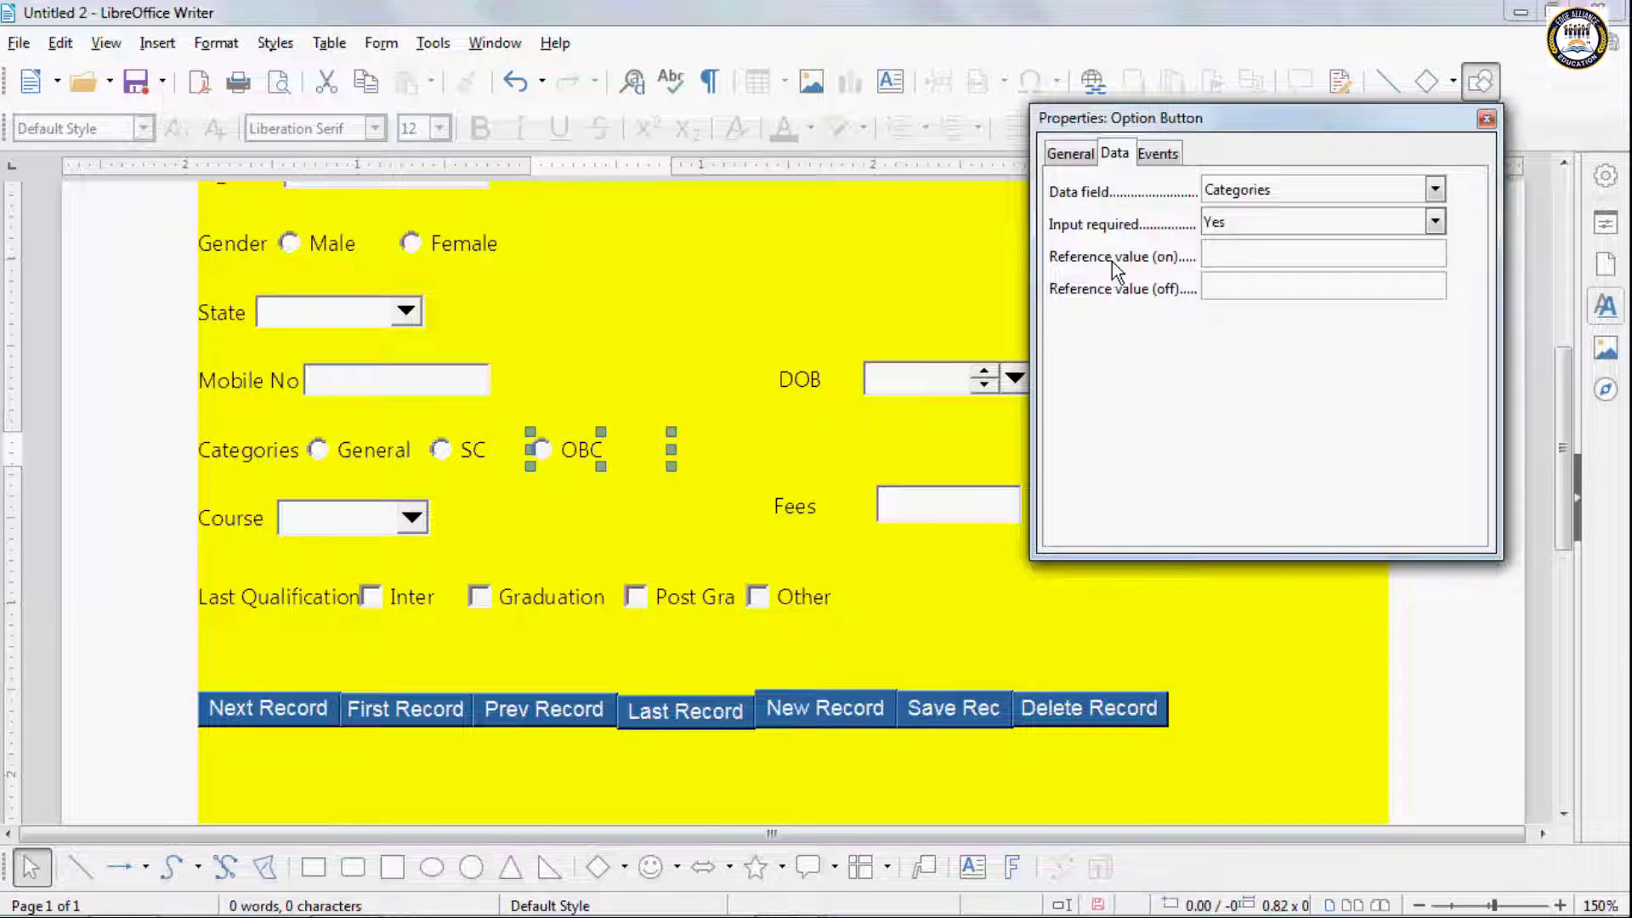
type("OBC")
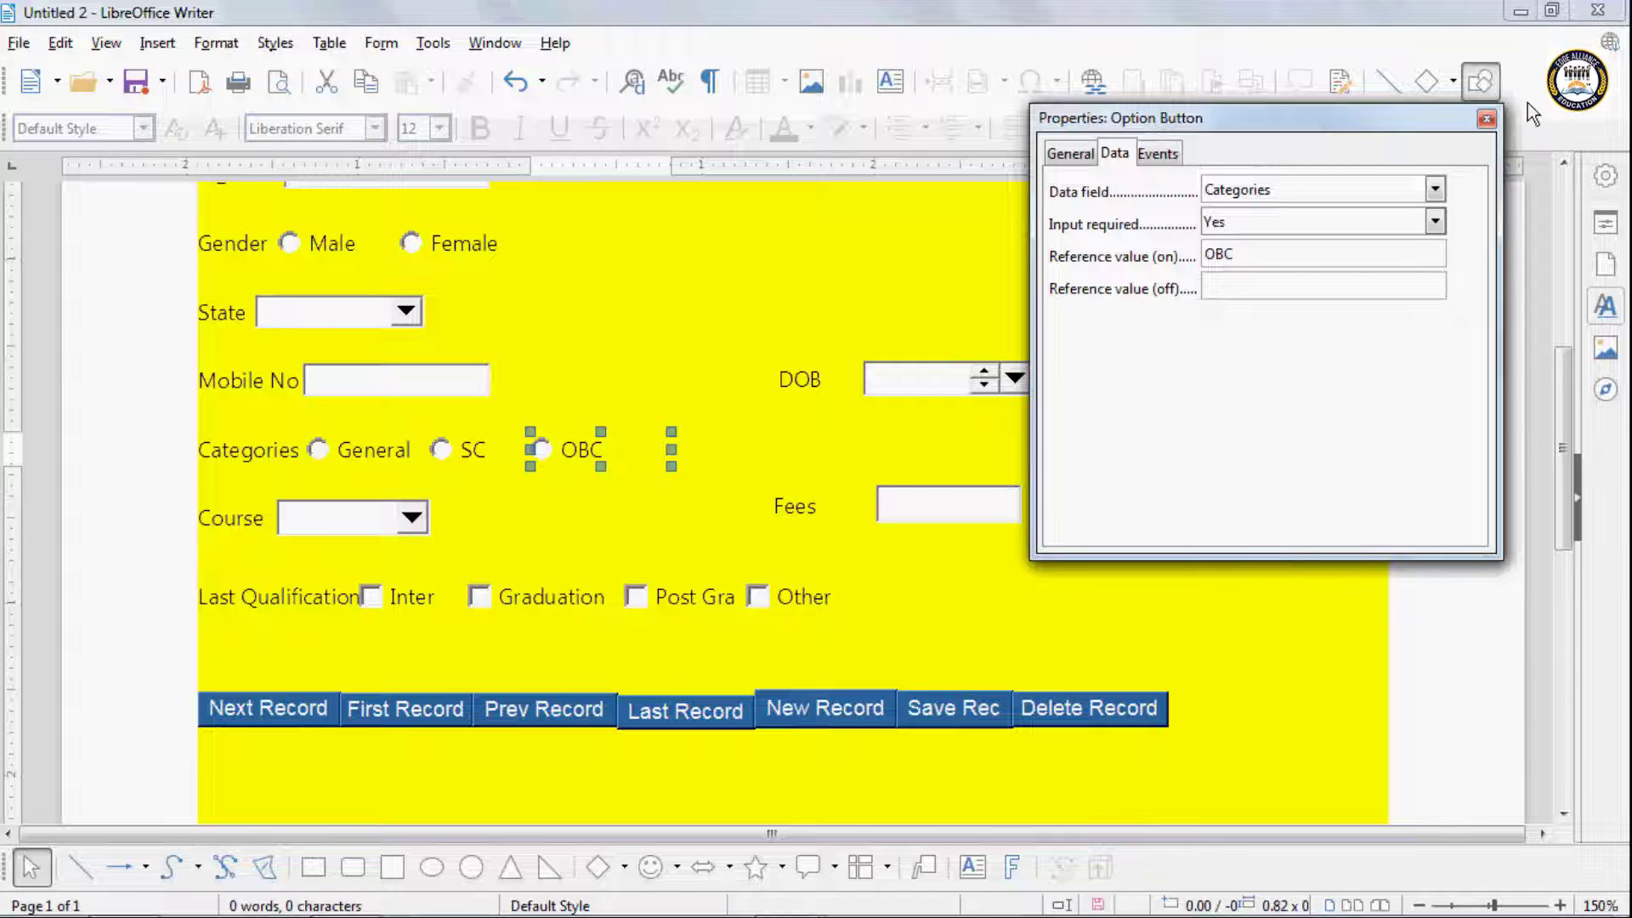
left_click(1486, 119)
double_click(944, 367)
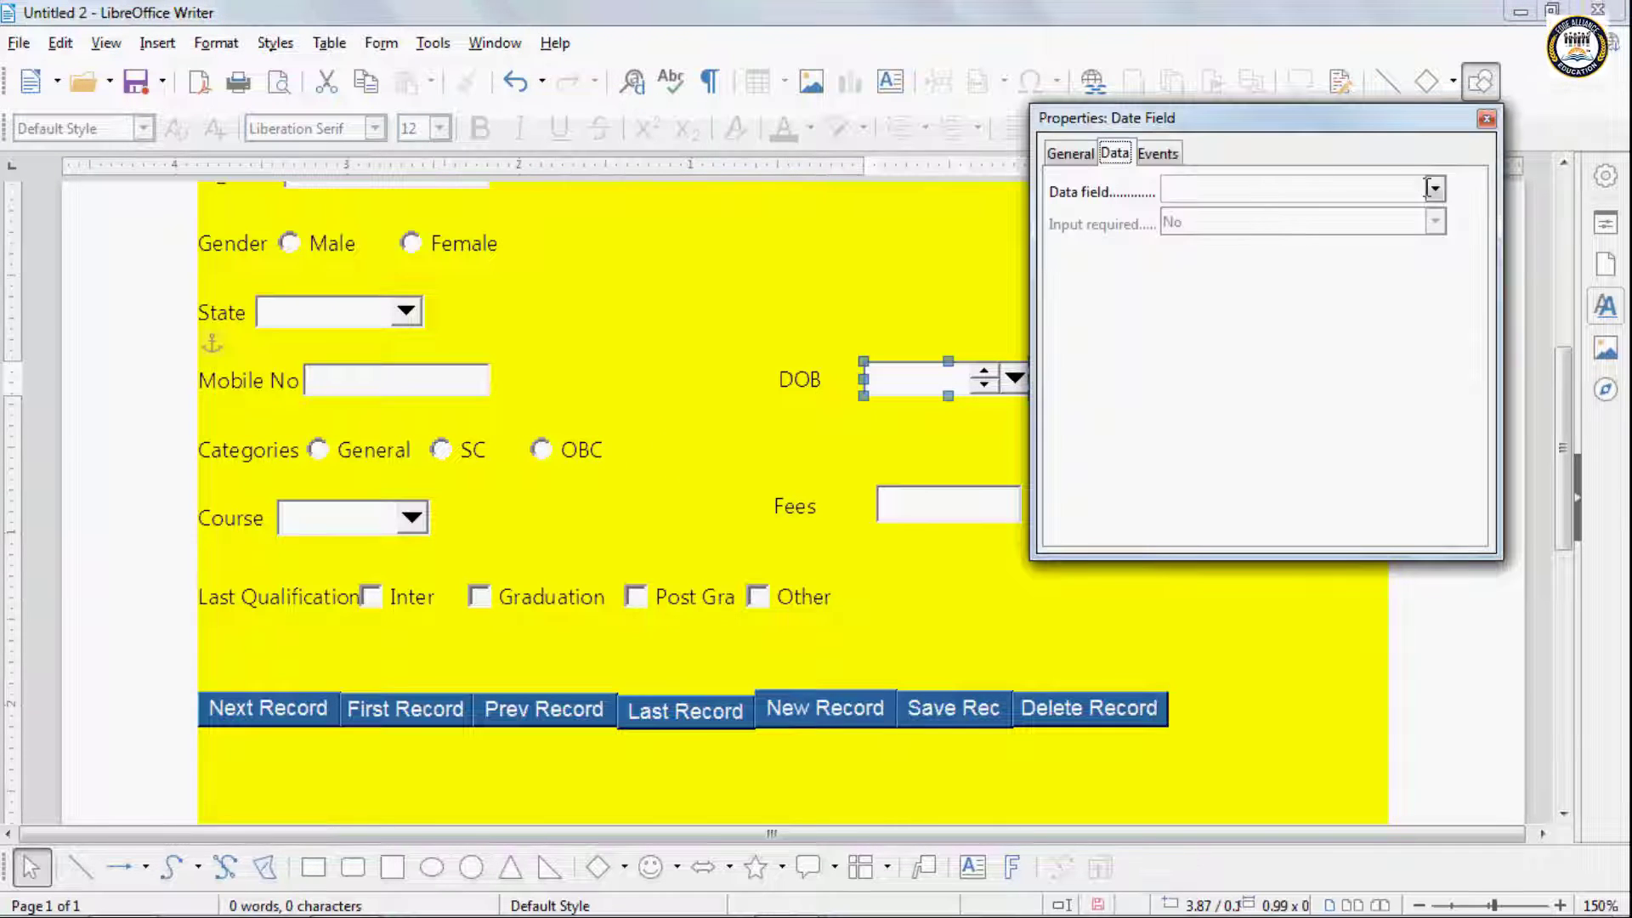
Step: Bind the DOB date box to the DOB field with Input required set to Yes
left_click(1430, 189)
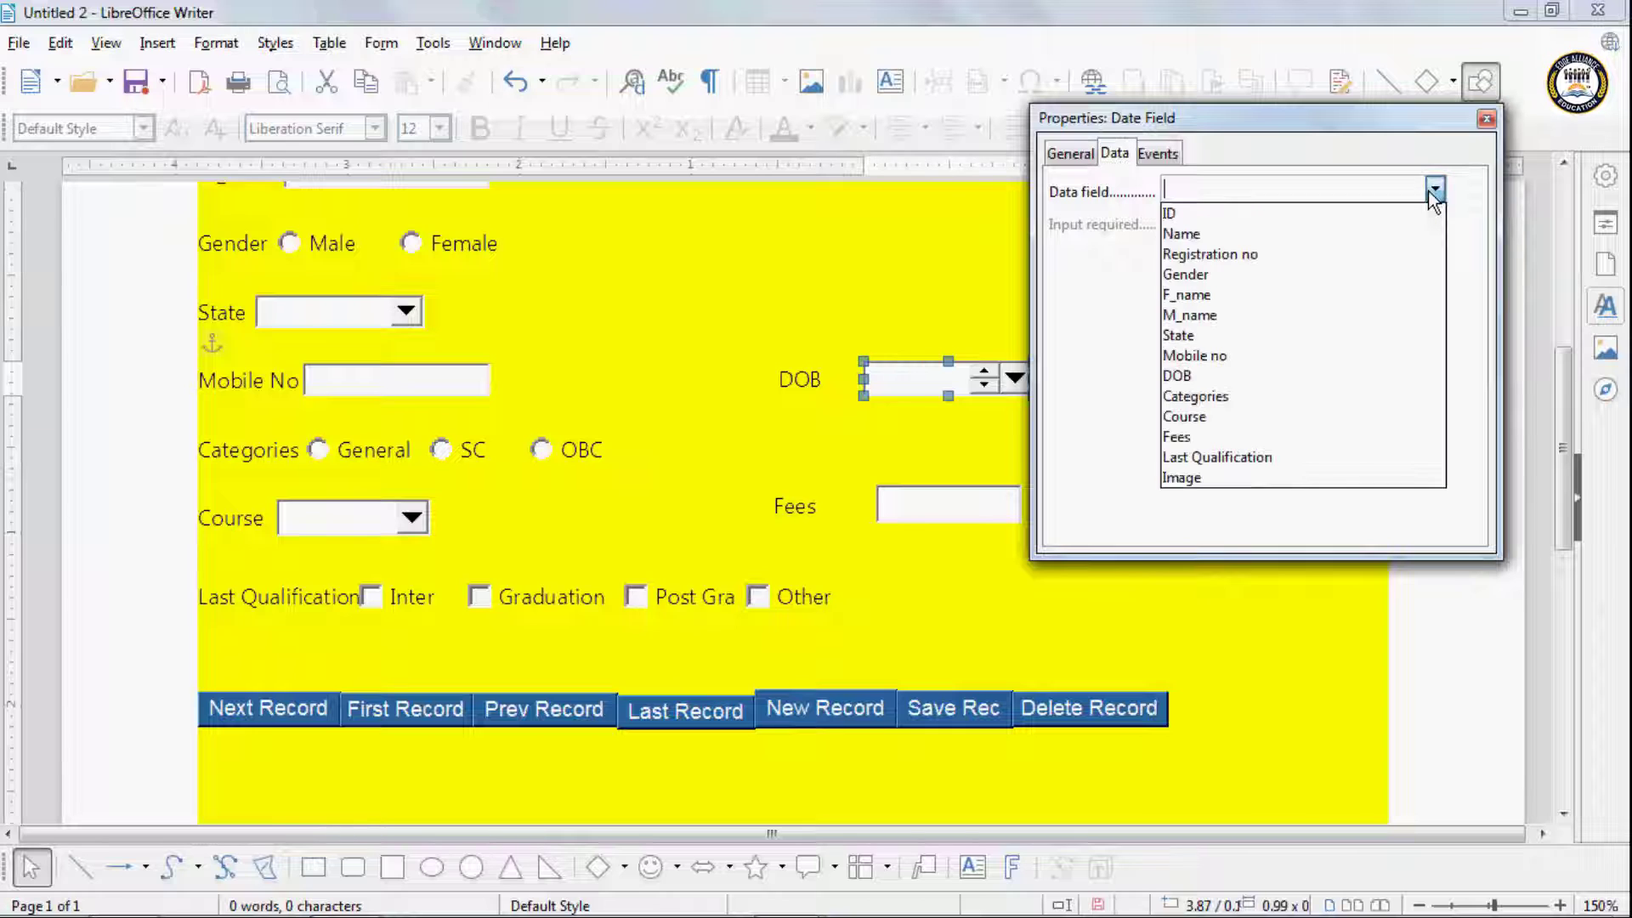
left_click(1207, 380)
left_click(1202, 219)
left_click(1197, 263)
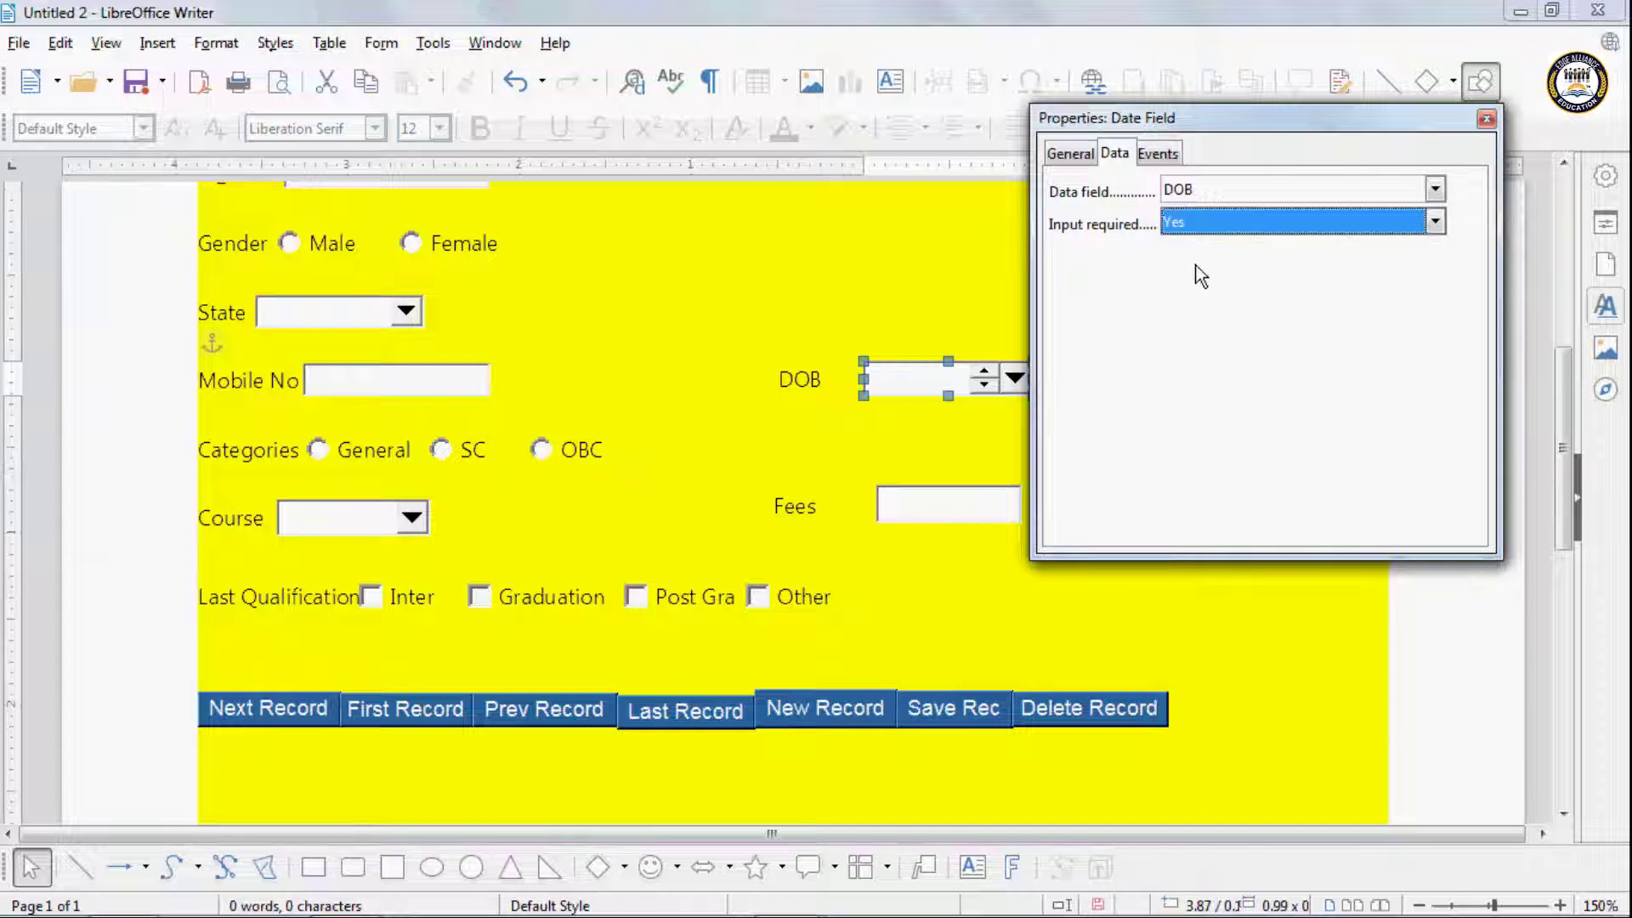
left_click(1486, 118)
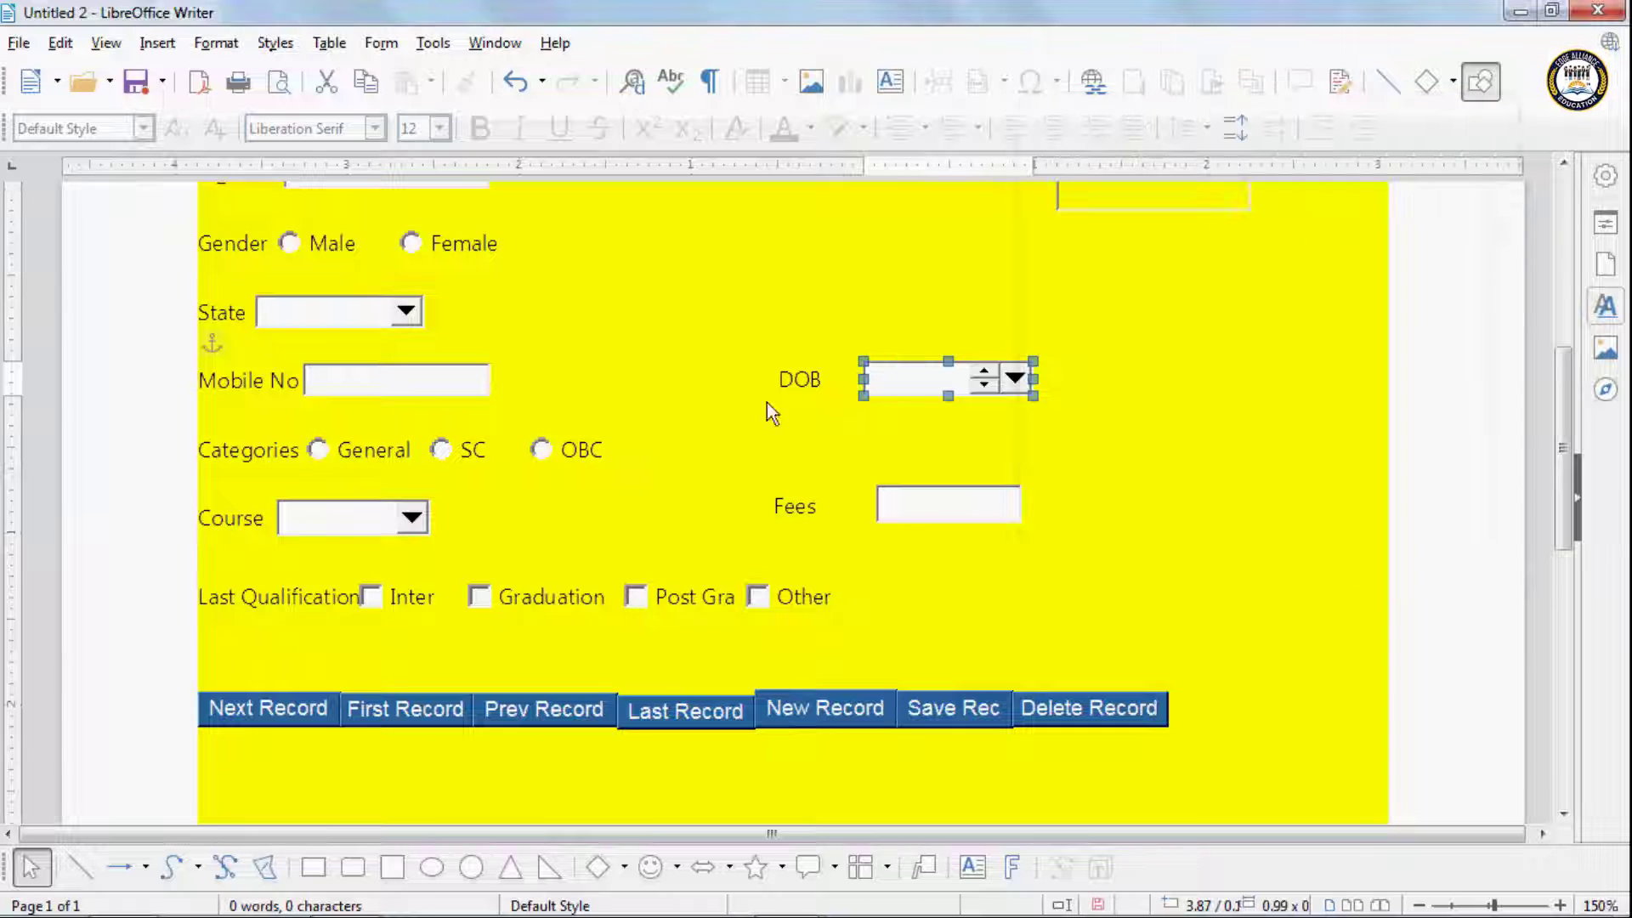
Step: Make the Course combo box required, with Table list contents from Student Admission Form
double_click(326, 517)
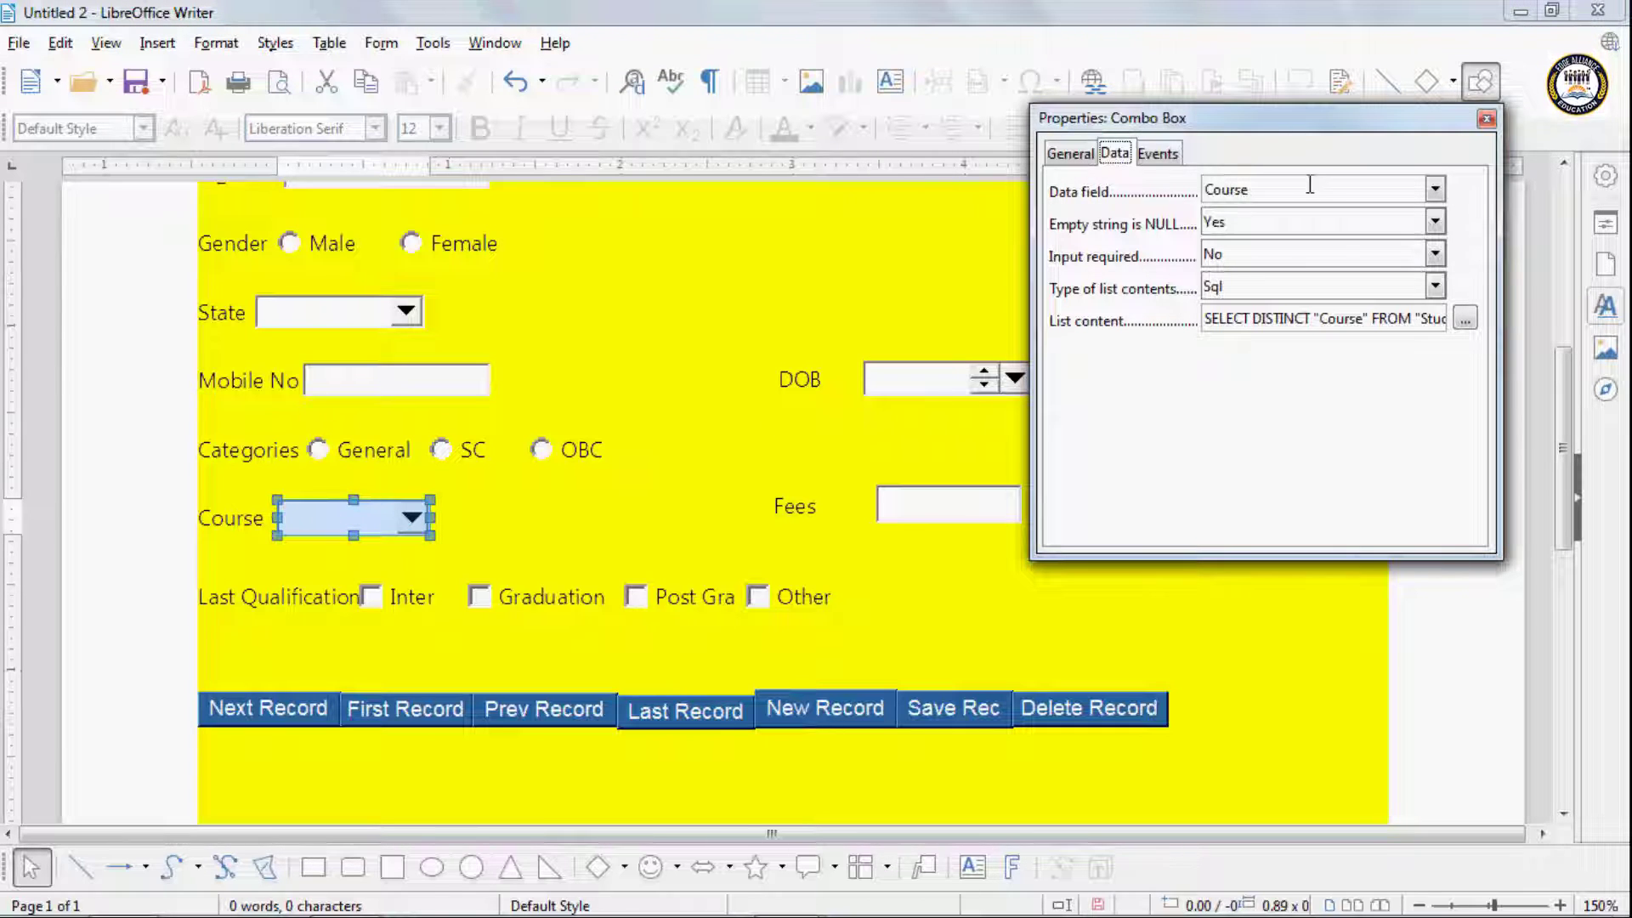
left_click(1224, 253)
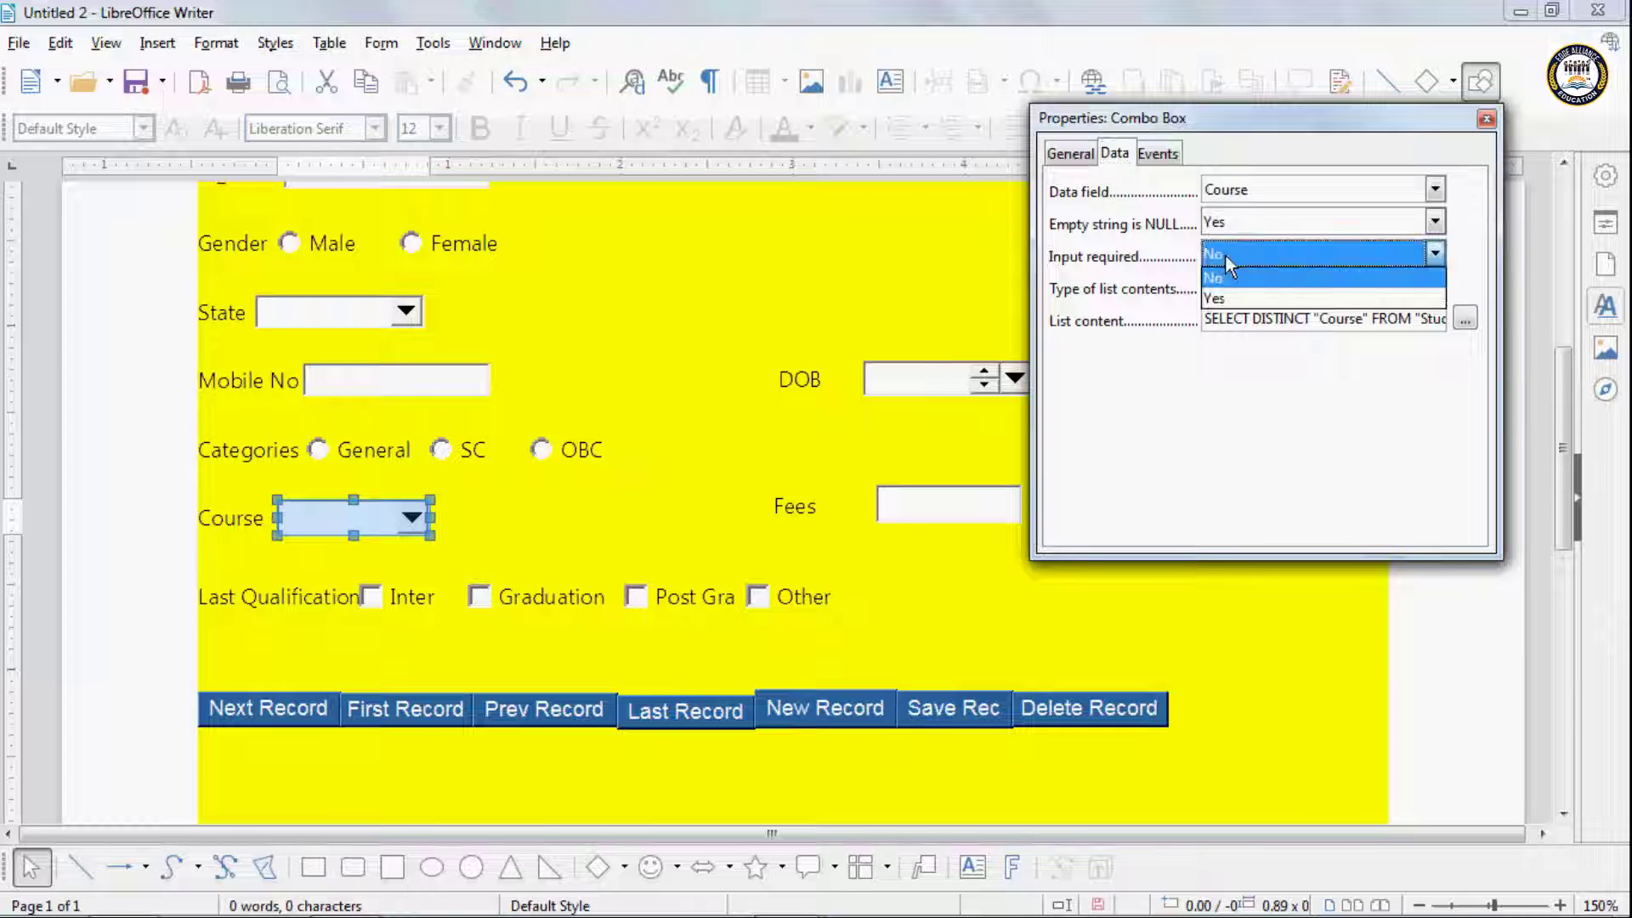
left_click(1249, 293)
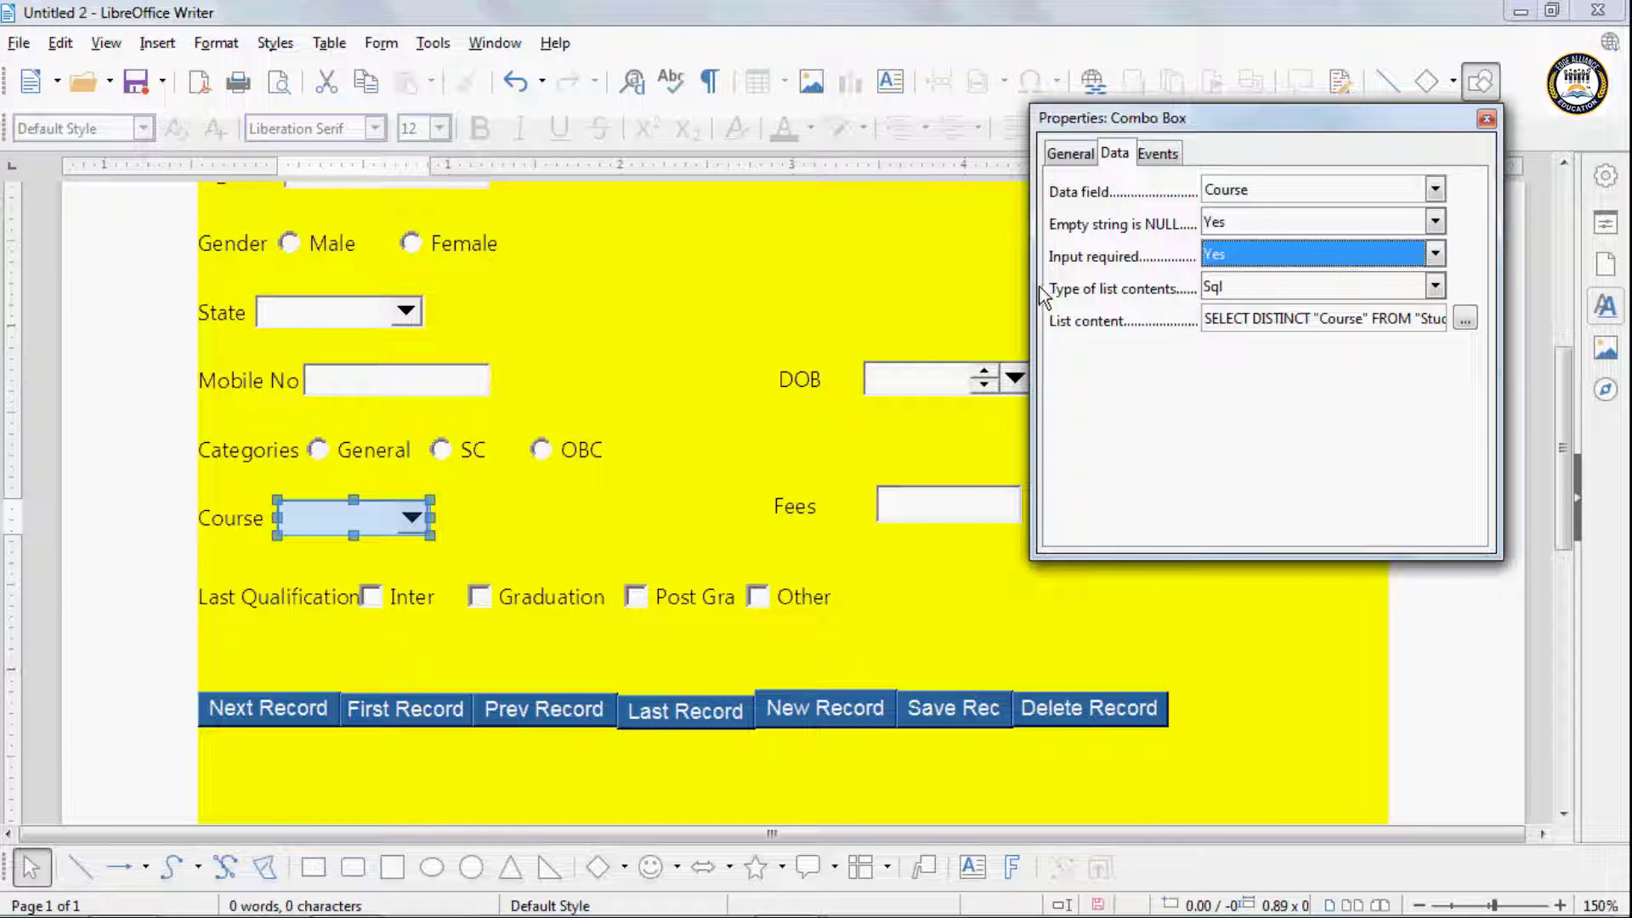
left_click(1437, 288)
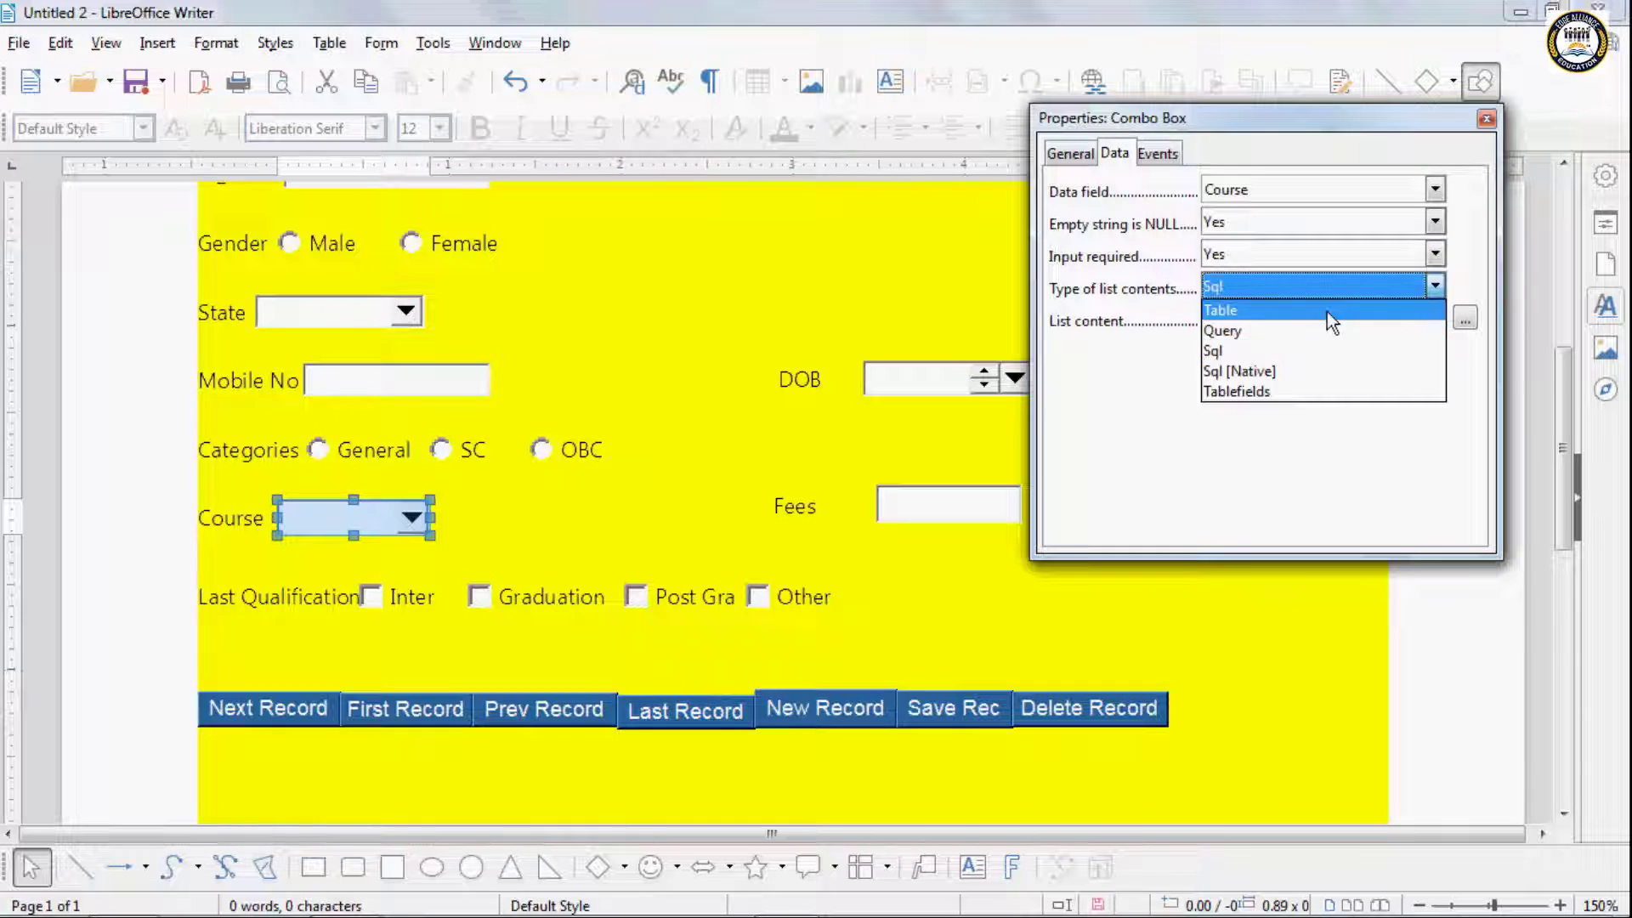
left_click(1233, 311)
left_click(1433, 323)
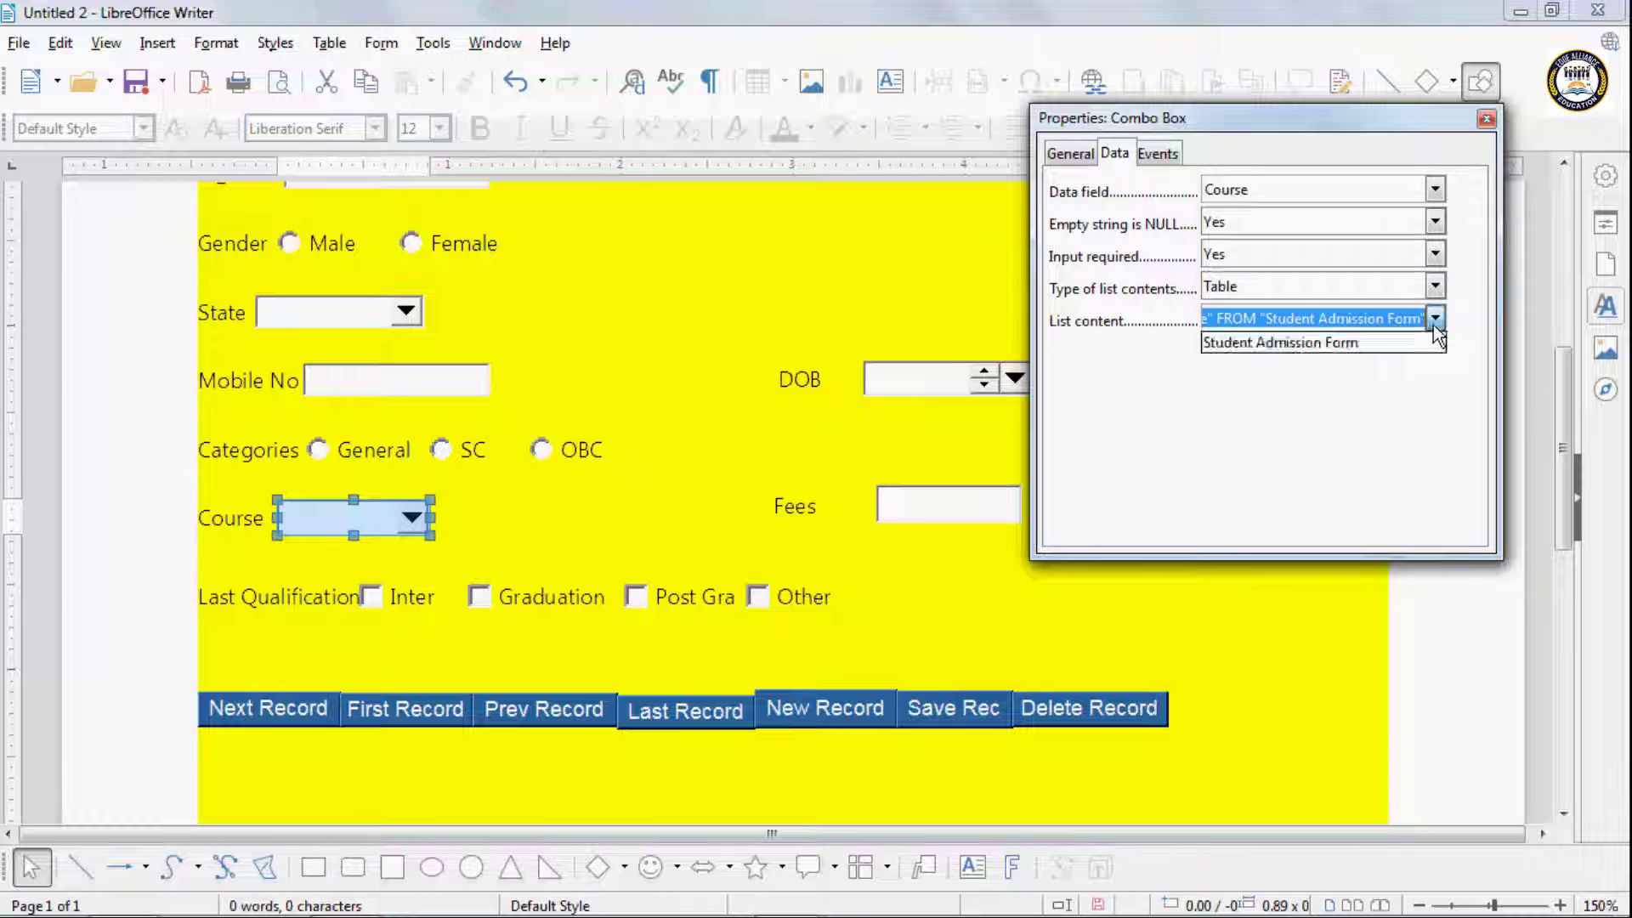
left_click(1369, 345)
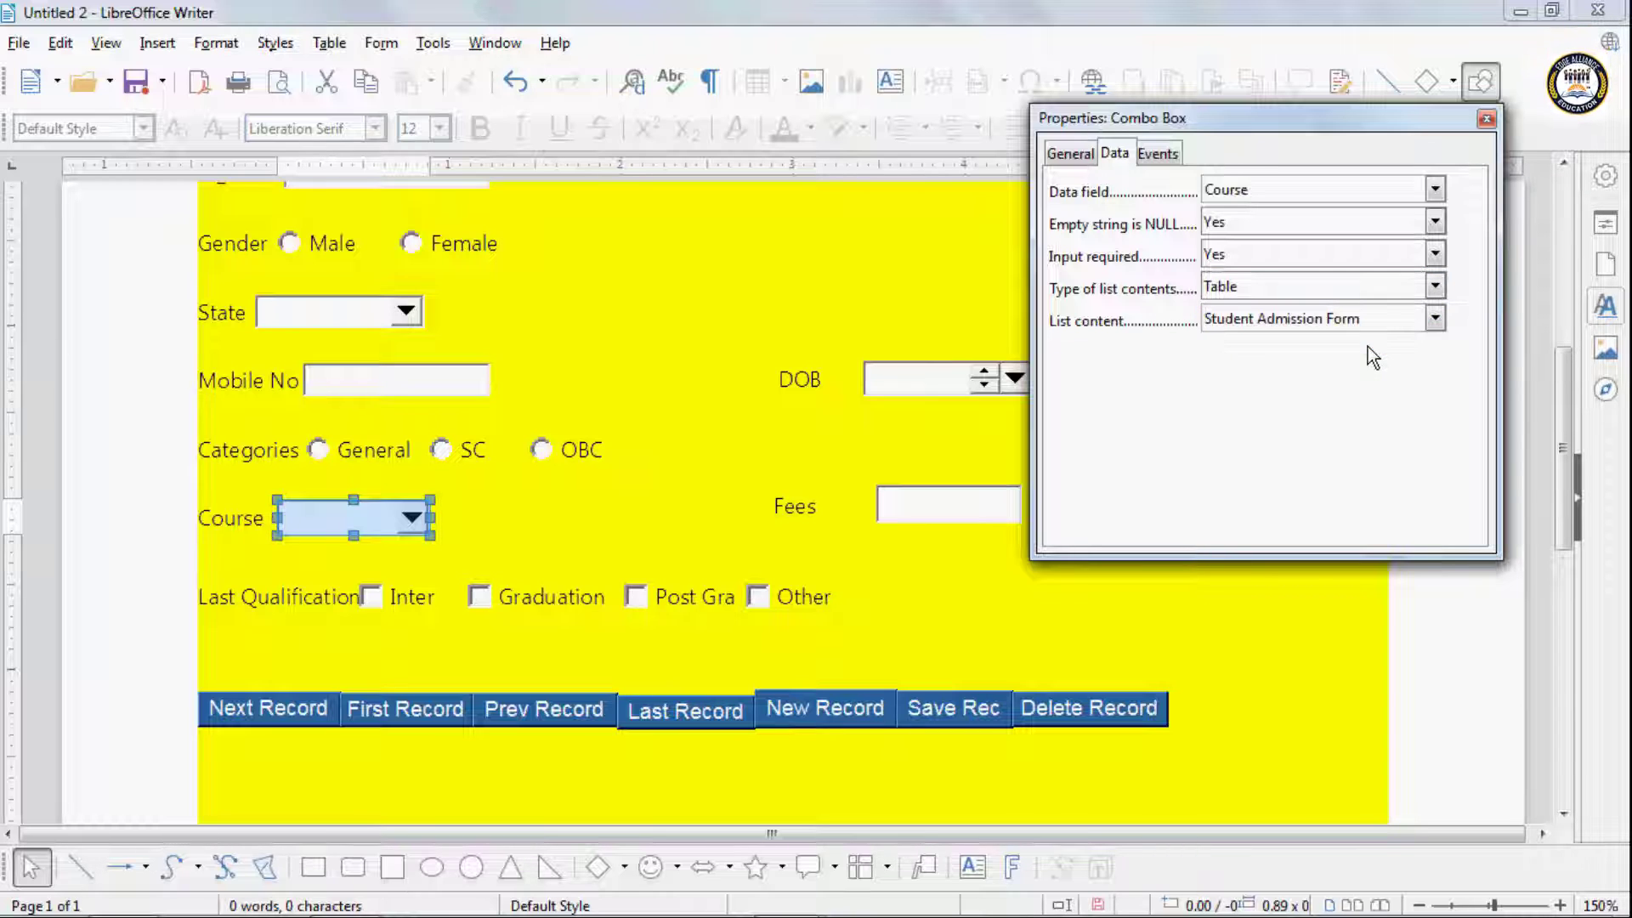
left_click(1487, 119)
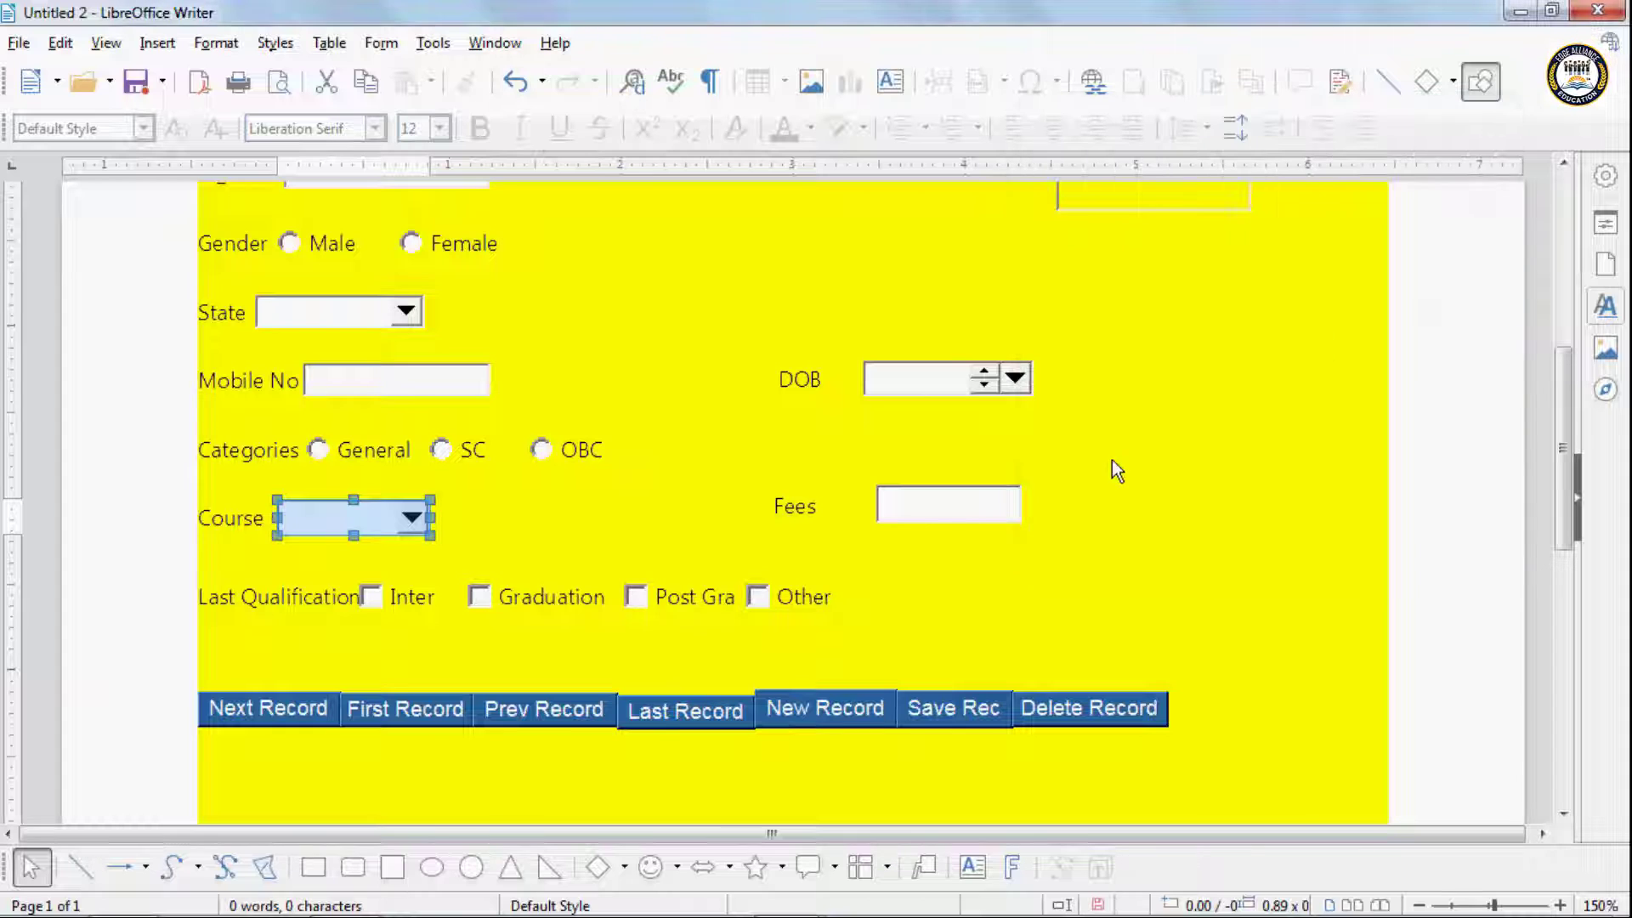
Step: Bind the Fees box to the Fees field and make its input required
double_click(937, 509)
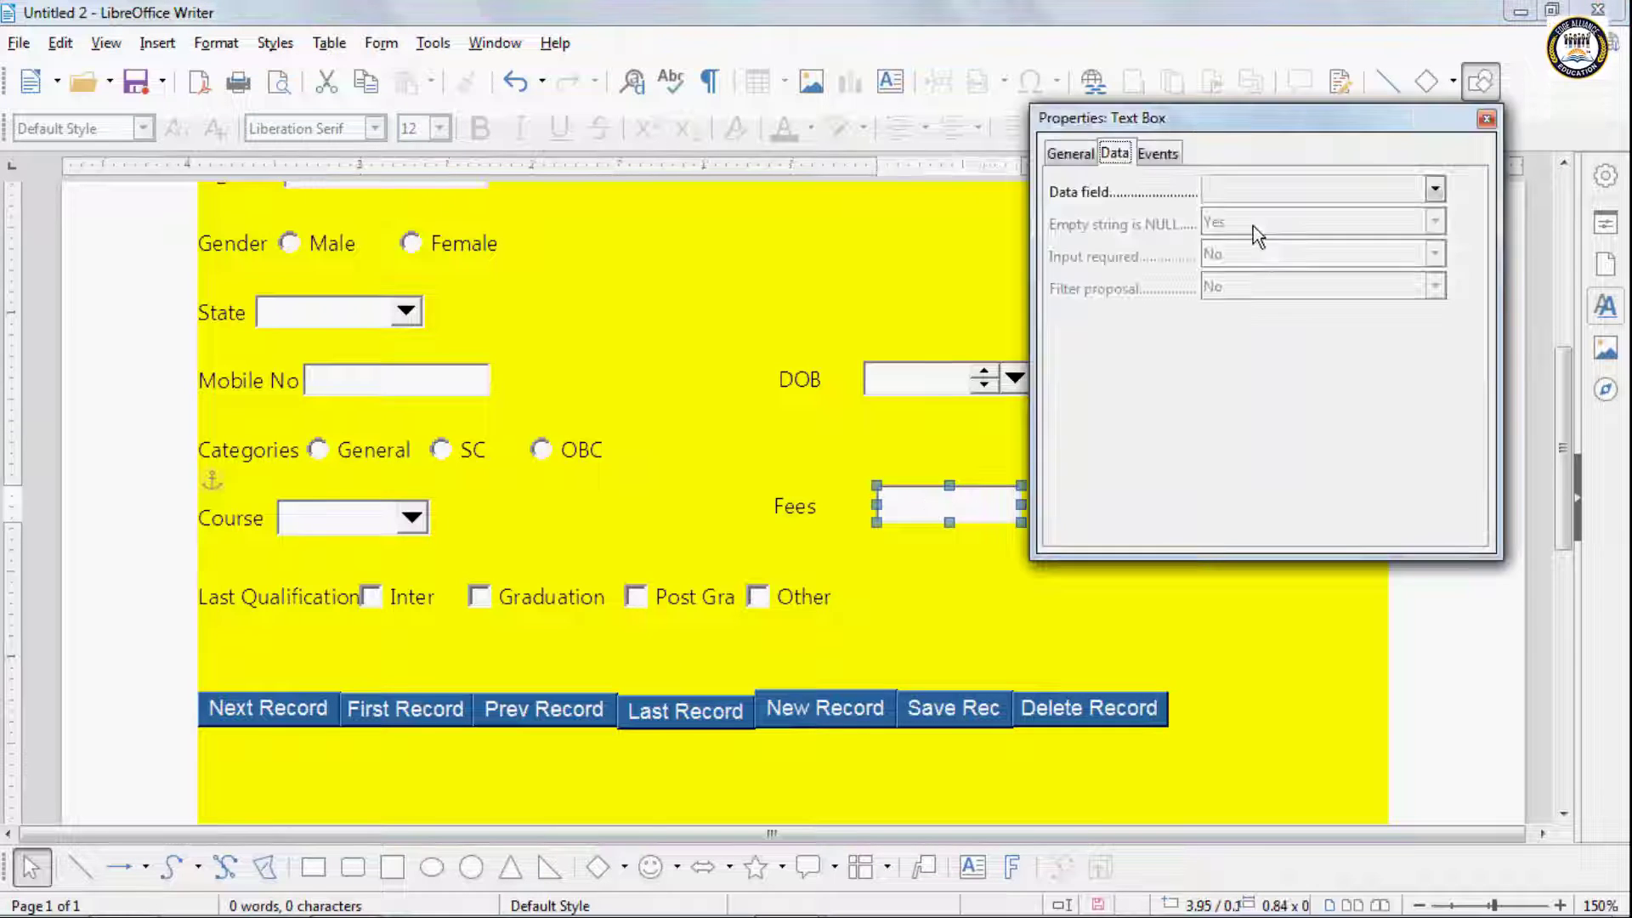
left_click(1435, 191)
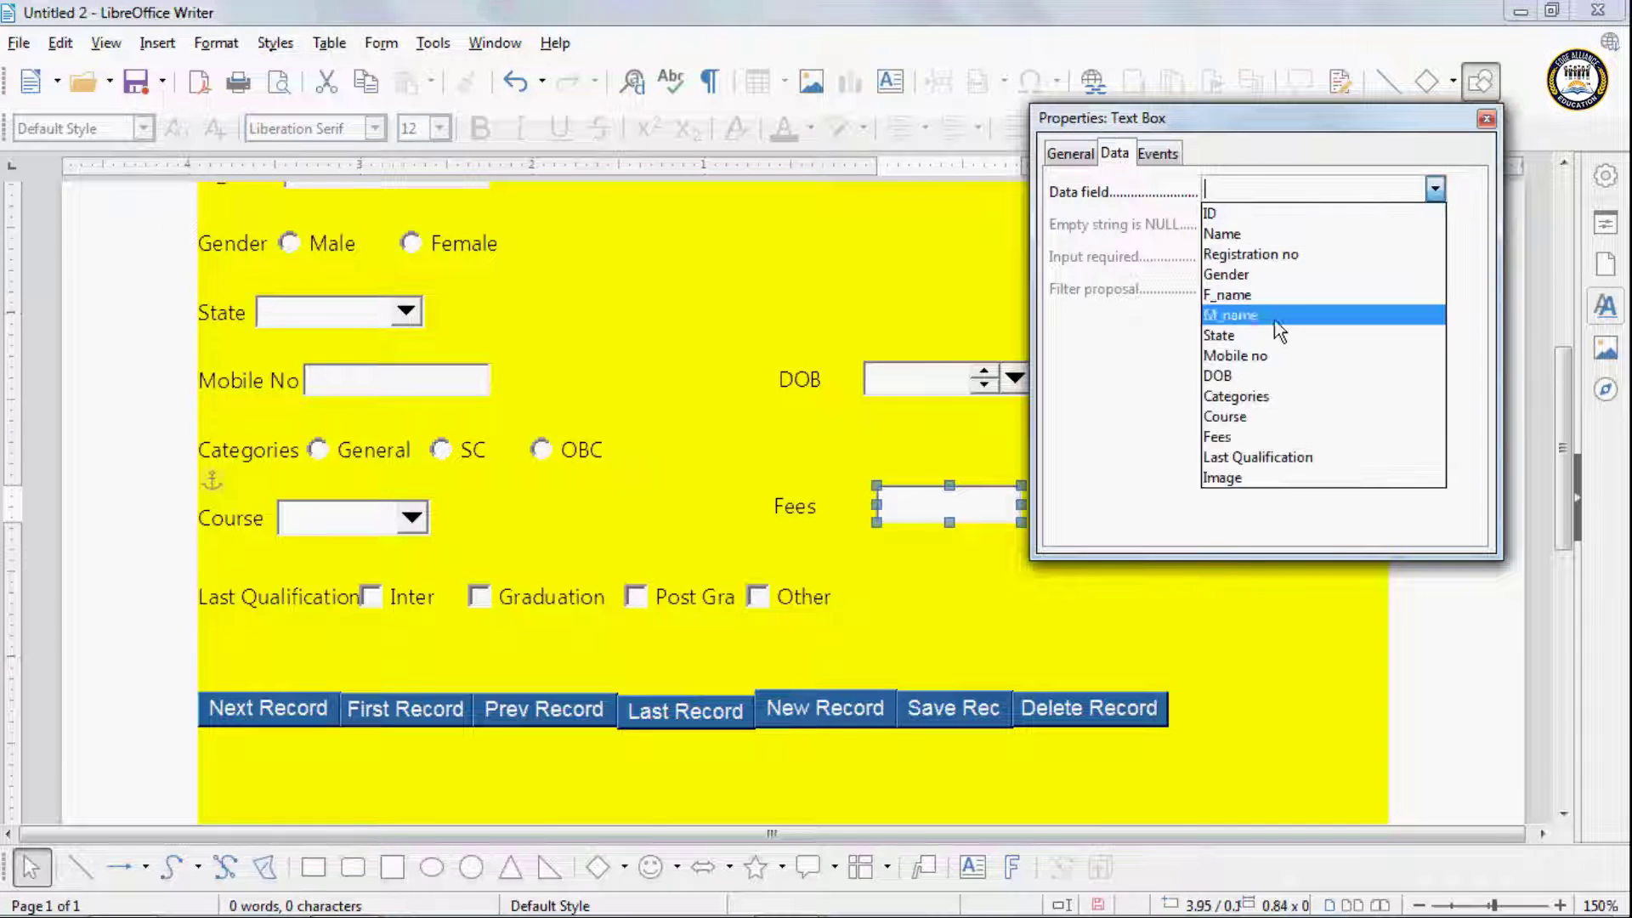
left_click(1246, 436)
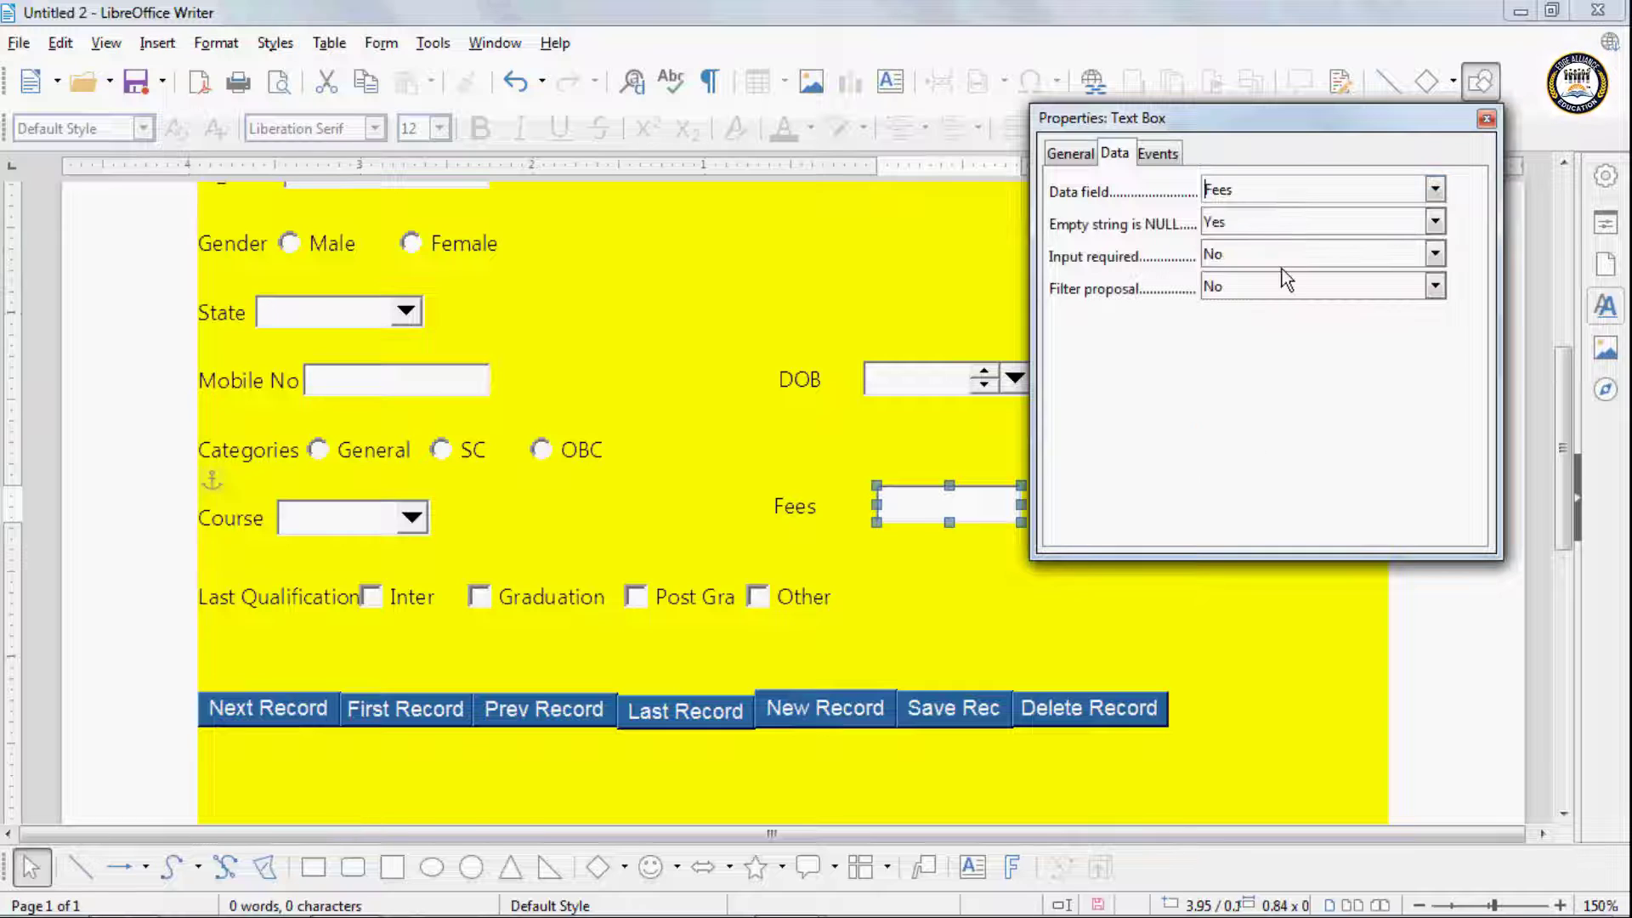
left_click(1227, 254)
left_click(1226, 296)
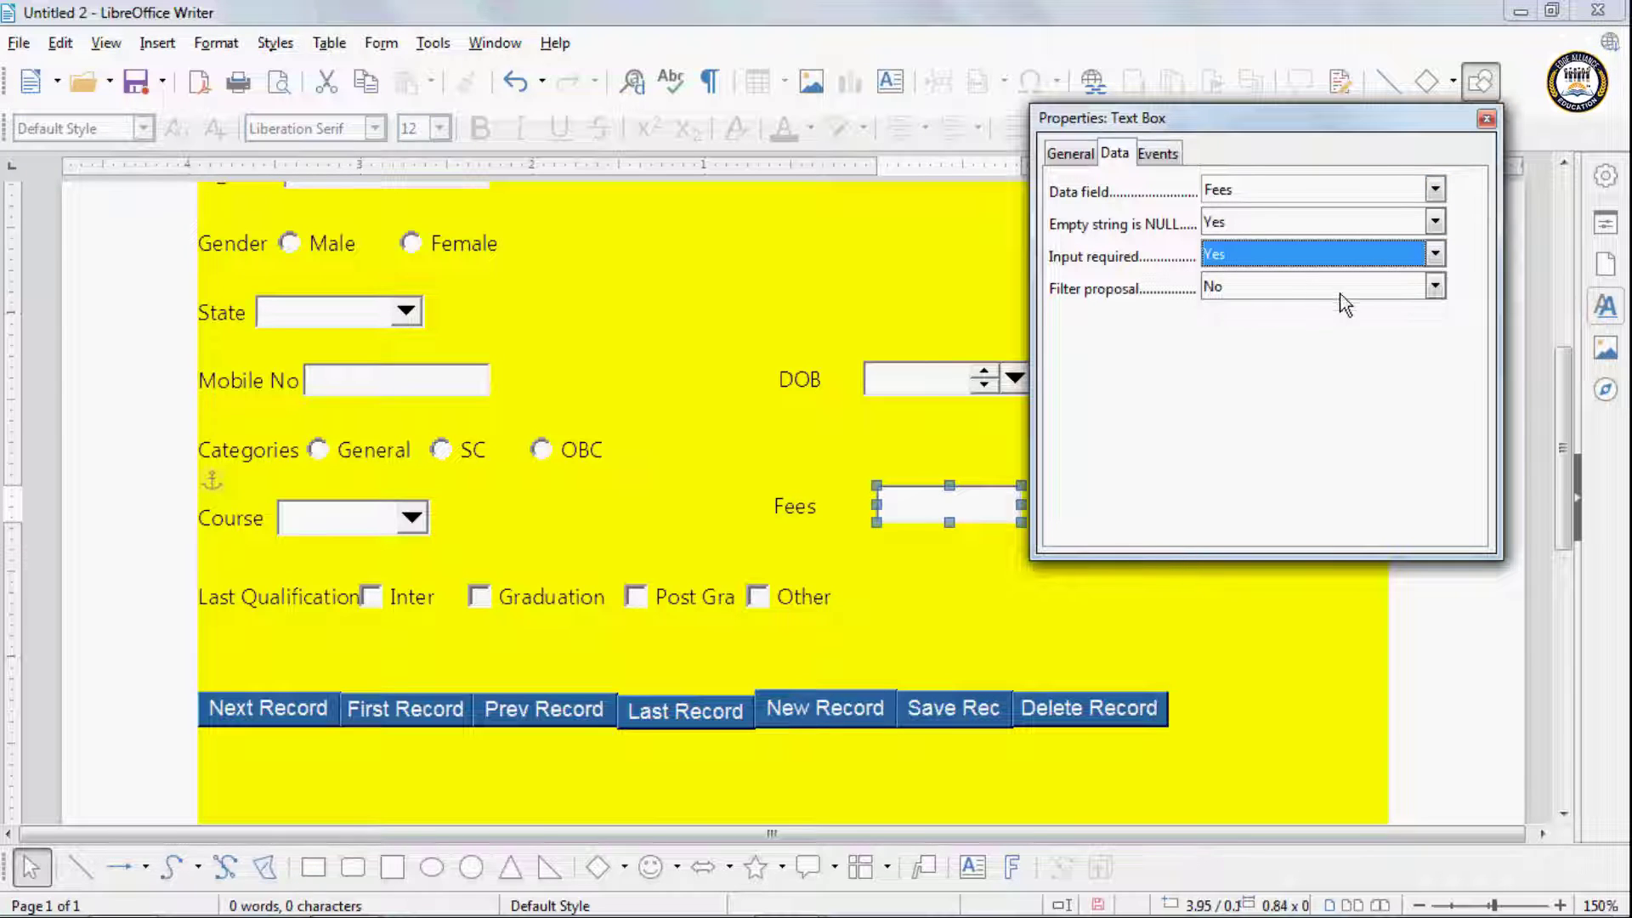
left_click(1486, 118)
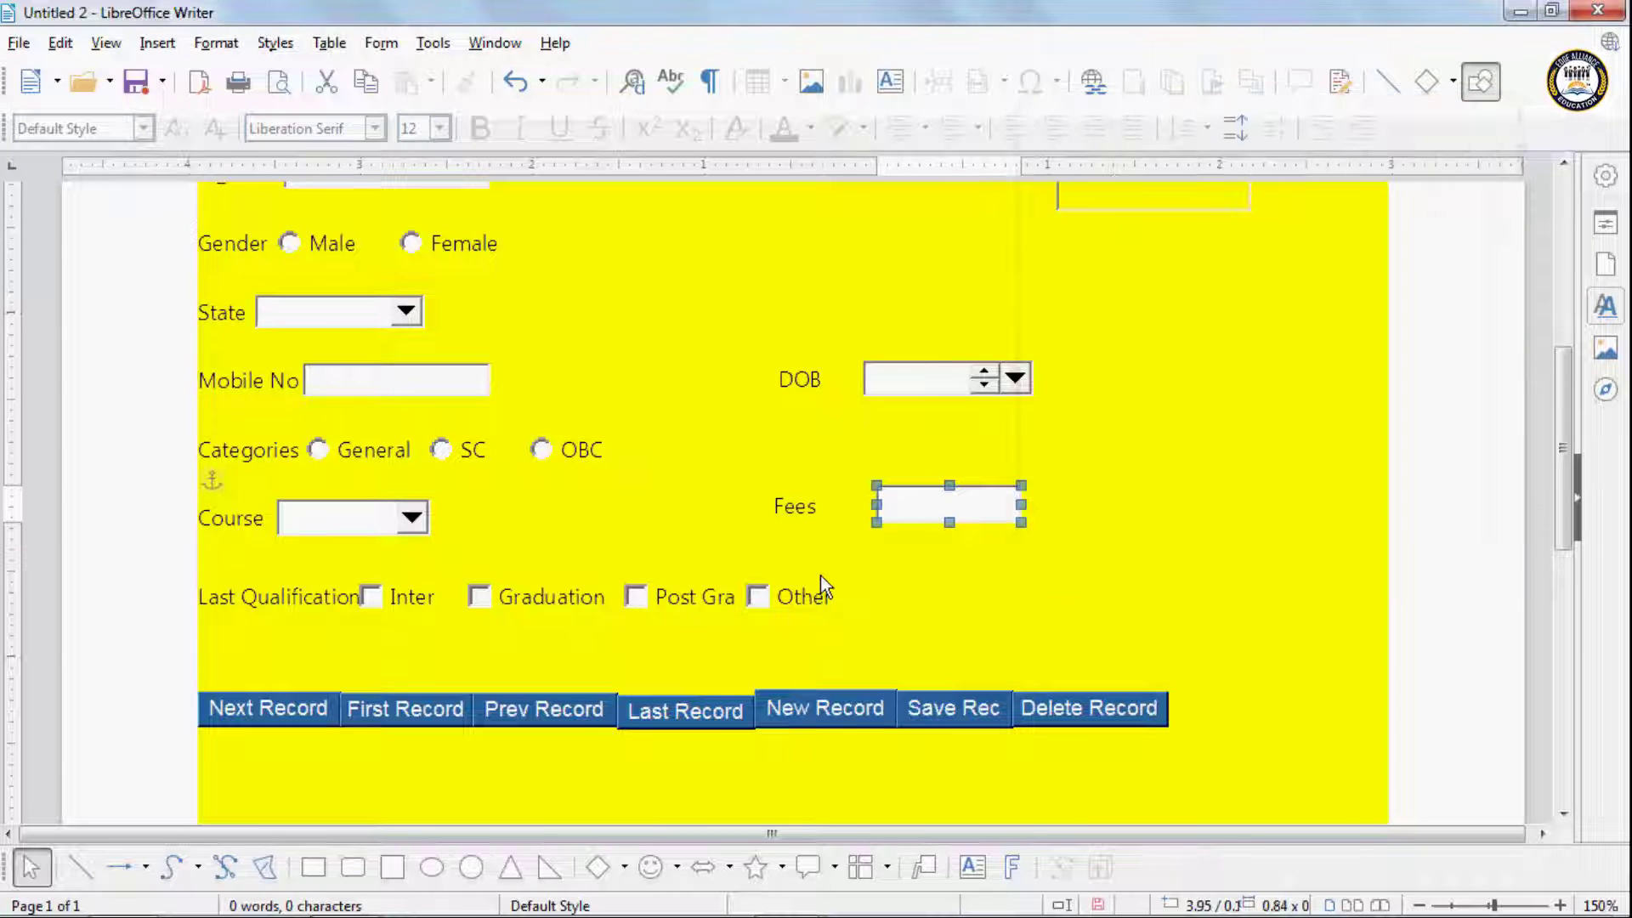
Step: Bind the Inter check box to Last Qualification as required, with reference value Inter
double_click(401, 595)
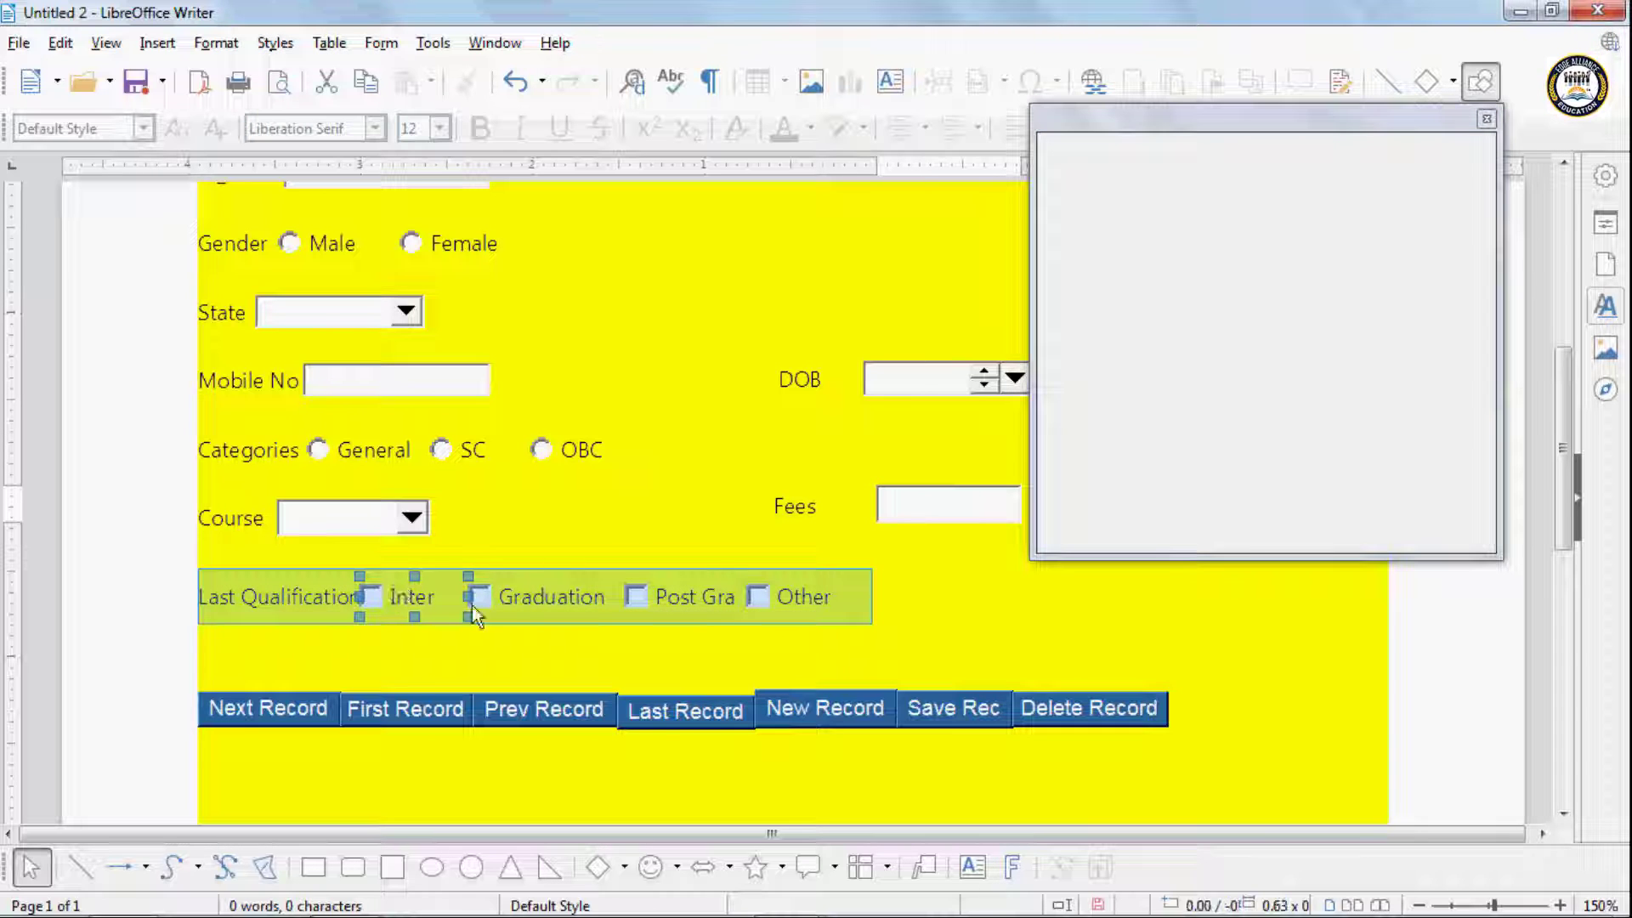
left_click(1437, 190)
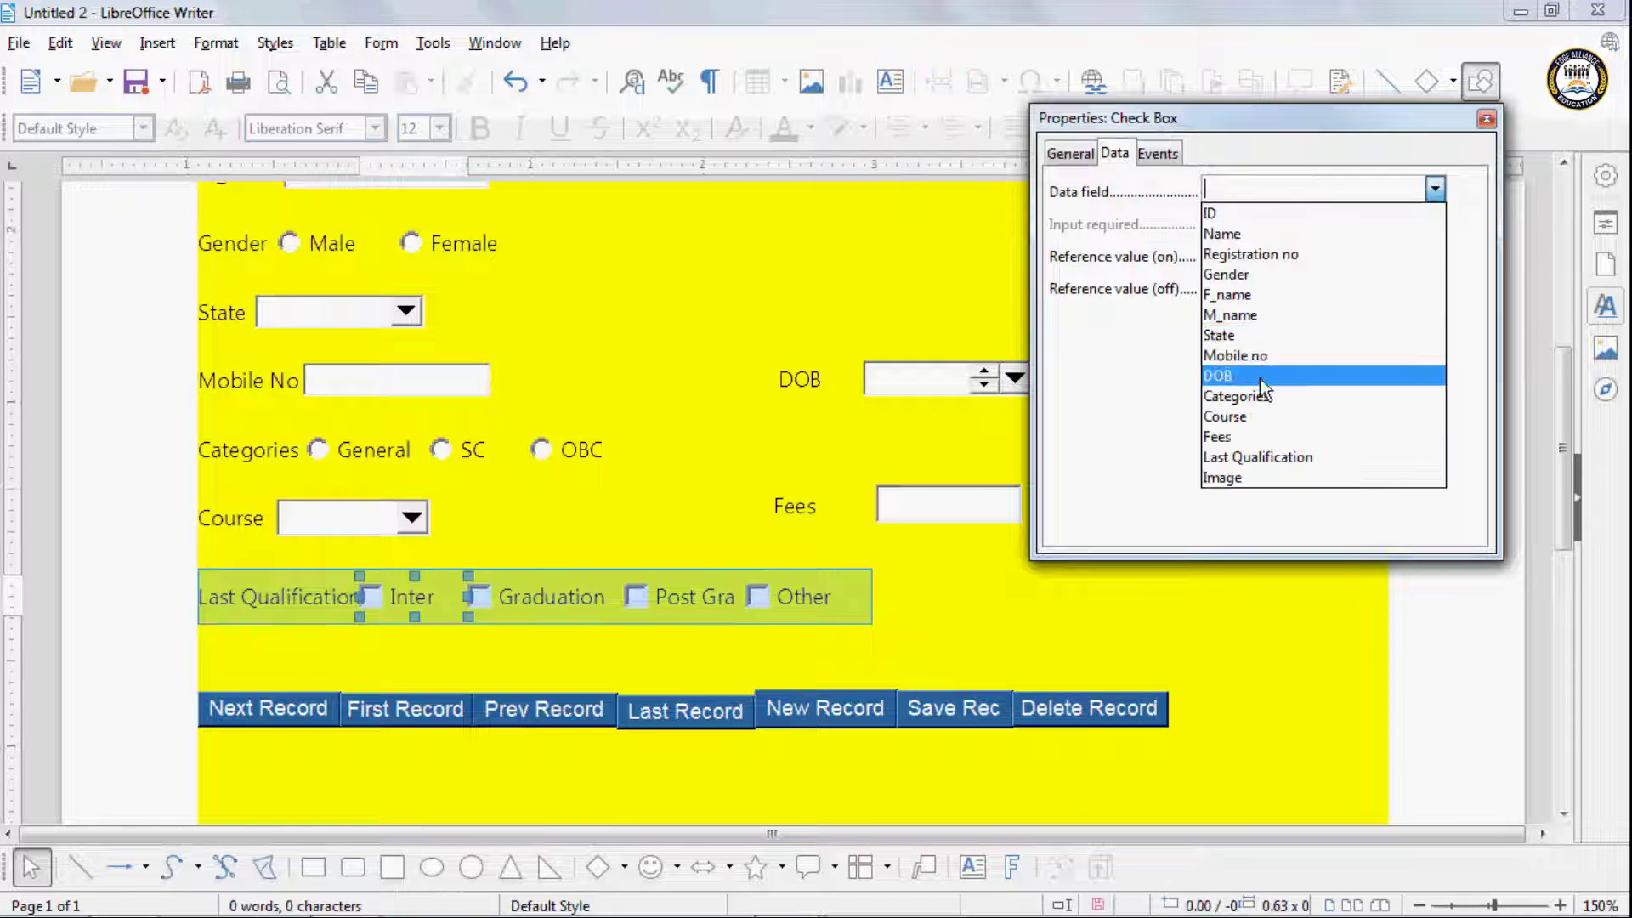
left_click(1265, 461)
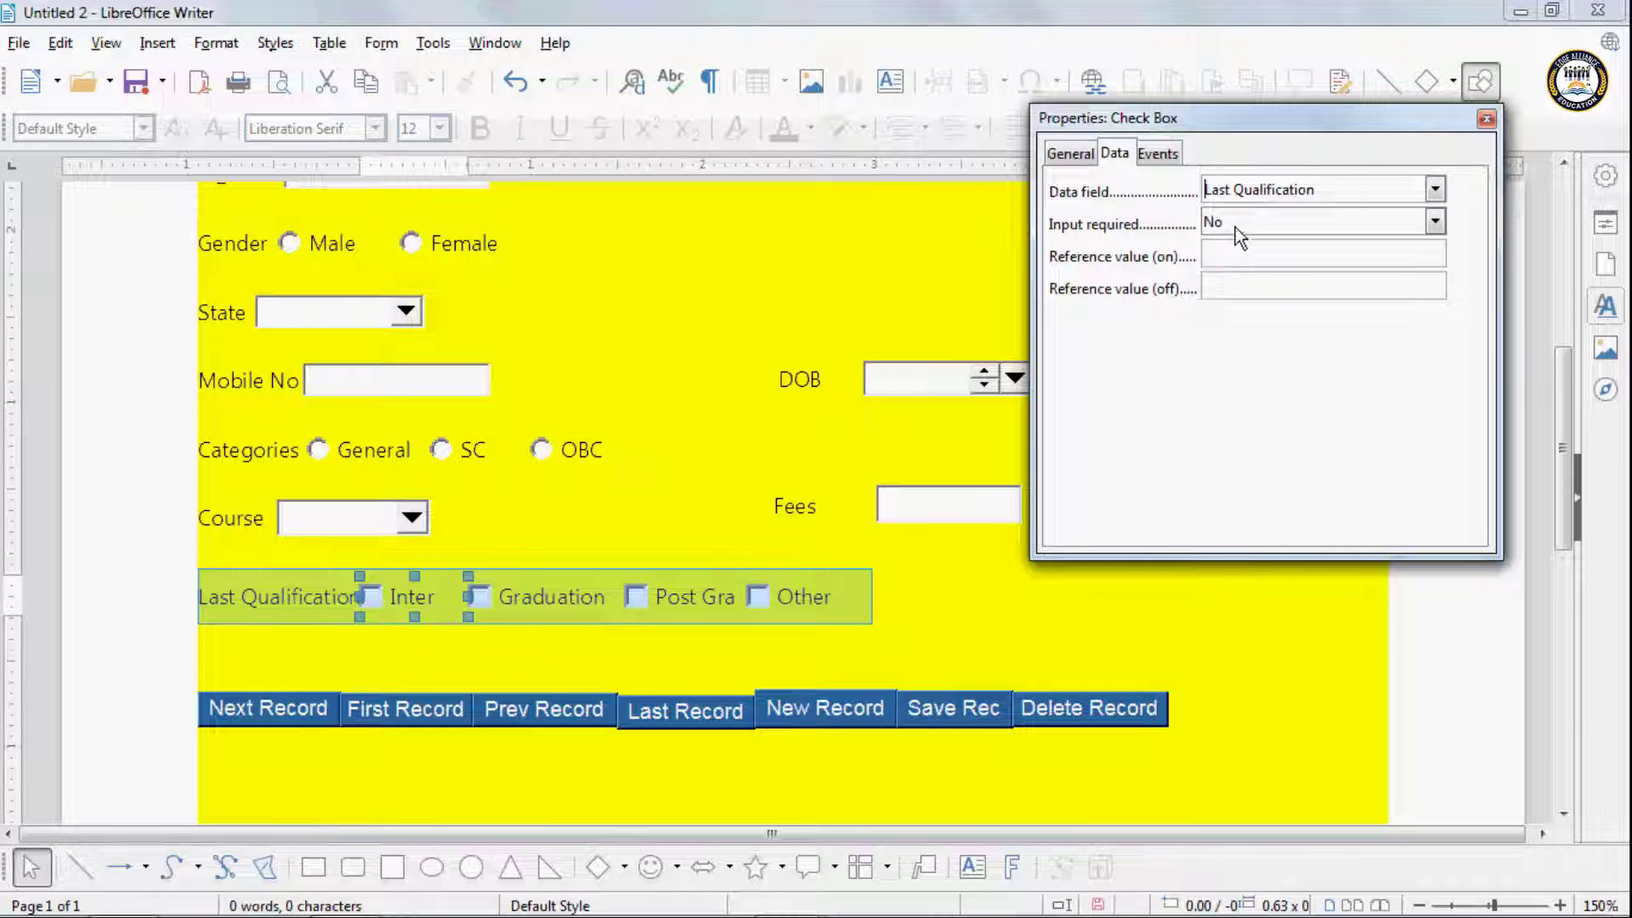
left_click(1235, 224)
left_click(1222, 263)
left_click(1221, 260)
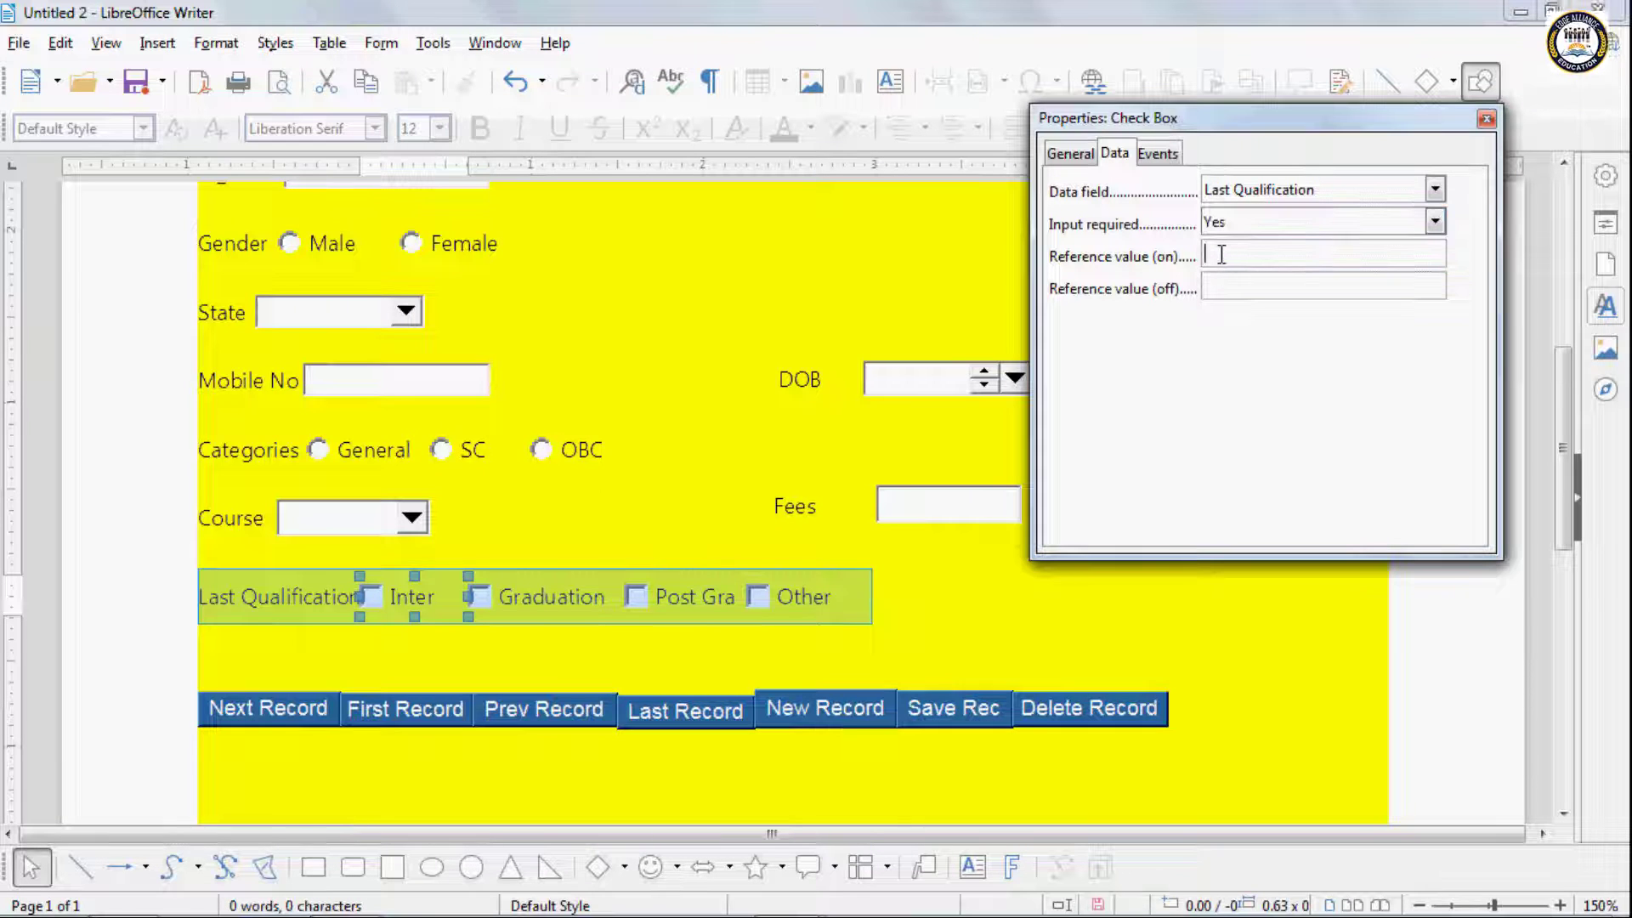
type("Inter")
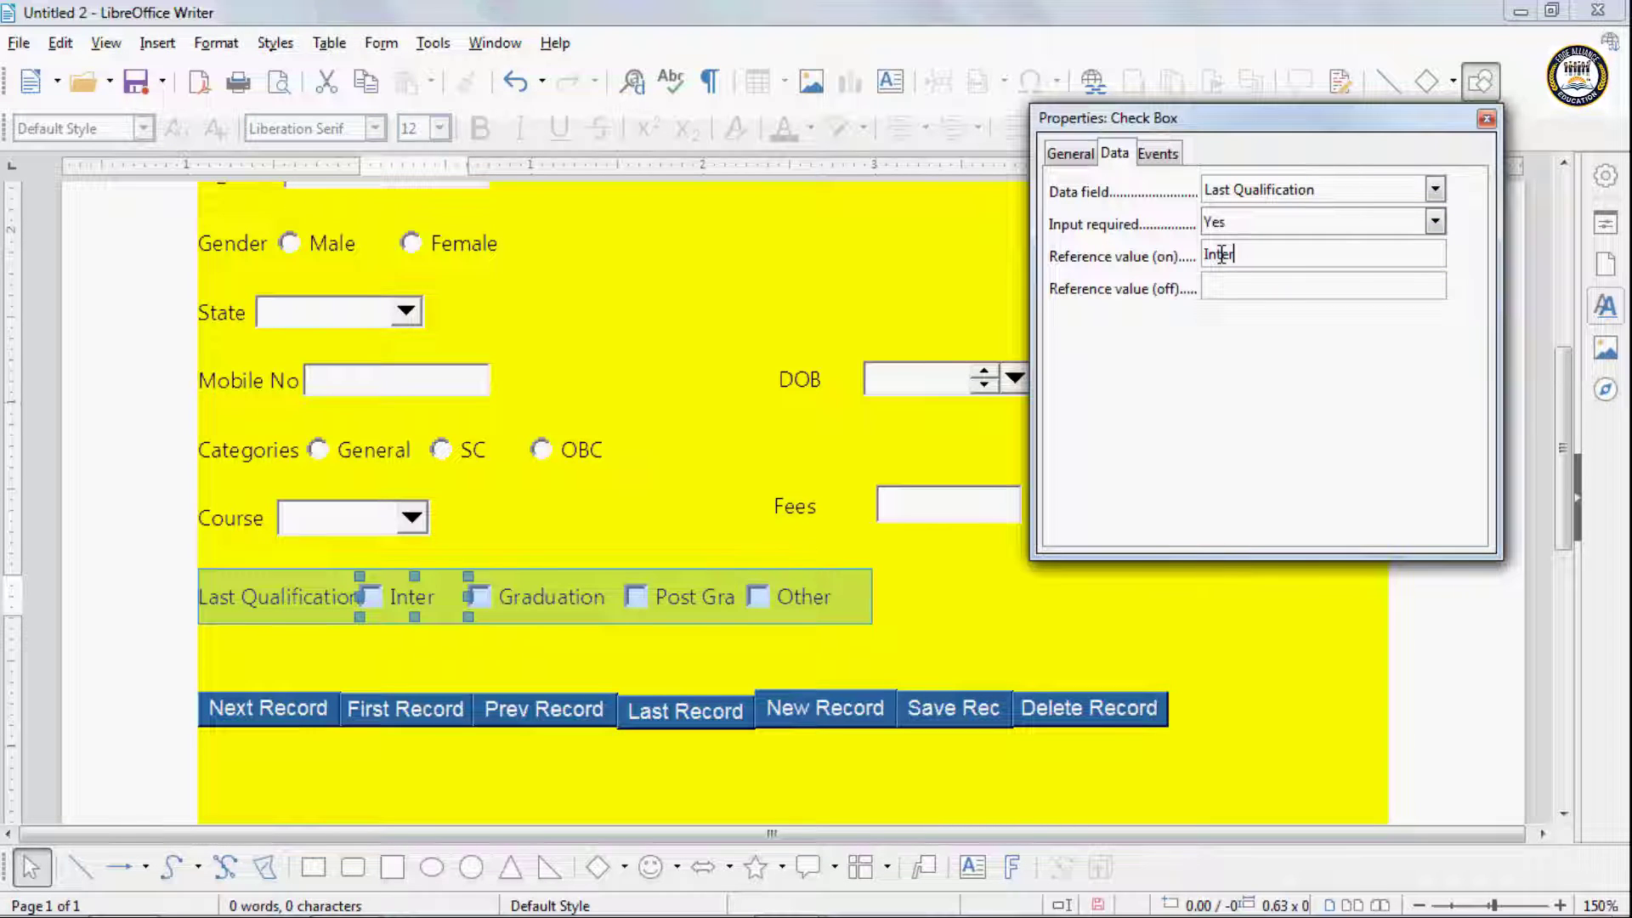
Step: Bind the Graduation check box to Last Qualification as required, with reference value Graduation
left_click(600, 607)
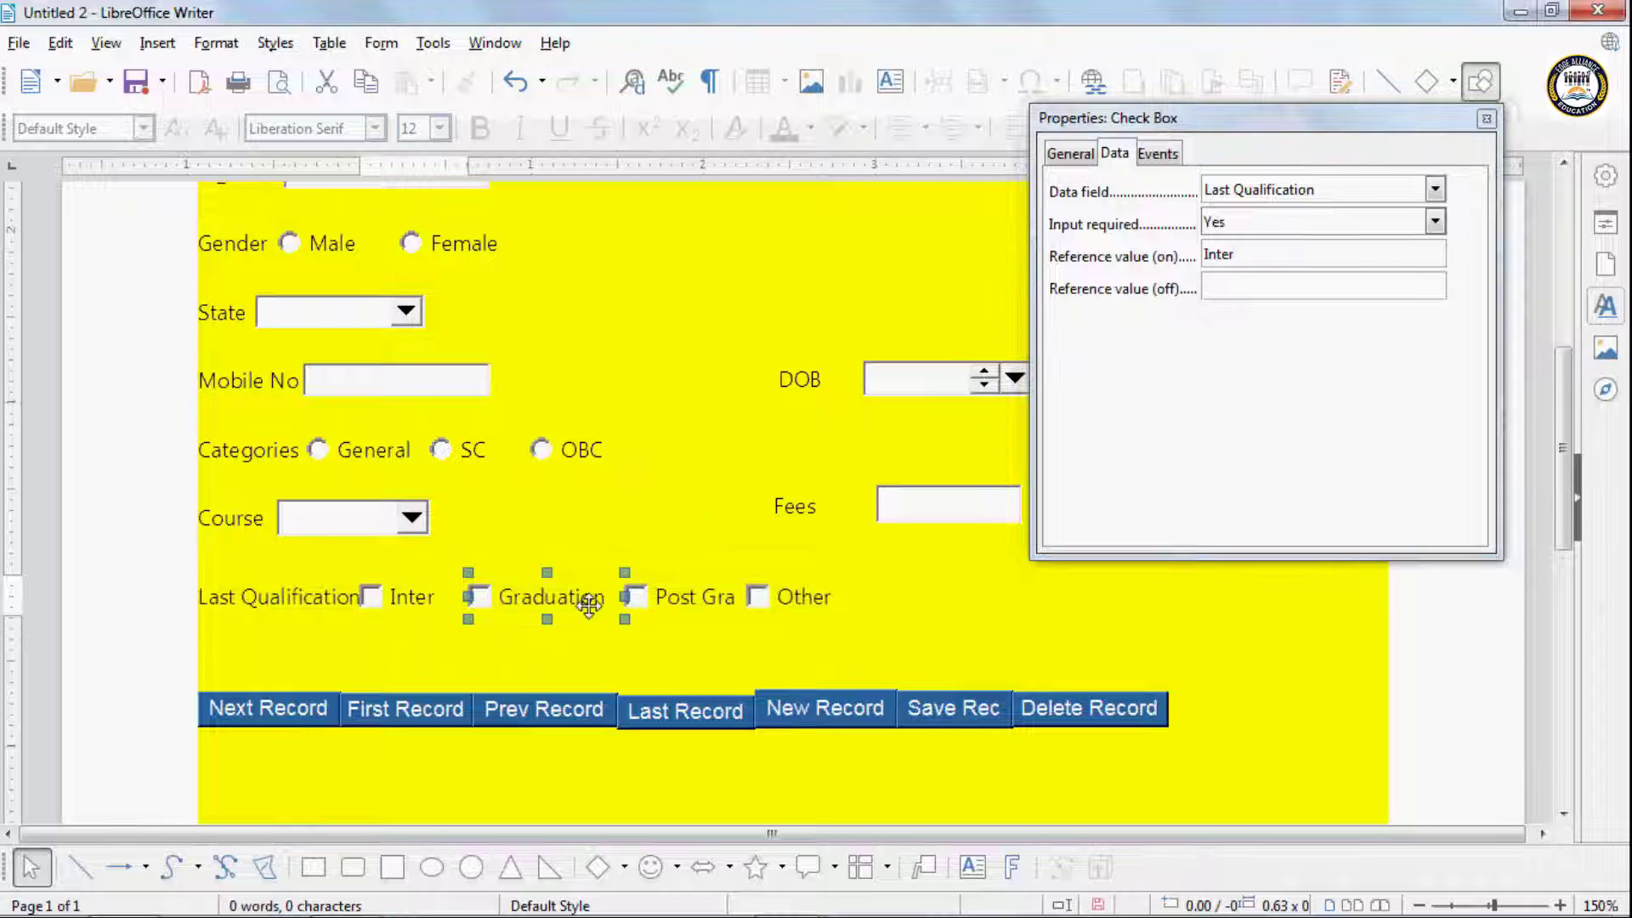
left_click(1435, 191)
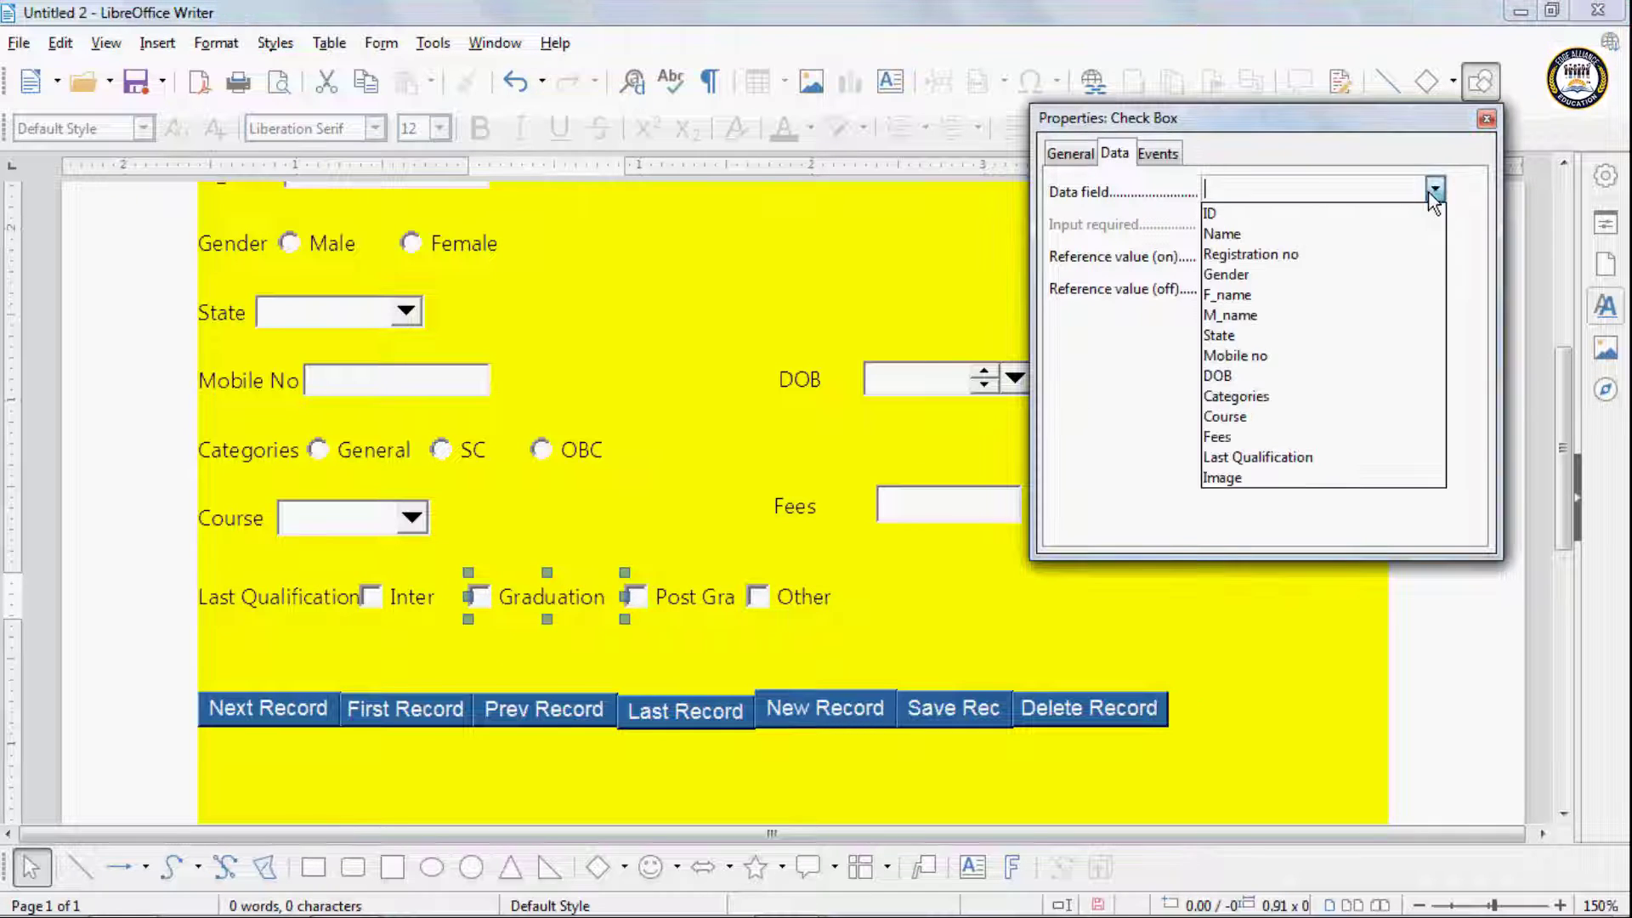
left_click(1268, 454)
left_click(1260, 212)
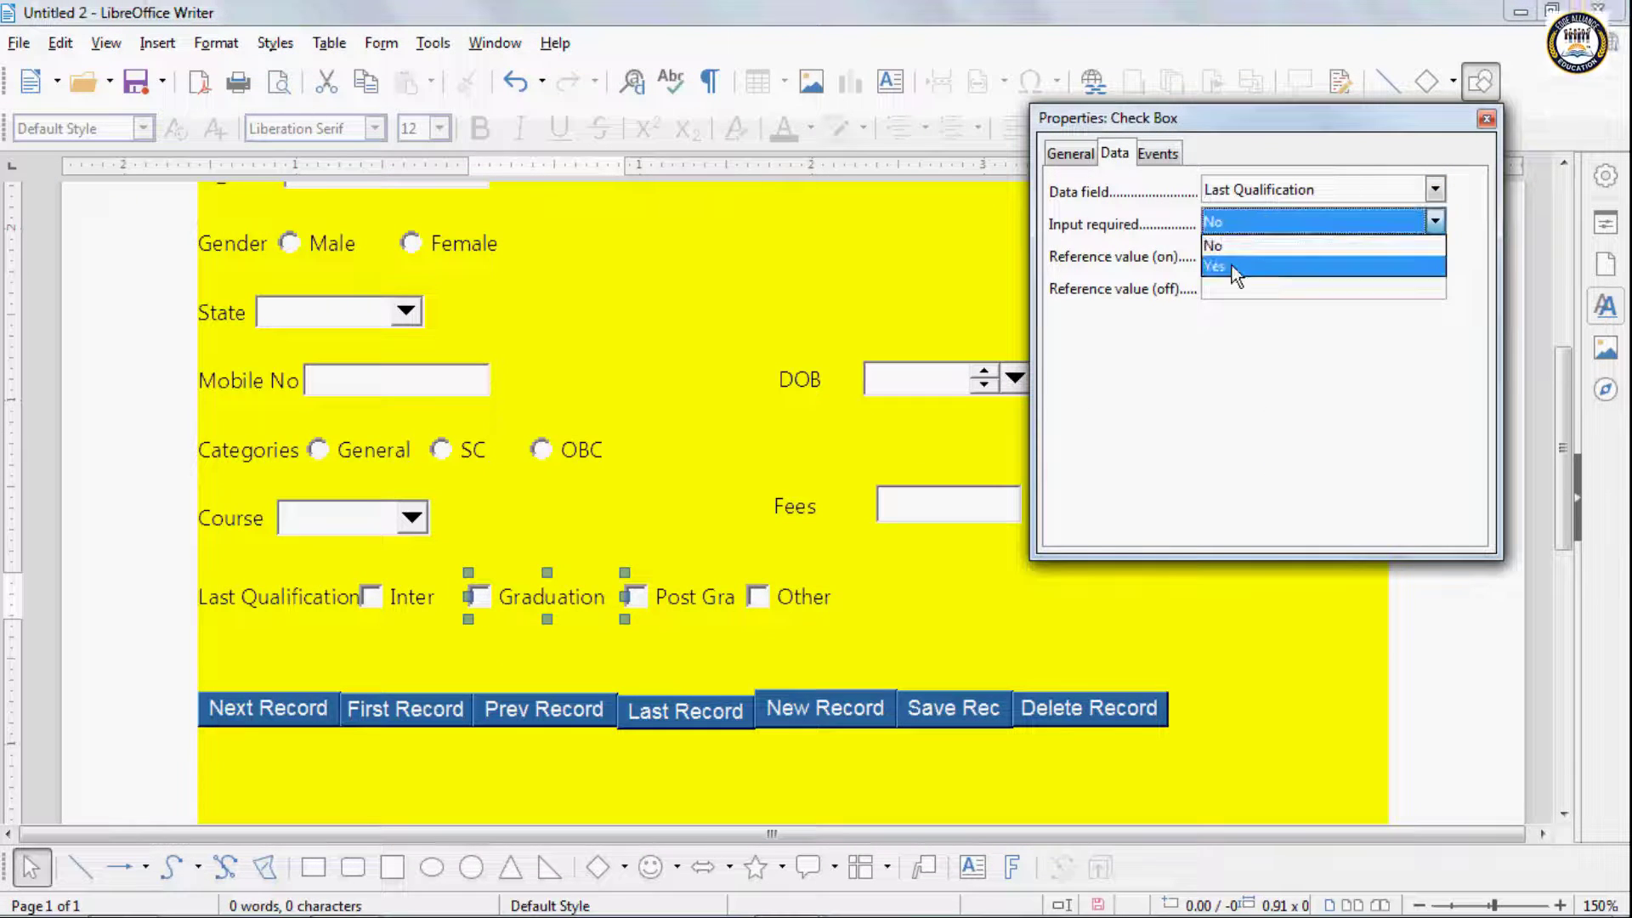
left_click(1232, 263)
left_click(1232, 256)
type("G")
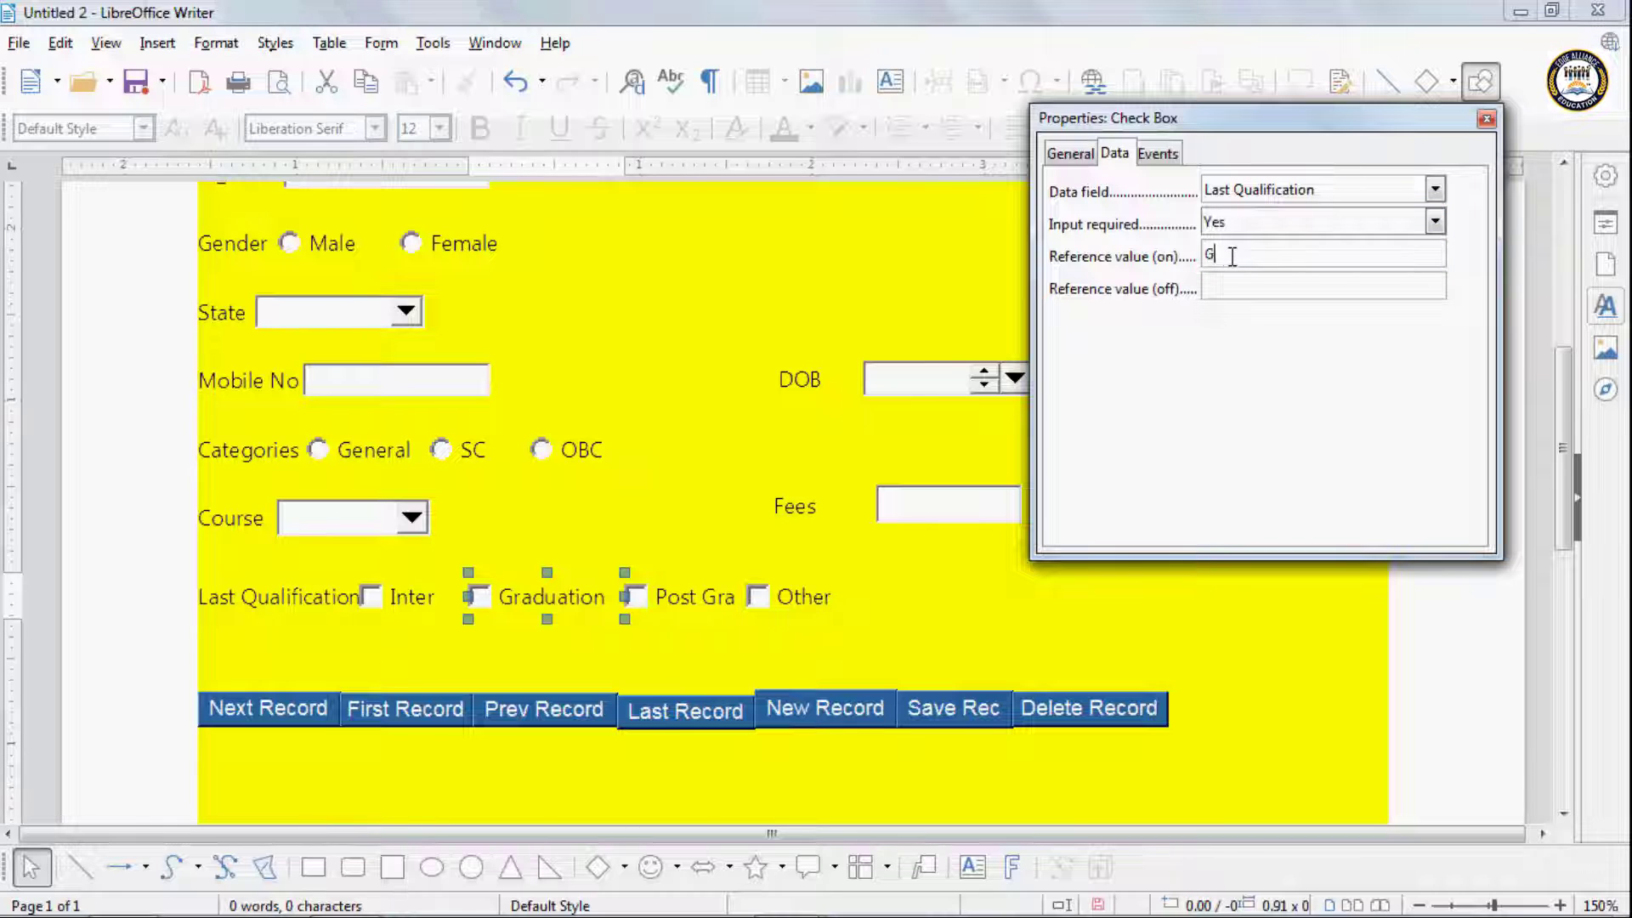
type("raduation")
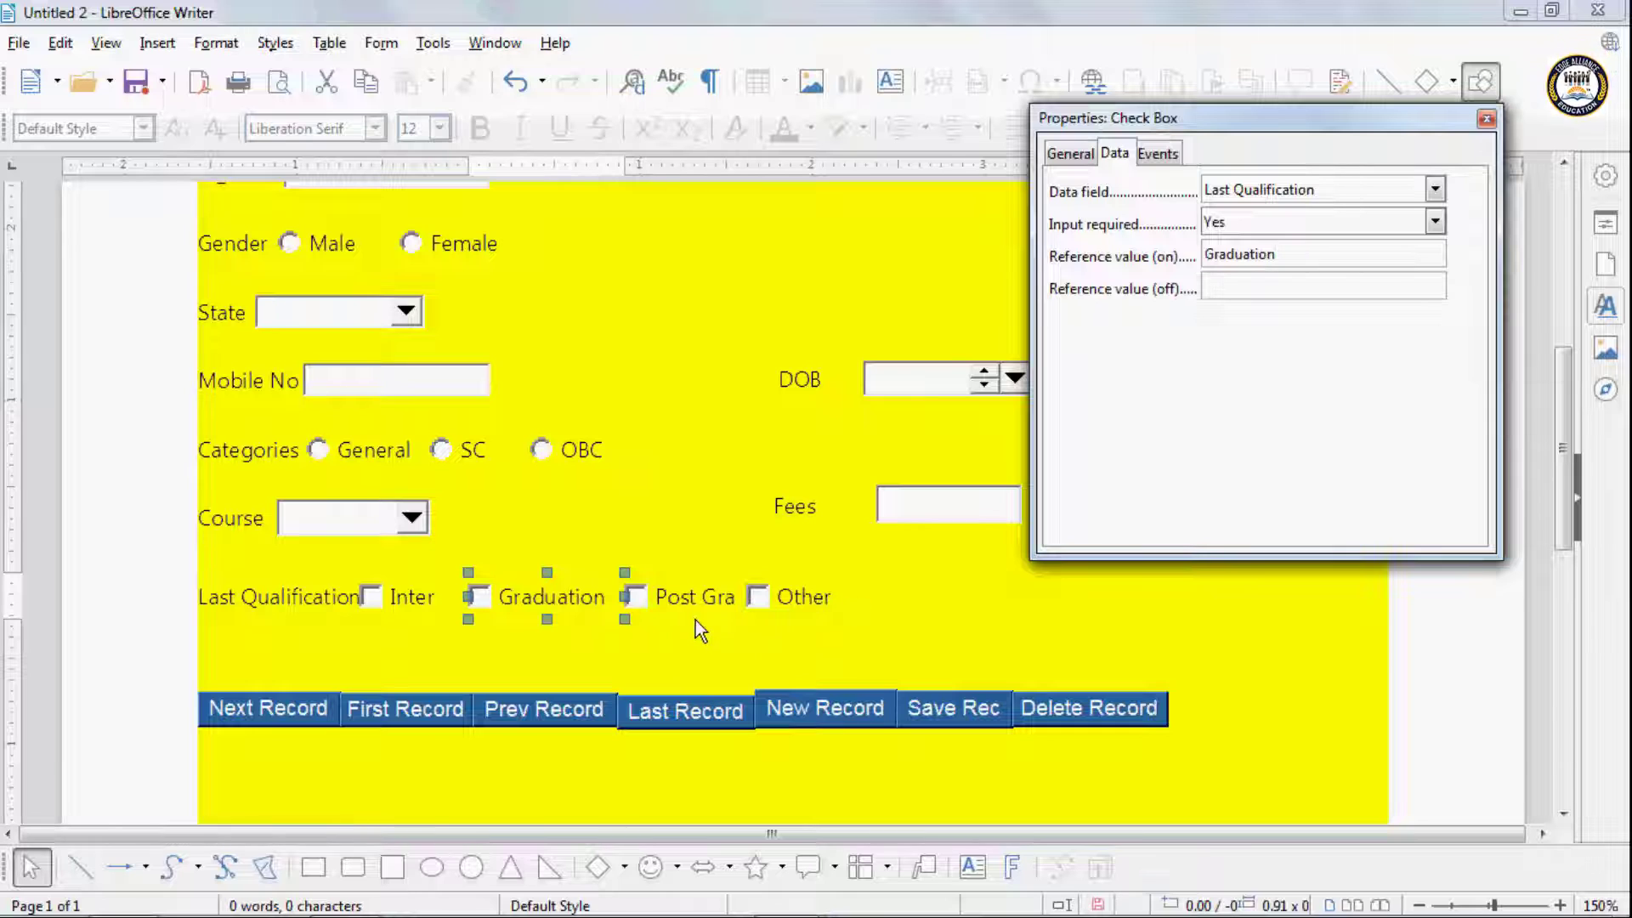
Step: Bind the Post Grad check box to Last Qualification as required, with reference value PG
left_click(680, 600)
left_click(1436, 192)
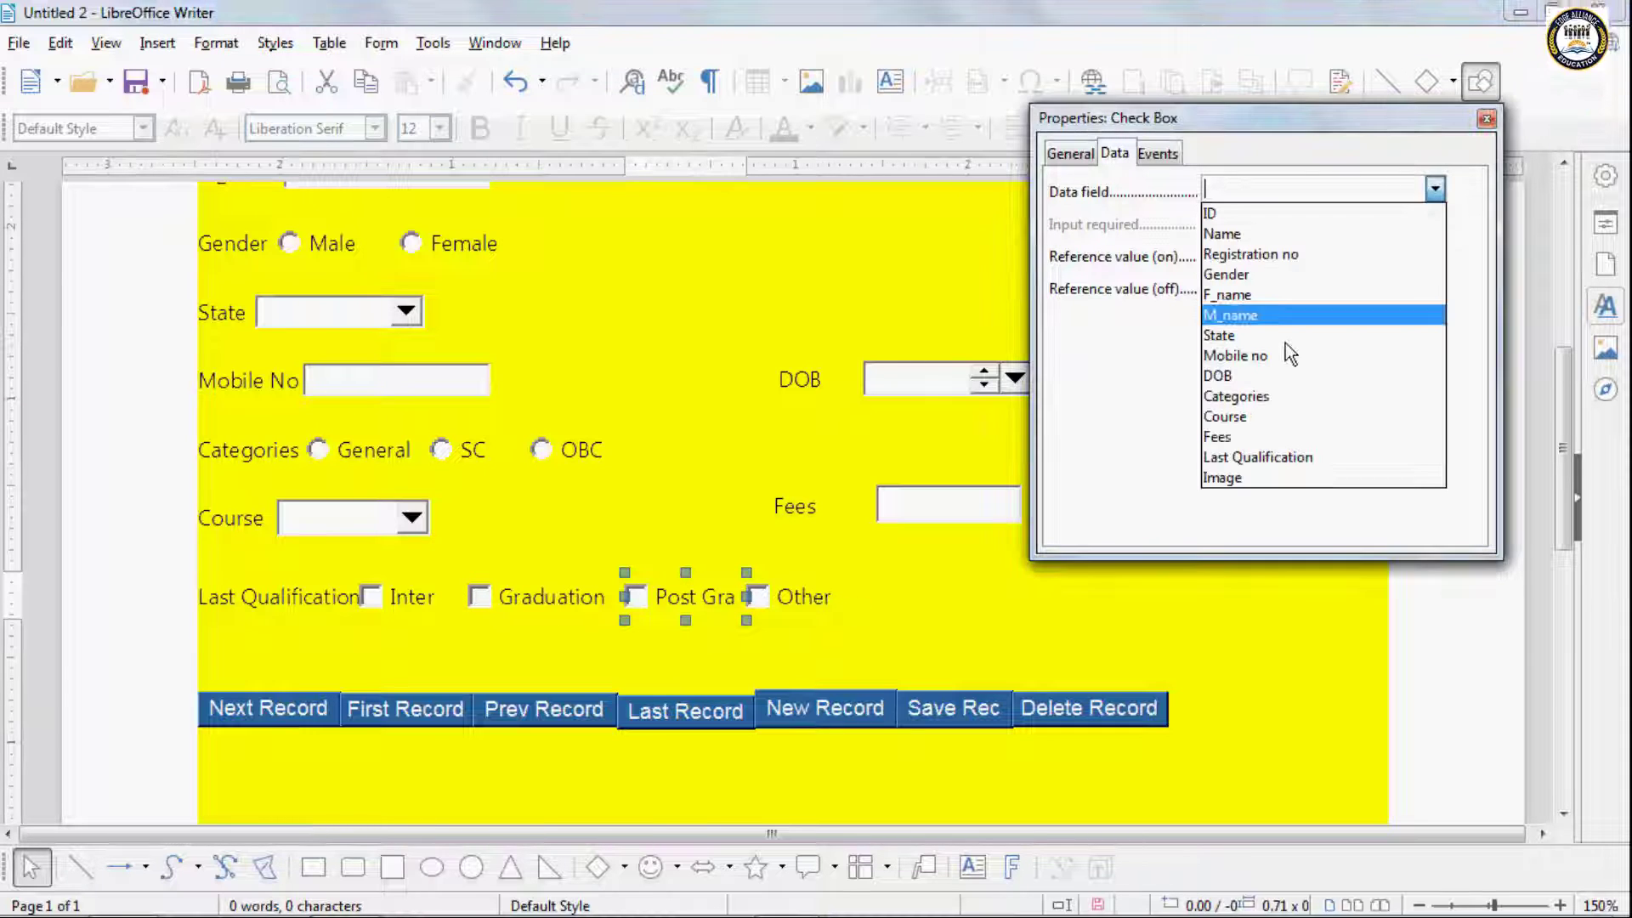
left_click(1270, 454)
left_click(1268, 225)
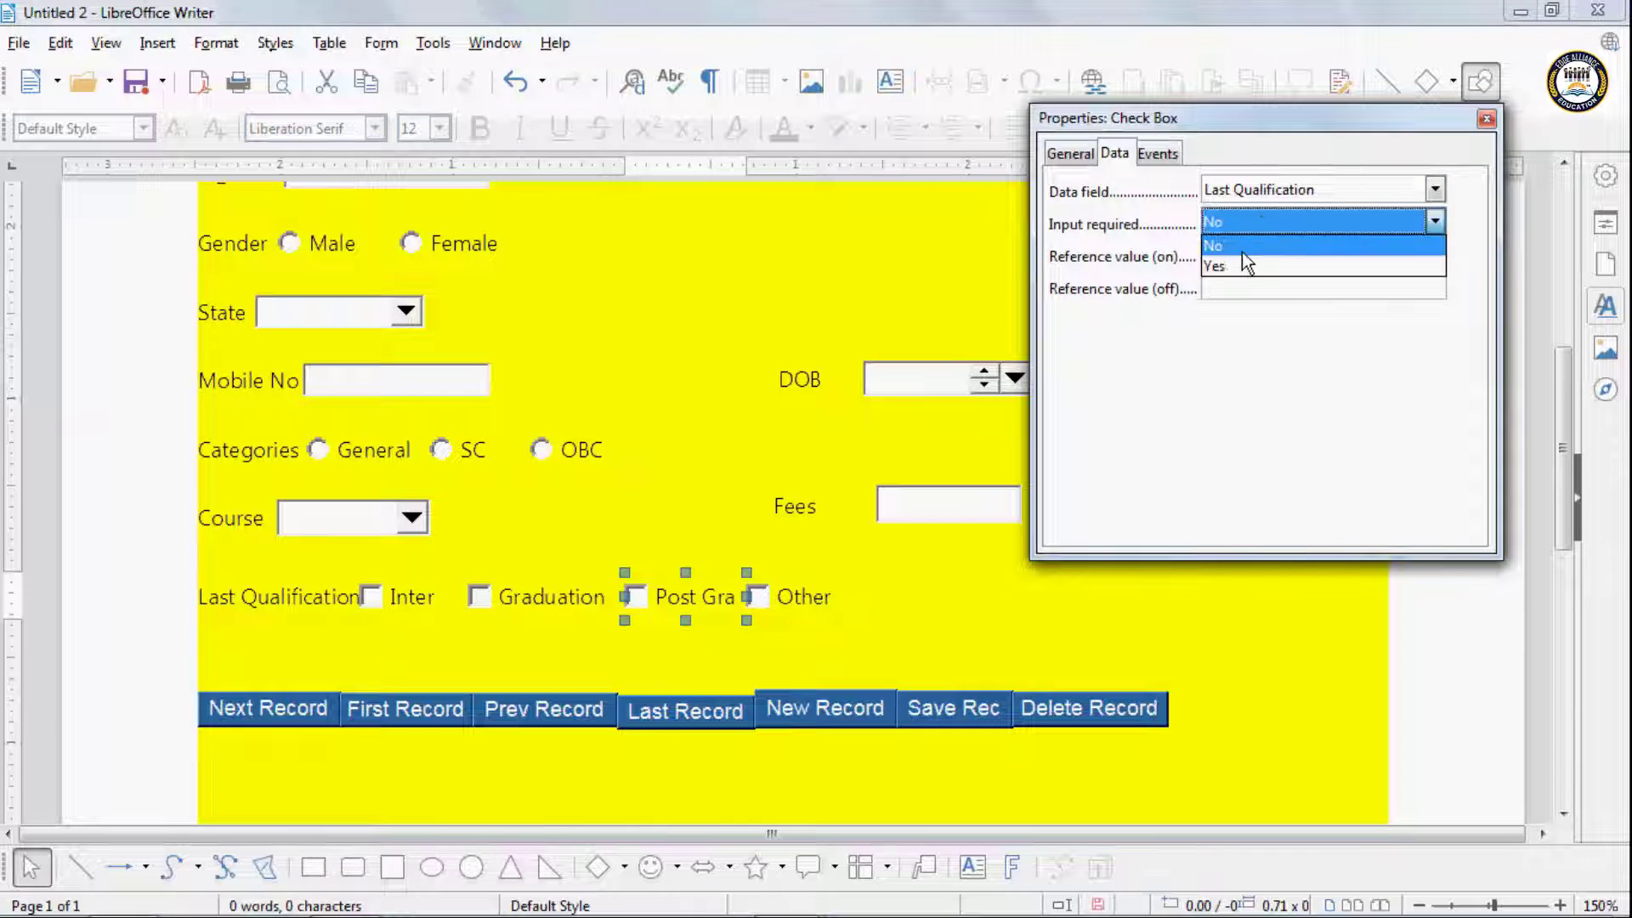
left_click(1232, 265)
left_click(1233, 247)
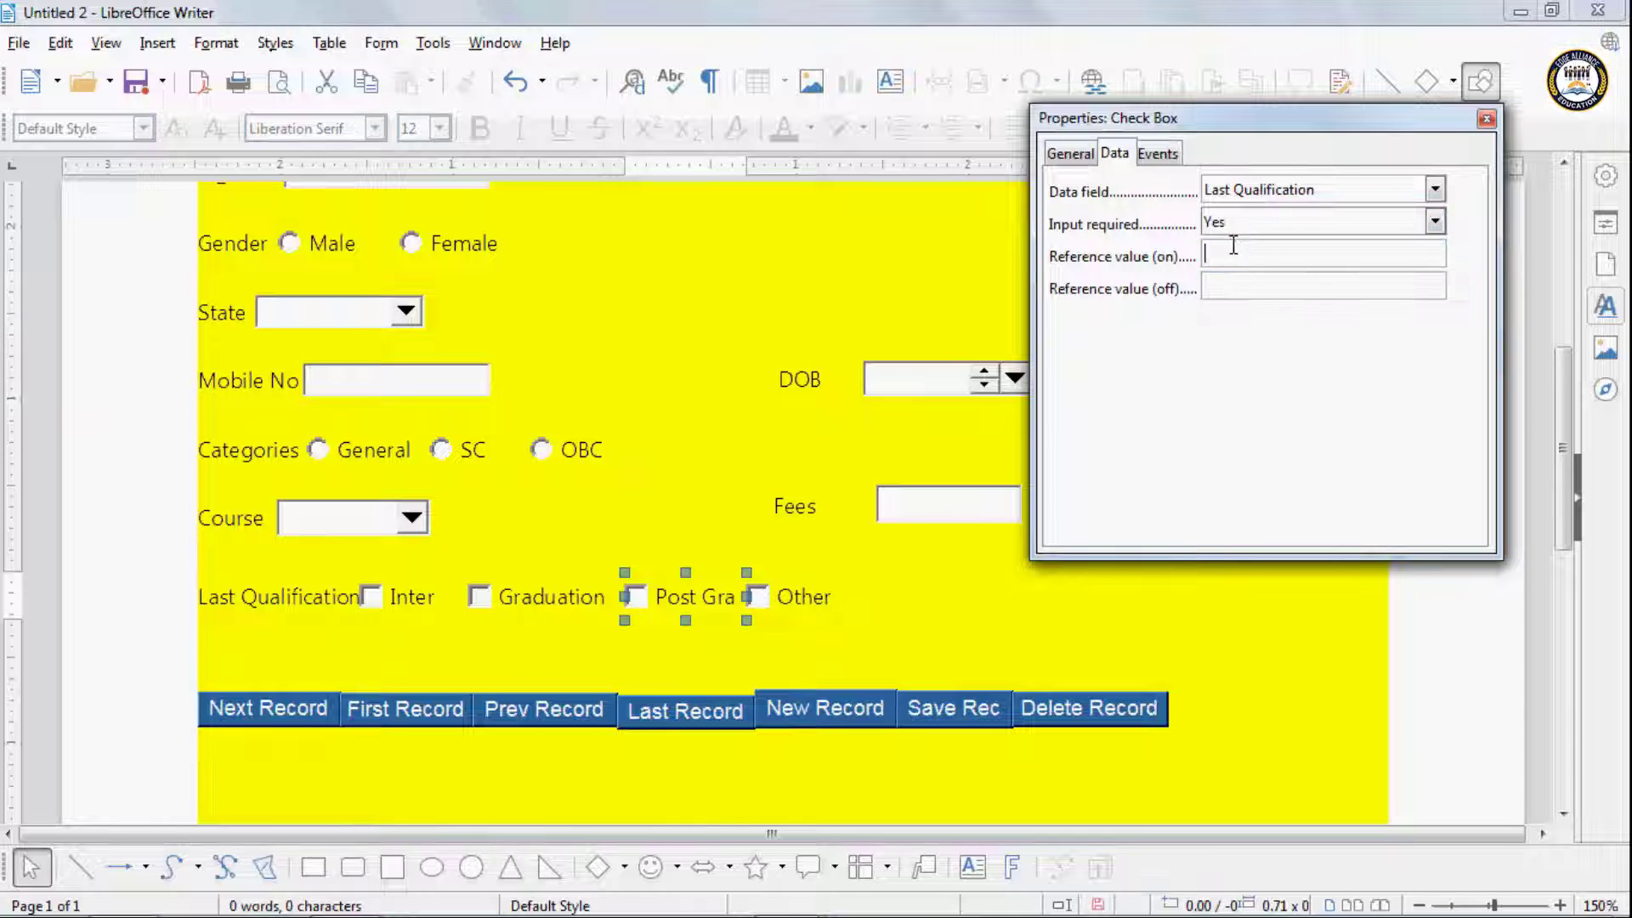
type("PG")
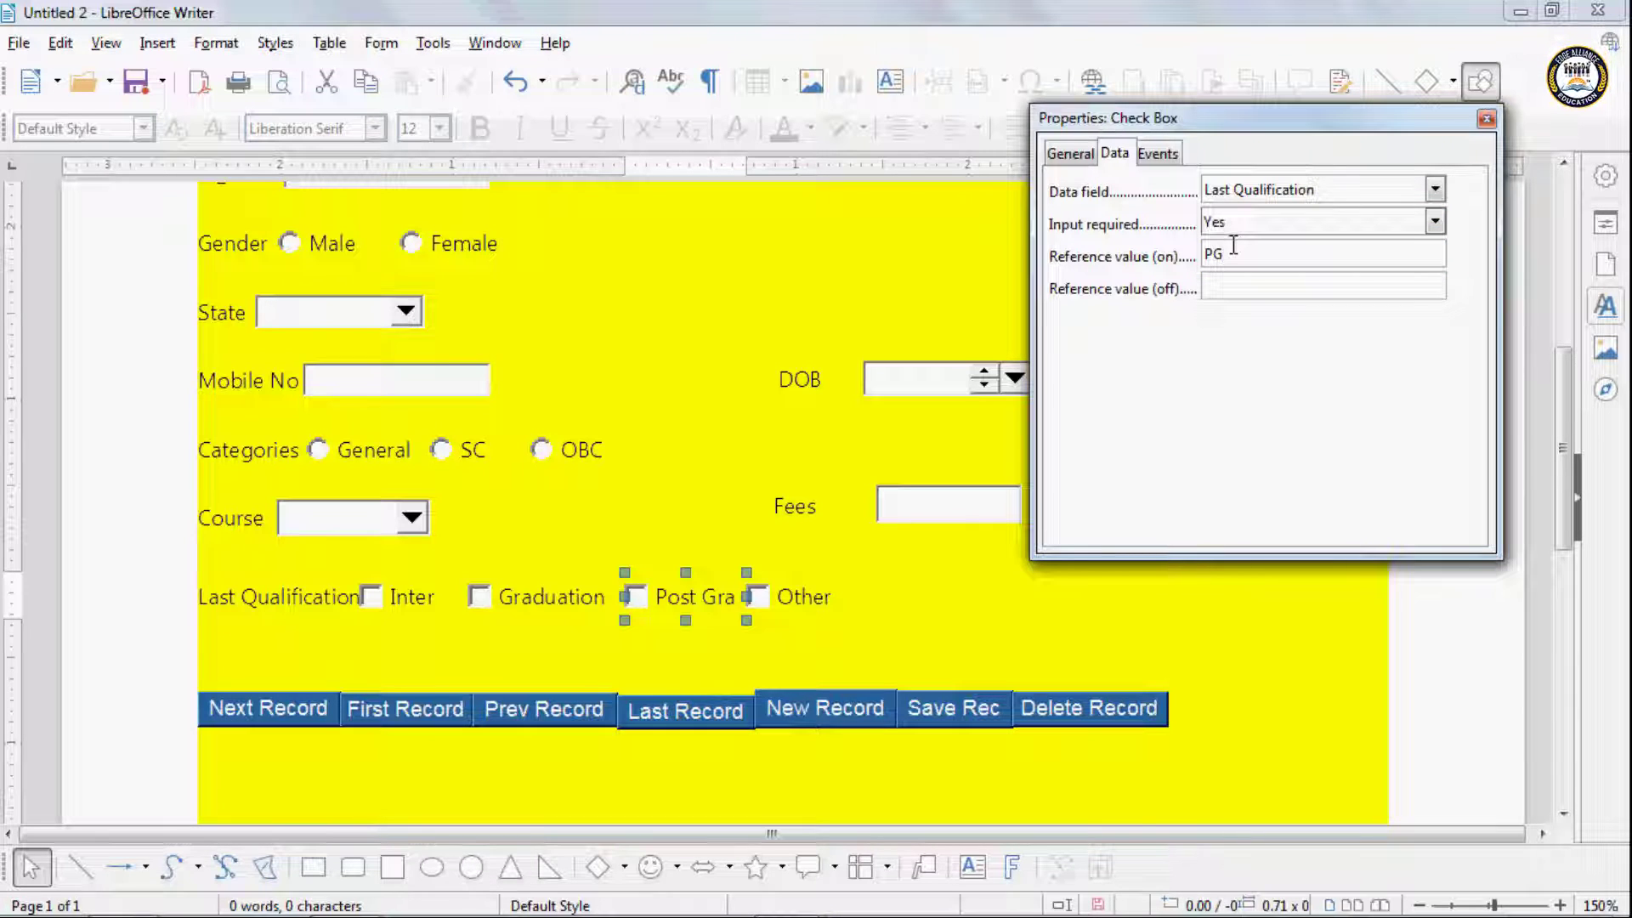
Step: Bind the Other check box to Last Qualification as required, with reference value Other
left_click(847, 593)
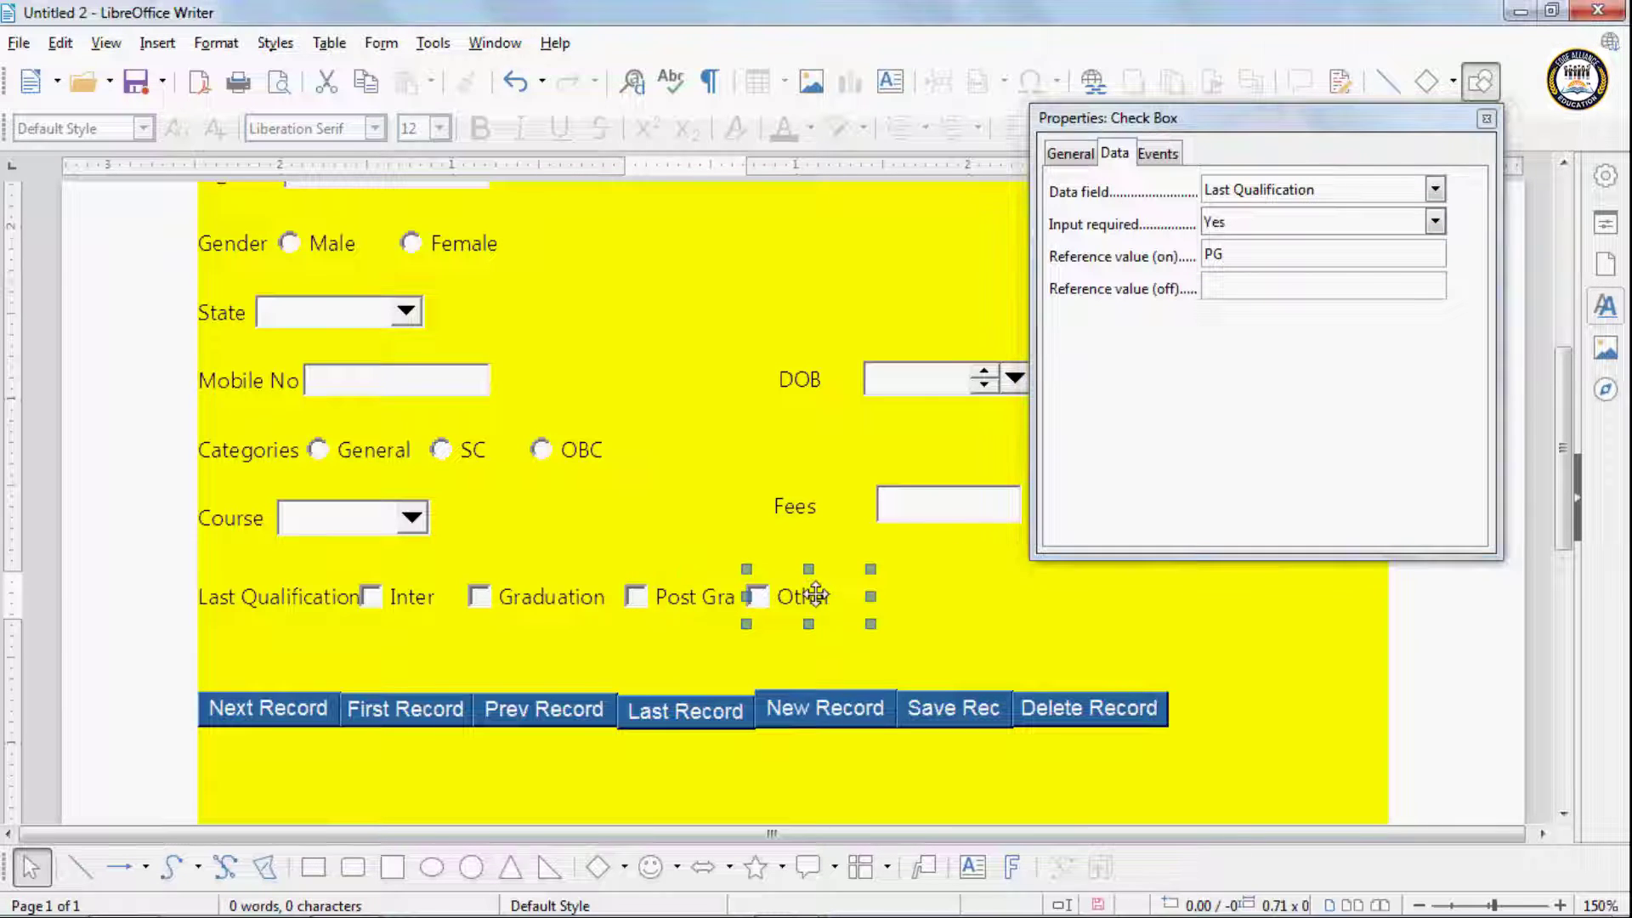
left_click(1436, 188)
left_click(1292, 456)
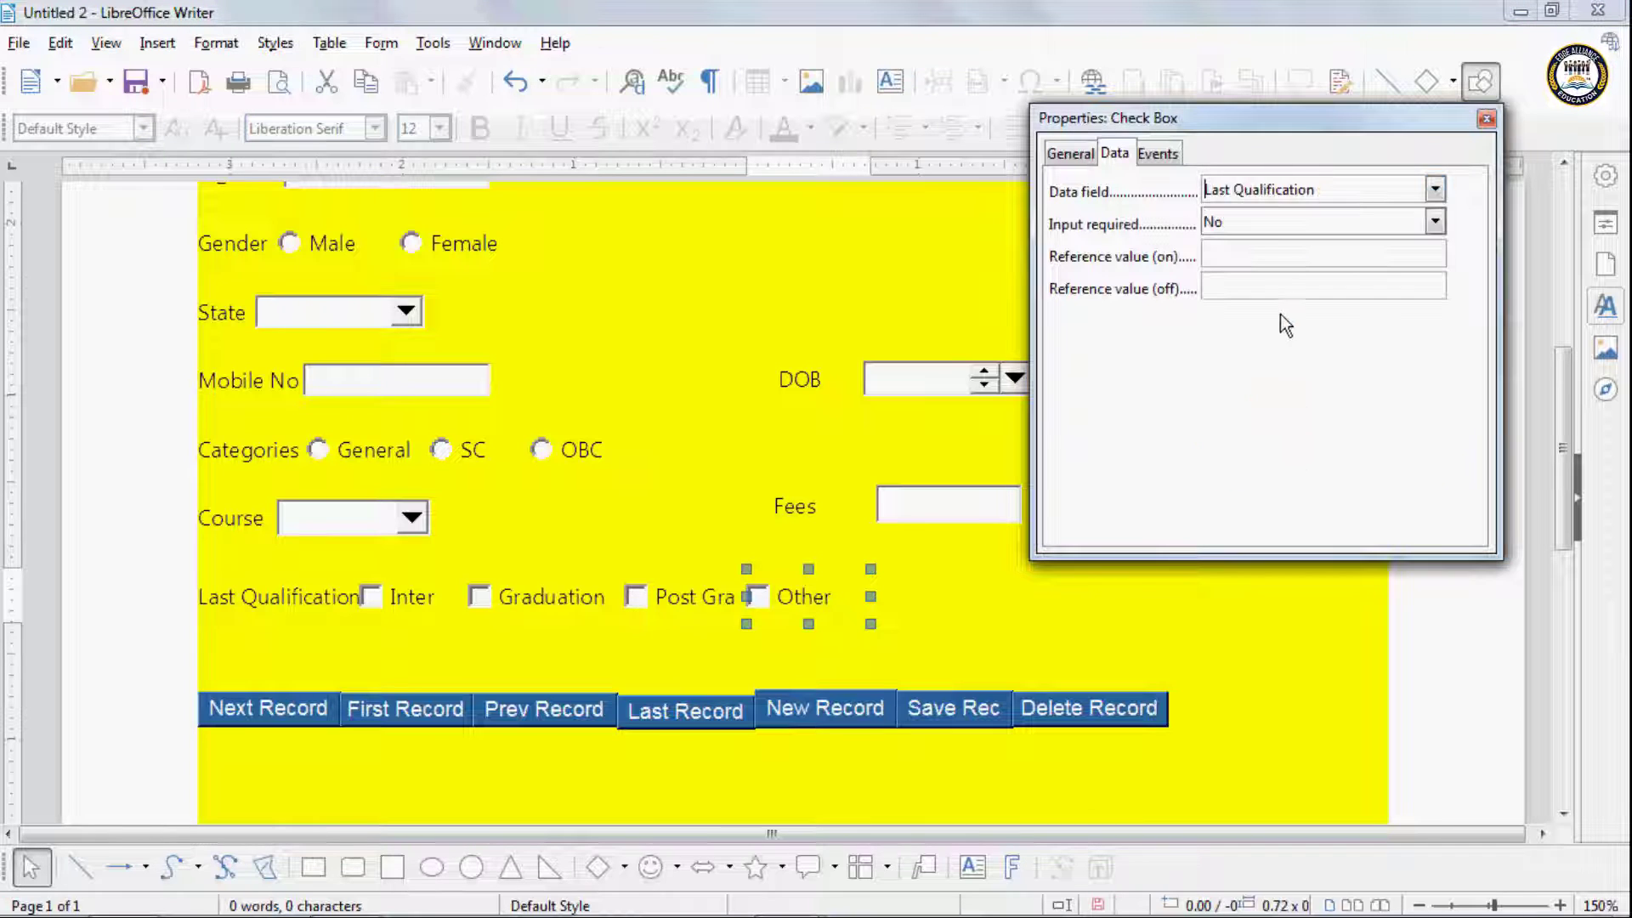
left_click(1264, 219)
left_click(1243, 259)
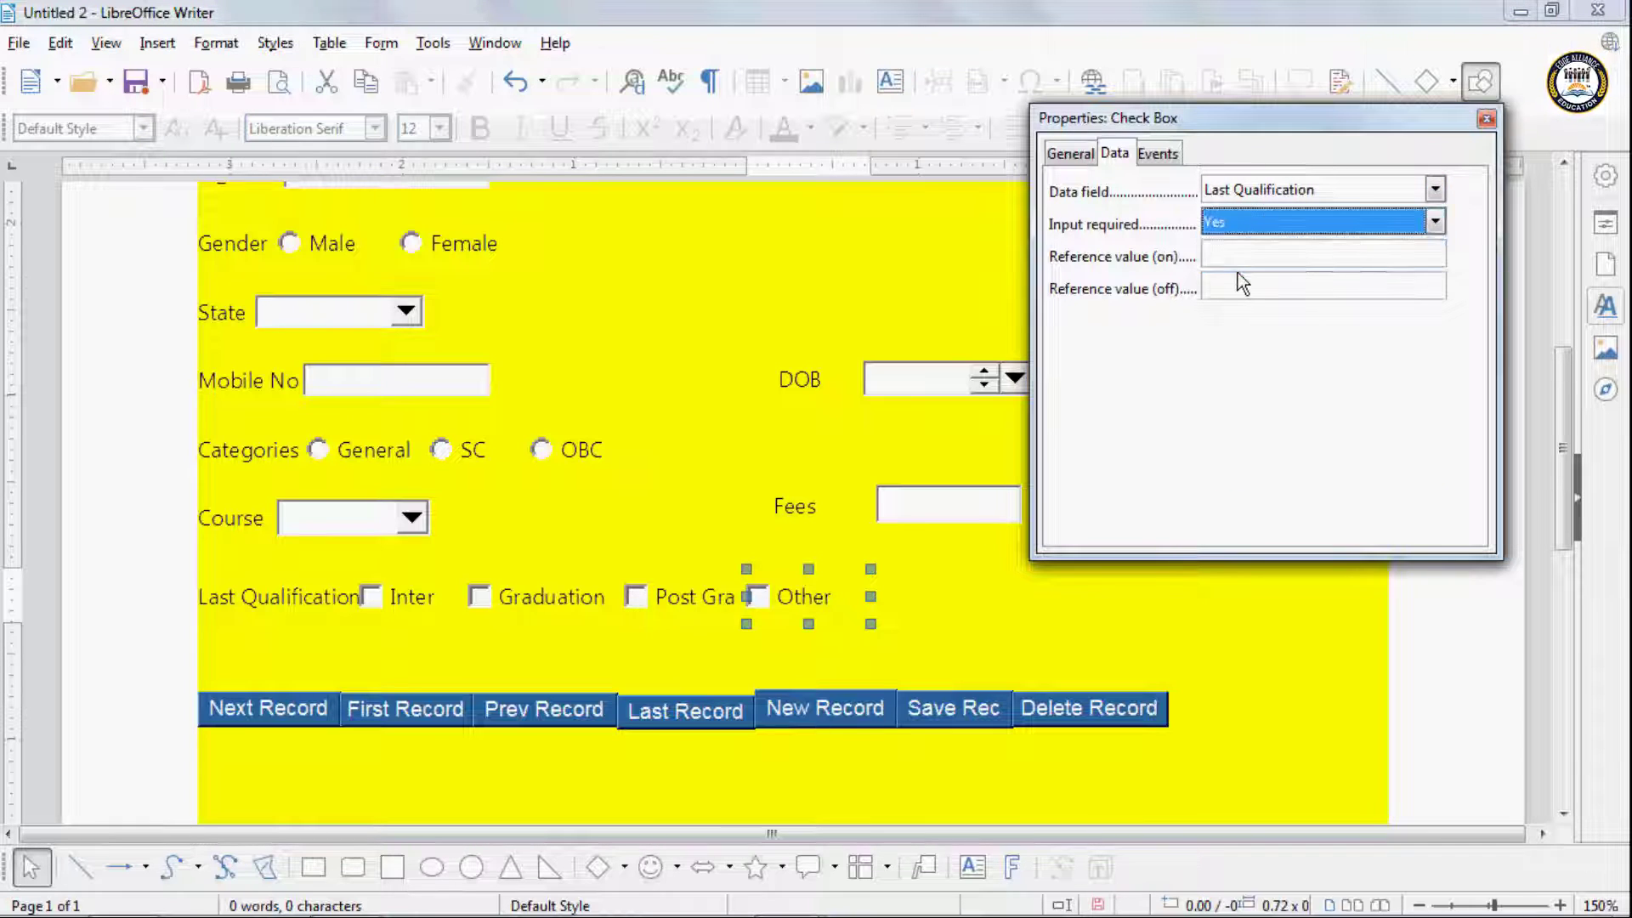
left_click(1239, 255)
type("Other")
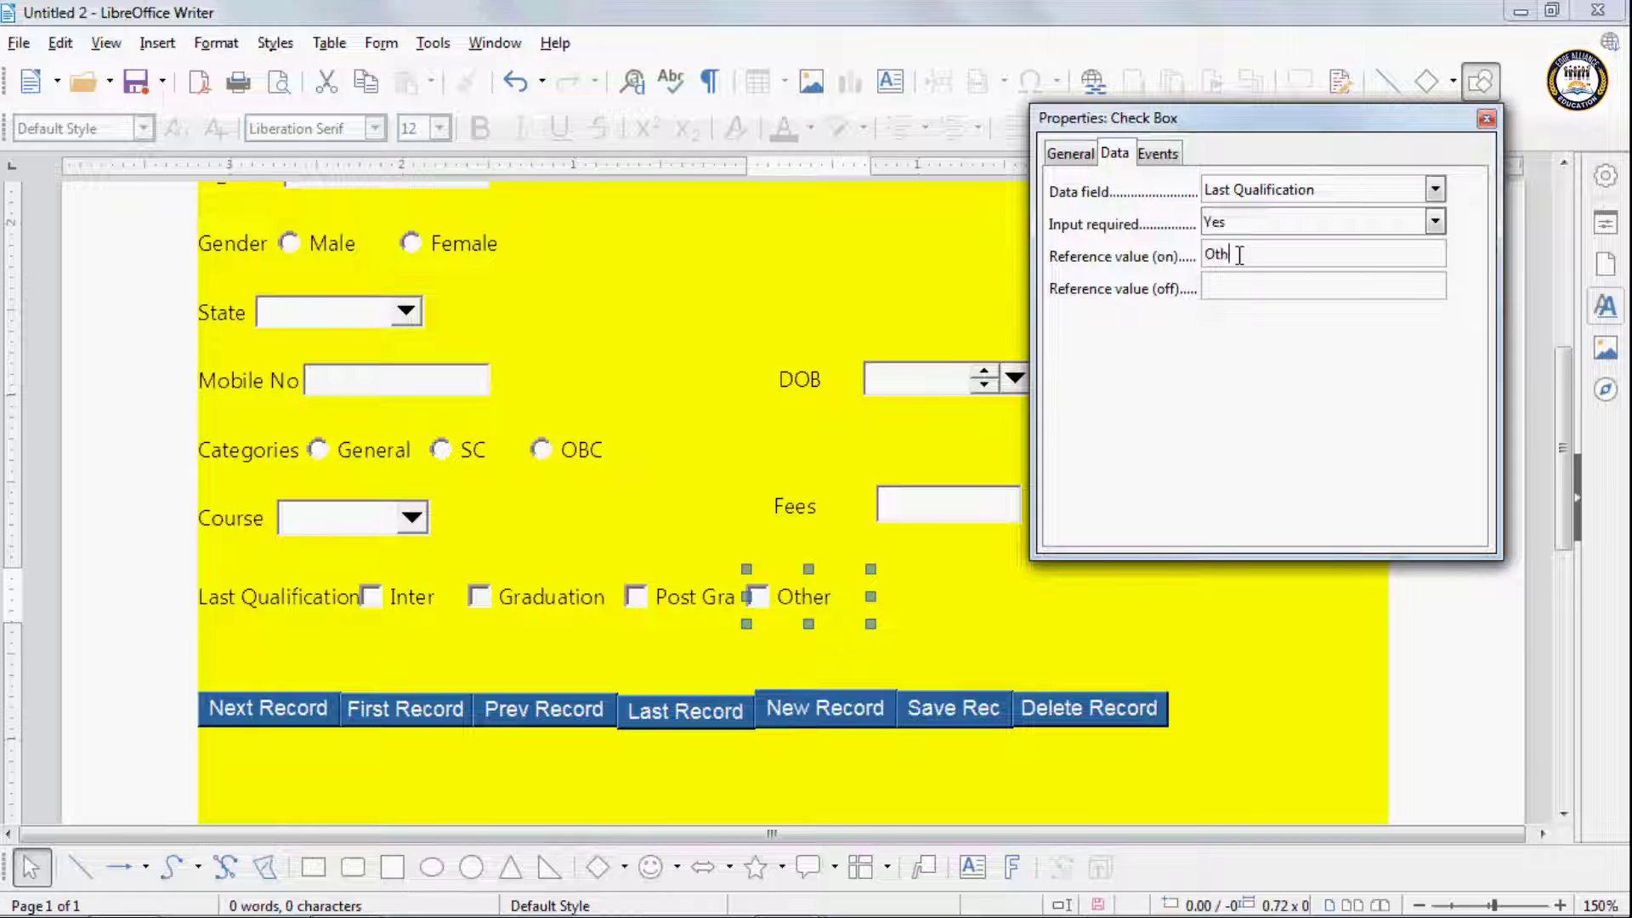
left_click(1484, 117)
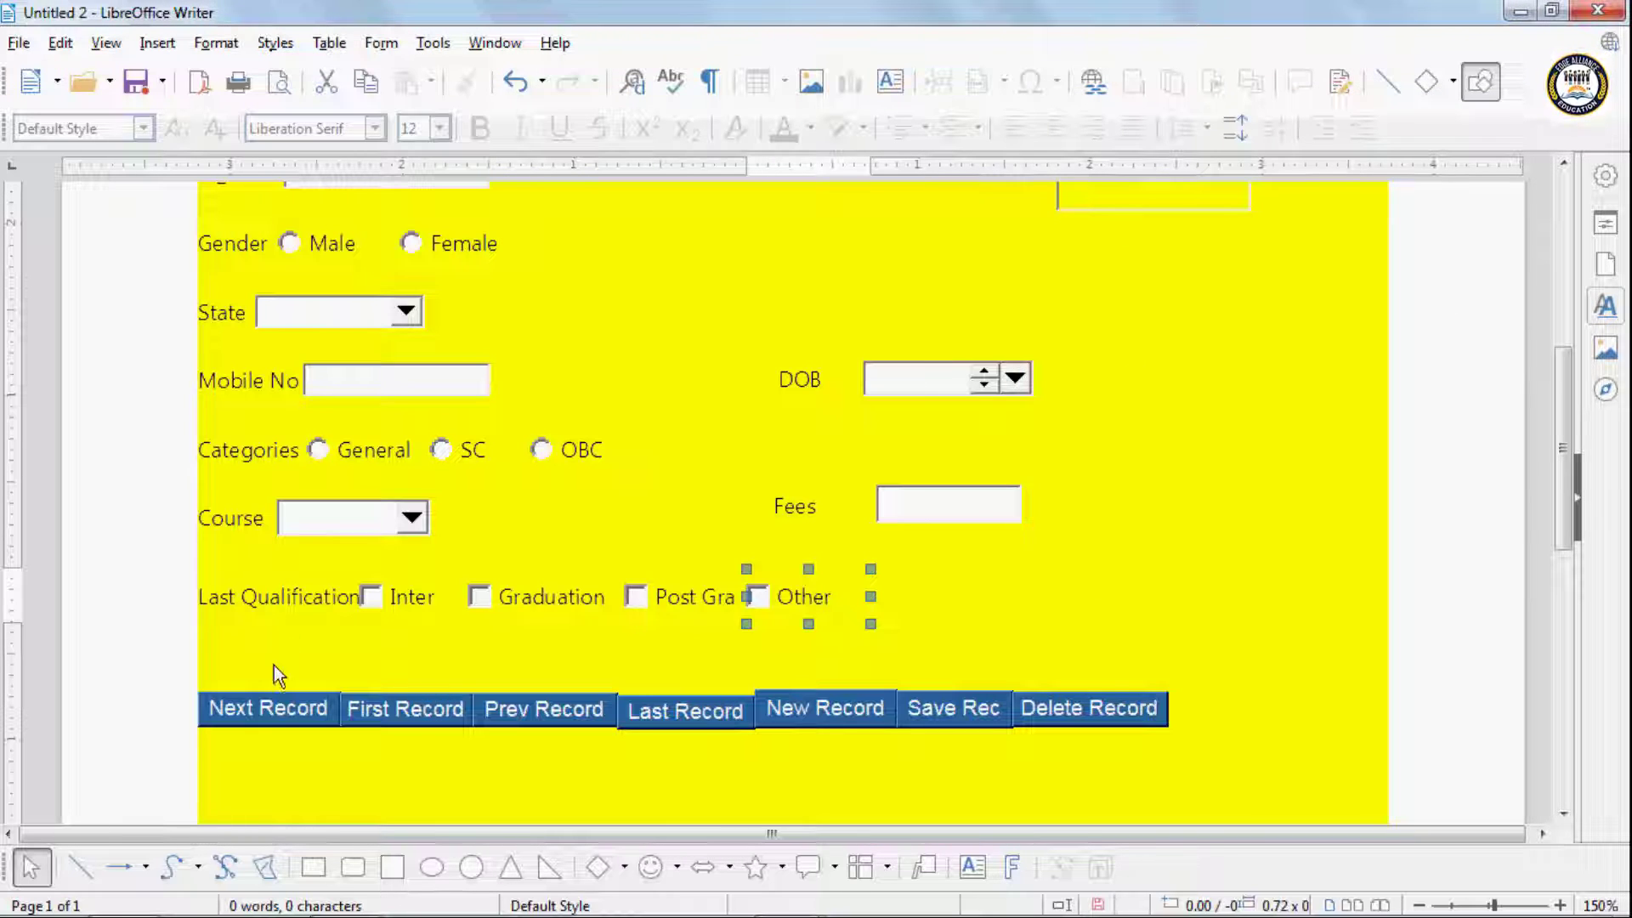
Step: Give the Next Record button the Next record action
left_click(280, 716)
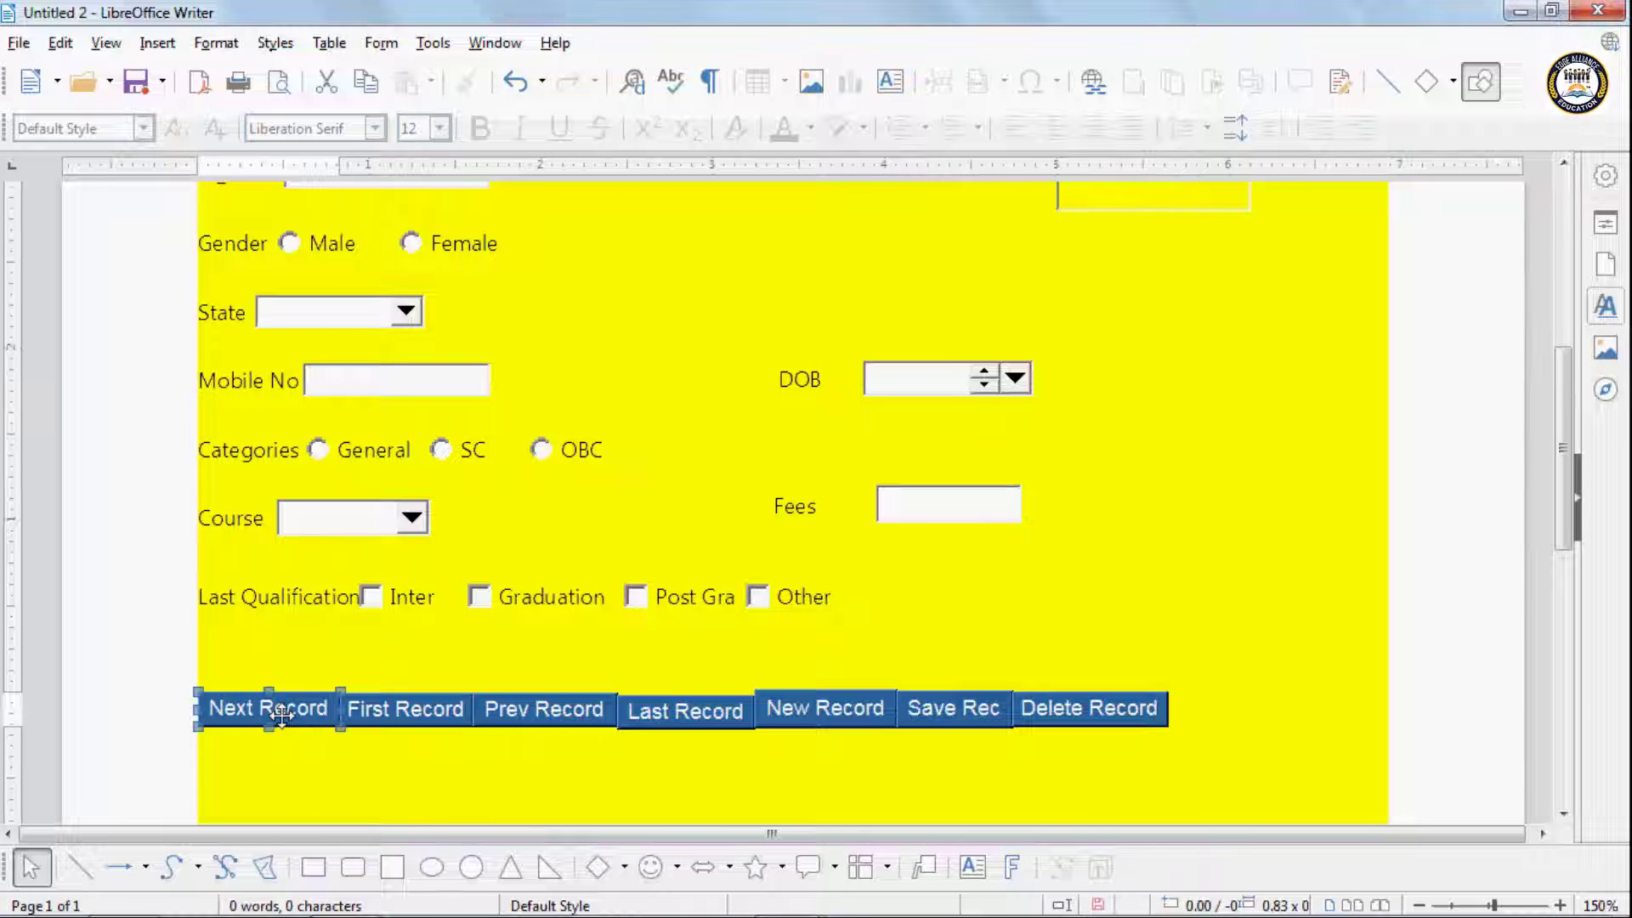
double_click(280, 716)
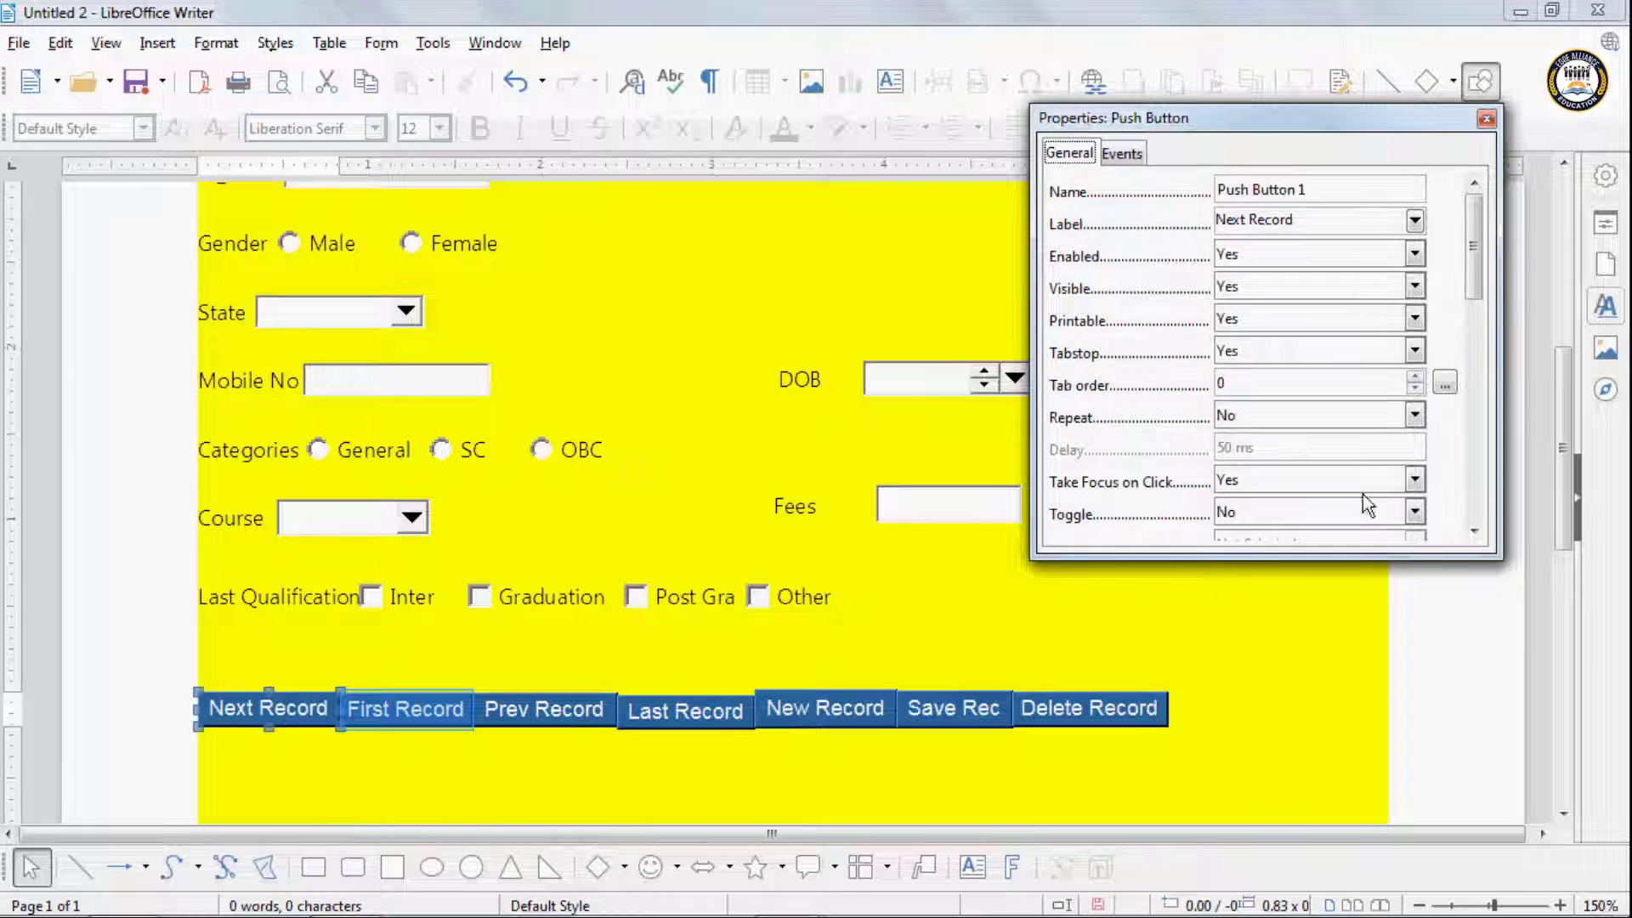
left_click_drag(1474, 249, 1479, 387)
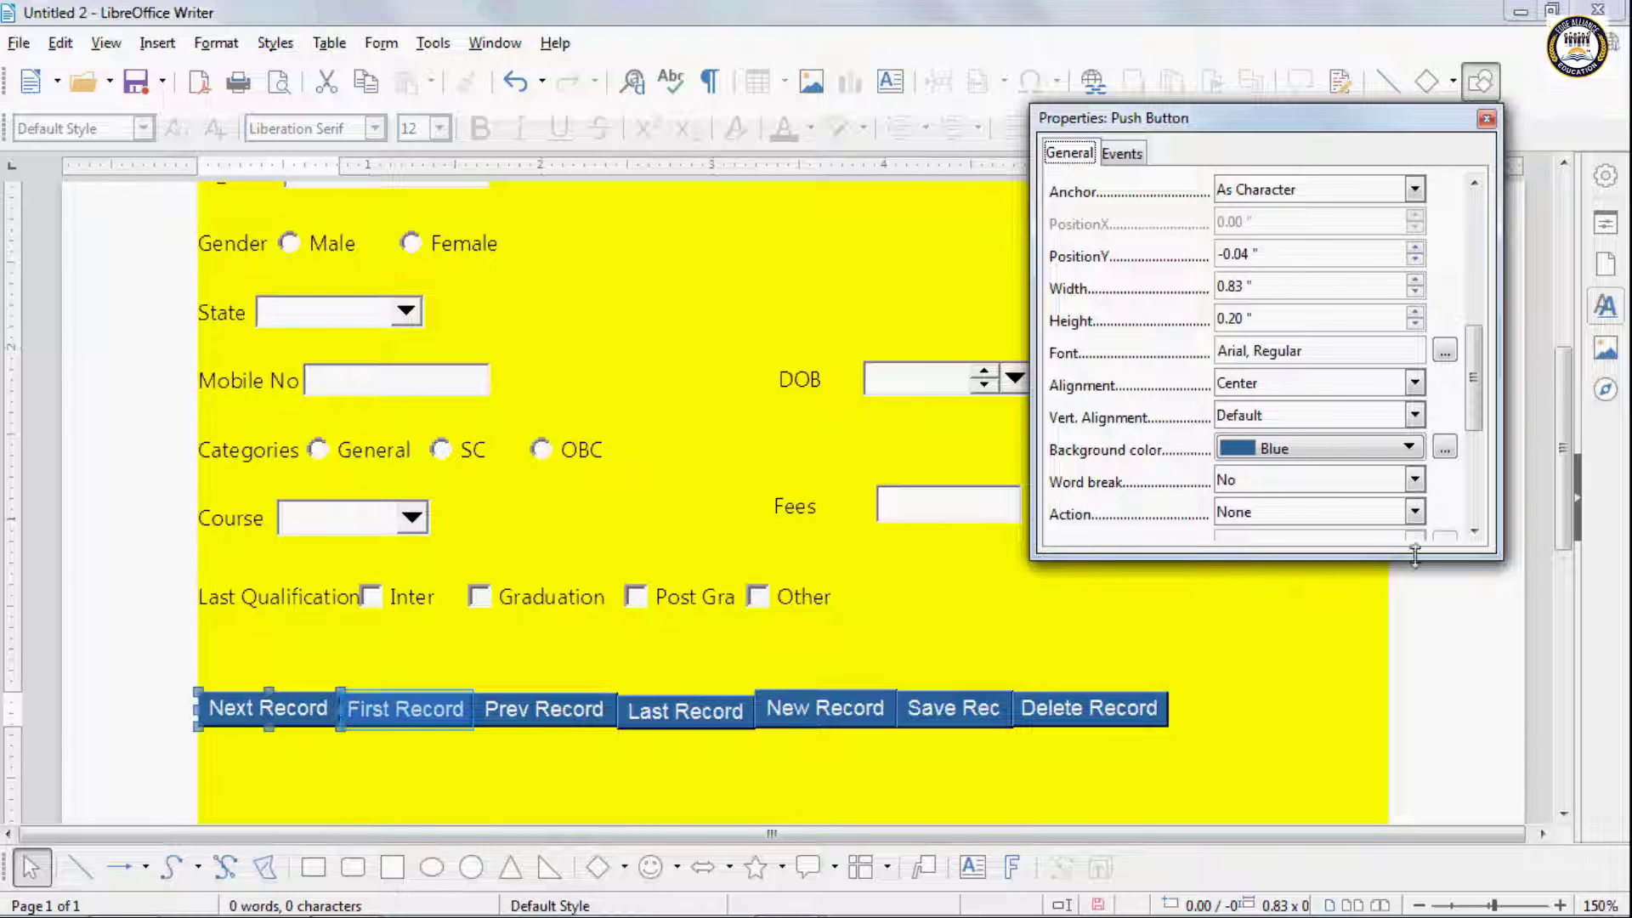
left_click(1243, 514)
left_click(1243, 514)
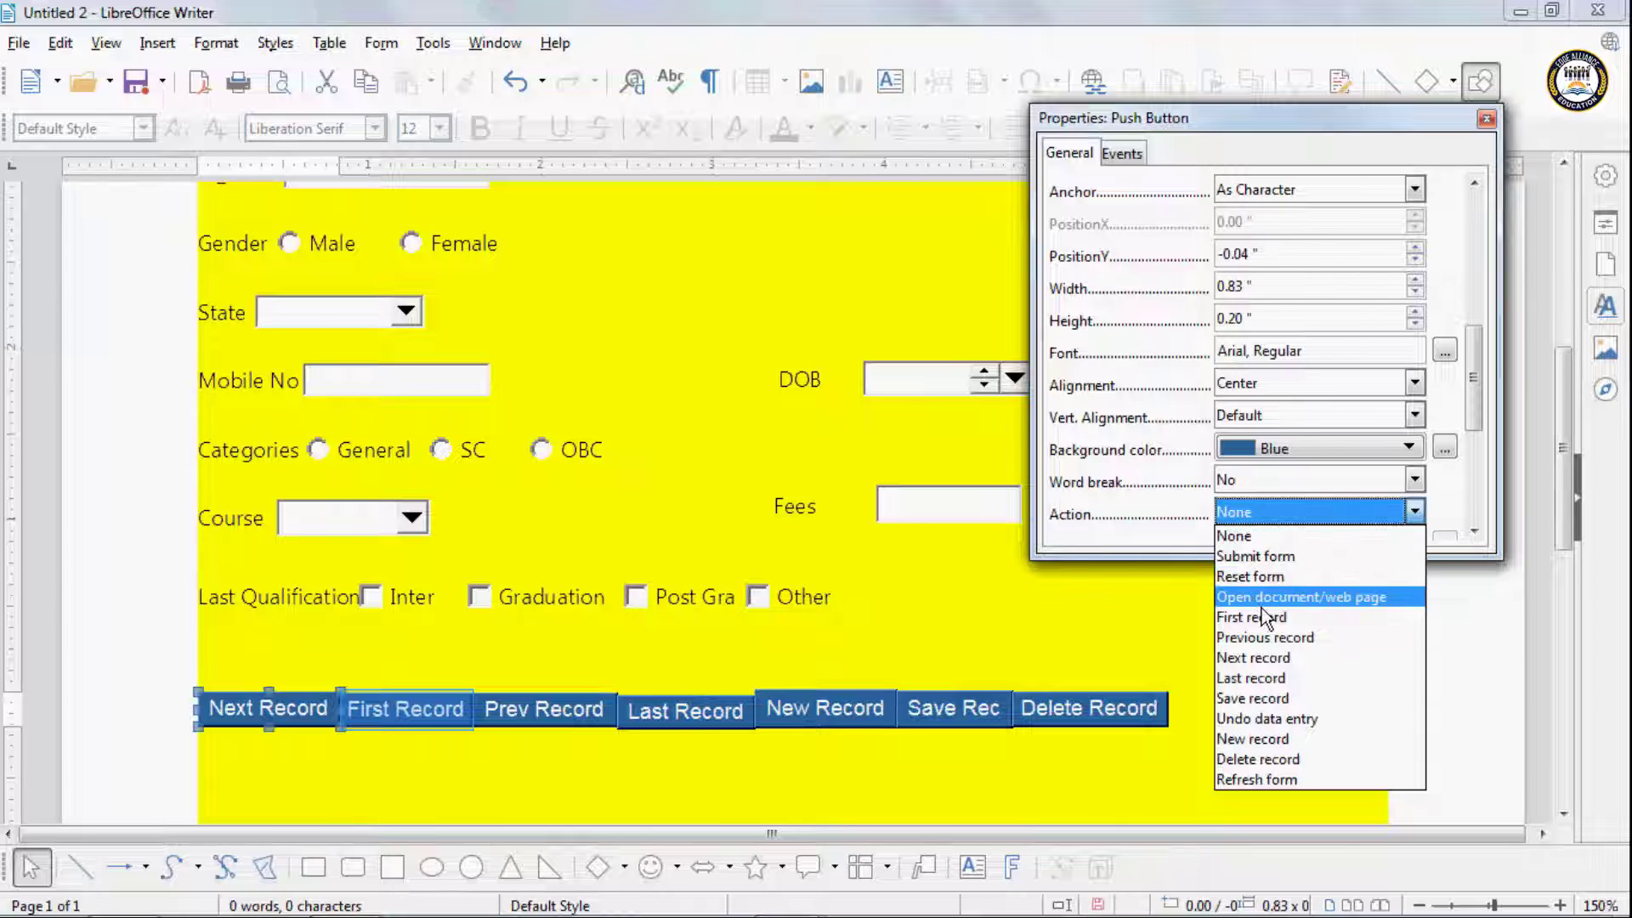
left_click(1268, 656)
Step: Give the First Record button the First record action
left_click(425, 711)
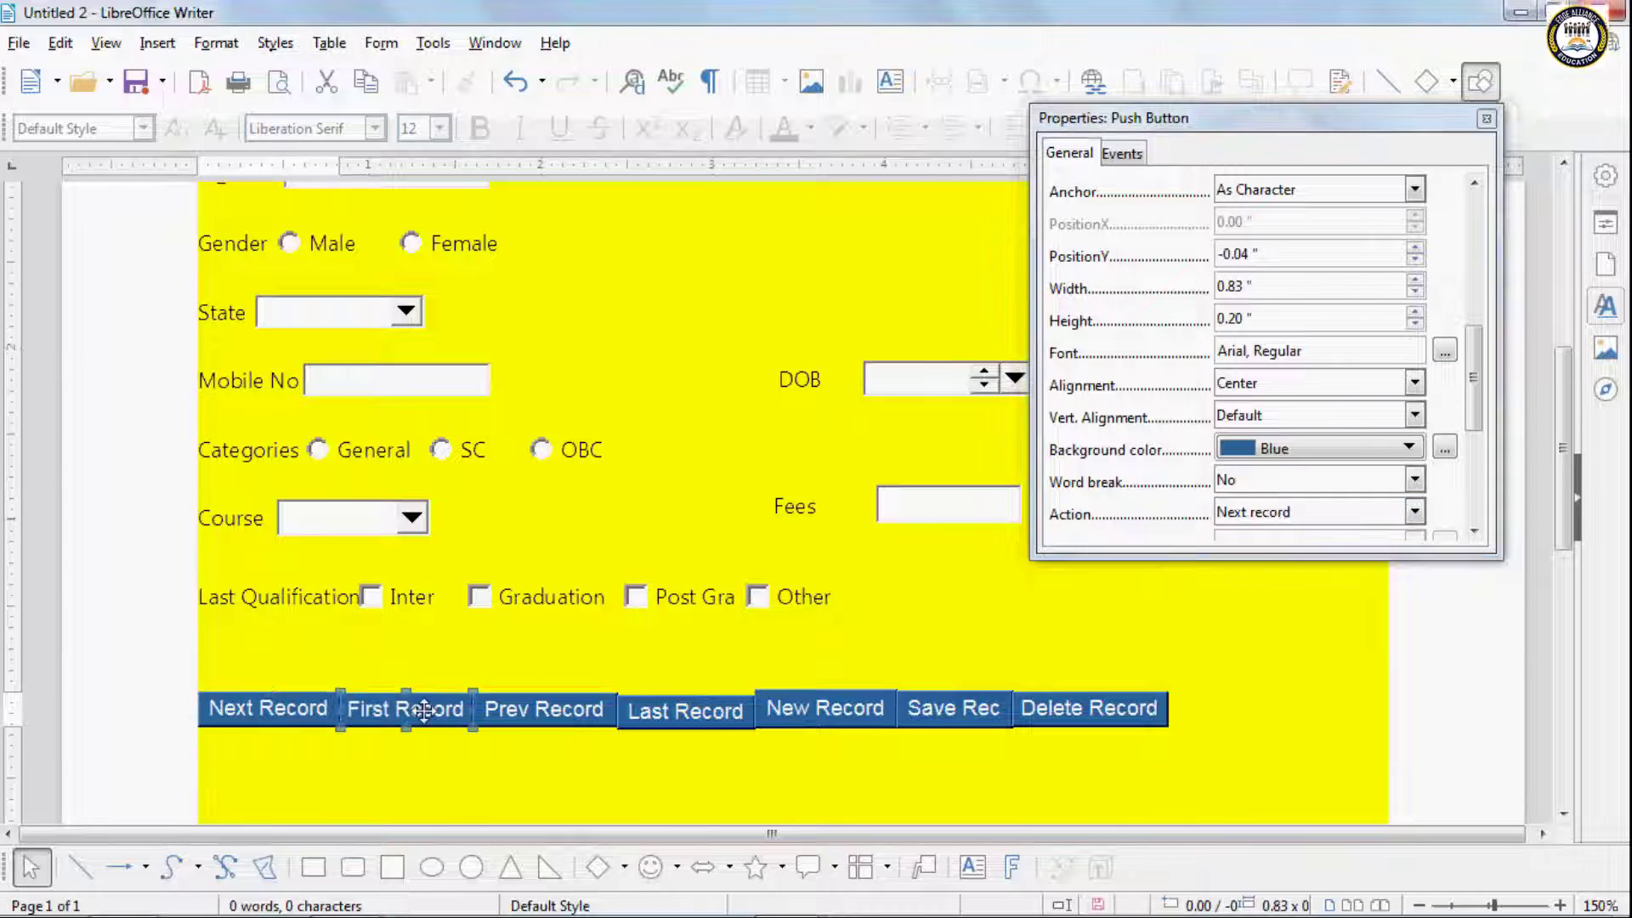
left_click_drag(1478, 269, 1476, 414)
left_click(1294, 510)
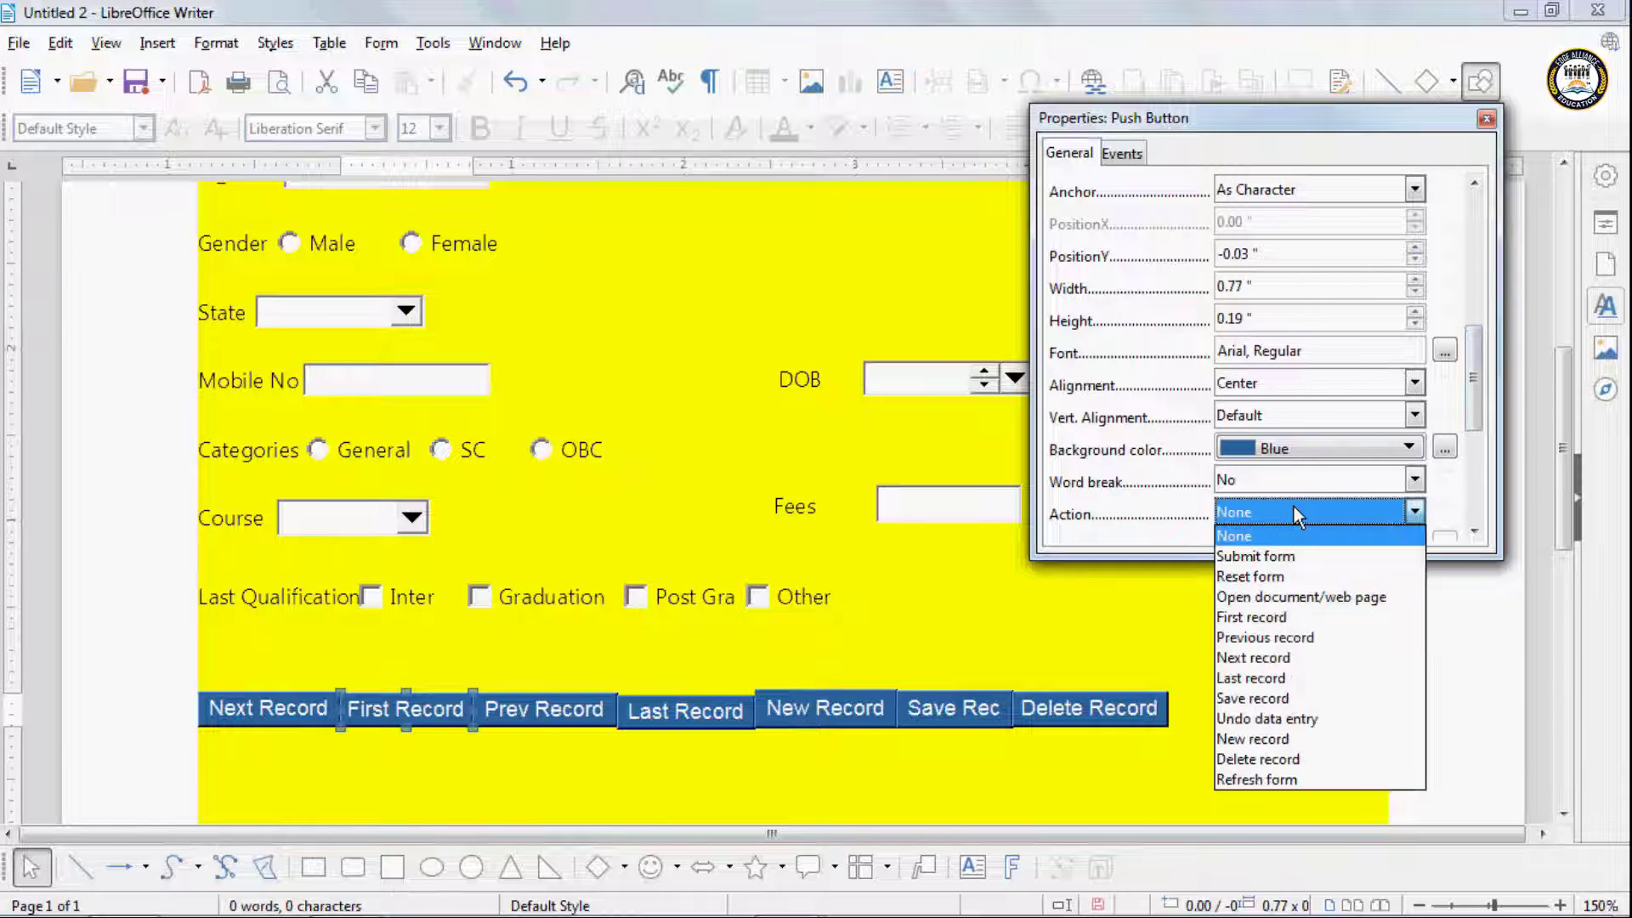
left_click(1251, 618)
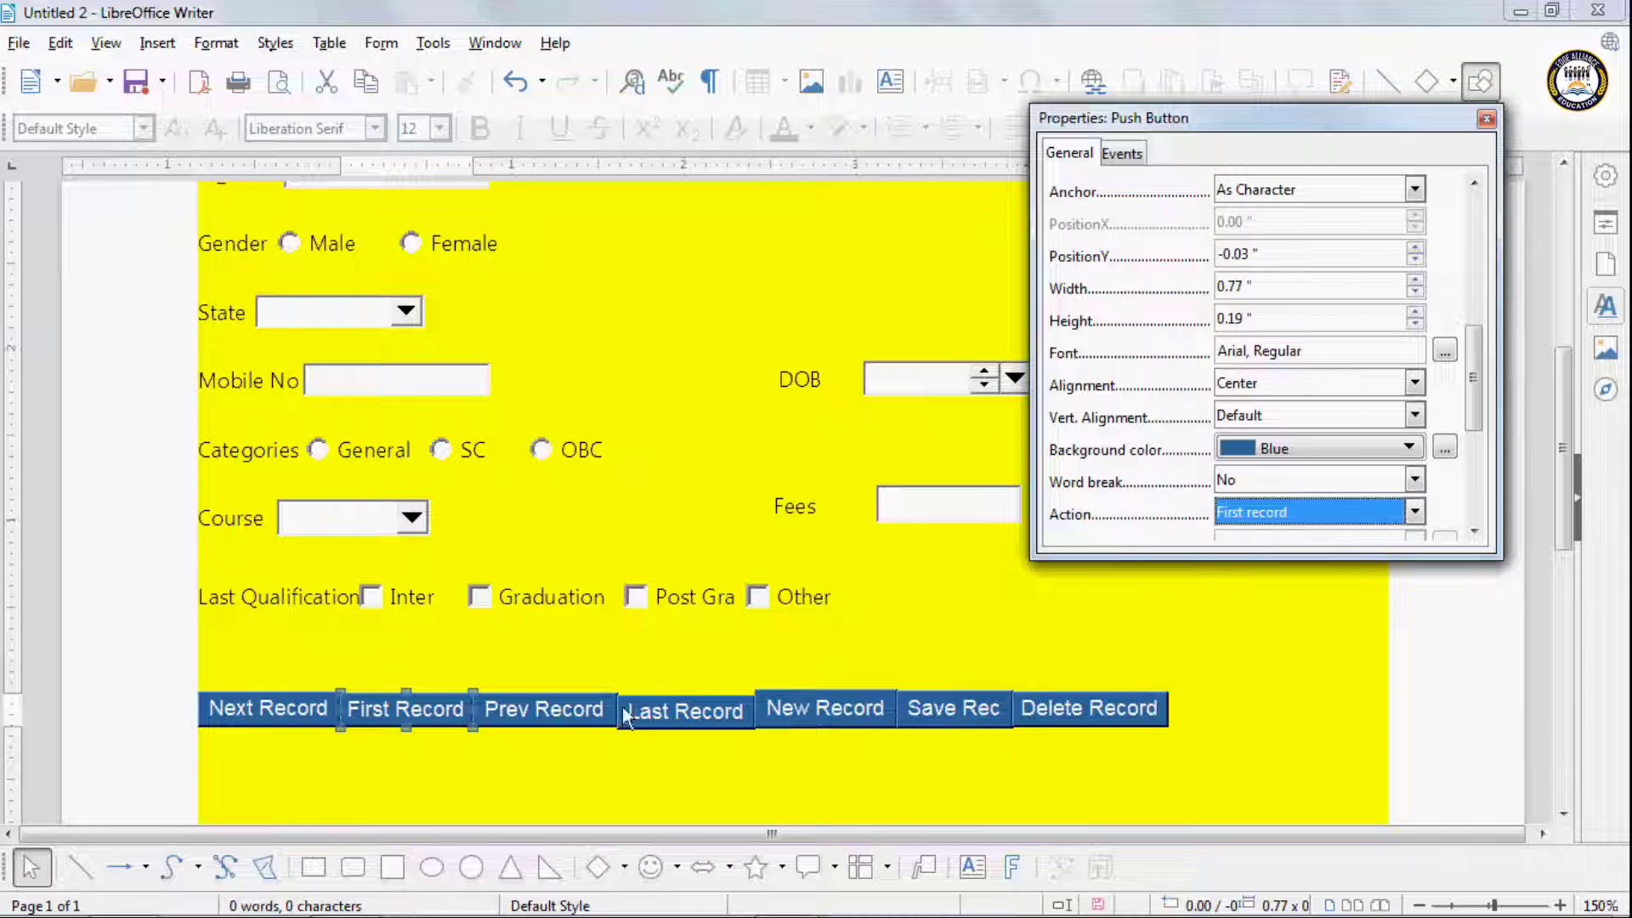
Step: Give the Prev Record button the Previous record action
left_click(539, 719)
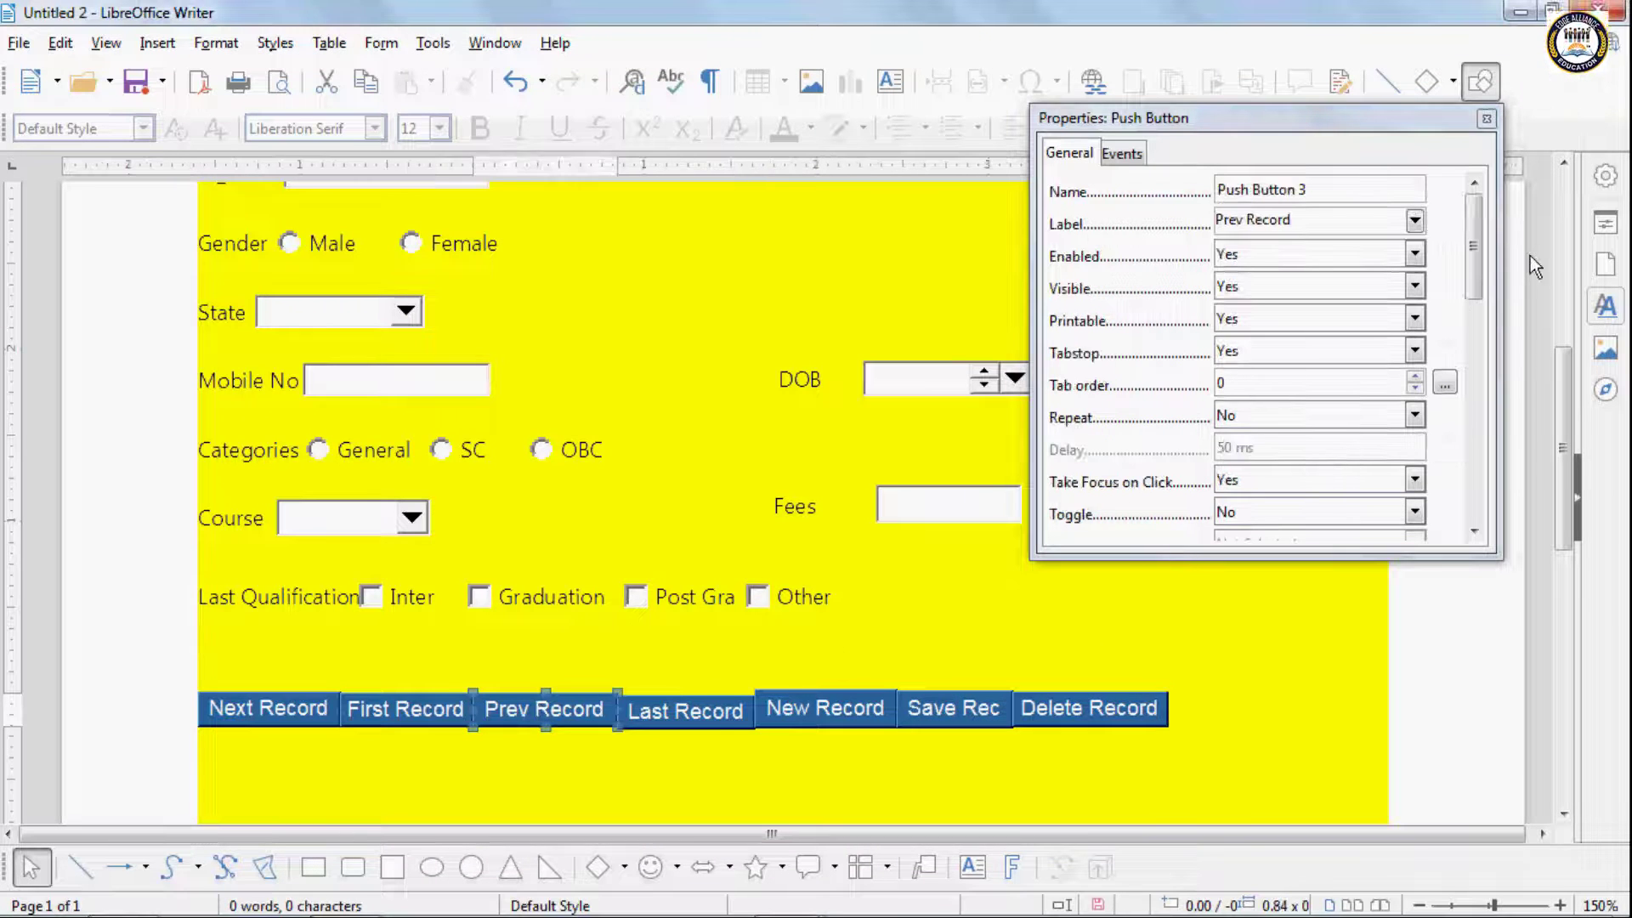
left_click_drag(1473, 257, 1473, 406)
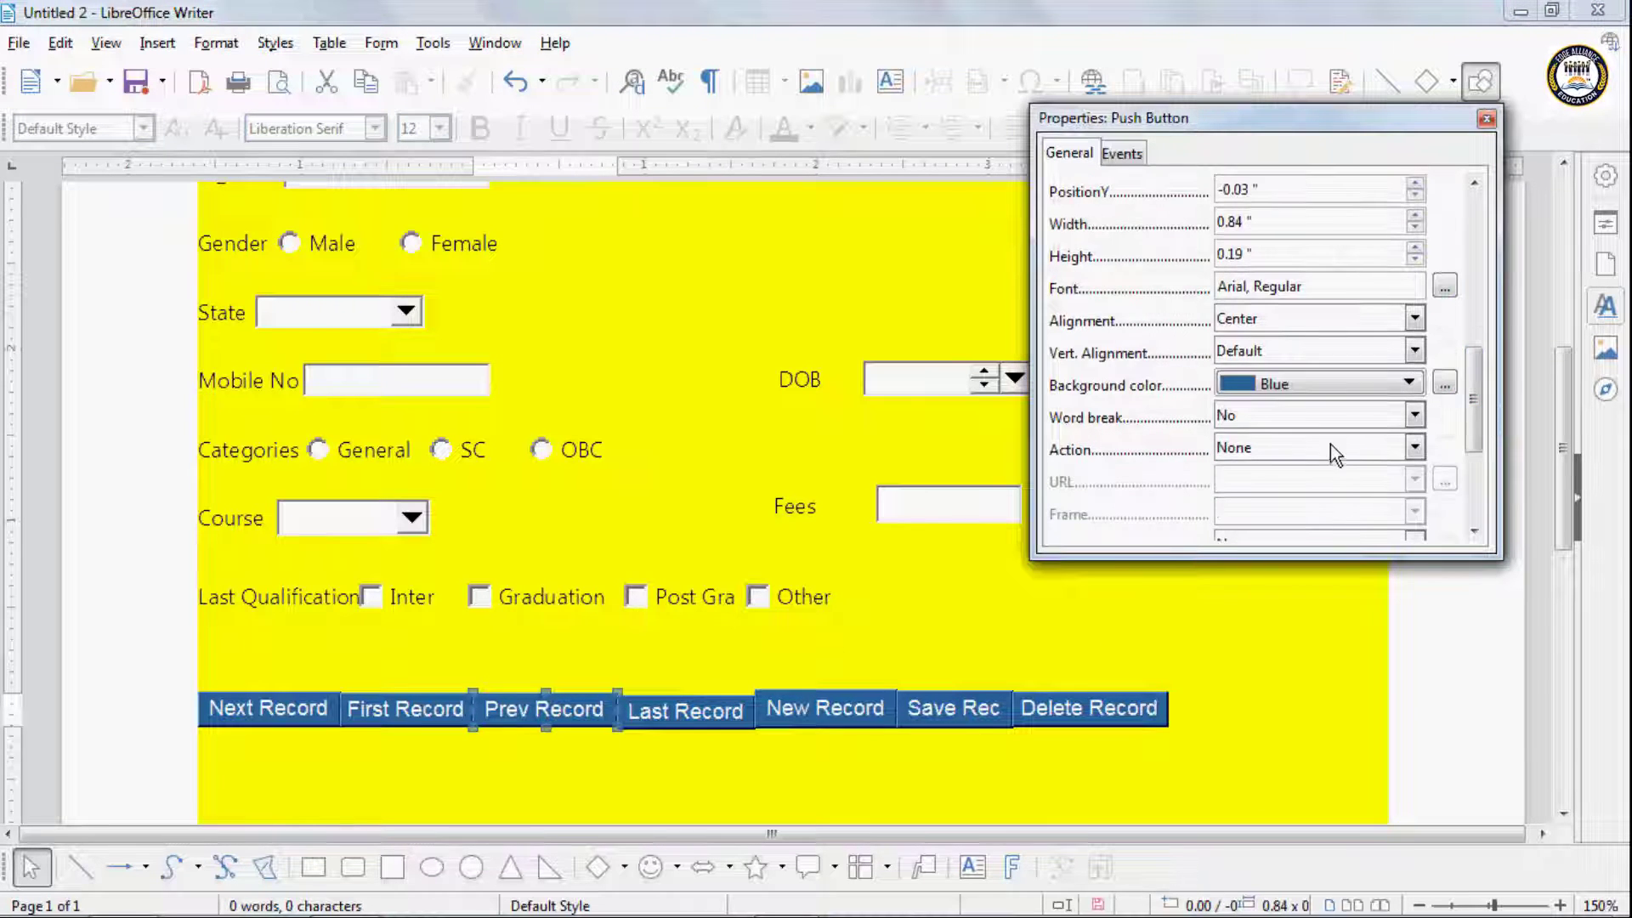
left_click(1324, 446)
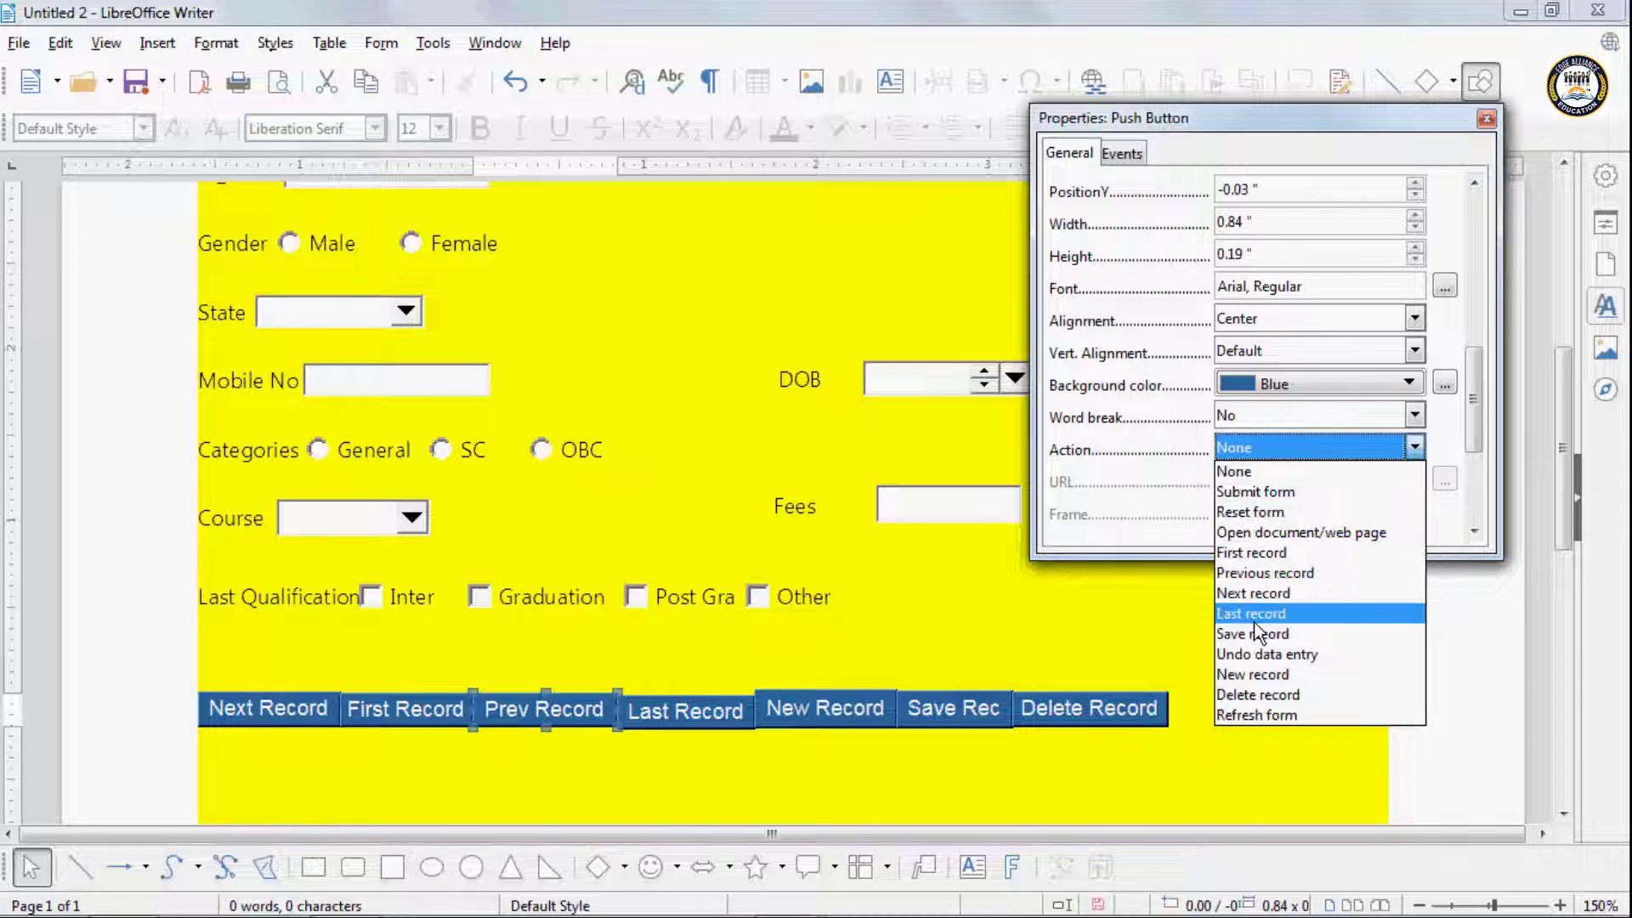
left_click(1253, 575)
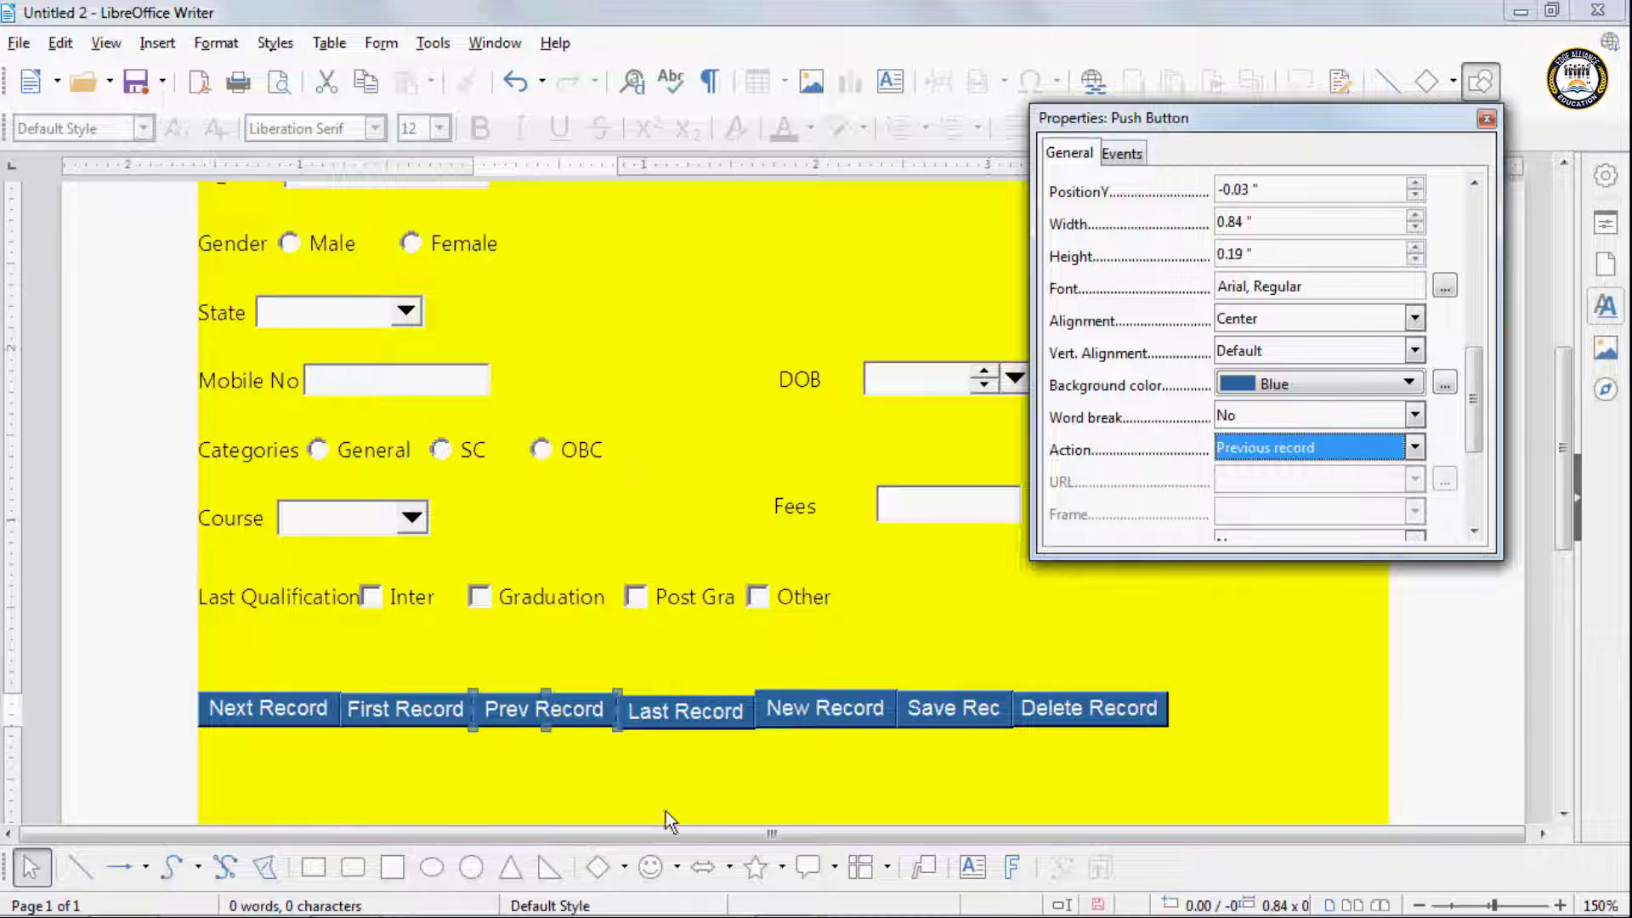
left_click(720, 726)
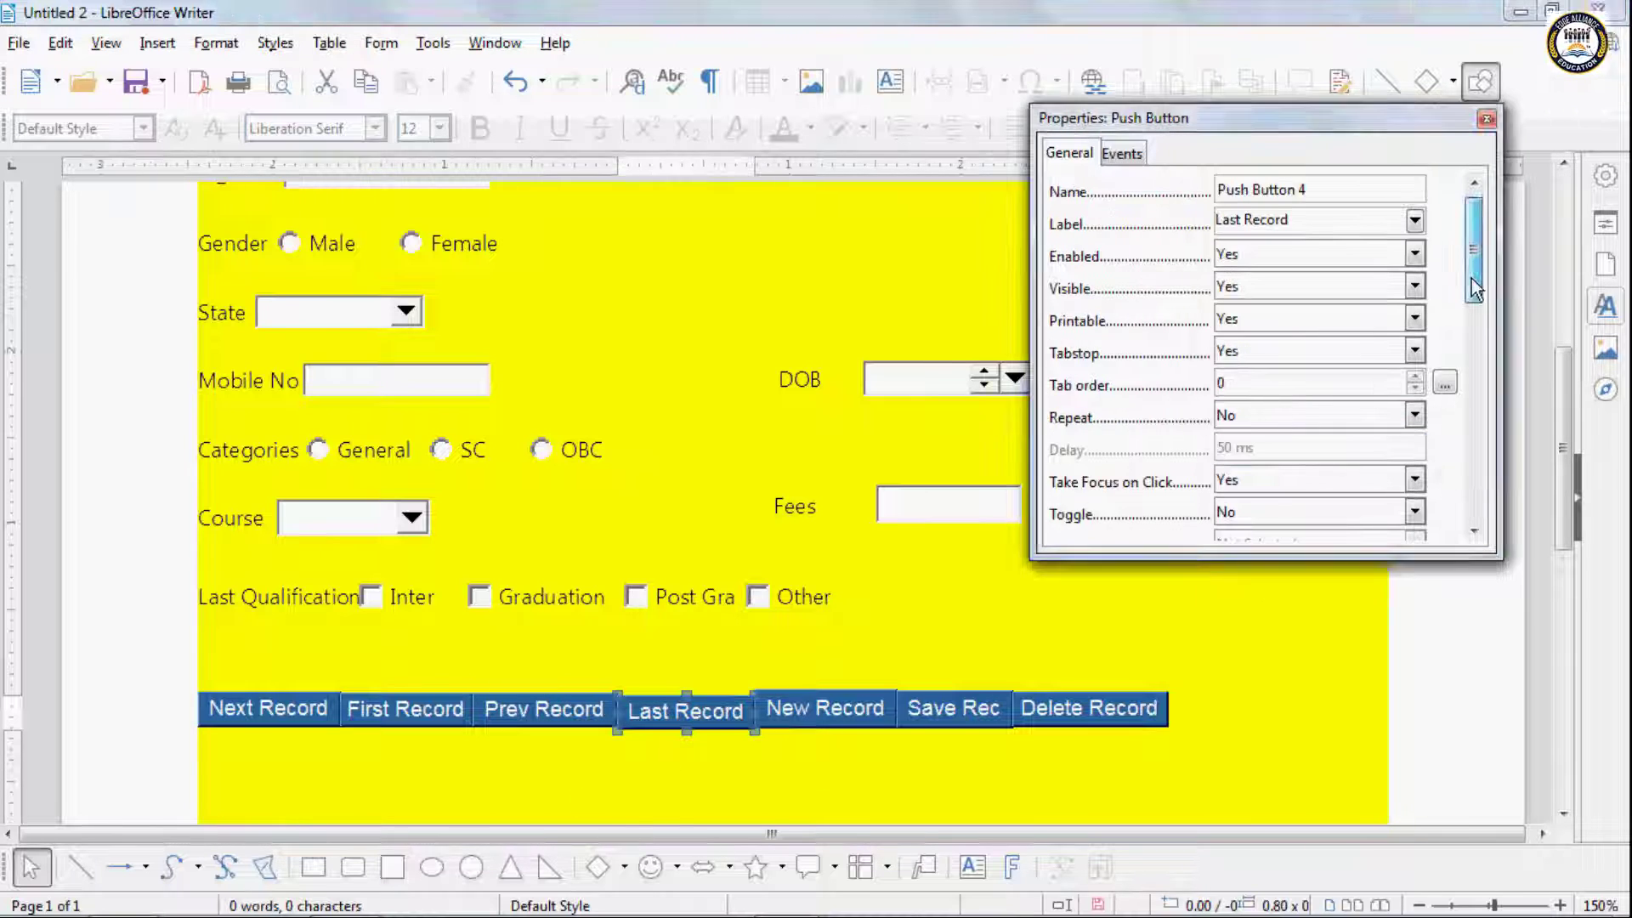
Step: Assign Last record to the Last Record button and New record to New Record
left_click_drag(1473, 255, 1472, 440)
left_click(1306, 417)
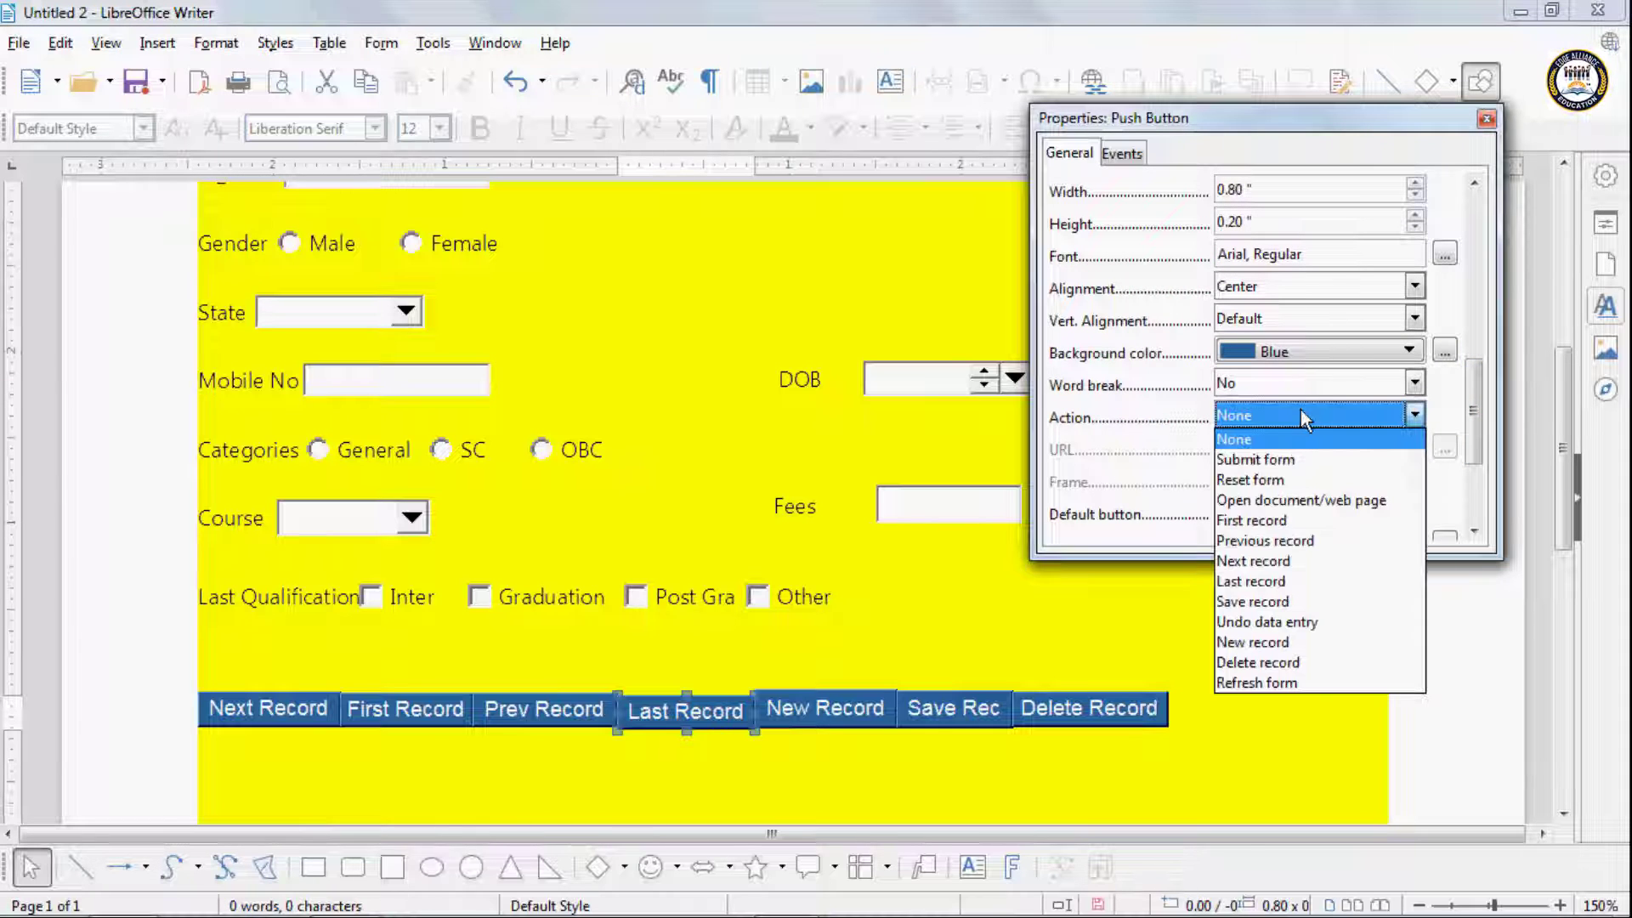
left_click(1277, 581)
left_click(813, 719)
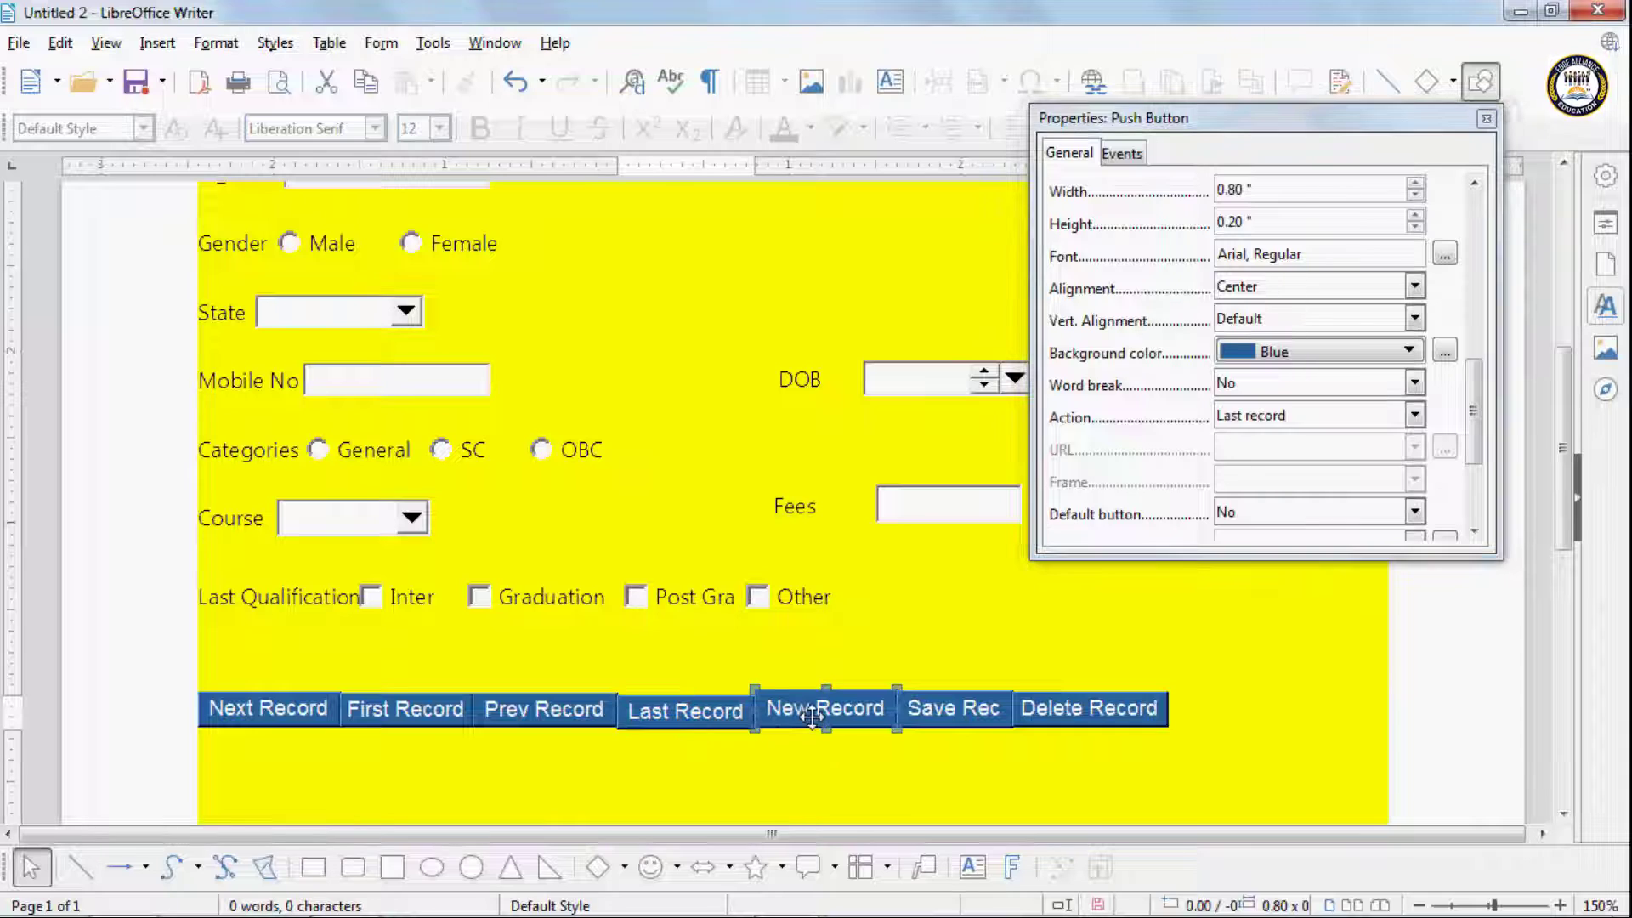
left_click_drag(1480, 275, 1476, 493)
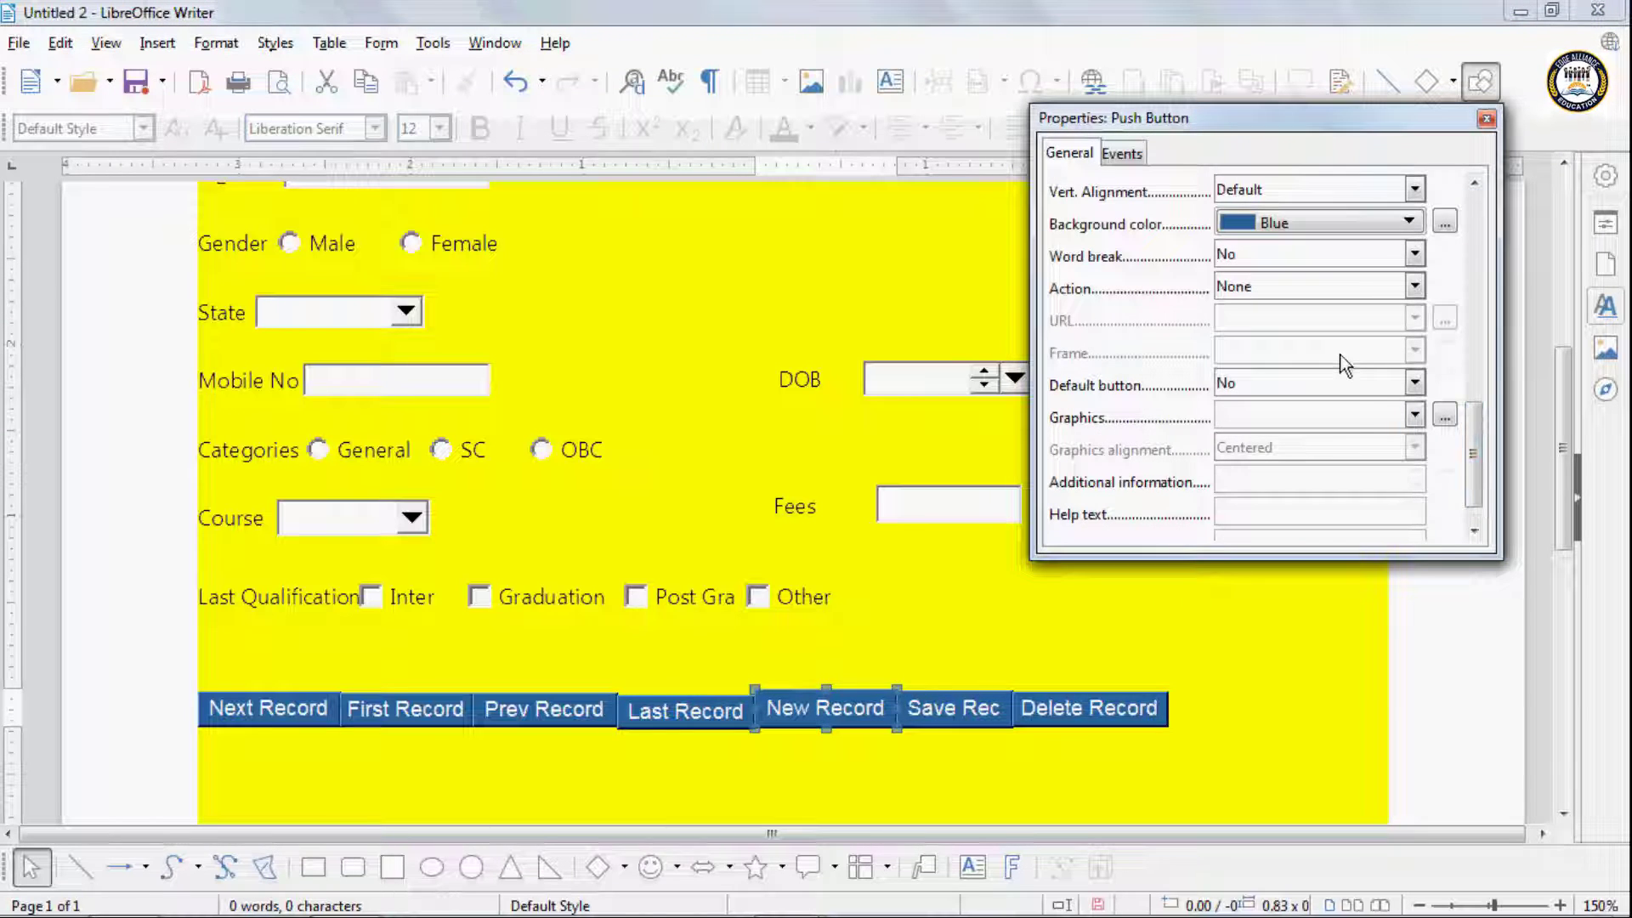
left_click(1241, 287)
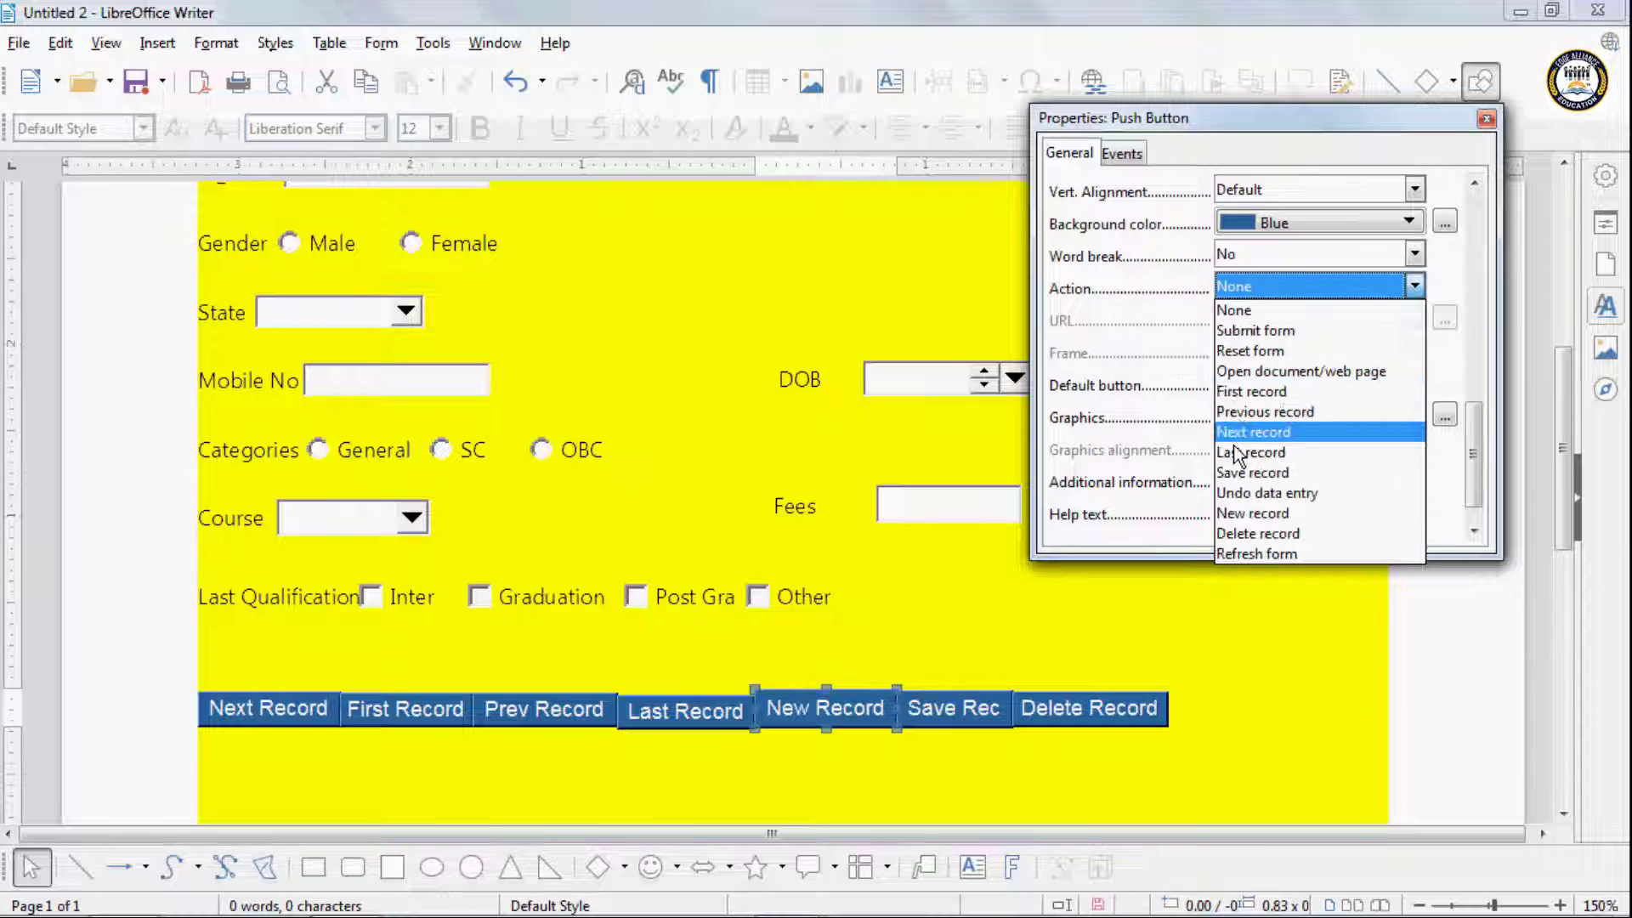
left_click(1249, 513)
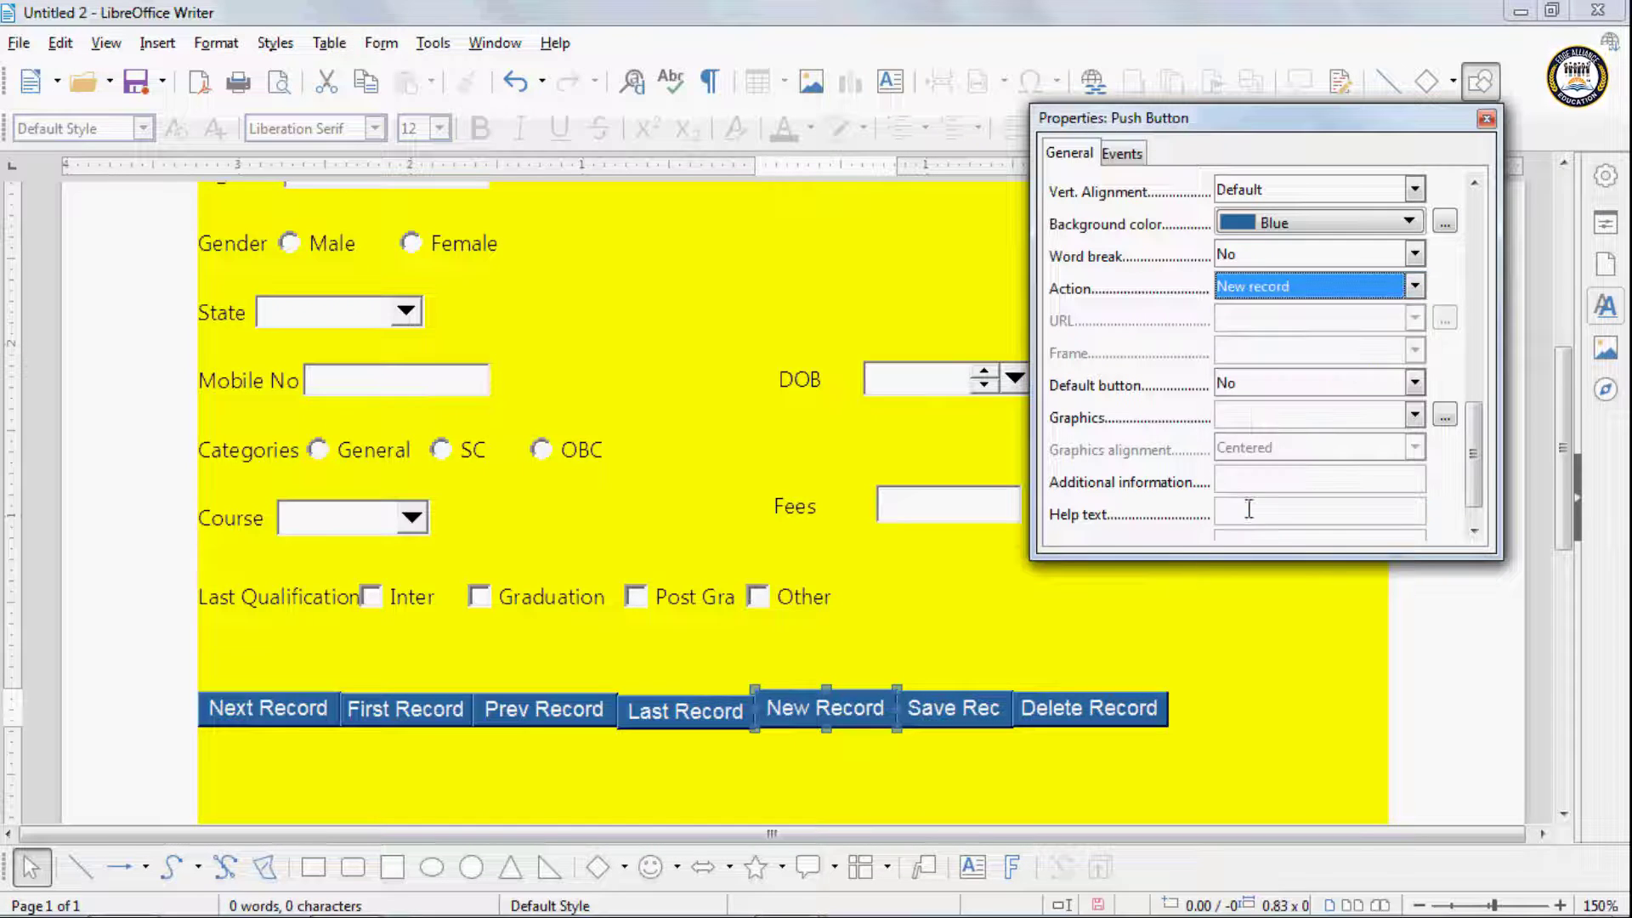
Step: Assign Save record to Save Rec and Delete record to Delete Record
left_click(958, 706)
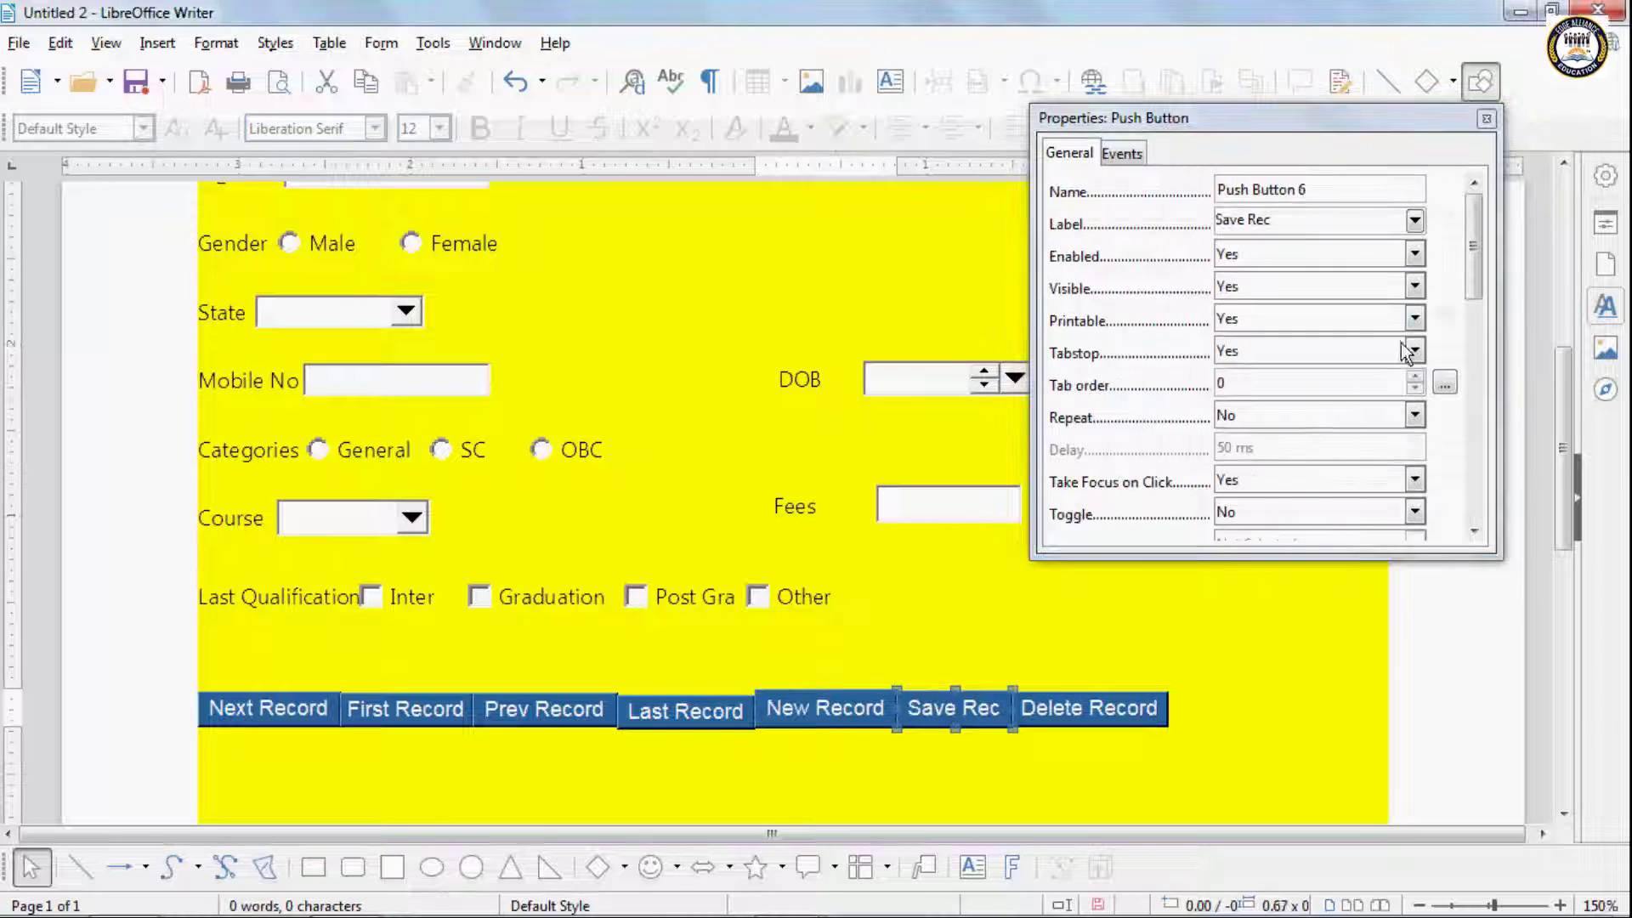
left_click_drag(1474, 265, 1480, 537)
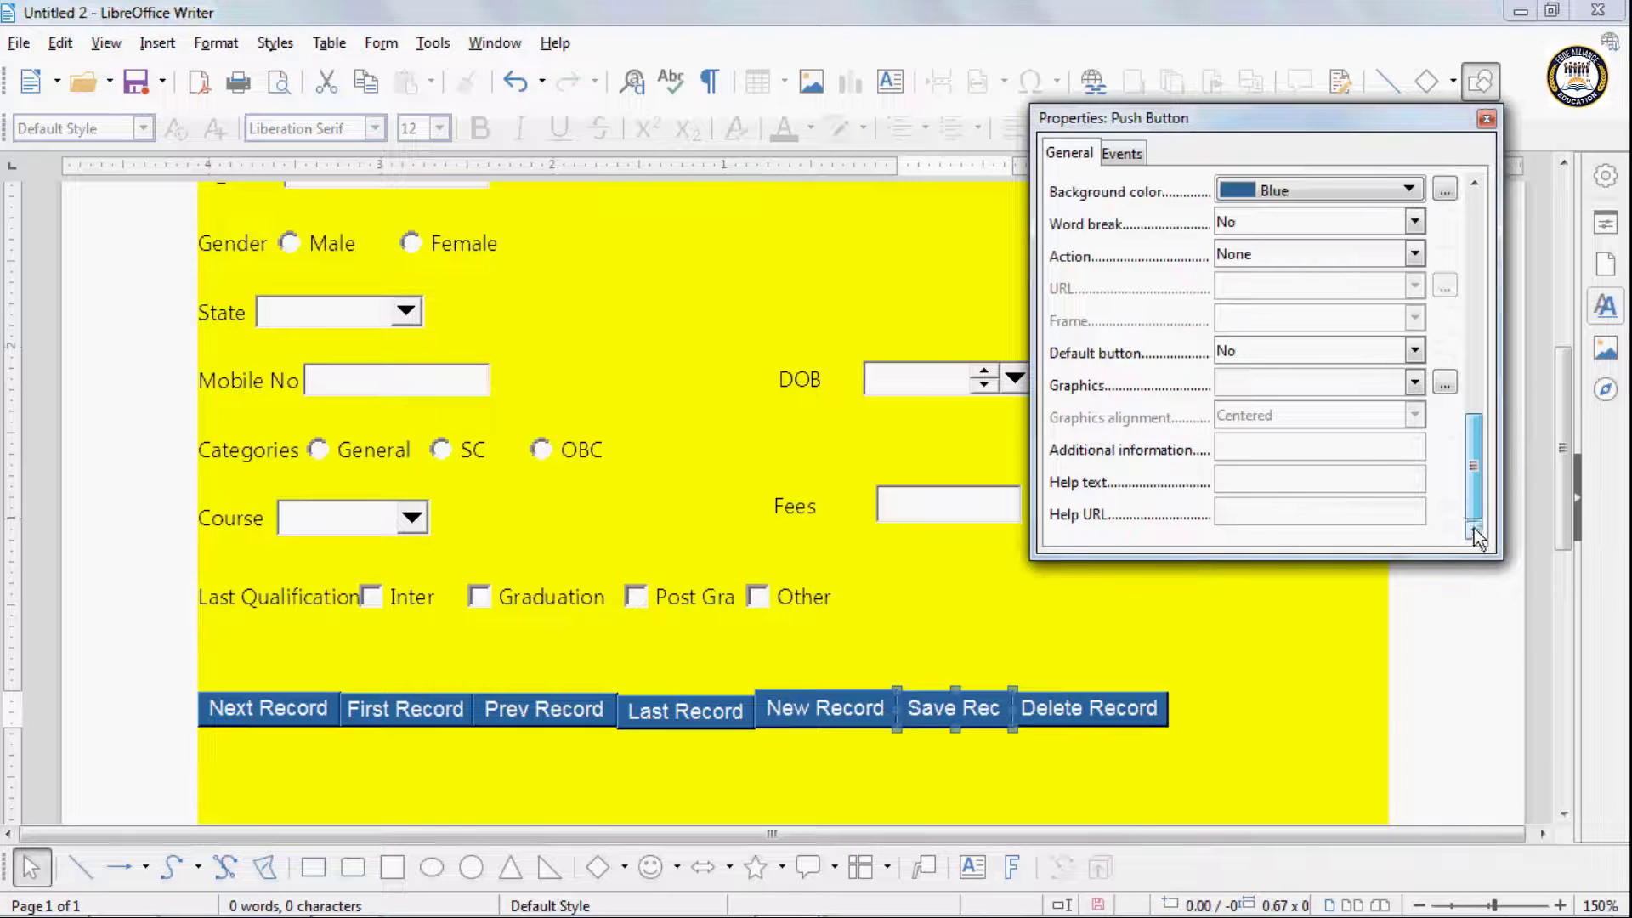
left_click(1242, 256)
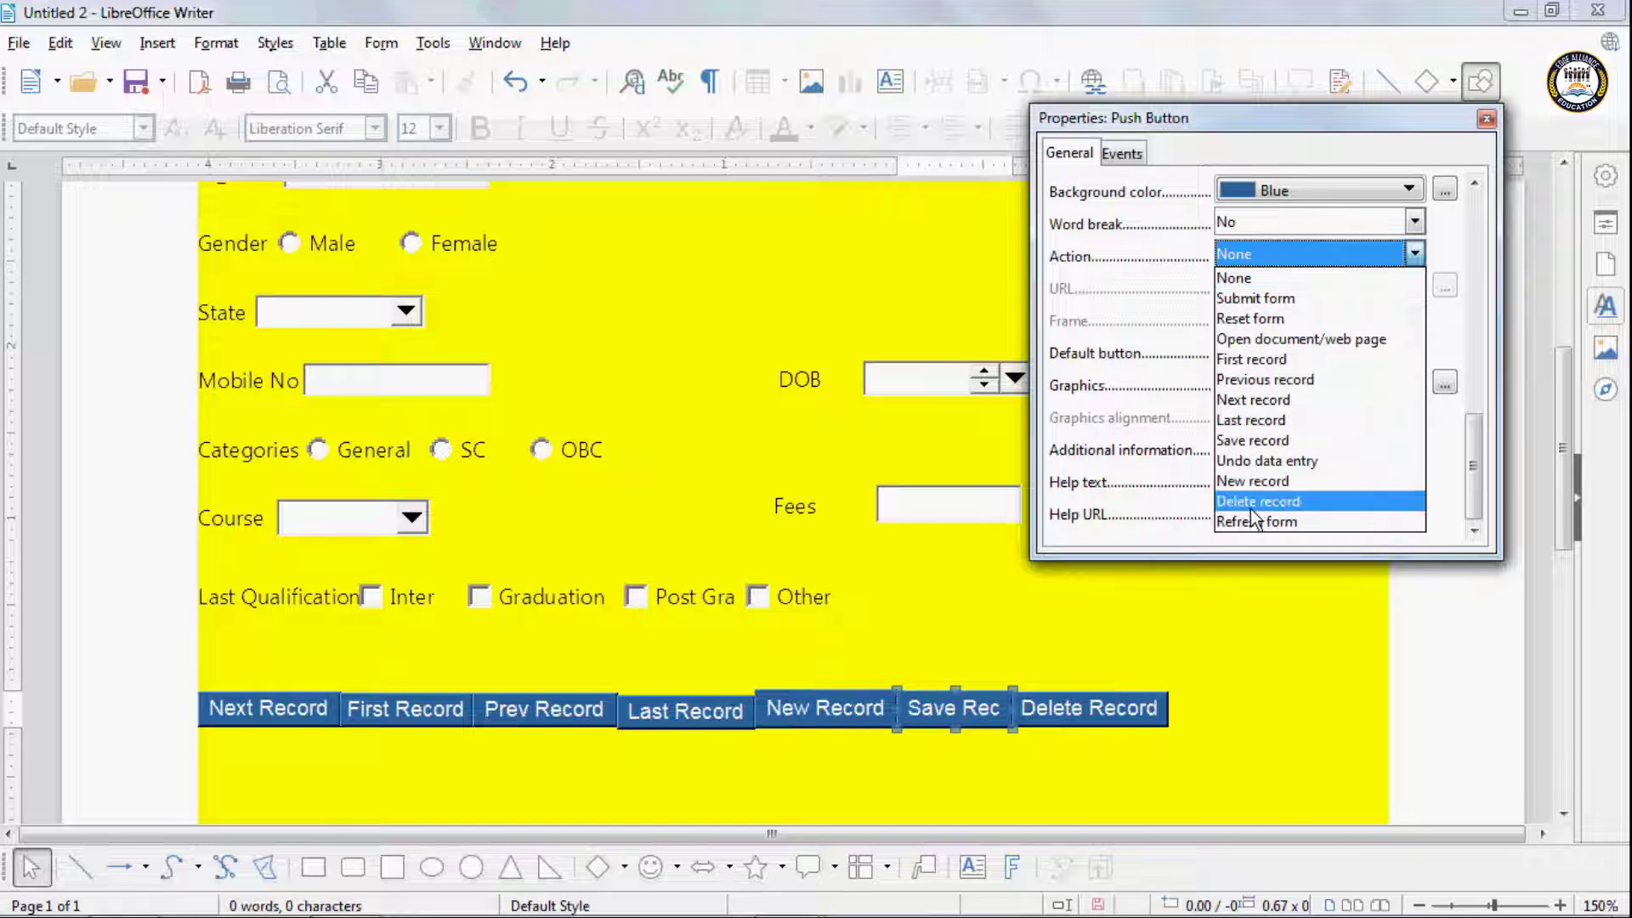
left_click(1262, 442)
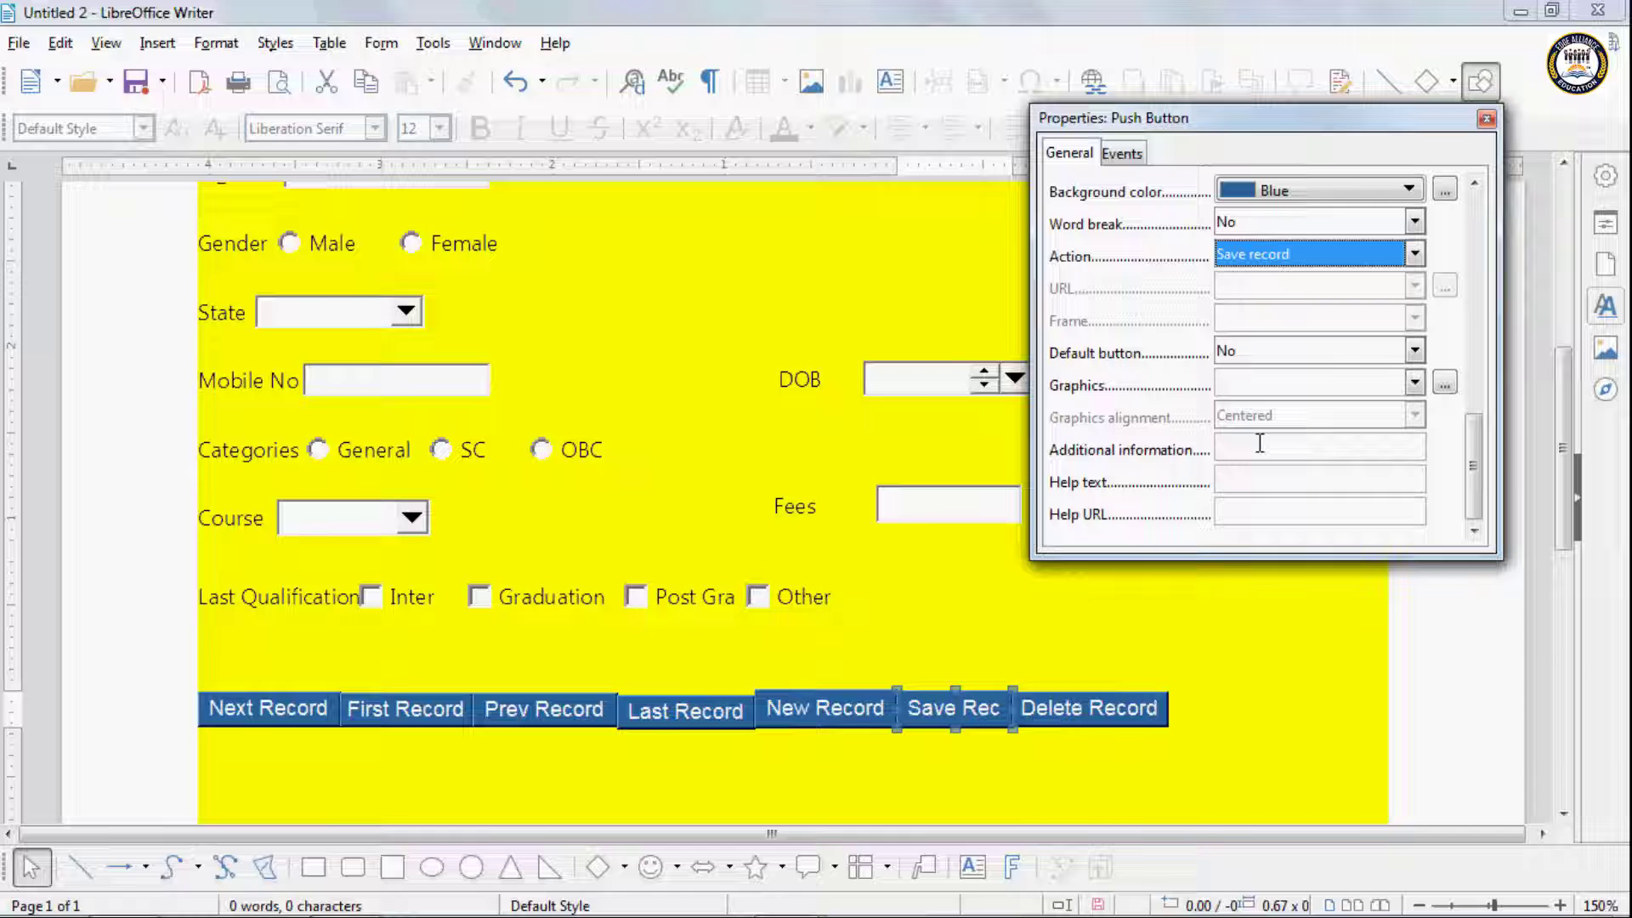
left_click(1077, 704)
left_click_drag(1481, 263, 1479, 476)
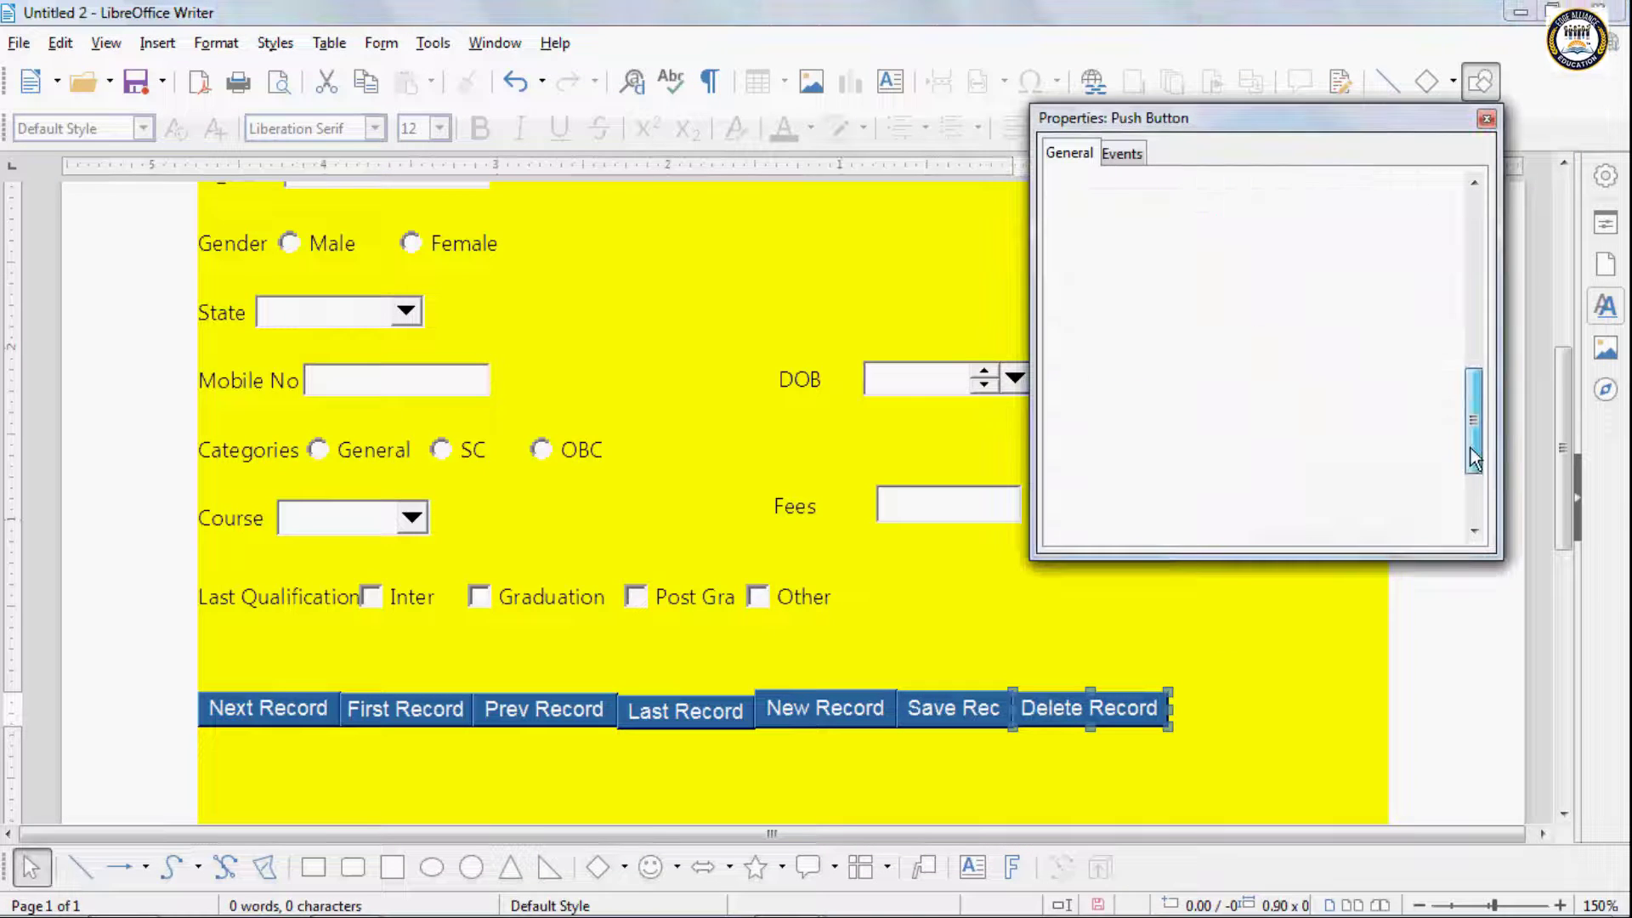
left_click(1232, 258)
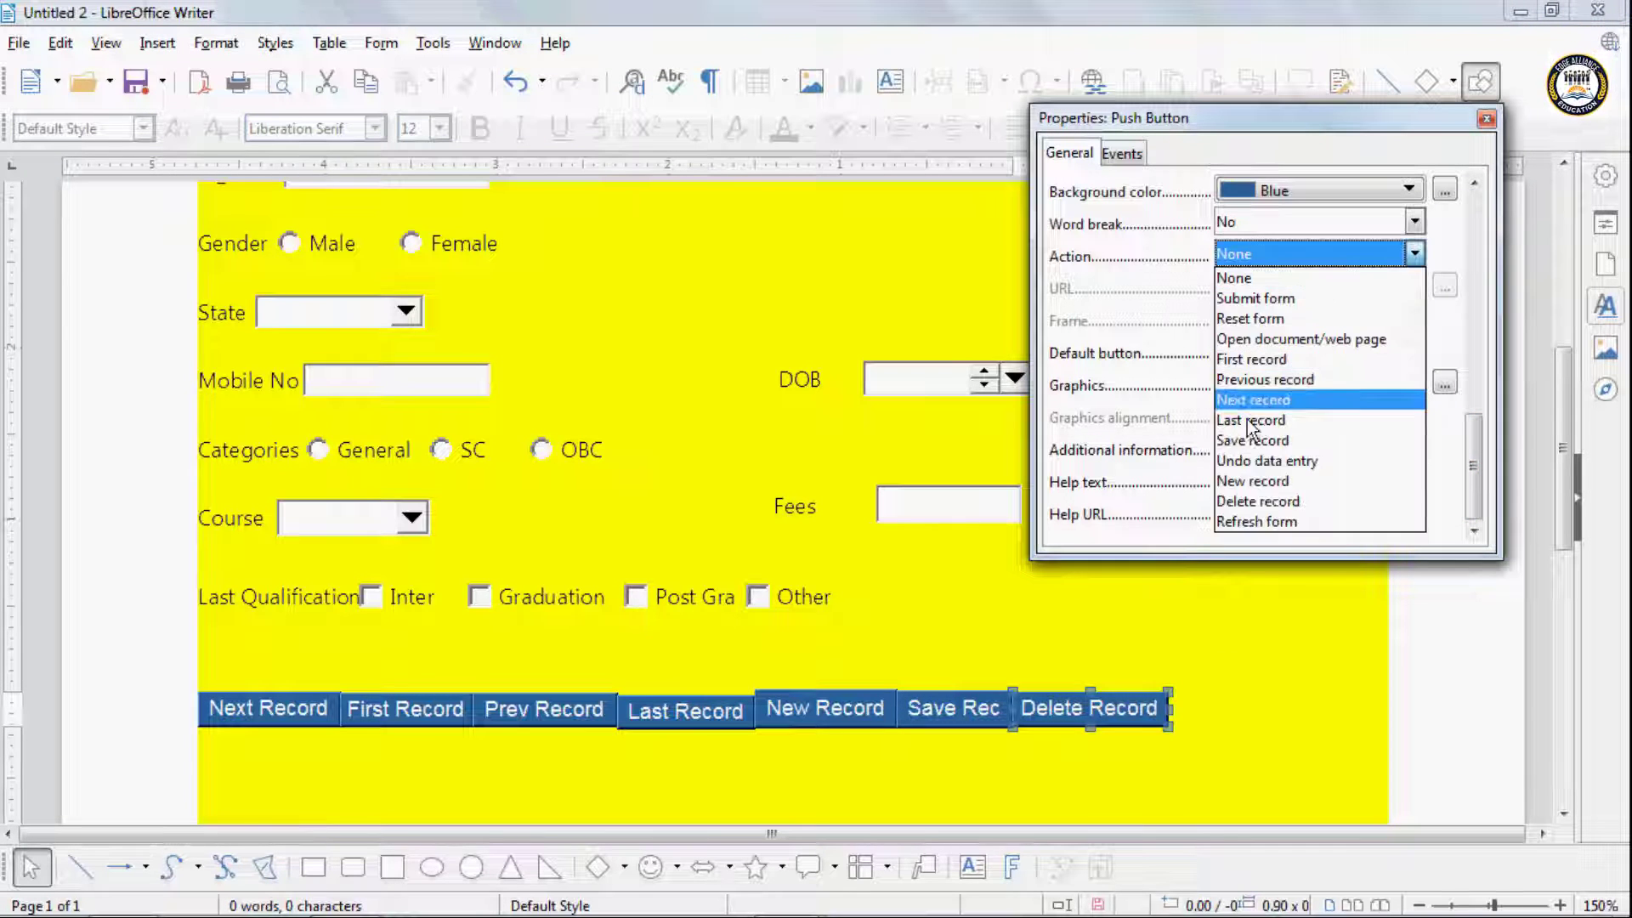
left_click(1265, 502)
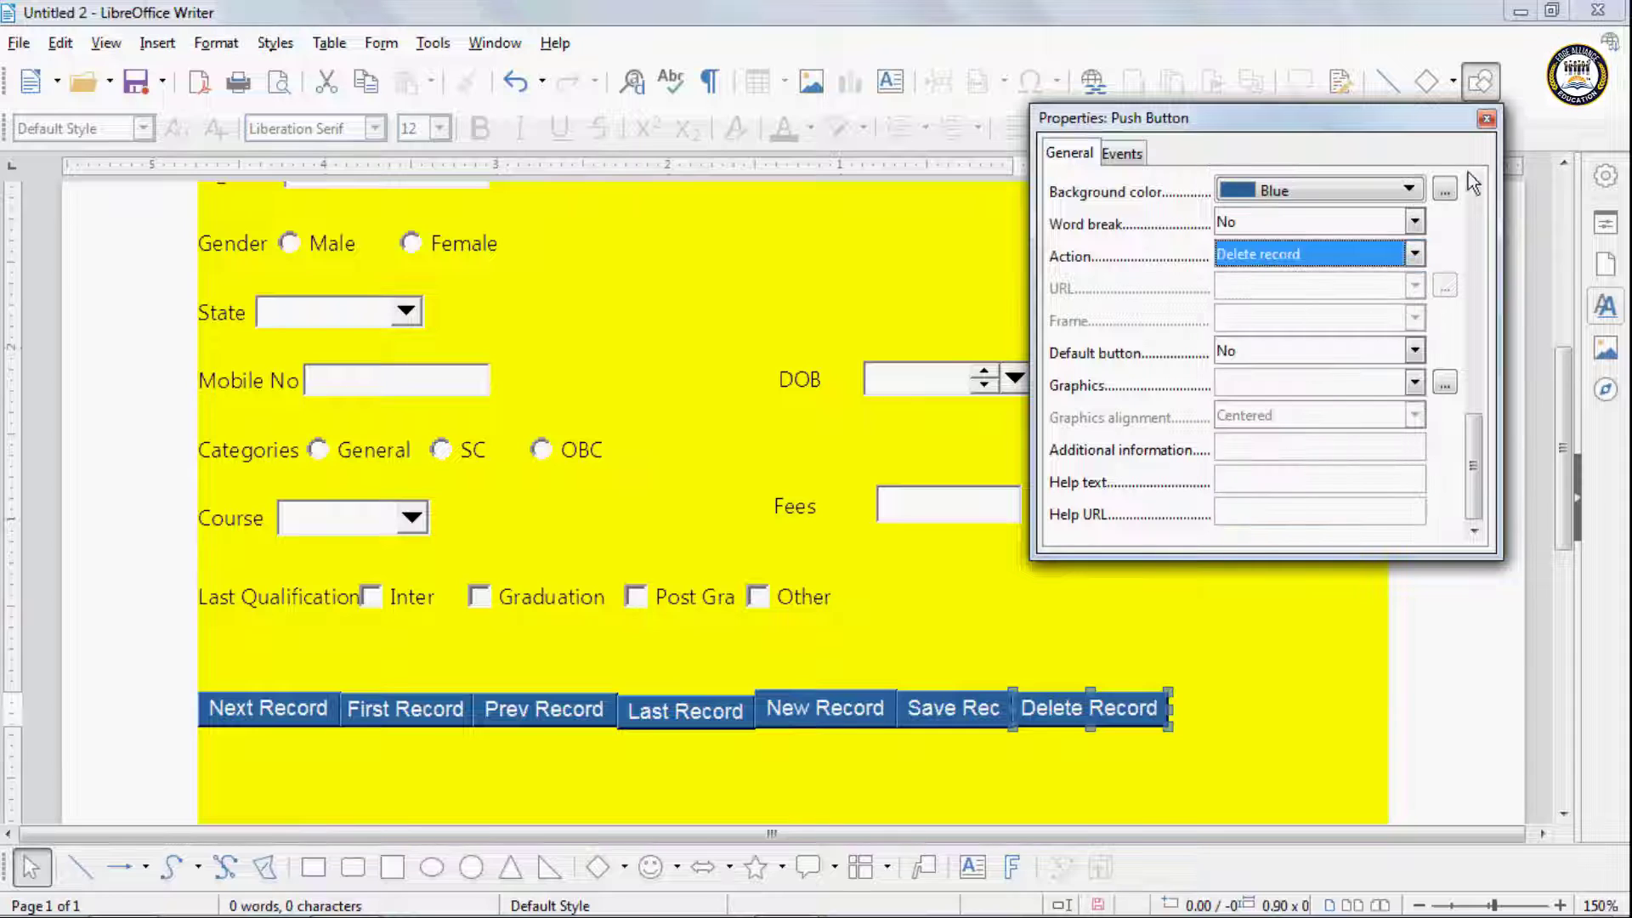
left_click(1489, 120)
scroll(799, 563, "up", 5)
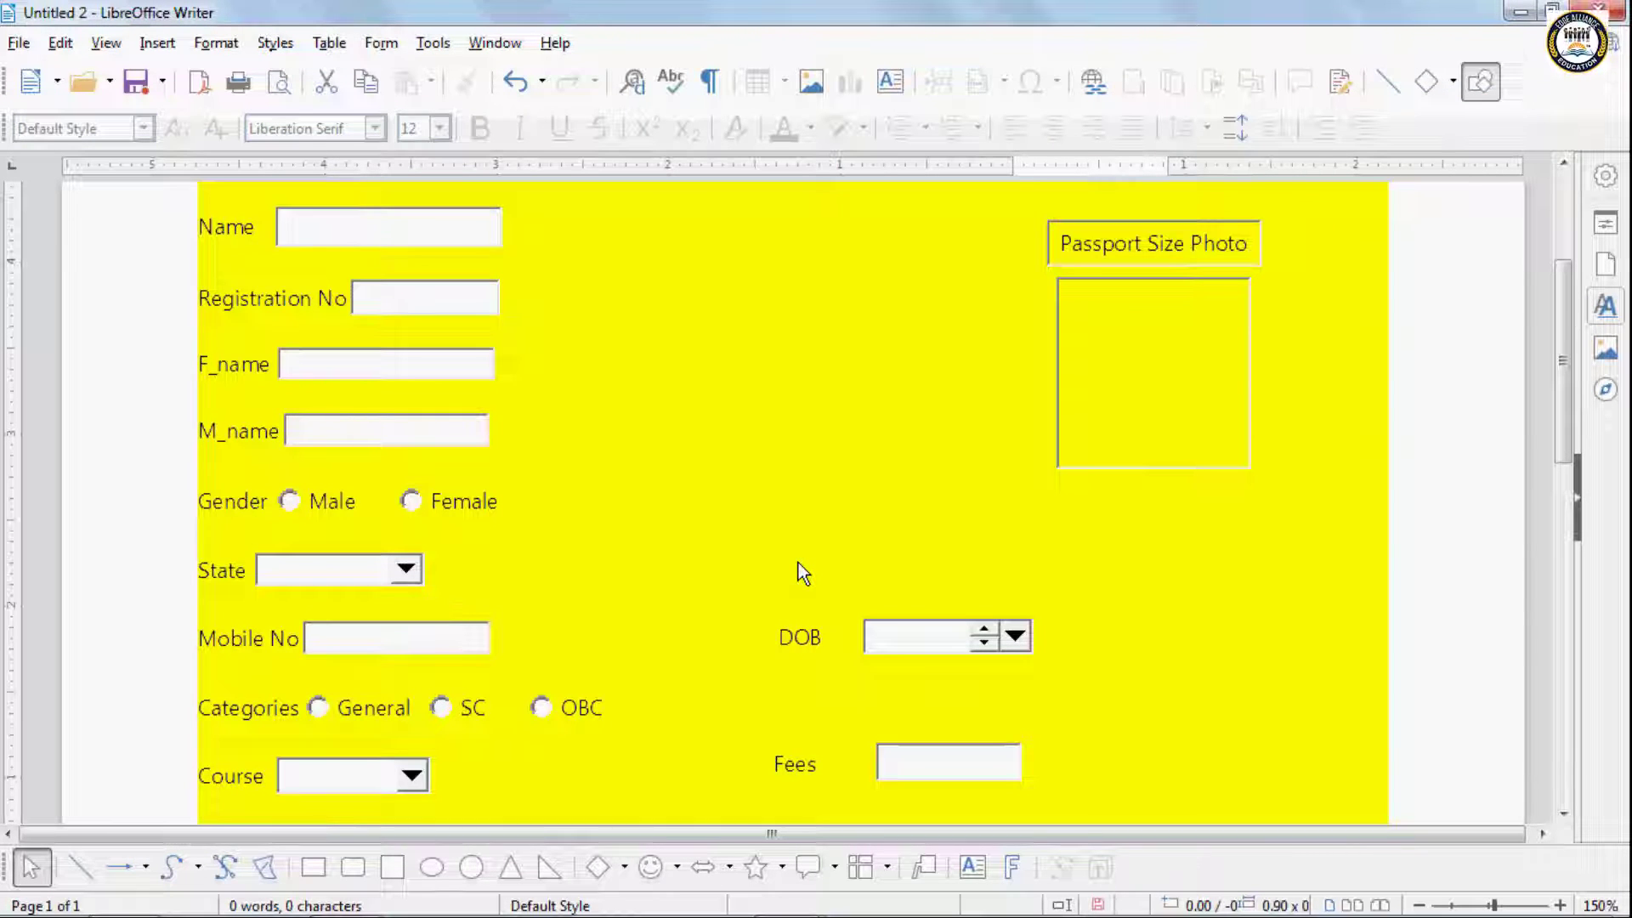
Step: Turn off Design Mode from the Form menu to show live records
left_click(382, 43)
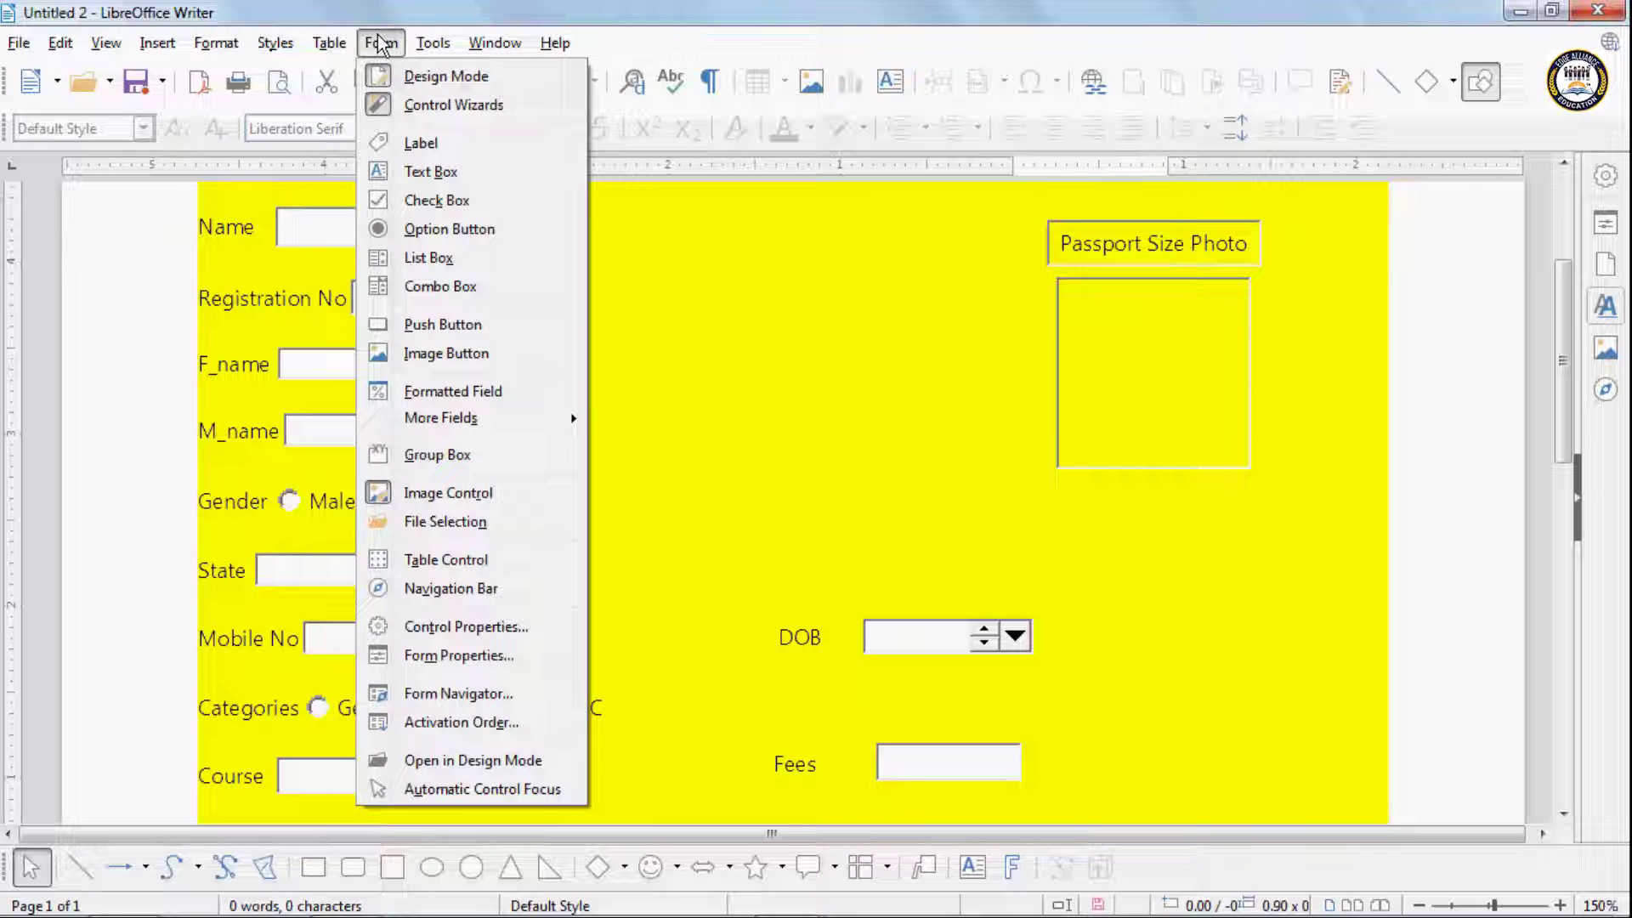
left_click(422, 76)
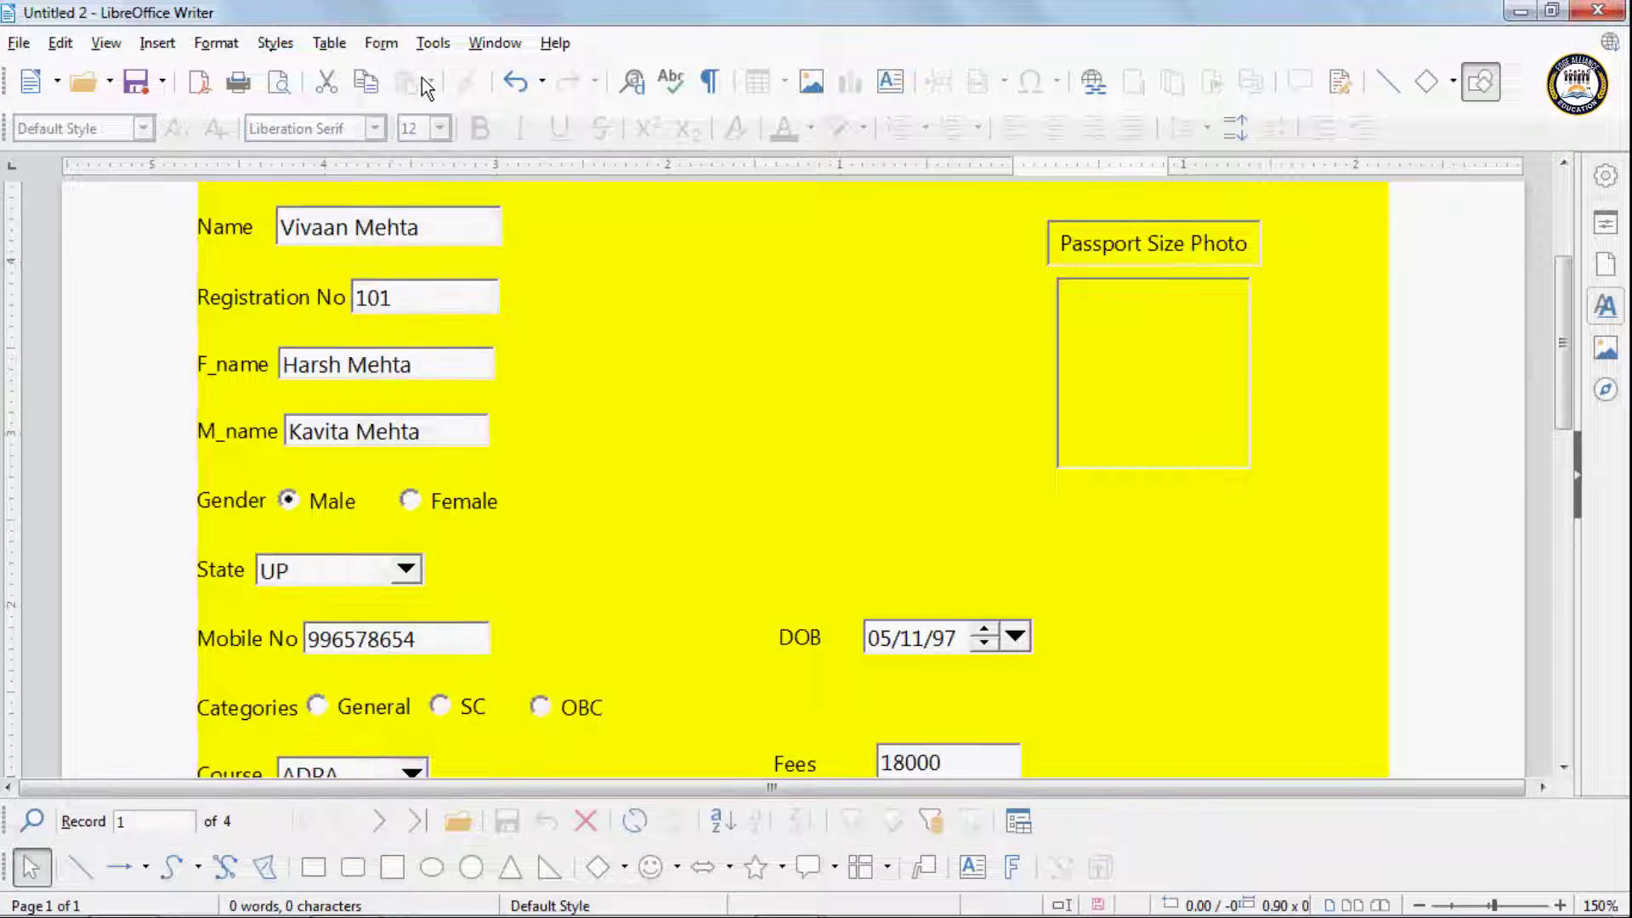
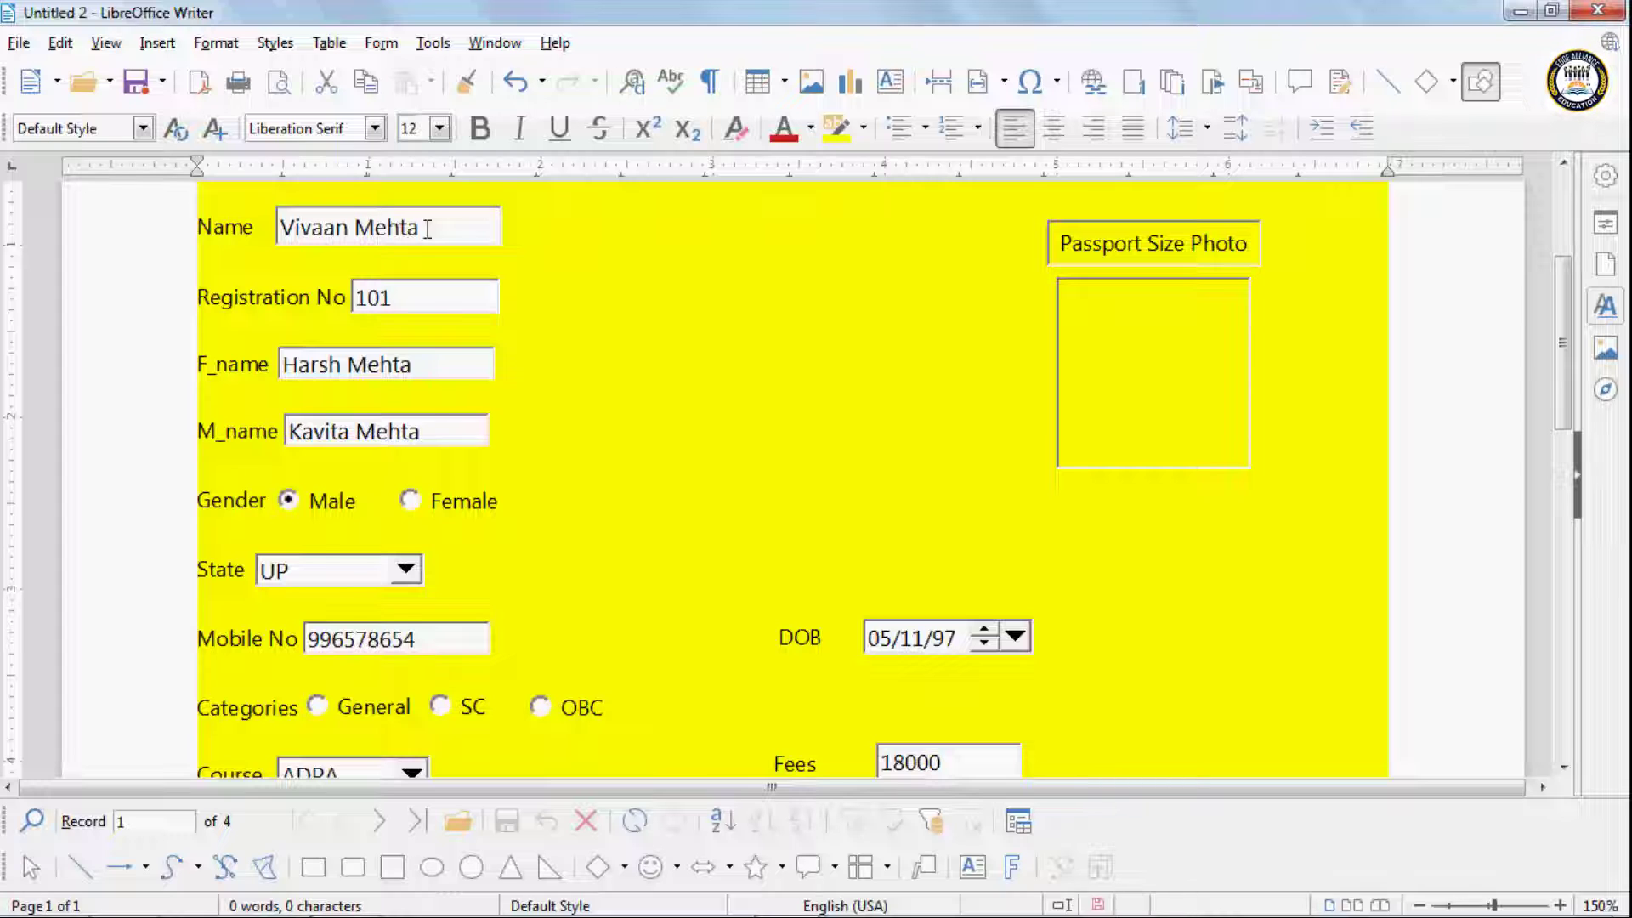
Step: Step forward through the student records with Next Record until record 4 is shown
scroll(428, 229, "down", 4)
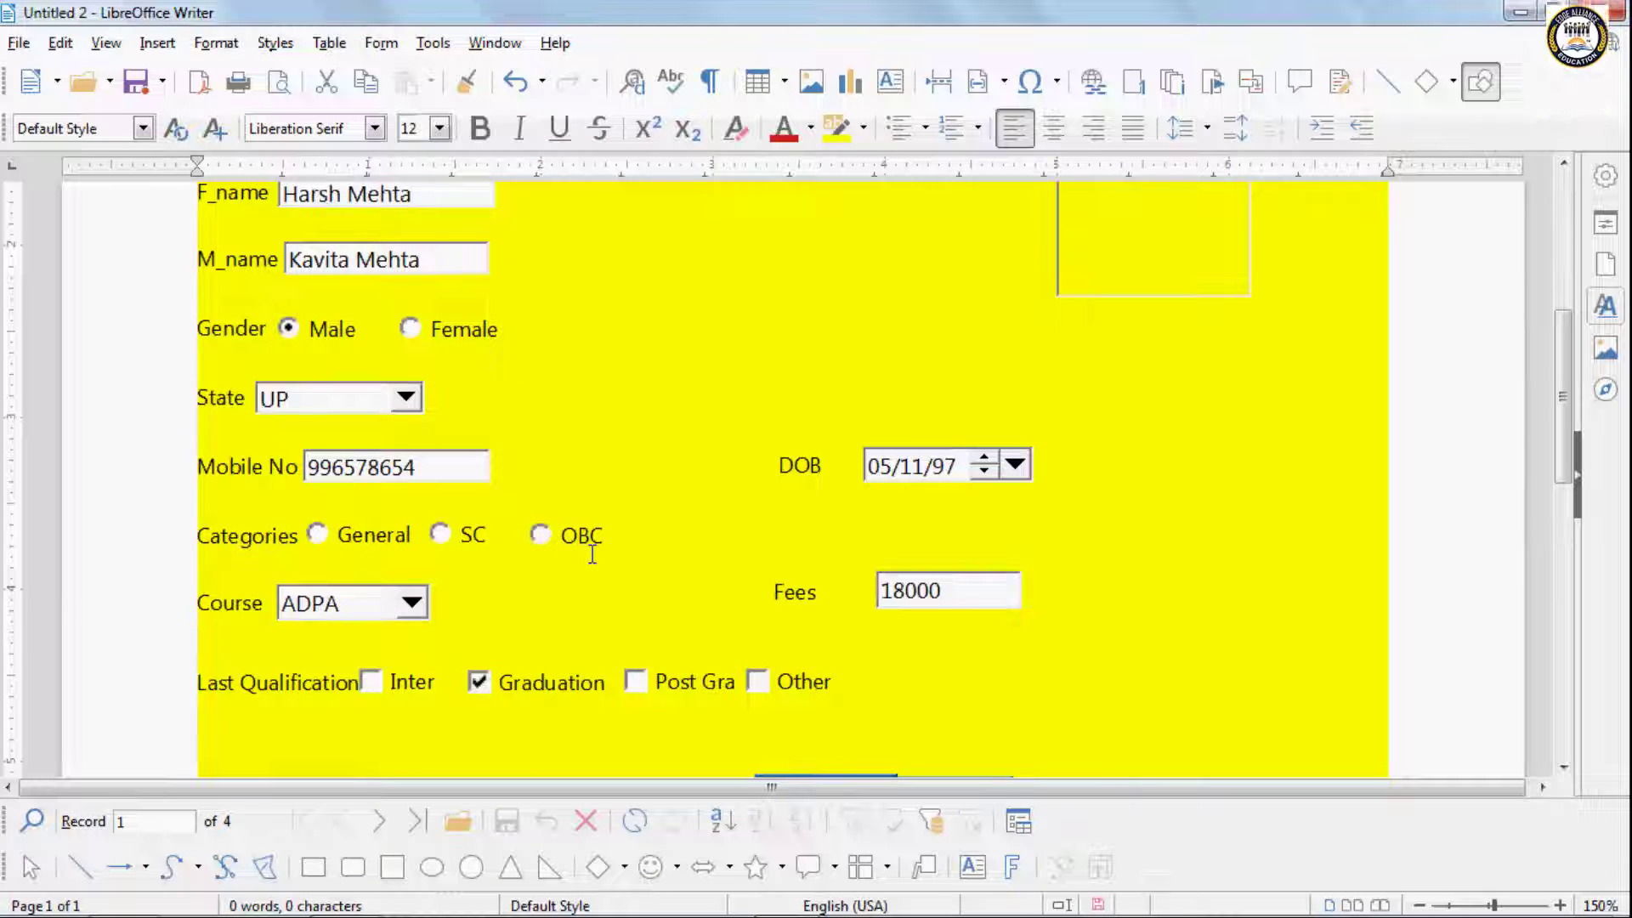
scroll(593, 554, "up", 4)
scroll(592, 555, "up", 2)
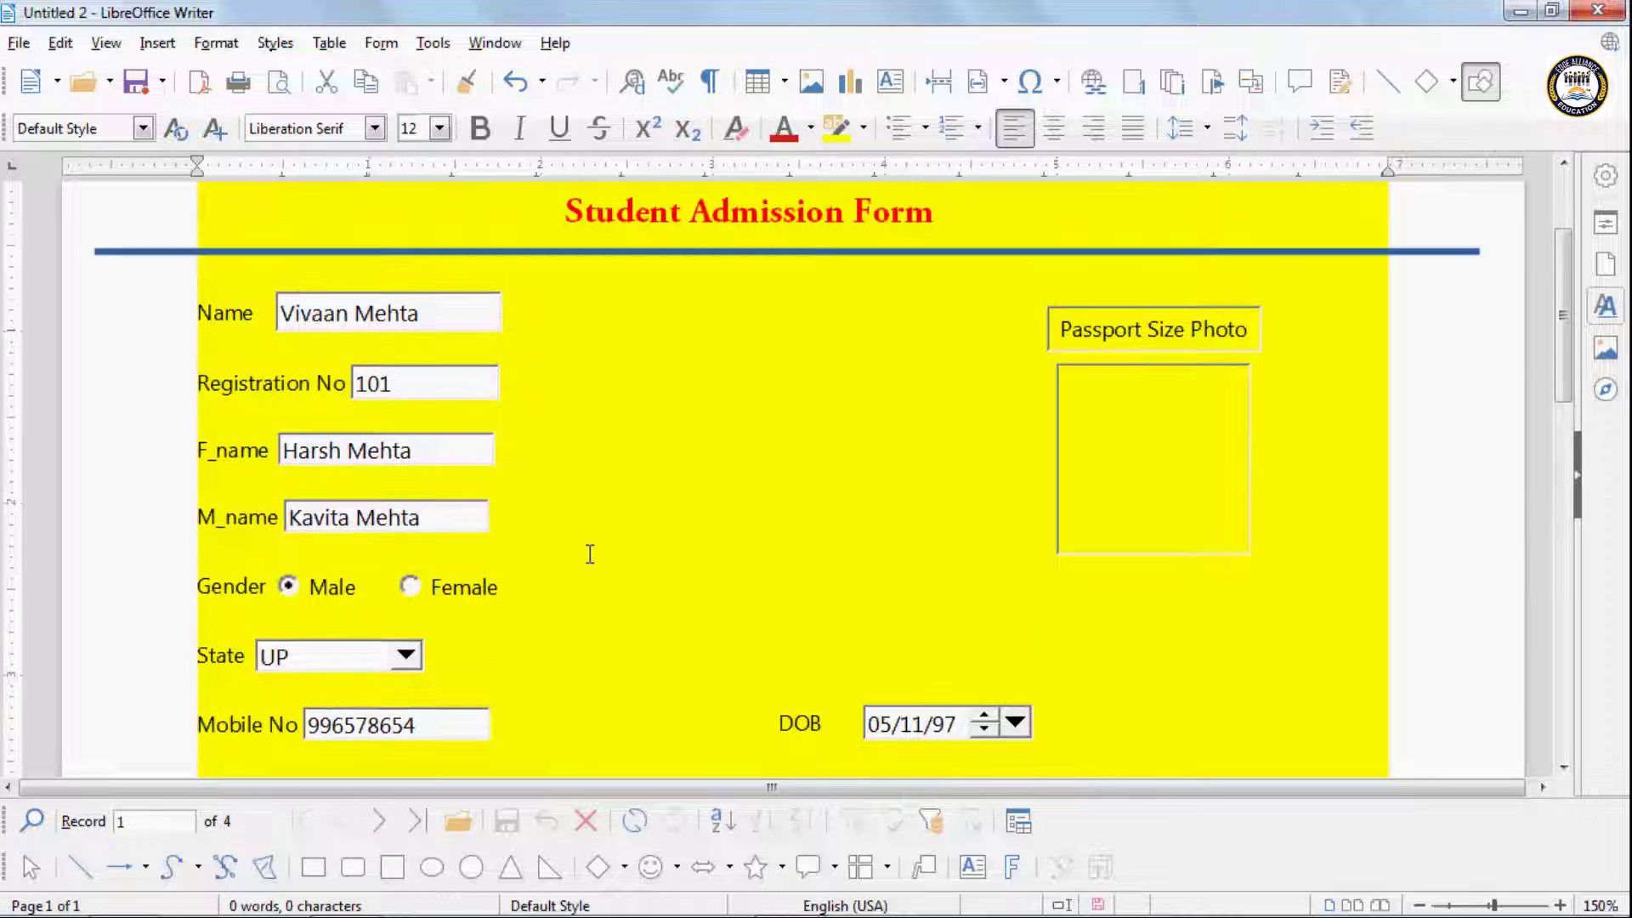
scroll(590, 554, "down", 6)
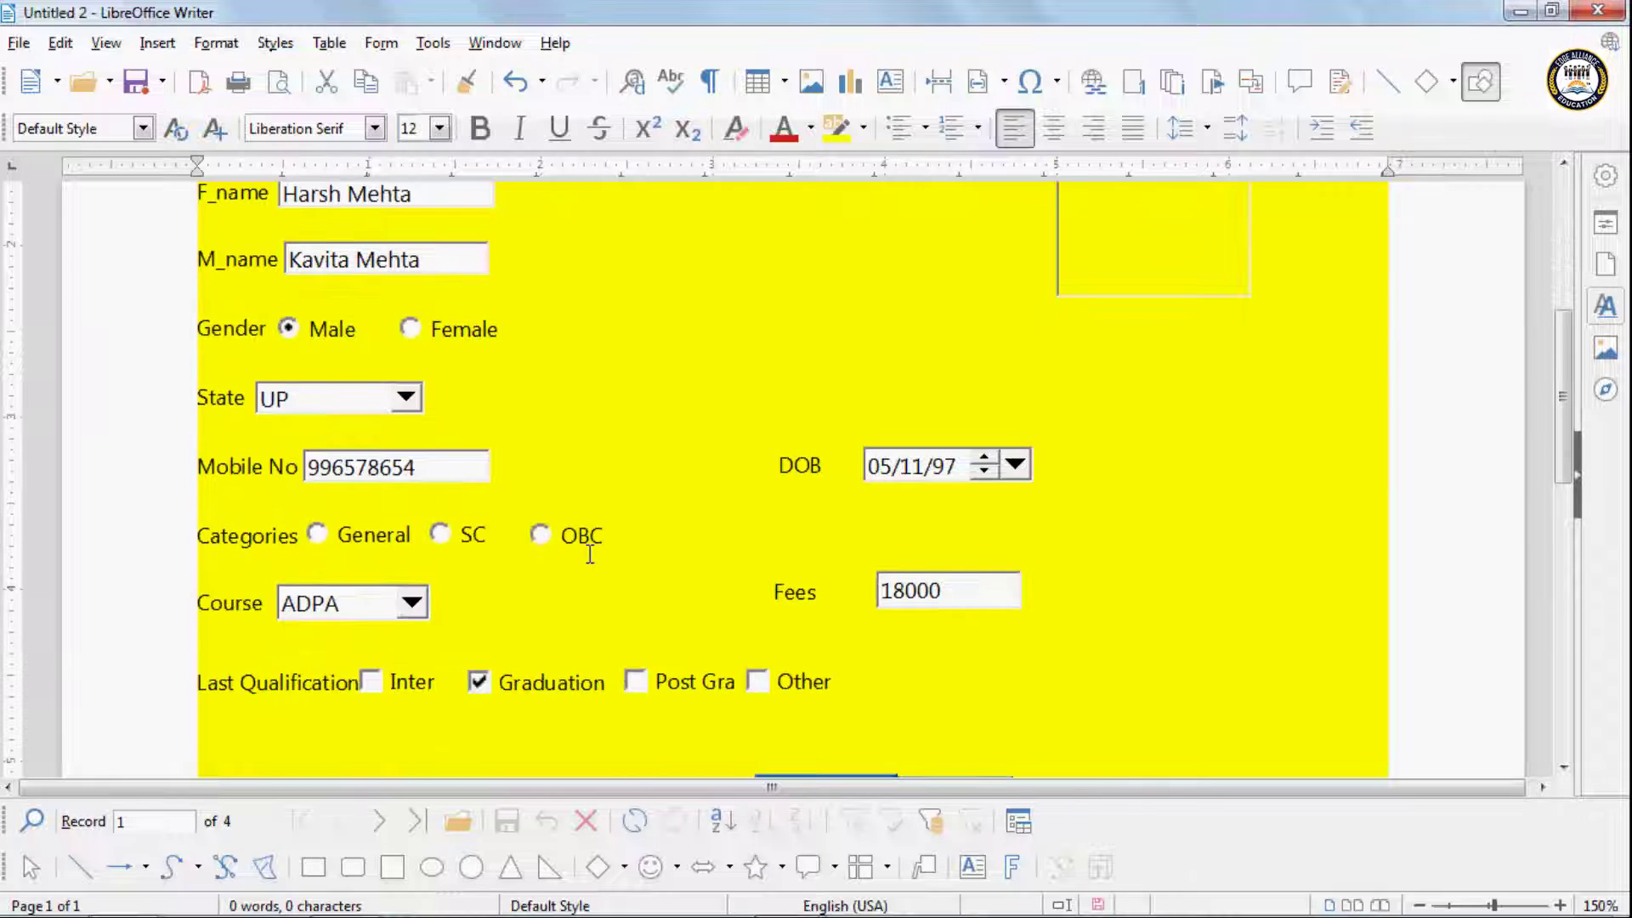
scroll(608, 581, "down", 4)
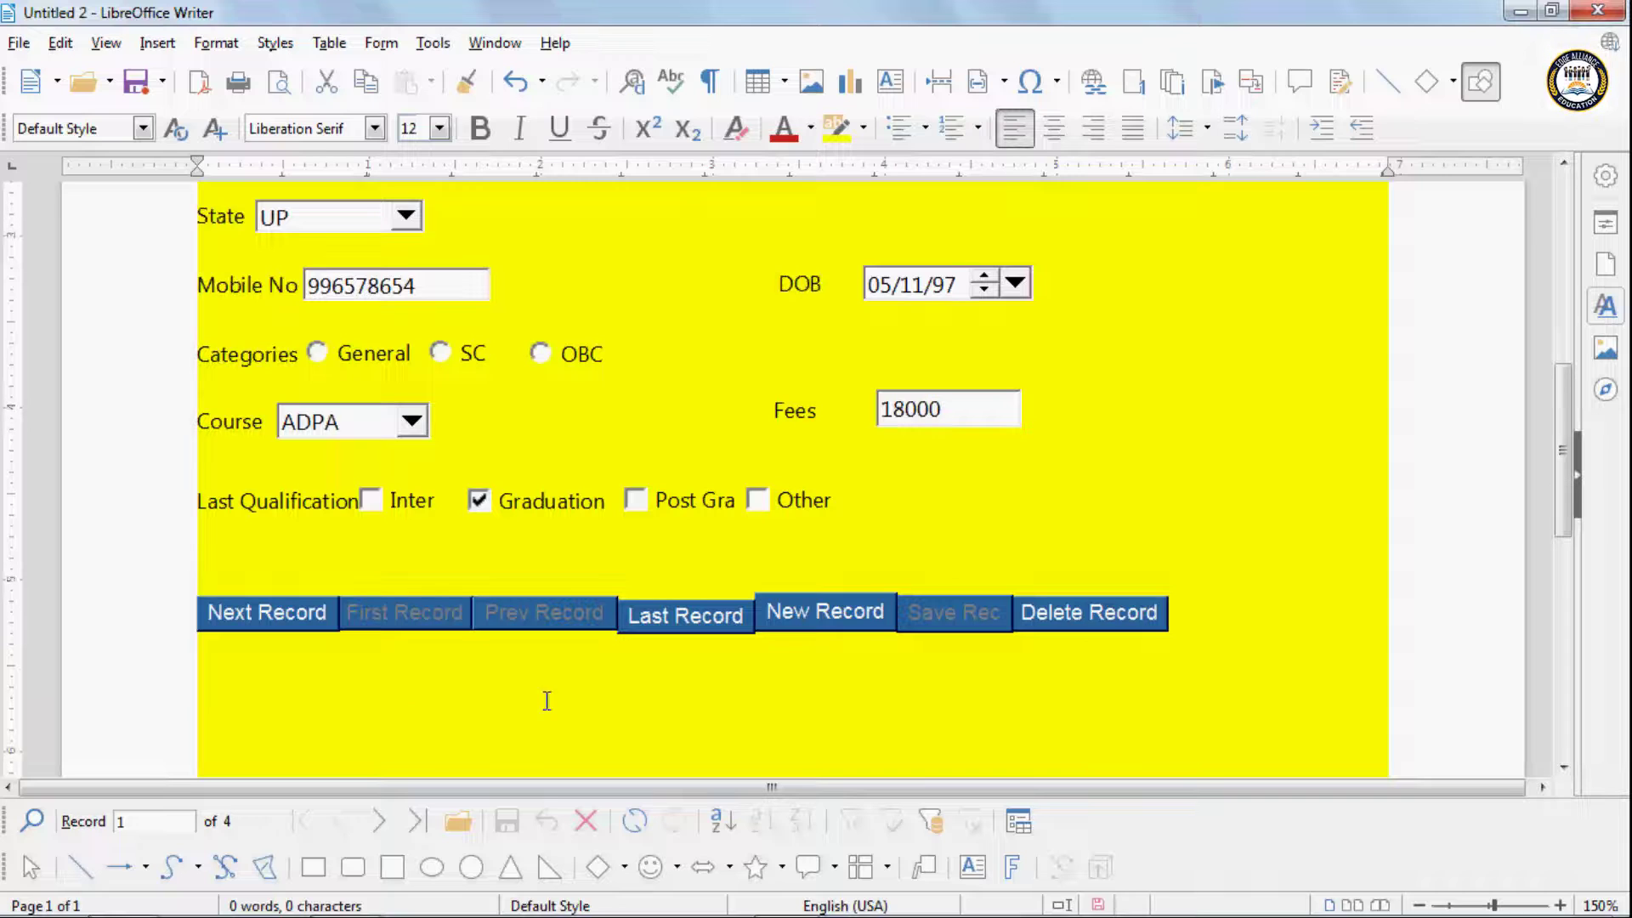
left_click(312, 612)
scroll(474, 554, "up", 6)
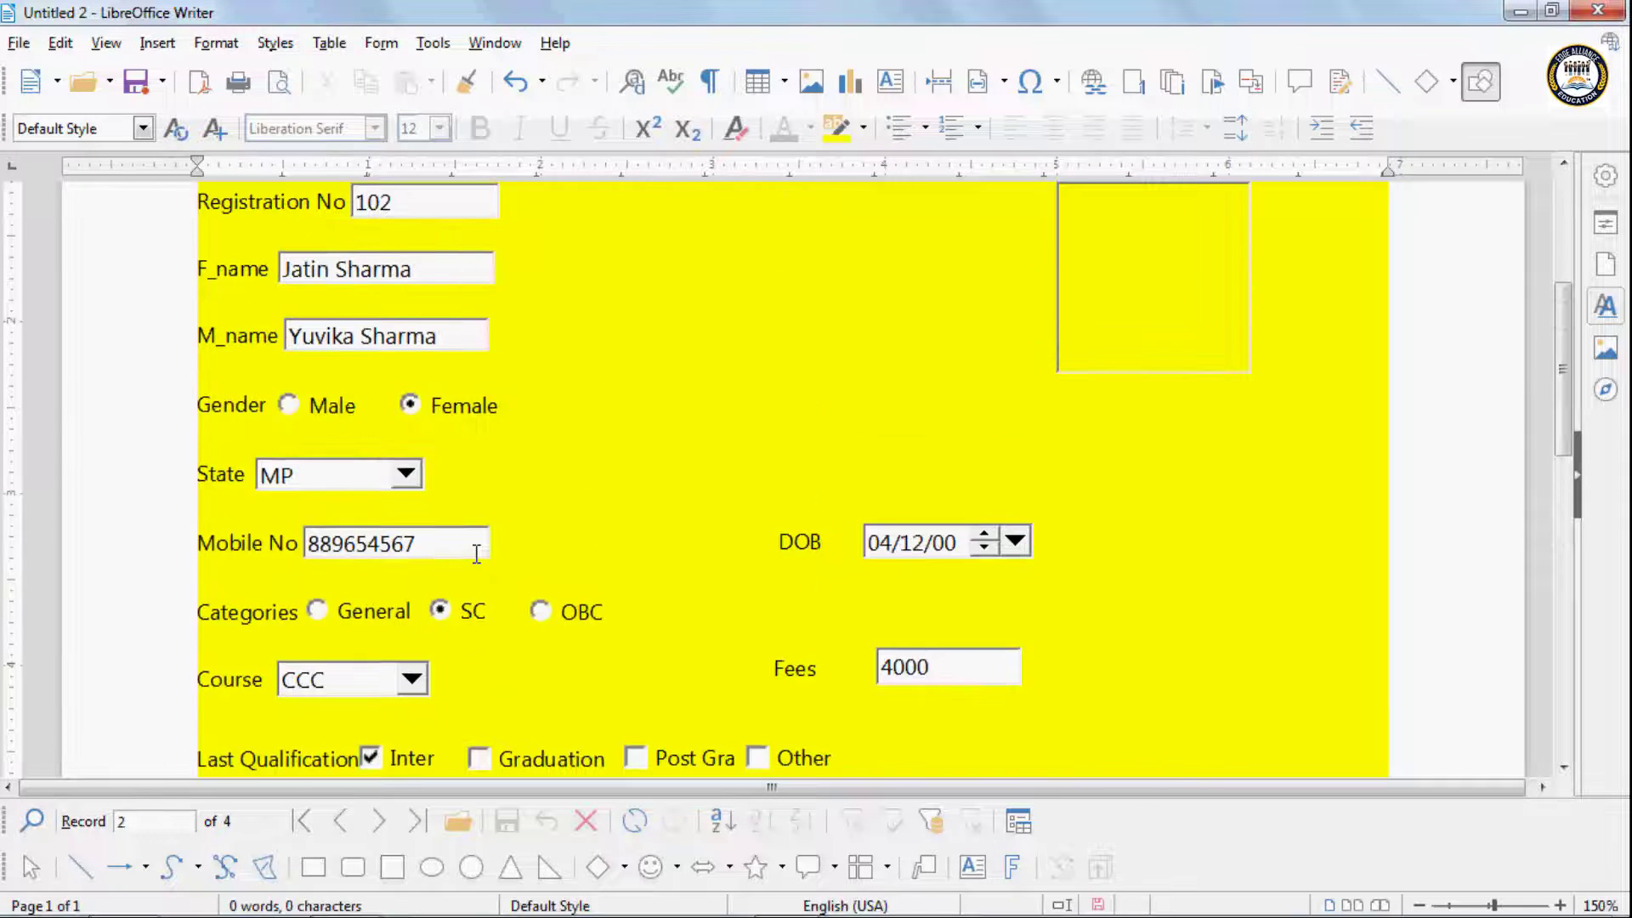
scroll(476, 553, "up", 4)
scroll(477, 553, "down", 8)
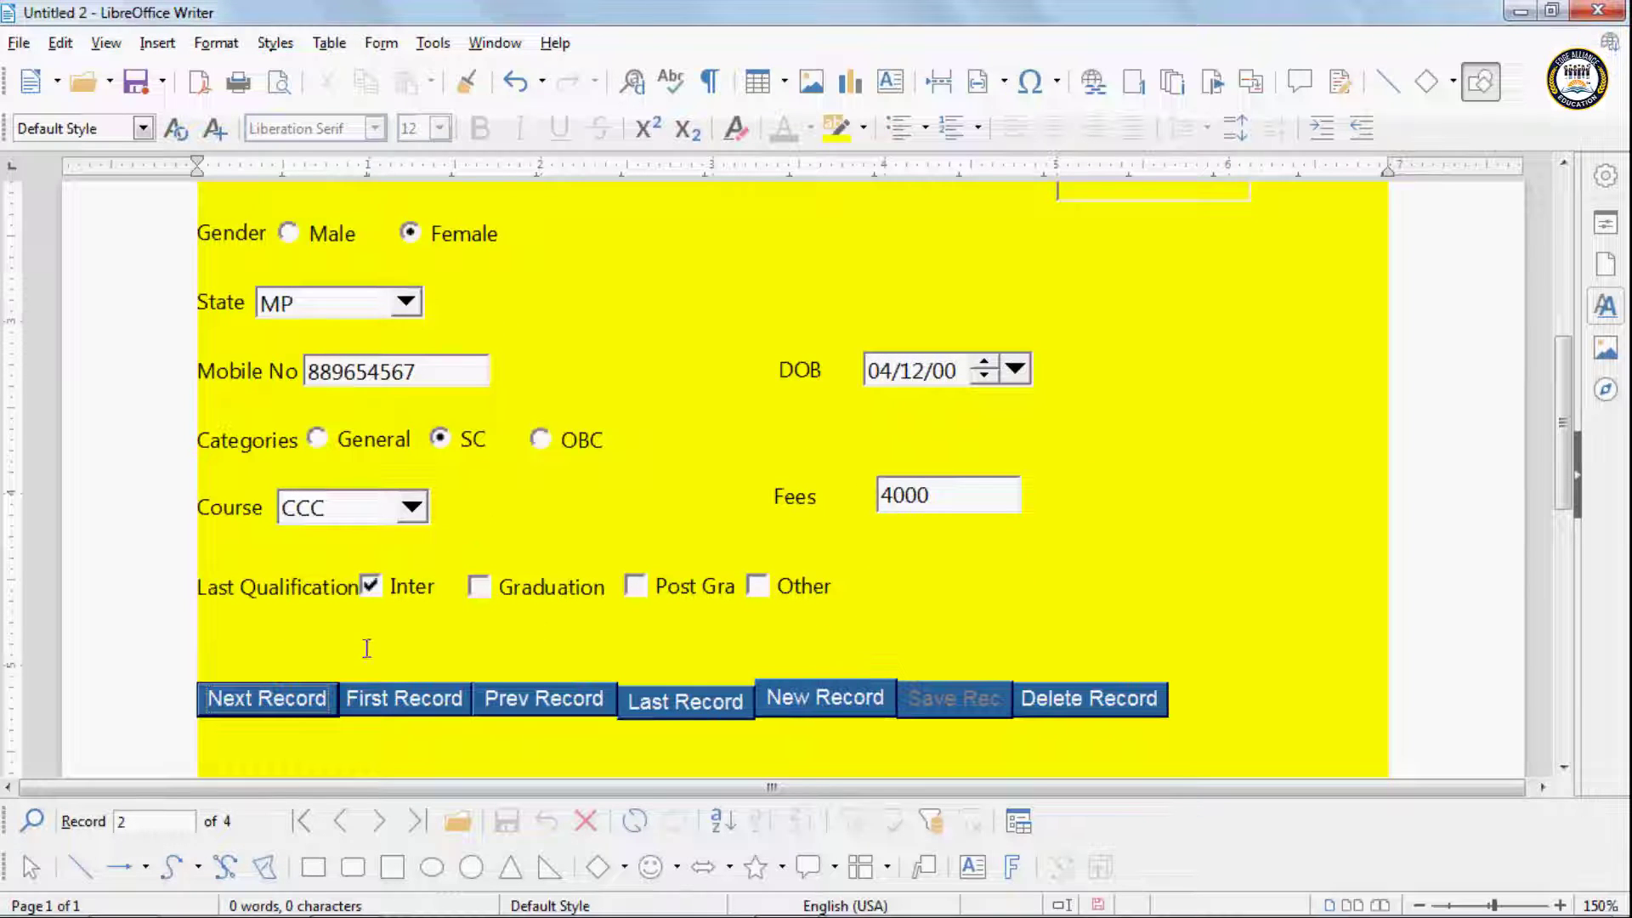
left_click(297, 698)
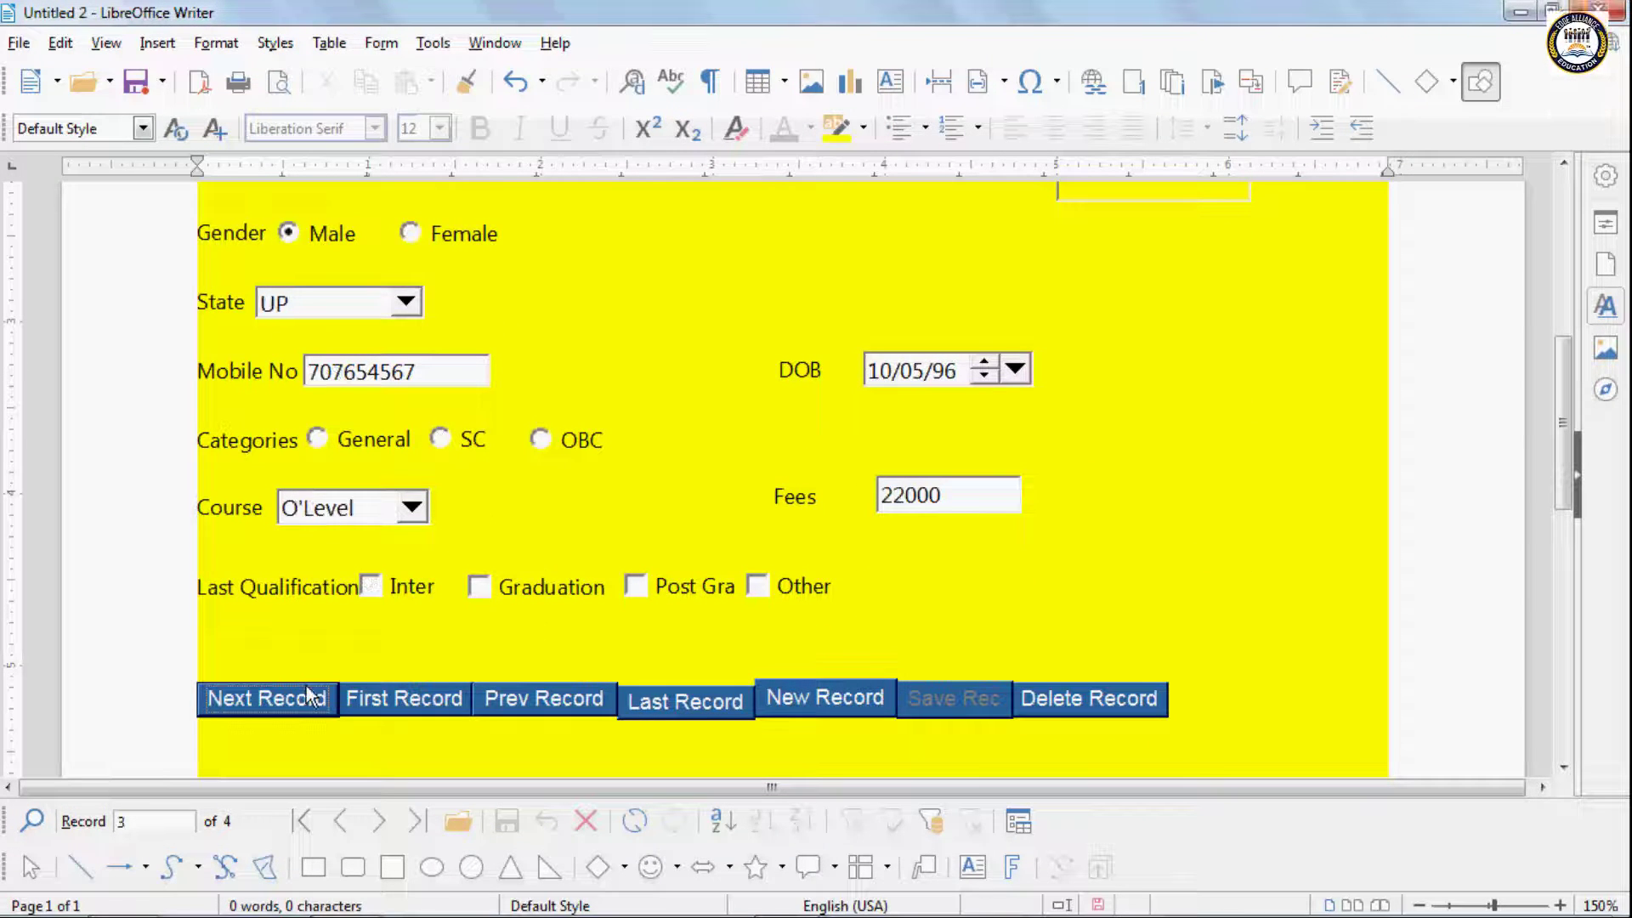
scroll(366, 654, "up", 6)
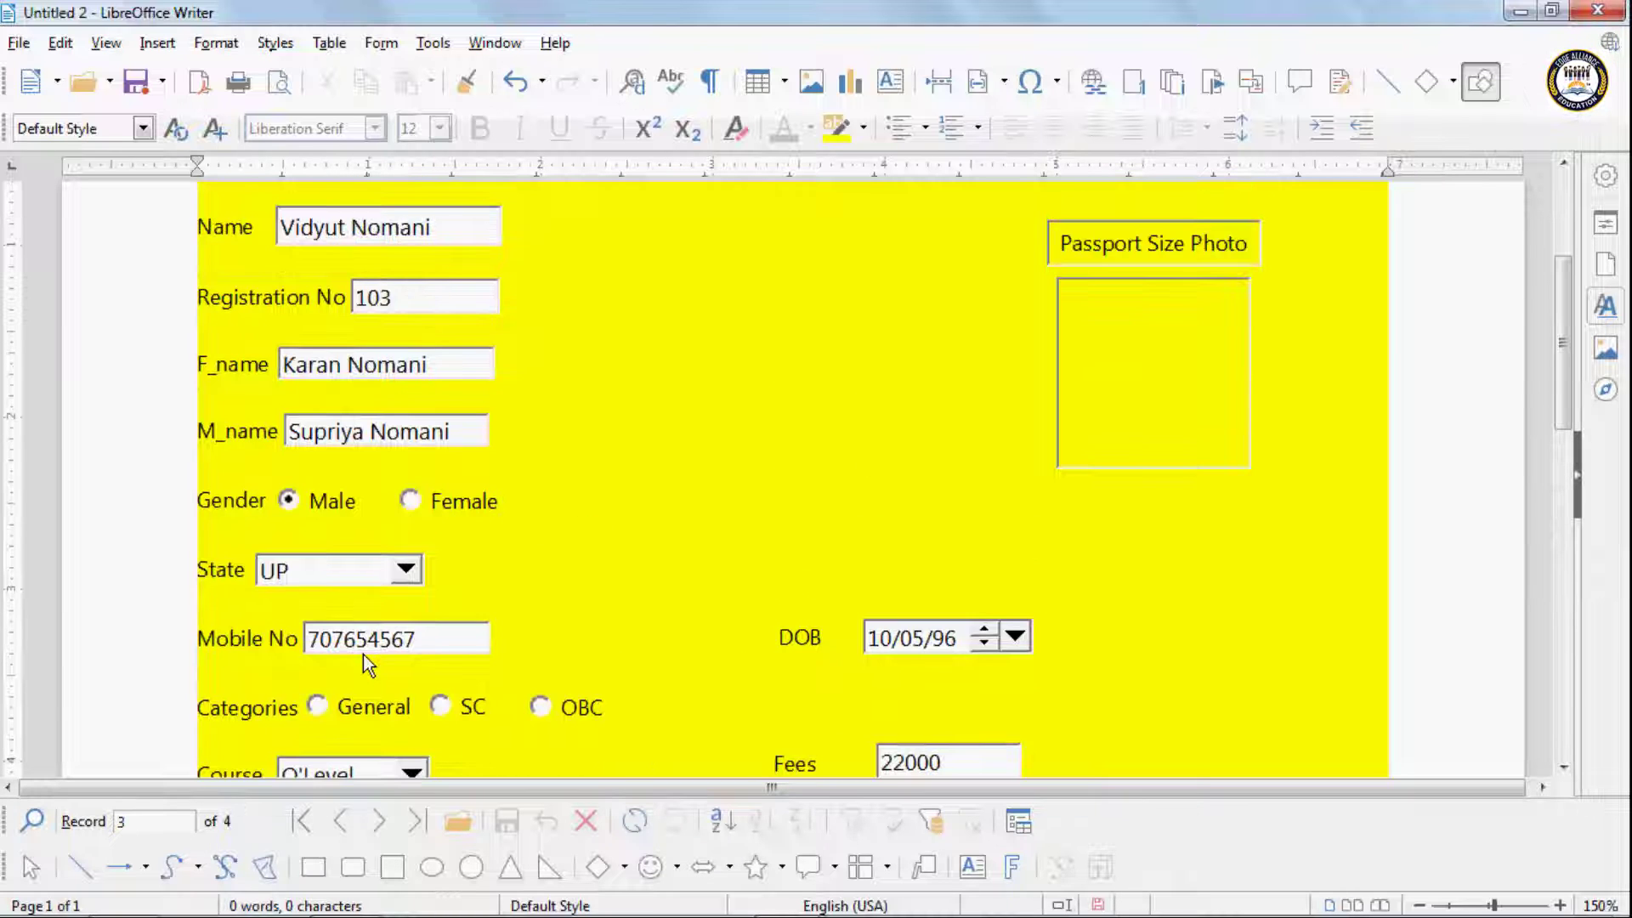
scroll(608, 671, "down", 4)
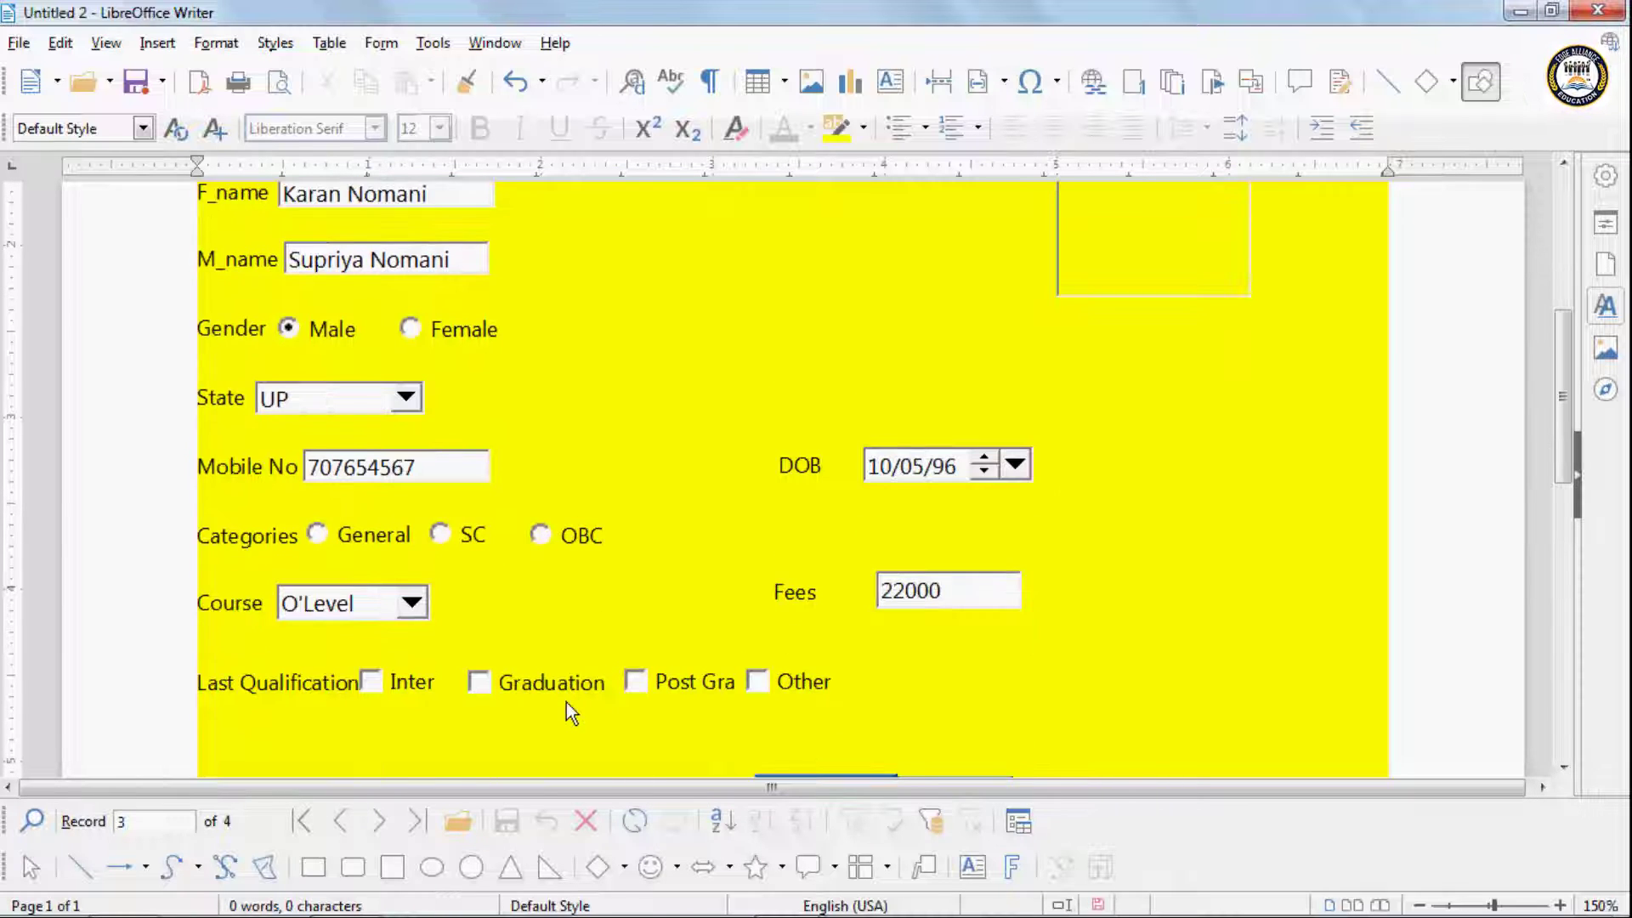
scroll(547, 711, "down", 2)
left_click(270, 705)
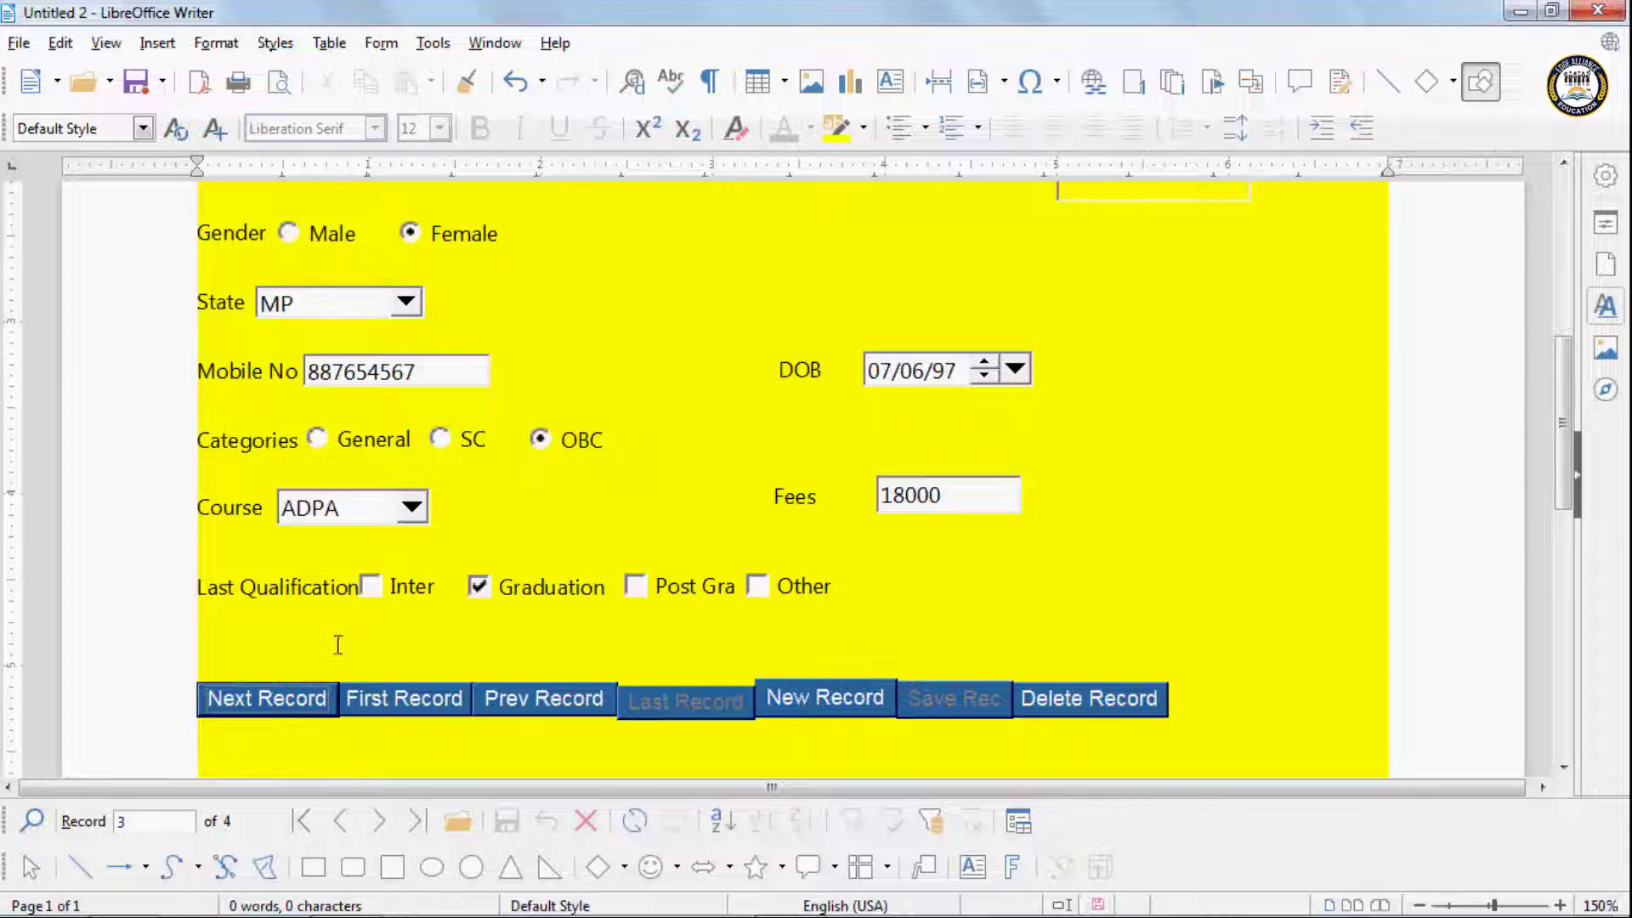
Step: Go back twice to record 2 with Prev Record, then jump to the first record
scroll(430, 559, "up", 8)
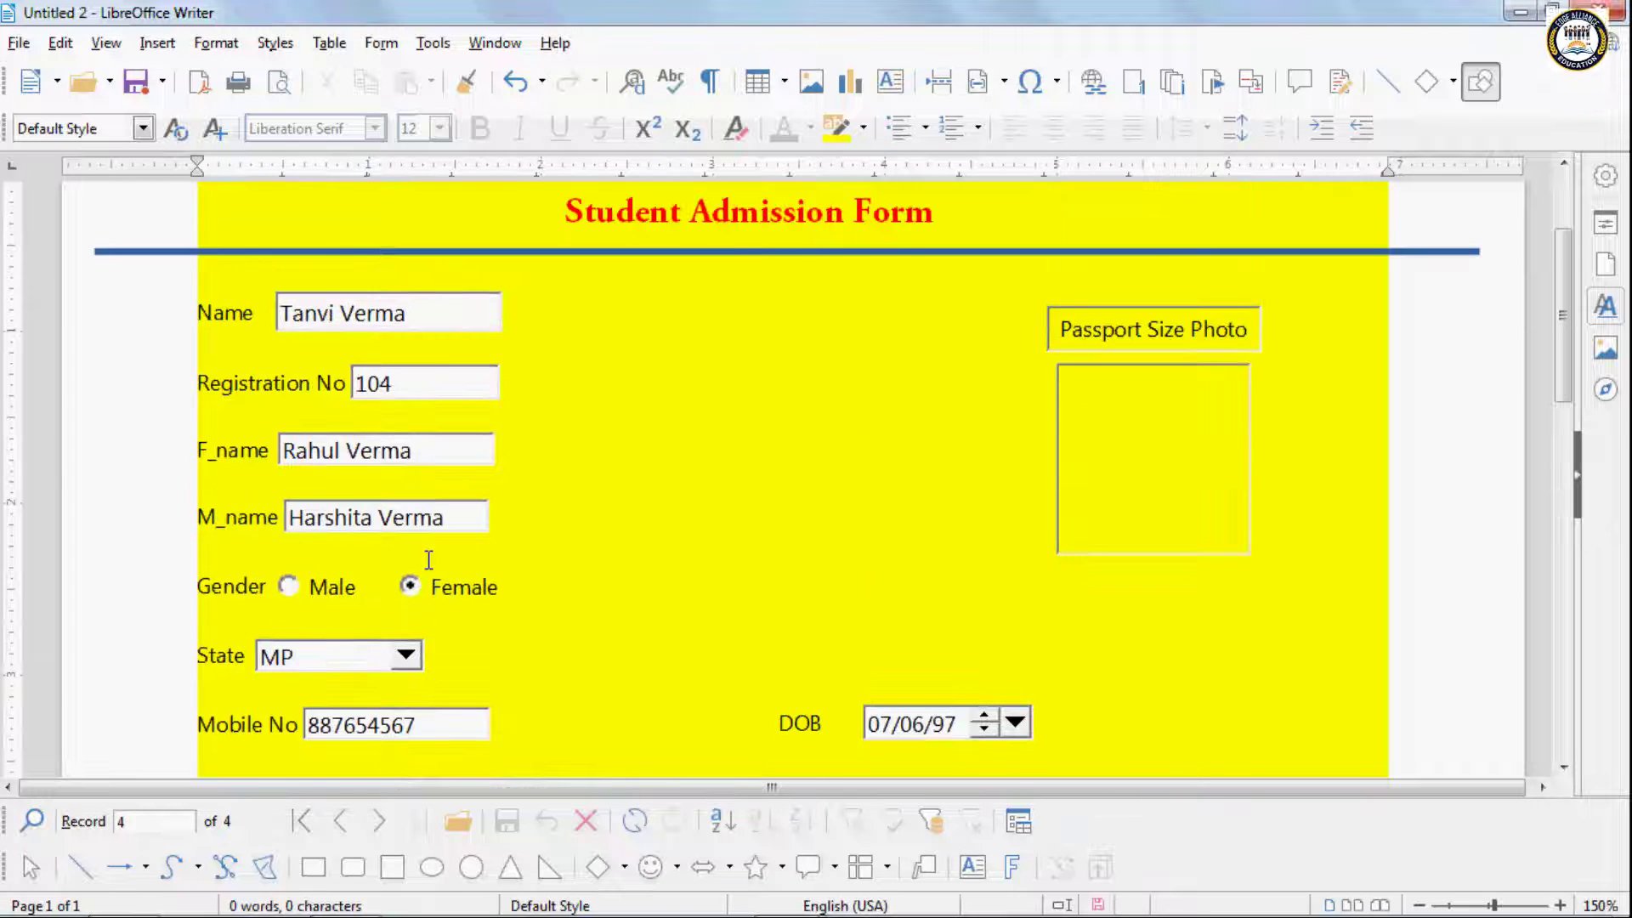
scroll(429, 559, "down", 10)
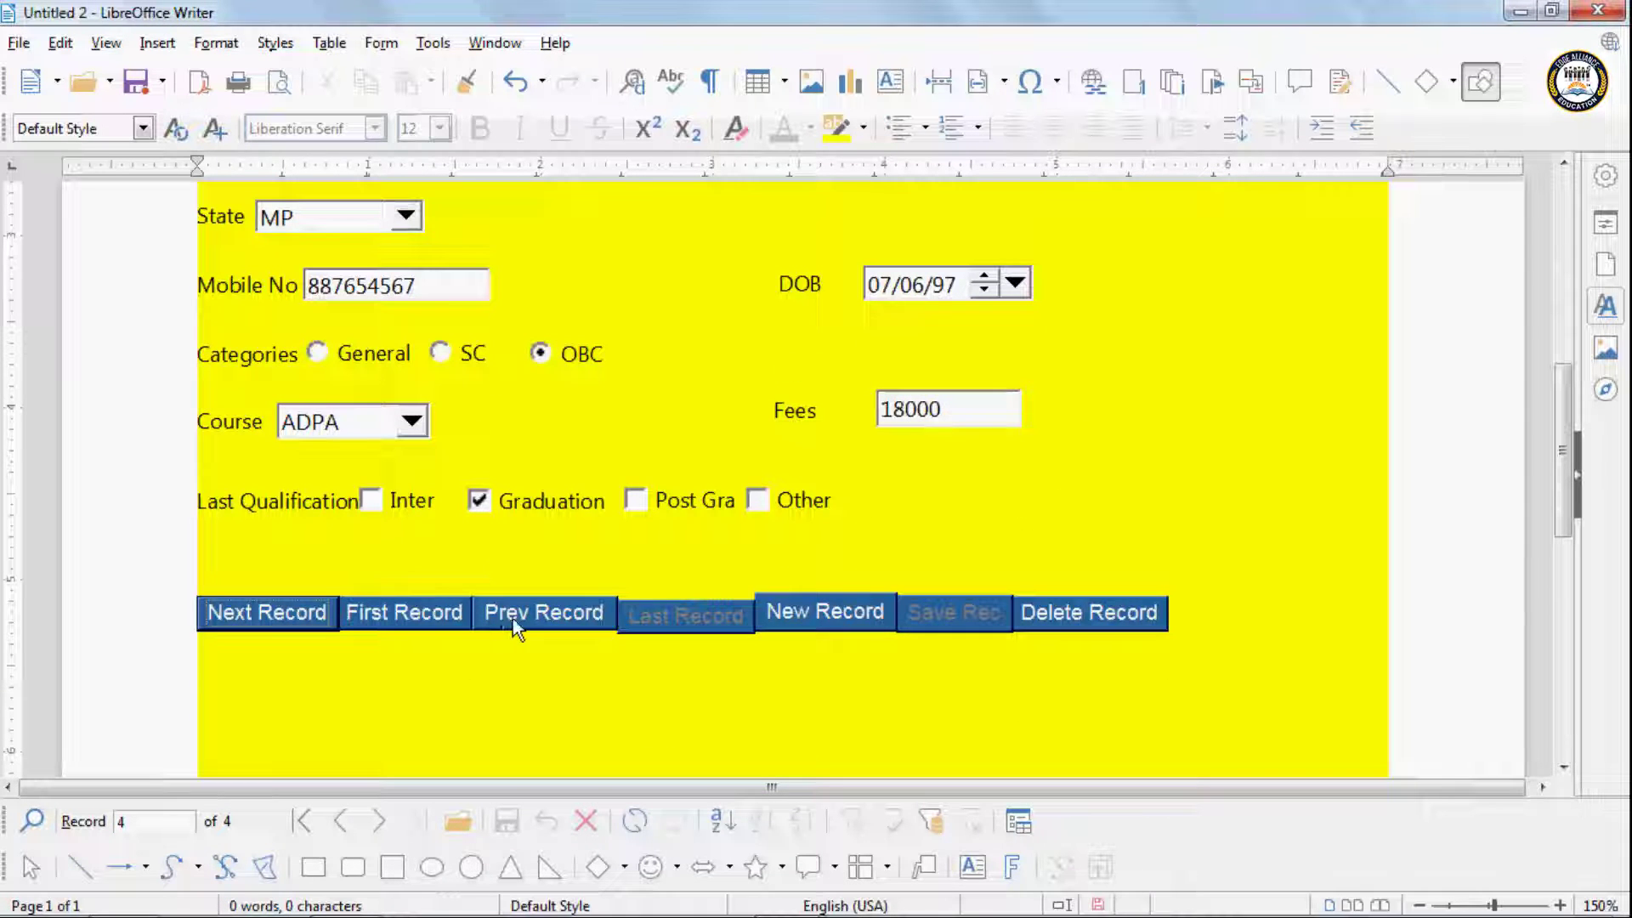
left_click(516, 627)
left_click(525, 629)
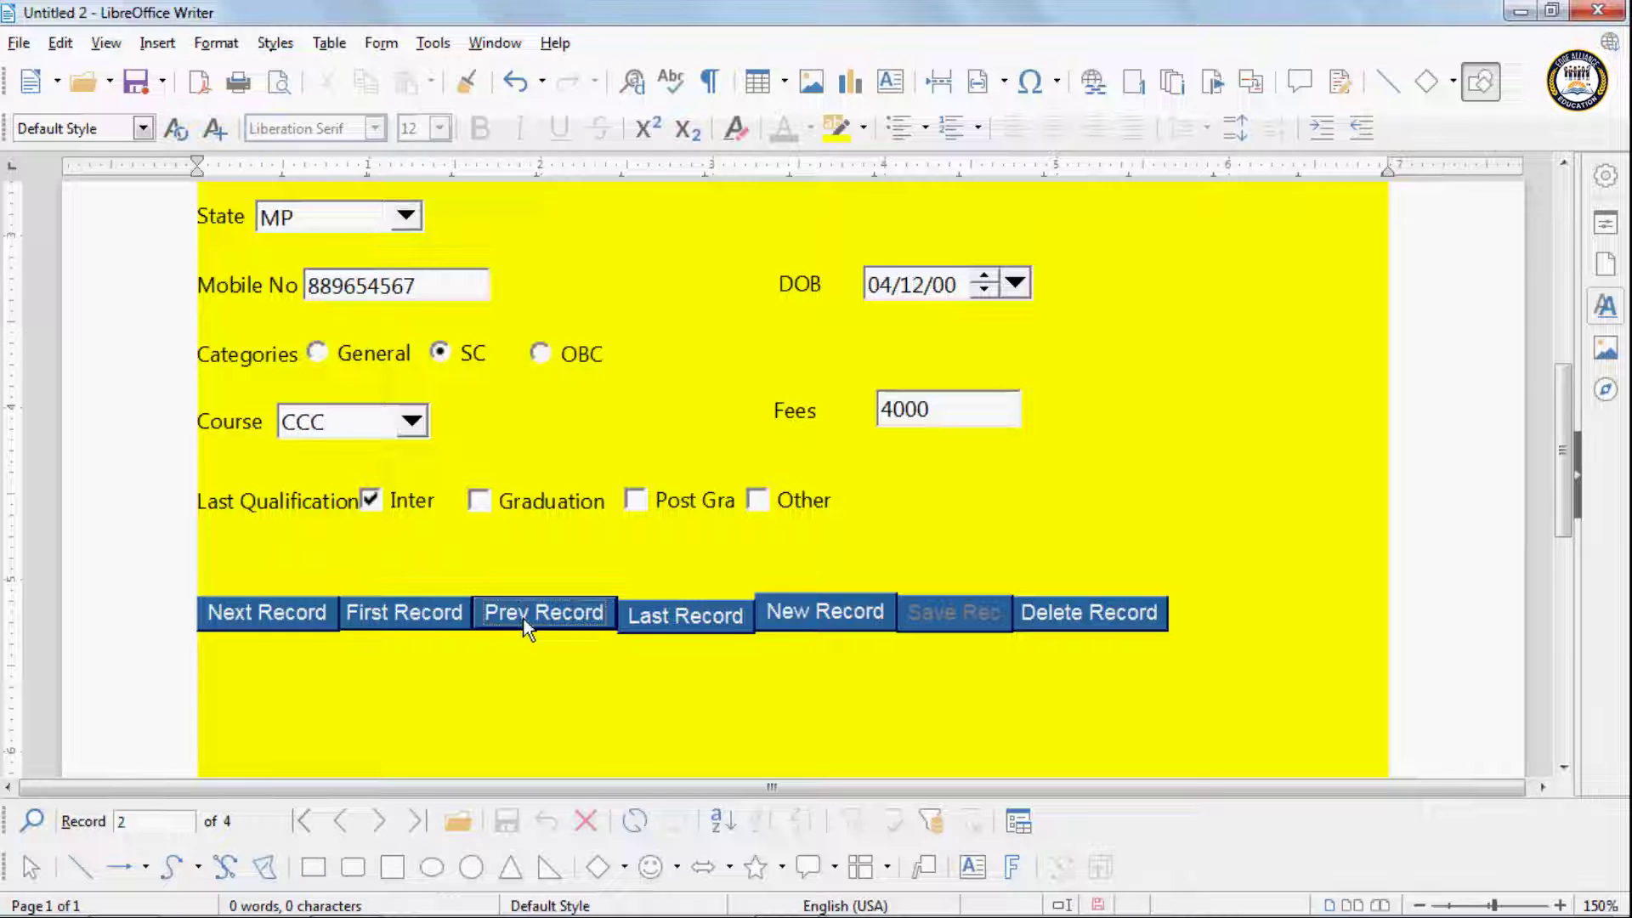
left_click(396, 614)
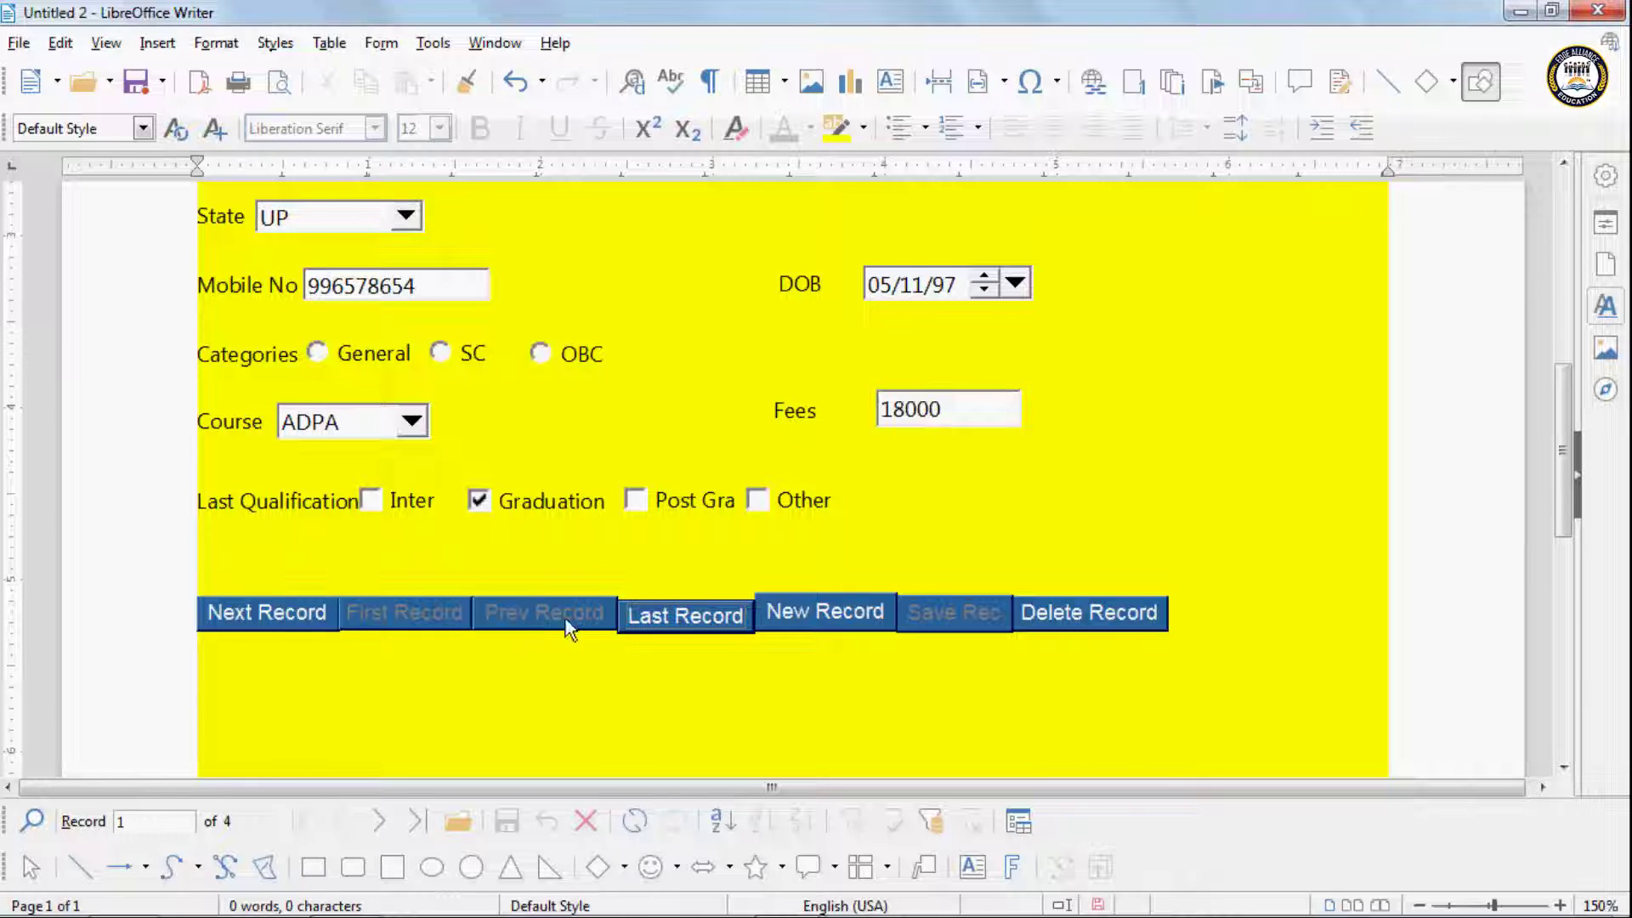
Step: Jump to the last student record with the Last Record button
scroll(586, 646, "up", 6)
scroll(620, 679, "up", 2)
scroll(858, 790, "down", 1)
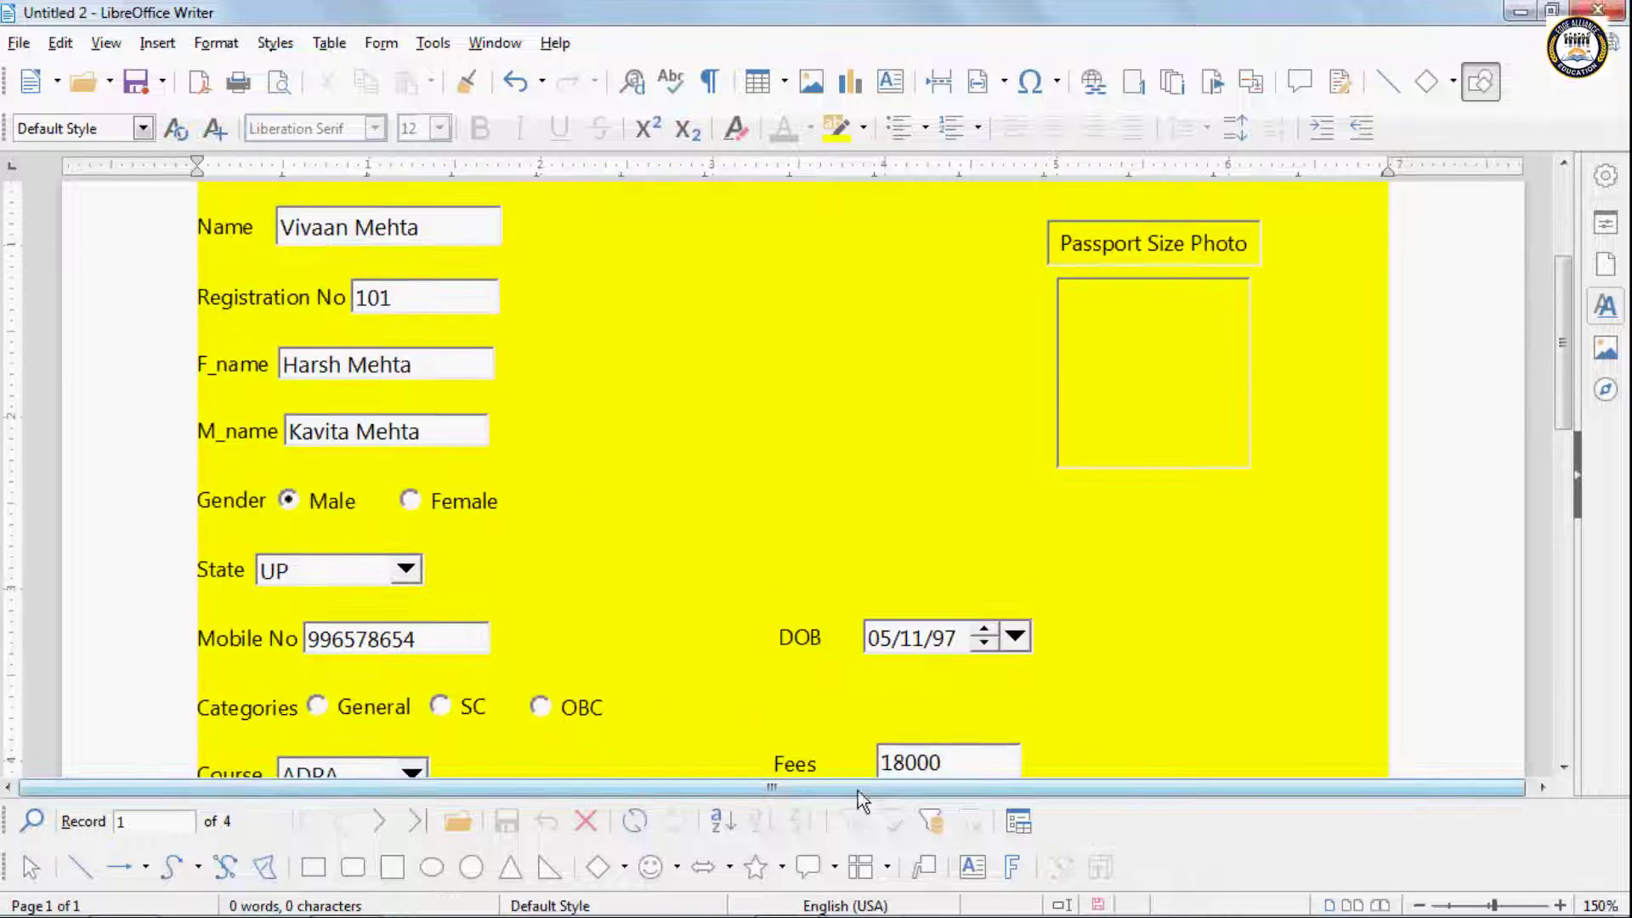
scroll(1040, 742, "down", 2)
scroll(886, 718, "down", 2)
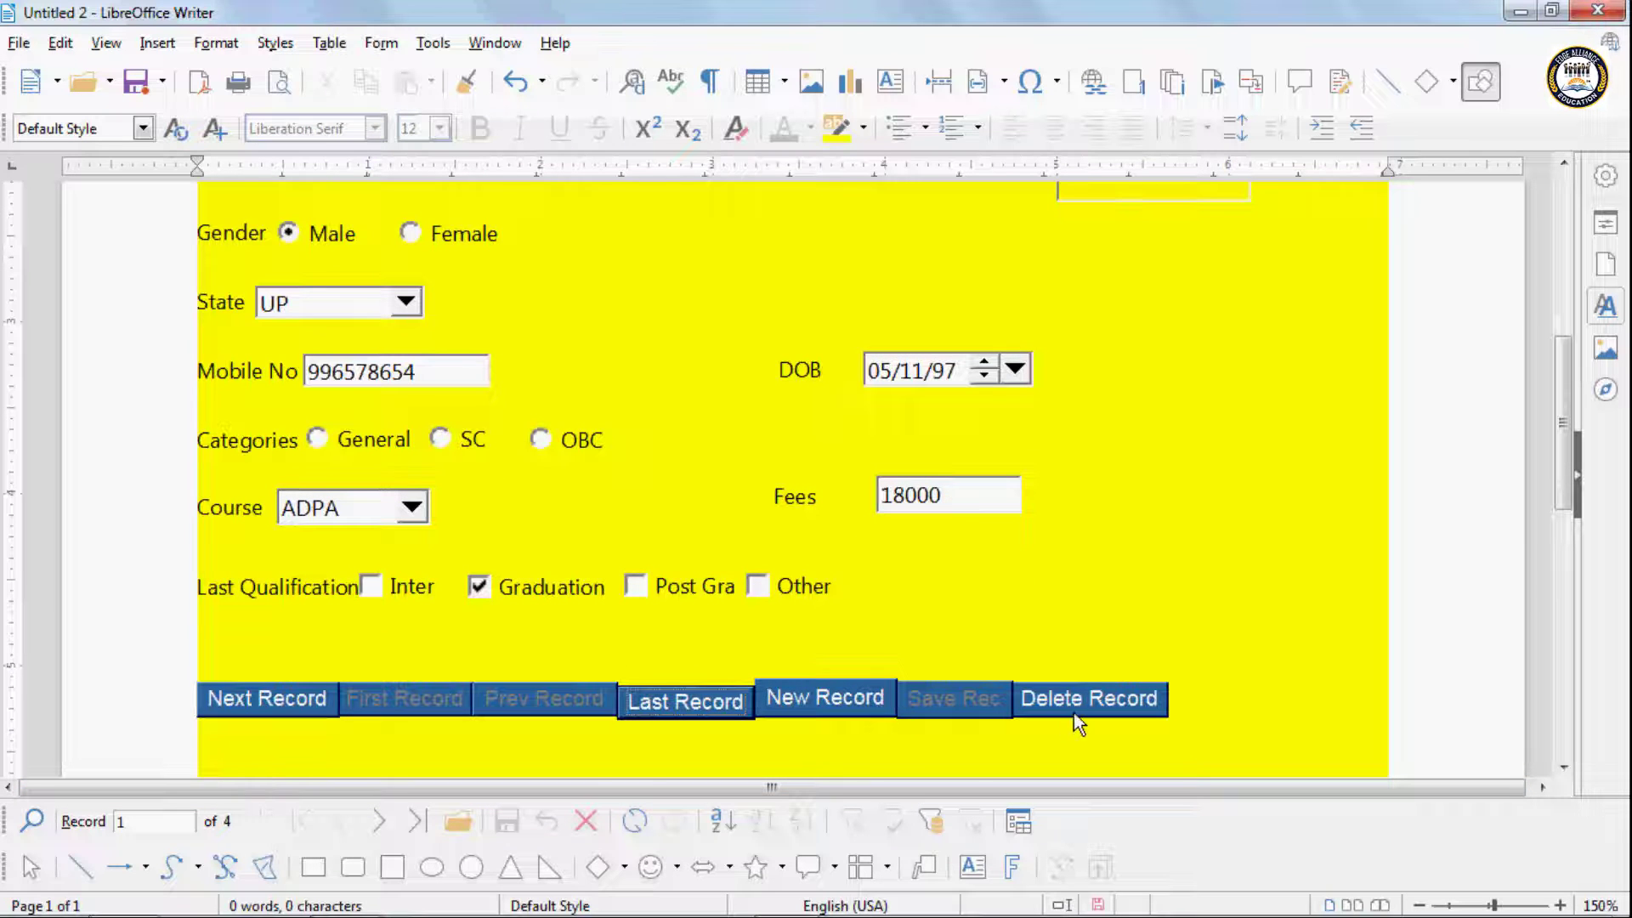
left_click(741, 699)
Step: Start a blank fifth record with the New Record button
scroll(627, 602, "up", 4)
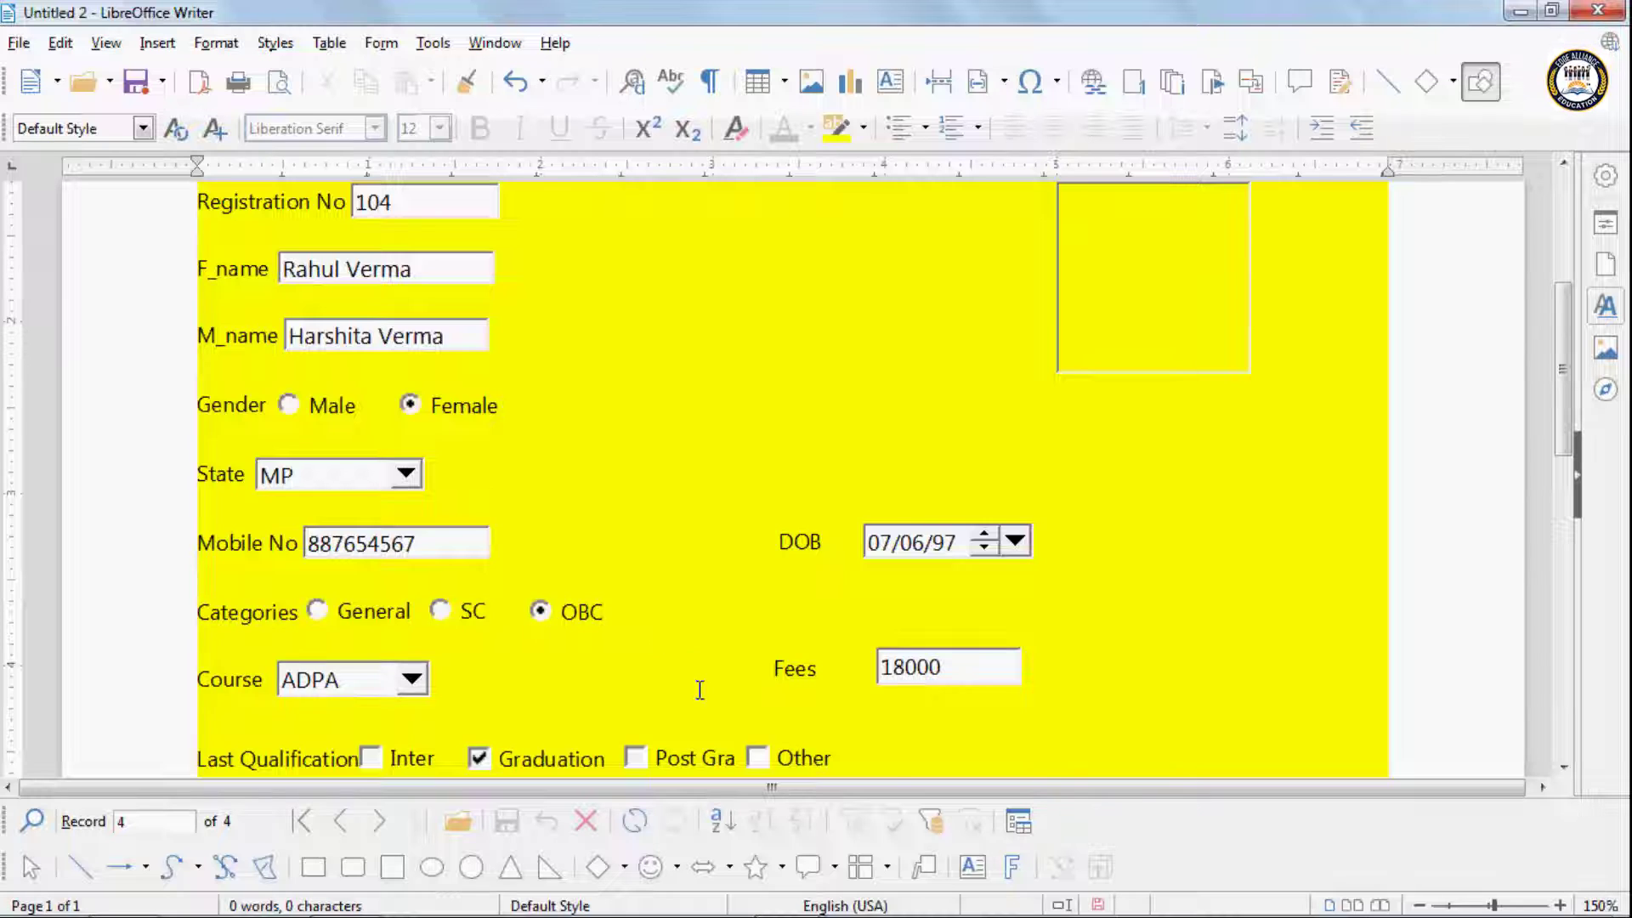
scroll(700, 690, "down", 3)
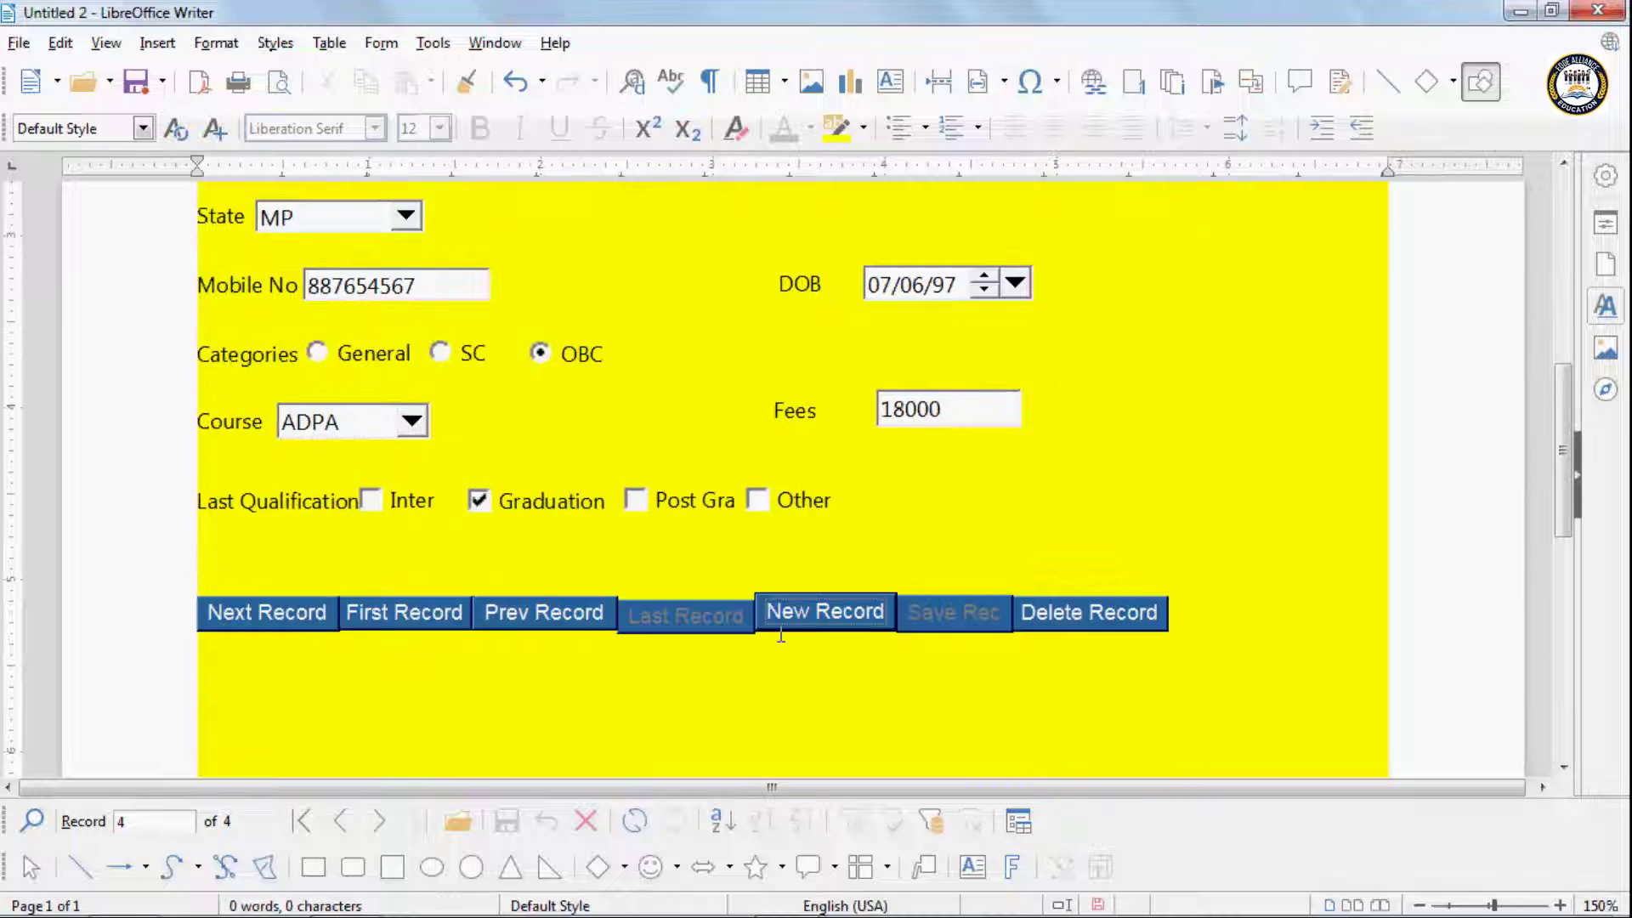
left_click(823, 613)
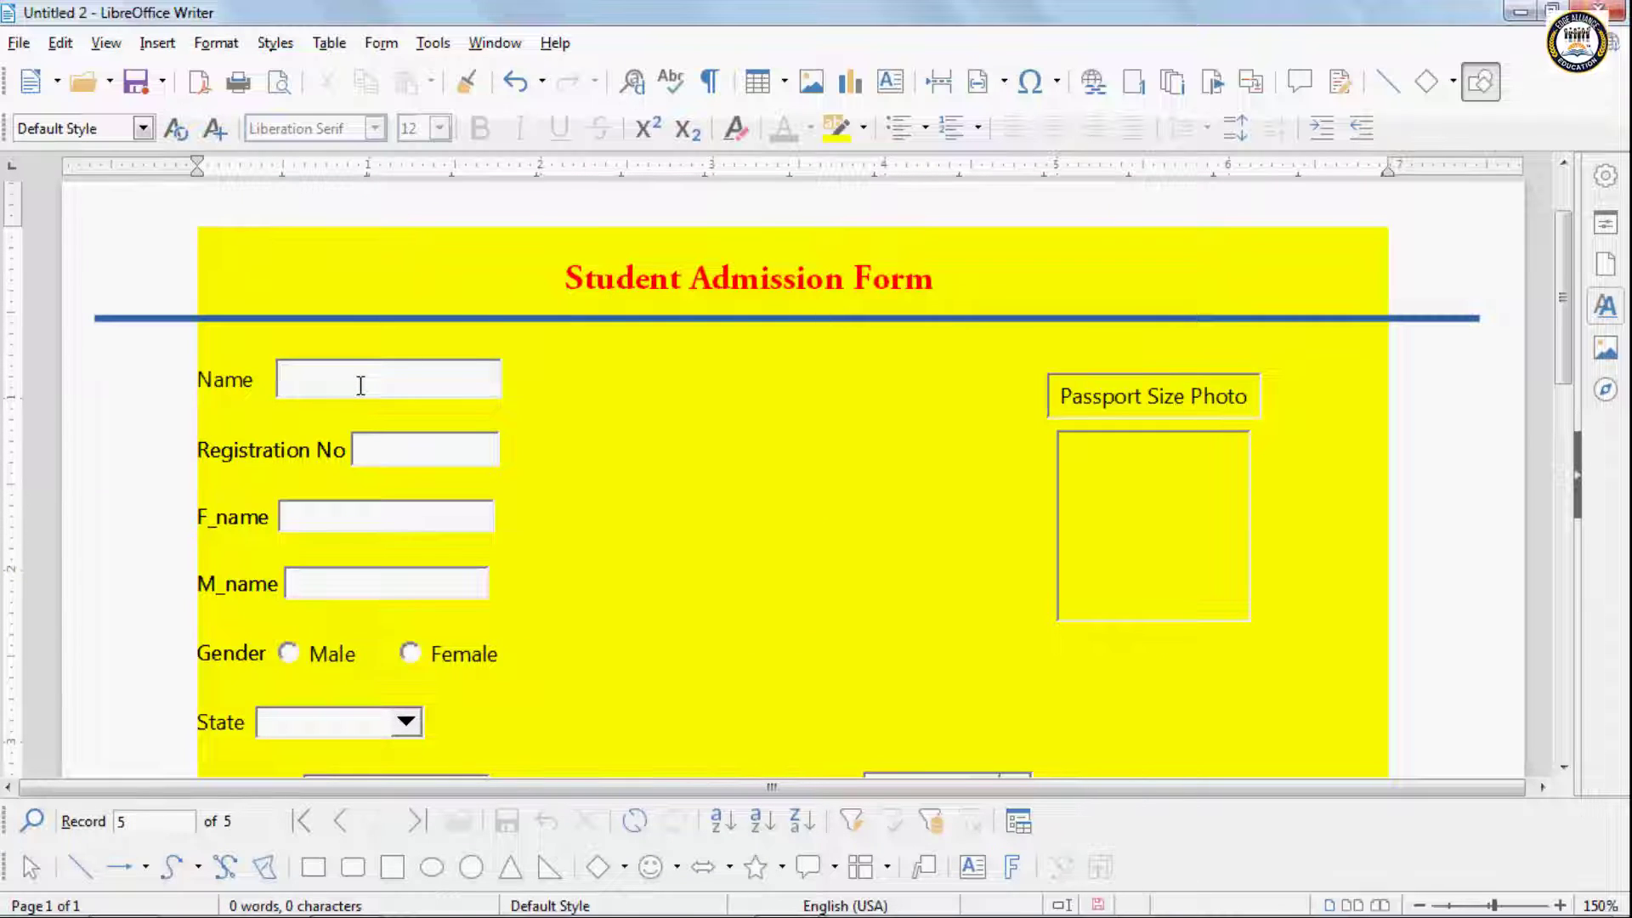
Step: Enter the student's full name and registration number 105 on record 5
type("Pat")
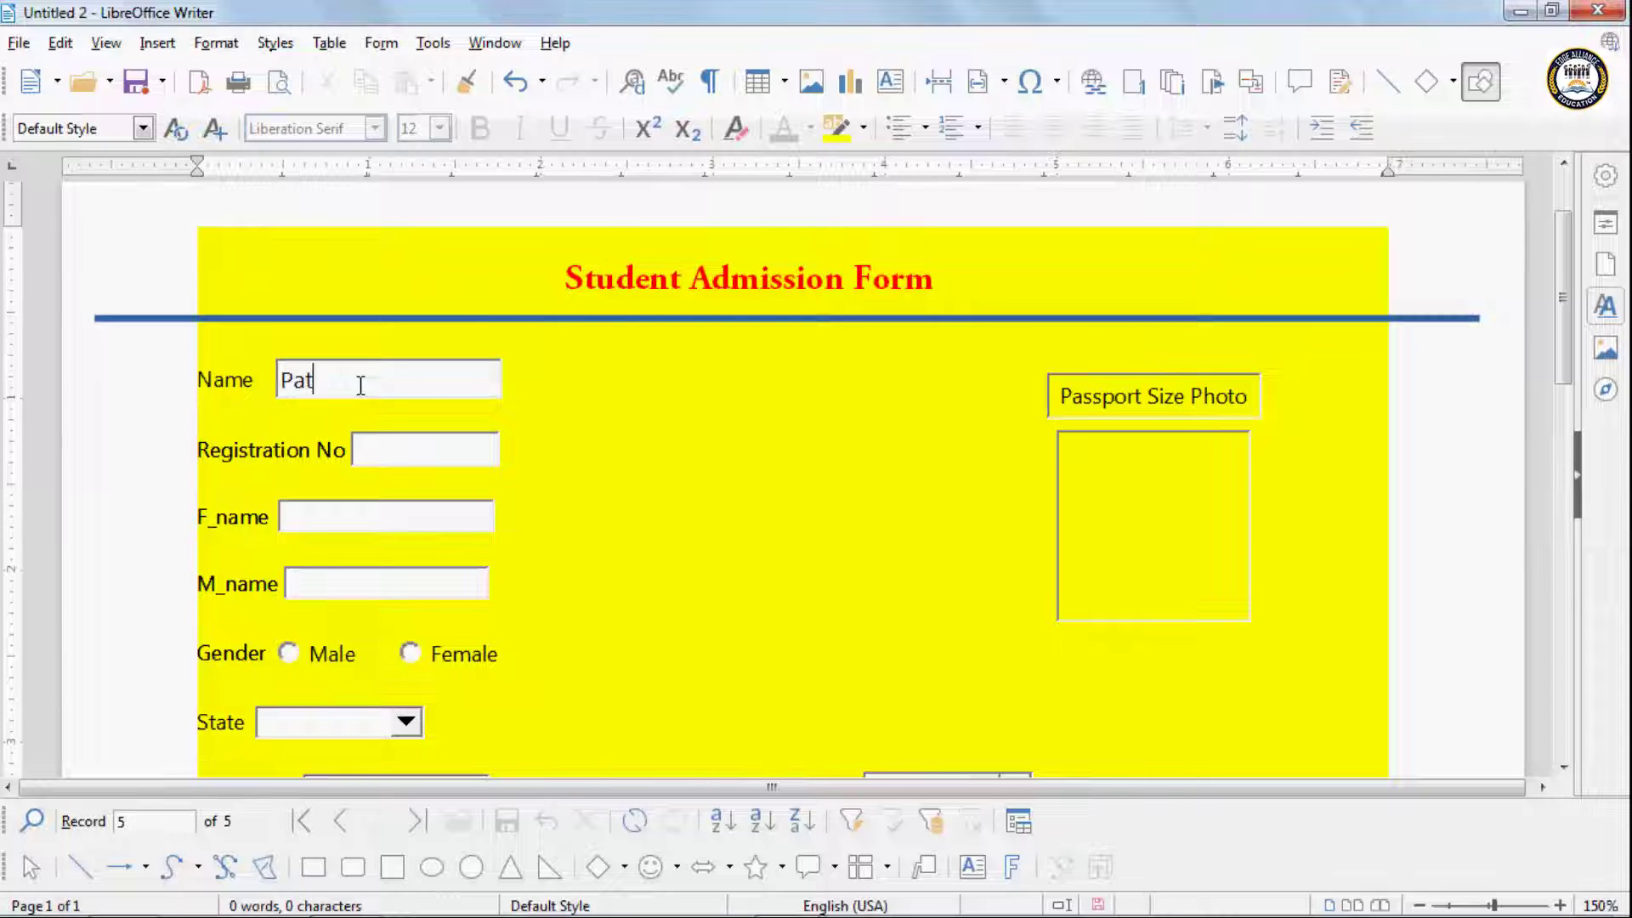
type("yal ")
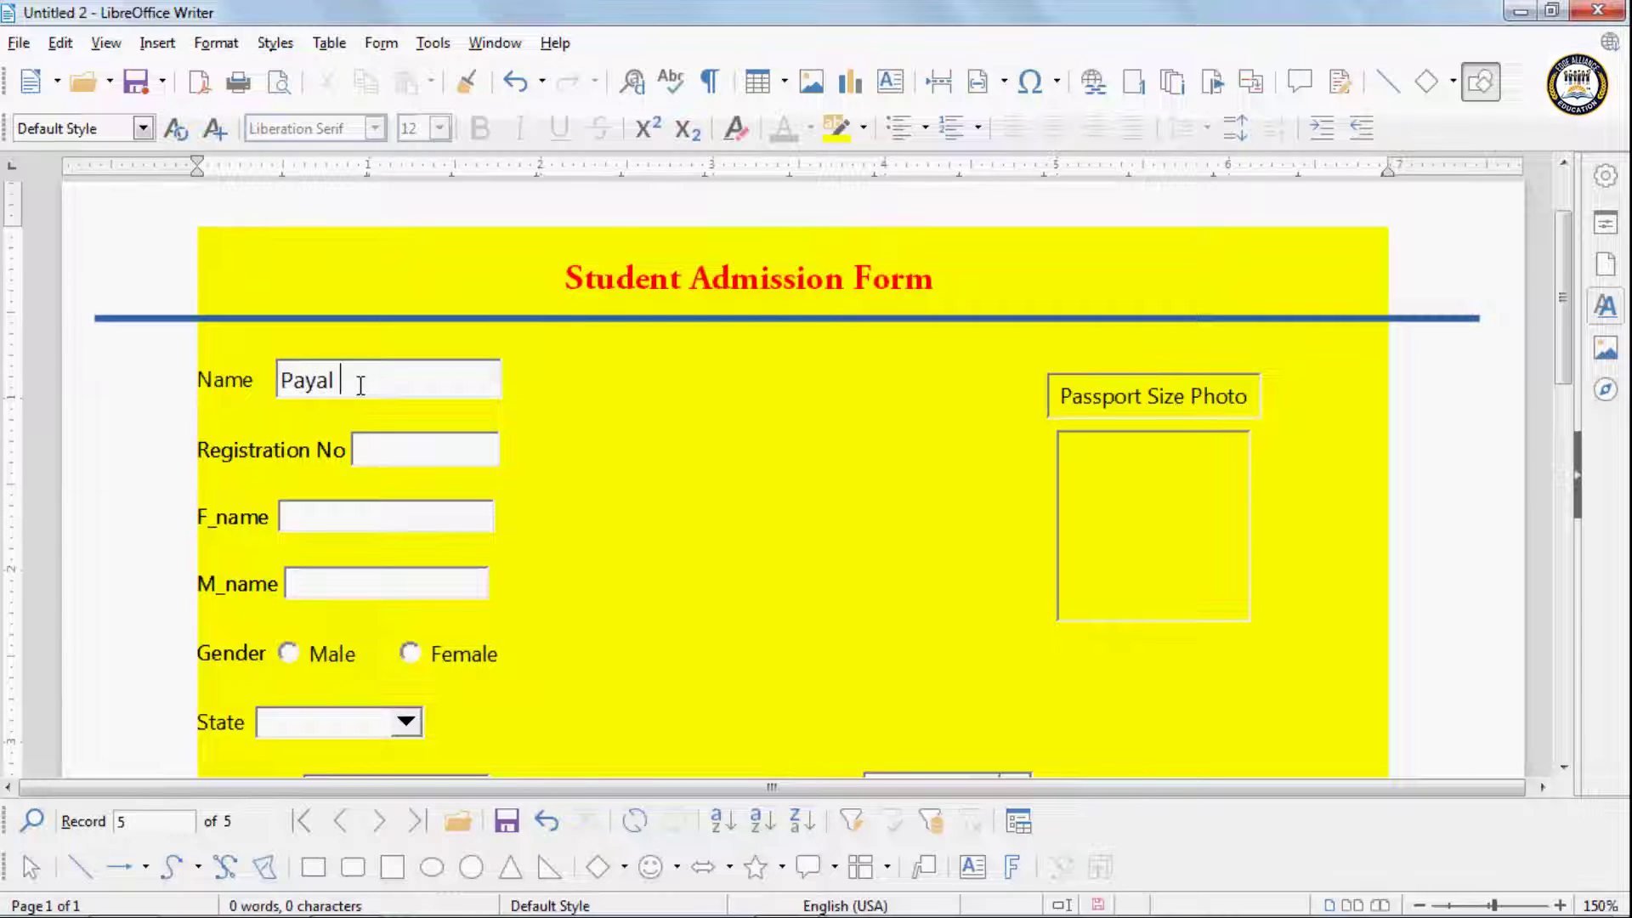
type("Rastog")
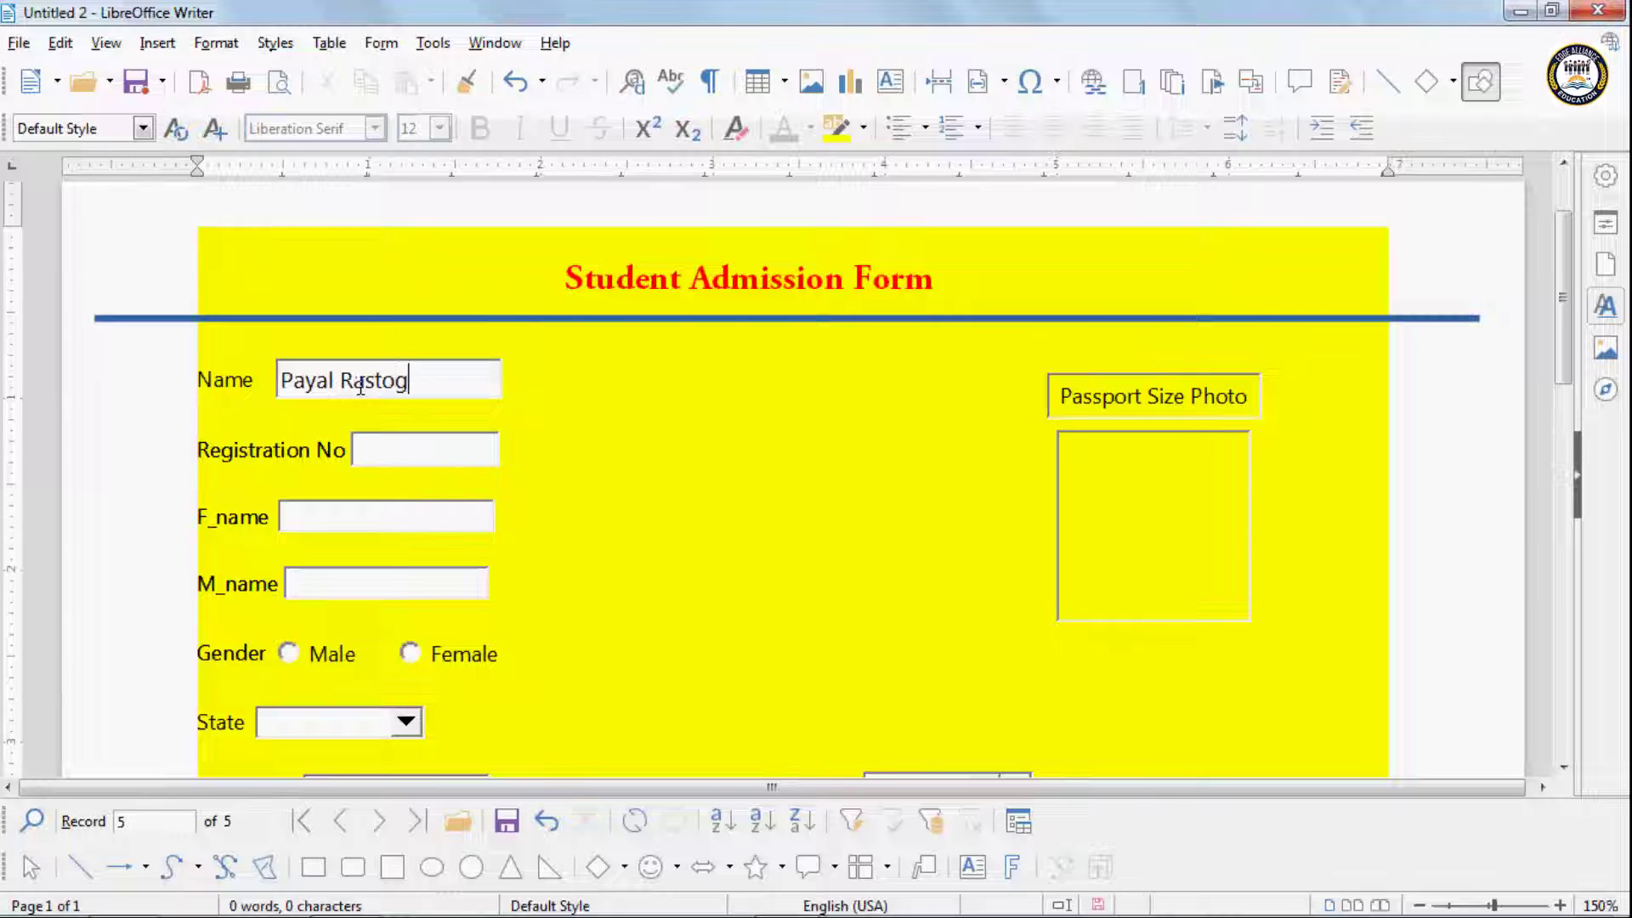
type("i")
left_click(401, 457)
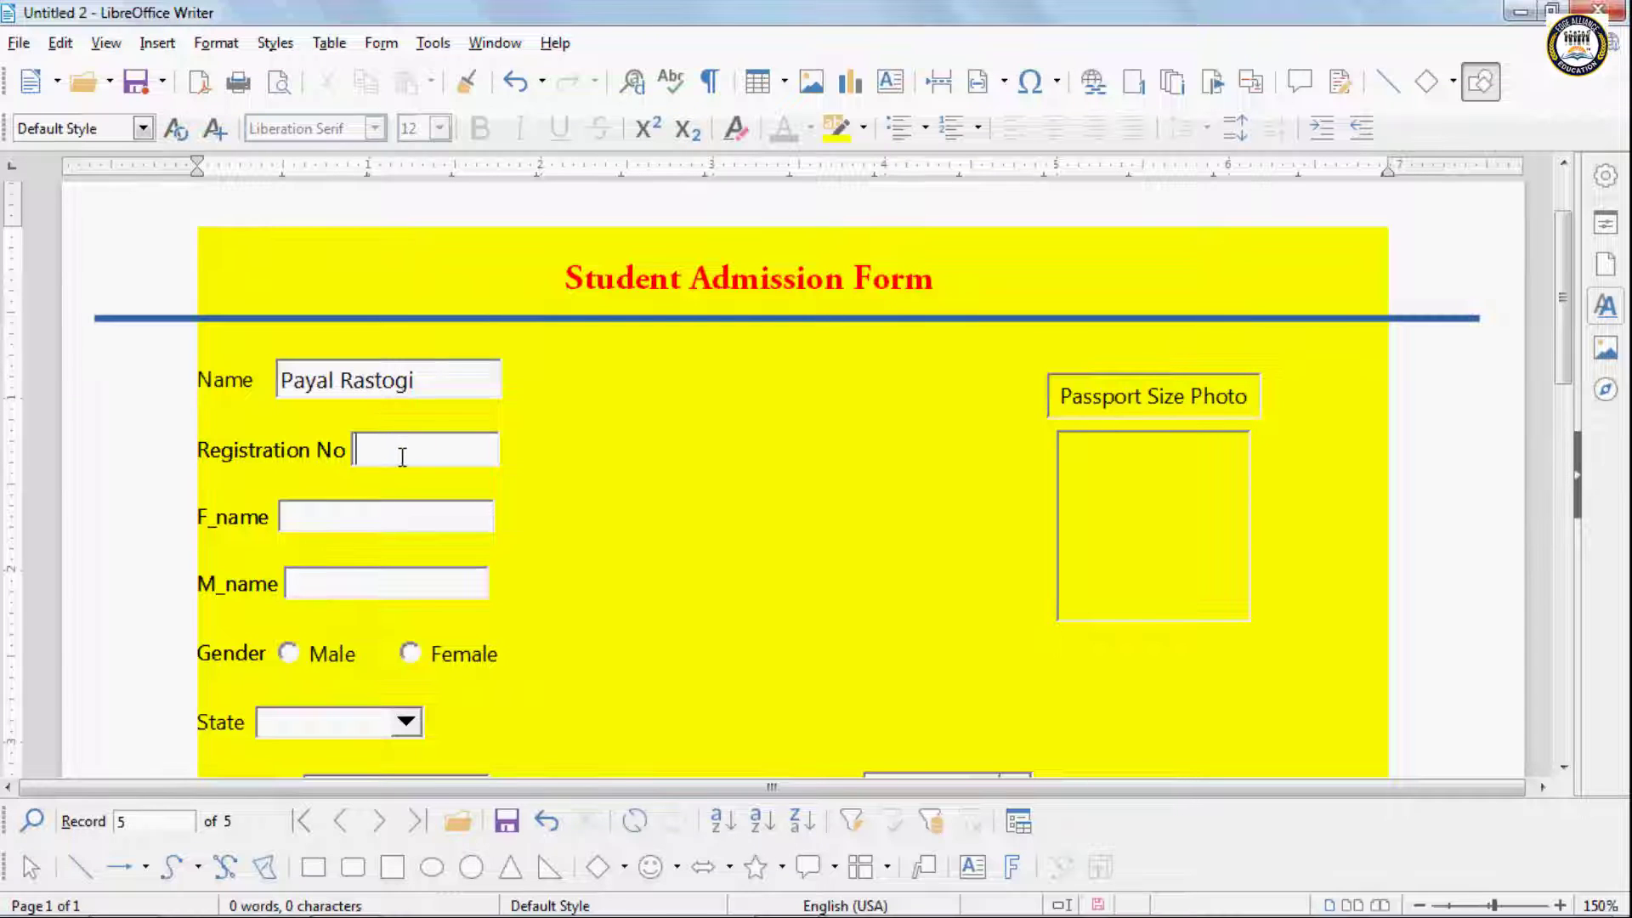
type("105")
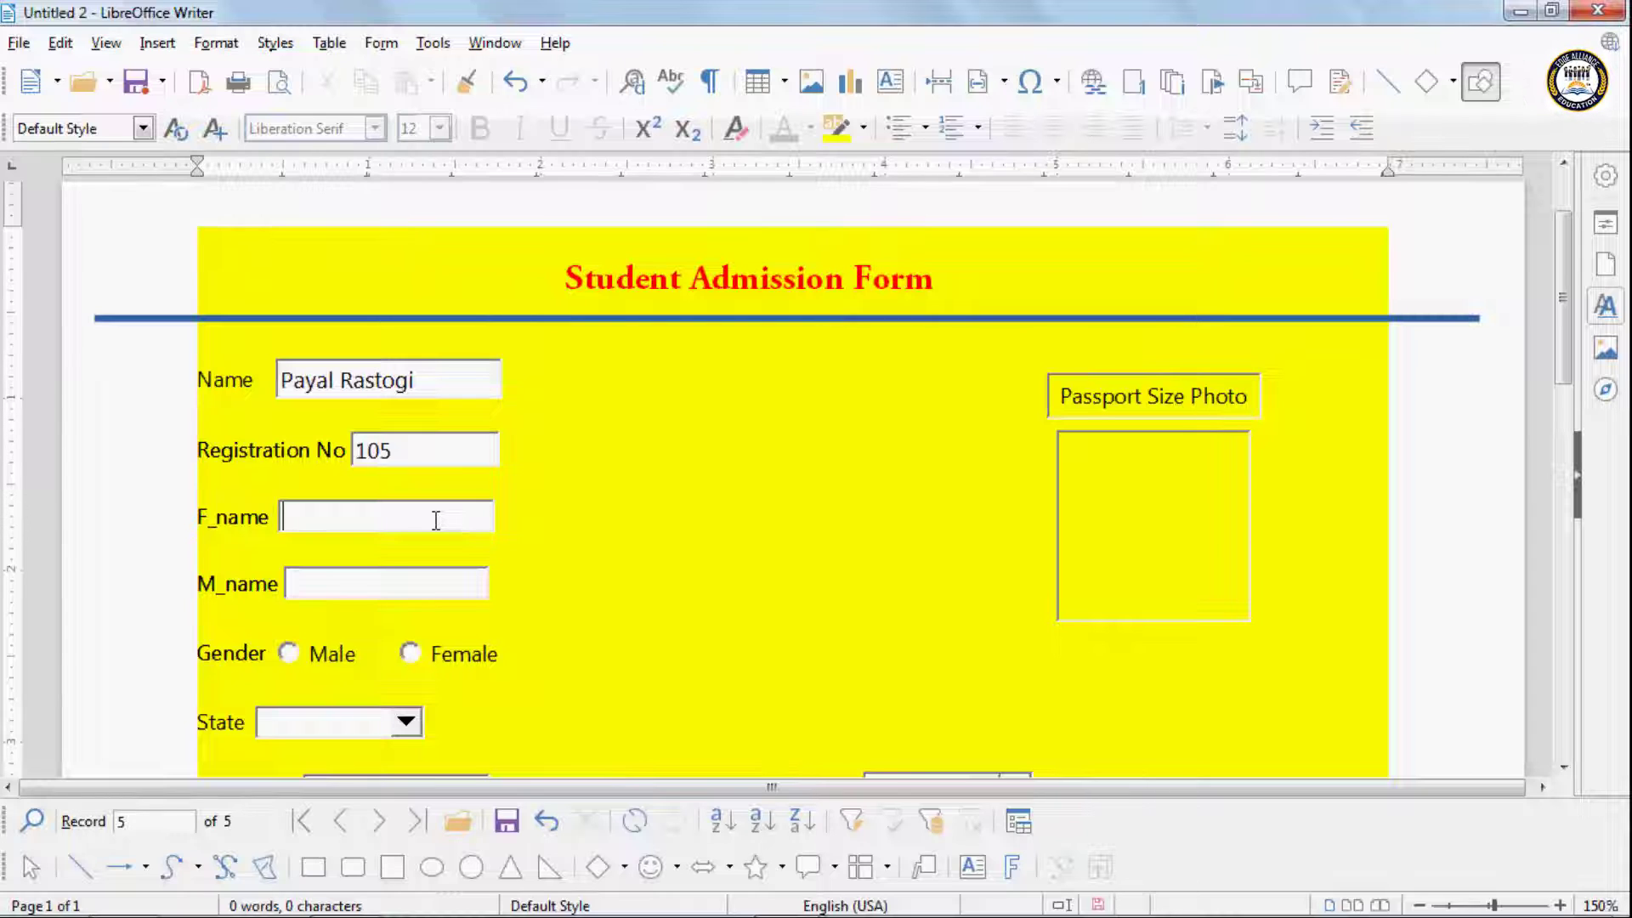
scroll(435, 520, "down", 5)
scroll(362, 367, "up", 2)
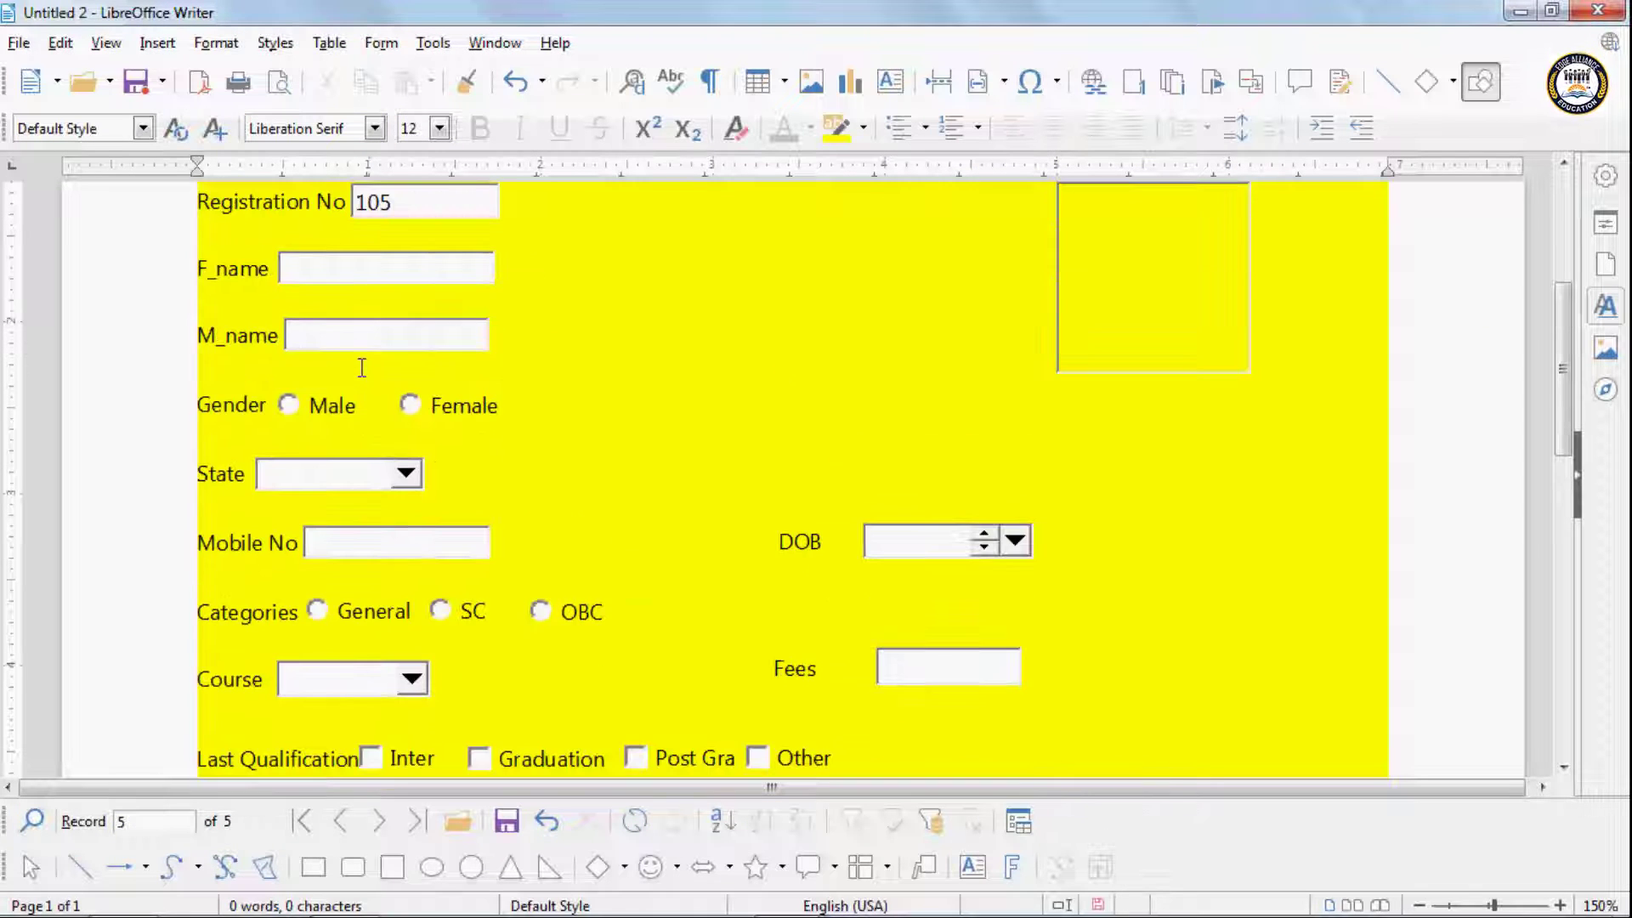
Step: Fill in the father's and mother's names in F_name and M_name, and mark the student Female
left_click(356, 281)
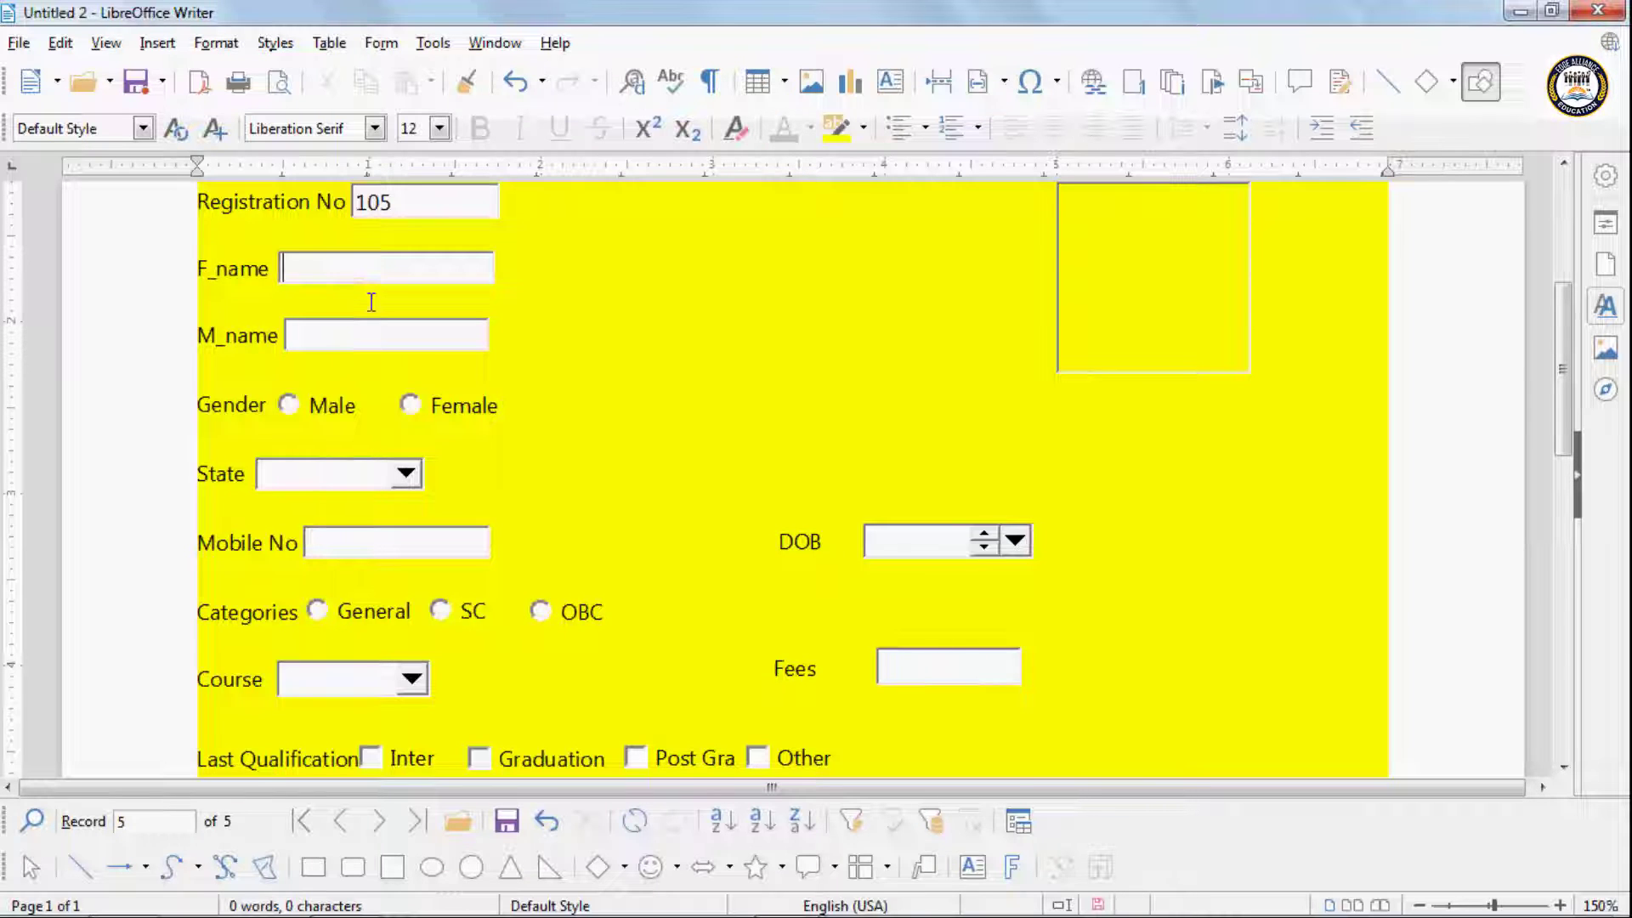
scroll(375, 306, "up", 2)
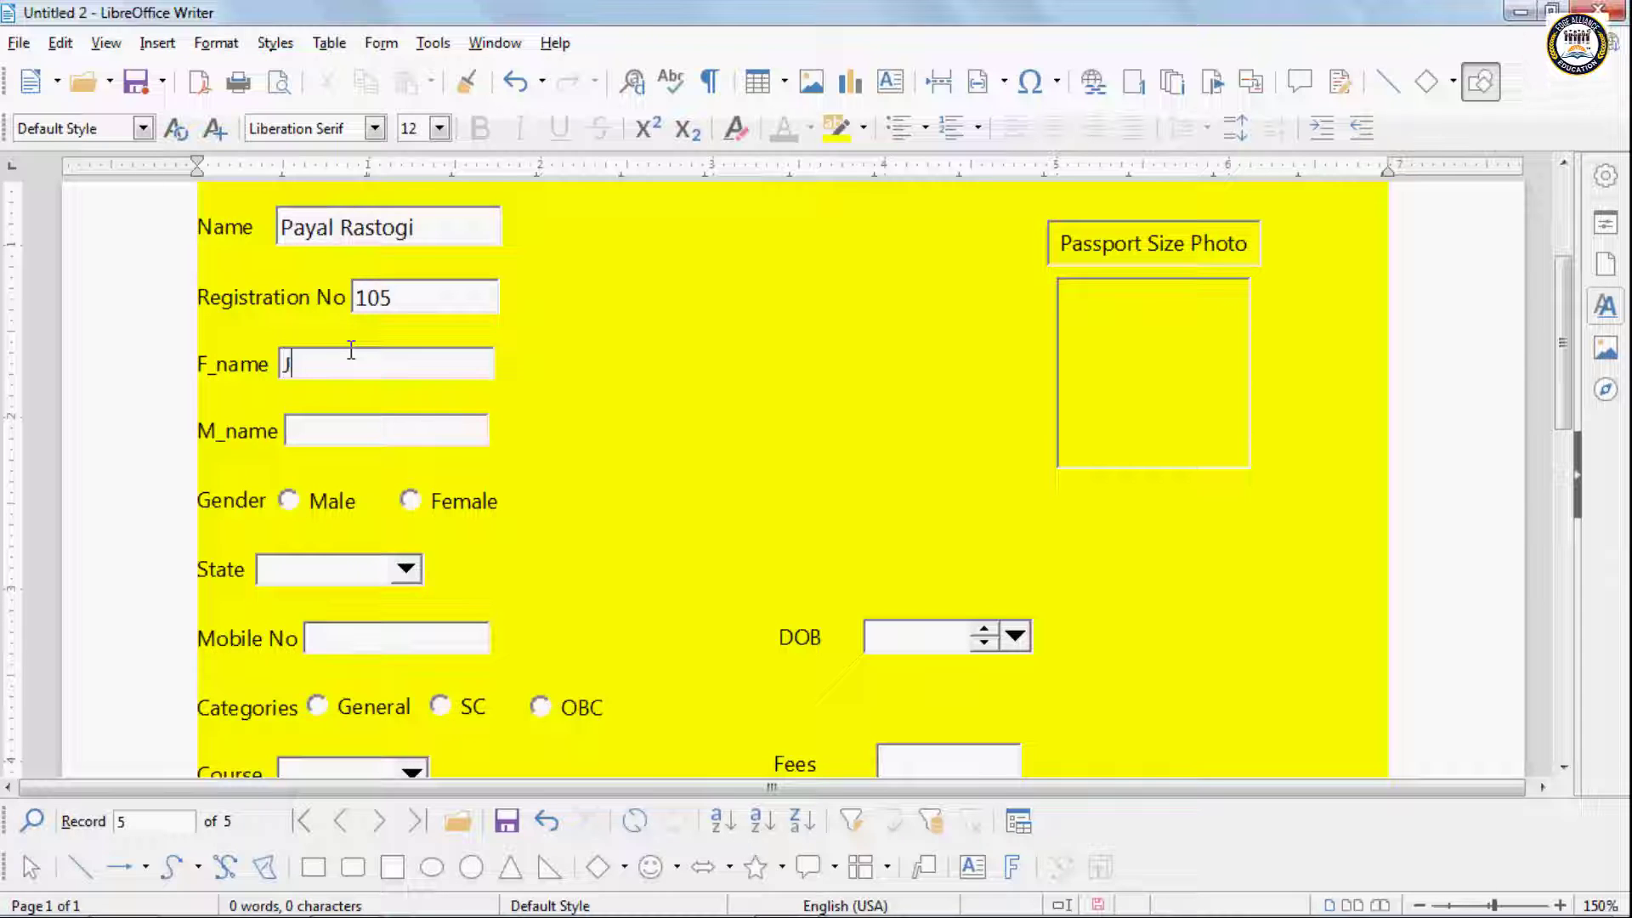
type("a")
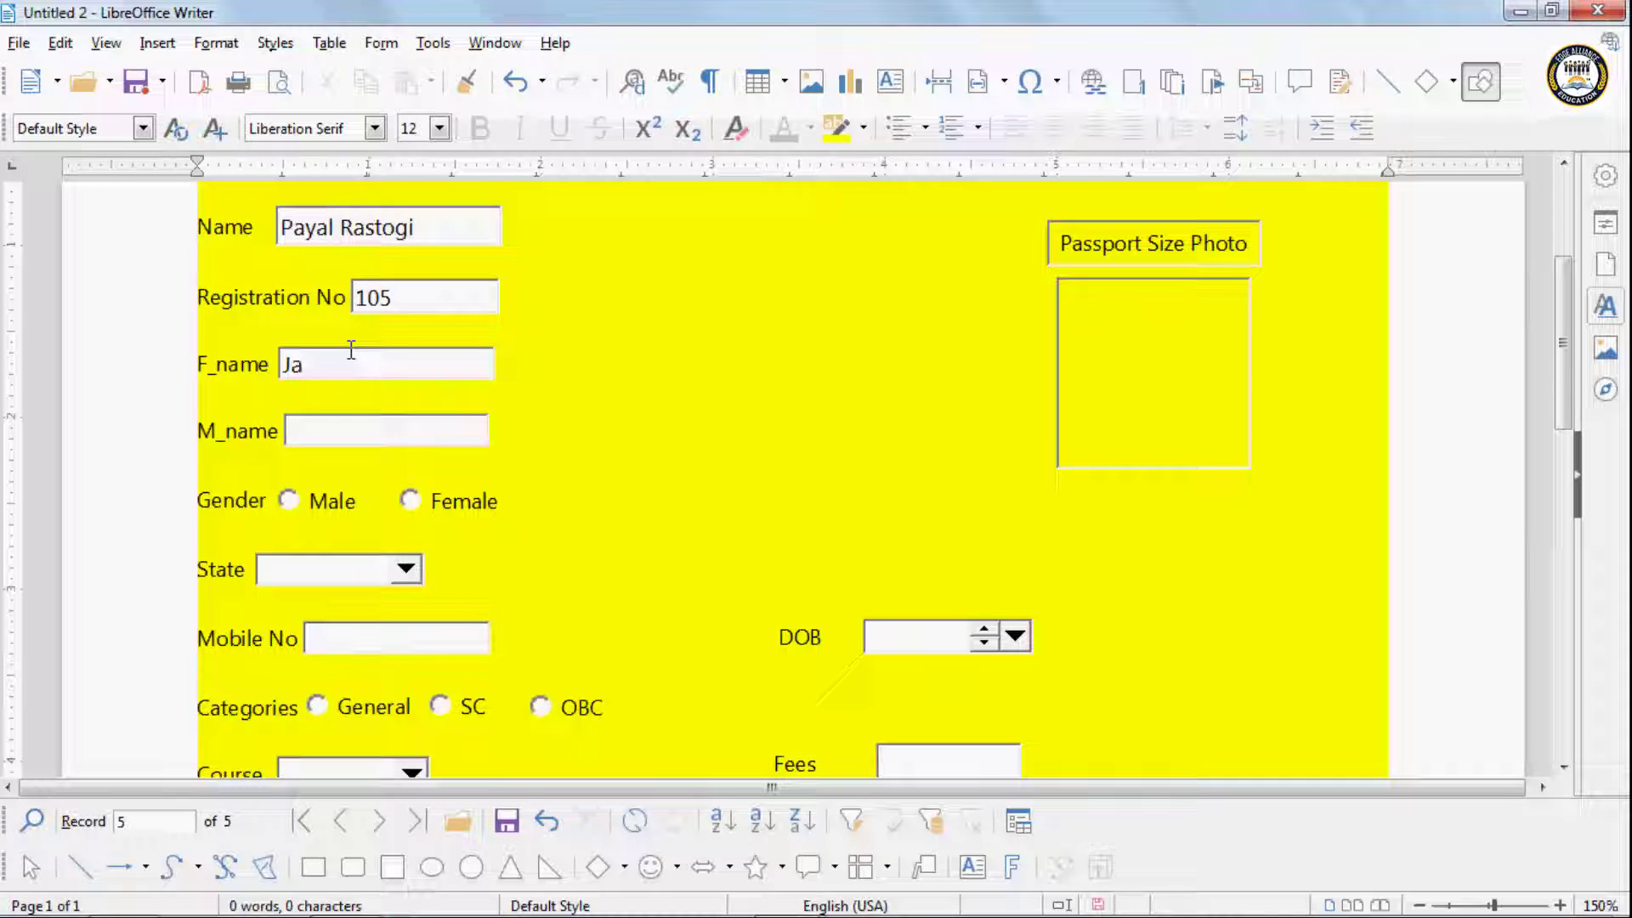
type("tin ")
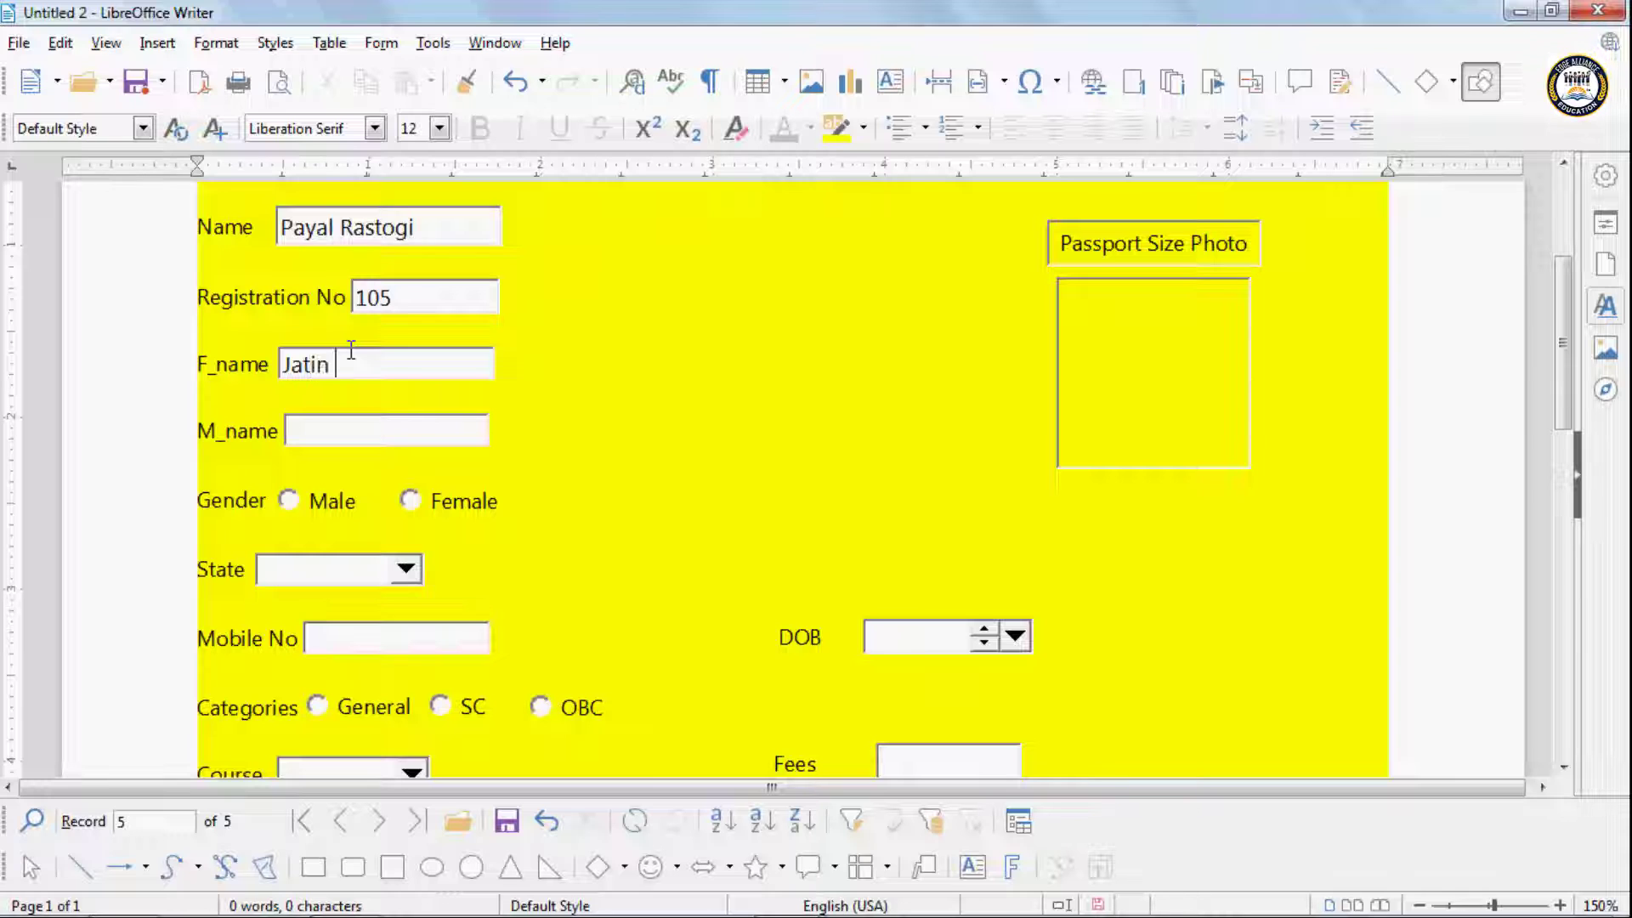
type("Rastogi")
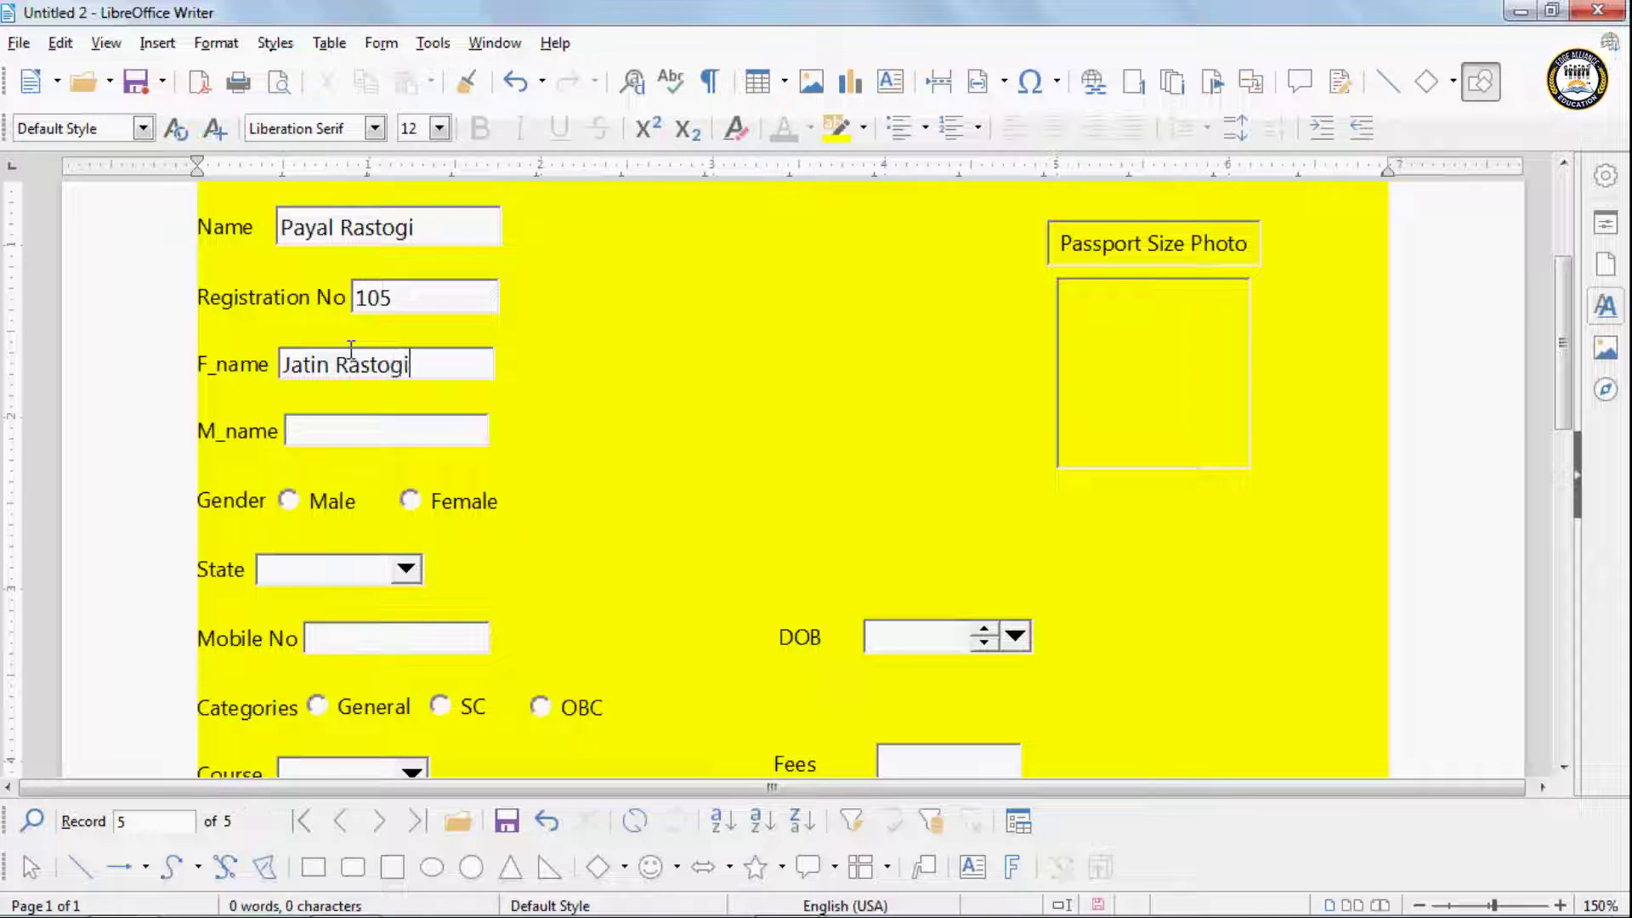
left_click(374, 441)
type("Tulika")
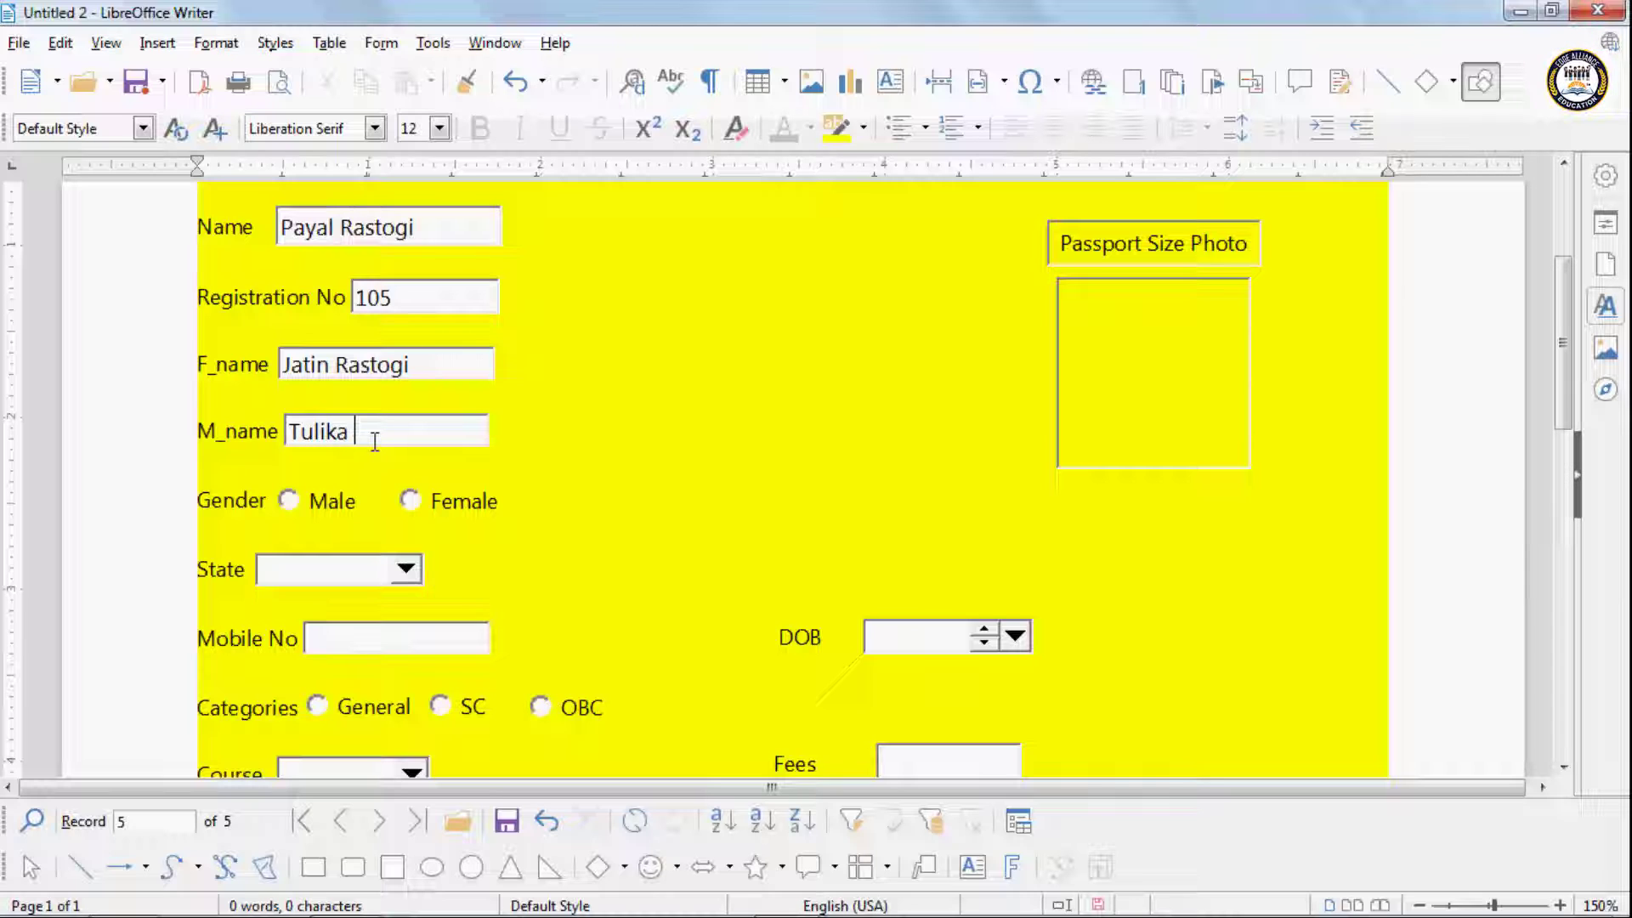
type(" Rastogi")
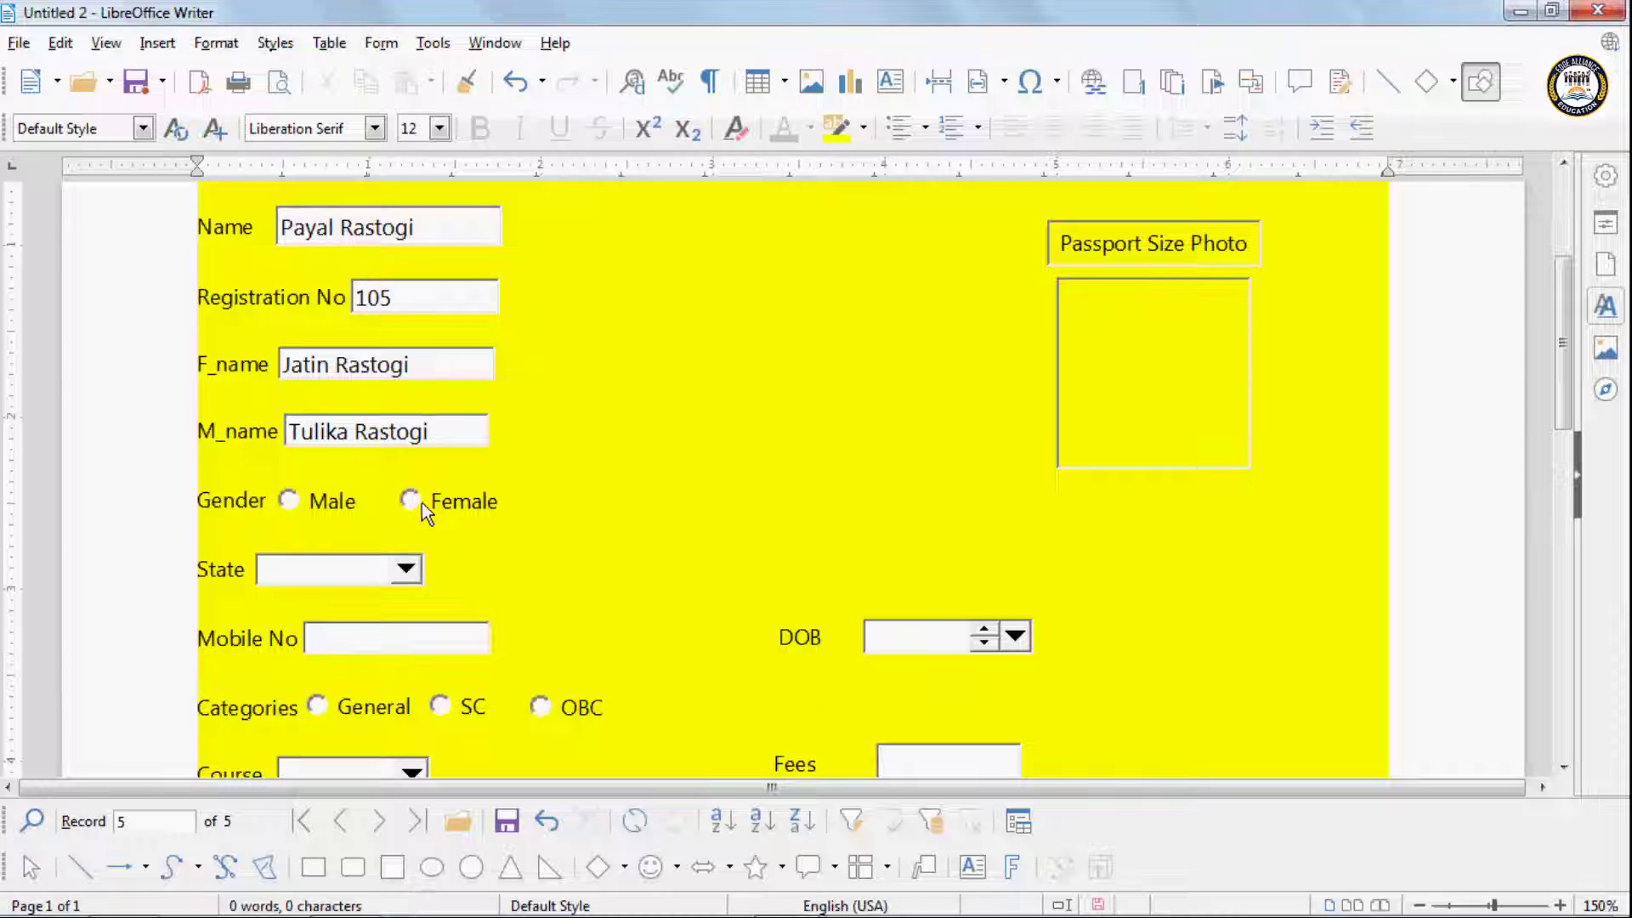
left_click(421, 502)
Step: Choose MP as the state, enter the mobile number, and set the category to General
left_click(406, 567)
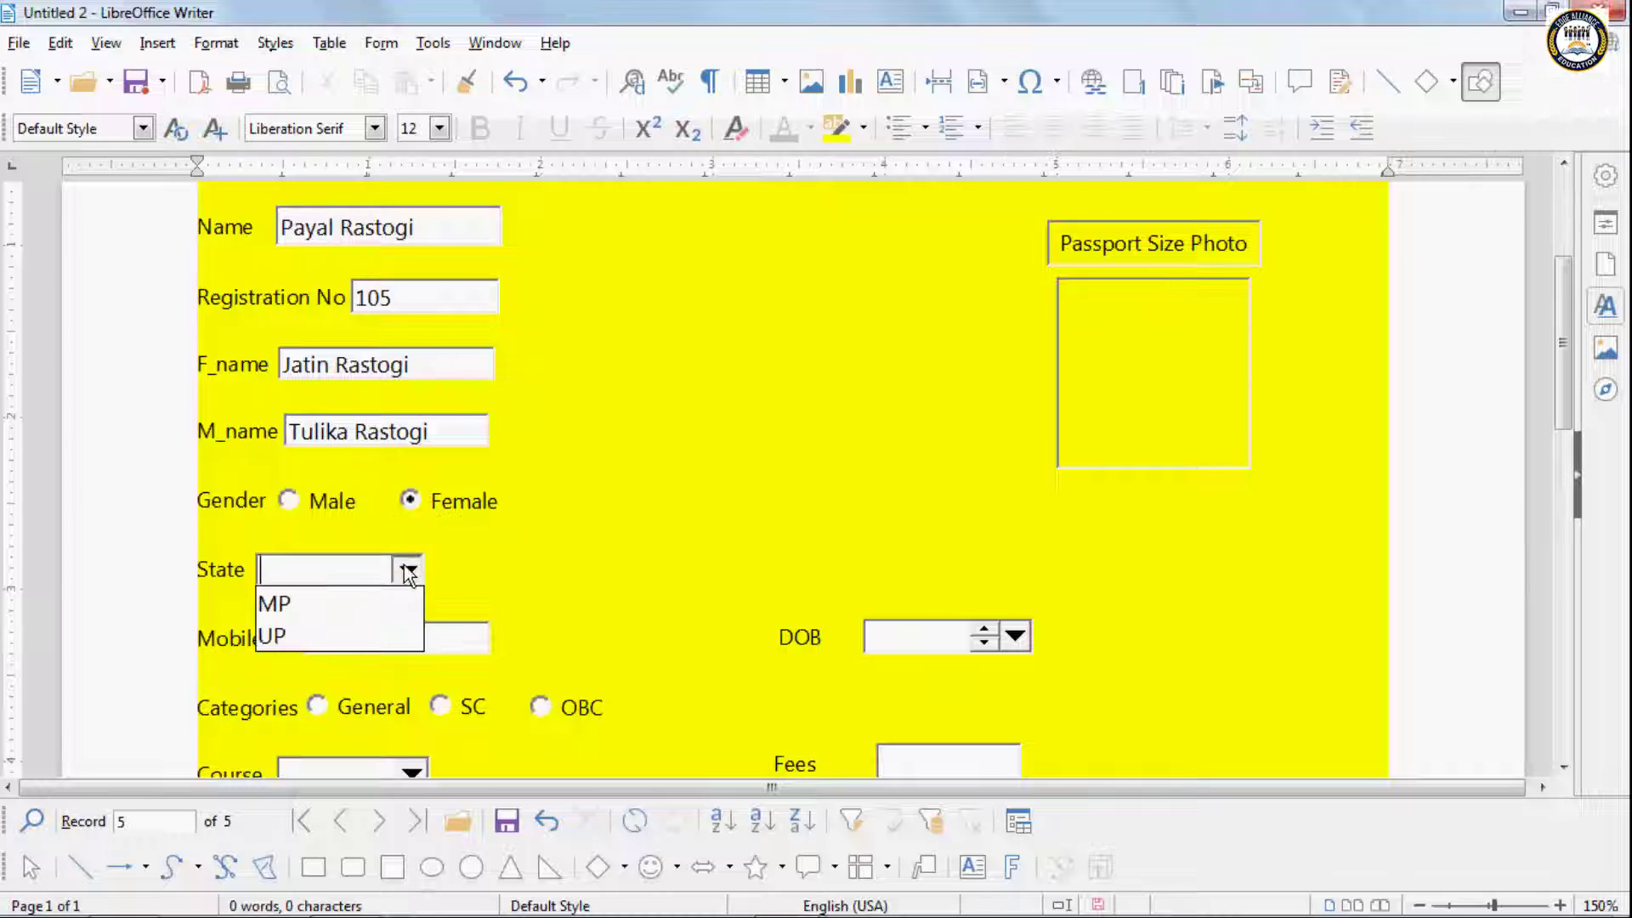
left_click(369, 600)
left_click(406, 642)
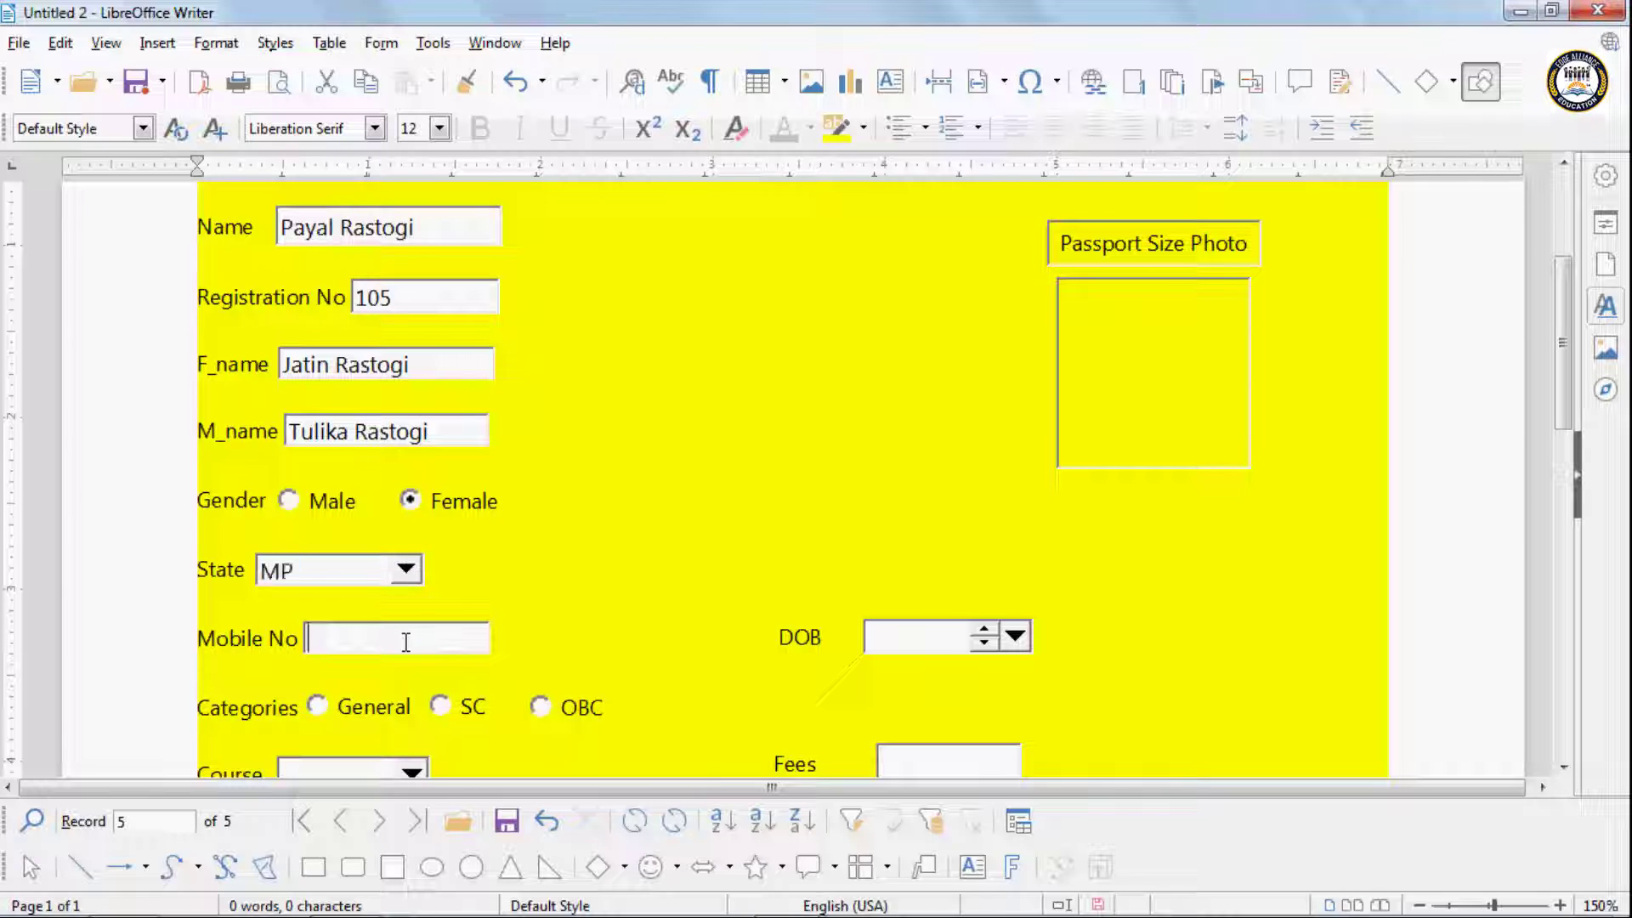
type("7654667")
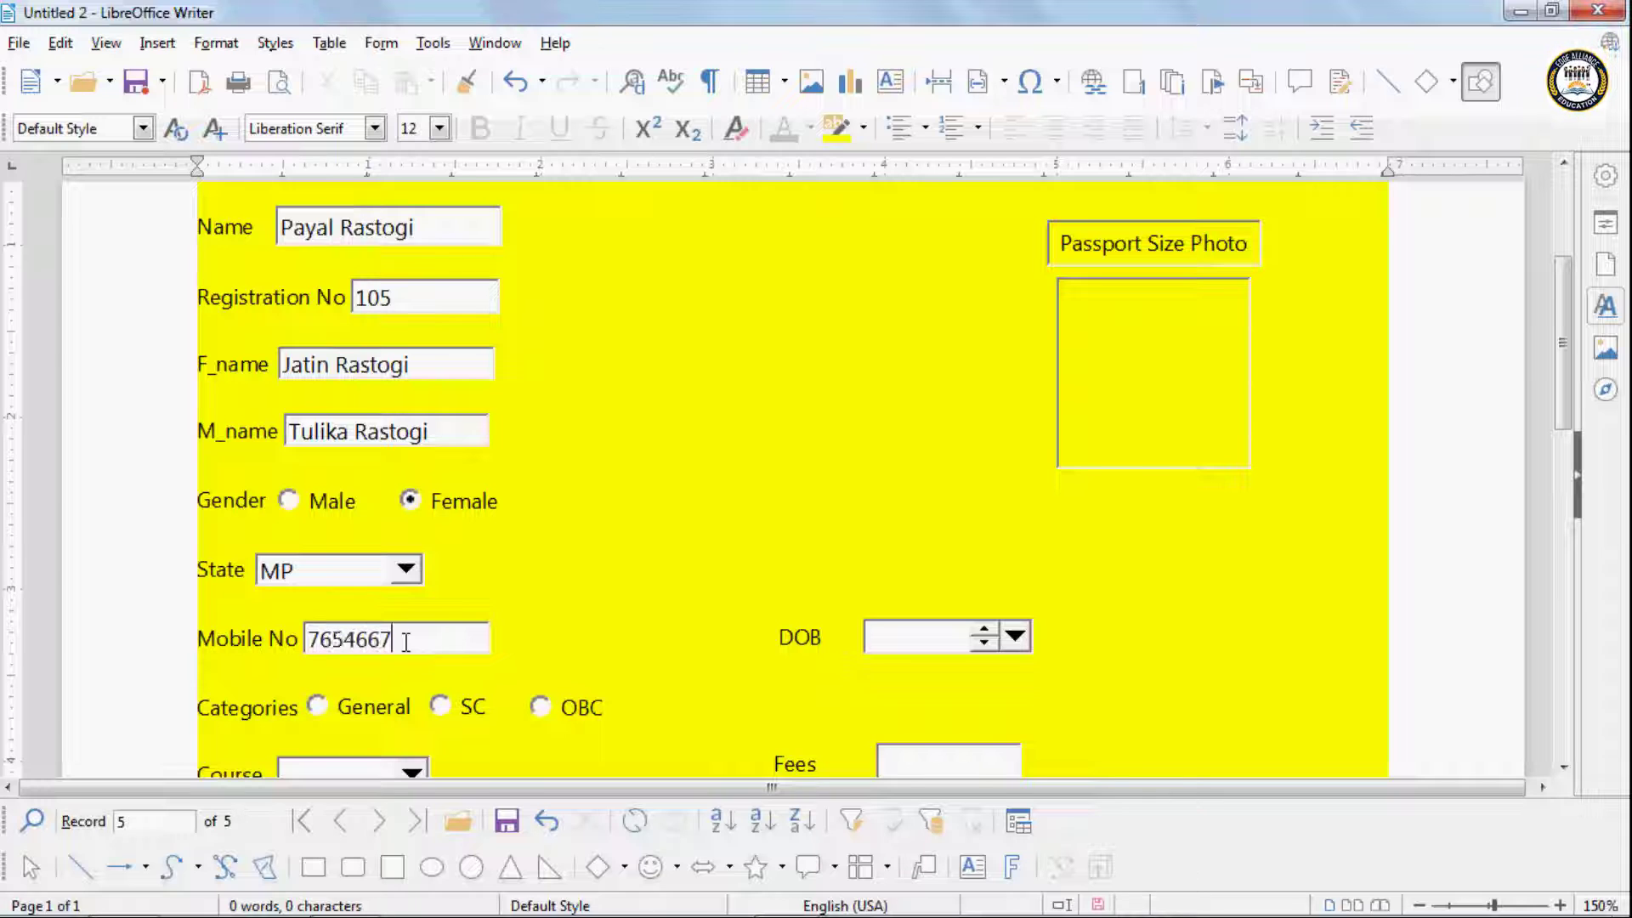
type("7")
left_click(355, 709)
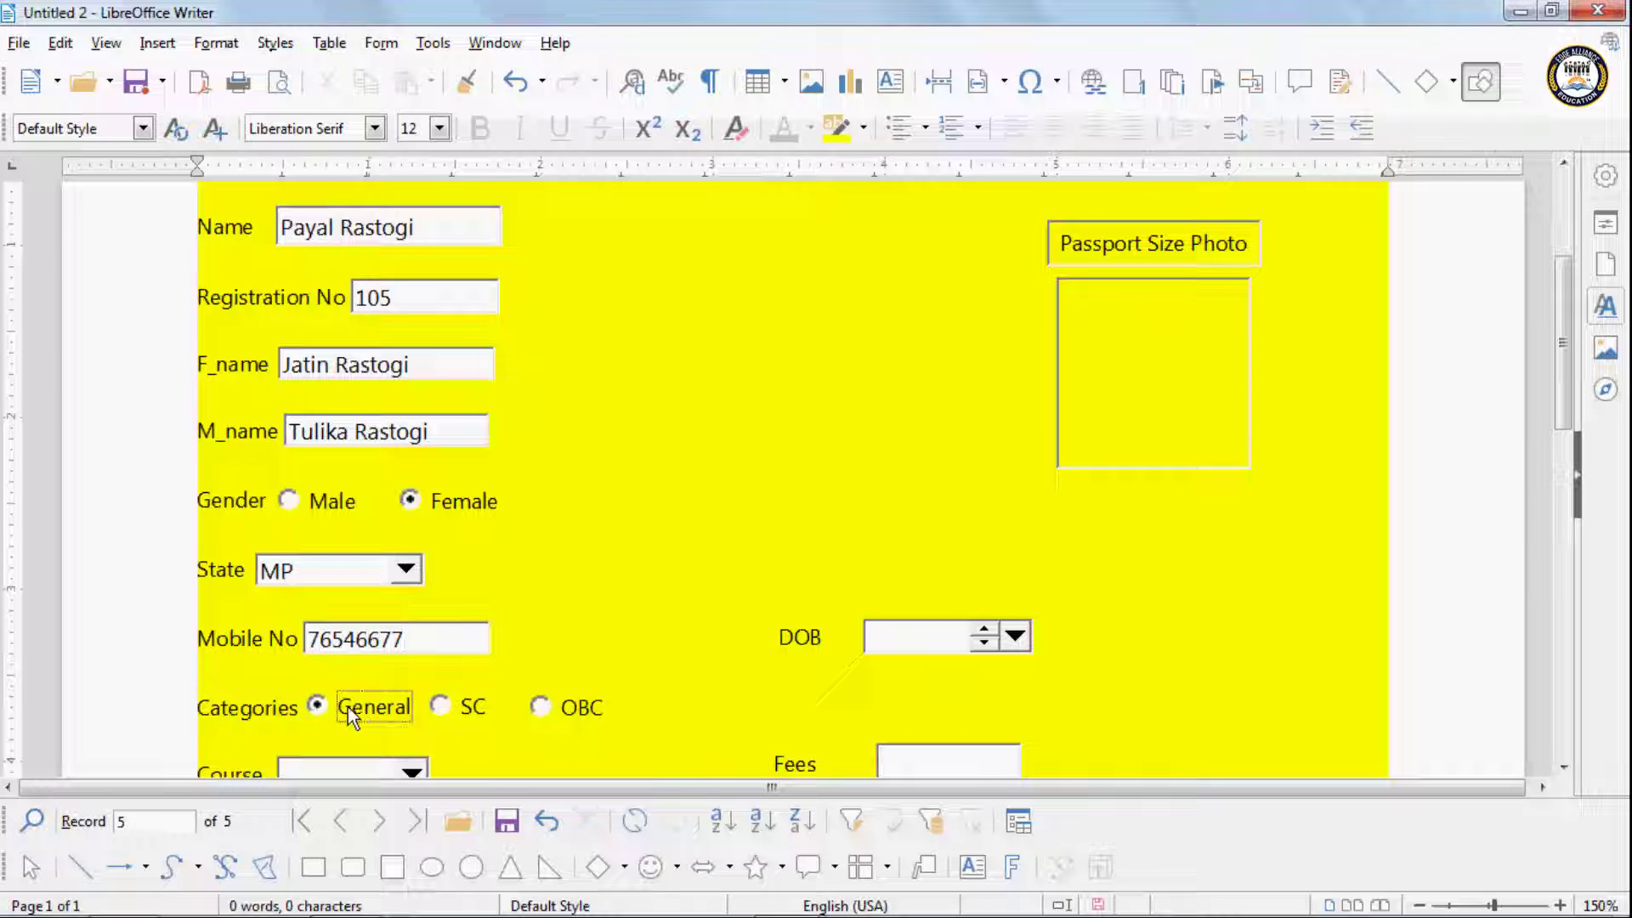
Step: Put a starting date in DOB, browse the calendar, then delete the year digits
left_click(993, 633)
left_click(993, 631)
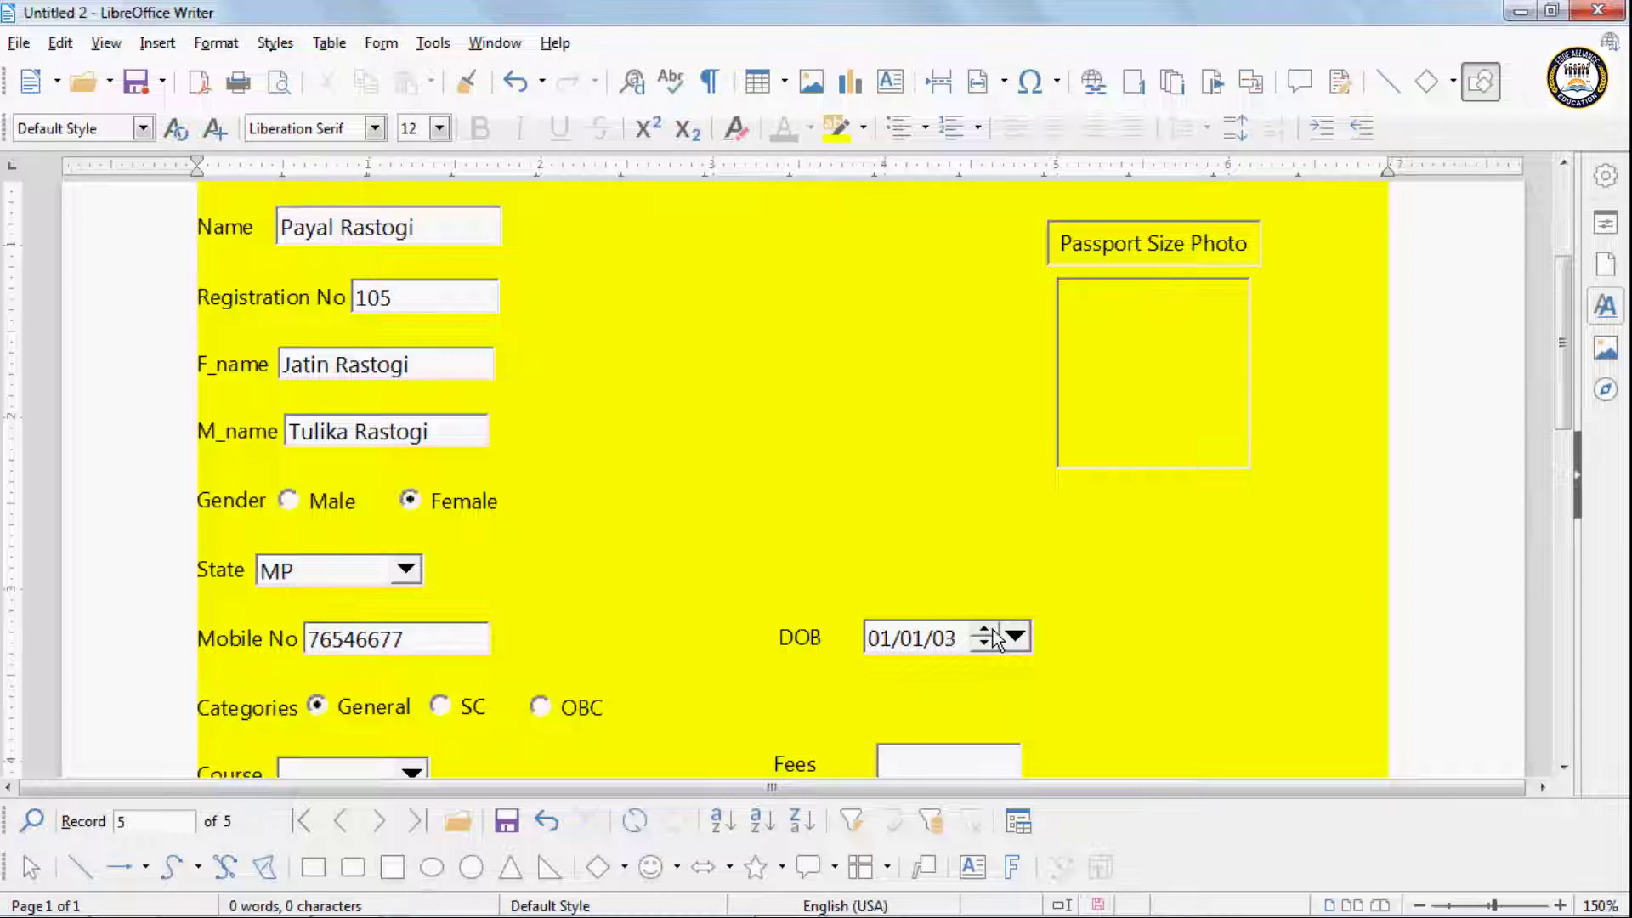
left_click(1016, 637)
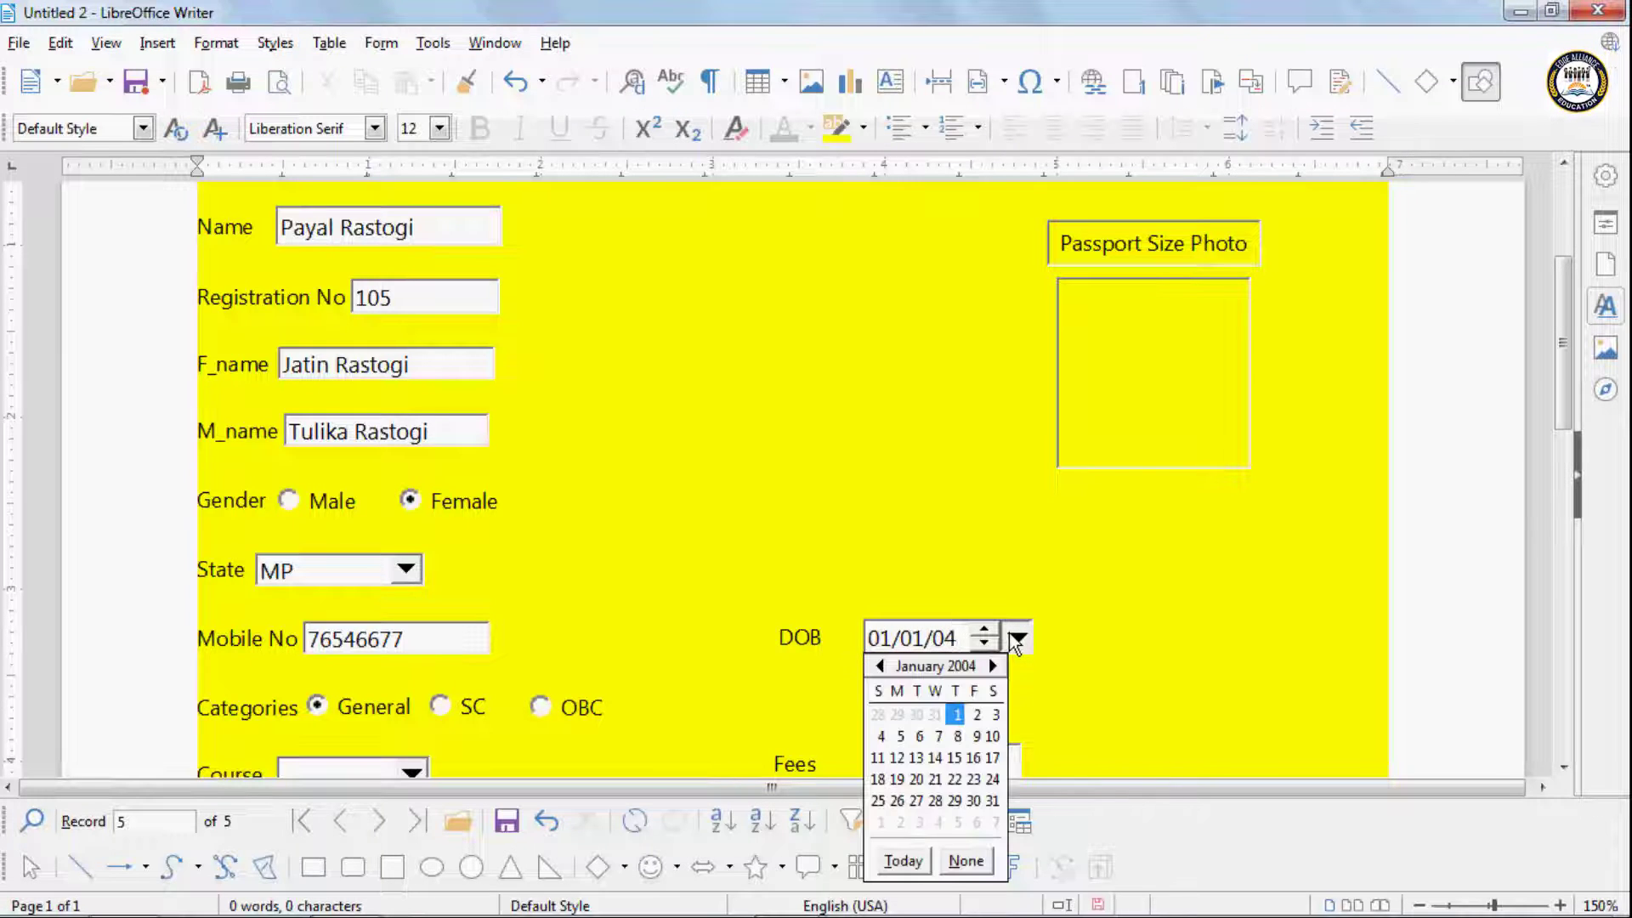
left_click(993, 667)
left_click(993, 666)
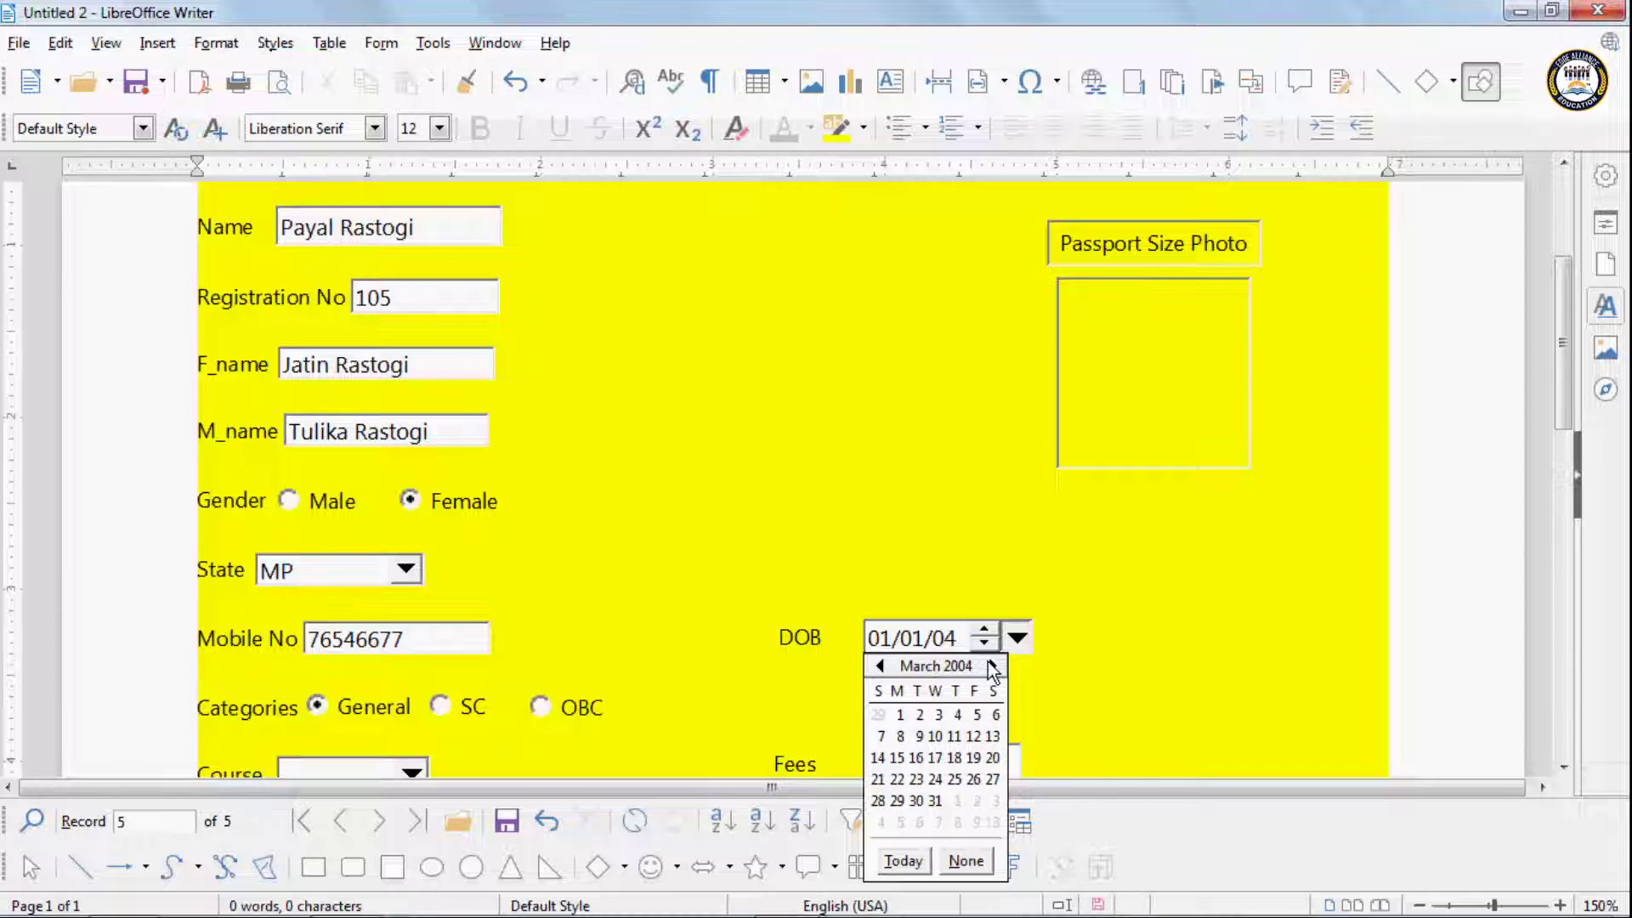
left_click(993, 666)
left_click(993, 666)
left_click(966, 638)
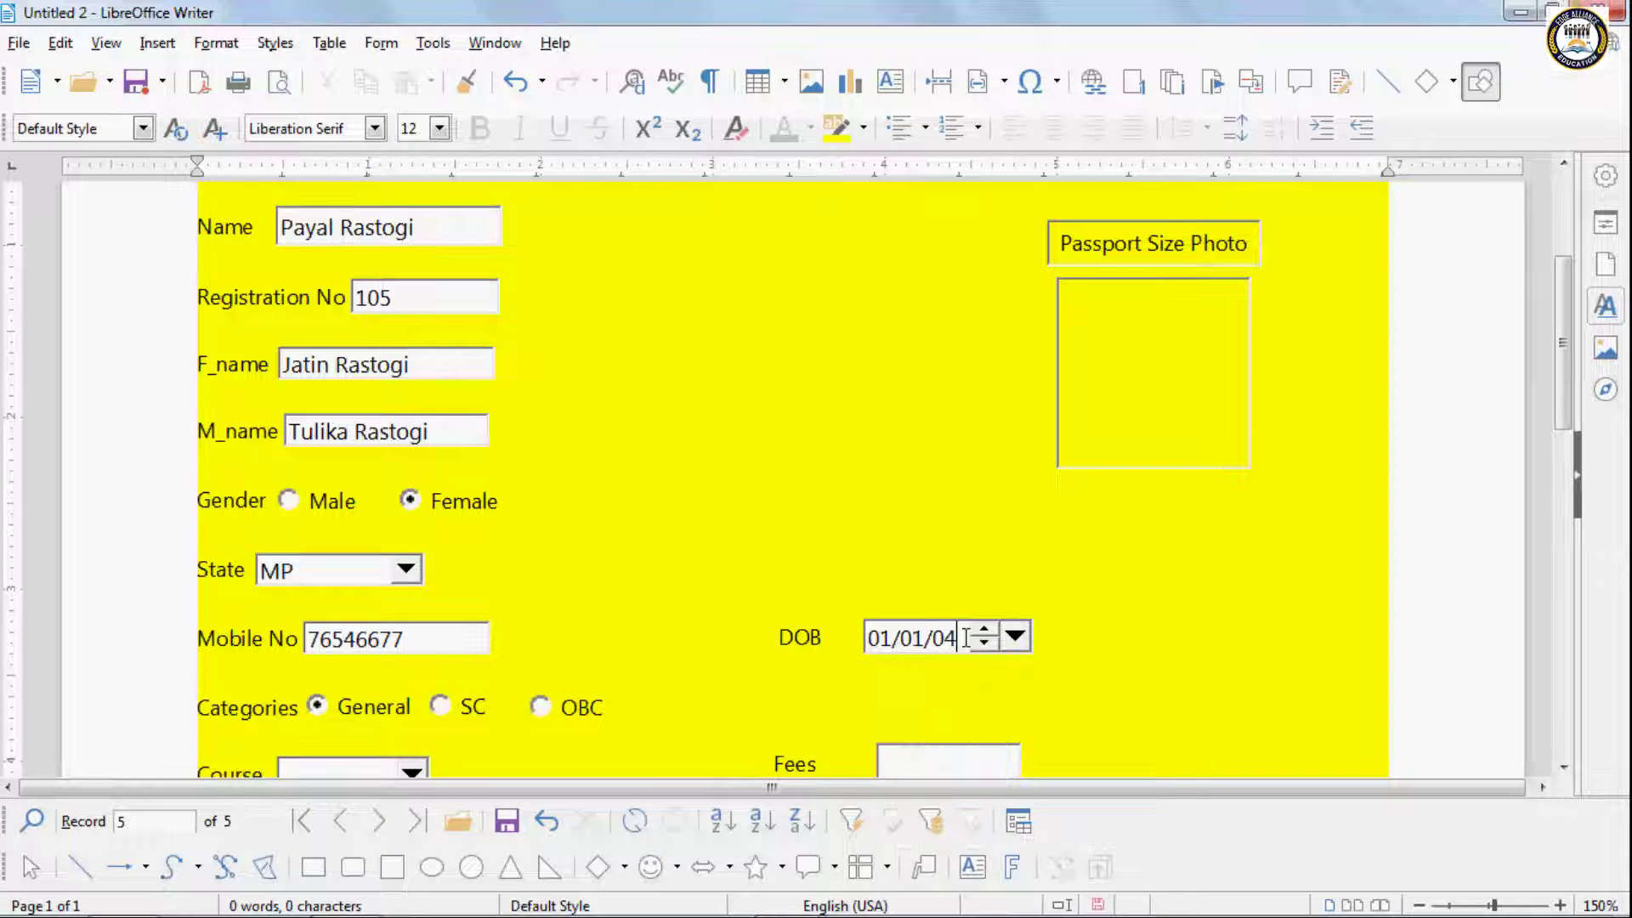
key("BackSpace")
key("BackSpace")
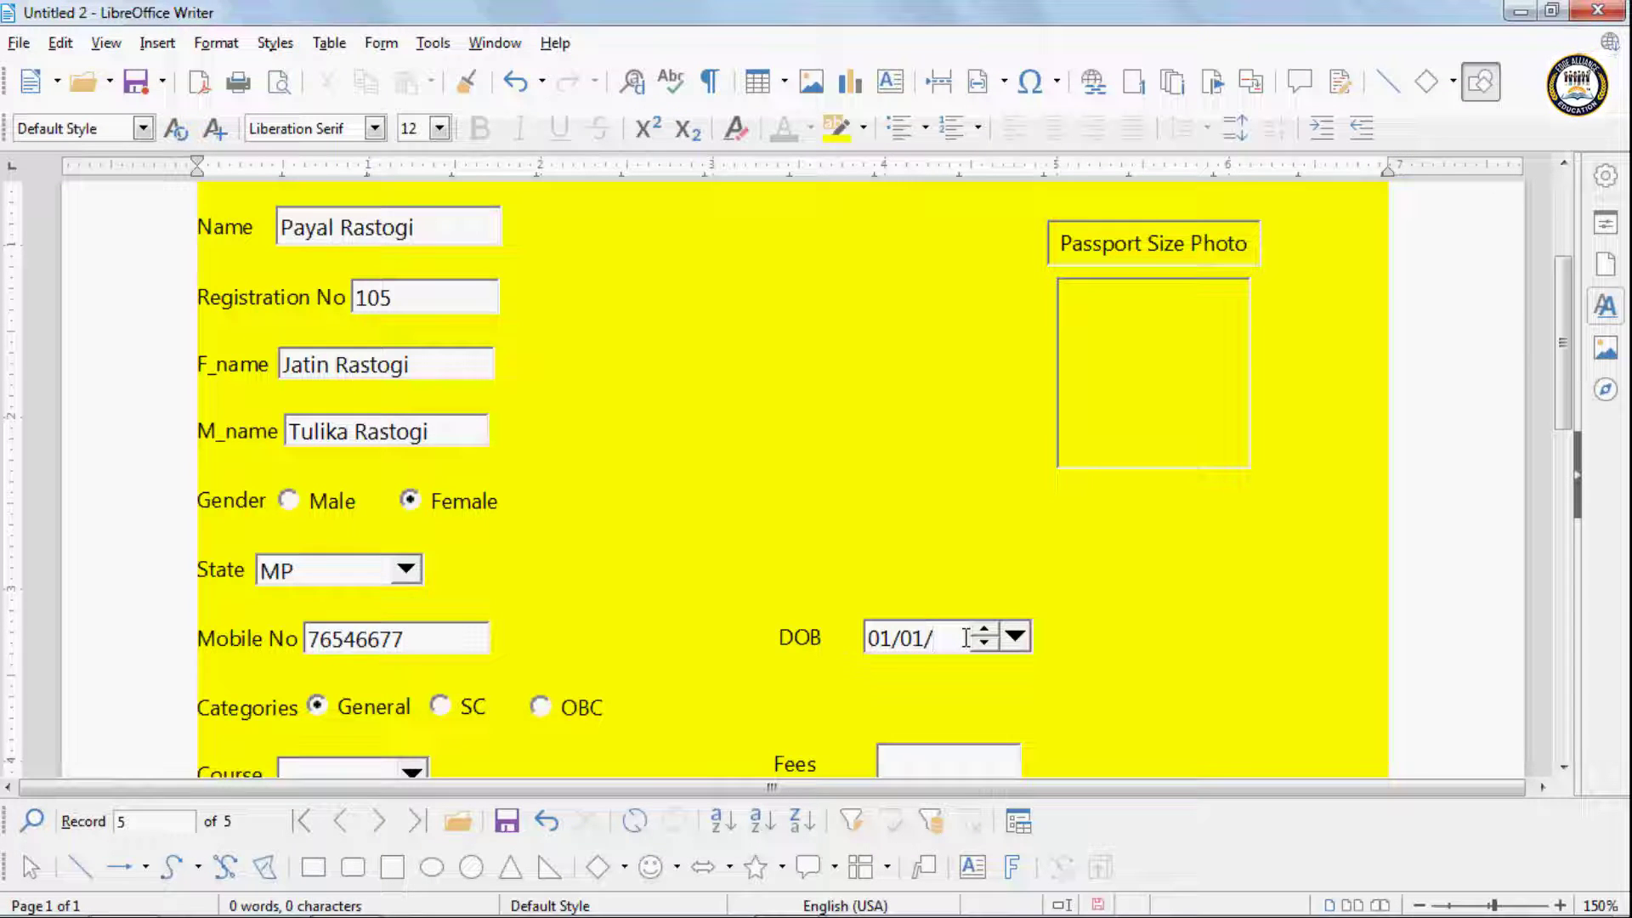
Step: Complete the DOB year as 1995 and choose CCC as the course
type("1995")
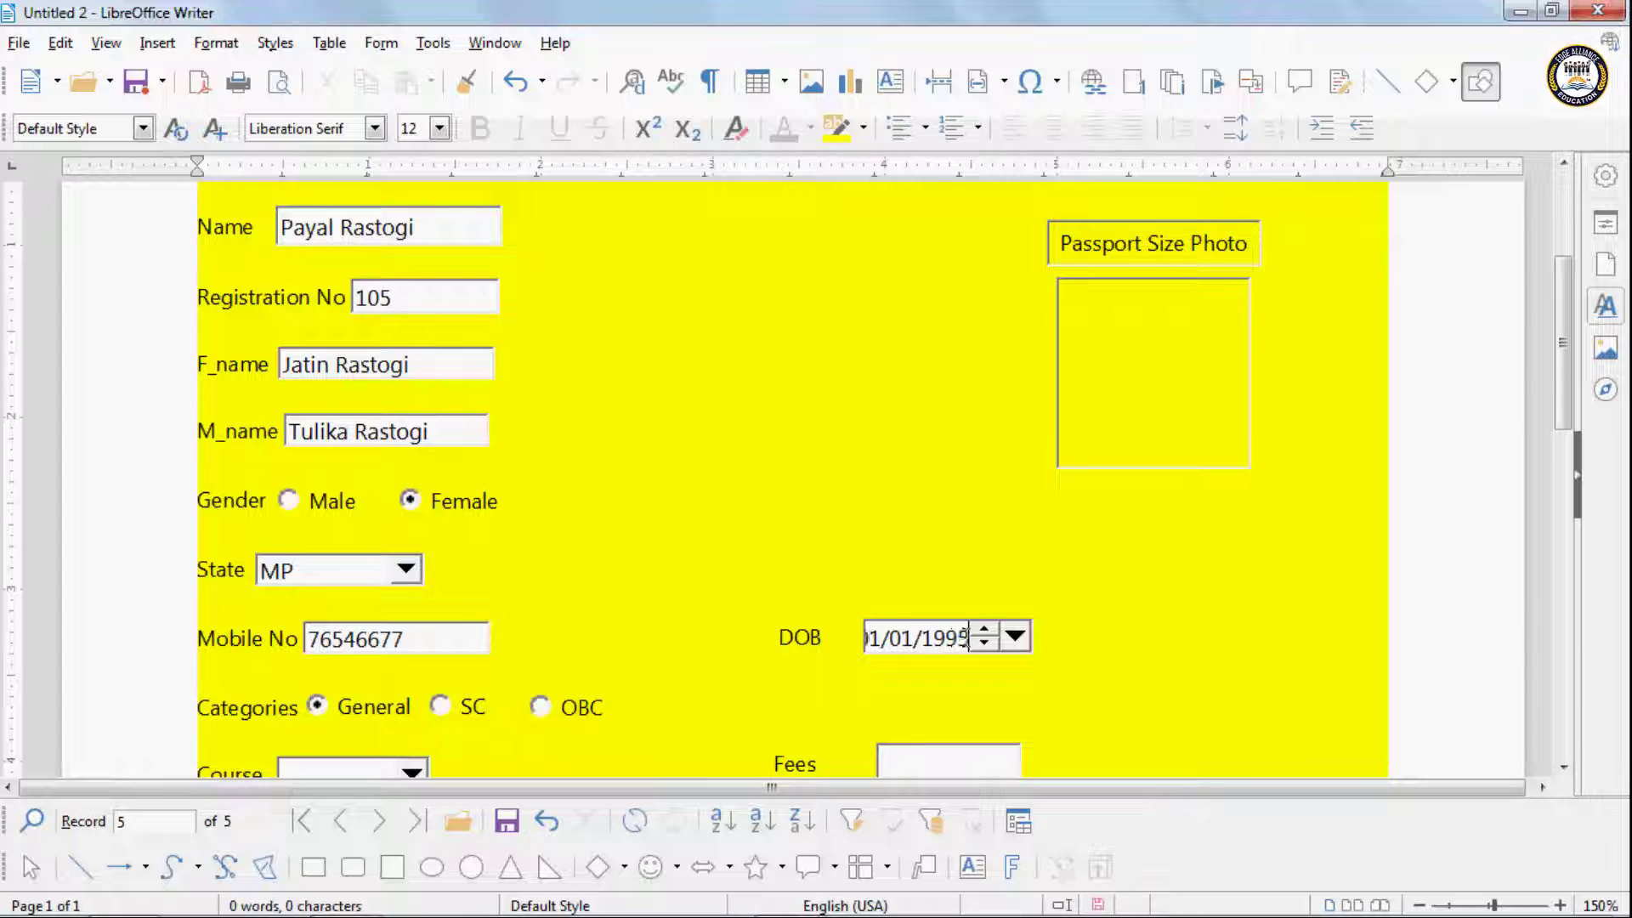
scroll(966, 668, "down", 3)
left_click(359, 614)
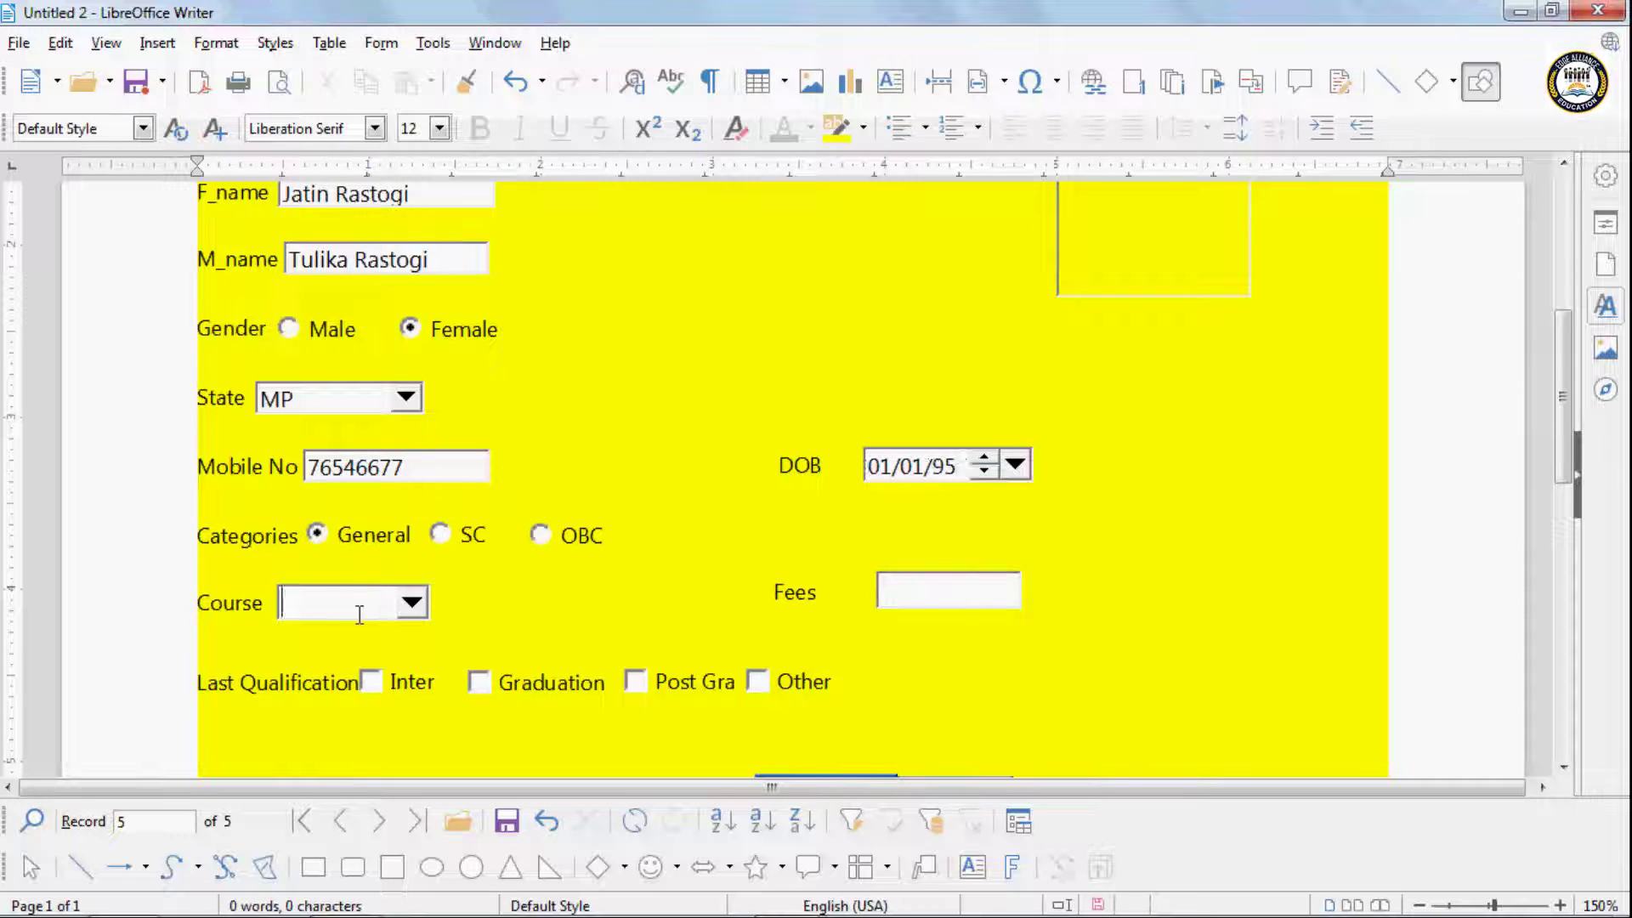
left_click(410, 604)
left_click(374, 671)
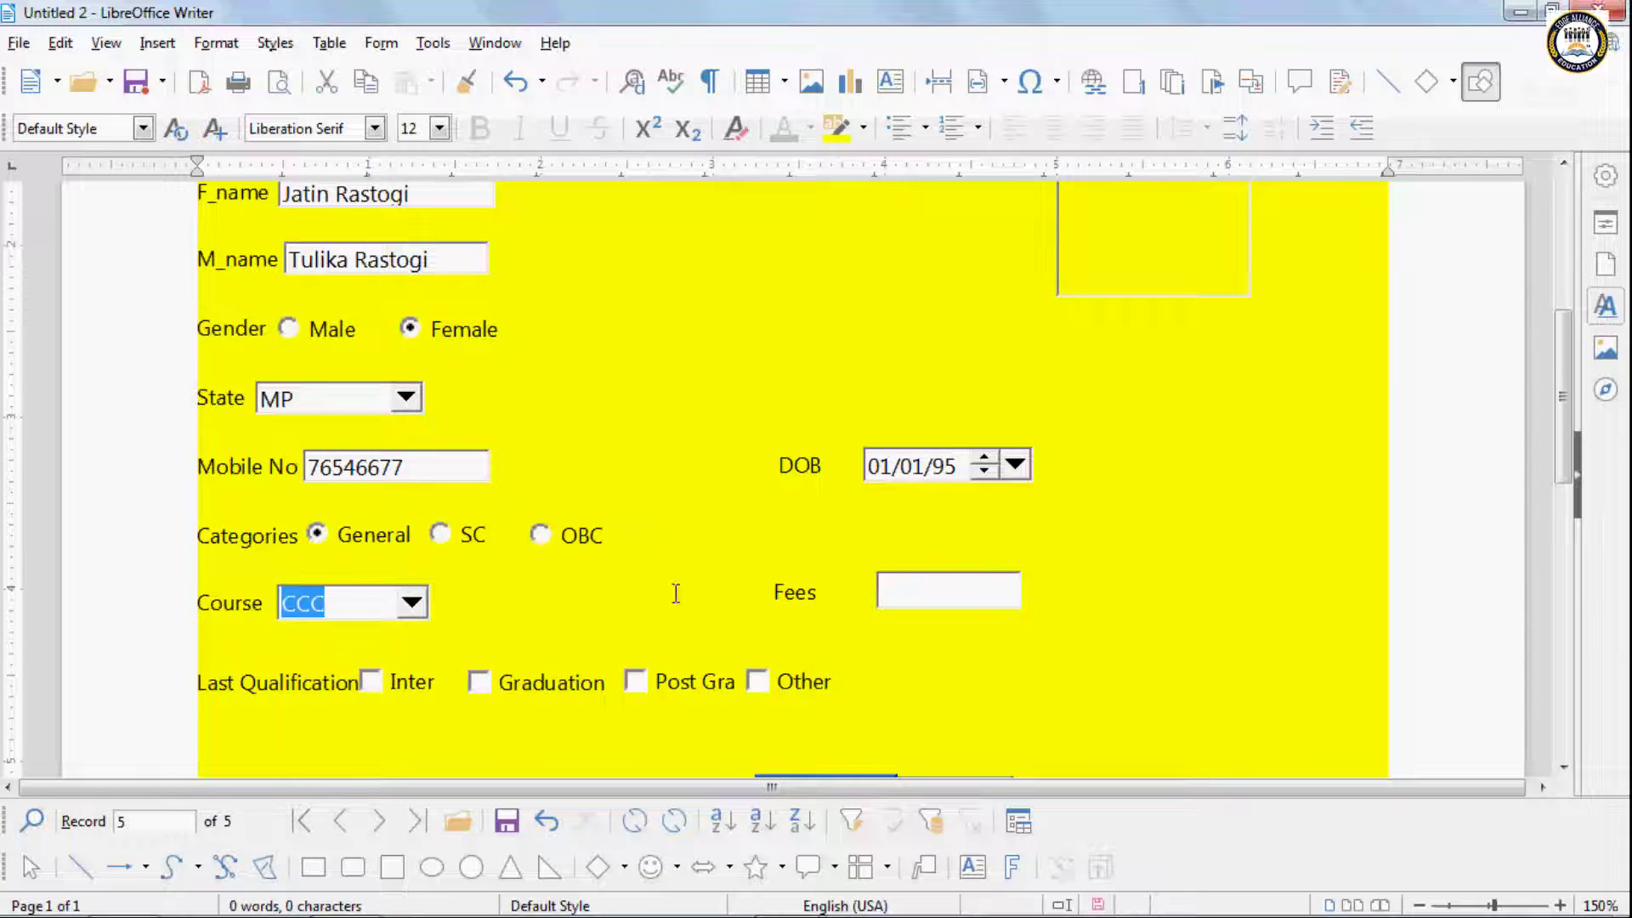
Step: Enter fees of 4000 and tick Graduation as the last qualification
left_click(929, 596)
type("40")
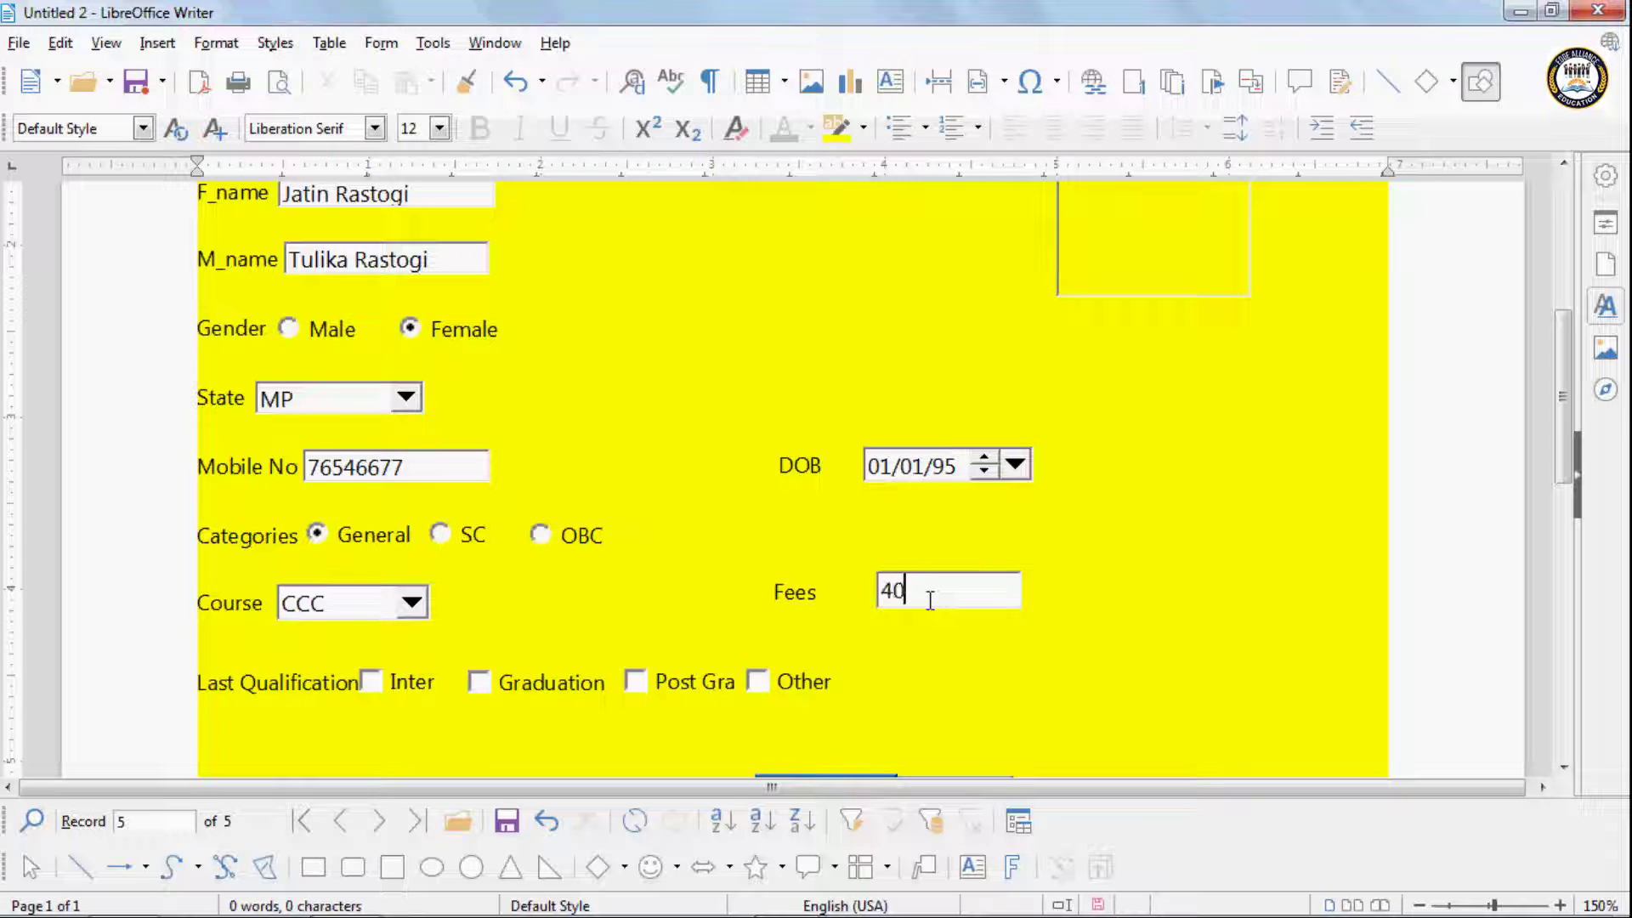
type("00")
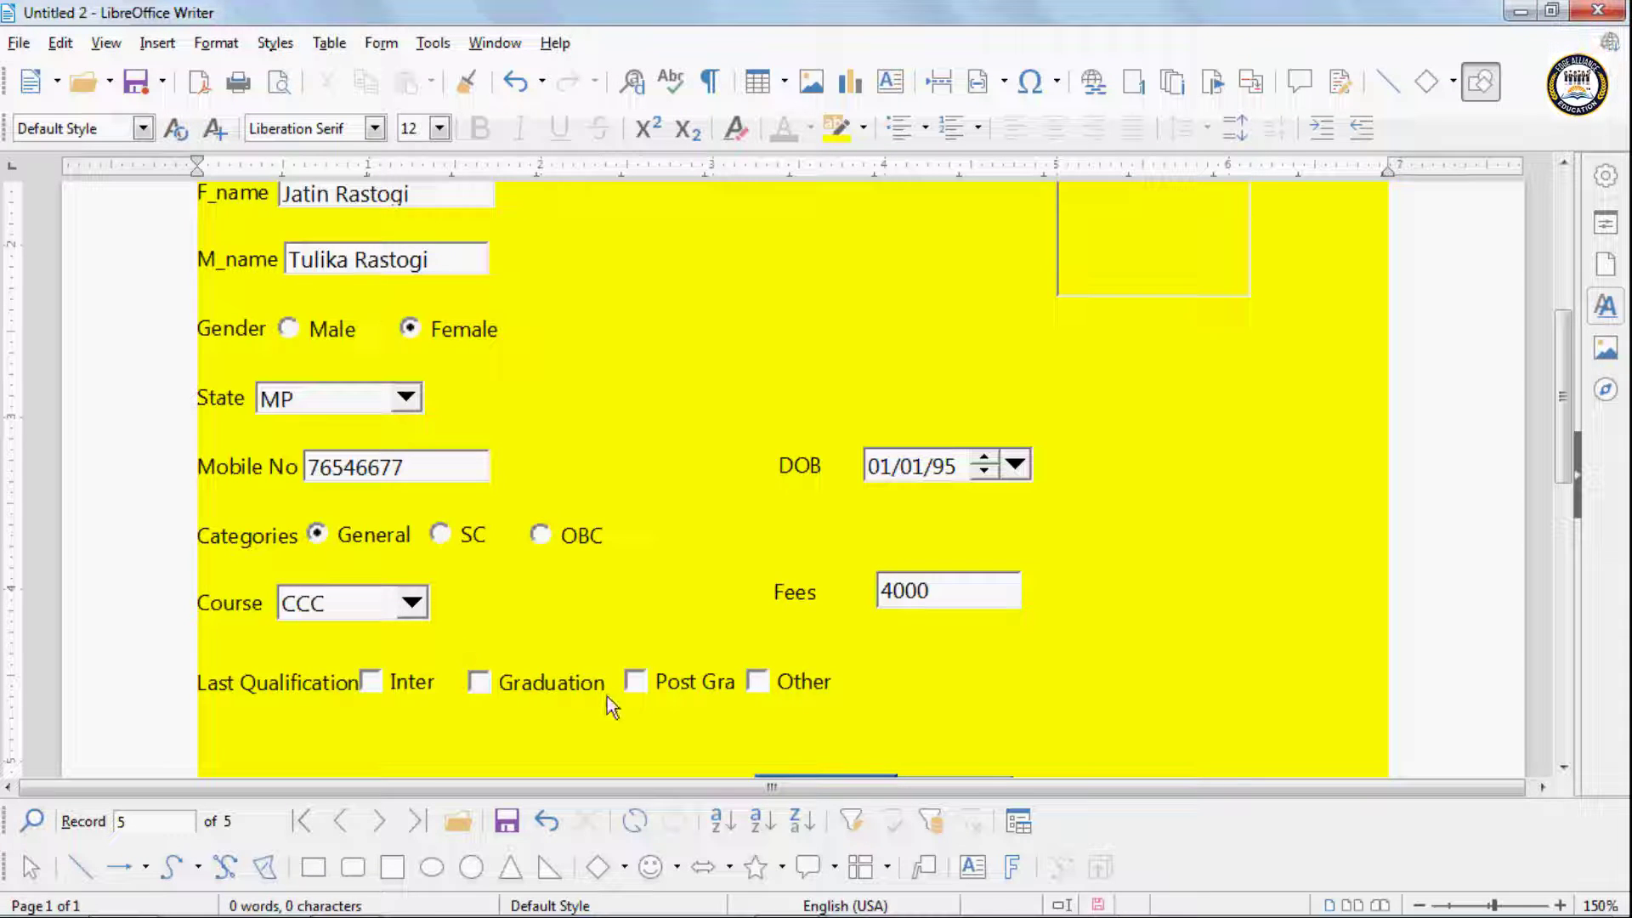
left_click(479, 682)
left_click_drag(1566, 431, 1567, 487)
scroll(493, 500, "up", 6)
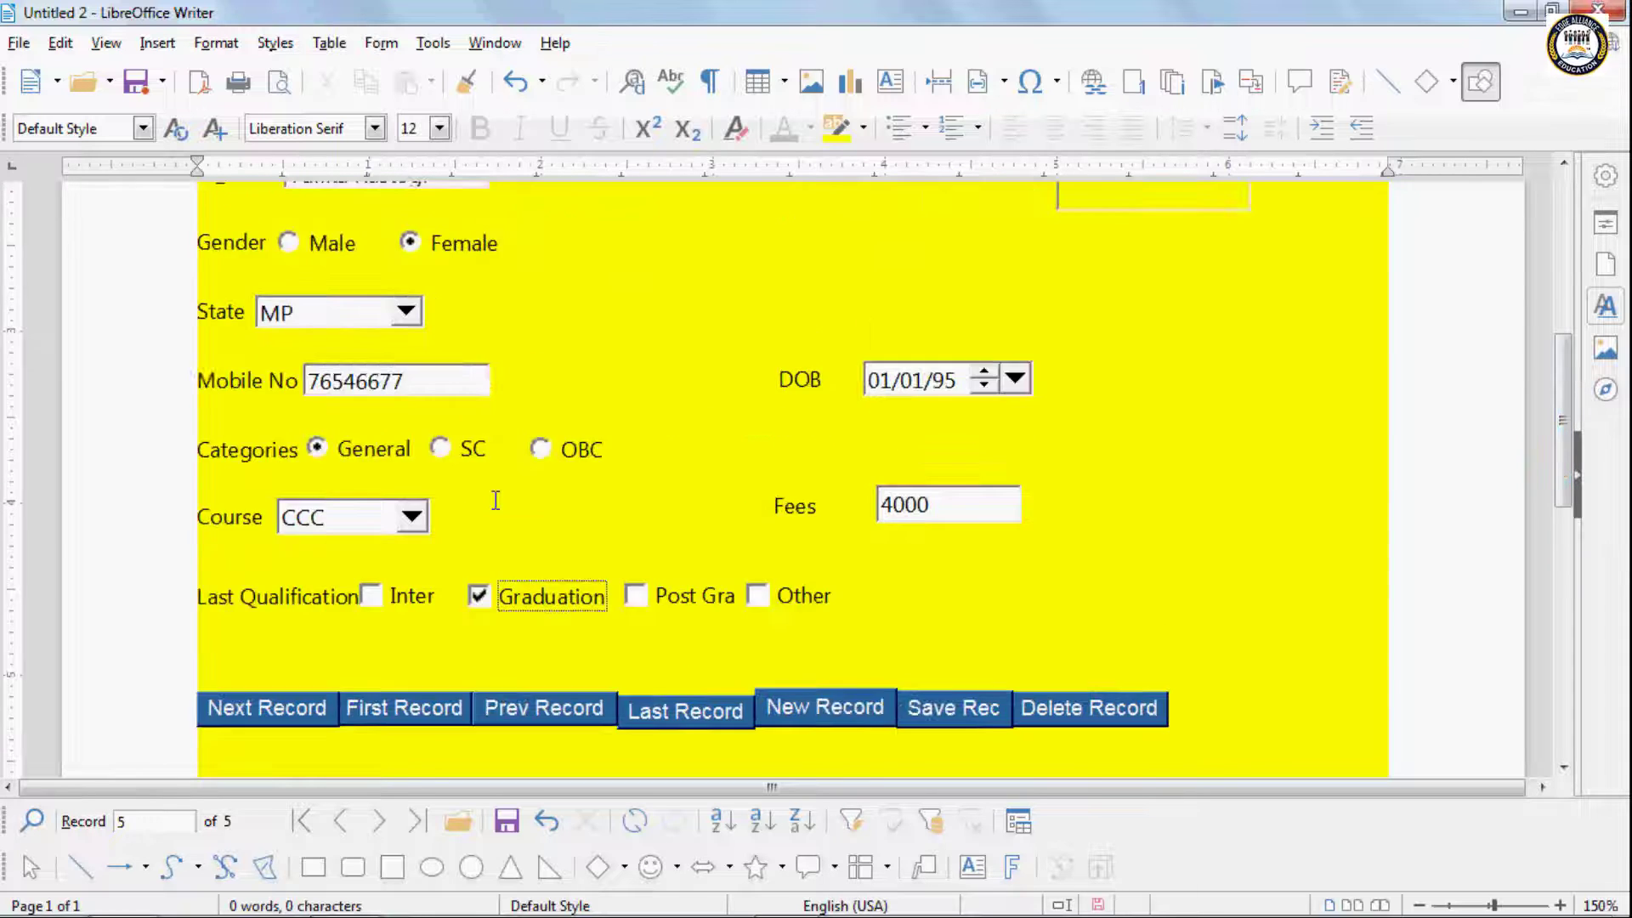
scroll(494, 499, "down", 2)
scroll(494, 500, "down", 5)
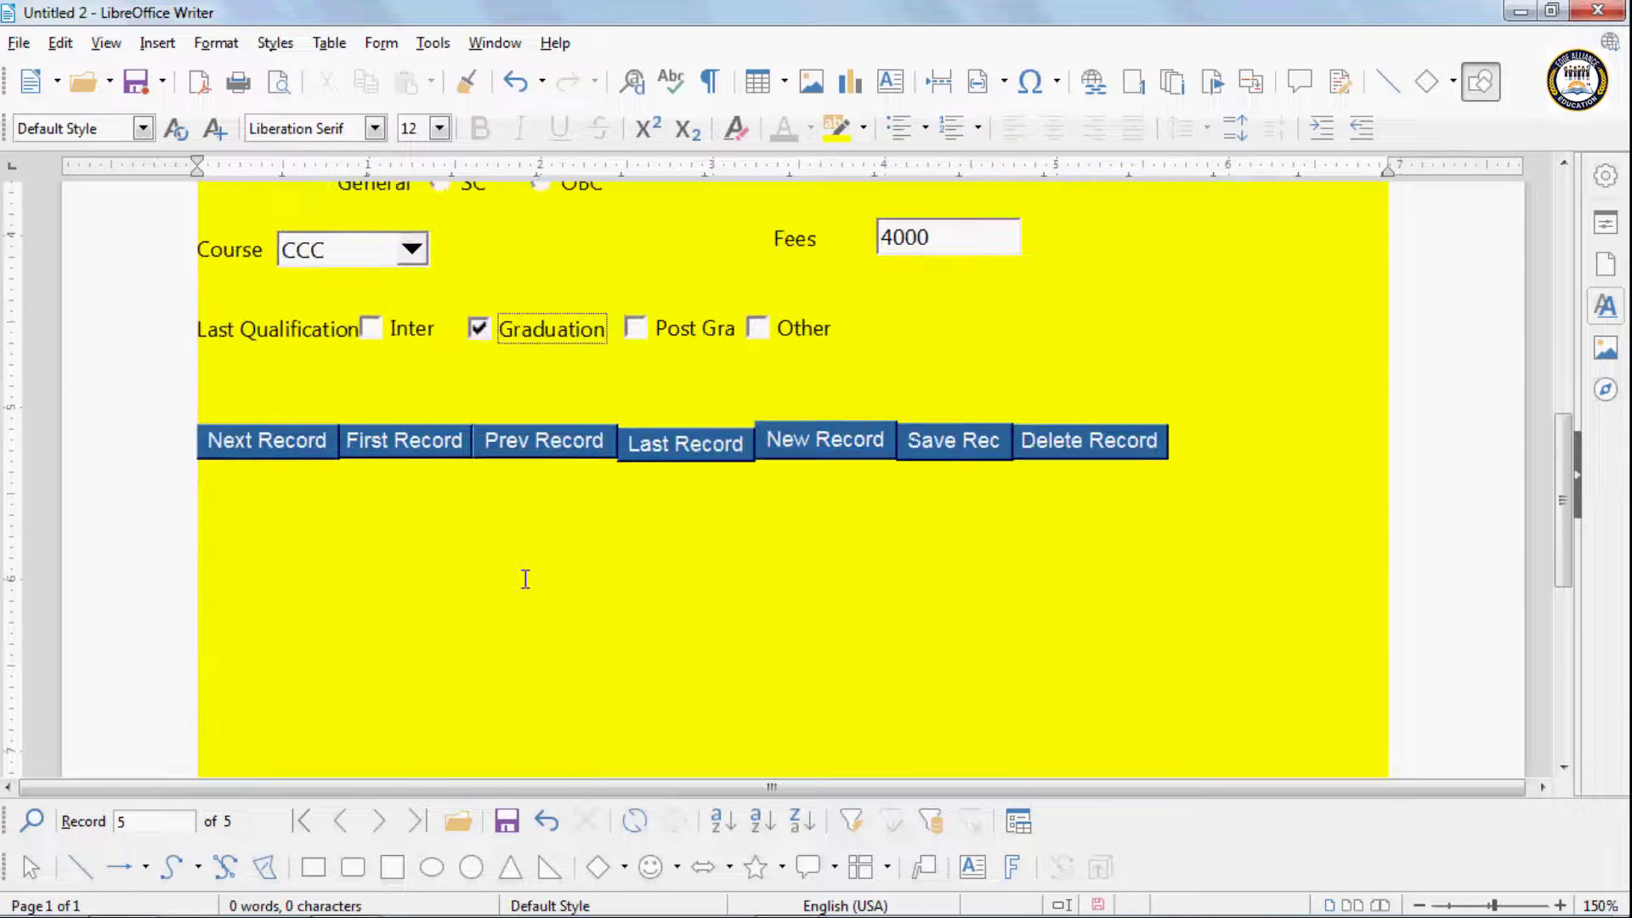
Step: Try saving the new record with Save Rec and dismiss the insert error
left_click(963, 458)
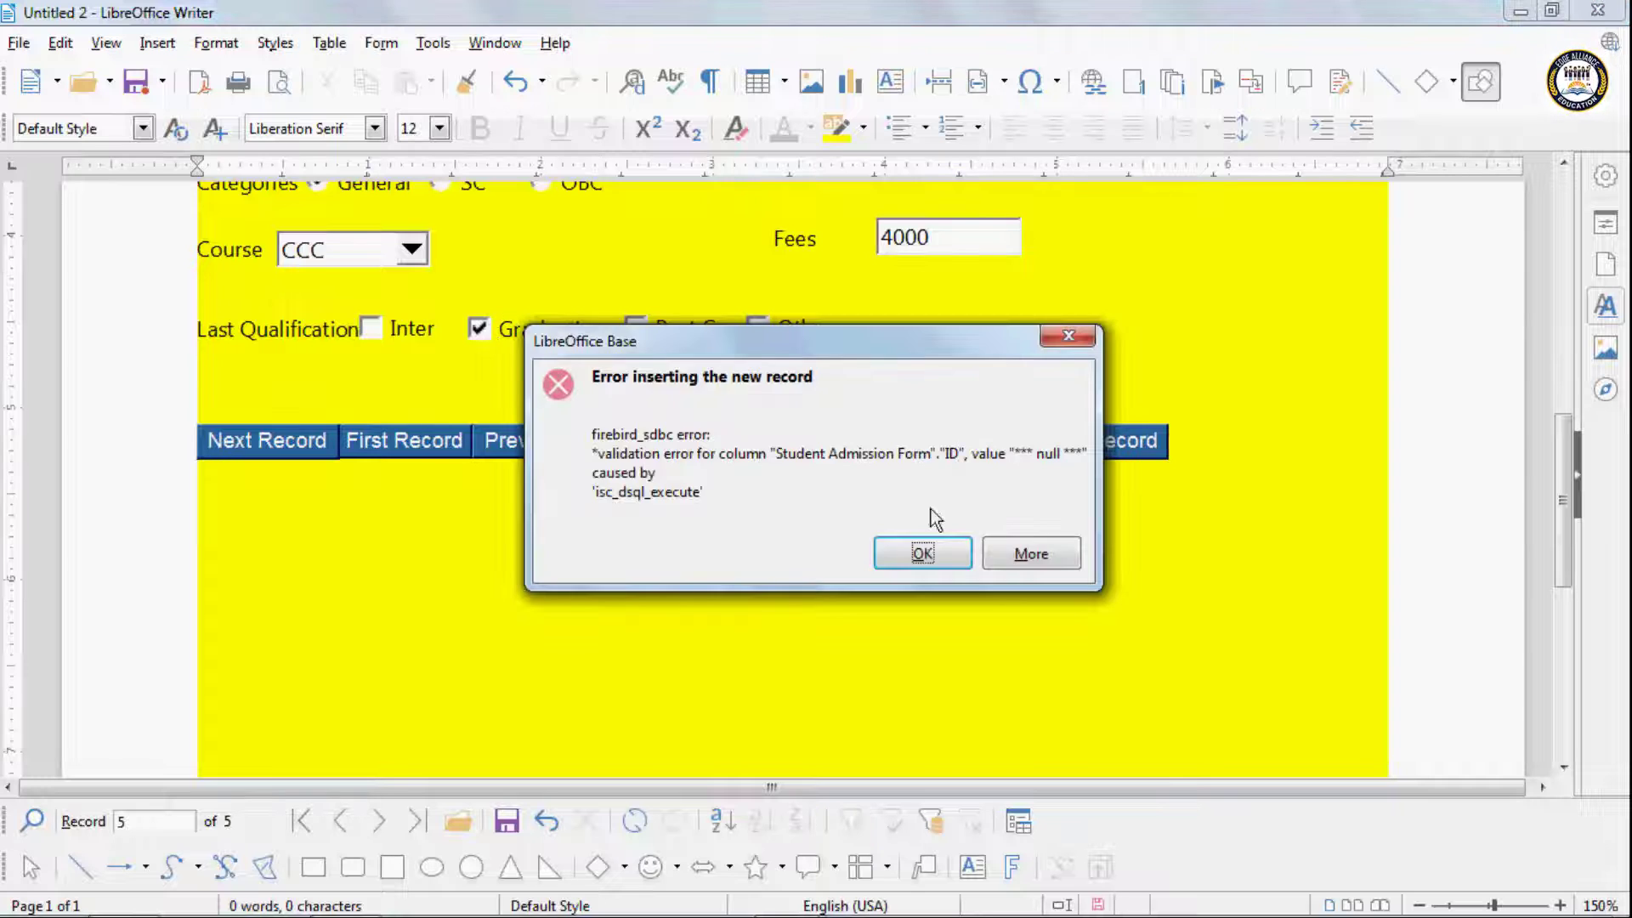
left_click(922, 554)
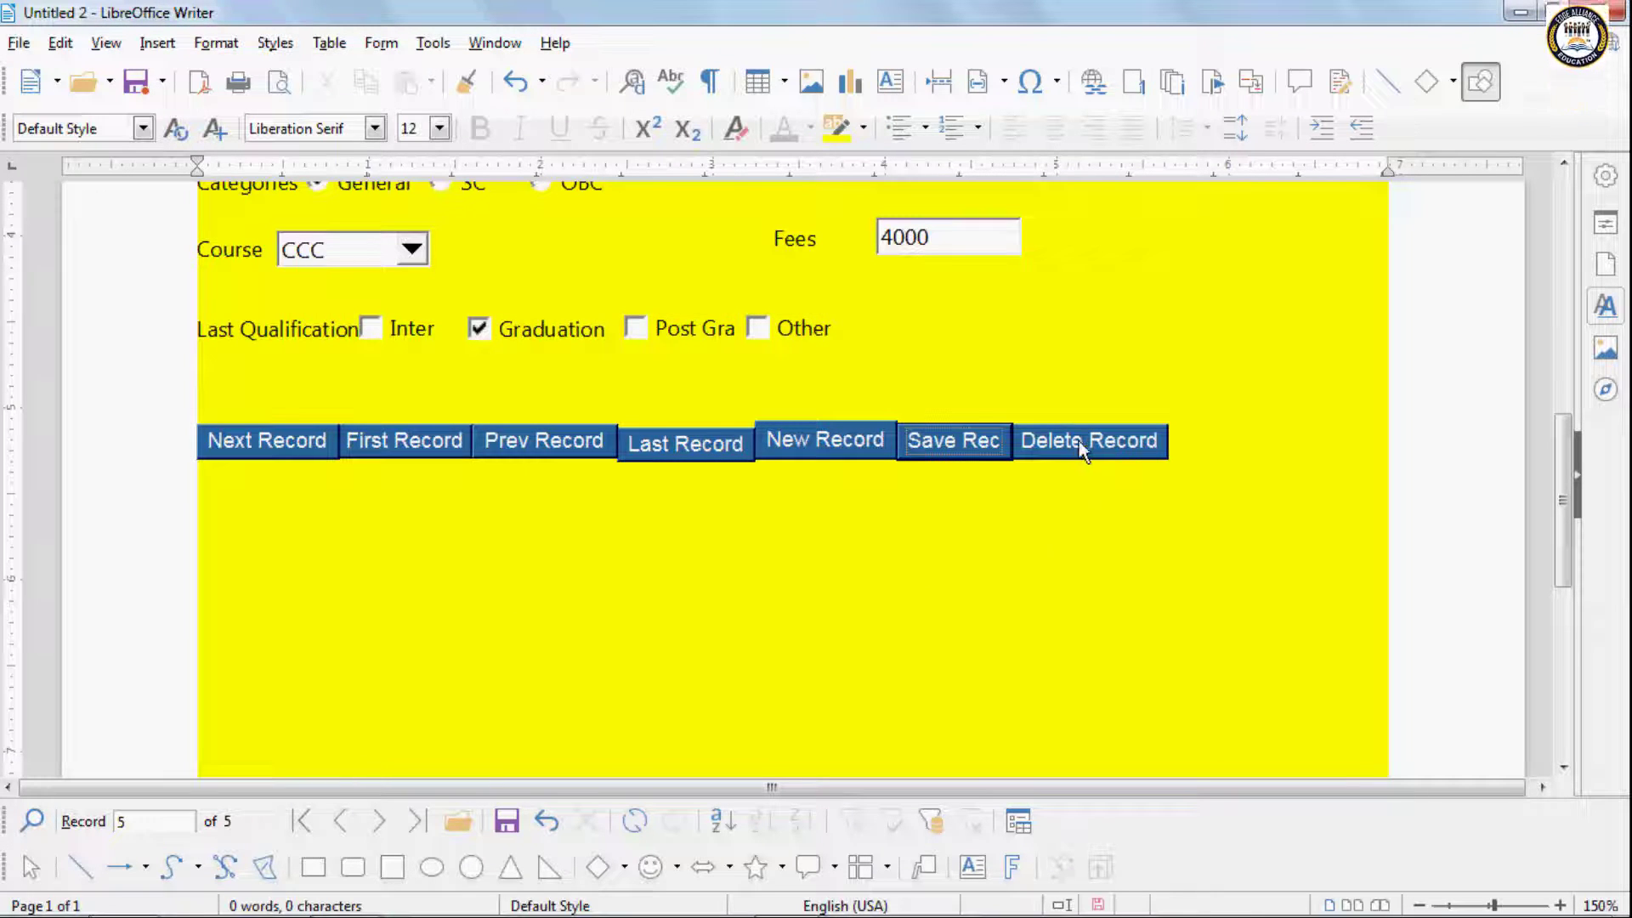
scroll(995, 542, "up", 4)
scroll(547, 516, "up", 3)
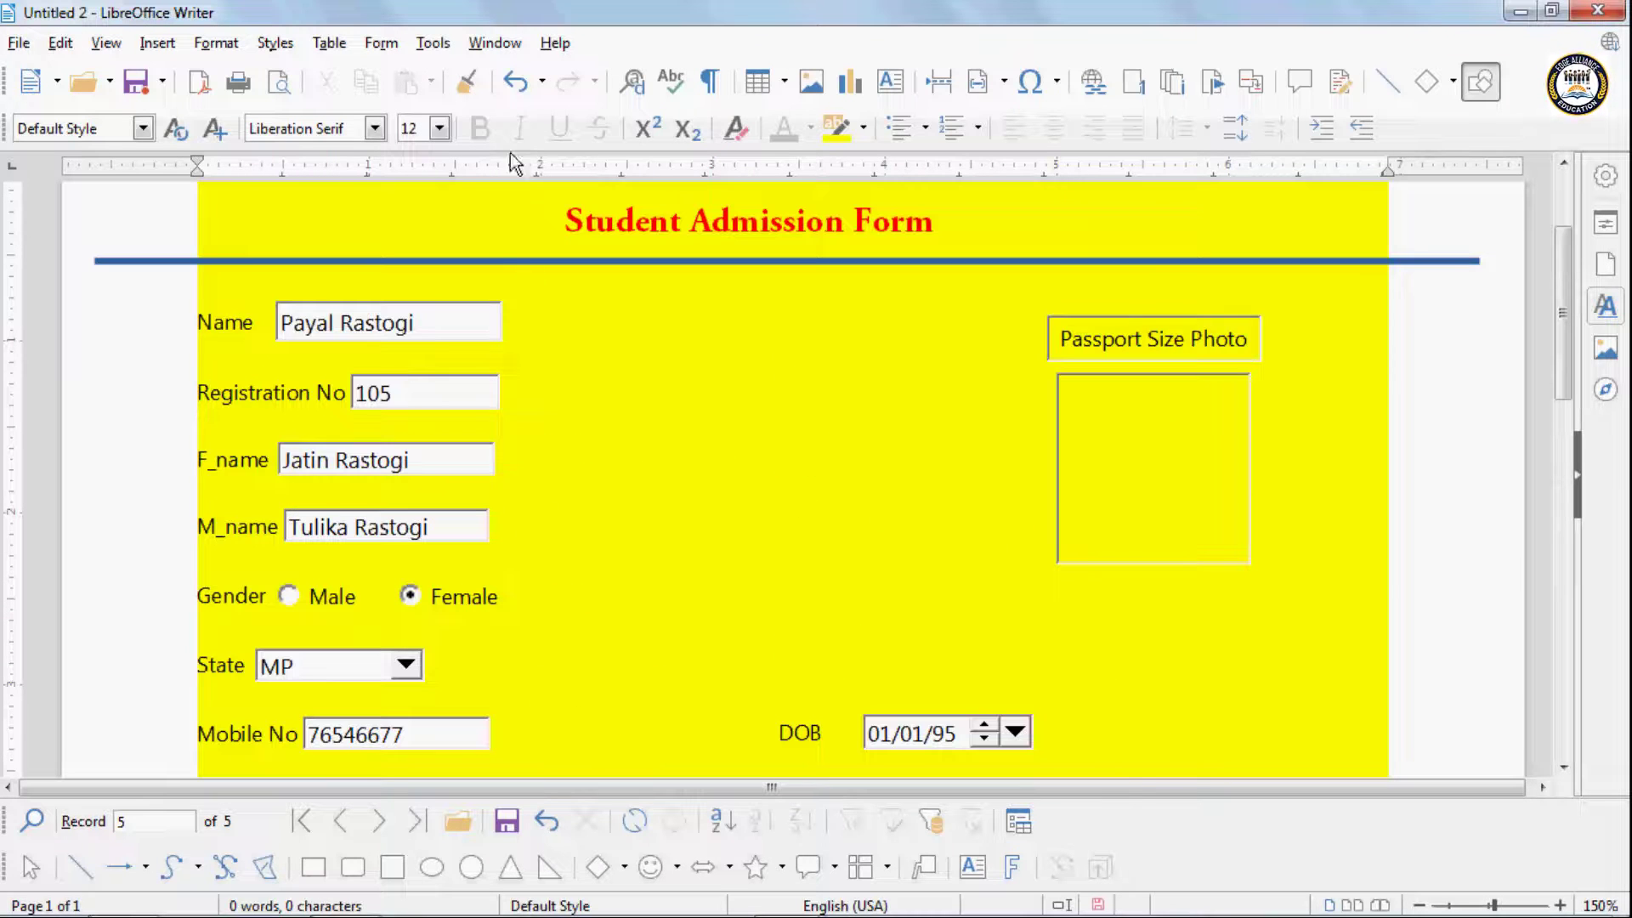
Step: Switch the form to Design Mode, agree to save changes, and dismiss the repeated error
left_click(430, 46)
mouse_move(376, 46)
left_click(422, 74)
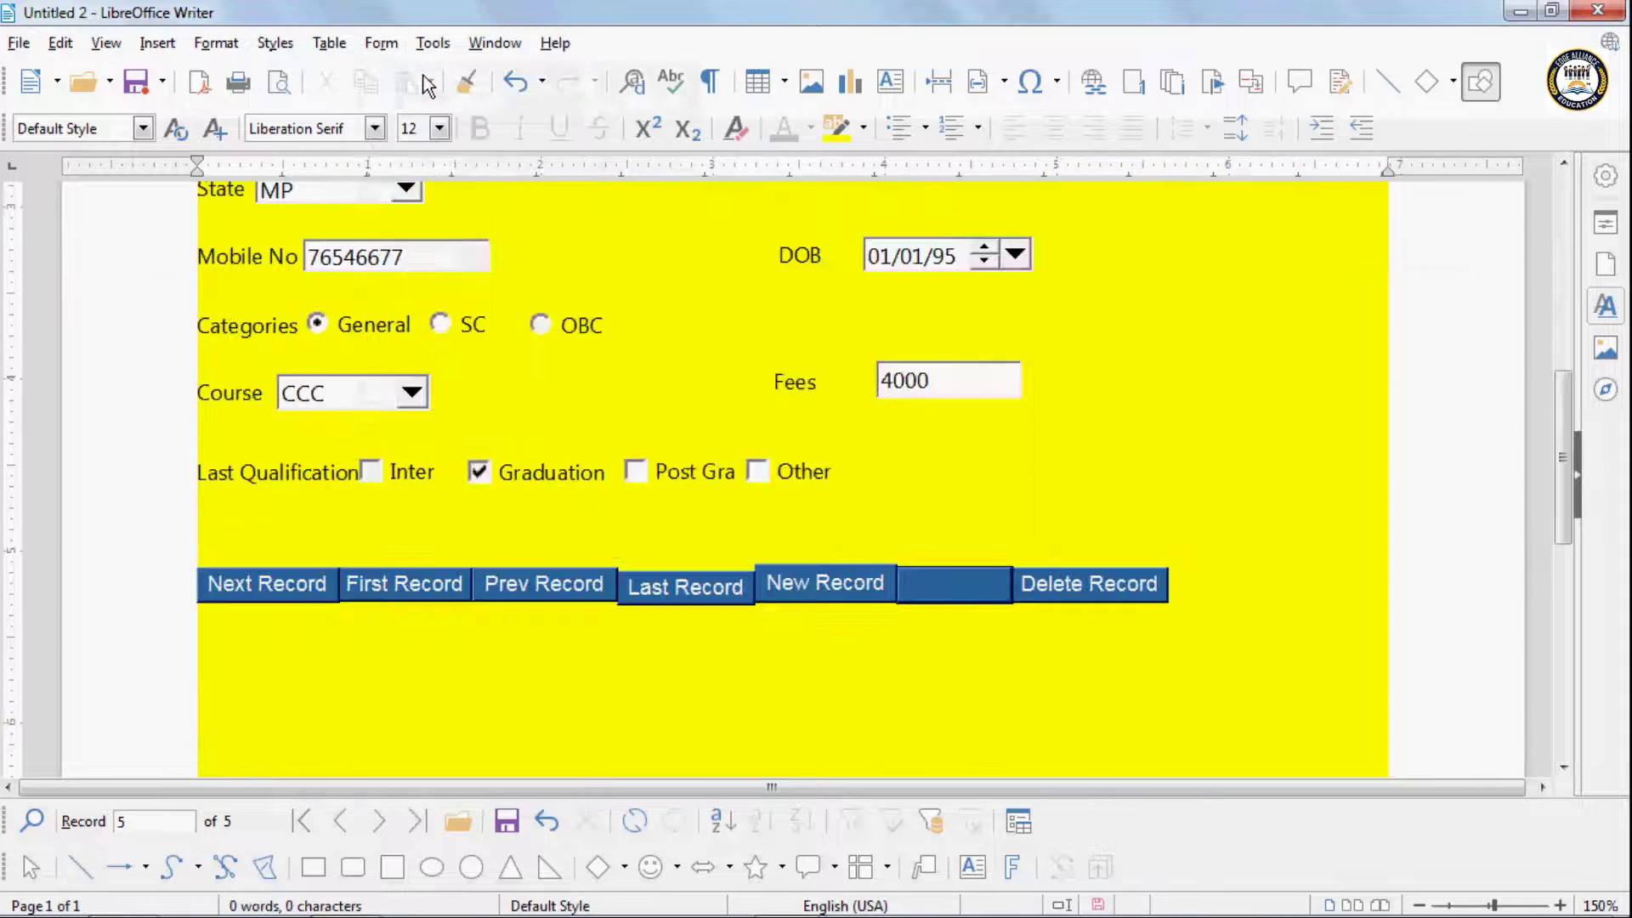
left_click(748, 508)
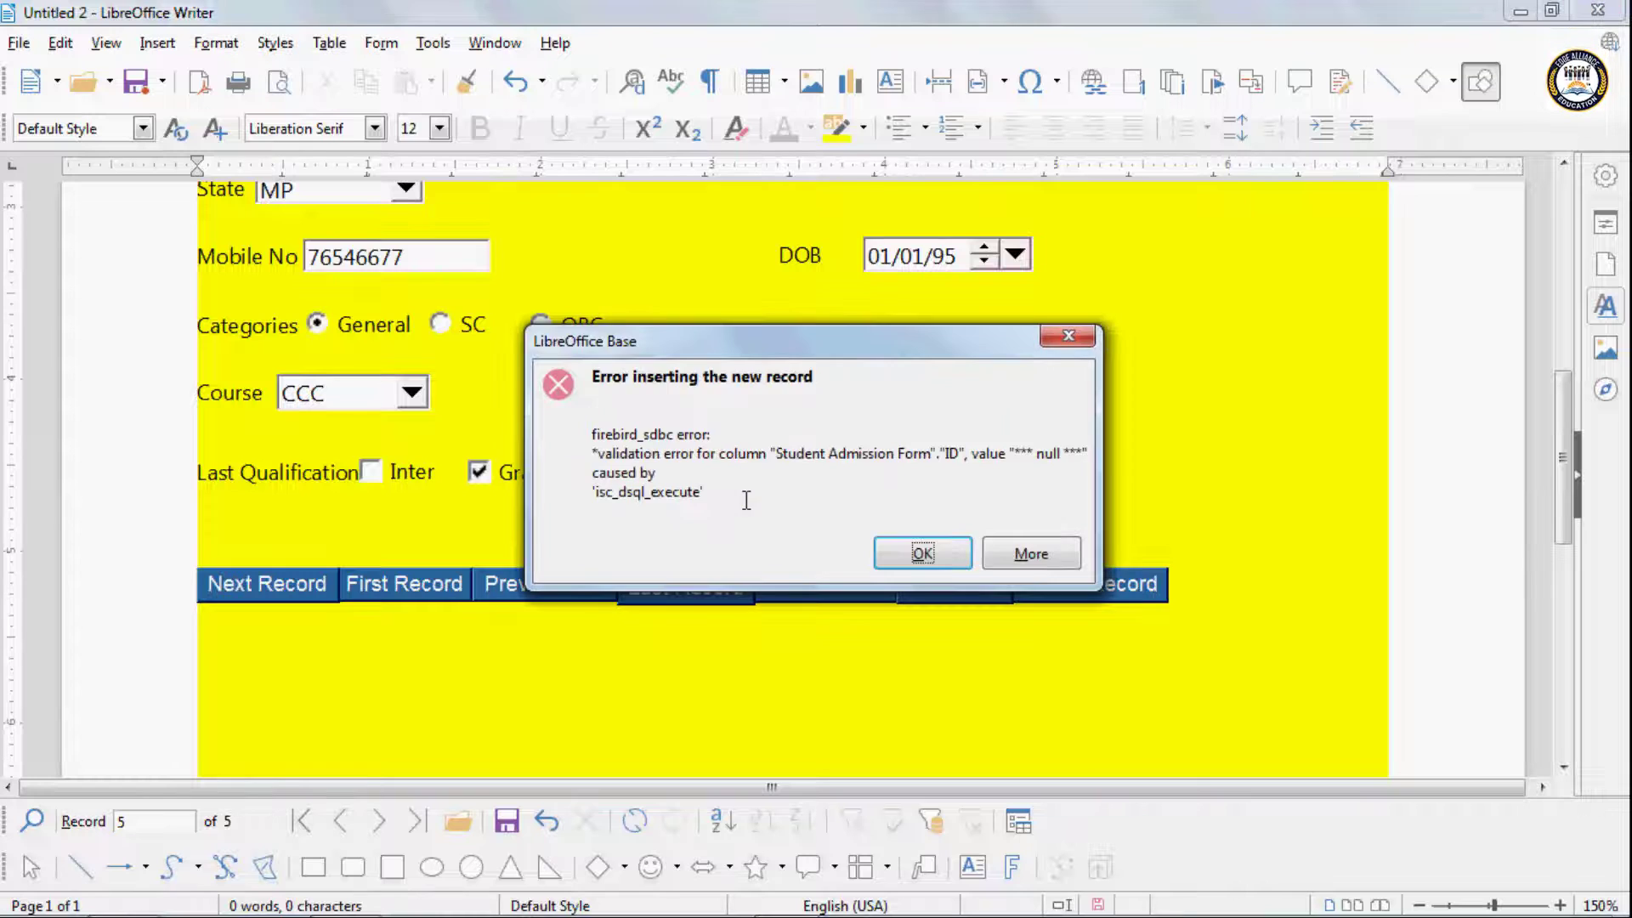
left_click(923, 554)
Step: Bring up the Form menu's form-control commands
scroll(659, 434, "up", 6)
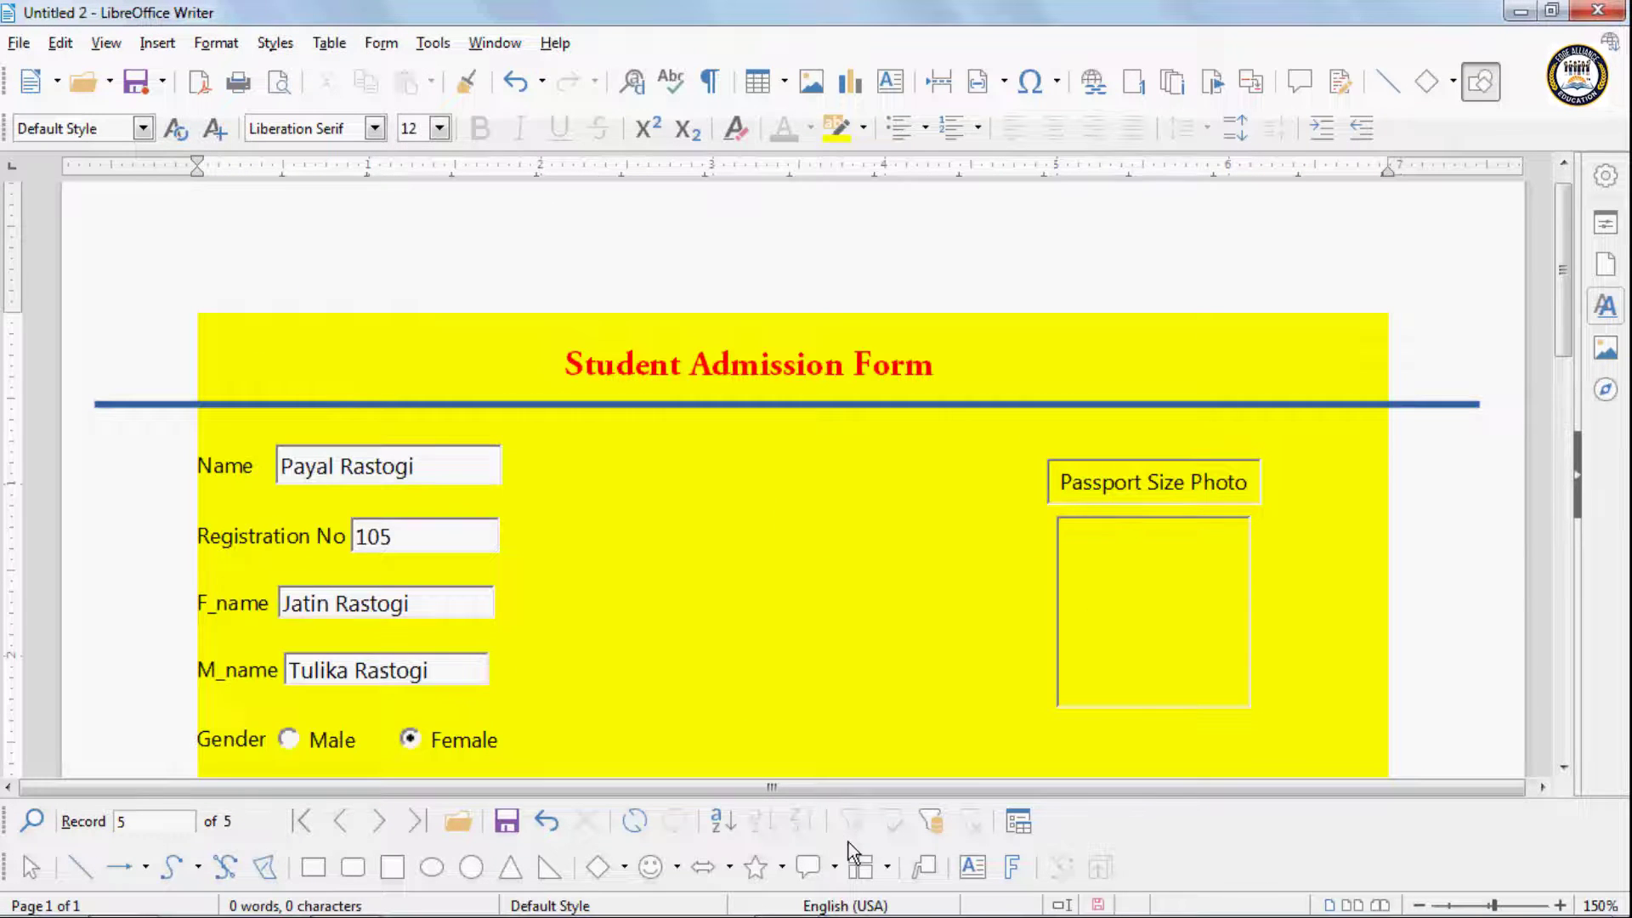
scroll(645, 423, "down", 3)
scroll(645, 448, "up", 2)
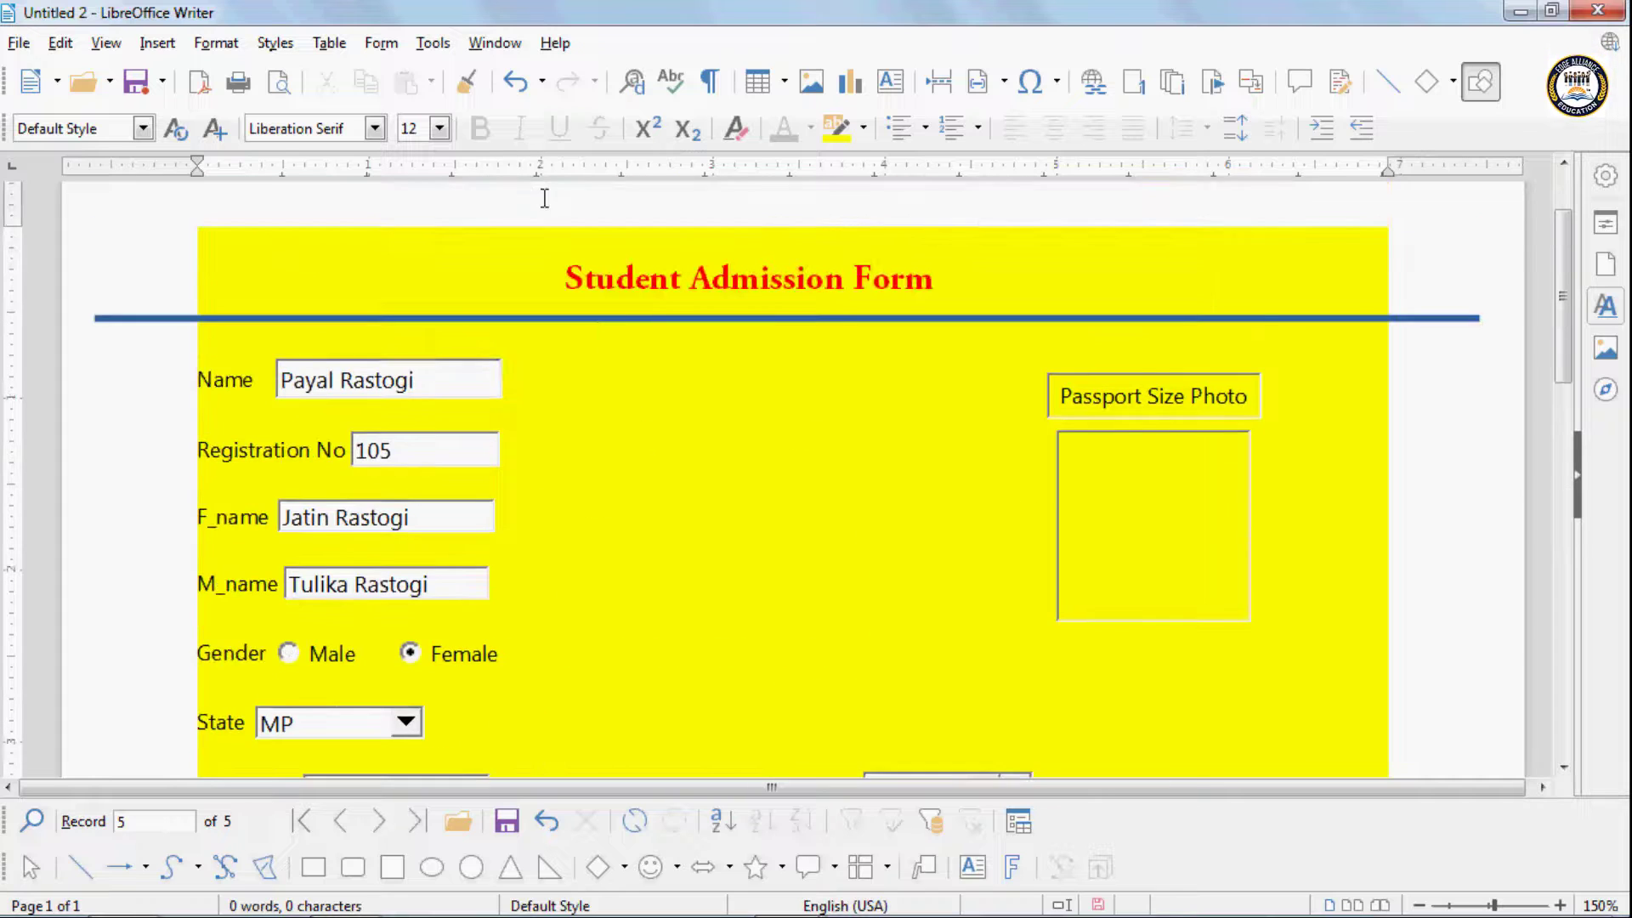
left_click(381, 44)
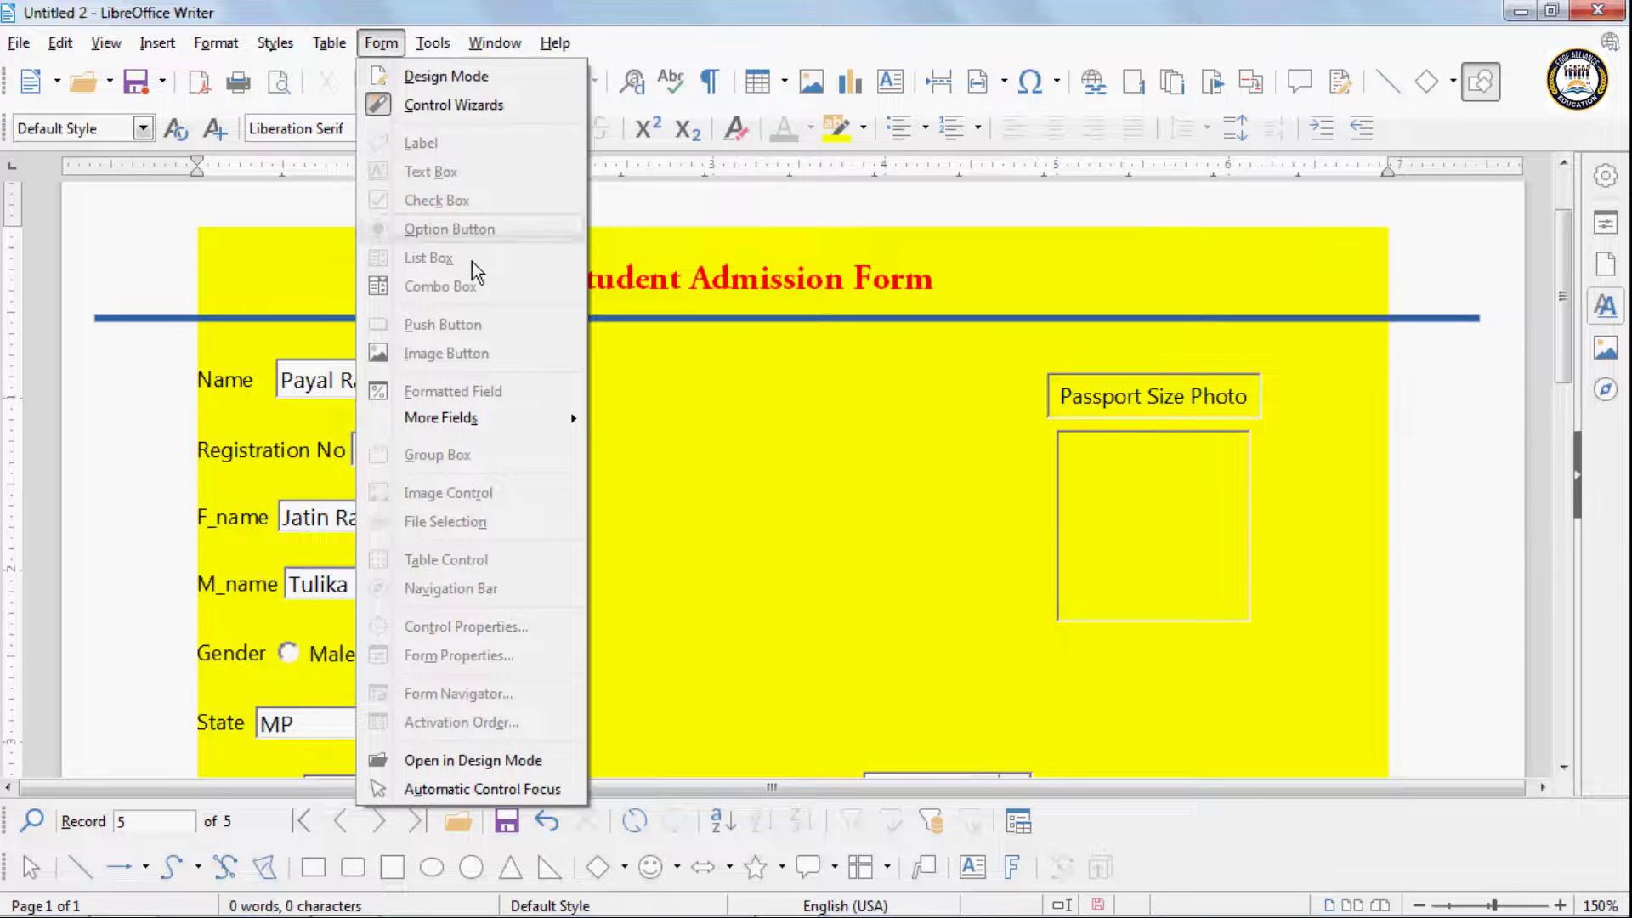